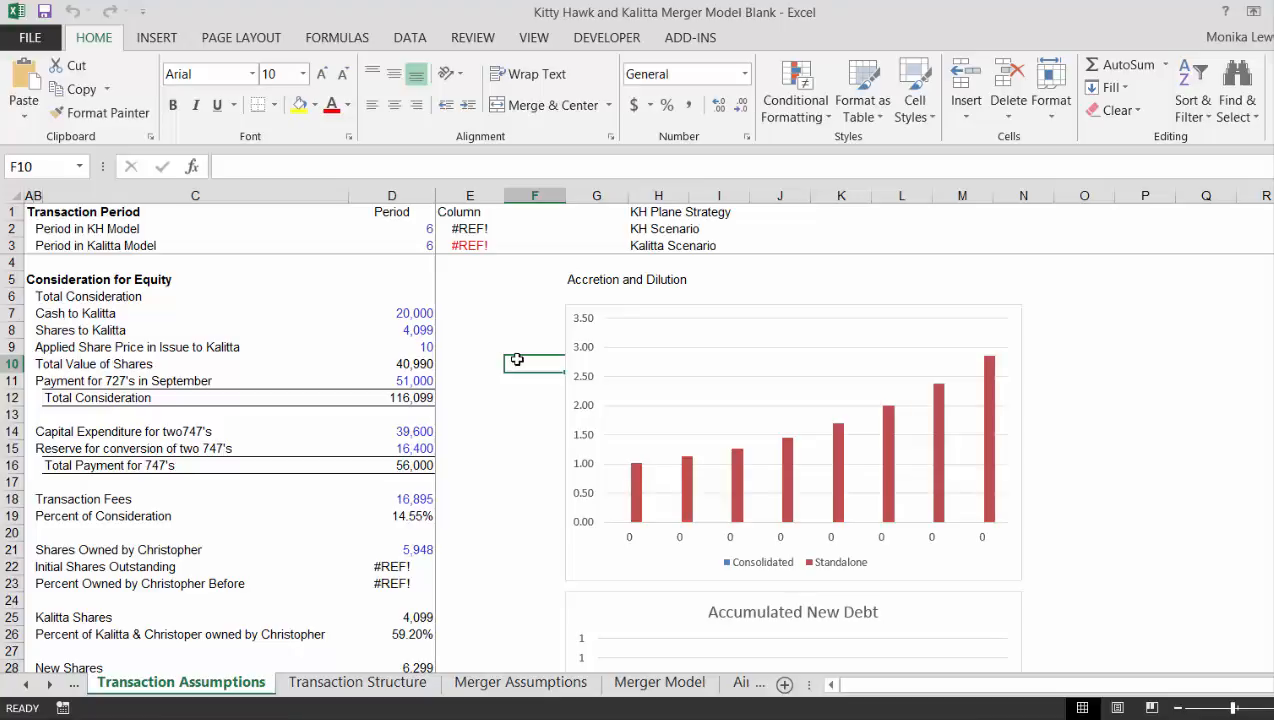
Review the Consideration for Equity section on the Transaction Assumptions sheet down to the Transaction Fees
key("Down")
key("Down")
key("Down")
key("Down")
key("Down")
key("Down")
key("Down")
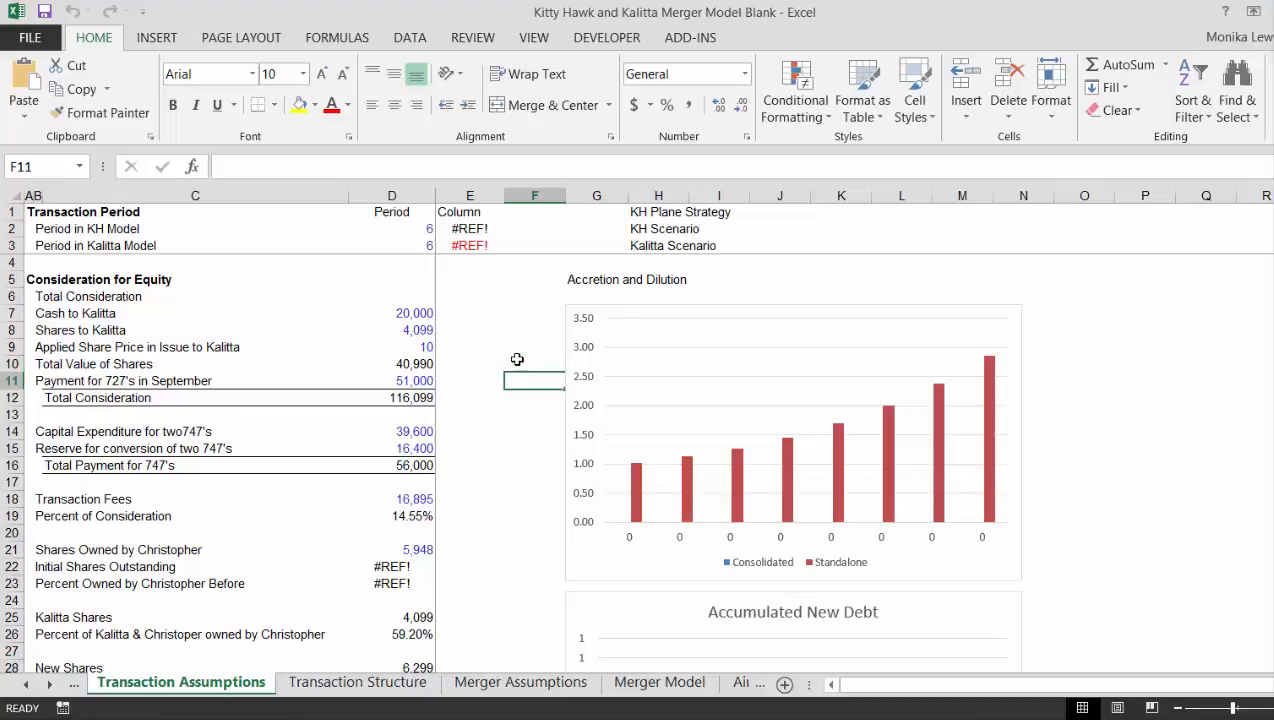
key("Left")
key("Left")
key("Down")
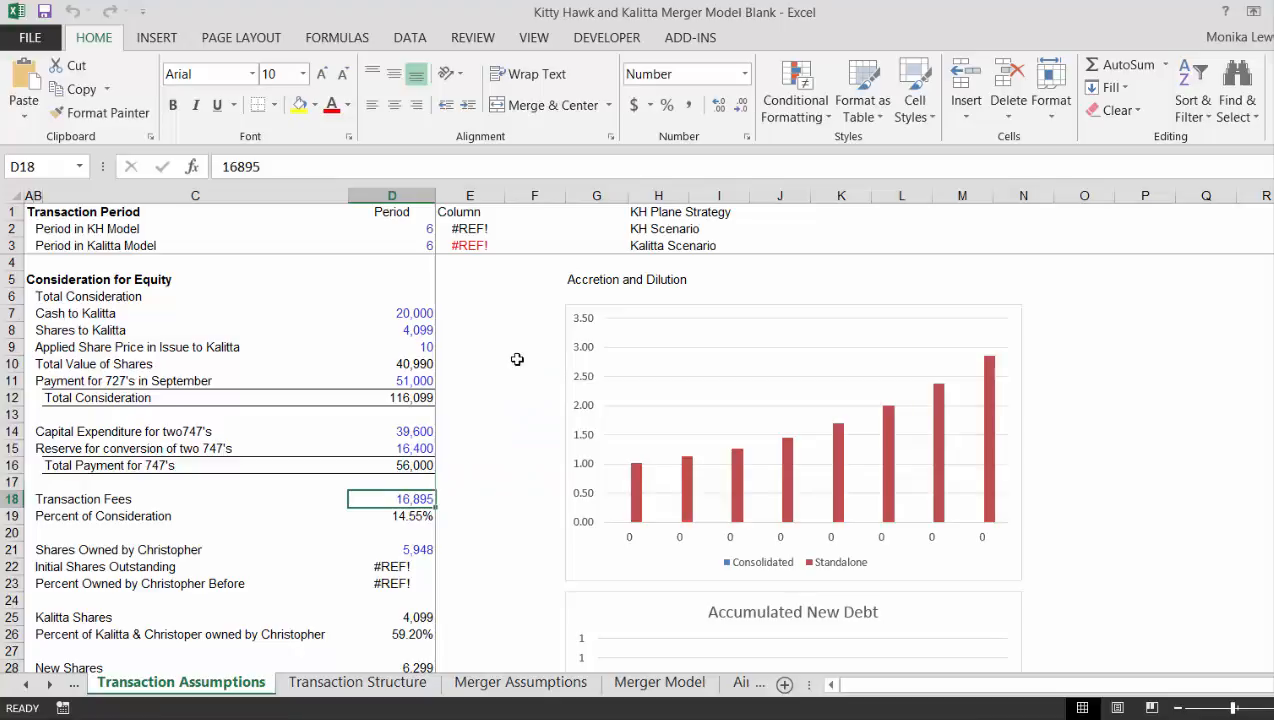
Examine the Transaction Financing assumptions, including the new share issue, New Notes, New Term Loan and Revolving Credit commitment
key("Down")
key("Down")
key("Down")
key("Down")
key("Down")
key("Down")
key("Down")
key("Down")
key("Down")
key("Down")
key("Down")
key("Down")
key("Down")
key("Down")
key("Down")
key("Down")
key("Down")
key("Down")
key("Down")
key("Down")
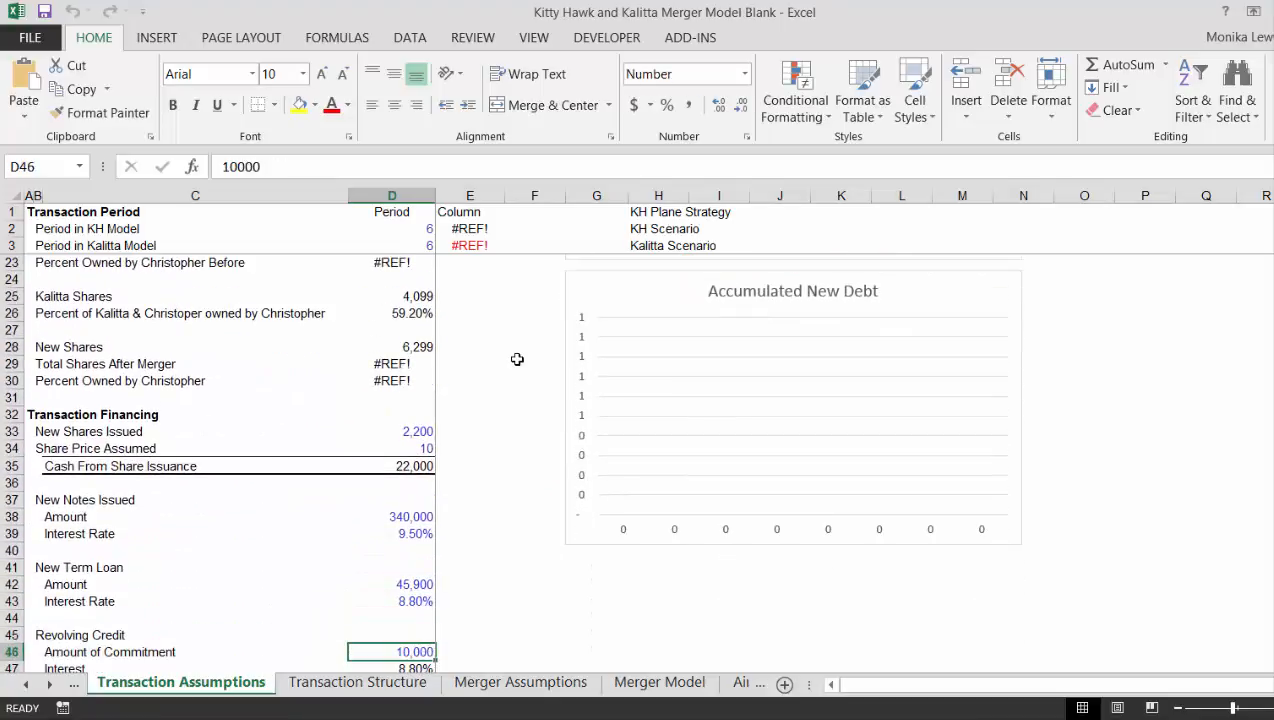
key("Up")
key("Up")
key("Up")
key("Up")
key("Up")
key("Up")
key("Up")
key("Up")
key("Up")
key("Down")
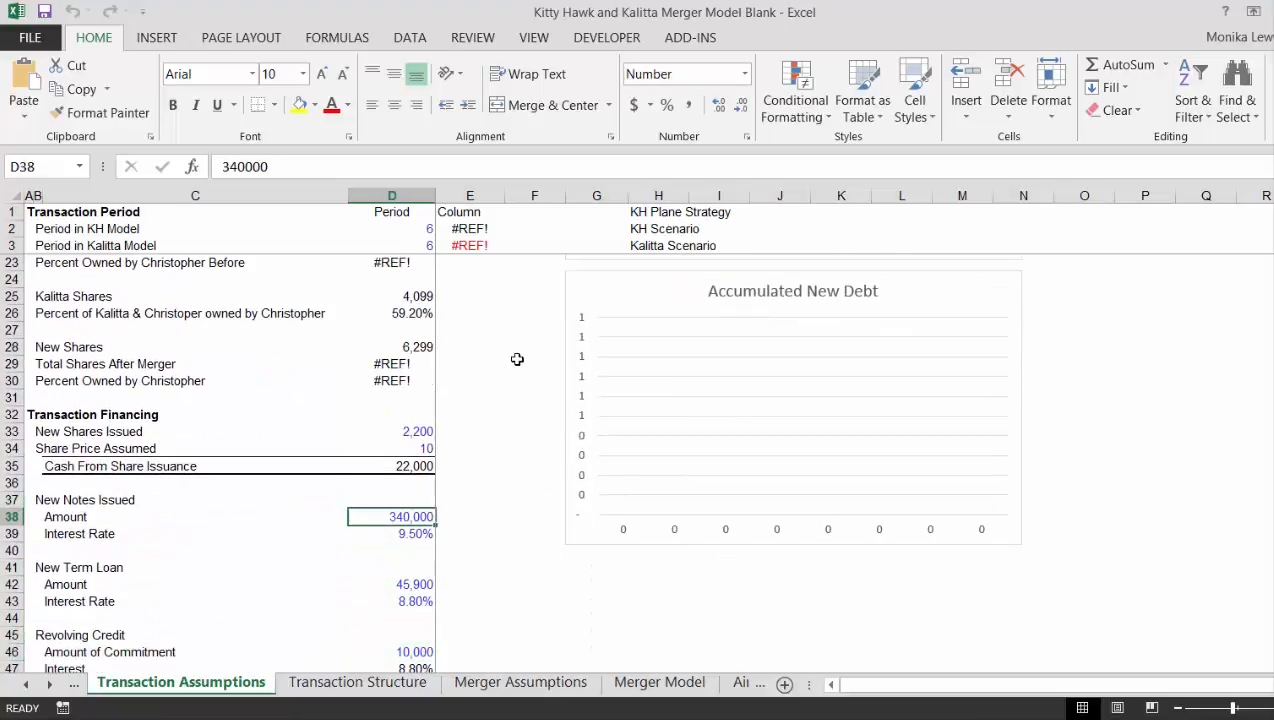
key("Down")
key("Down")
key("Down")
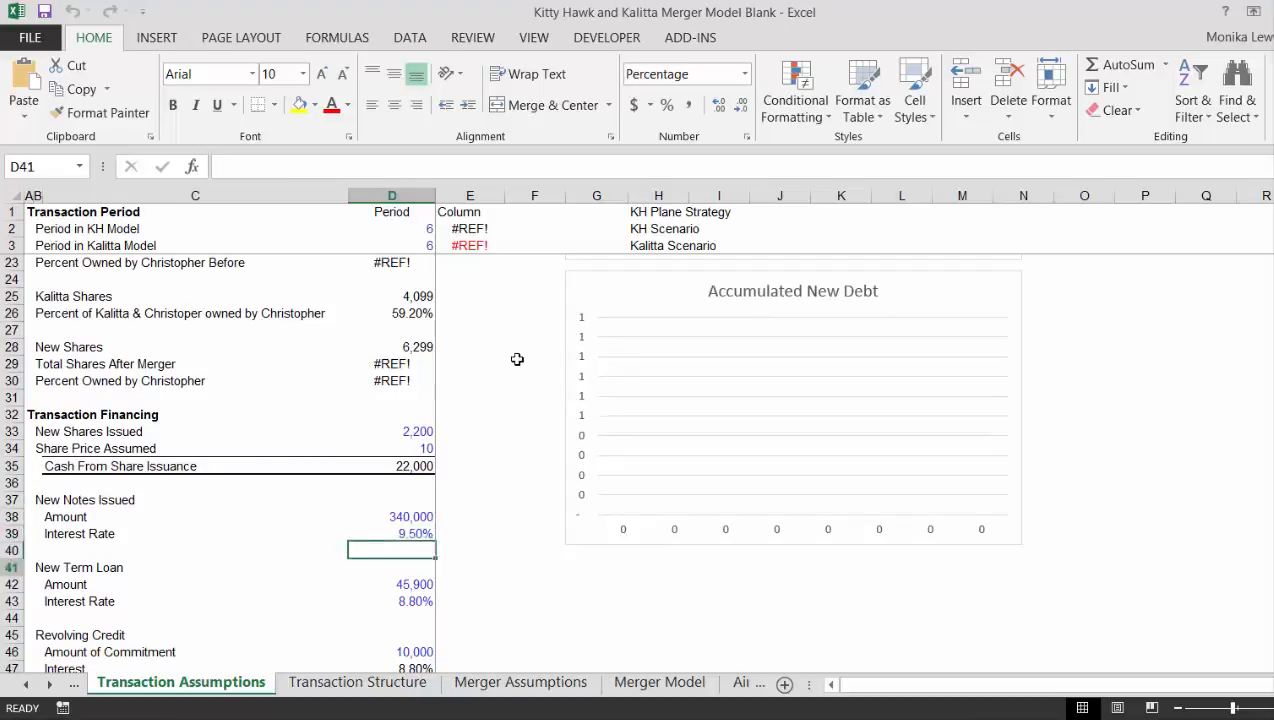
Return to the start of the Transaction Assumptions sheet and examine the shares to Kalitta and their applied share price
key("Up")
key("Up")
key("Up")
key("Up")
key("Up")
key("Up")
key("Up")
key("Up")
key("Up")
key("Up")
key("Up")
key("Up")
key("Up")
key("Up")
key("Up")
key("Up")
key("Up")
key("Up")
key("Up")
key("Up")
key("Up")
key("Up")
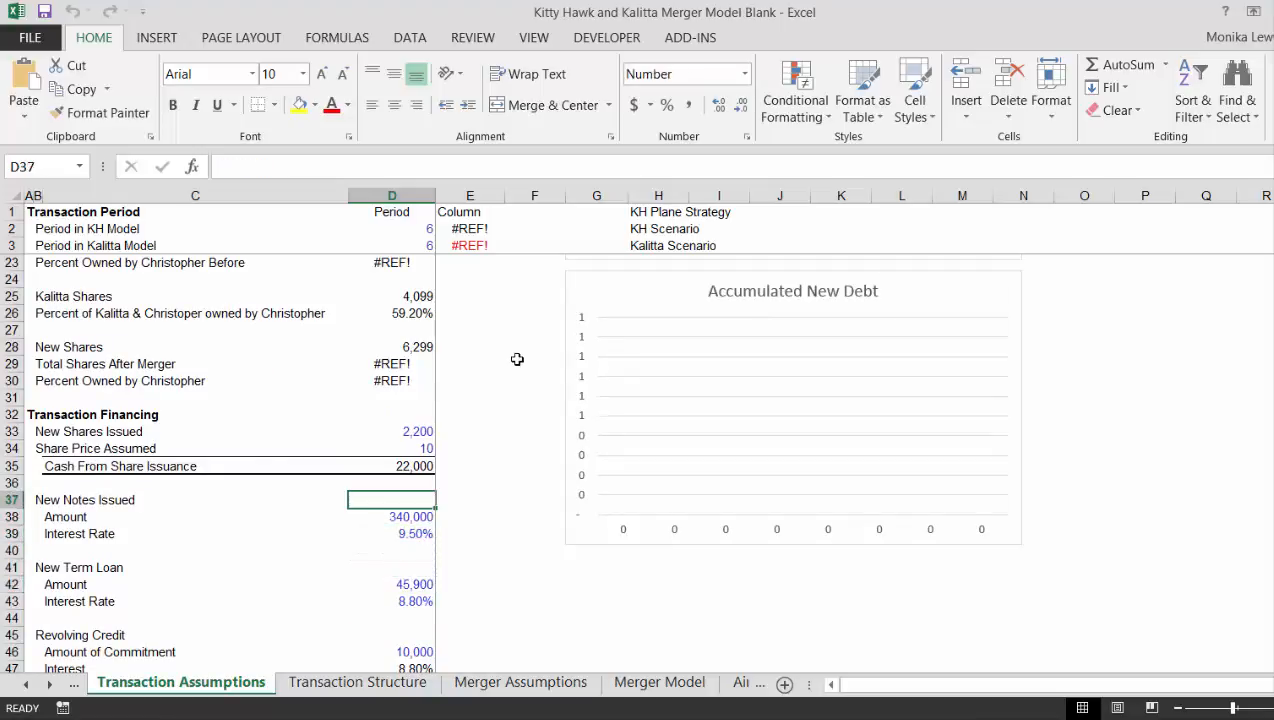
key("Up")
key("Up")
key("Up")
key("Up")
key("Up")
key("Up")
key("Up")
key("Up")
key("Up")
key("Up")
key("Up")
key("Up")
key("Up")
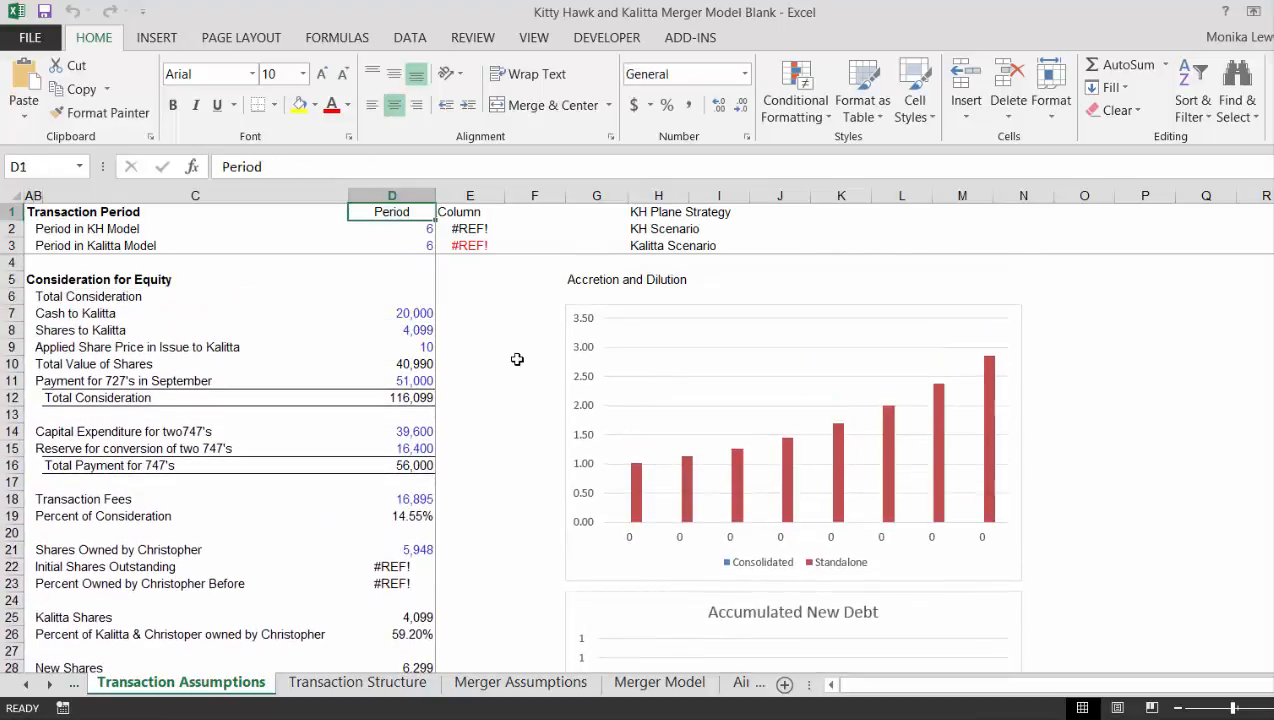
key("Down")
key("Down")
key("Down")
key("Down")
key("Down")
key("Down")
key("Down")
key("Down")
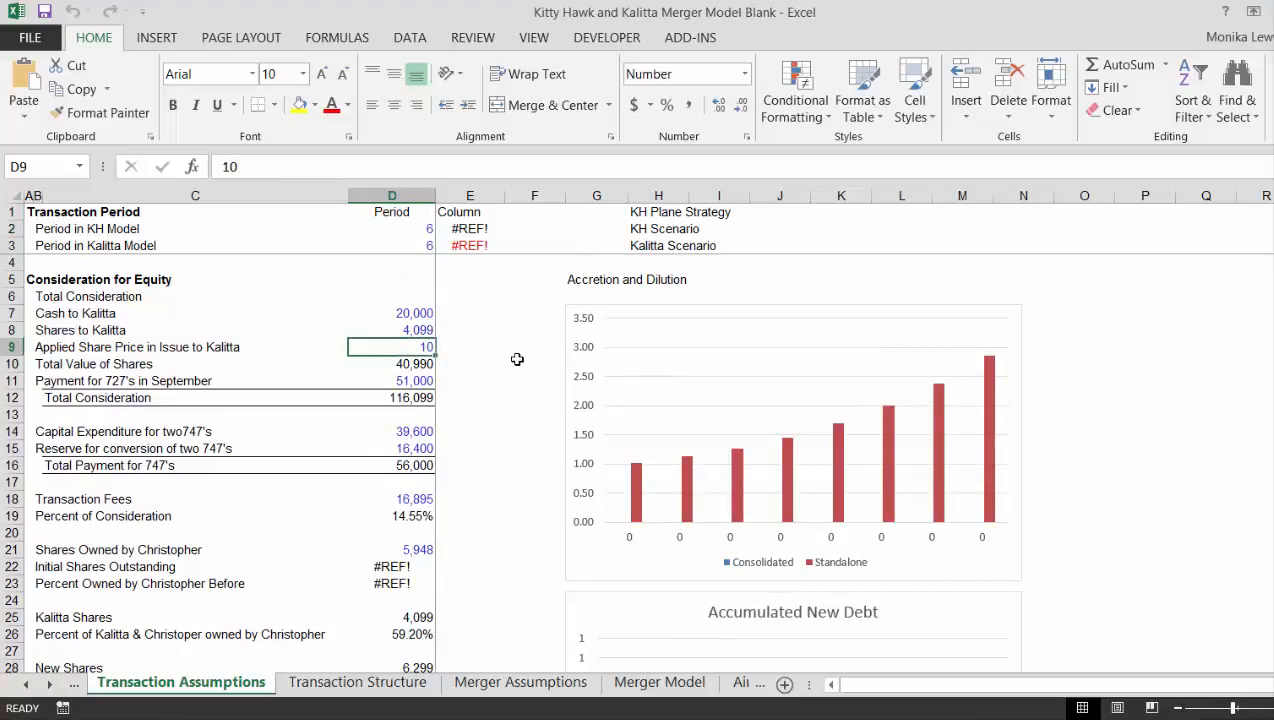
key("Up")
key("Up")
key("Down")
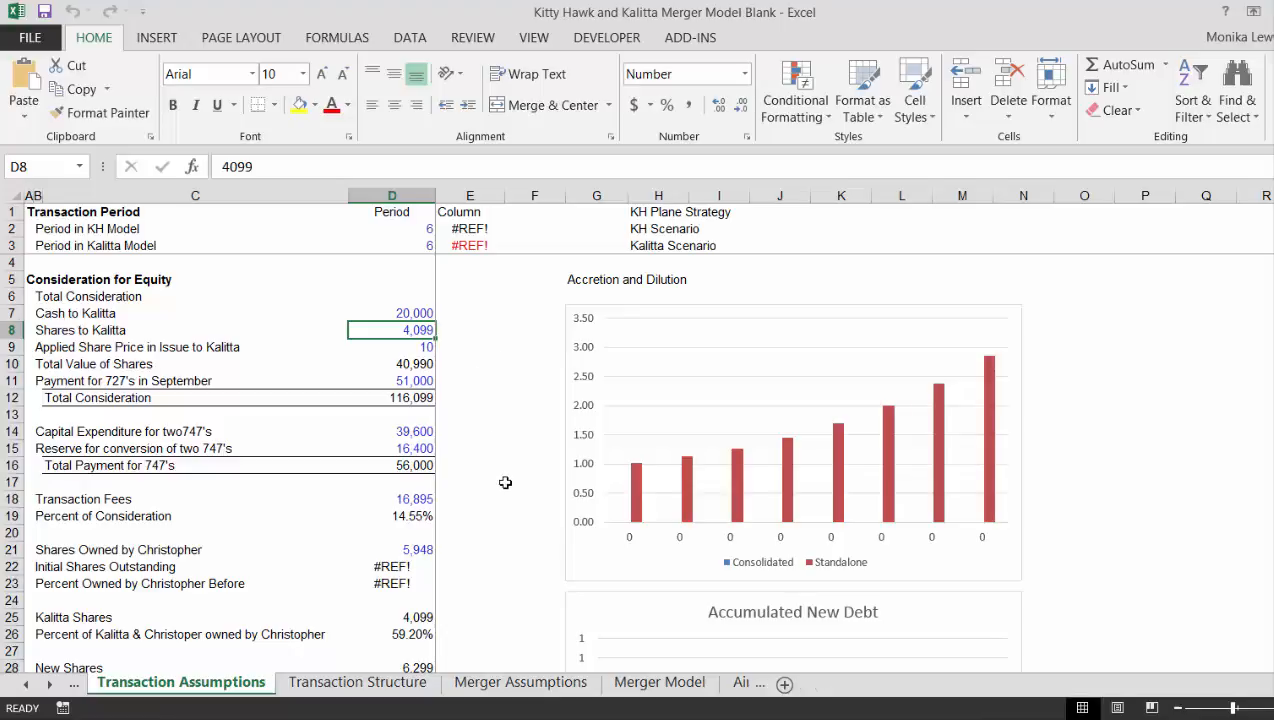
Switch to the Airline Fleet (2) sheet to view the aircraft list by manufacturer and model
key("ctrl+Page_Down")
key("ctrl+Page_Down")
key("ctrl+Page_Down")
key("ctrl+Page_Down")
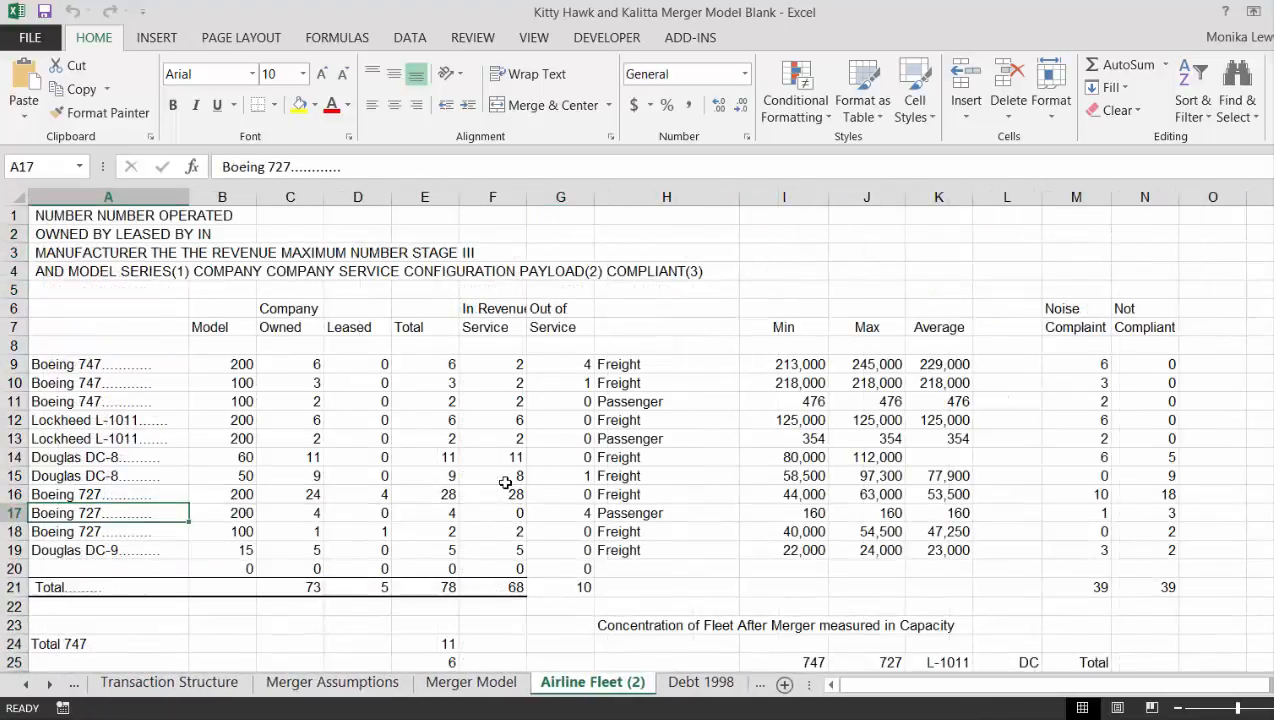
Go back to the Transaction Assumptions sheet and inspect the initial shares outstanding and the pre-merger ownership percentage formula
key("ctrl+Page_Up")
key("ctrl+Page_Up")
key("ctrl+Page_Up")
key("ctrl+Page_Up")
key("Down")
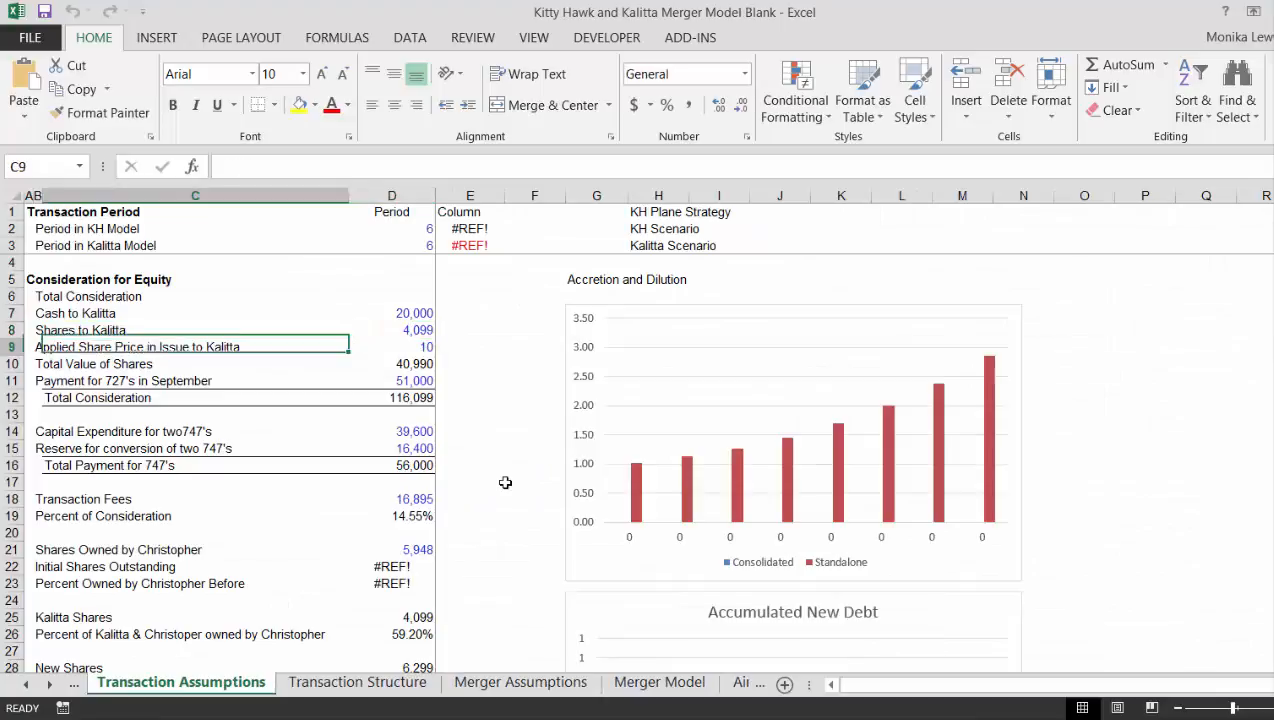
key("Down")
key("Down")
key("Down")
key("Down")
key("Down")
key("Down")
key("Down")
key("Down")
key("Down")
key("Down")
key("Down")
key("Down")
key("Down")
key("Down")
key("Right")
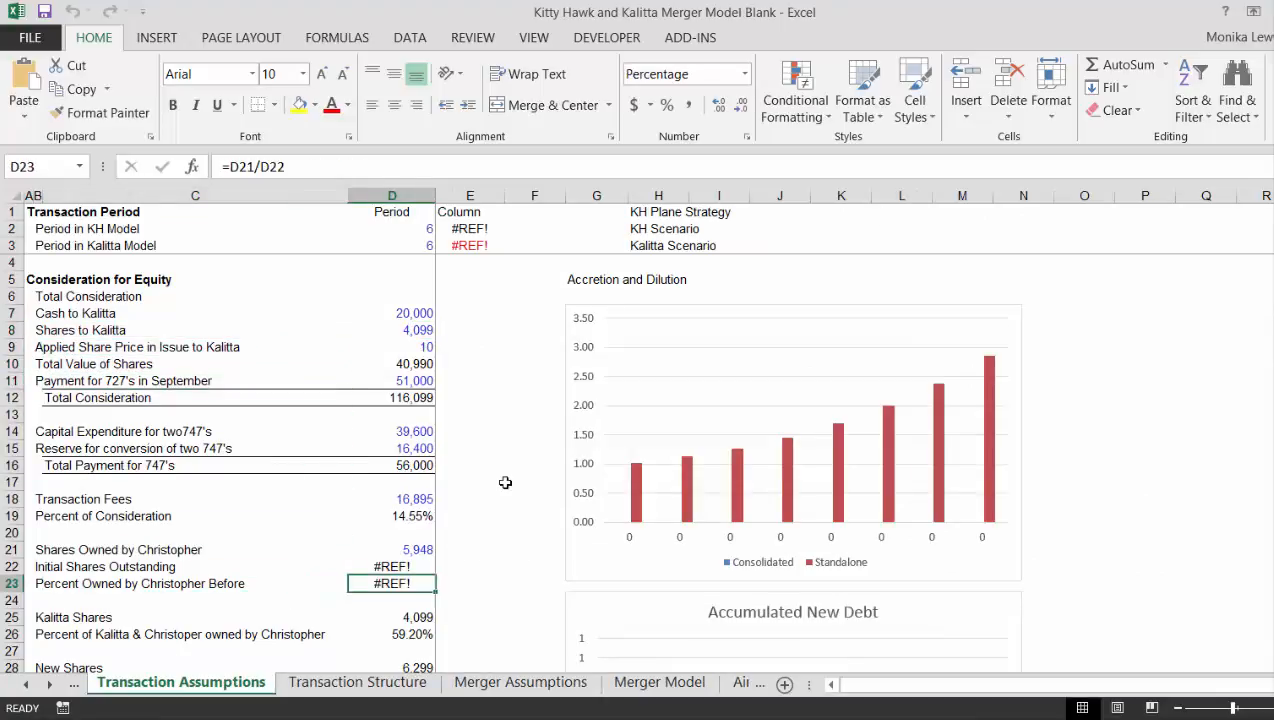
key("Up")
Open the Transaction Structure sheet and examine its Uses and Sources of Funds table
key("ctrl+Page_Down")
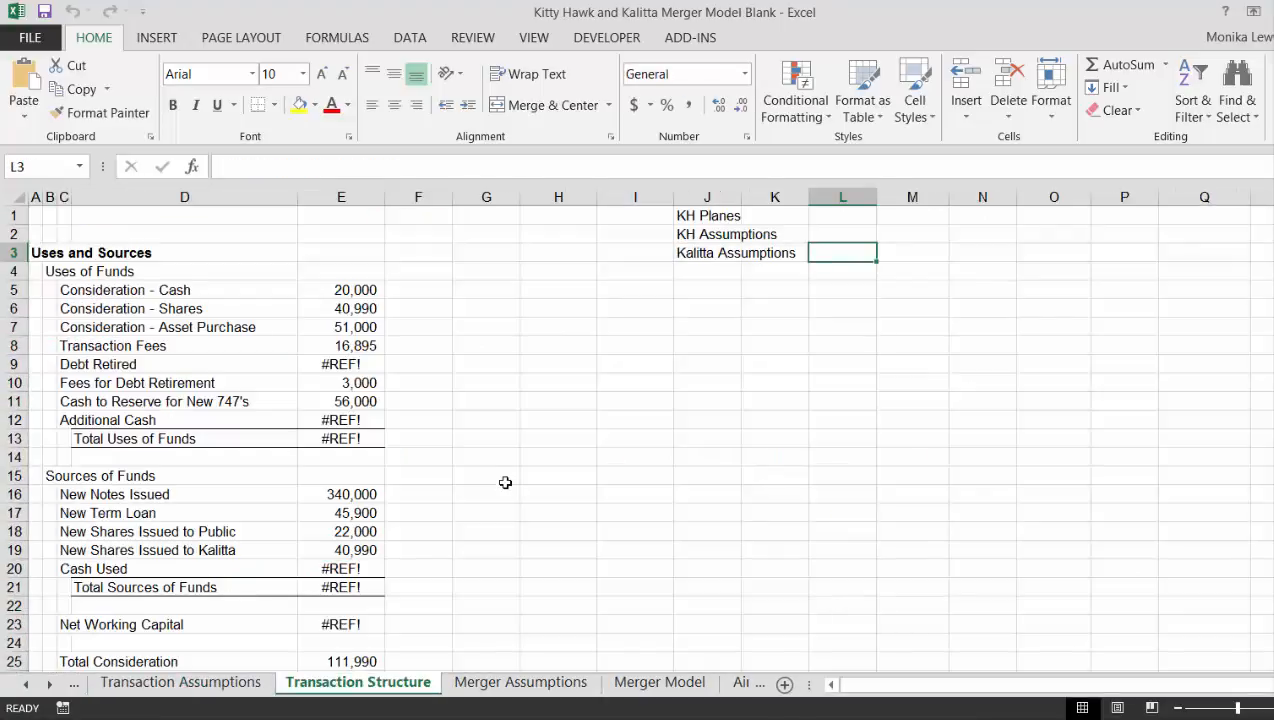
key("Left")
key("Down")
key("Down")
key("Down")
key("Down")
key("Down")
key("Down")
key("Down")
key("Down")
key("Down")
key("Down")
key("Down")
key("Down")
key("Down")
key("Down")
key("Down")
key("Down")
key("Down")
key("Down")
key("Down")
key("Down")
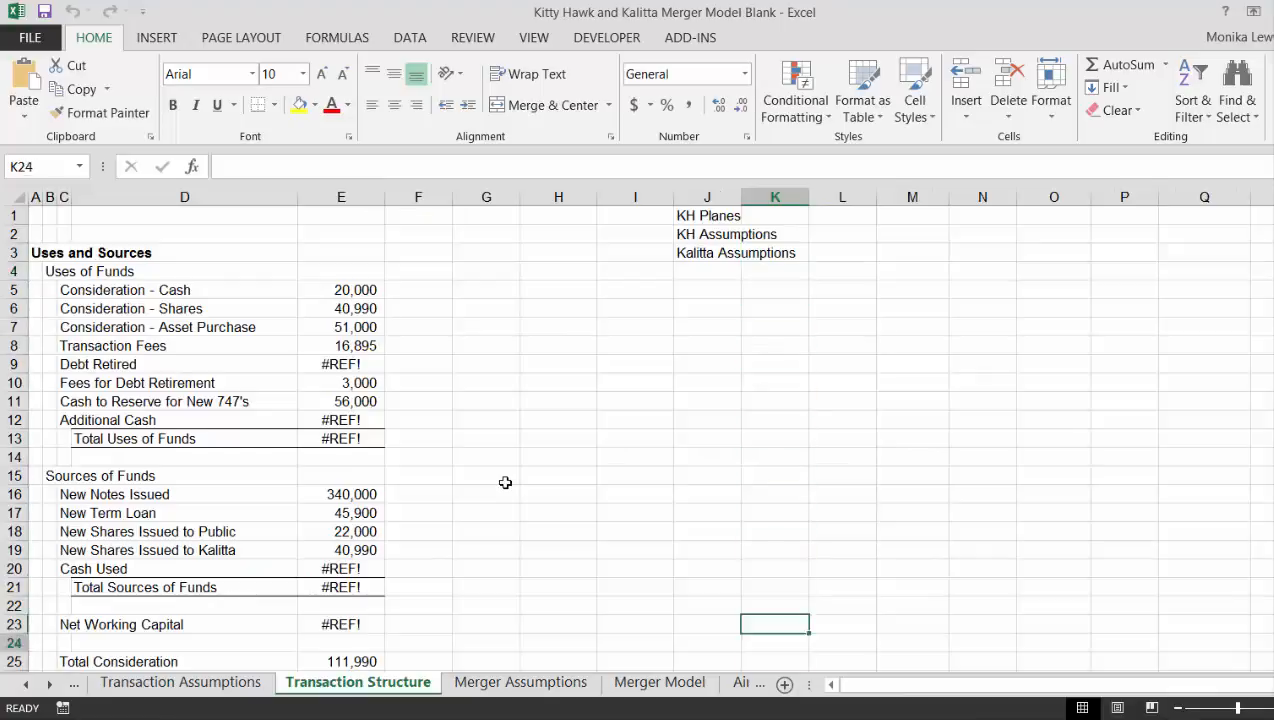
Examine the Pro-Forma Balance Sheet on the Transaction Structure sheet, including the adjustment columns for assets, liabilities and equity
key("Down")
key("Down")
key("Down")
key("Down")
key("Down")
key("Down")
key("Down")
key("Down")
key("Down")
key("Down")
key("Down")
key("Down")
key("Down")
key("Down")
key("Down")
key("Down")
key("Down")
key("Down")
key("Down")
key("Down")
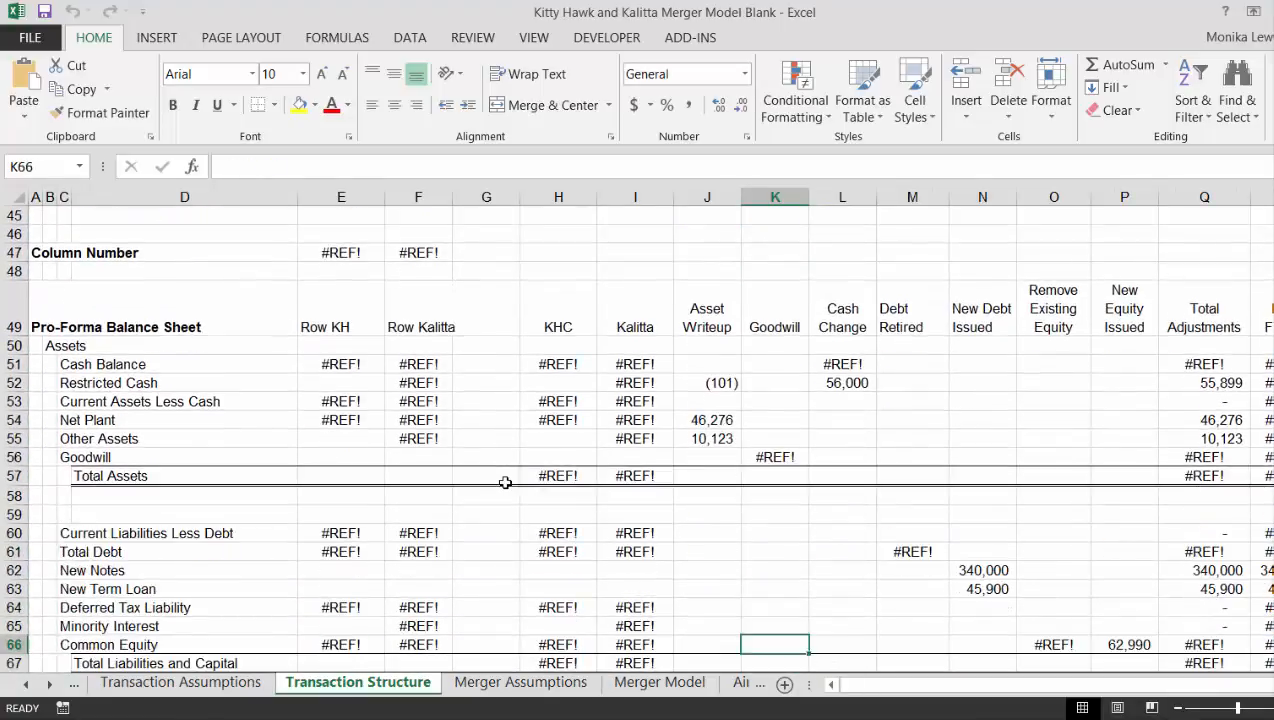
Examine the Row KH column of the Pro-Forma Balance Sheet across its liabilities, equity and asset rows
key("Left")
key("Left")
key("Left")
key("Left")
key("Left")
key("Left")
key("Left")
key("Up")
key("Right")
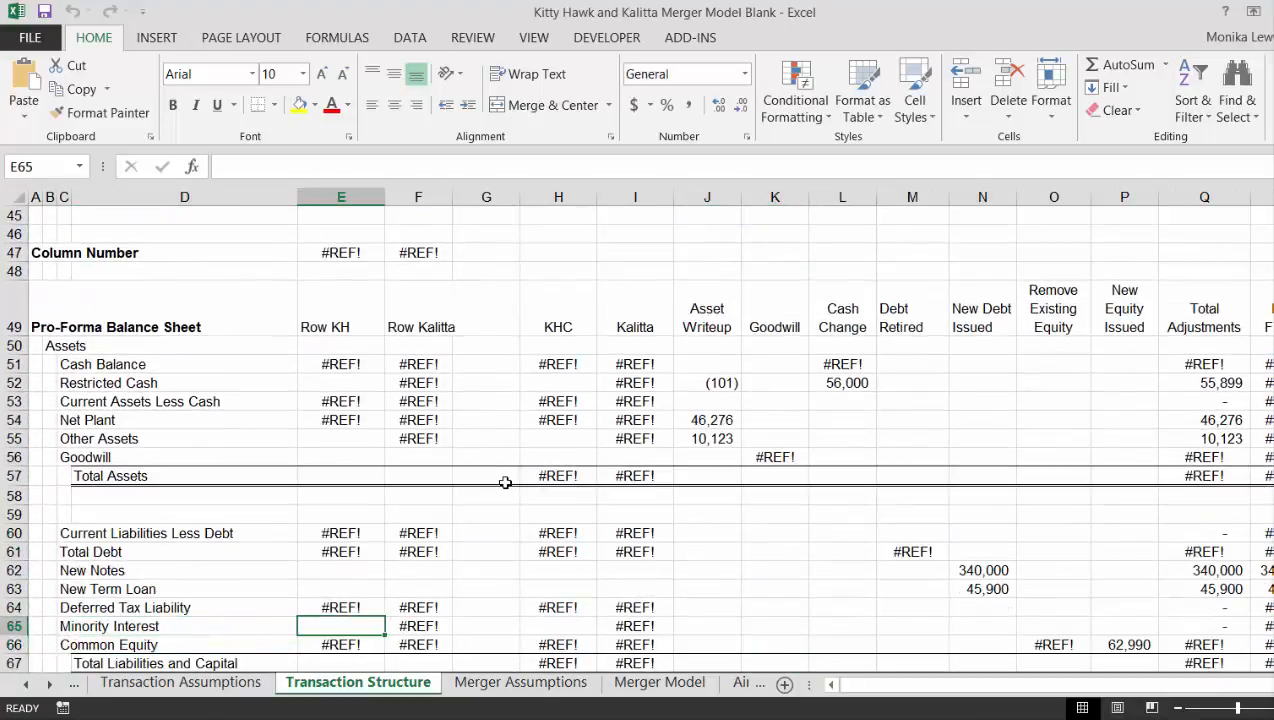
key("Down")
key("Down")
key("Down")
key("Up")
key("Up")
key("Up")
key("Up")
key("Up")
key("Up")
key("Up")
key("Up")
key("Up")
key("Up")
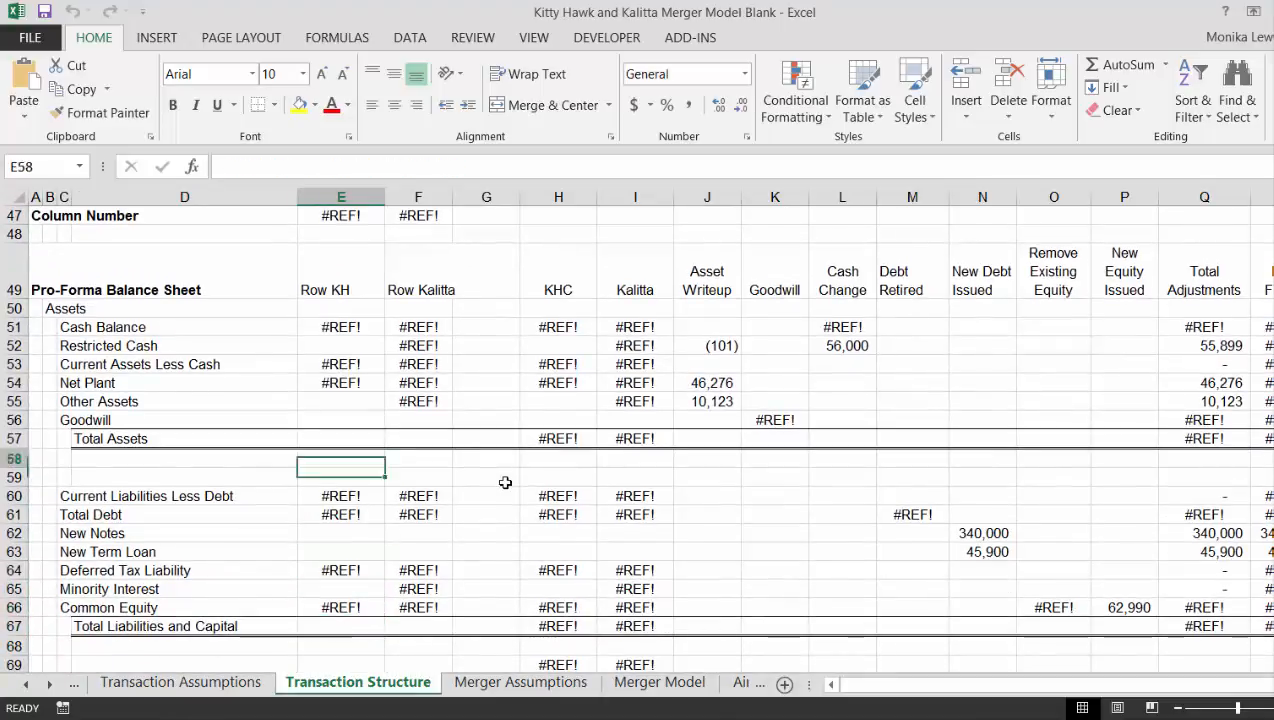
Examine the Total Goodwill calculation and the Column Number formulas above the Pro-Forma Balance Sheet
key("Up")
key("Up")
key("Up")
key("Up")
key("Up")
key("Up")
key("Up")
key("Up")
key("Up")
key("Up")
key("Up")
key("Up")
key("Up")
key("Up")
key("Up")
key("Up")
key("Up")
key("Up")
key("Up")
key("Up")
key("Down")
key("Down")
key("Down")
key("Down")
key("Down")
key("Down")
key("Down")
key("Down")
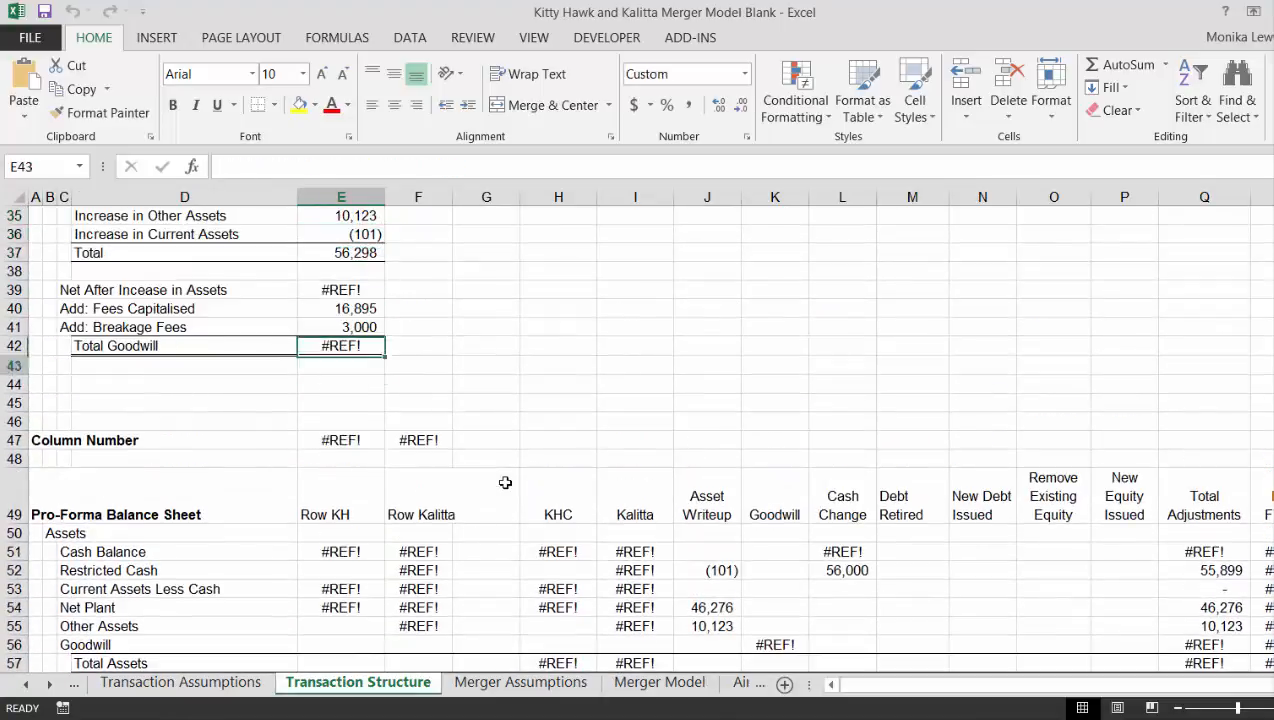
key("Down")
key("Down")
key("Down")
key("Down")
key("Down")
key("Up")
key("Right")
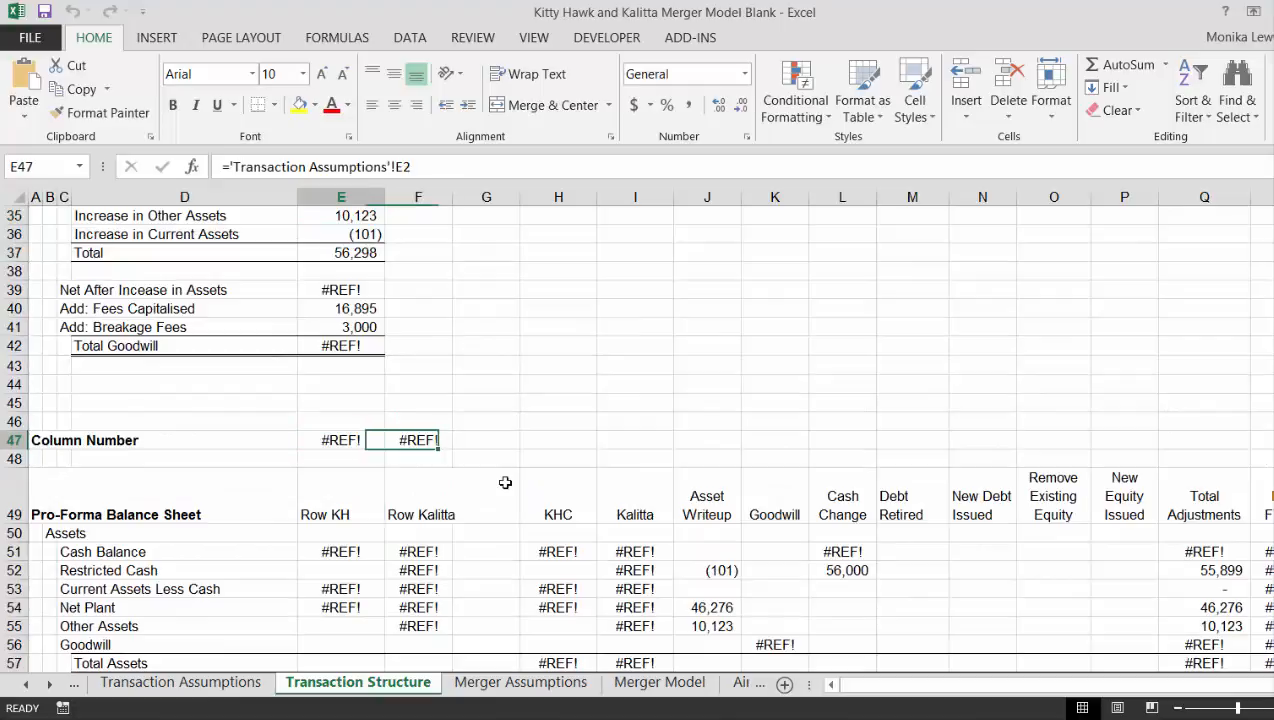
Look over the Row KH references below the Column Number row in the Pro-Forma Balance Sheet
key("Left")
key("Down")
key("Down")
key("Down")
key("Down")
key("Down")
key("Down")
key("Down")
key("Down")
key("Down")
key("Down")
key("Down")
key("Down")
key("Down")
key("Down")
key("Down")
key("Down")
key("Down")
key("Down")
key("Down")
key("Down")
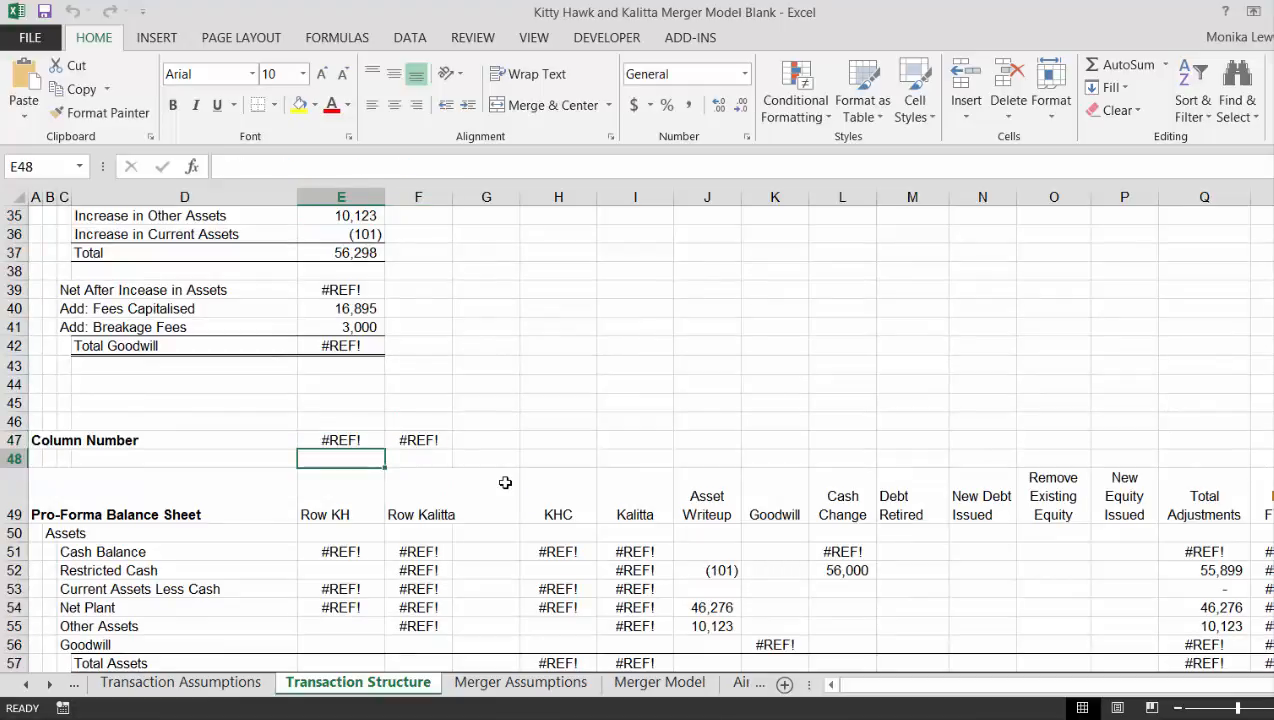
key("Up")
key("Up")
key("Up")
key("Up")
key("Up")
key("Up")
key("Up")
key("Up")
key("Up")
key("Up")
key("Up")
key("Up")
key("Up")
key("Up")
key("Up")
key("Up")
key("Up")
key("Up")
key("Up")
key("Up")
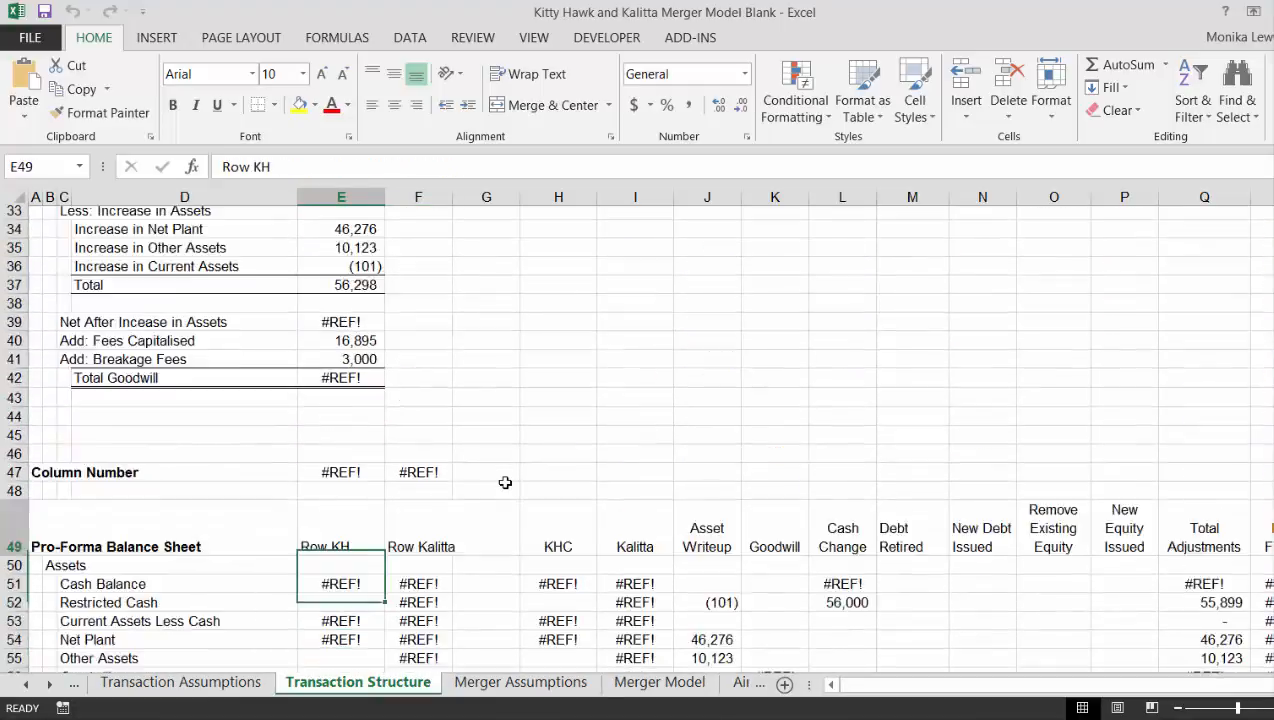
Examine the Goodwill and Purchase Price Allocation section, including the Consideration formula
key("Up")
key("Up")
key("Up")
key("Up")
key("Up")
key("Up")
key("Up")
key("Up")
key("Up")
key("Up")
key("Up")
key("Up")
key("Up")
key("Up")
key("Up")
key("Up")
key("Up")
key("Up")
key("Up")
key("Up")
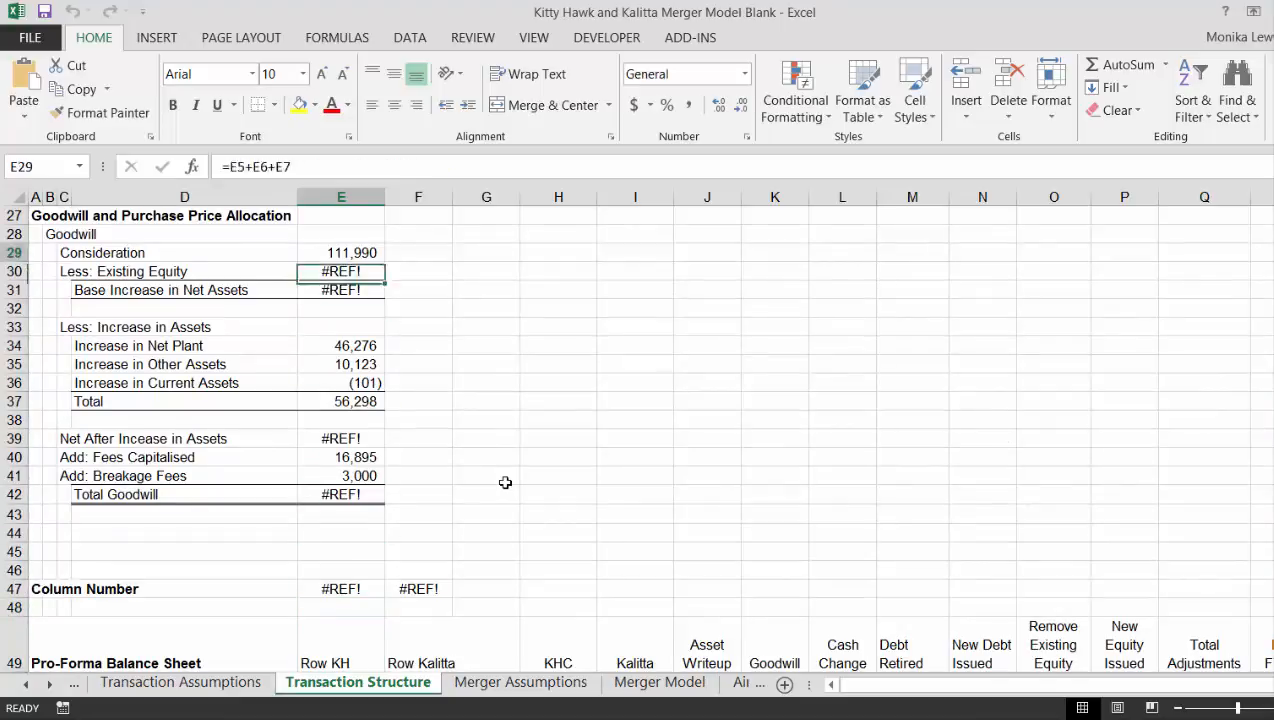
Review the Transaction Structure sheet from the Uses and Sources of Funds table through to Total Goodwill
key("Down")
key("Down")
key("Down")
key("Down")
key("Down")
key("Down")
key("Down")
key("Down")
key("Down")
key("Down")
key("Down")
key("Down")
key("Down")
key("Down")
key("Down")
key("Down")
key("Down")
key("Down")
key("Down")
key("Down")
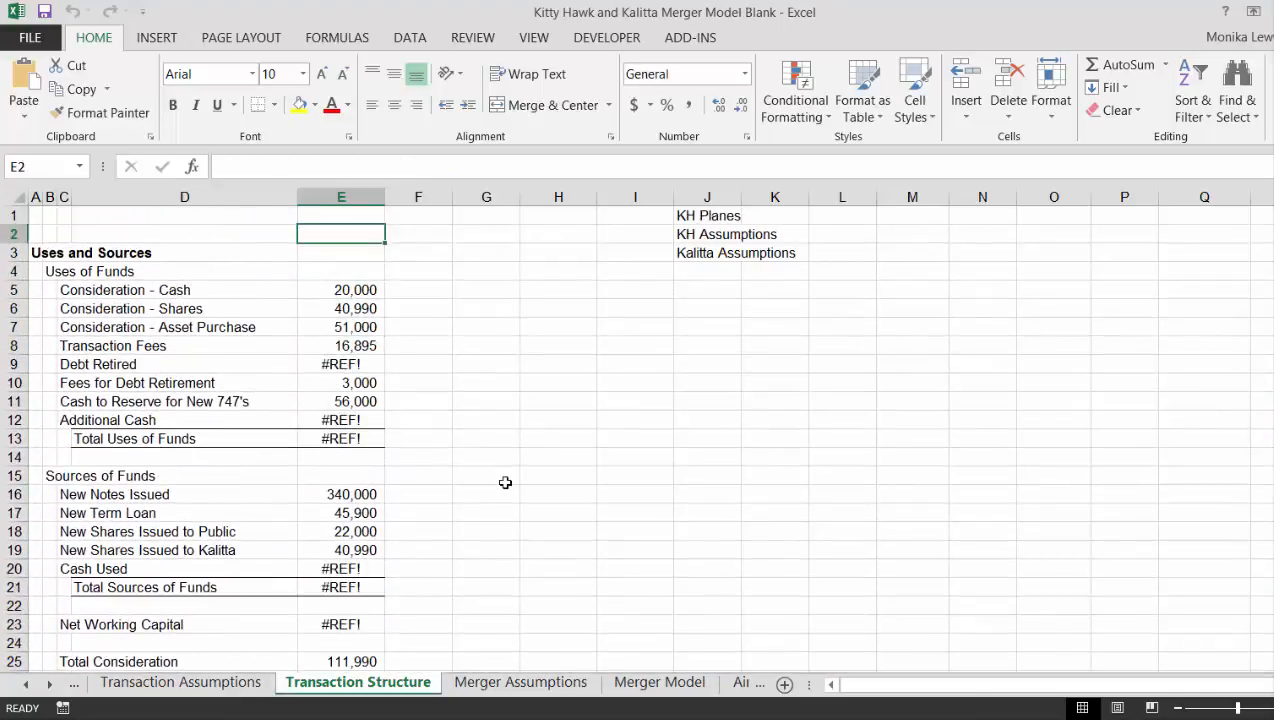
key("Down")
key("Down")
key("Down")
key("Down")
key("Down")
key("Down")
key("Down")
key("Down")
key("Down")
key("Down")
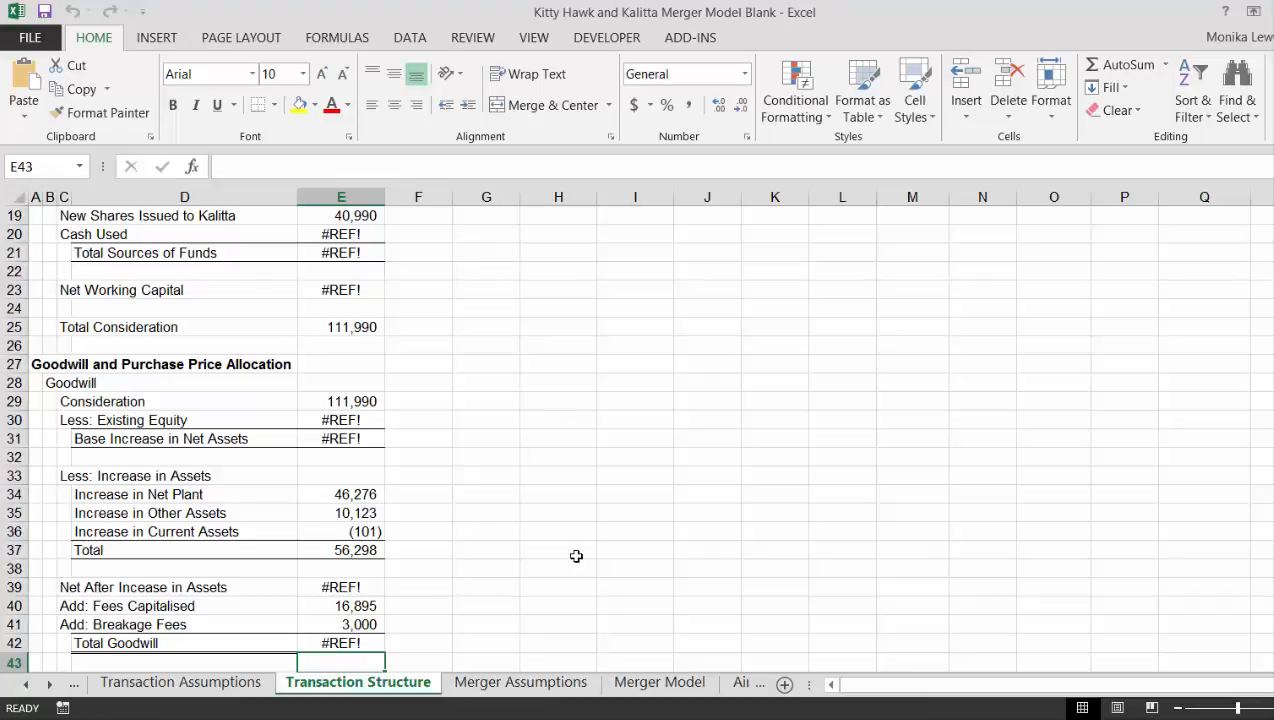
Colour the hard-coded inputs on the Merger Assumptions sheet blue and inspect the 1997 Repayment Percent formula
key("ctrl+Page_Down")
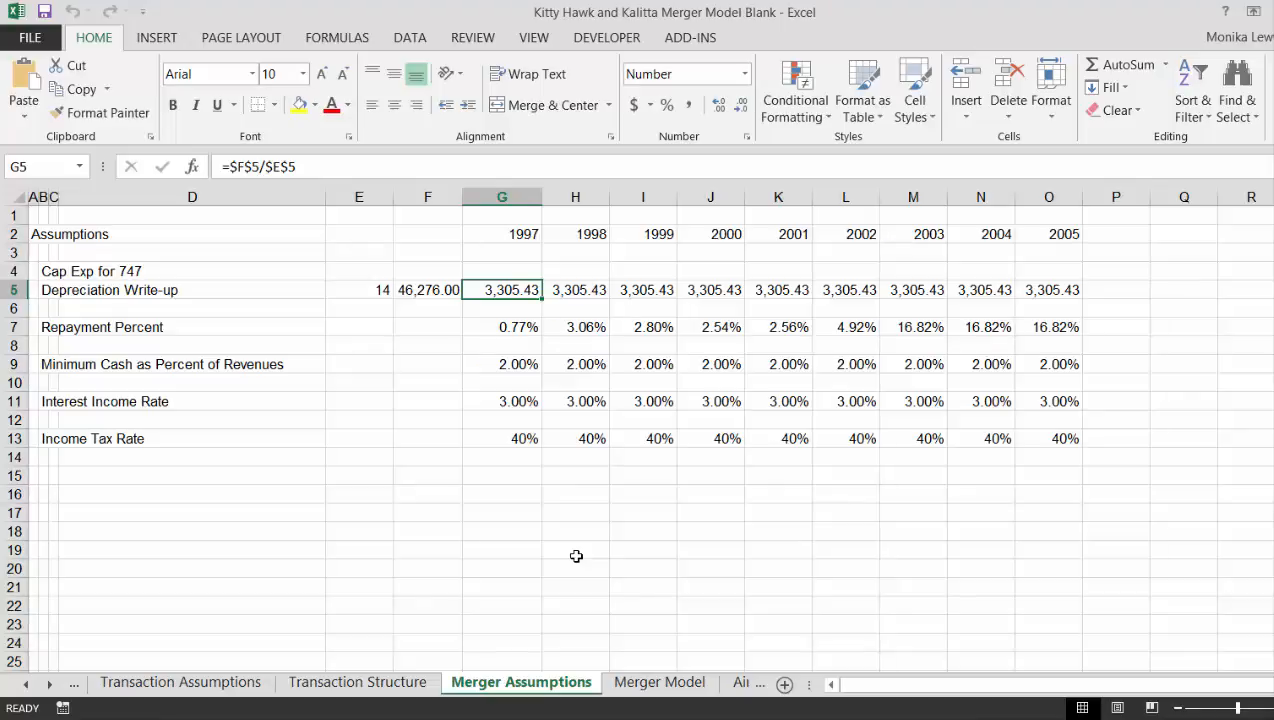
key("ctrl+alt+c")
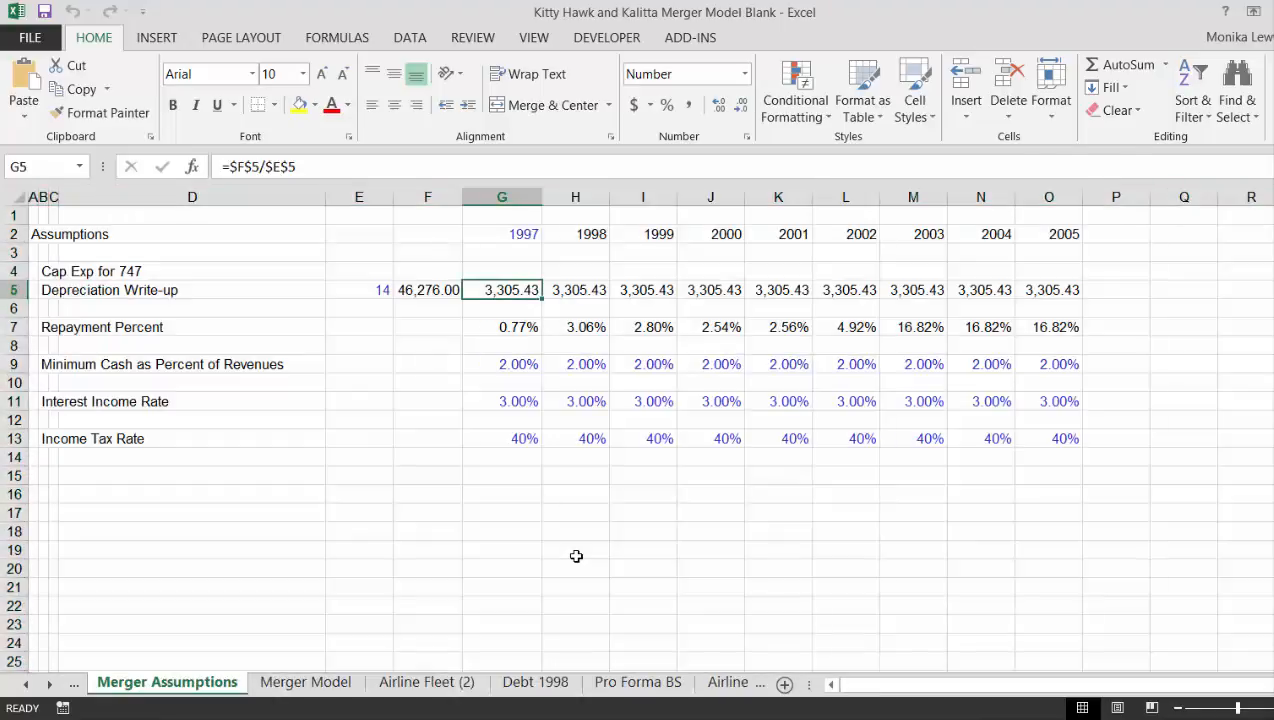
key("Down")
key("Down")
key("Down")
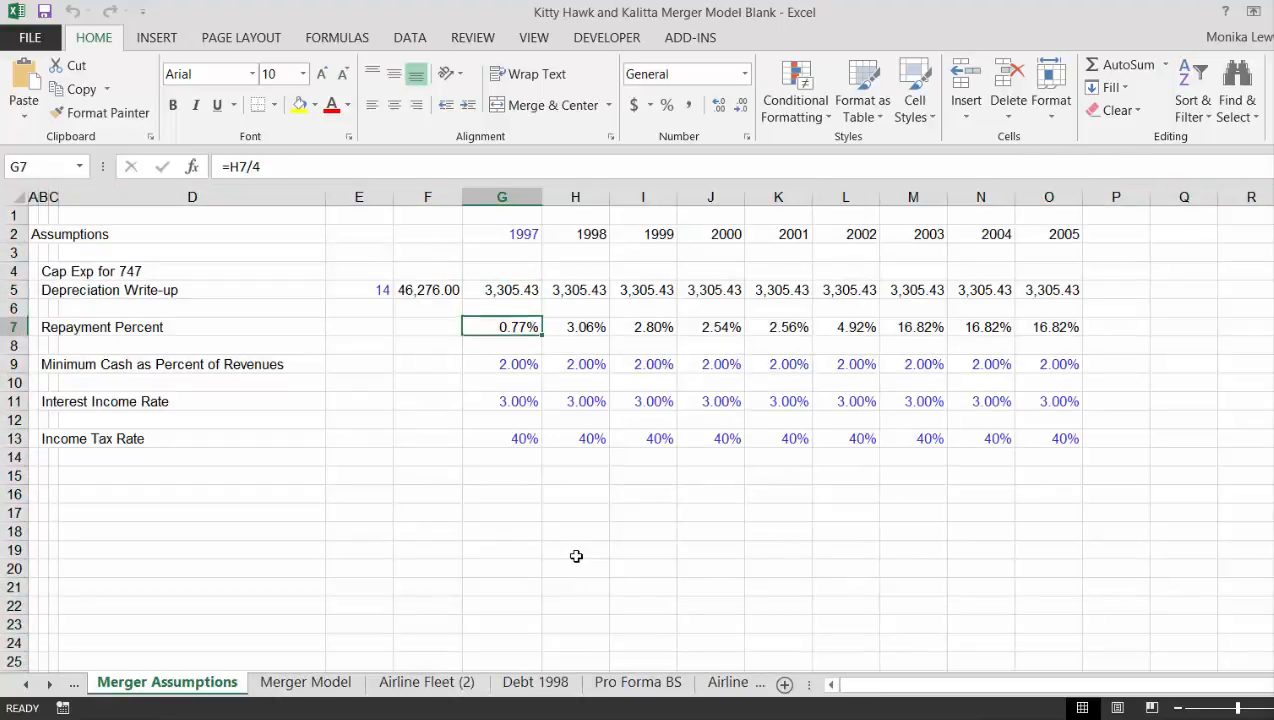
Open the Merger Model sheet to view its period rows and Pro-Forma Balance Sheet
key("ctrl+Page_Down")
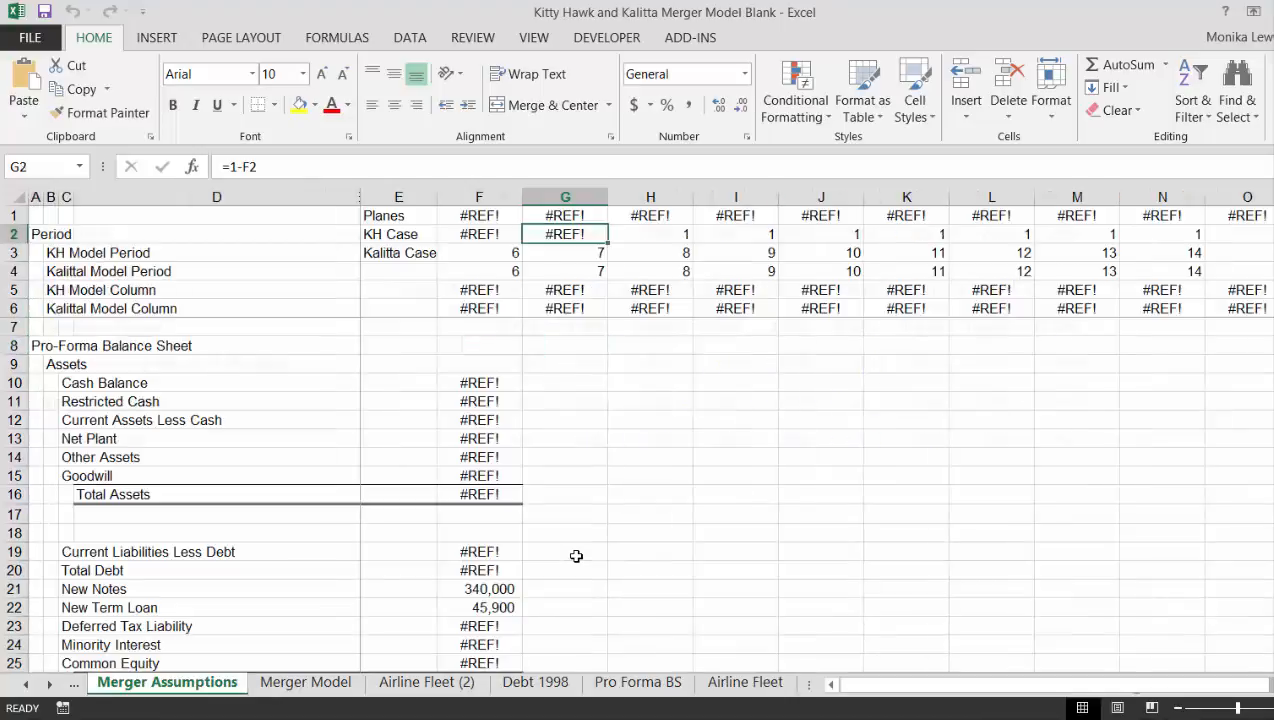
Look through the Merger Model sheet from the Pro-Forma Balance Sheet down to the depreciation total
key("Down")
key("Down")
key("Down")
key("Down")
key("Down")
key("Down")
key("Down")
key("Down")
key("Down")
key("Down")
key("Down")
key("Down")
key("Down")
key("Down")
key("Down")
key("Down")
key("Down")
key("Down")
key("Down")
key("Down")
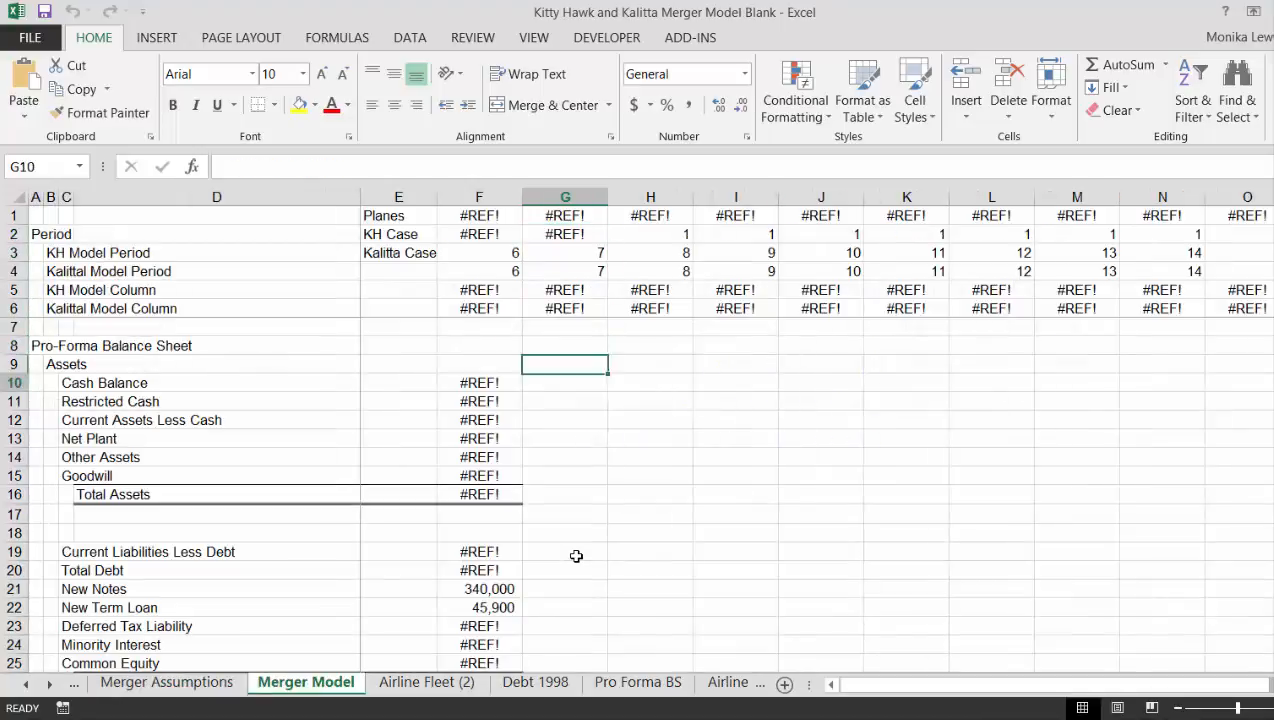
key("Down")
key("Down")
key("Down")
key("Down")
key("Down")
key("Down")
key("Down")
key("Down")
key("Down")
key("Down")
key("Down")
key("Down")
key("Down")
key("Down")
key("Down")
key("Down")
key("Down")
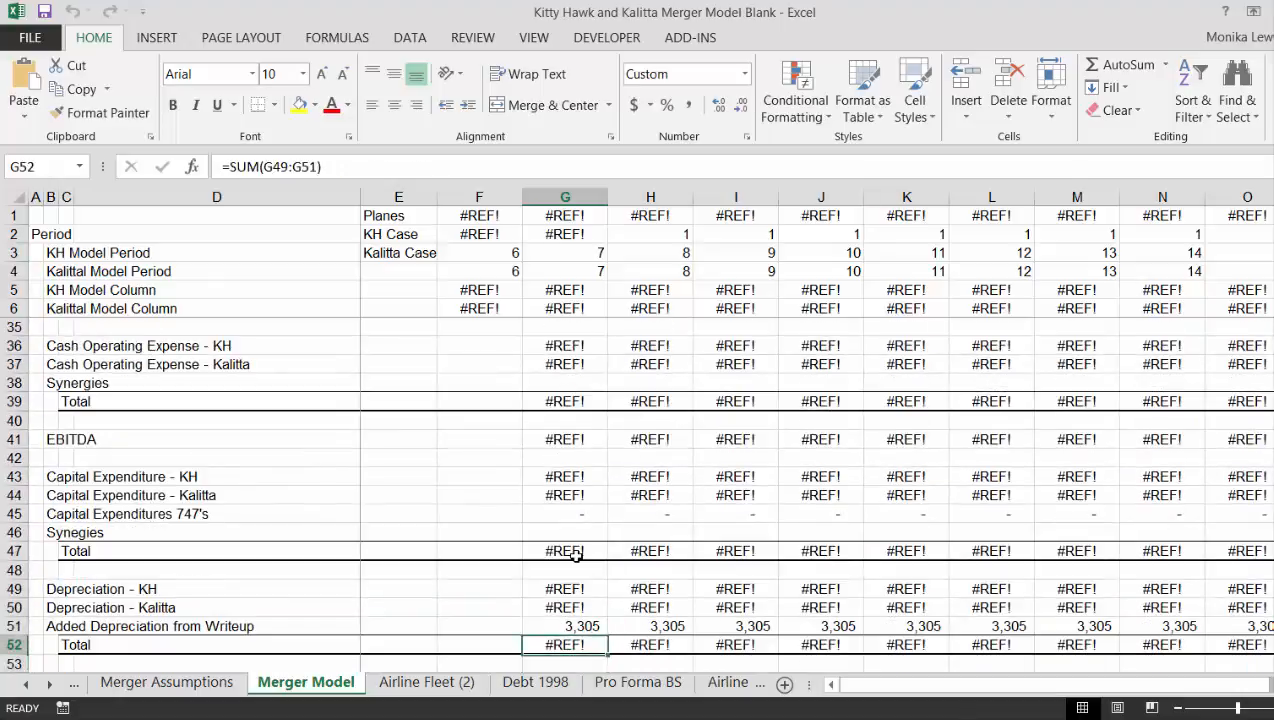
Return to the top of the Merger Model sheet and inspect the Planes row above the period rows
key("Up")
key("Up")
key("Up")
key("Up")
key("Up")
key("Up")
key("Up")
key("Up")
key("Up")
key("Up")
key("Up")
key("Up")
key("Up")
key("Up")
key("Up")
key("Up")
key("Up")
key("Up")
key("Up")
key("Up")
key("Up")
key("Up")
key("Up")
key("Up")
key("Up")
key("Up")
key("Up")
key("Up")
key("Up")
key("Up")
key("Up")
key("Up")
key("Up")
key("Up")
key("Up")
key("Up")
key("Up")
key("Up")
key("Up")
key("Up")
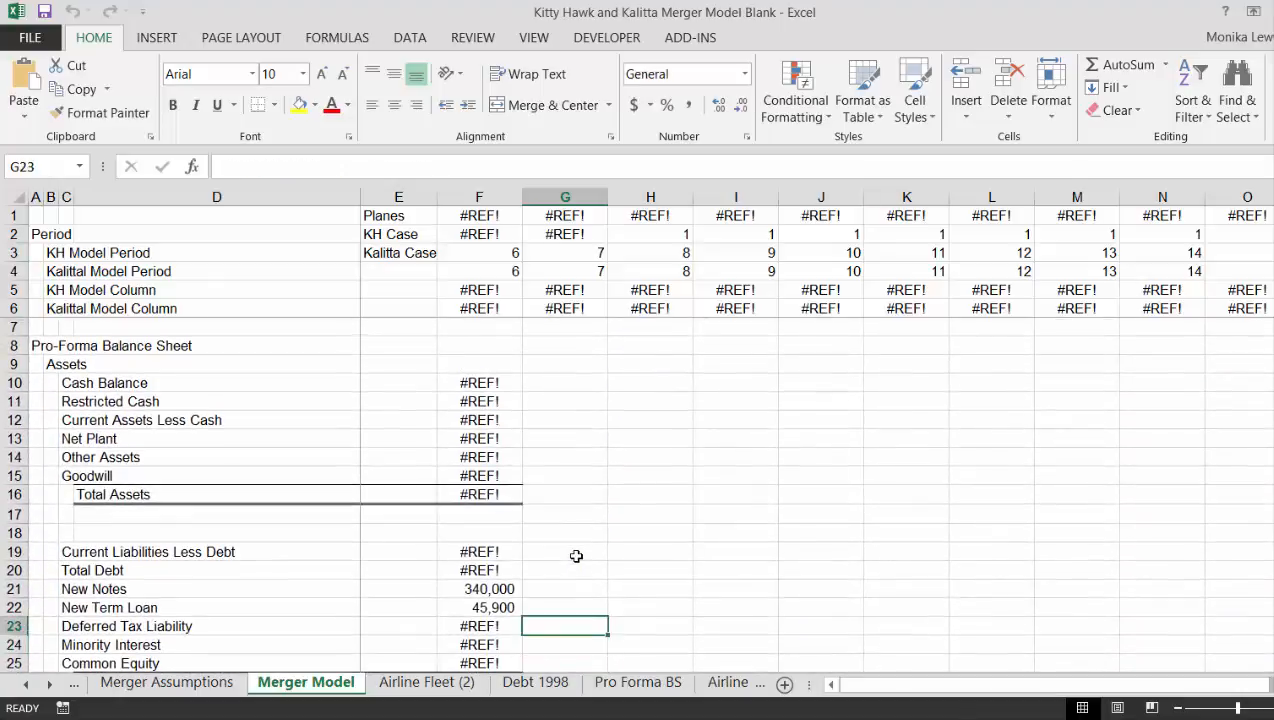
key("Left")
key("Left")
key("Right")
key("Right")
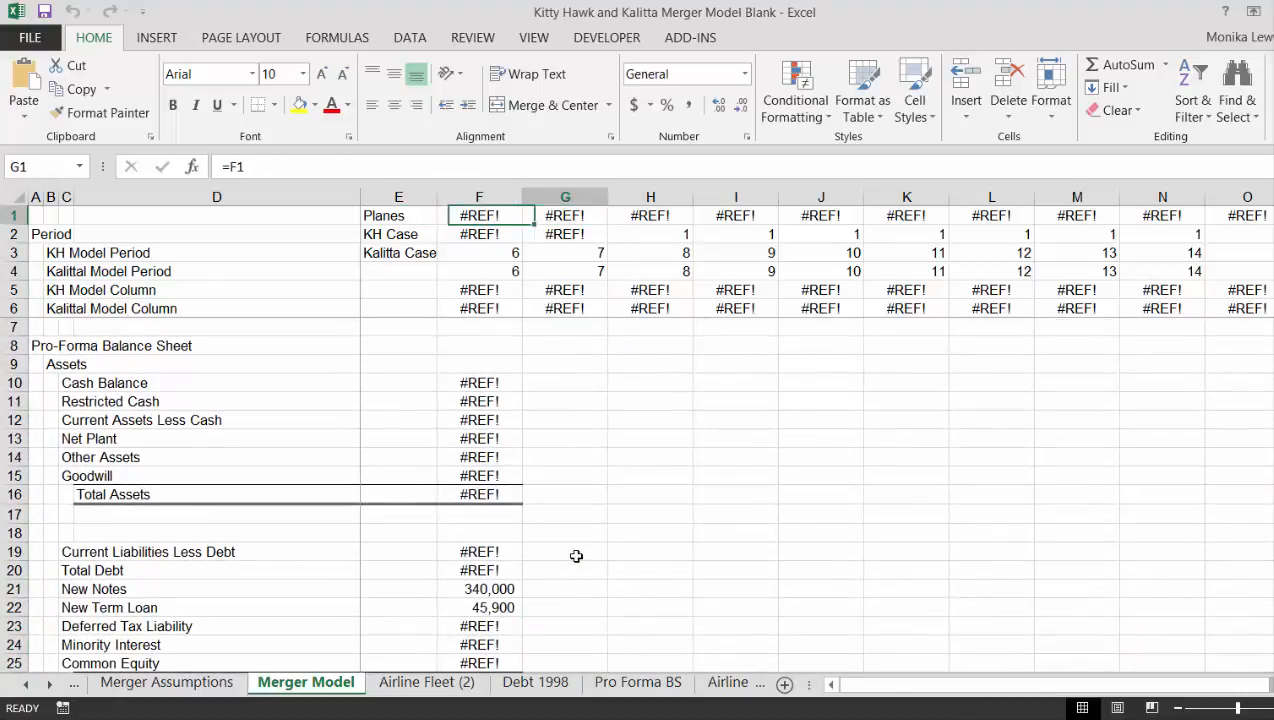
Examine the Pro-Forma Balance Sheet from the assets through Total Liabilities and Capital to the Shares row
key("Down")
key("Down")
key("Down")
key("Down")
key("Down")
key("Down")
key("Down")
key("Down")
key("Down")
key("Down")
key("Down")
key("Down")
key("Down")
key("Down")
key("Down")
key("Down")
key("Down")
key("Down")
key("Down")
key("Down")
key("Down")
key("Down")
key("Down")
key("Down")
key("Left")
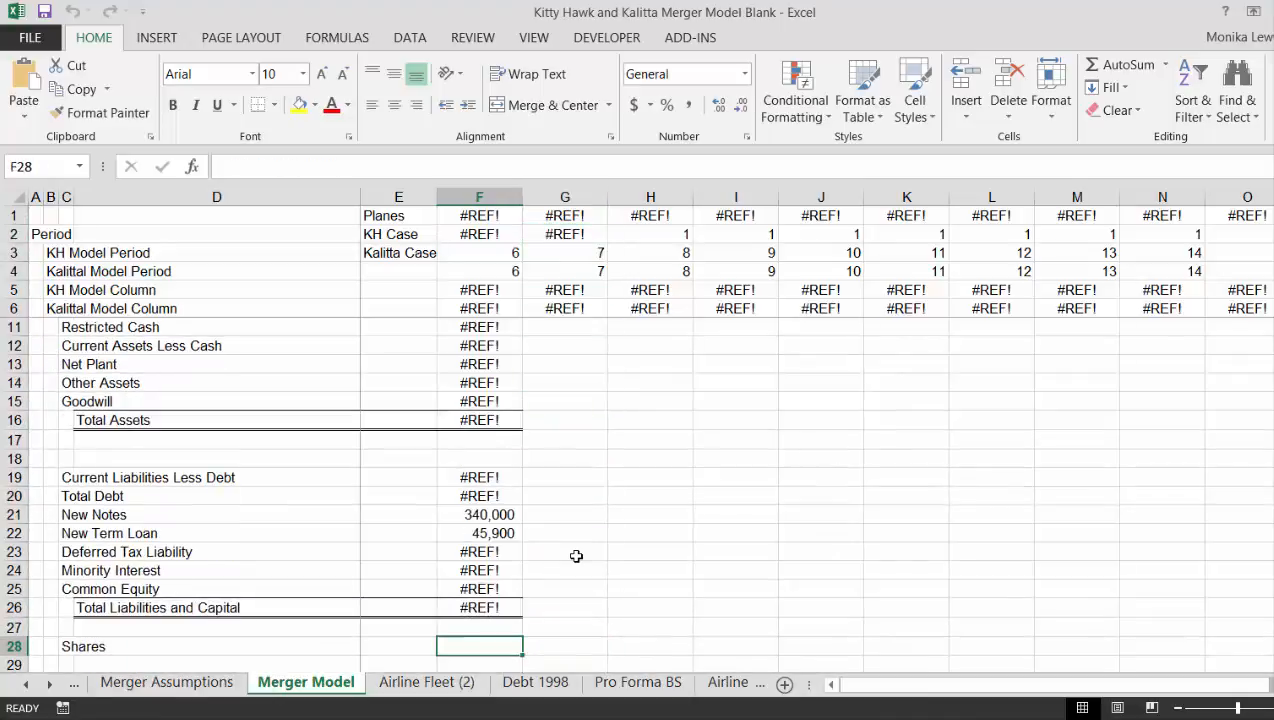
Review the operating expense, EBITDA, capital expenditure and depreciation rows for Kitty Hawk and Kalitta
key("Down")
key("Down")
key("Down")
key("Down")
key("Down")
key("Down")
key("Down")
key("Down")
key("Down")
key("Down")
key("Down")
key("Down")
key("Down")
key("Down")
key("Down")
key("Down")
key("Down")
key("Down")
key("Down")
key("Down")
key("Down")
key("Down")
key("Down")
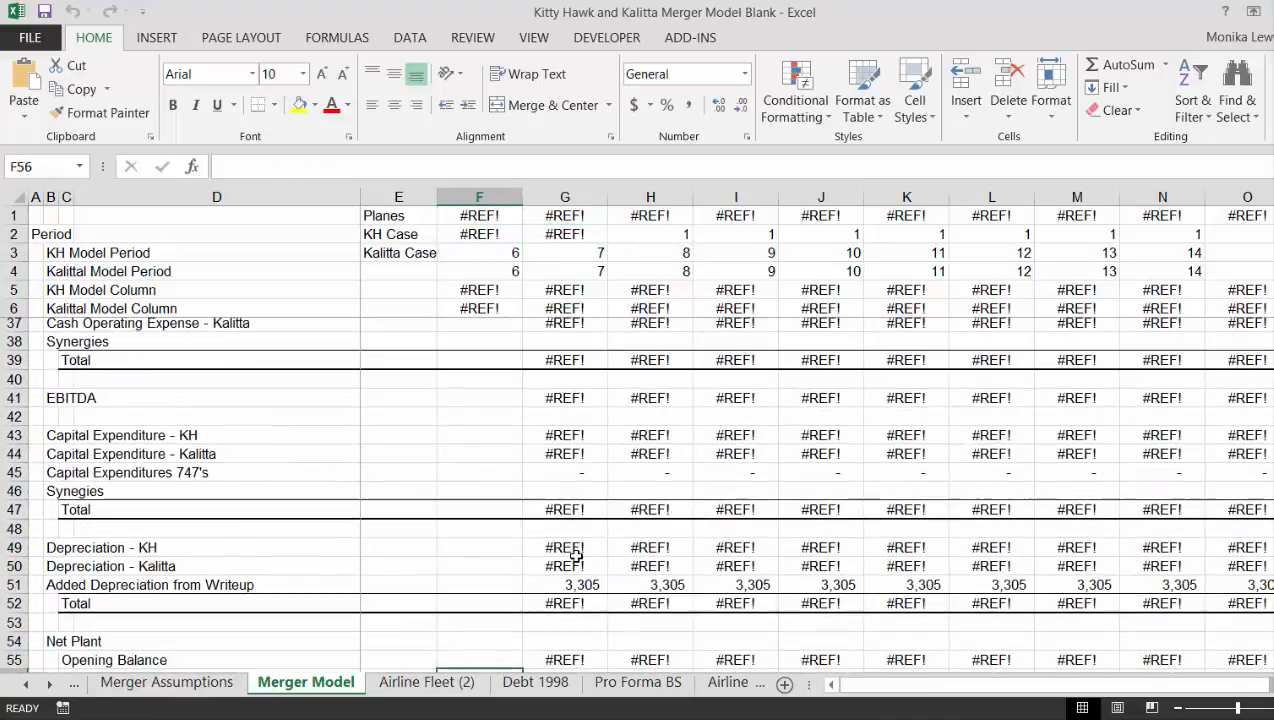
Review the Net Plant roll-forward and the current assets and current liabilities rows for Kitty Hawk and Kalitta
key("Down")
key("Down")
key("Down")
key("Down")
key("Down")
key("Down")
key("Down")
key("Down")
key("Down")
key("Down")
key("Down")
key("Down")
key("Down")
key("Down")
key("Down")
key("Down")
key("Down")
key("Down")
key("Down")
key("Down")
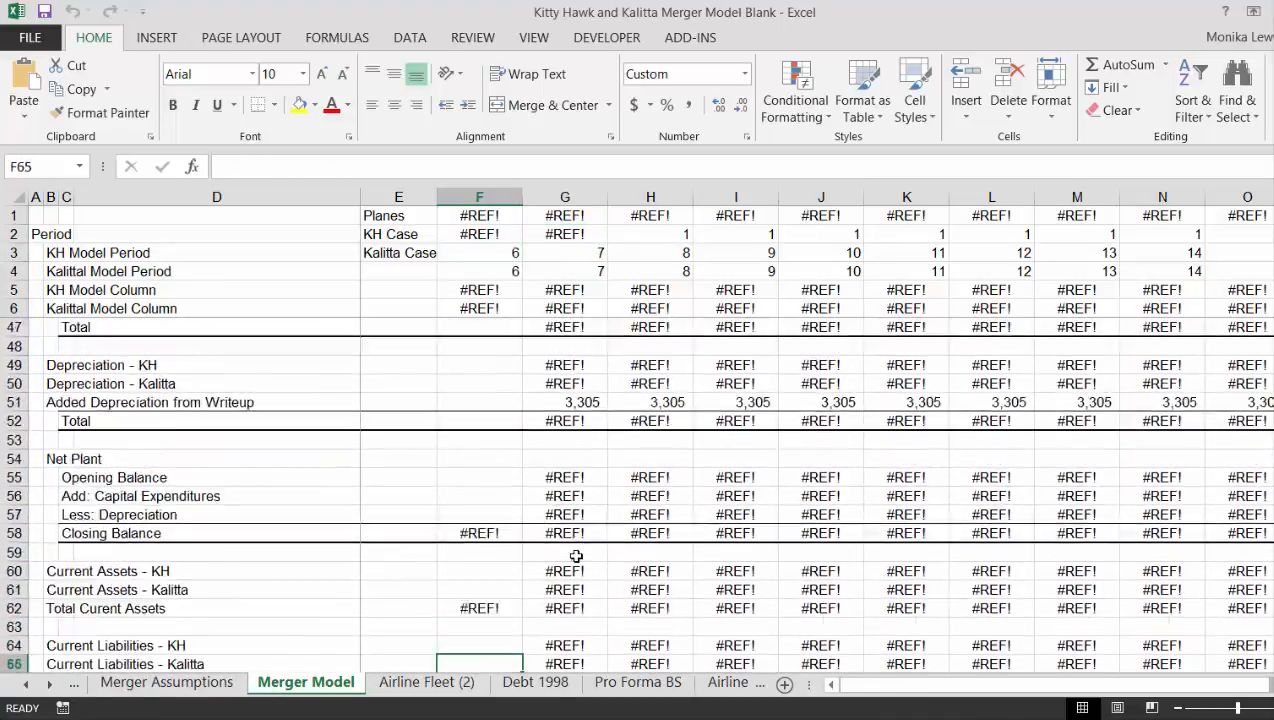
Examine the working capital, other assets, goodwill, deferred tax, other income and minority interest rows
key("Up")
key("Up")
key("Up")
key("Up")
key("Up")
key("Up")
key("Up")
key("Up")
key("Up")
key("Up")
key("Up")
key("Up")
key("Up")
key("Up")
key("Up")
key("Up")
key("Up")
key("Up")
key("Up")
key("Up")
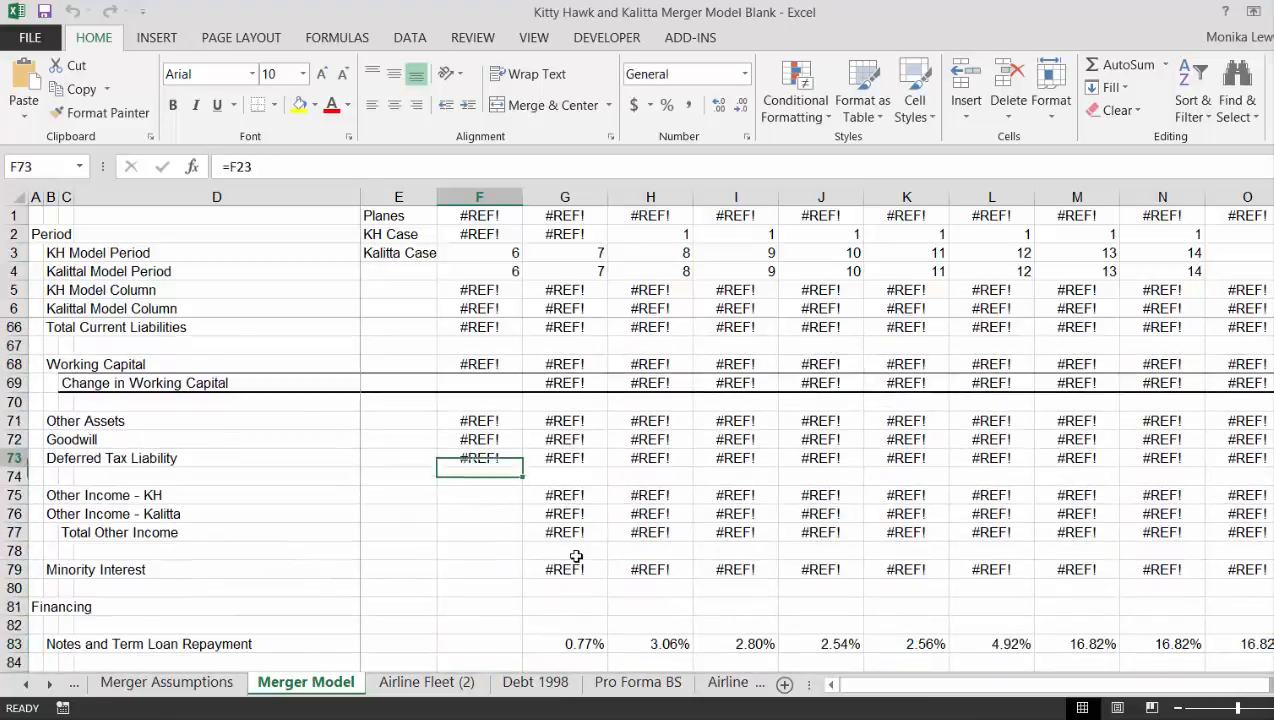
Recheck the rows from the Net Plant opening balance through Change in Working Capital
key("Down")
key("Down")
key("Down")
key("Down")
key("Down")
key("Down")
key("Down")
key("Down")
key("Down")
key("Down")
key("Down")
key("Down")
key("Down")
key("Down")
key("Down")
key("Down")
key("Down")
key("Down")
key("Down")
key("Down")
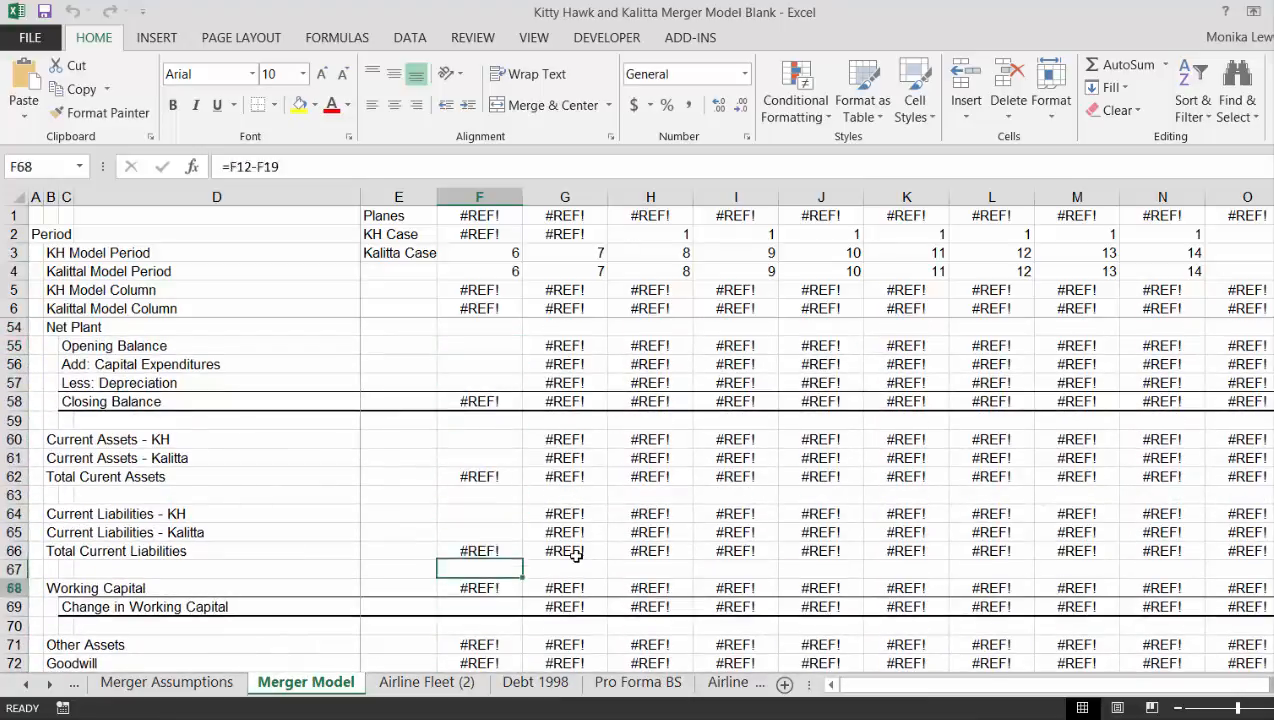
Review the Financing section's New Notes and New Term Loan schedules through the minimum cash balance rows
key("Down")
key("Down")
key("Down")
key("Down")
key("Down")
key("Down")
key("Down")
key("Down")
key("Down")
key("Down")
key("Down")
key("Down")
key("Down")
key("Down")
key("Down")
key("Down")
key("Down")
key("Down")
key("Down")
key("Down")
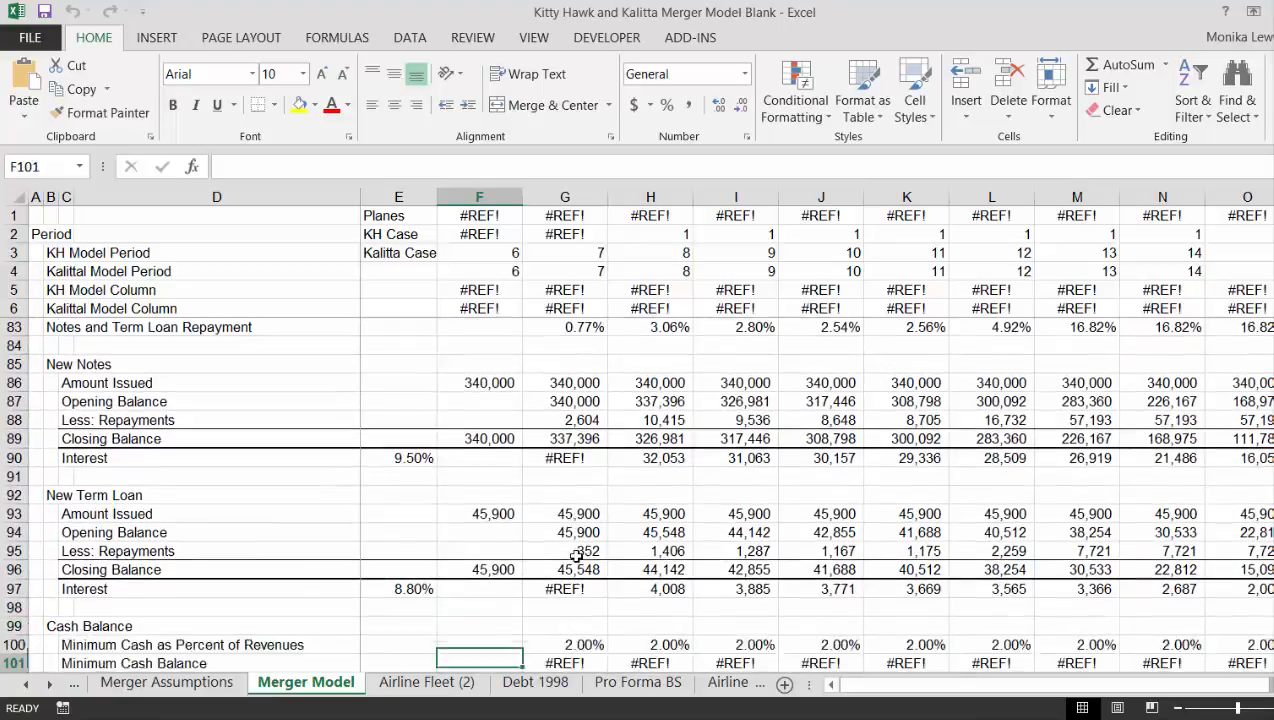
Examine the income rows from EBT to Net Income to Common and the Cash Flow section through the debt repayments
key("Down")
key("Down")
key("Down")
key("Down")
key("Down")
key("Down")
key("Down")
key("Down")
key("Down")
key("Down")
key("Down")
key("Down")
key("Down")
key("Down")
key("Down")
key("Down")
key("Down")
key("Down")
key("Down")
key("Down")
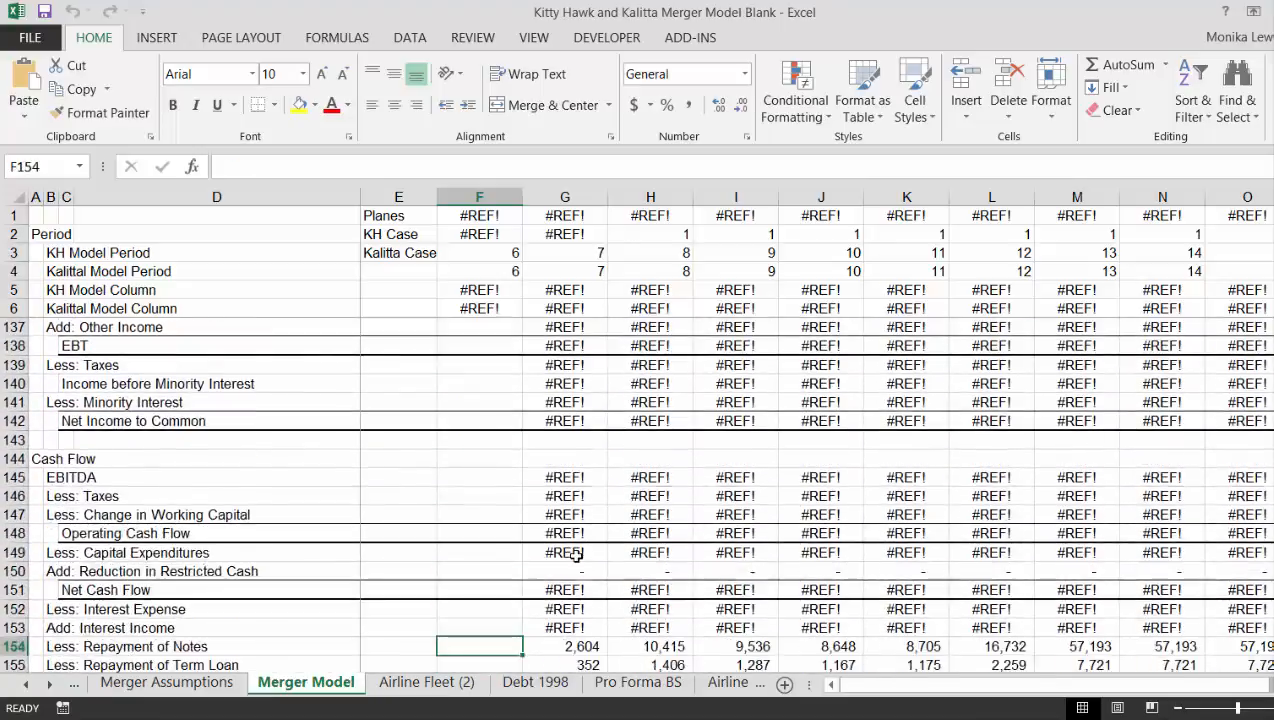
Review the projected liabilities and capital, balance test, Shares, EPS and consolidated versus standalone rows down to New Debt Issued
key("Down")
key("Down")
key("Down")
key("Down")
key("Down")
key("Down")
key("Down")
key("Down")
key("Down")
key("Down")
key("Down")
key("Down")
key("Down")
key("Down")
key("Down")
key("Down")
key("Down")
key("Down")
key("Down")
key("Down")
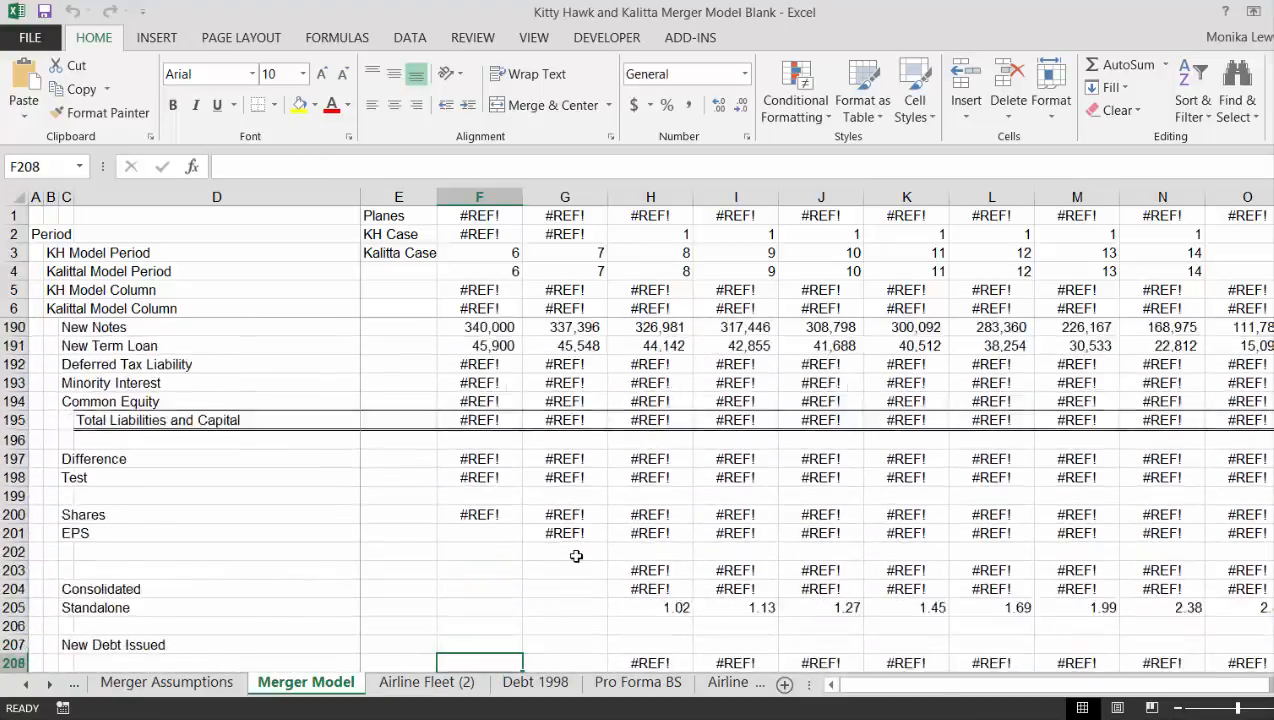
Return to the Pro-Forma Balance Sheet at the start of the Merger Model sheet, at the Common Equity row
key("Up")
key("Up")
key("Up")
key("Up")
key("Up")
key("Up")
key("Up")
key("Up")
key("Up")
key("Up")
key("Up")
key("Up")
key("Up")
key("Up")
key("Up")
key("Up")
key("Up")
key("Up")
key("Up")
key("Up")
key("Up")
key("Up")
key("Up")
key("Up")
key("Up")
key("Up")
key("Up")
key("Up")
key("Up")
key("Up")
key("Up")
key("Up")
key("Up")
key("Up")
key("Up")
key("Up")
key("Up")
key("Up")
key("Up")
key("Up")
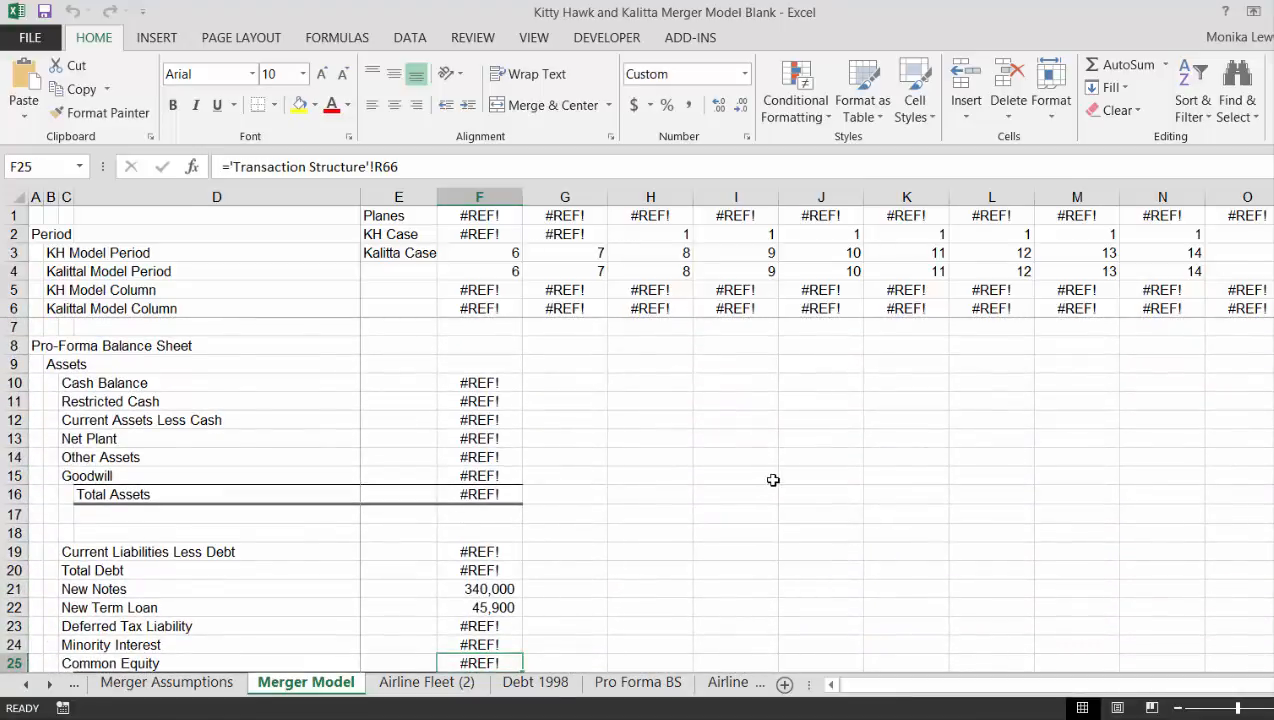
Look over the Airline Fleet (2) and Debt 1998 sheets that follow the Merger Model sheet
key("ctrl+Page_Down")
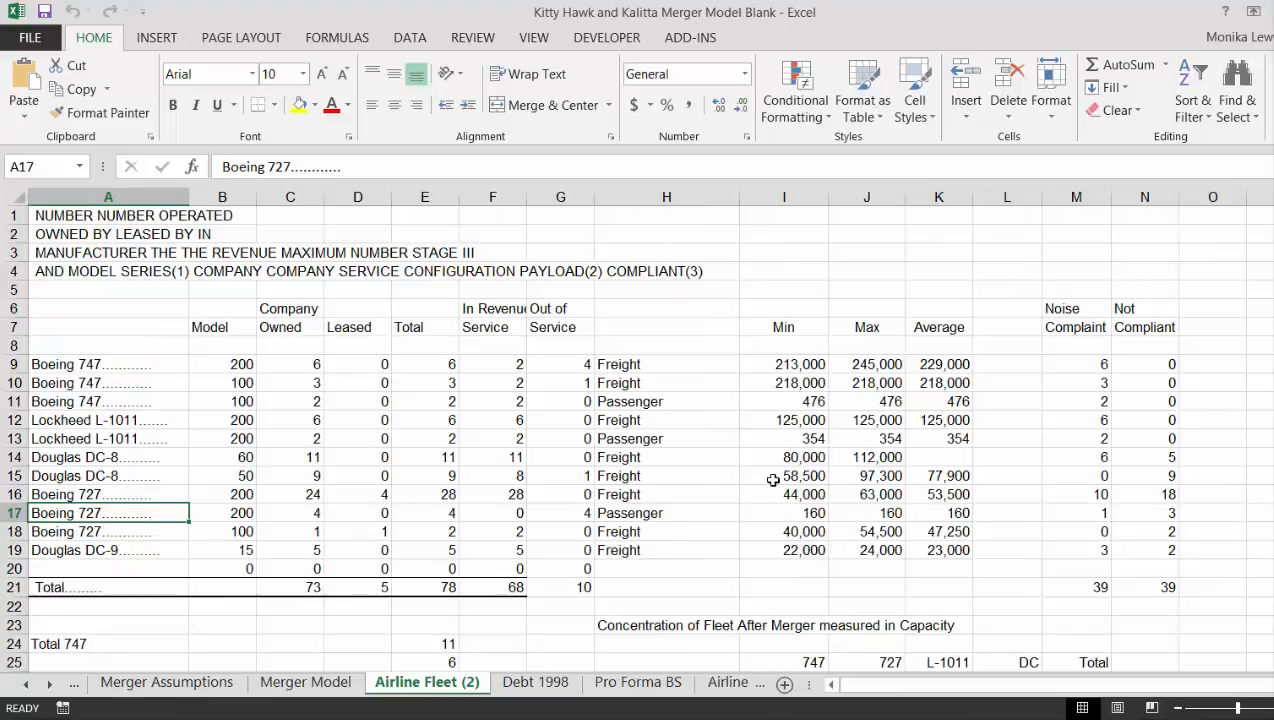
key("ctrl+Page_Down")
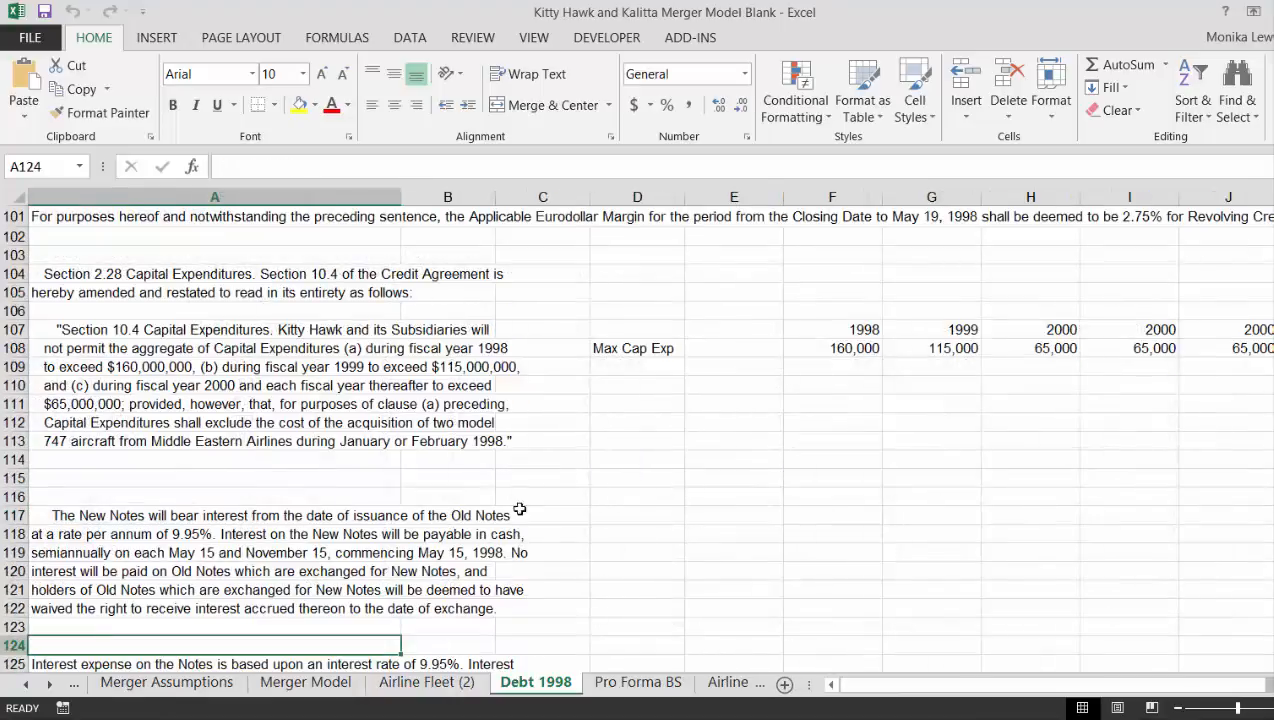
Switch to the Kitty Hawk Corporate Finance Model workbook, found in the 13. Kitty Hawk Air Freight Merger folder
left_click(110, 719)
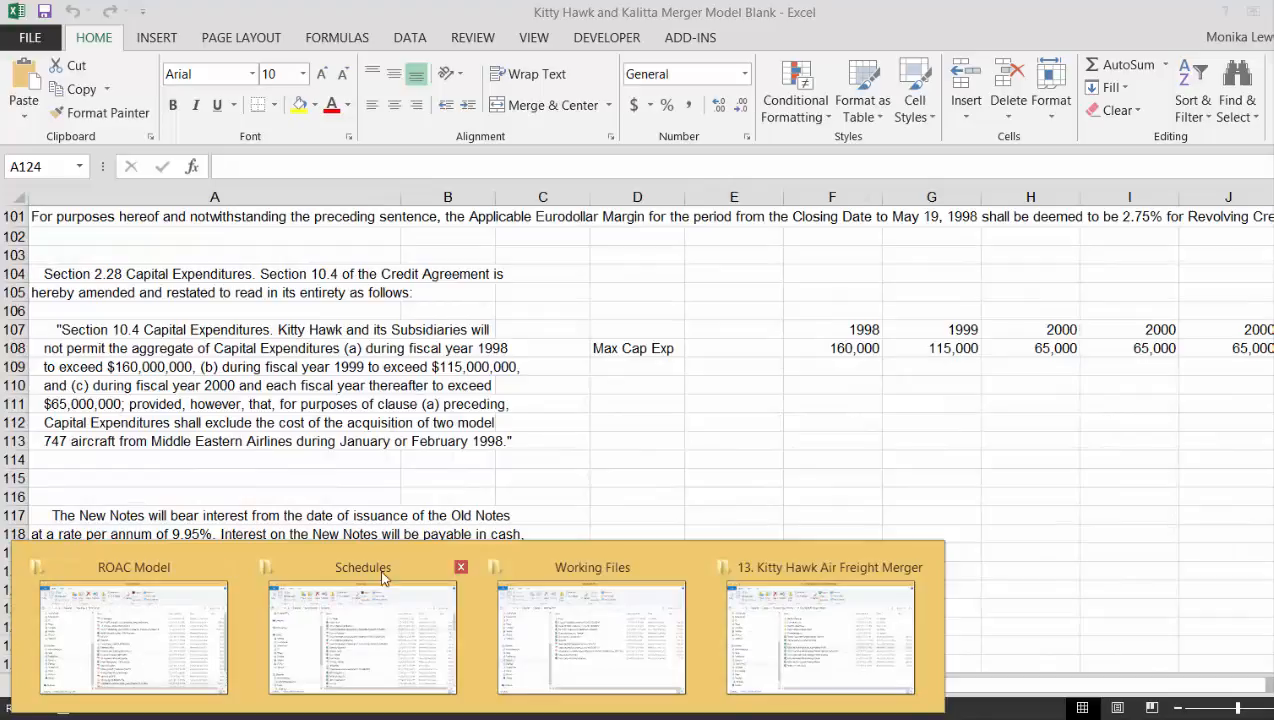
left_click(822, 628)
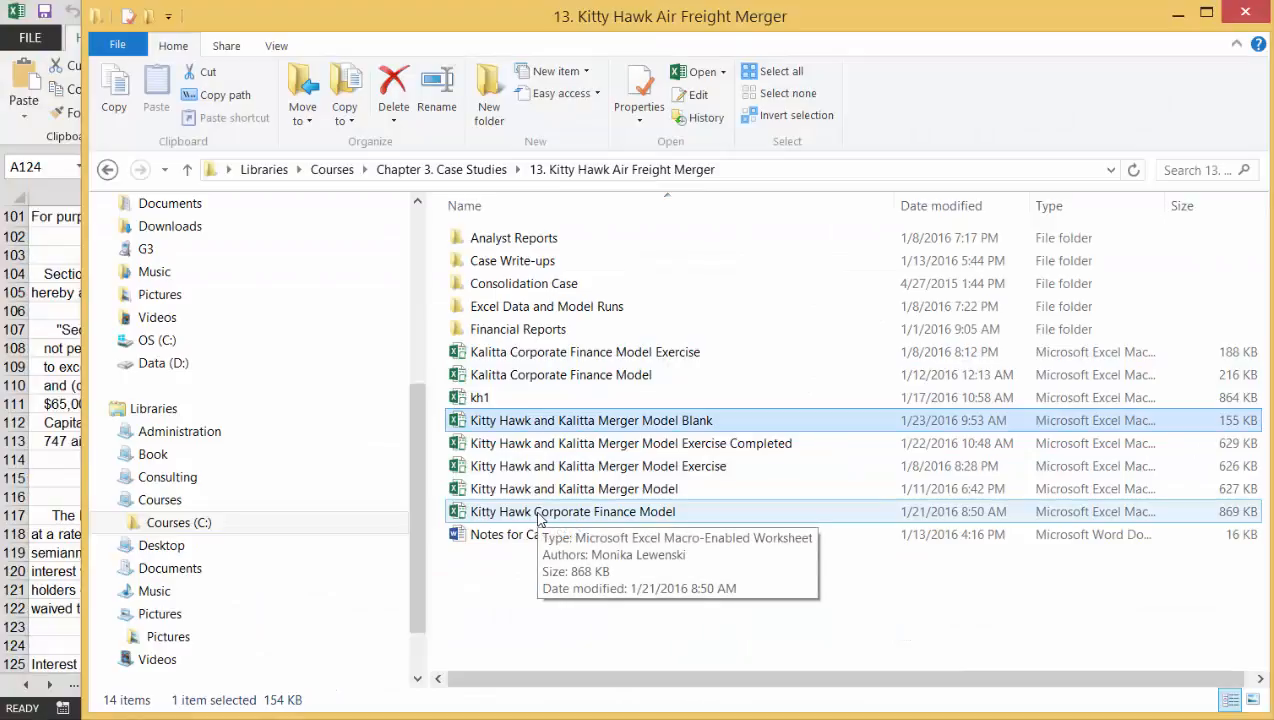
key("alt+Tab")
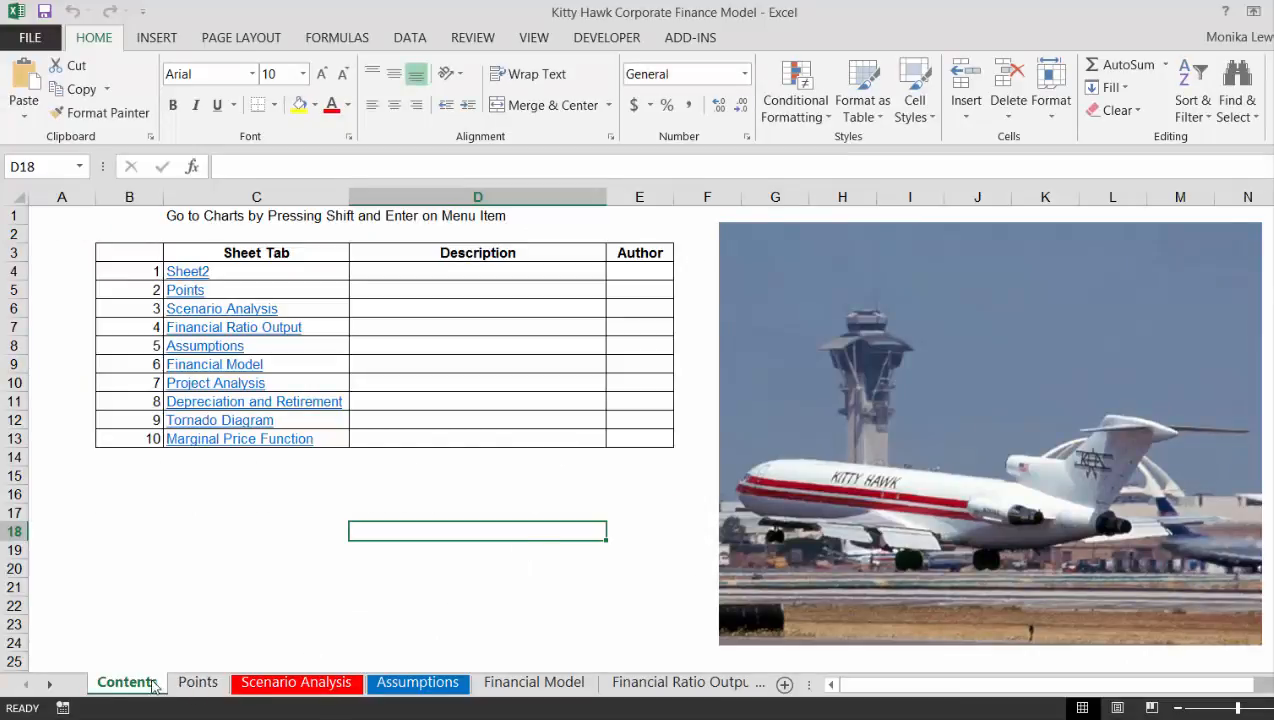
Copy the Scenario Analysis, Assumptions and Financial Model sheets together into Kitty Hawk and Kalitta Merger Model Blank.xlsm, before the Airline Fleet (2) sheet
left_click(290, 685)
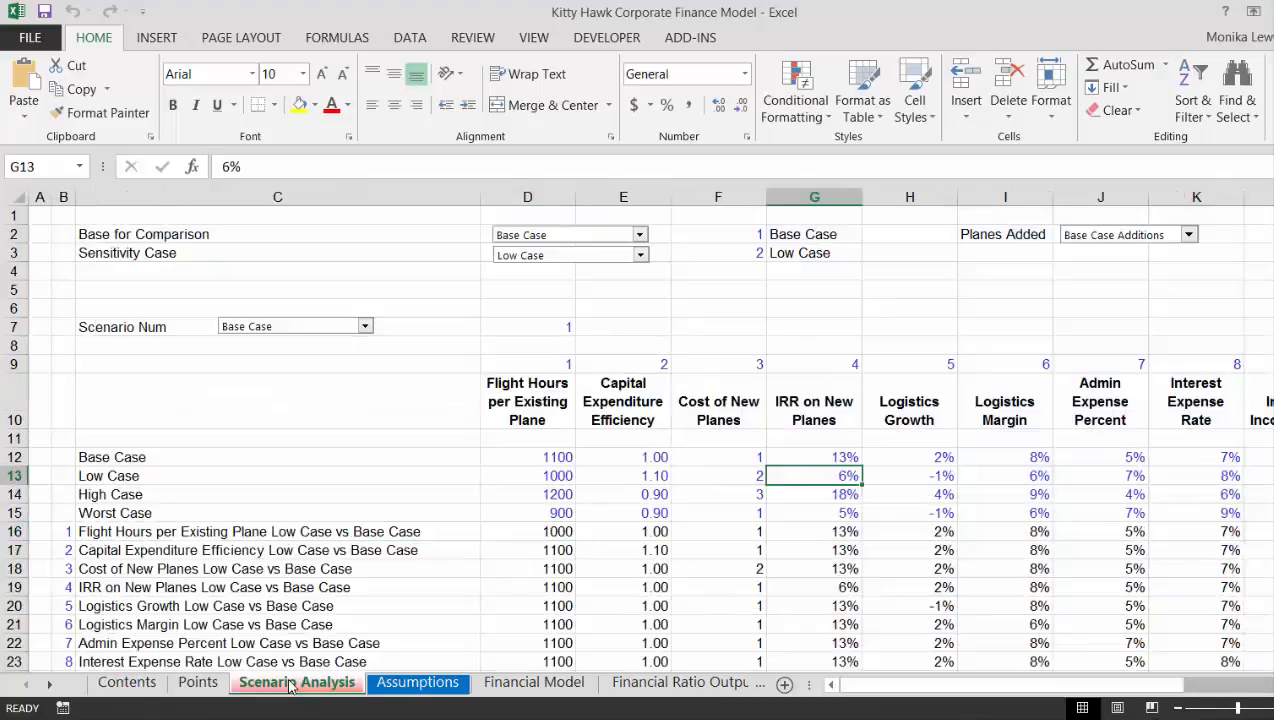
left_click(420, 683, "ctrl")
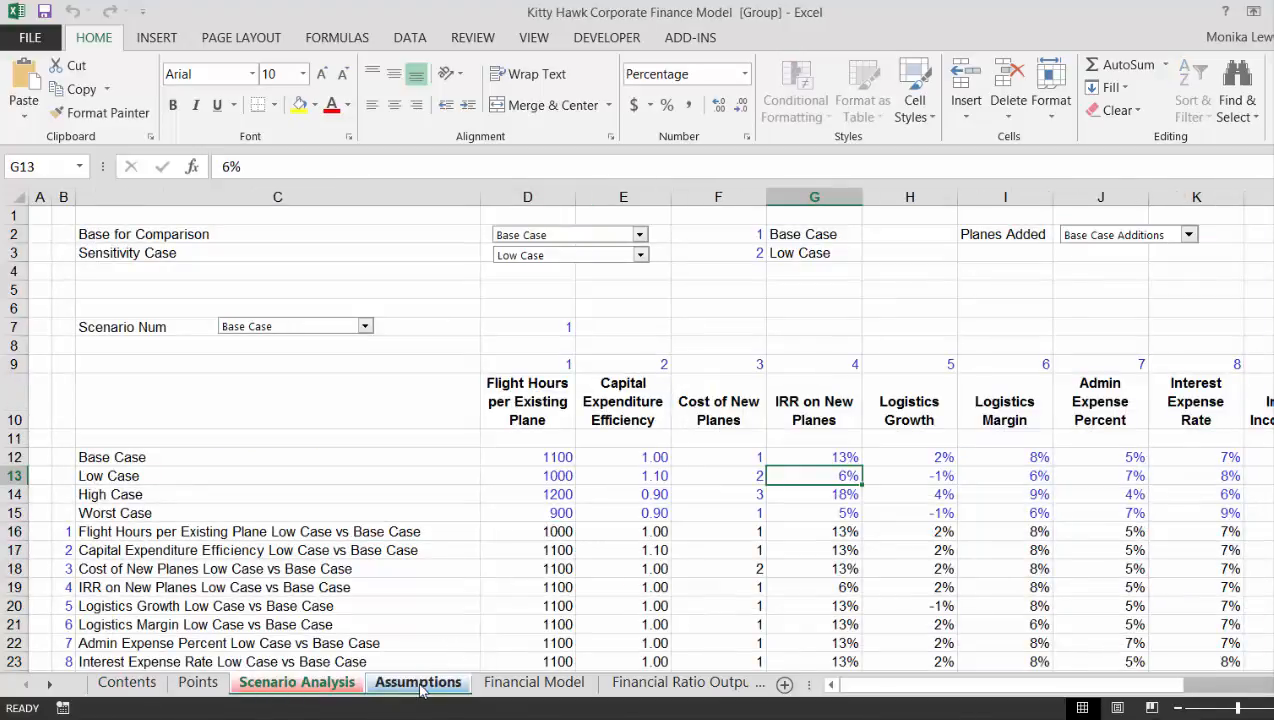
left_click(520, 688, "ctrl")
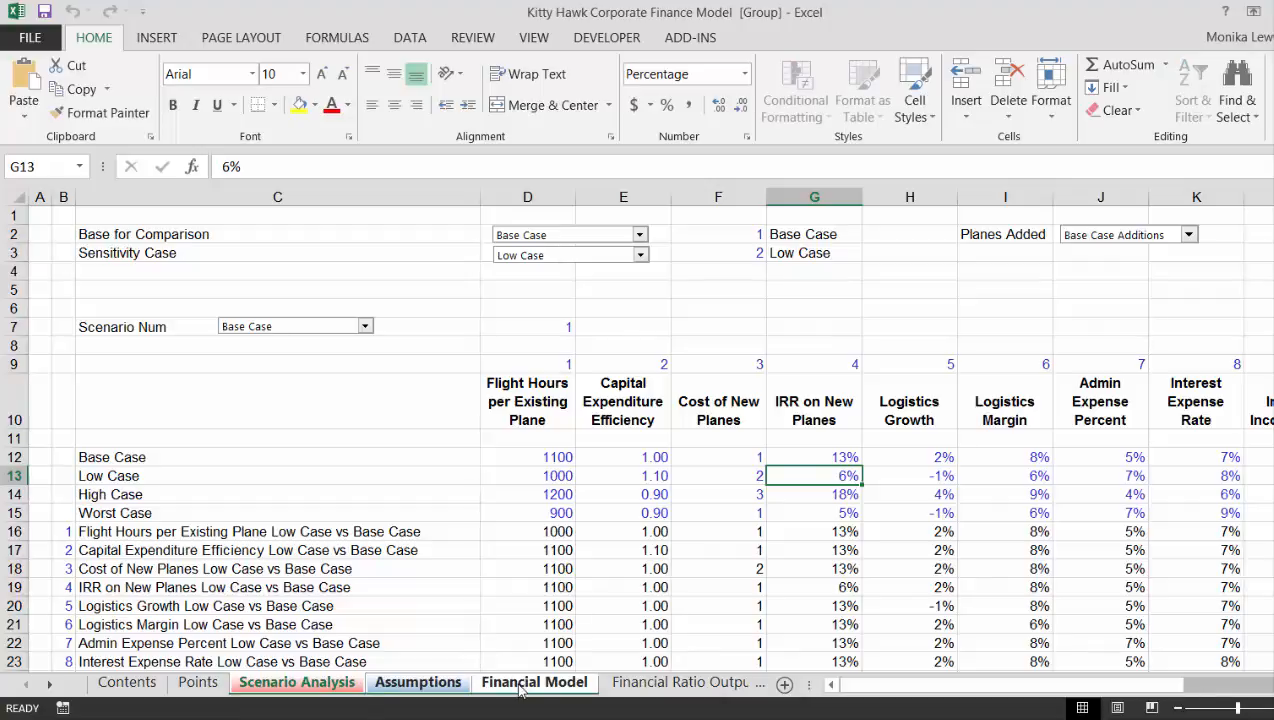
right_click(520, 688)
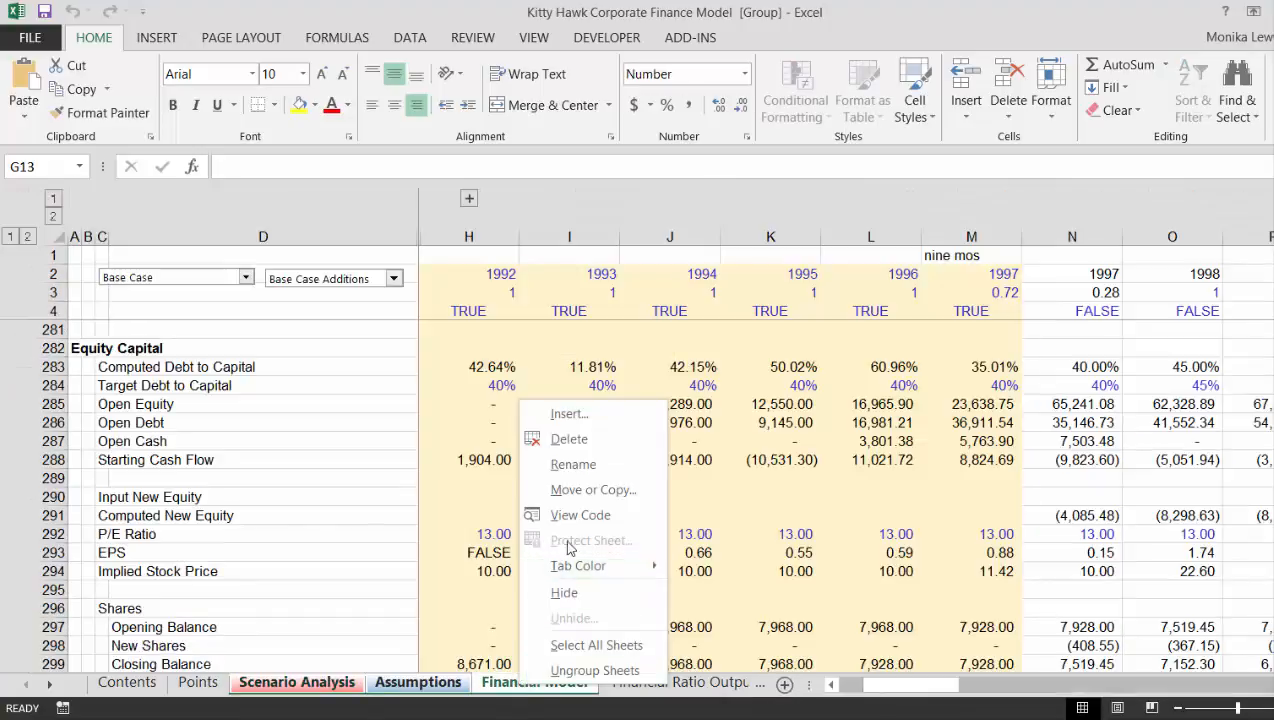
left_click(594, 490)
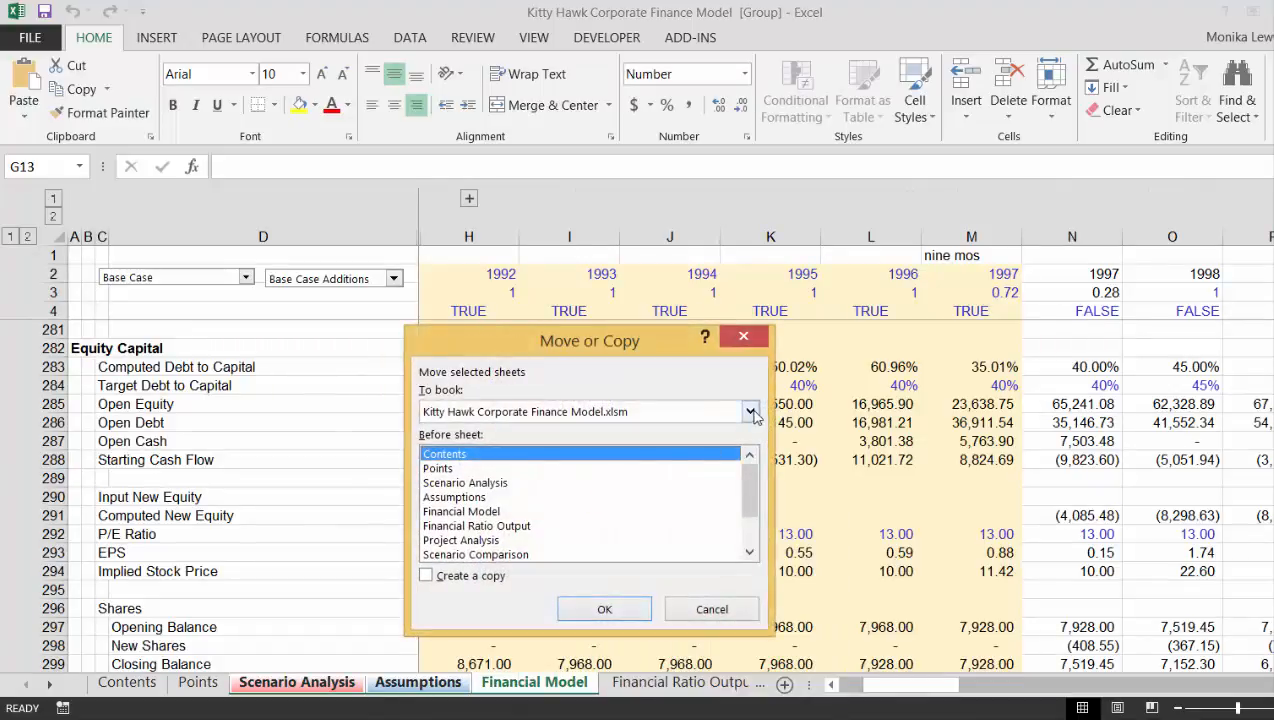
left_click(750, 412)
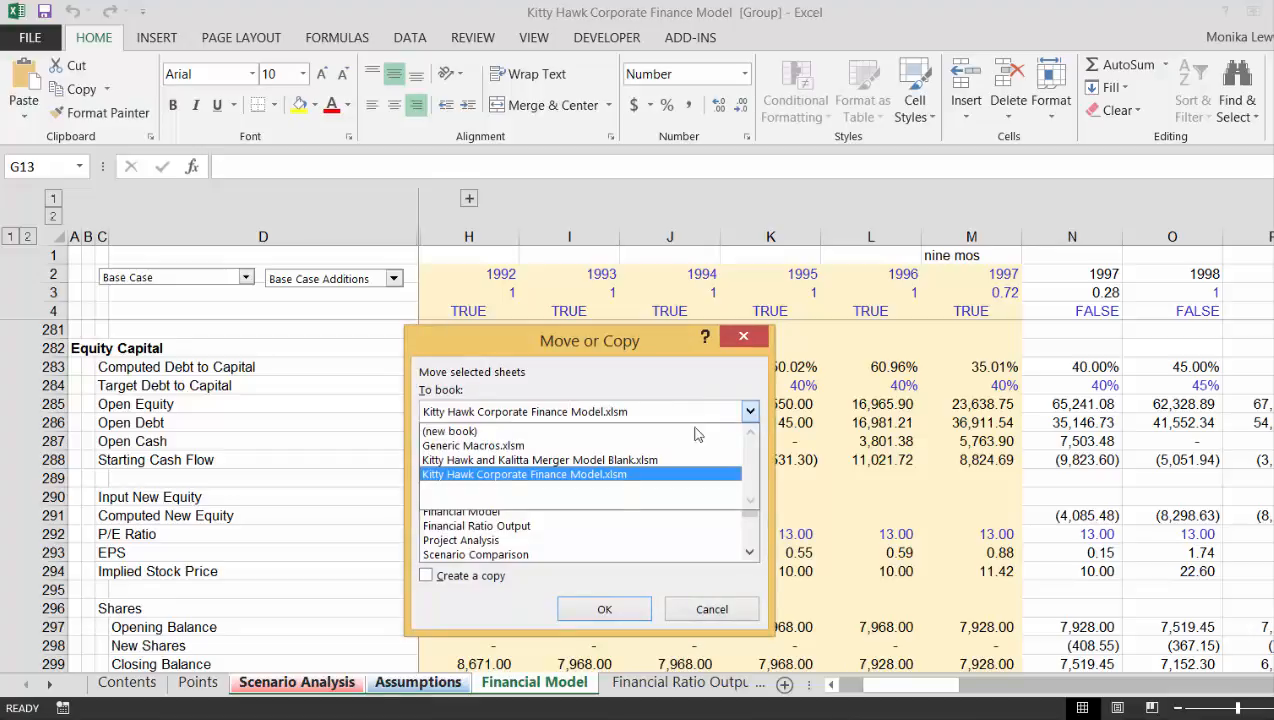
left_click(607, 461)
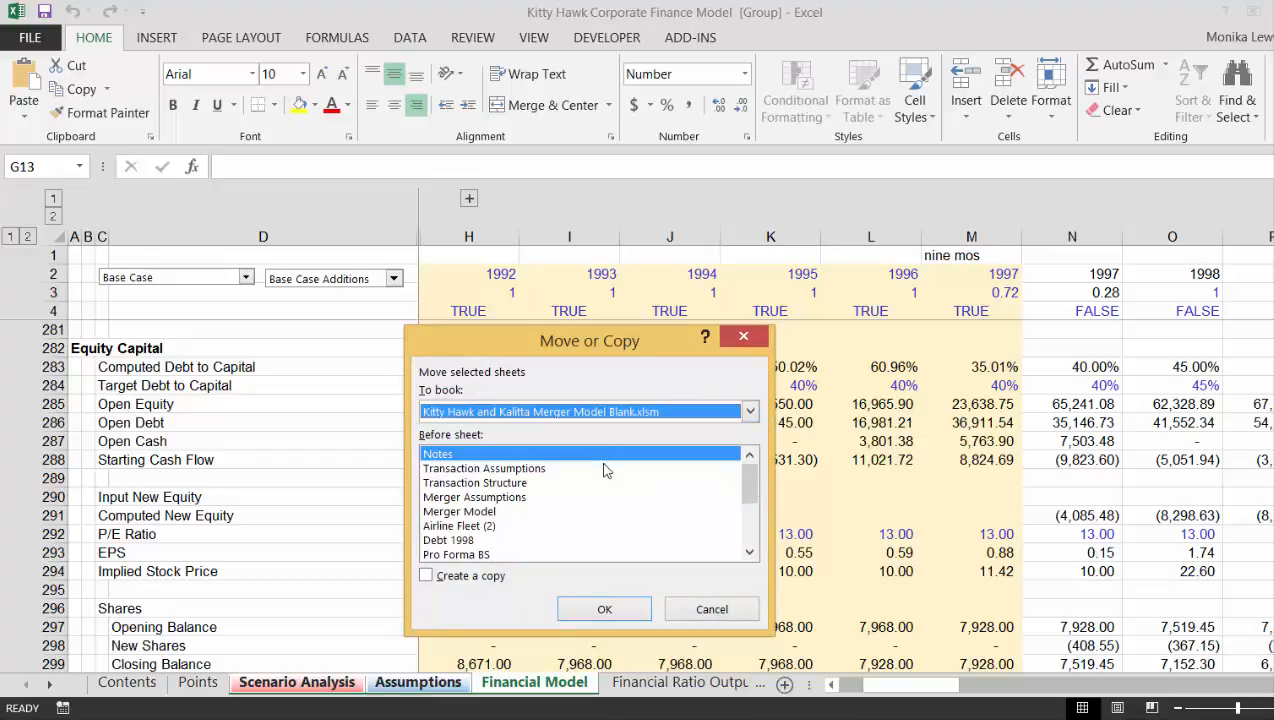
left_click(463, 512)
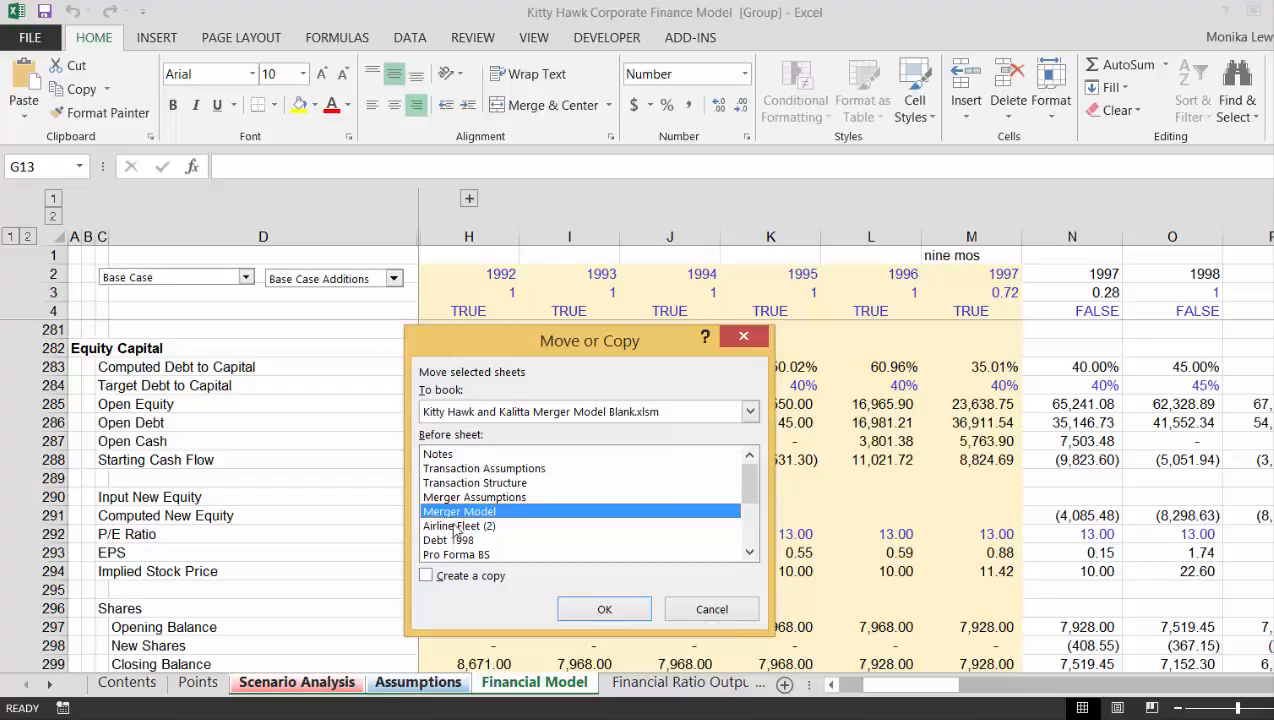
left_click(430, 578)
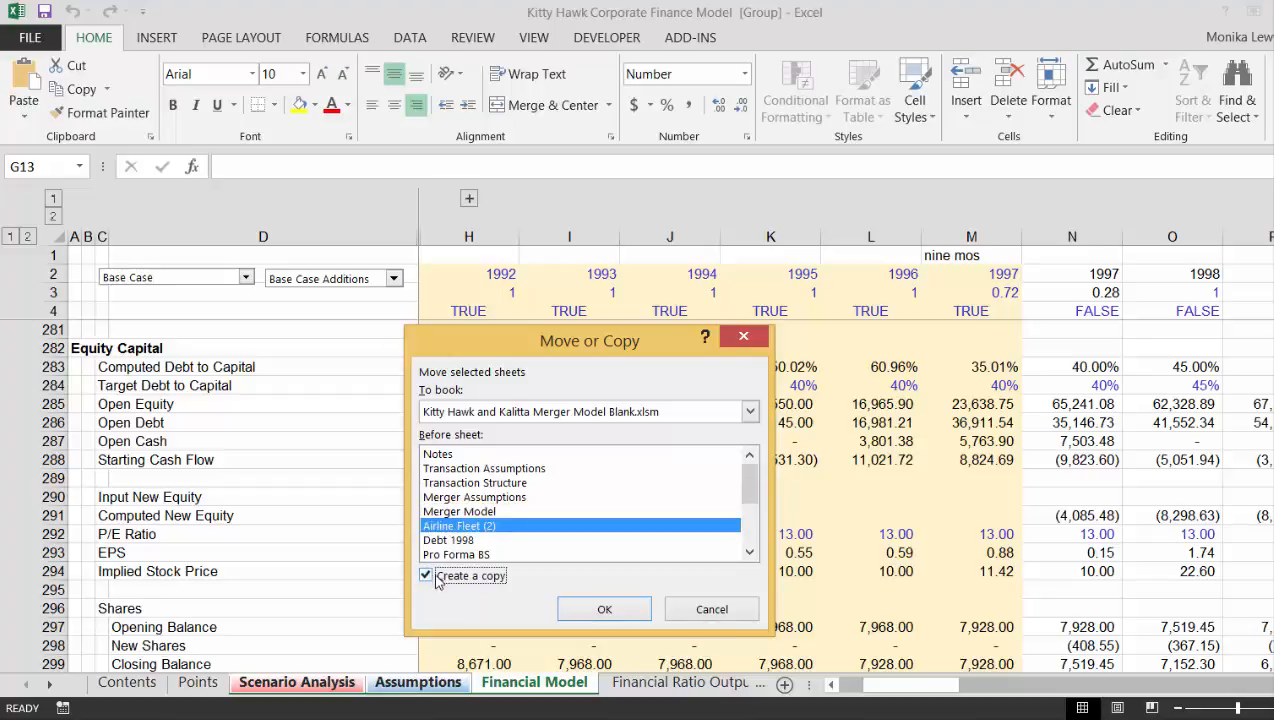
left_click(598, 612)
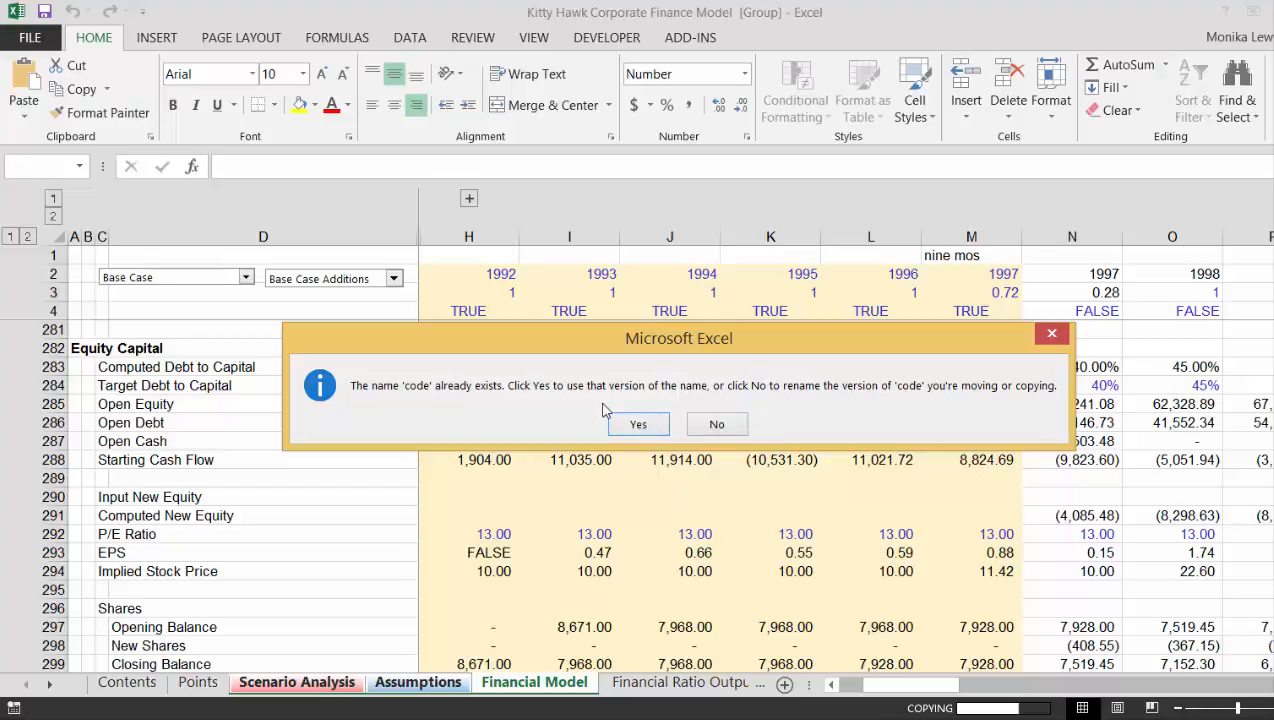
Rename the conflicting range names code, End_Col and End_Row for the copied sheets, using end_row1 for End_Row
left_click(718, 424)
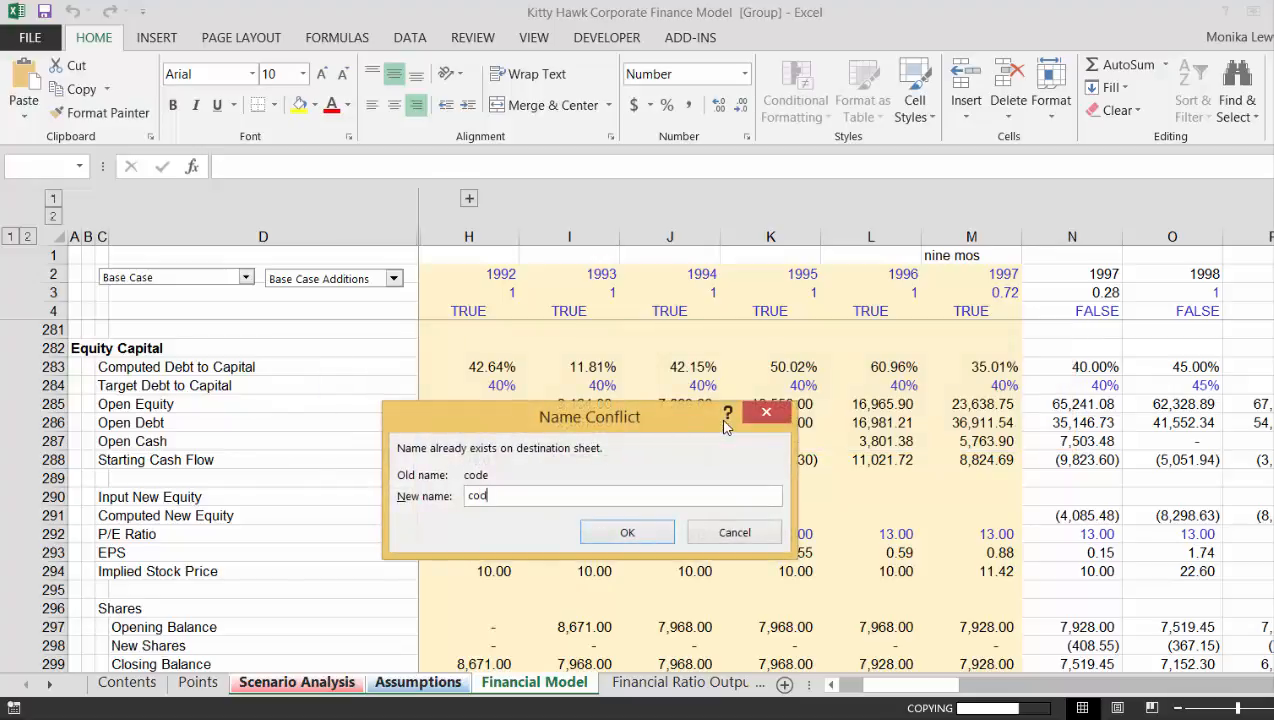
key("Return")
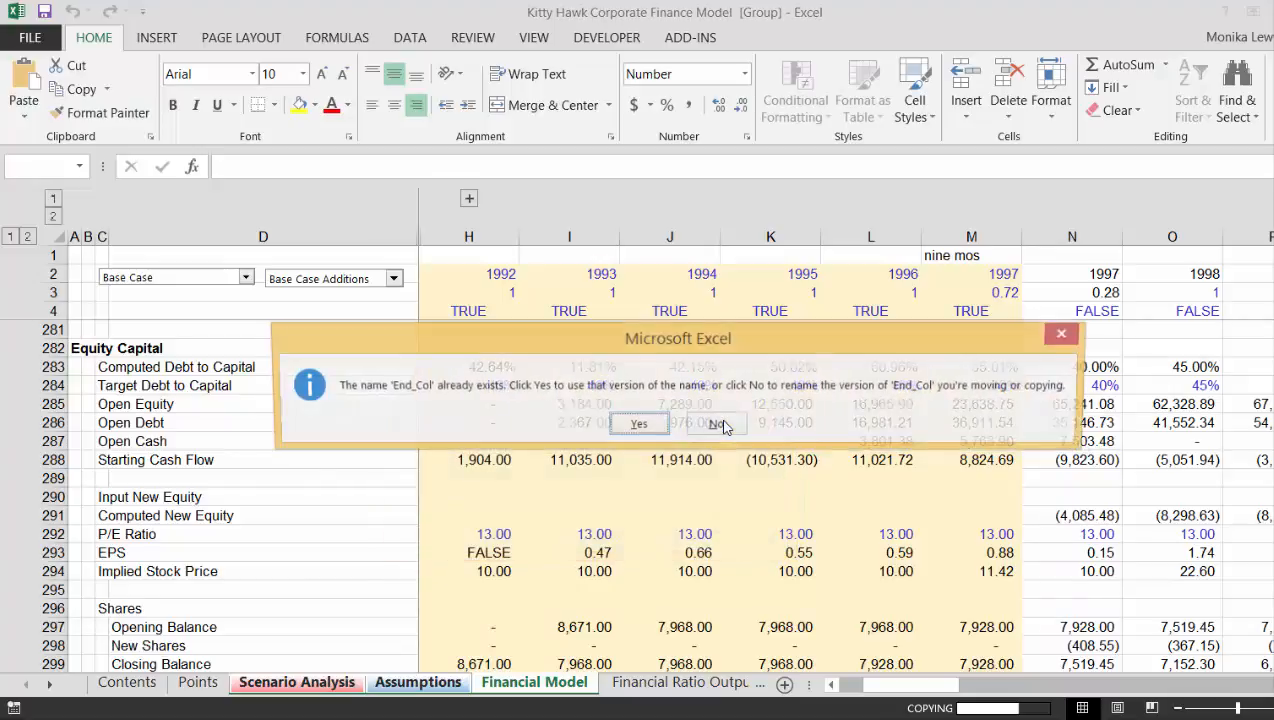
left_click(720, 425)
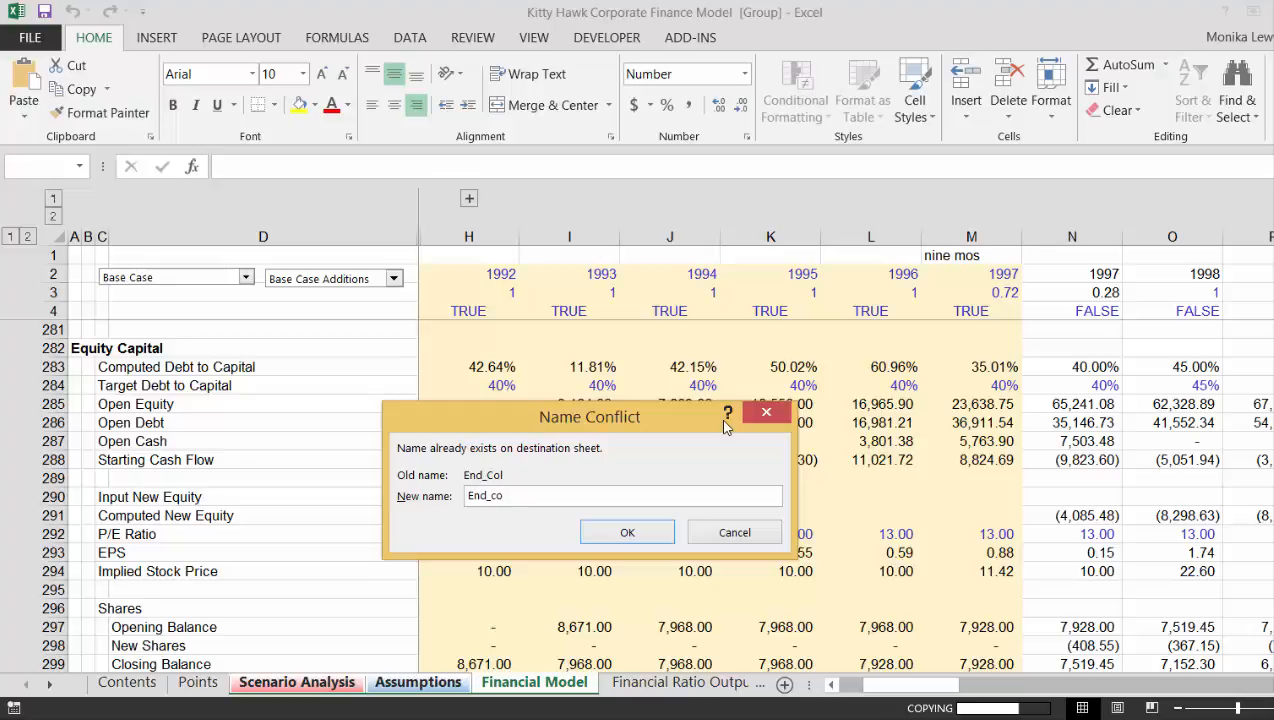
key("Return")
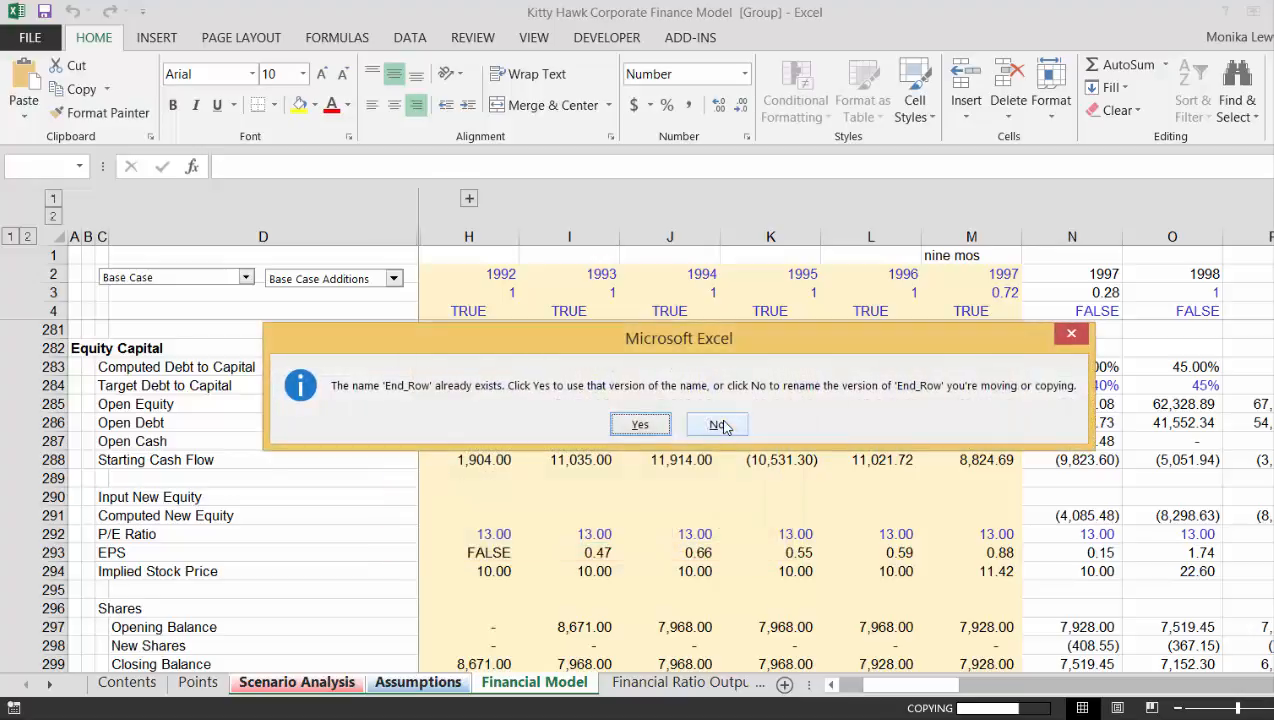
left_click(720, 425)
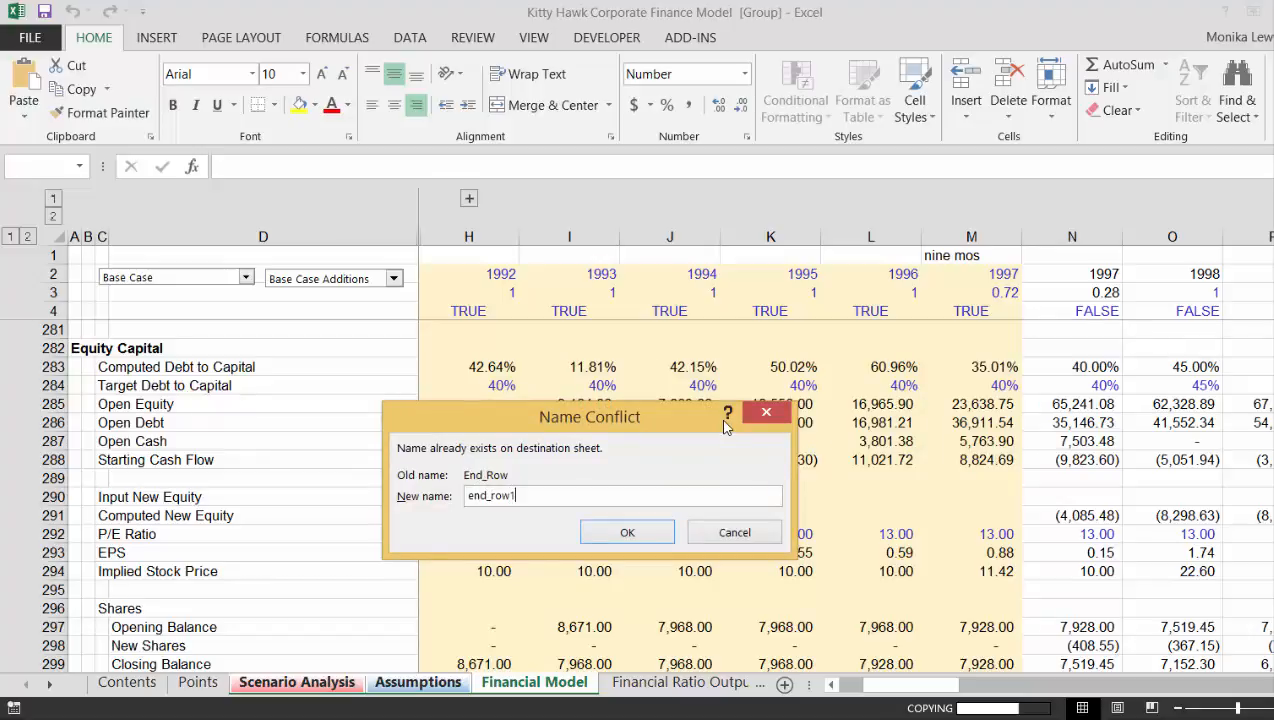
key("Return")
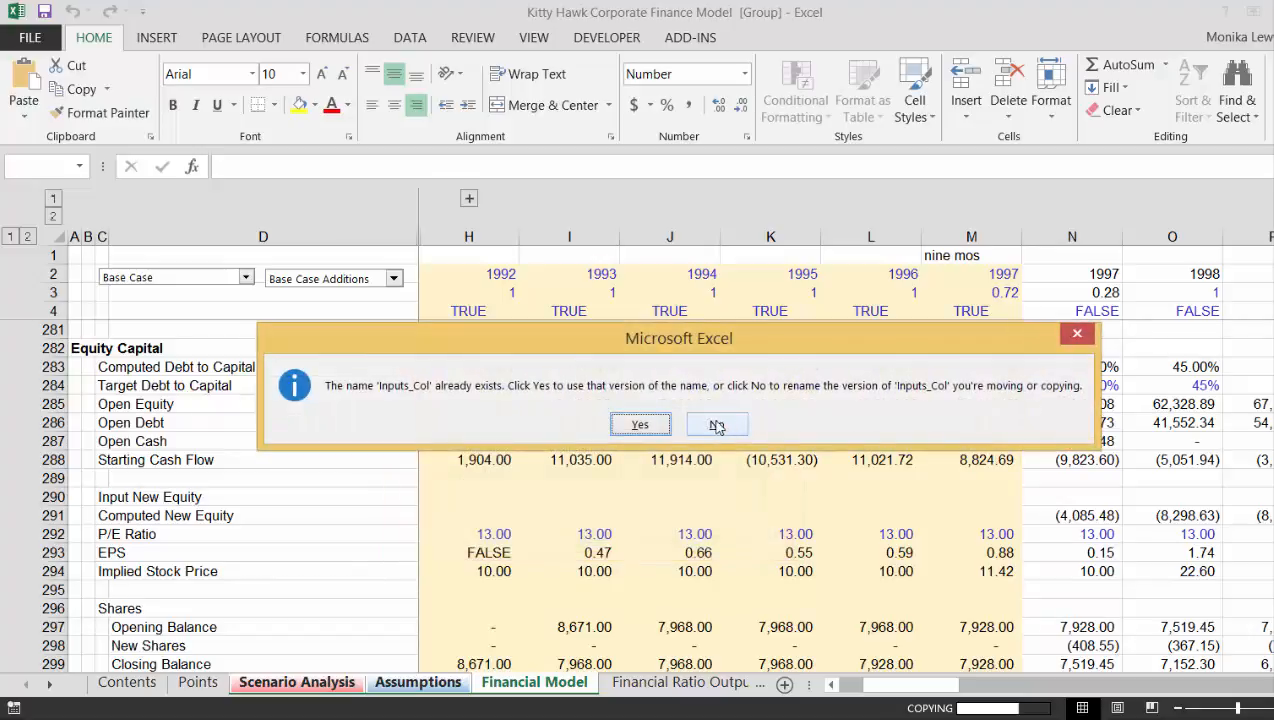
Accept the merger workbook's existing versions of the remaining conflicting names, from Inputs_Col and Outputs_Row onward, to complete the copy
left_click(641, 425)
left_click(641, 425)
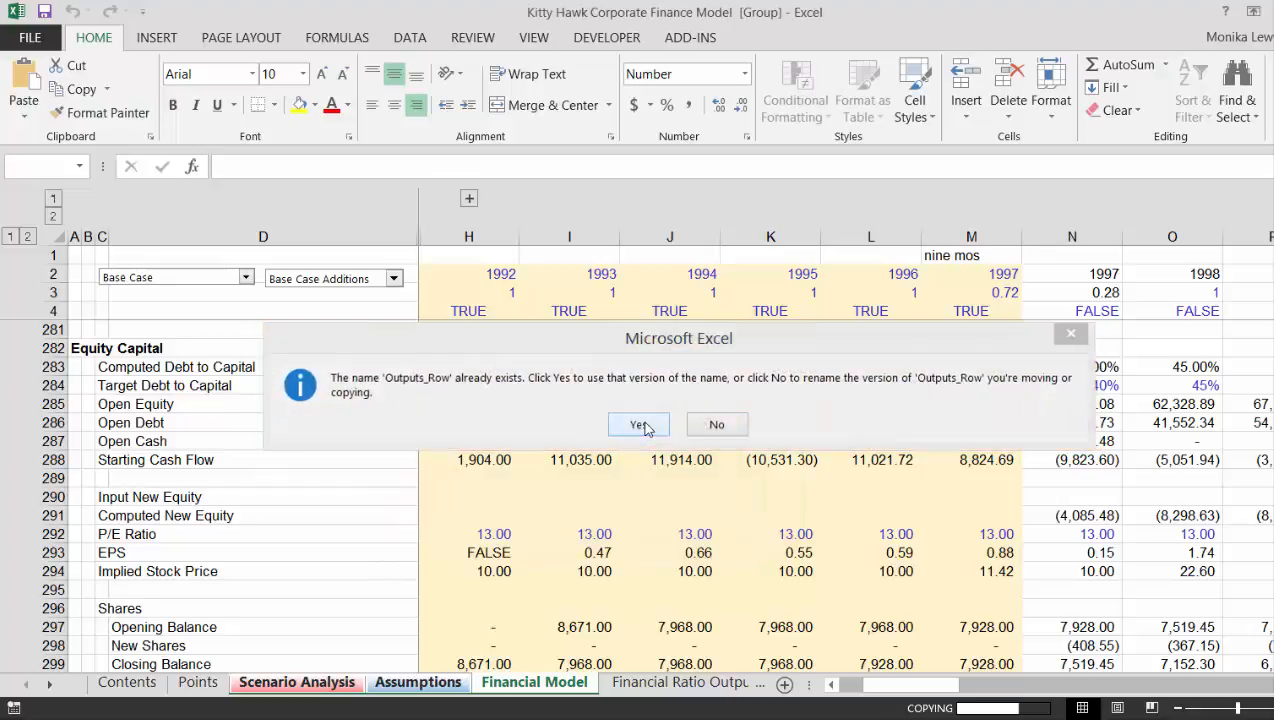
left_click(641, 425)
left_click(641, 425)
left_click(641, 425)
left_click(641, 425)
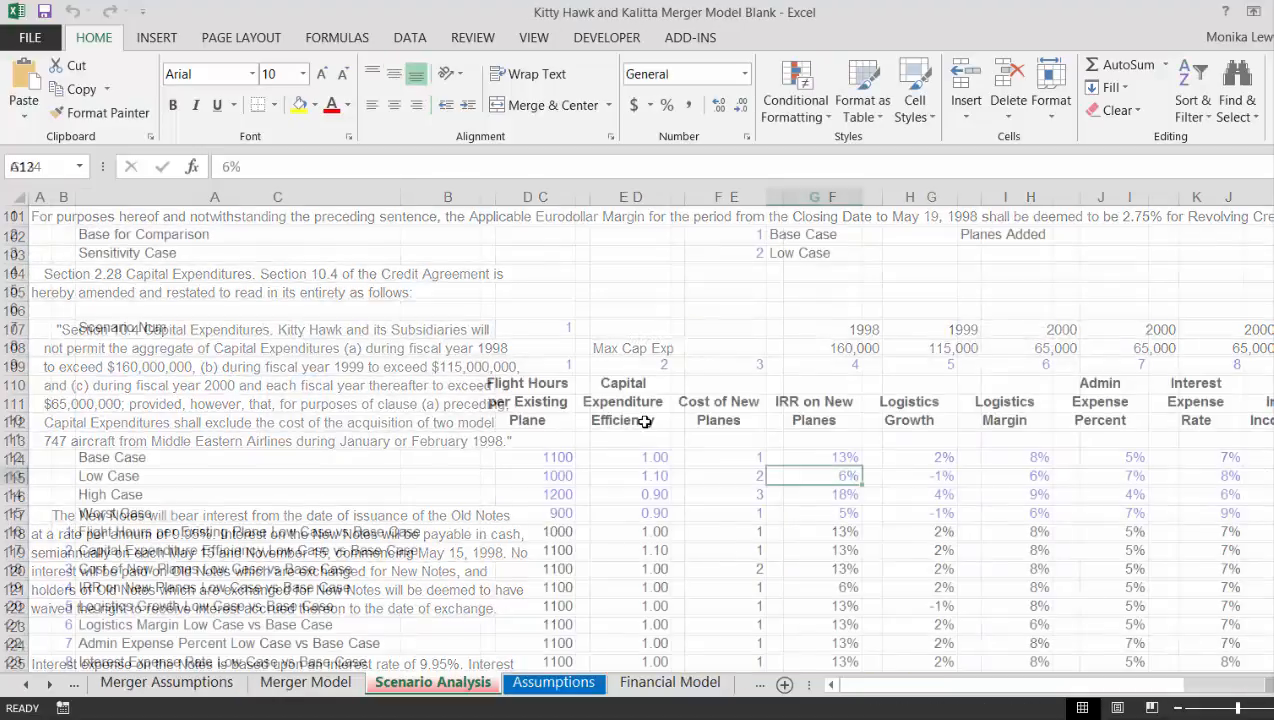
left_click(645, 421)
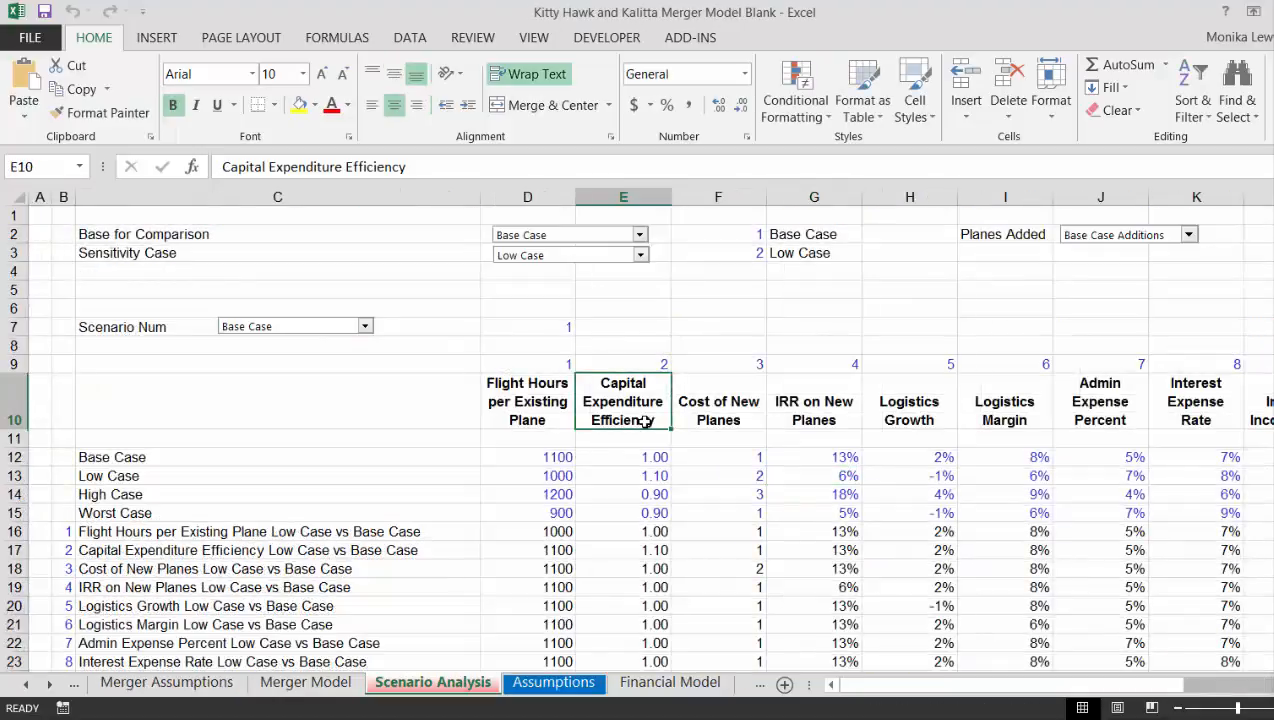
Rename the copied Scenario Analysis sheet as Acquiror Scenario
double_click(445, 692)
key("BackSpace")
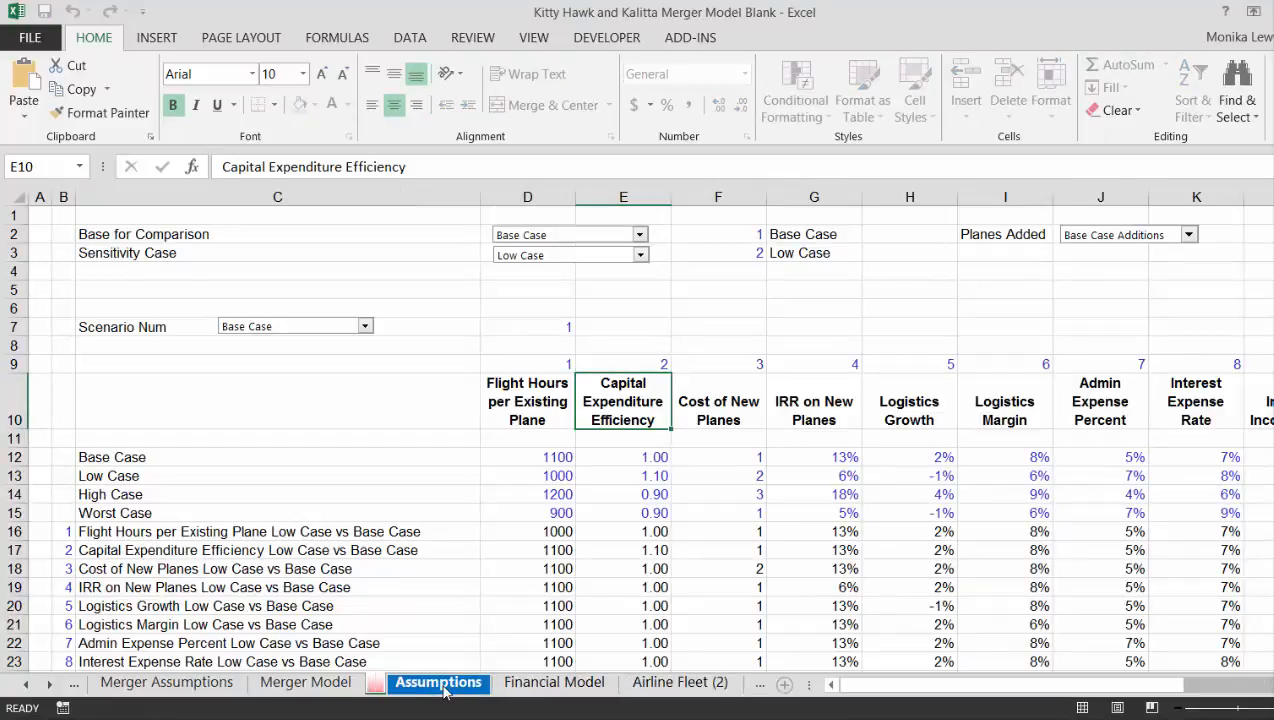
type("Ac")
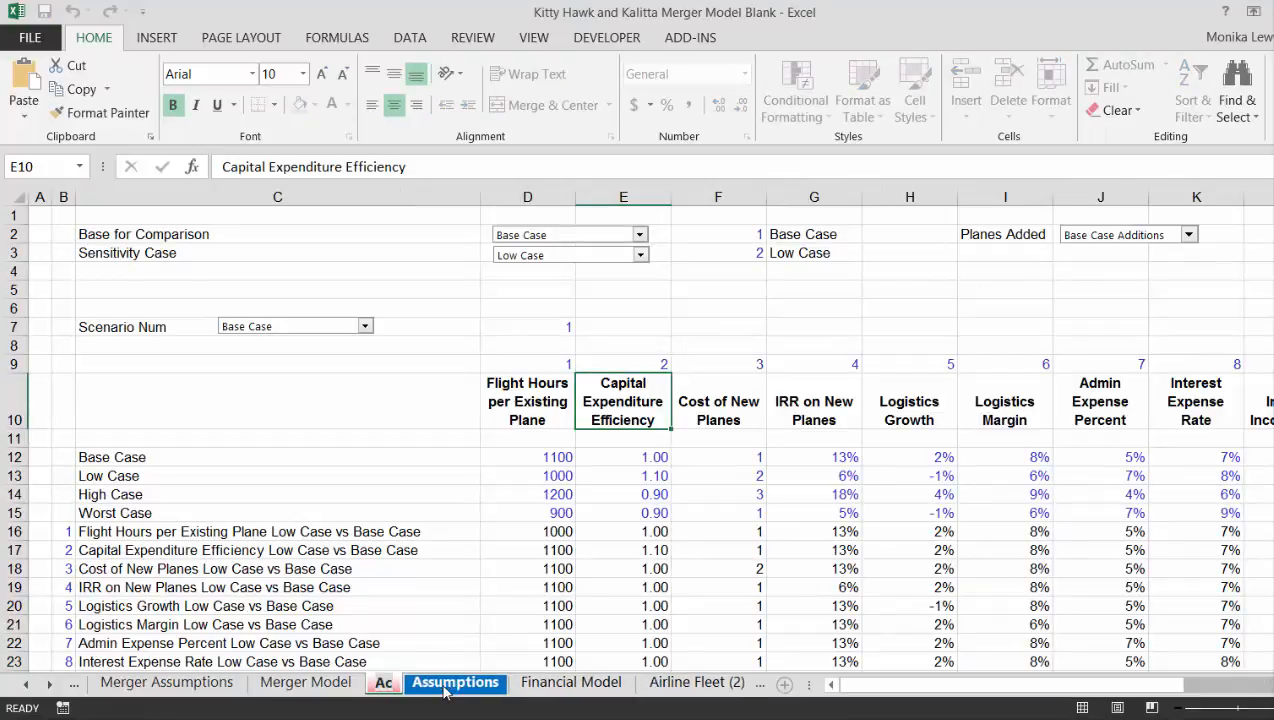
type("quiro")
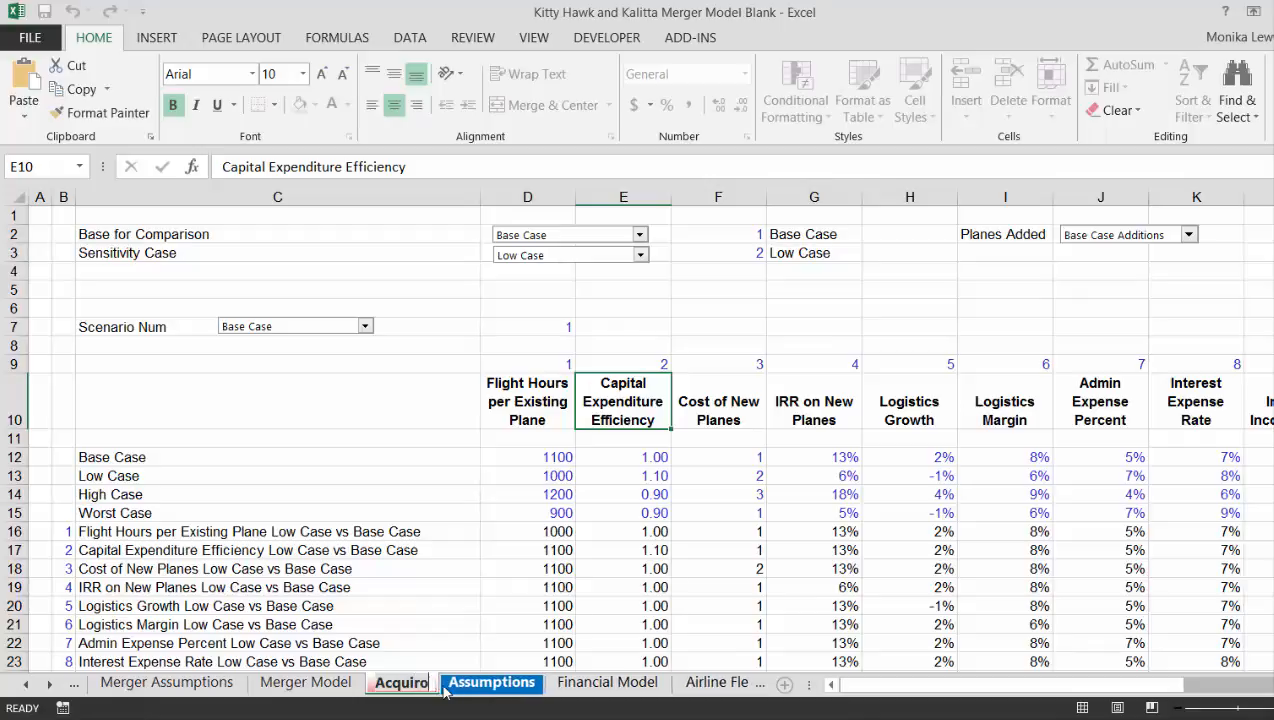
type("r S")
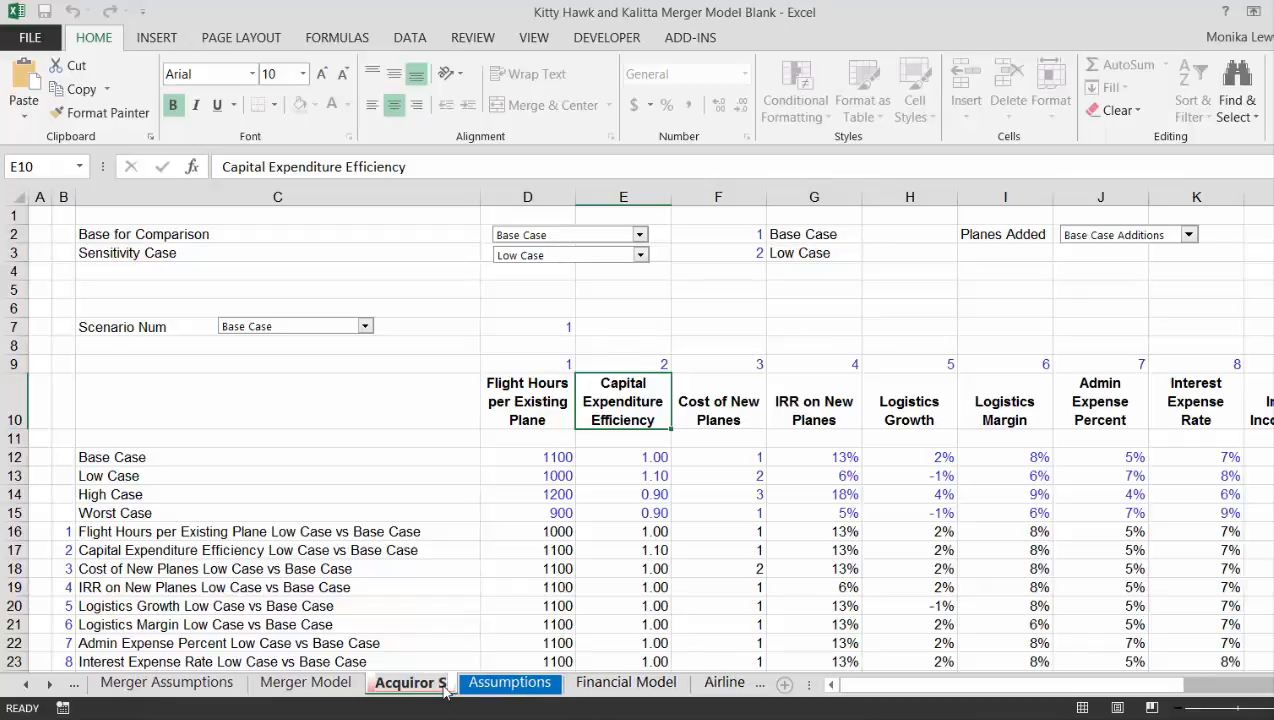
type("cenari")
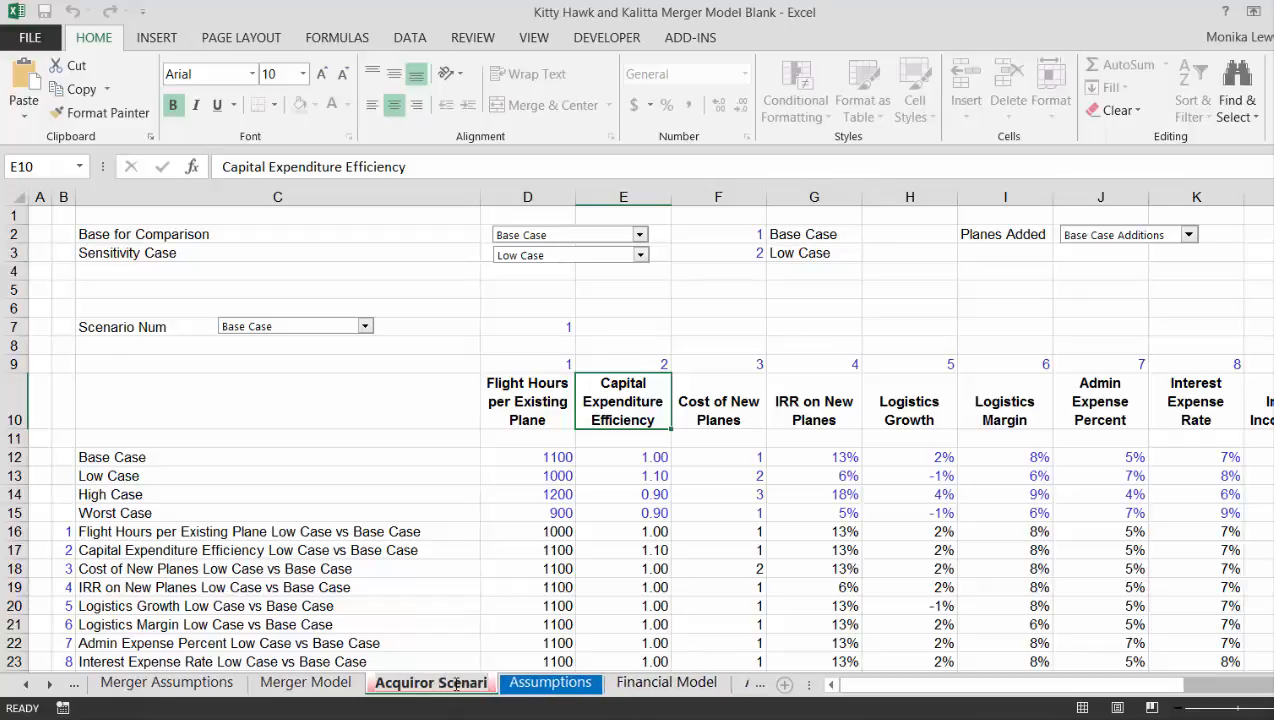
type("o")
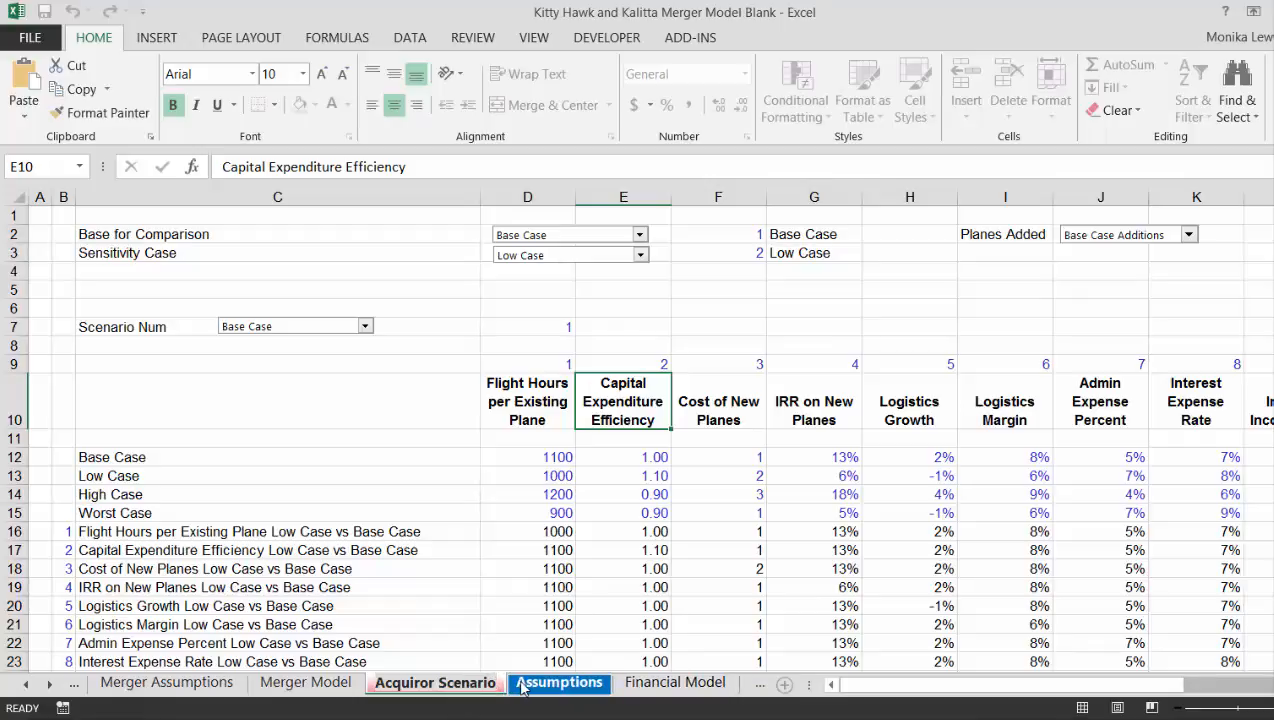
key("Return")
Rename the copied Assumptions sheet as Acquiror Assumptions
left_click(559, 683)
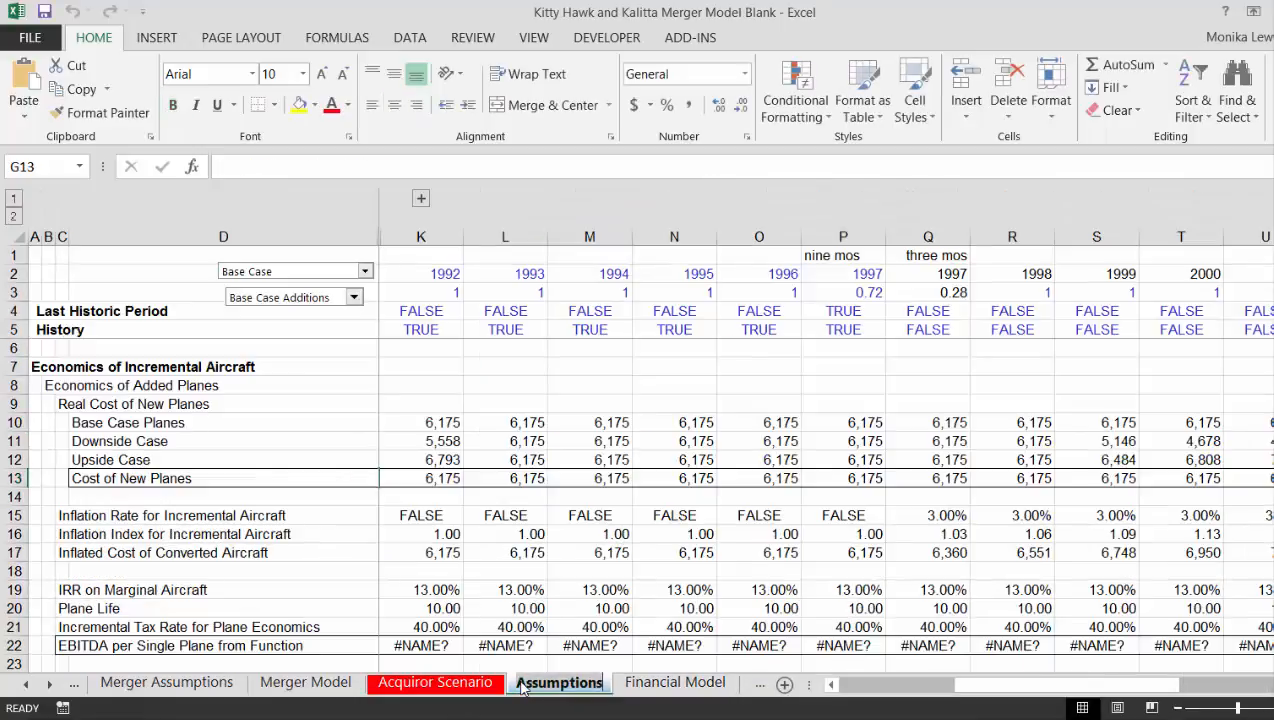
double_click(521, 684)
type("Ac")
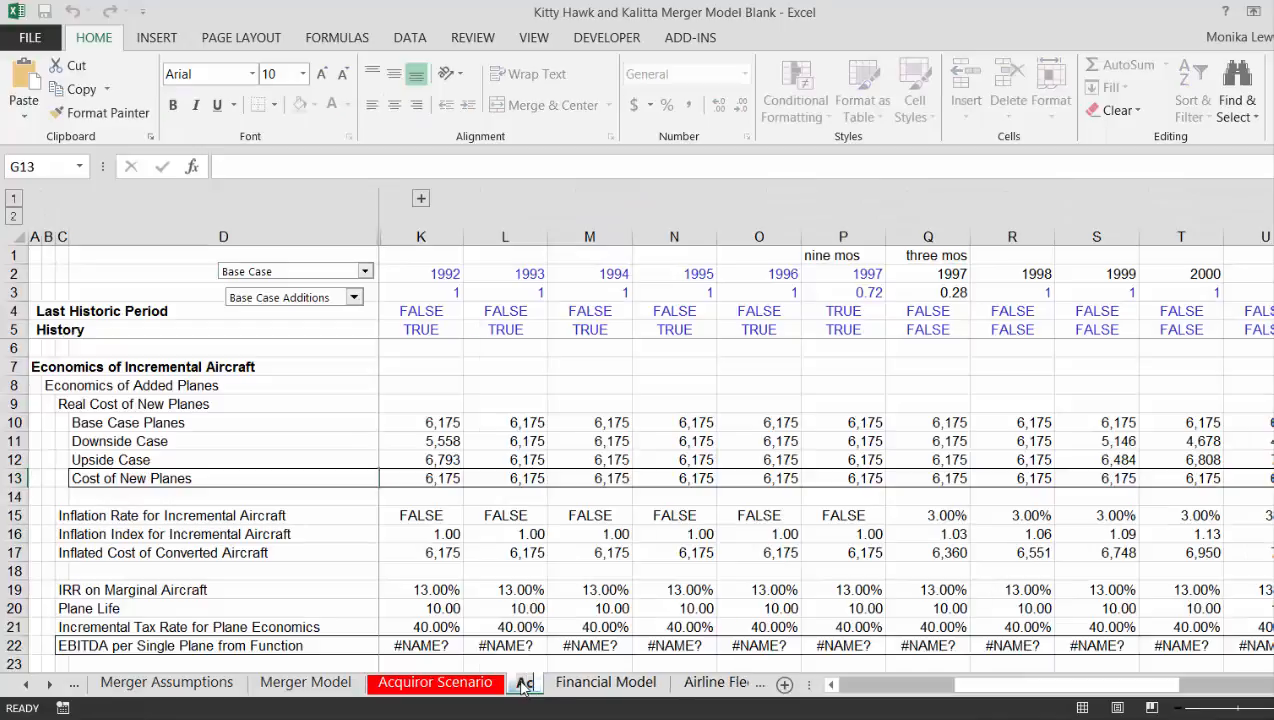
type("quiror")
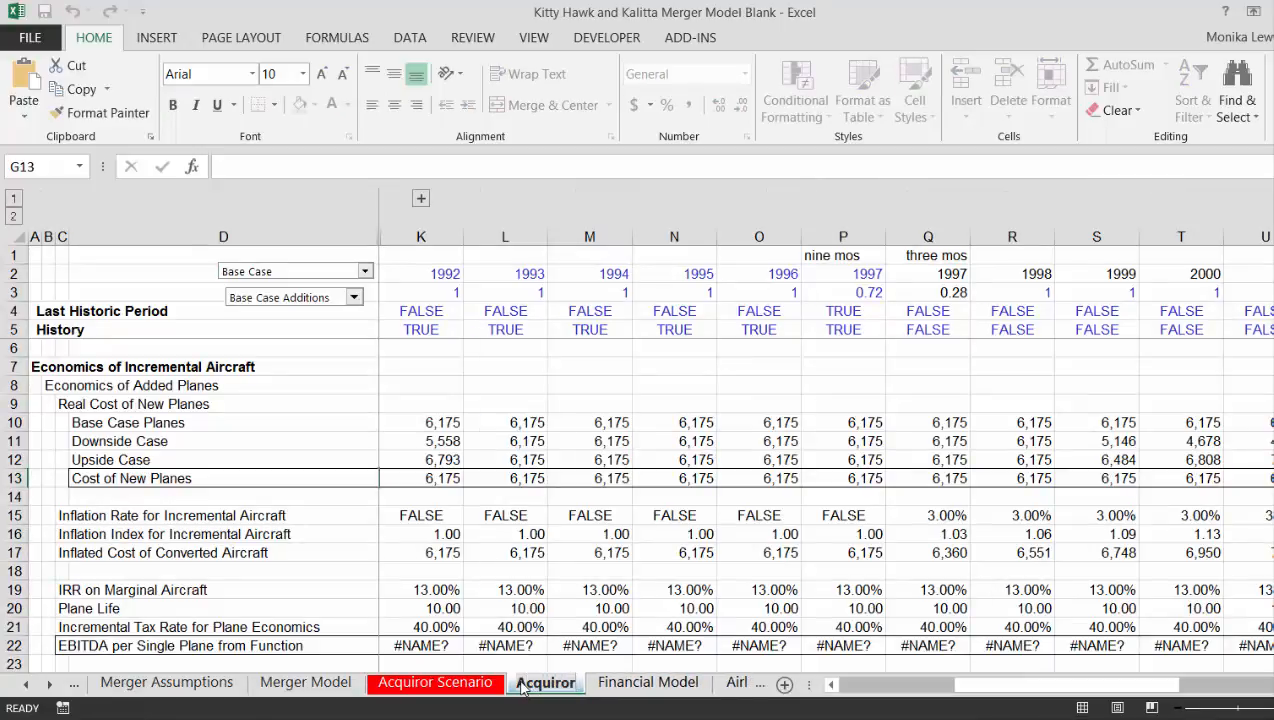
type(" Assump")
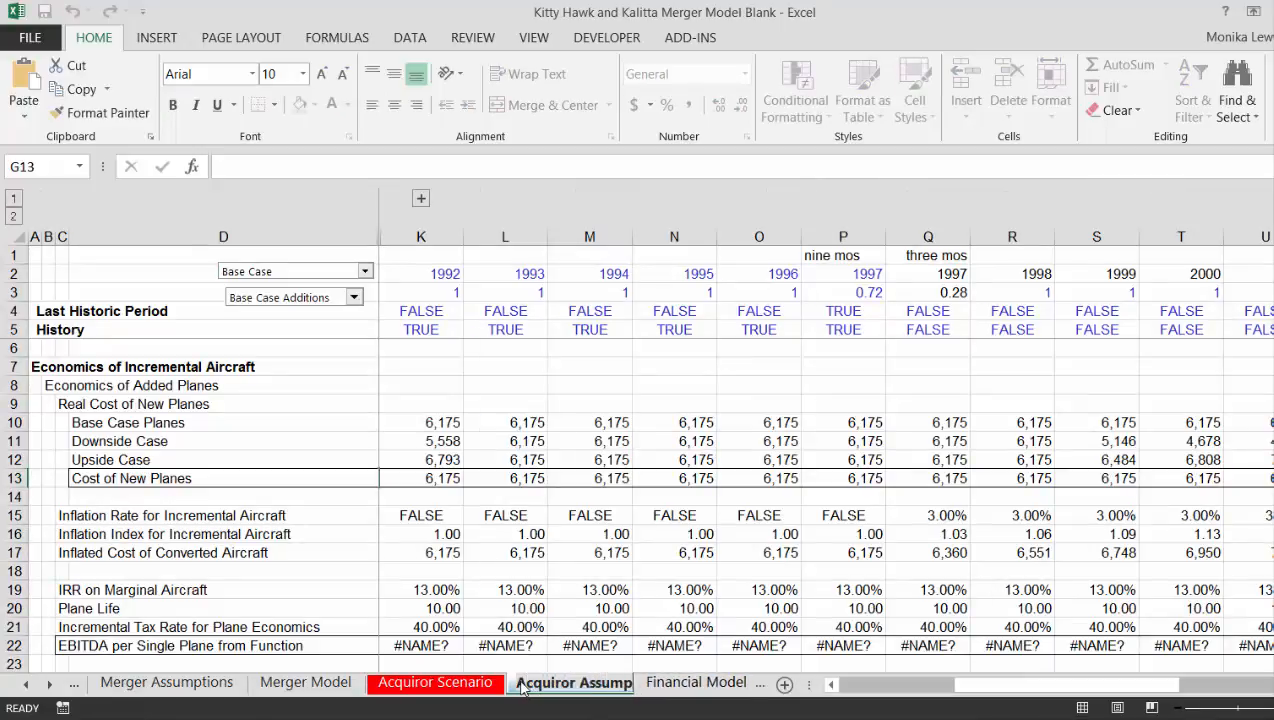
type("tions")
key("Return")
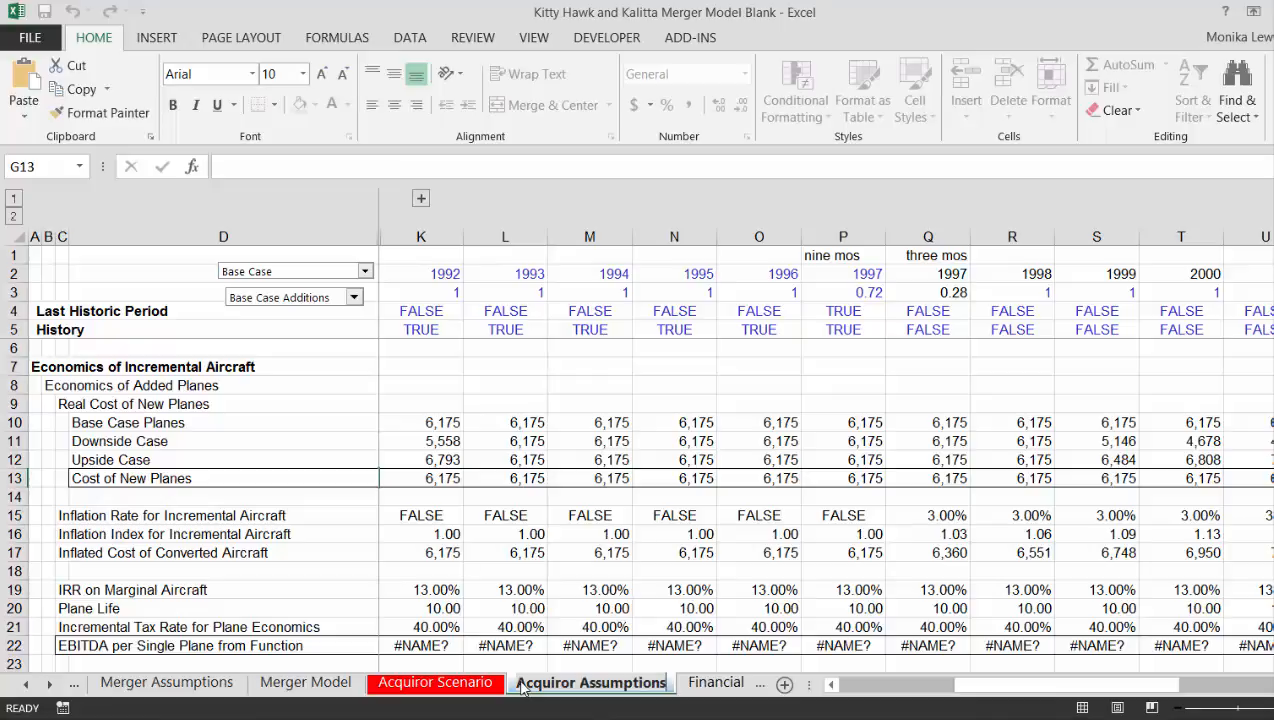
Rename the copied Financial Model sheet as Acquiror Model
left_click(588, 552)
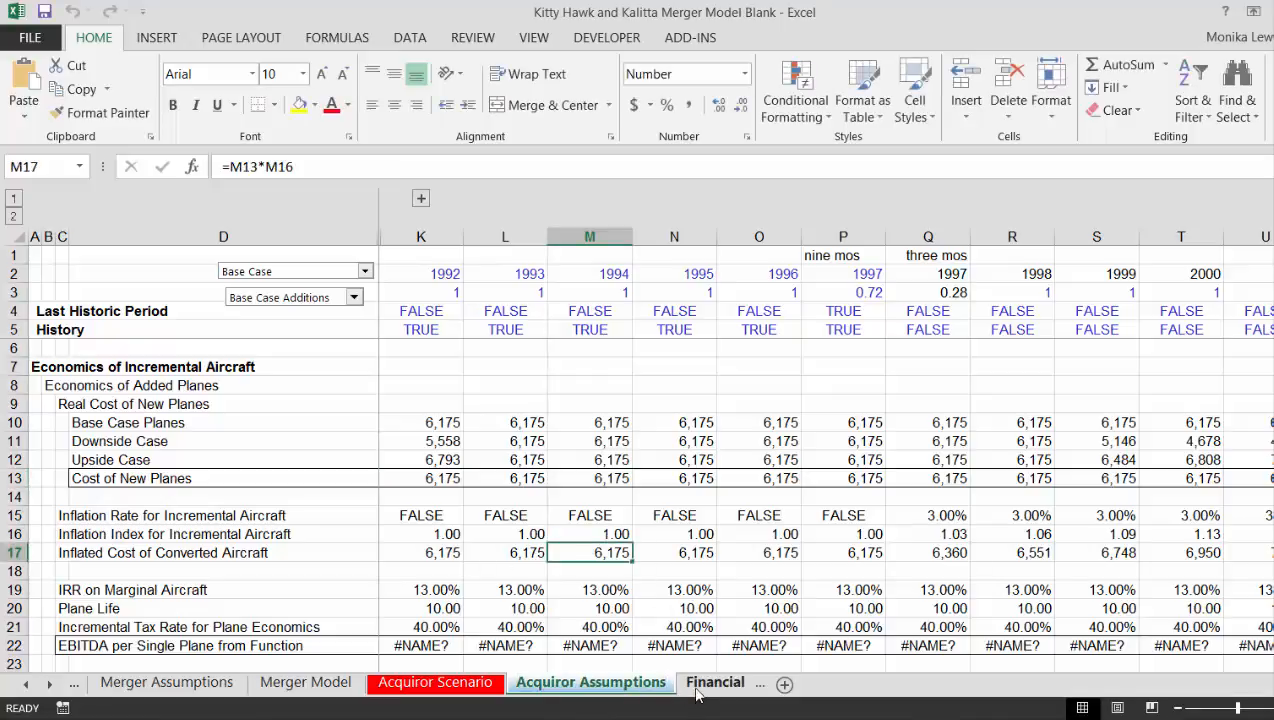
left_click(700, 686)
double_click(600, 684)
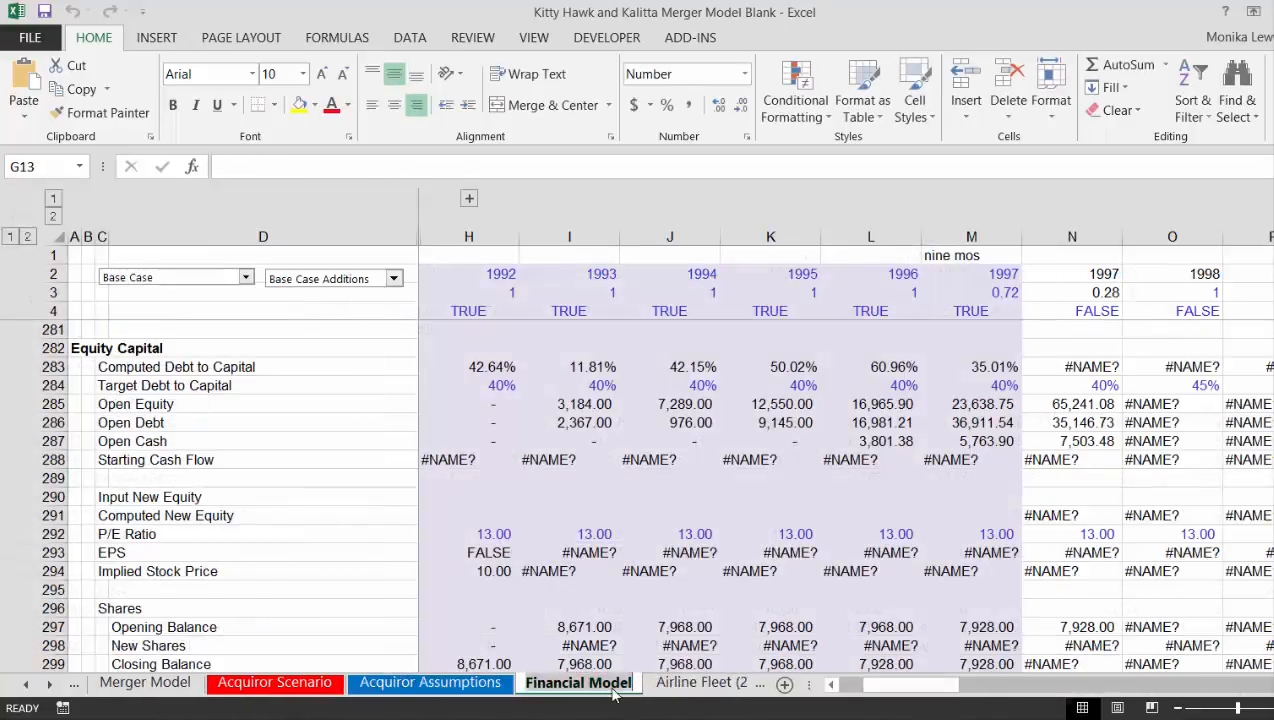
type("Acqui")
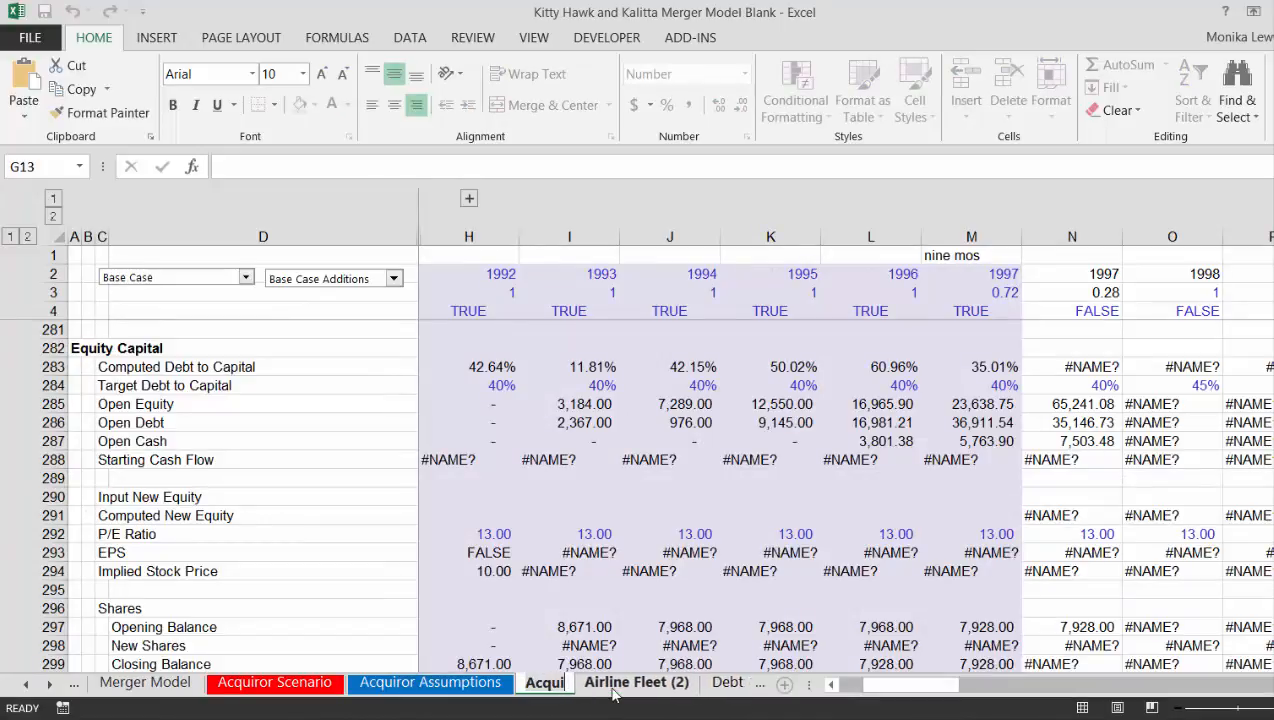
type("ror Model")
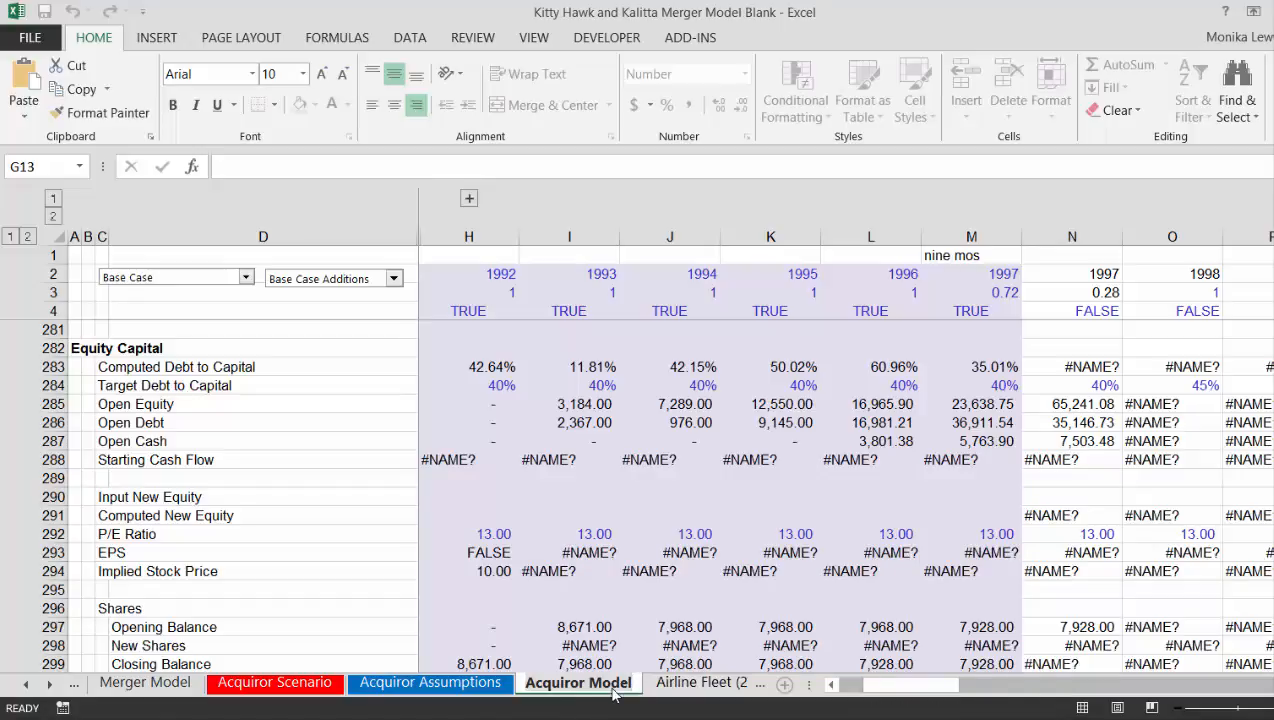
key("Return")
Examine the balance sheet in Acquiror Model and the EBITDA per Single Plane formula in K22 of Acquiror Assumptions
key("Page_Down")
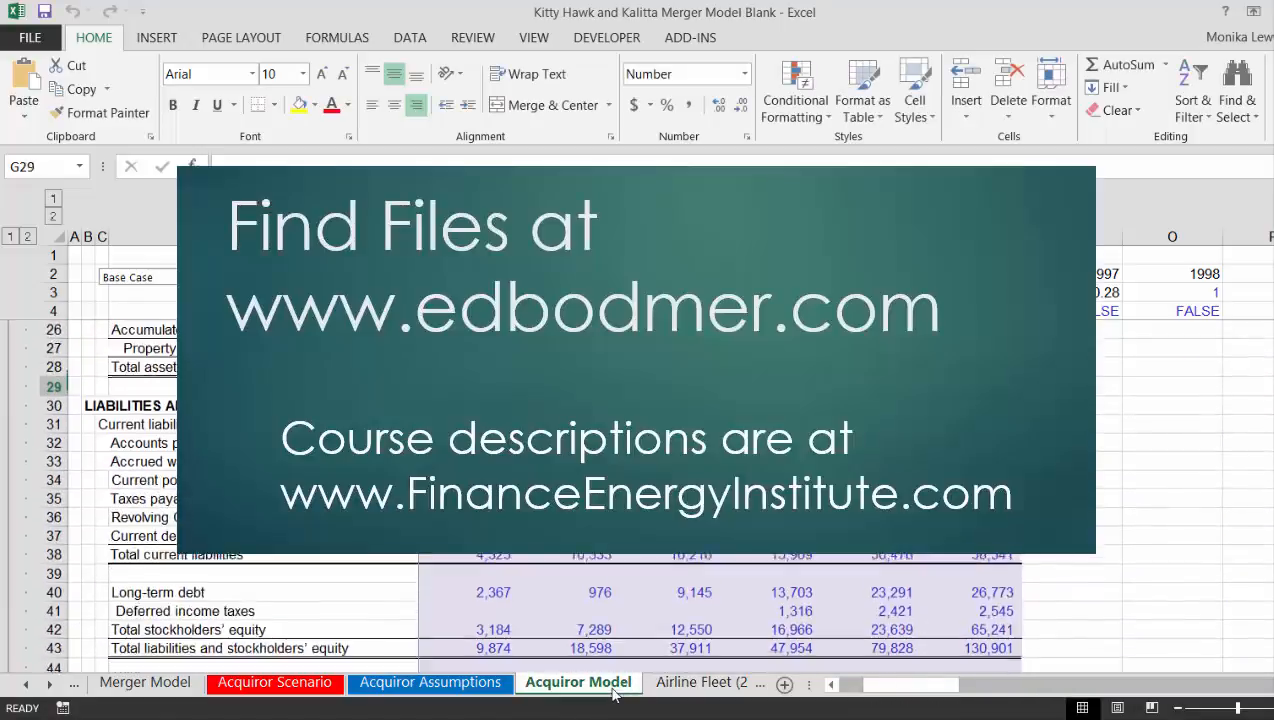
key("Page_Up")
key("Page_Up")
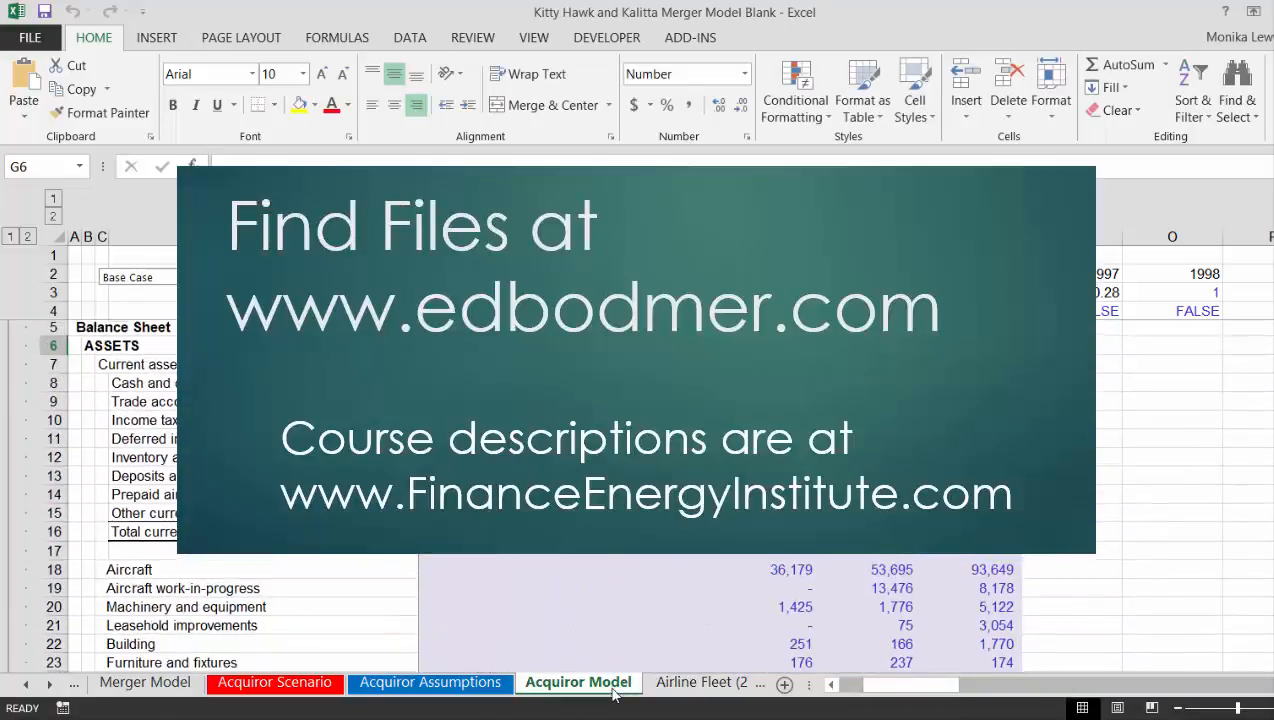
key("ctrl+Page_Up")
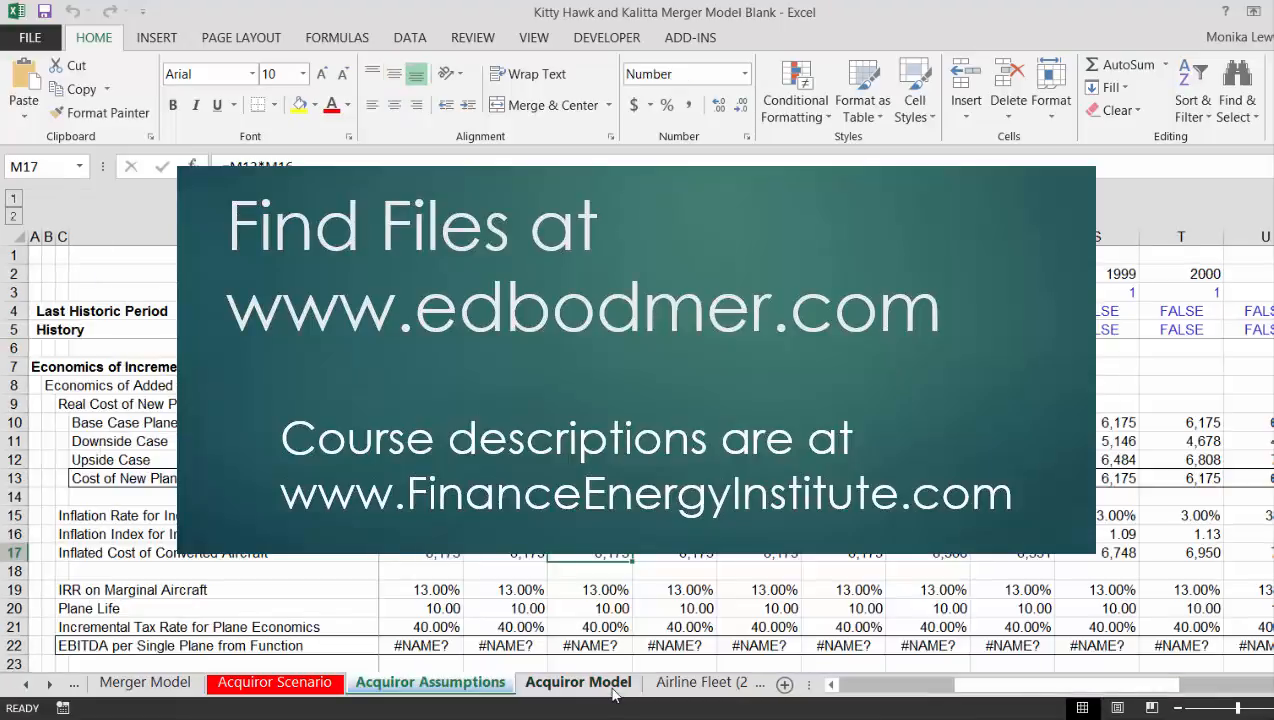
key("Left")
key("Left")
key("Down")
key("Down")
key("Down")
key("Down")
key("Down")
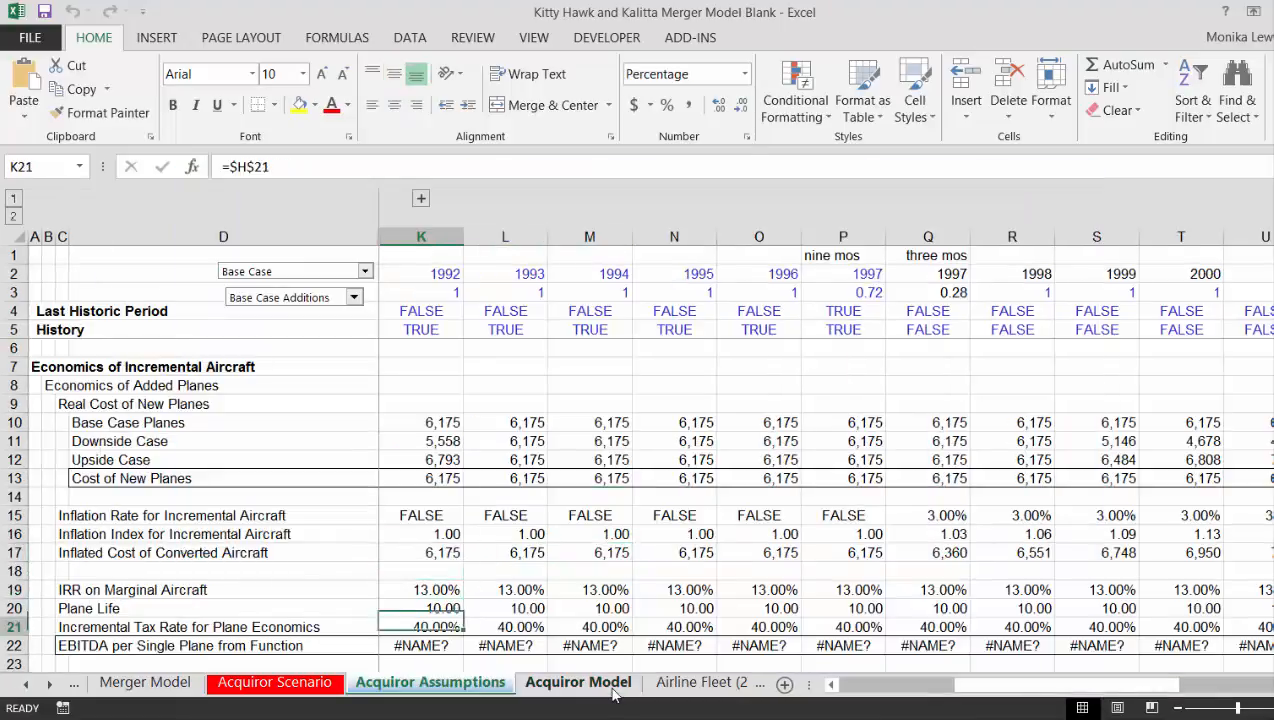
key("Left")
key("Right")
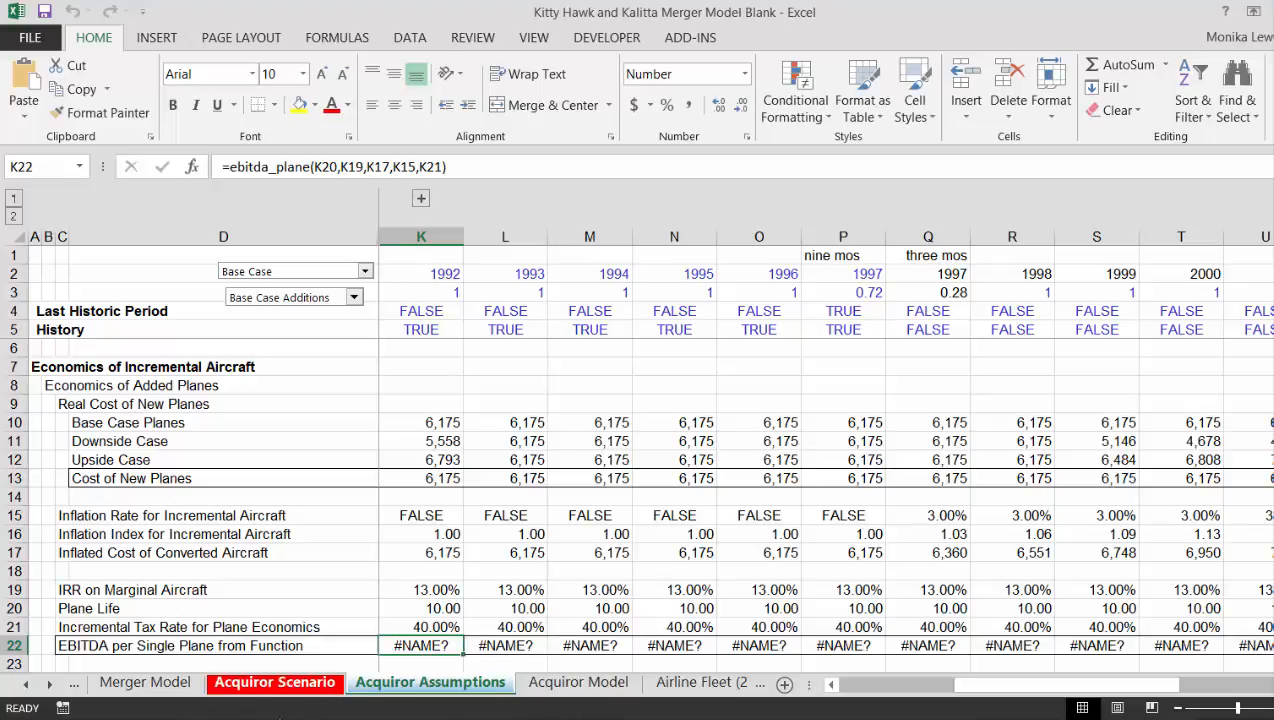
Switch to the Kitty Hawk Corporate Finance Model workbook, open its functionss macro for editing and select all the code
mouse_move(478, 718)
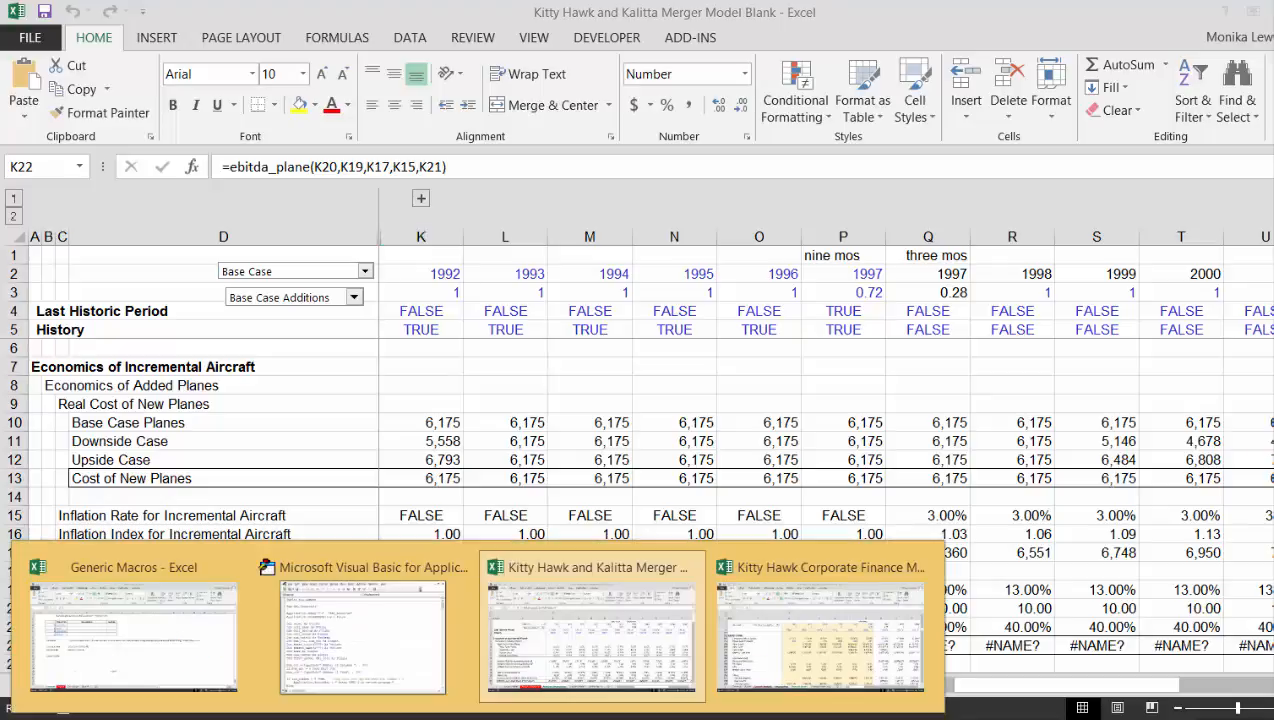
left_click(742, 645)
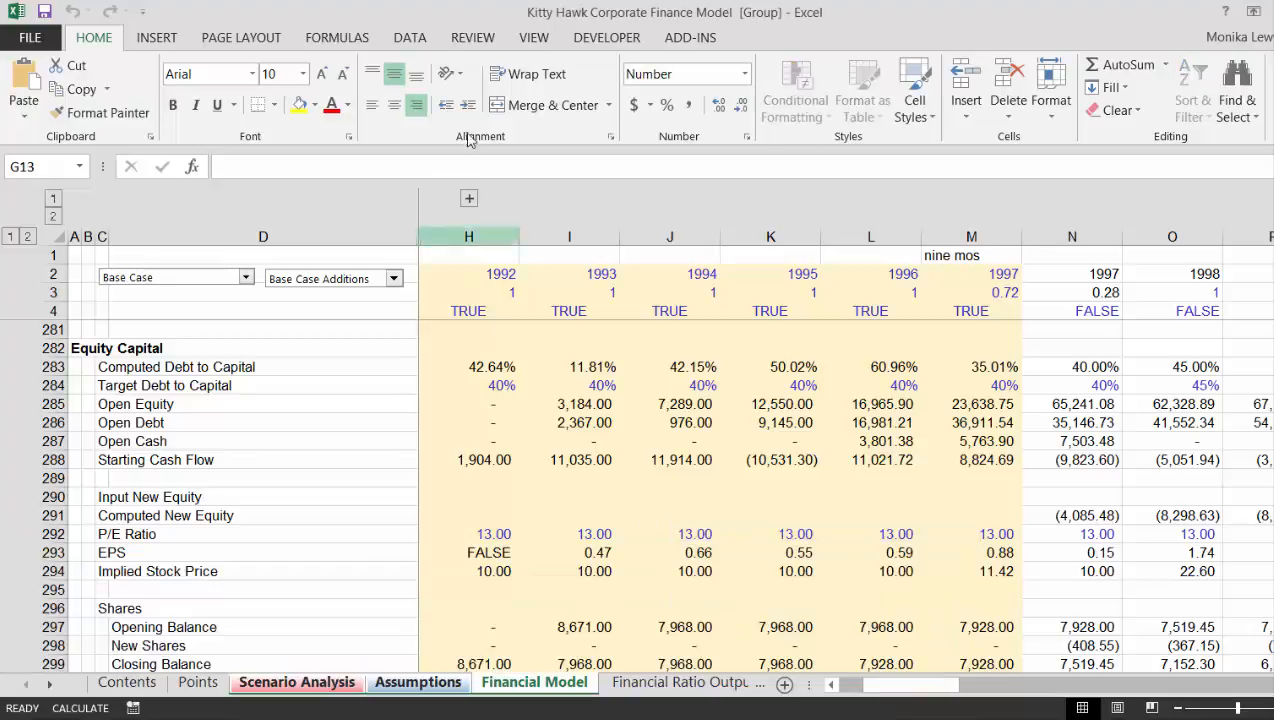
left_click(598, 40)
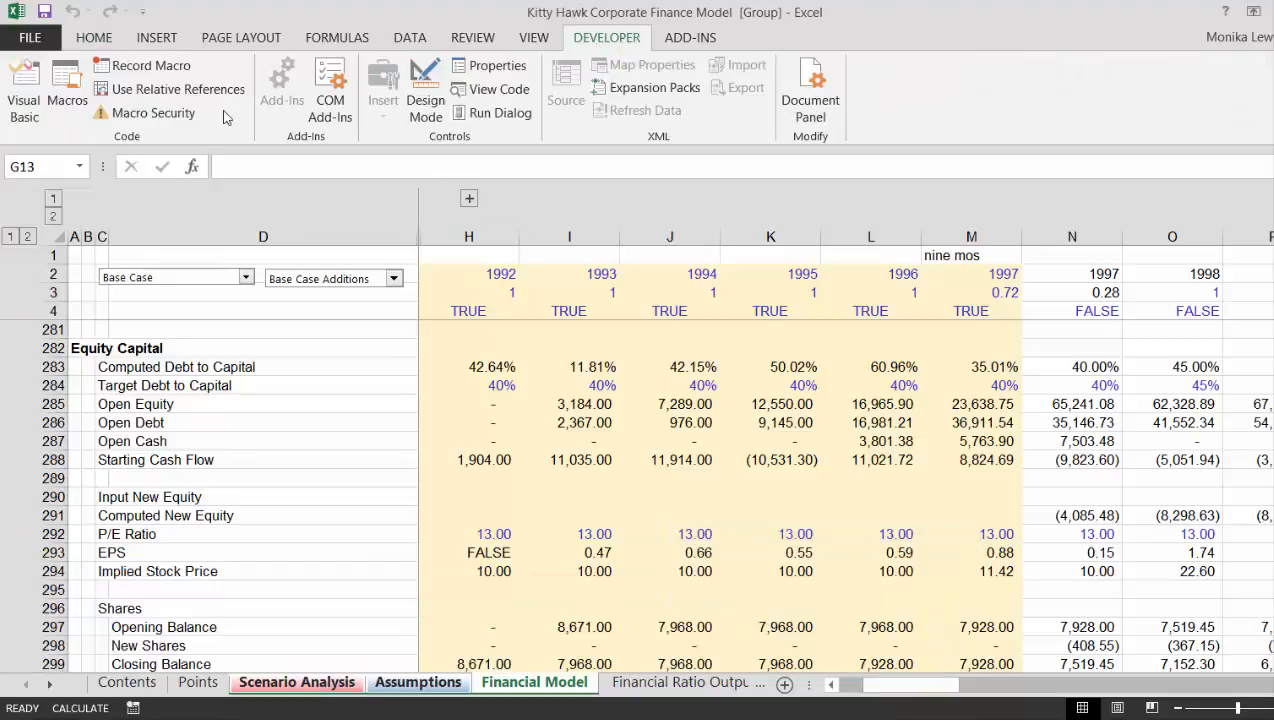
left_click(66, 85)
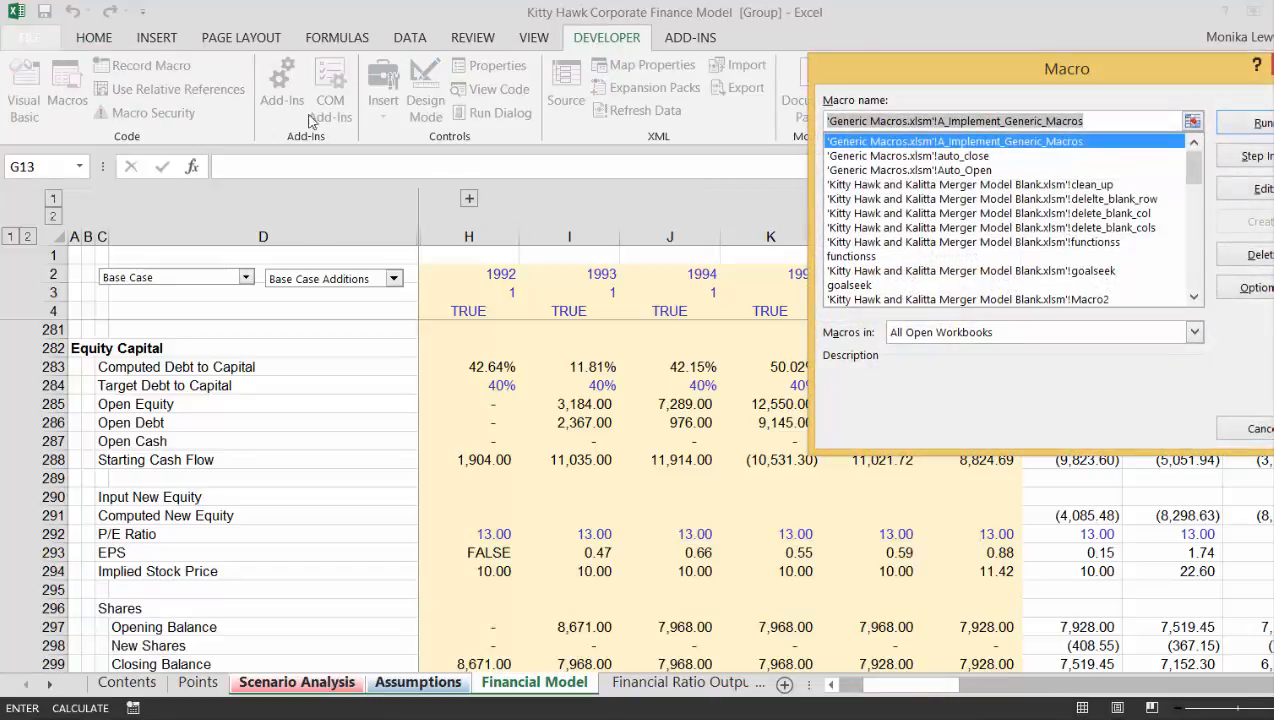
left_click(868, 257)
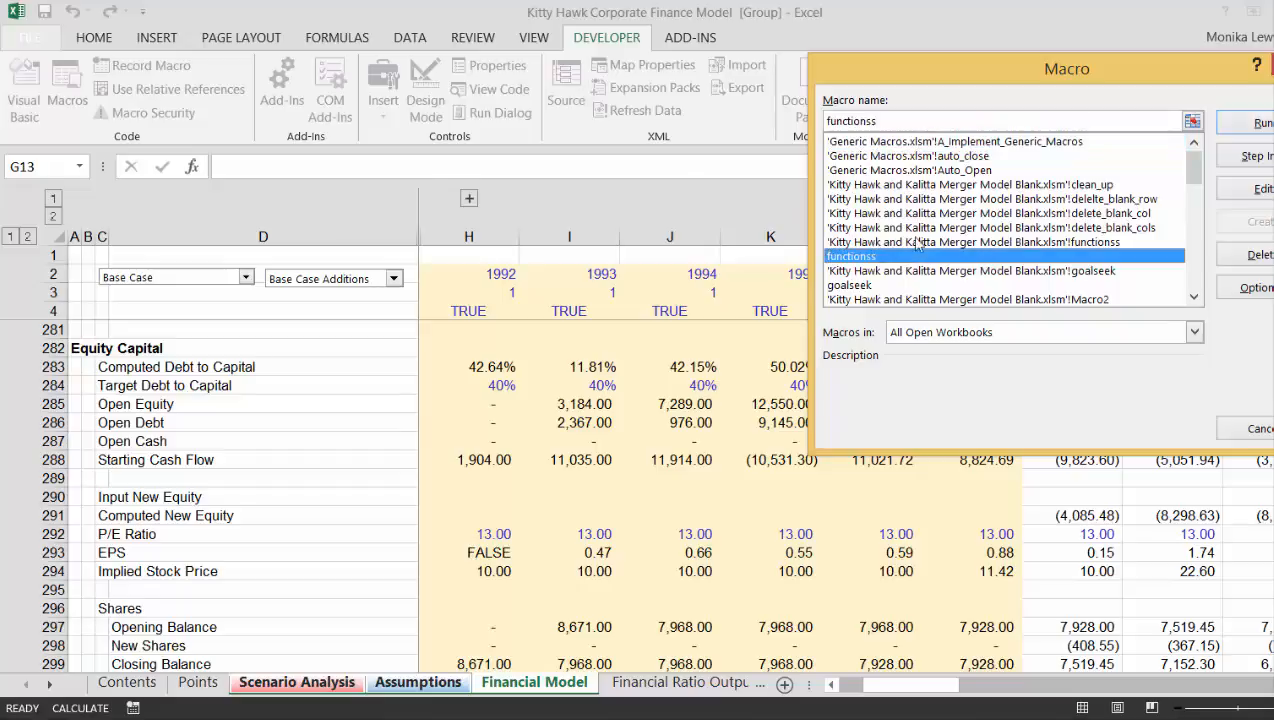
left_click(1262, 190)
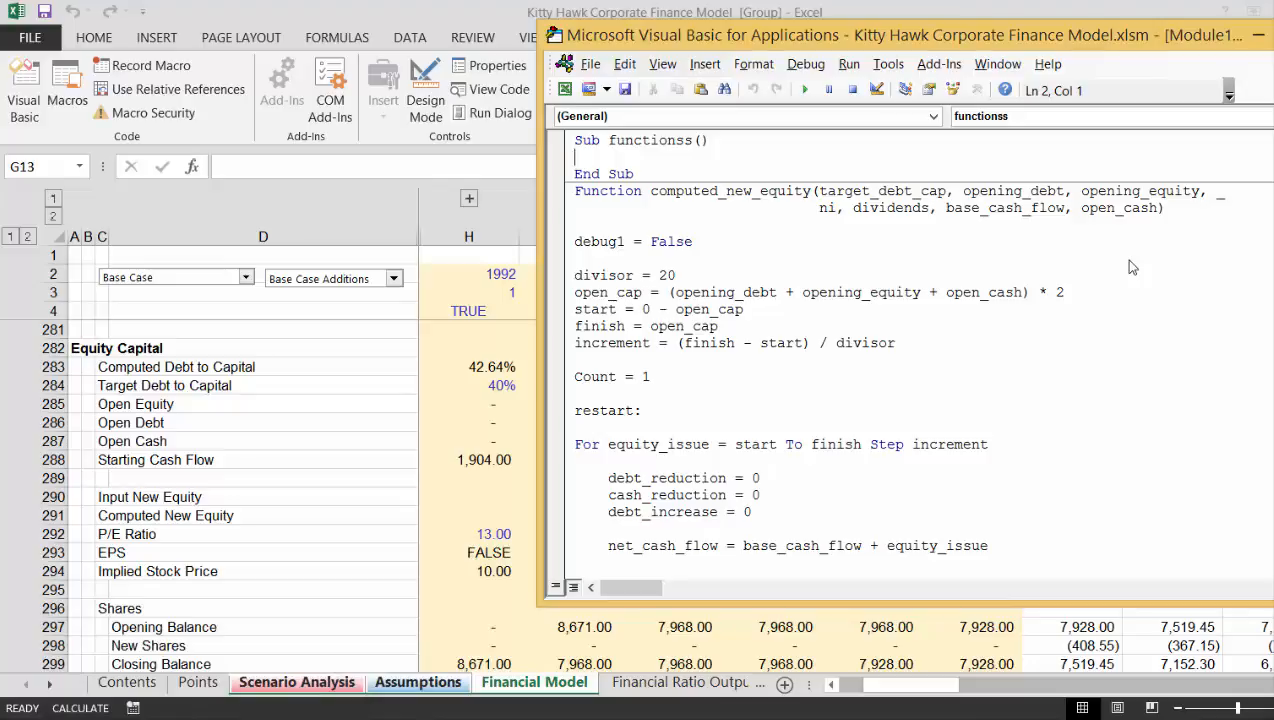
key("ctrl+a")
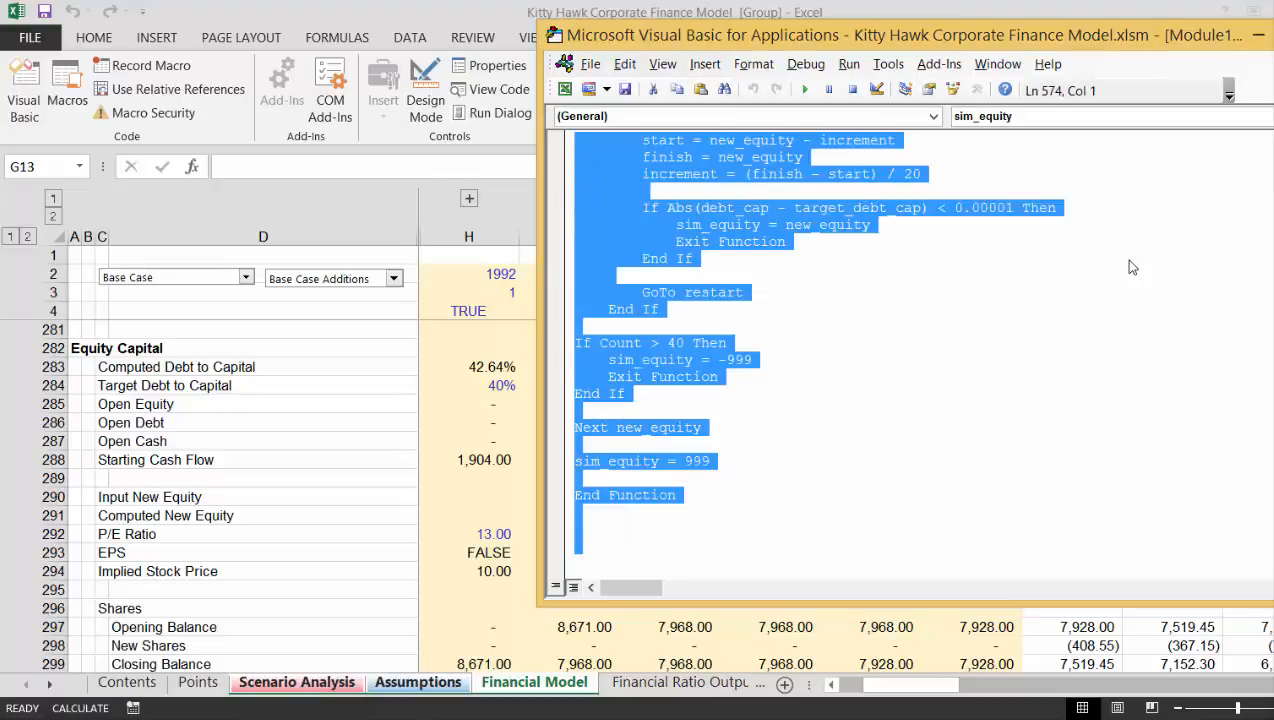
left_click(441, 521)
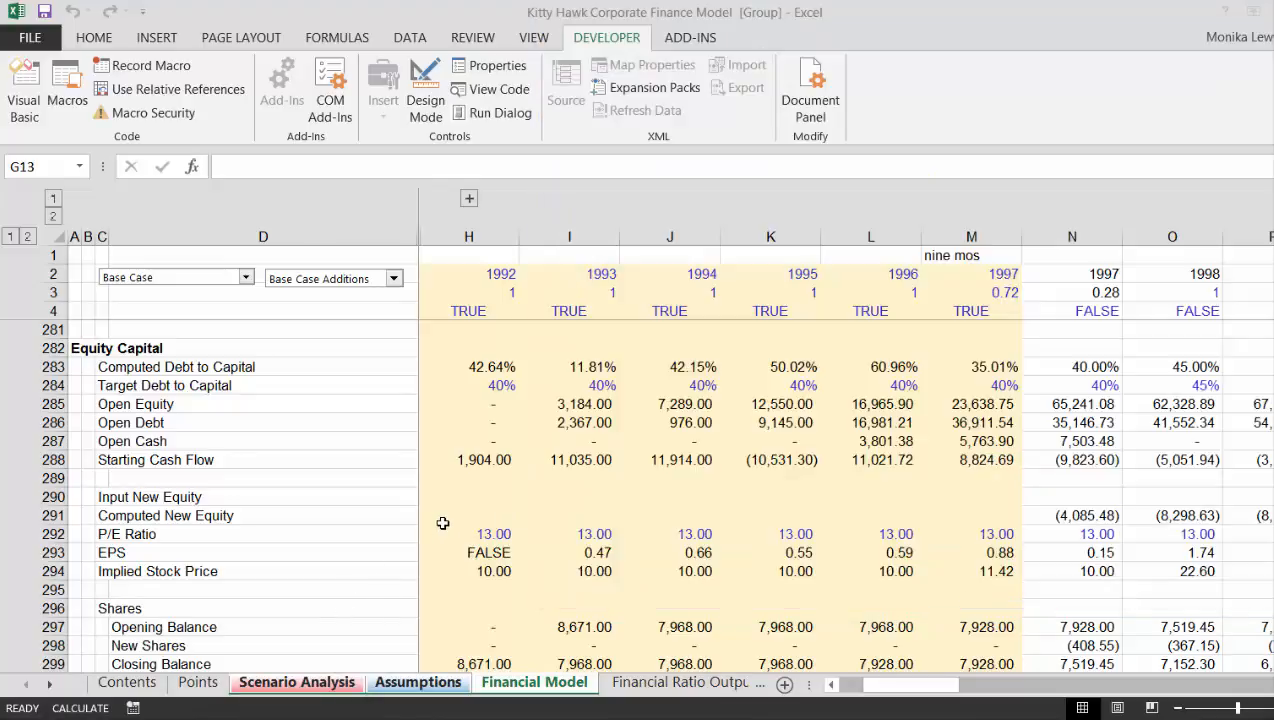
Return to the merger workbook, open its functionss macro for editing and review the code through the ebitda_plane function
key("ctrl+Tab")
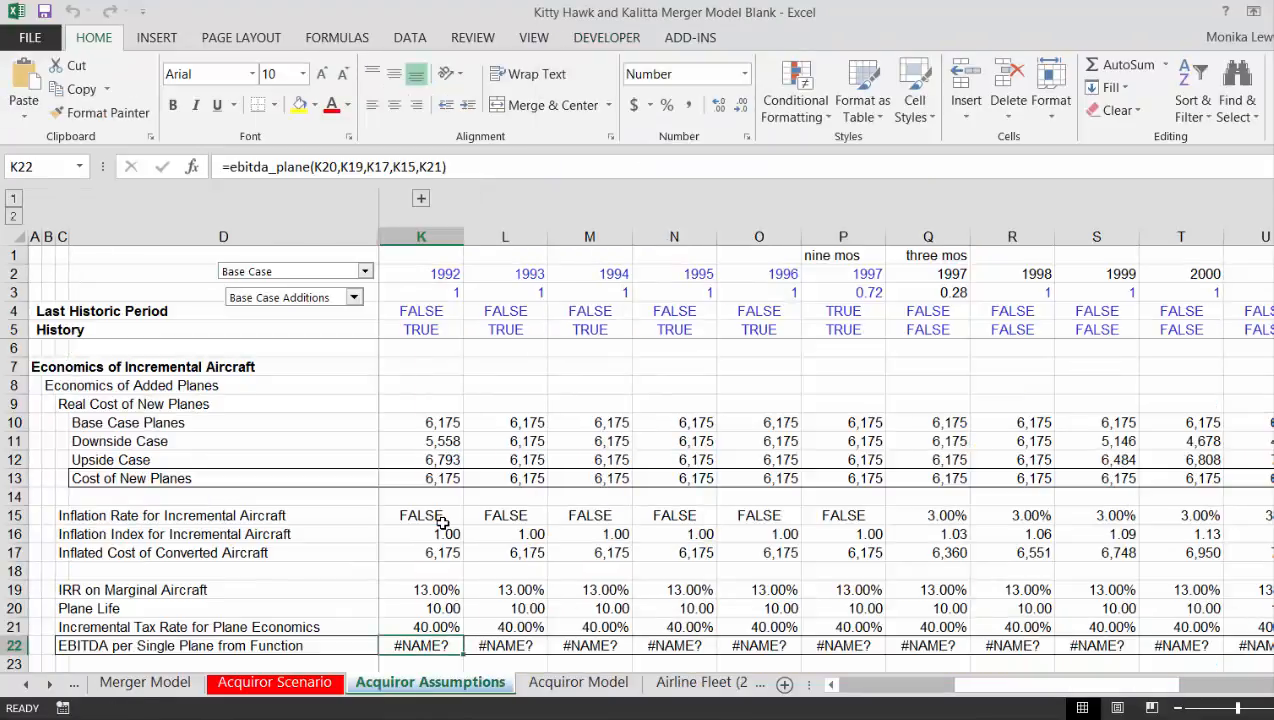
left_click(602, 42)
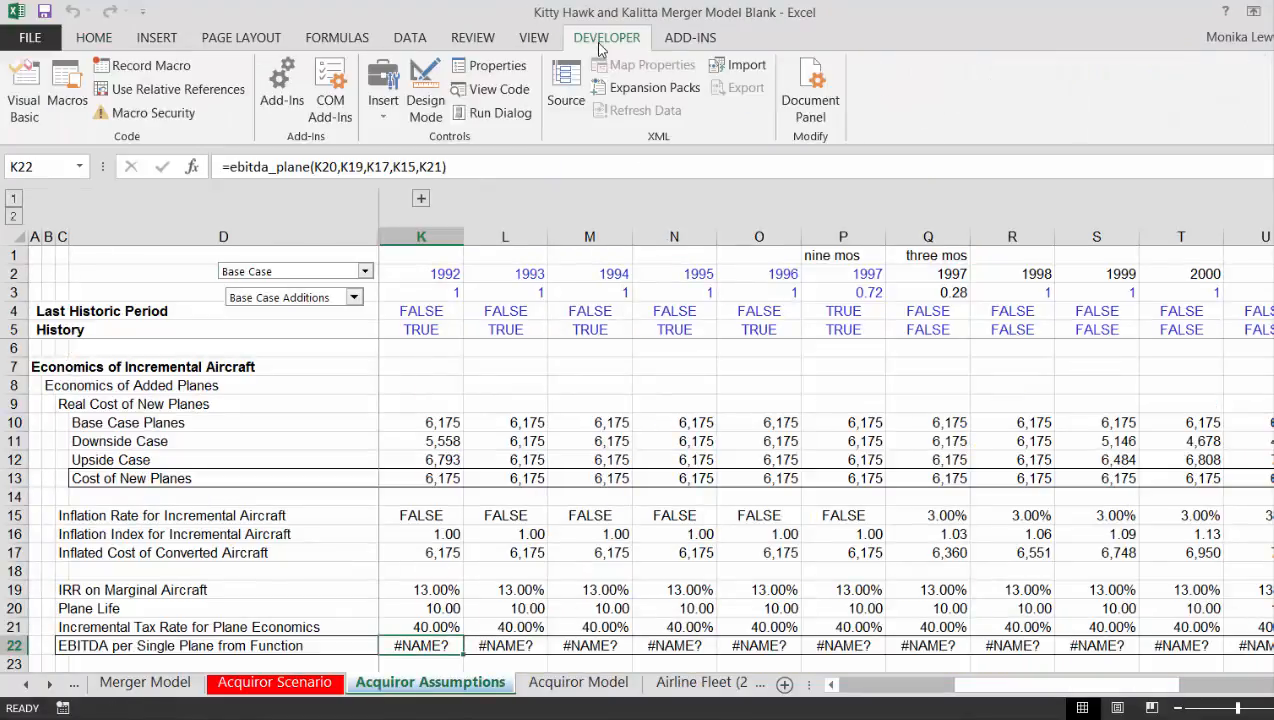
left_click(70, 80)
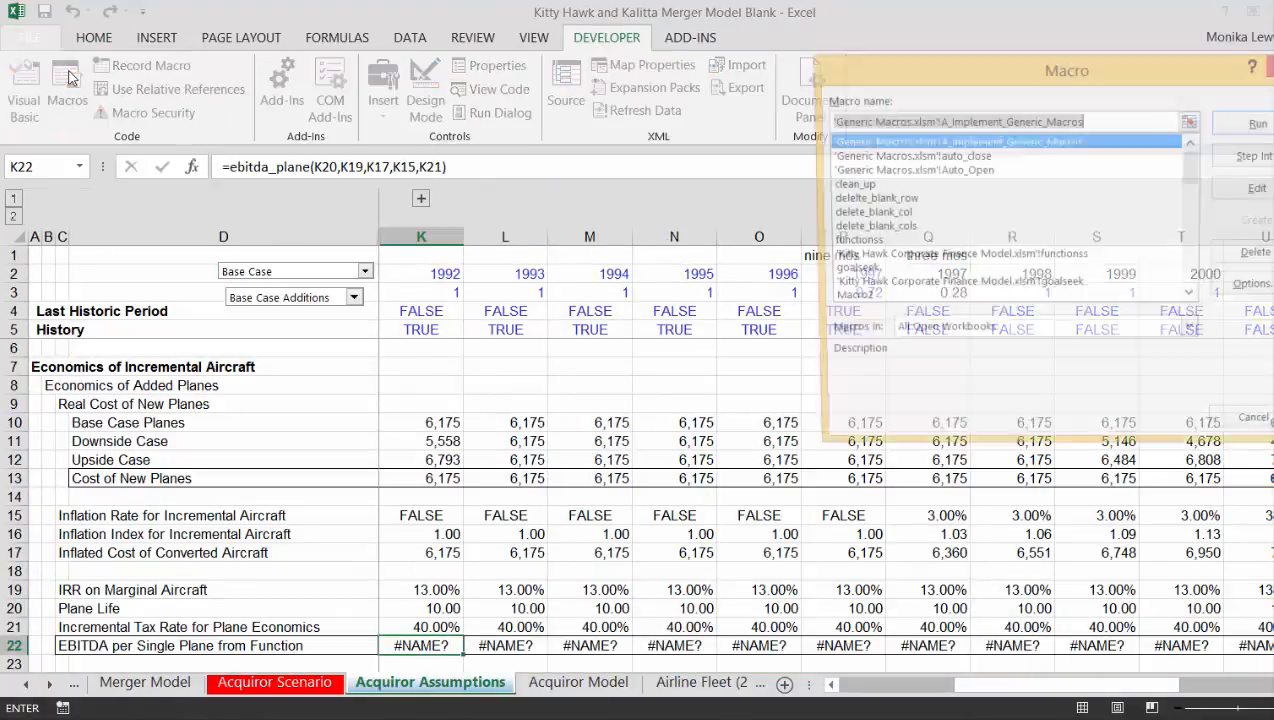
left_click(849, 243)
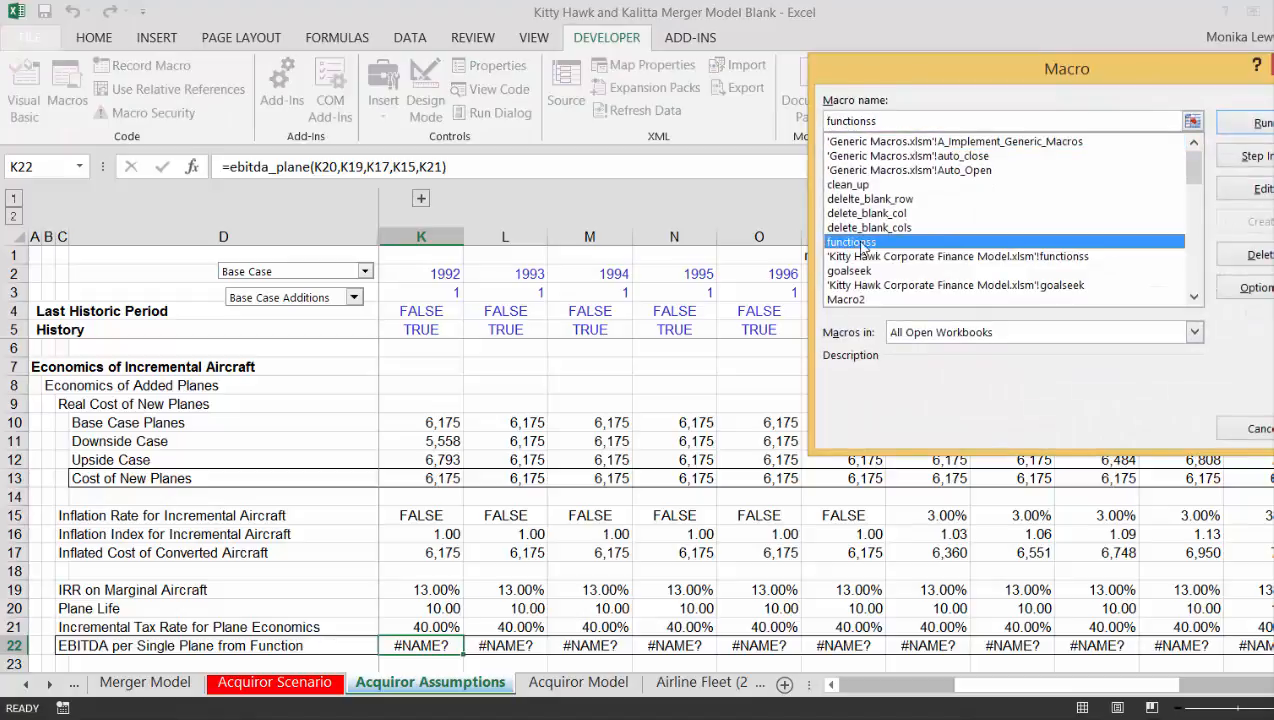
left_click(1264, 190)
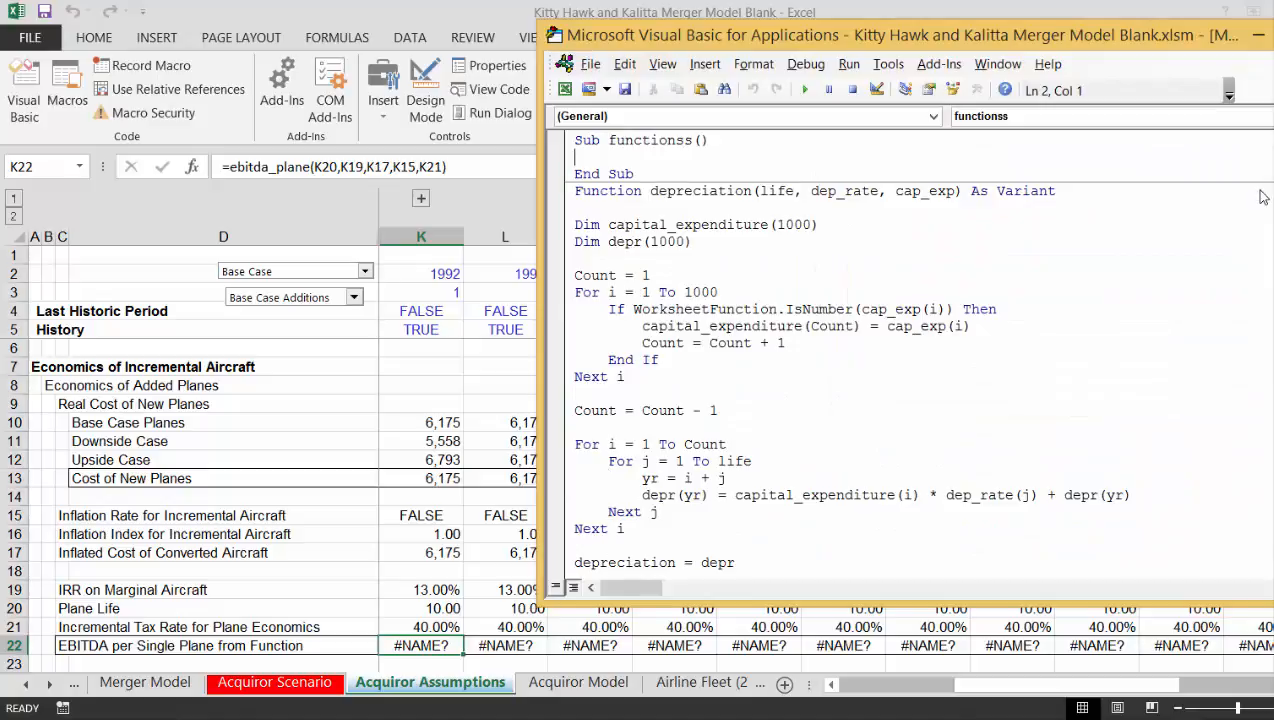
key("Down")
key("Down")
key("Down")
key("Down")
key("Down")
key("Down")
key("Down")
key("Down")
key("Down")
key("Down")
key("Down")
key("Down")
key("Down")
key("Down")
key("Down")
key("Down")
key("Down")
key("Down")
key("Down")
key("Down")
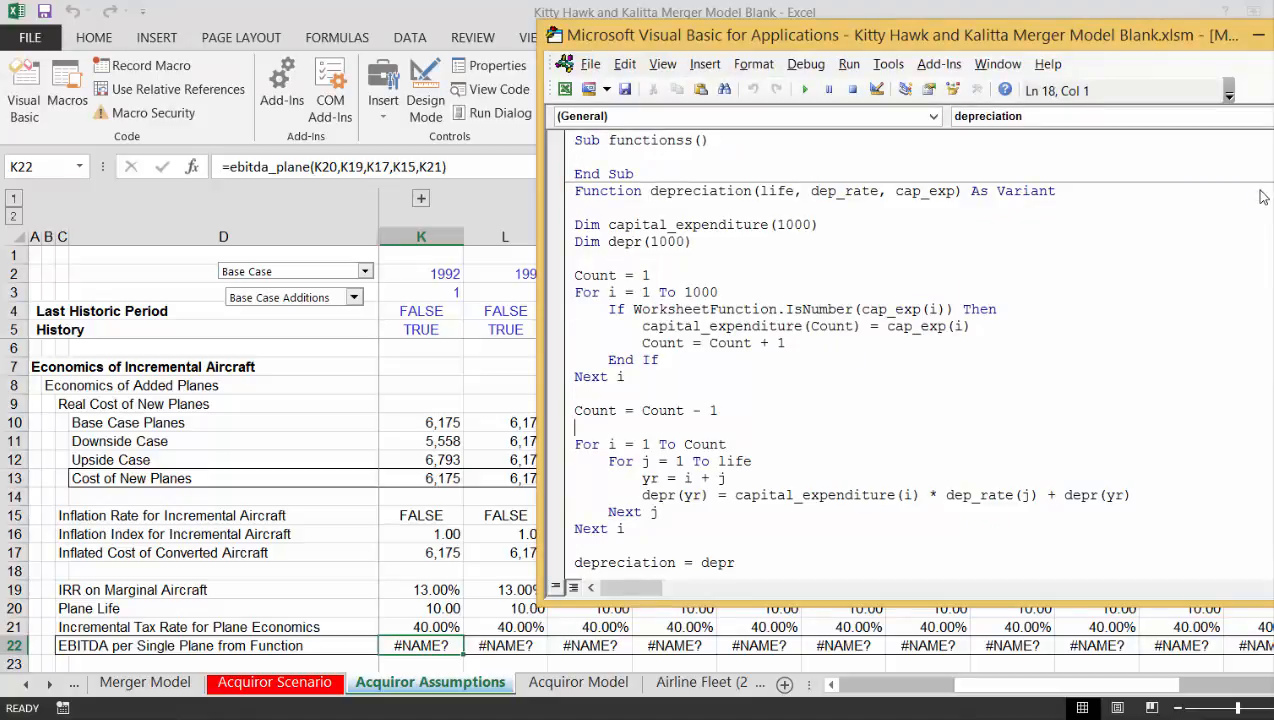
key("Page_Down")
key("Page_Up")
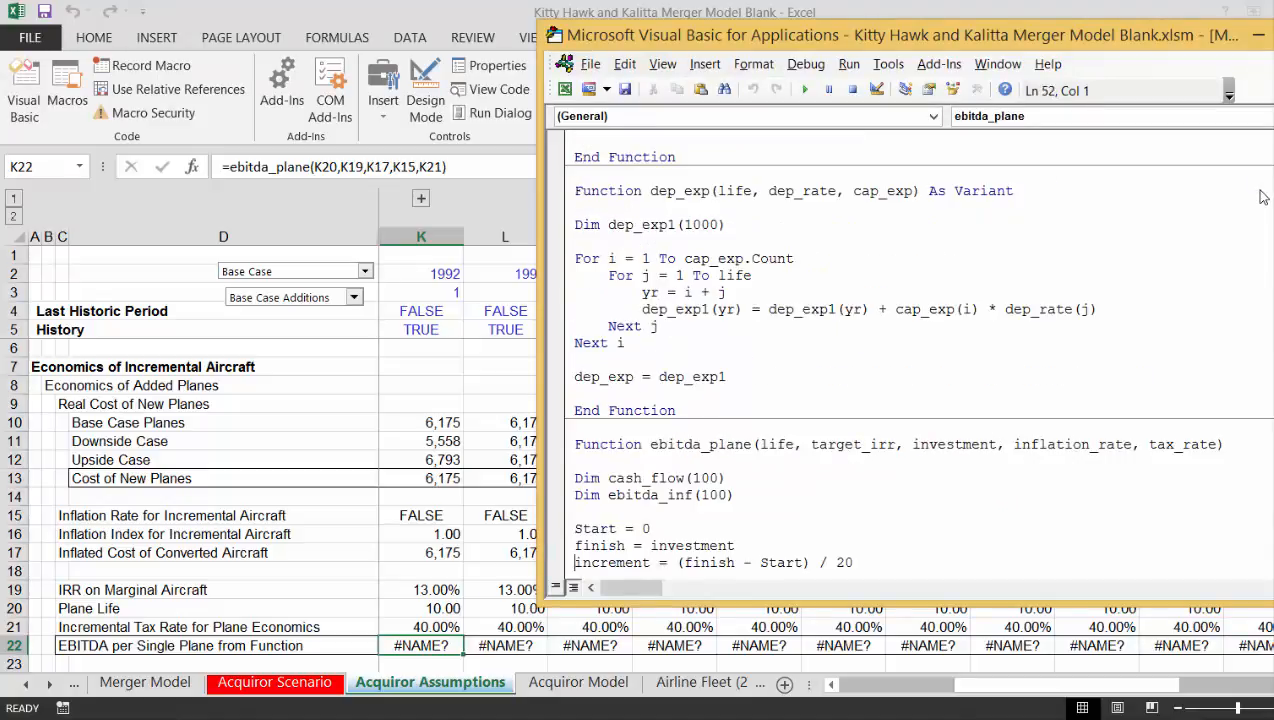
Re-enter the existing ebitda_plane formula in K22 of Acquiror Assumptions to recalculate it
left_click(428, 584)
key("Down")
key("Down")
key("Down")
key("F2")
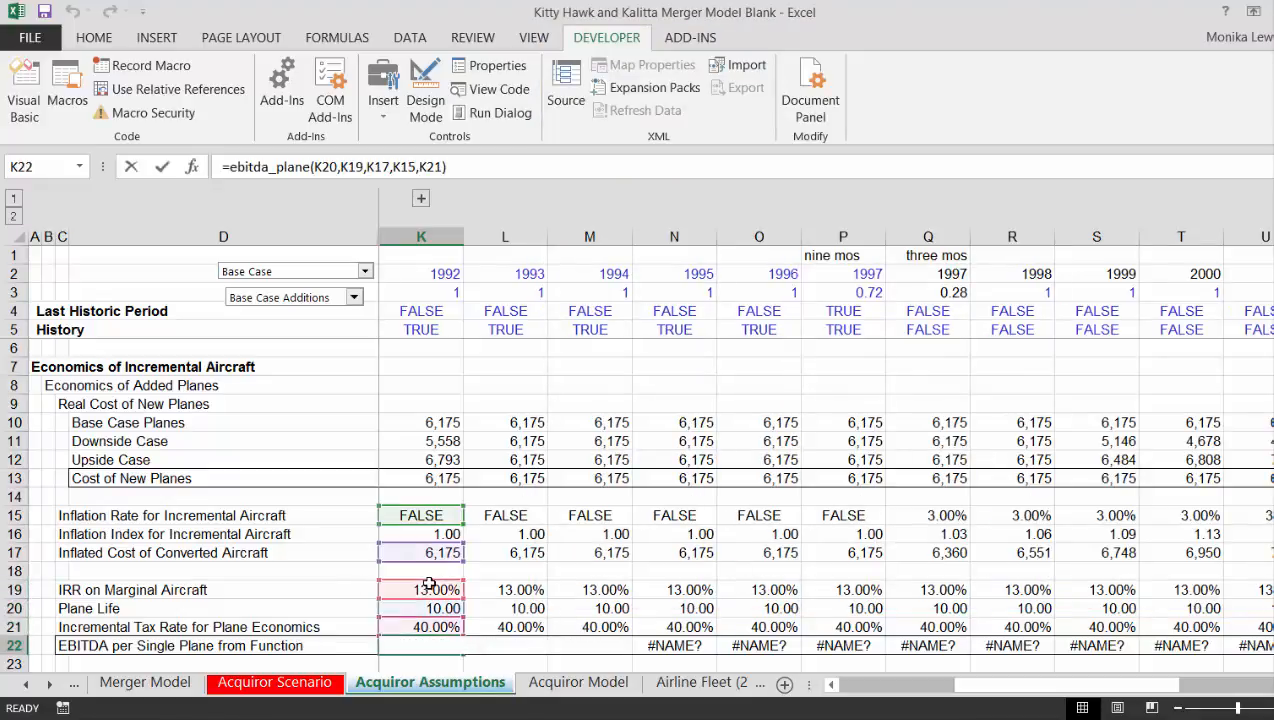
key("Return")
key("Up")
Check the Acquiror Assumptions rows from EBITDA per Single Plane through the existing aircraft, Air Logistics and admin expense sections
key("Left")
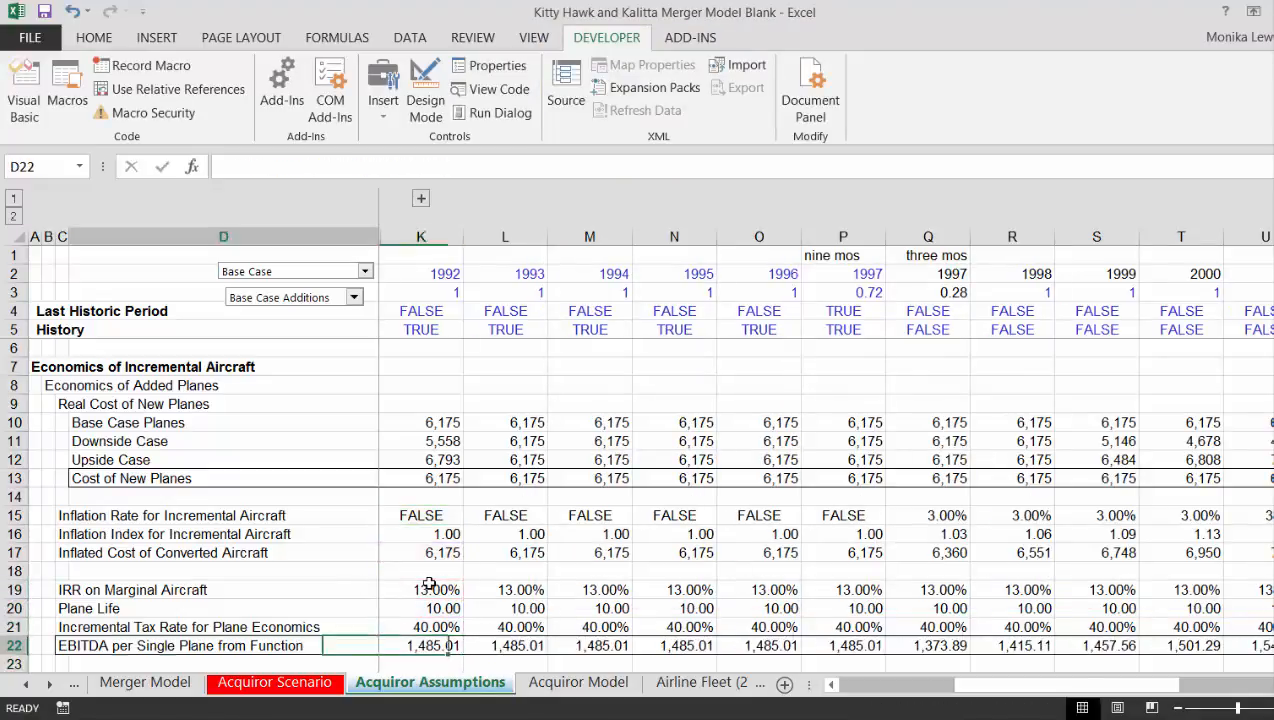
key("Left")
key("Right")
key("Right")
key("Down")
key("Down")
key("Down")
key("Down")
key("Down")
key("Down")
key("Down")
key("Down")
key("Down")
key("Down")
key("Down")
key("Down")
key("Down")
key("Down")
key("Down")
key("Down")
key("Down")
key("Down")
key("Down")
key("Down")
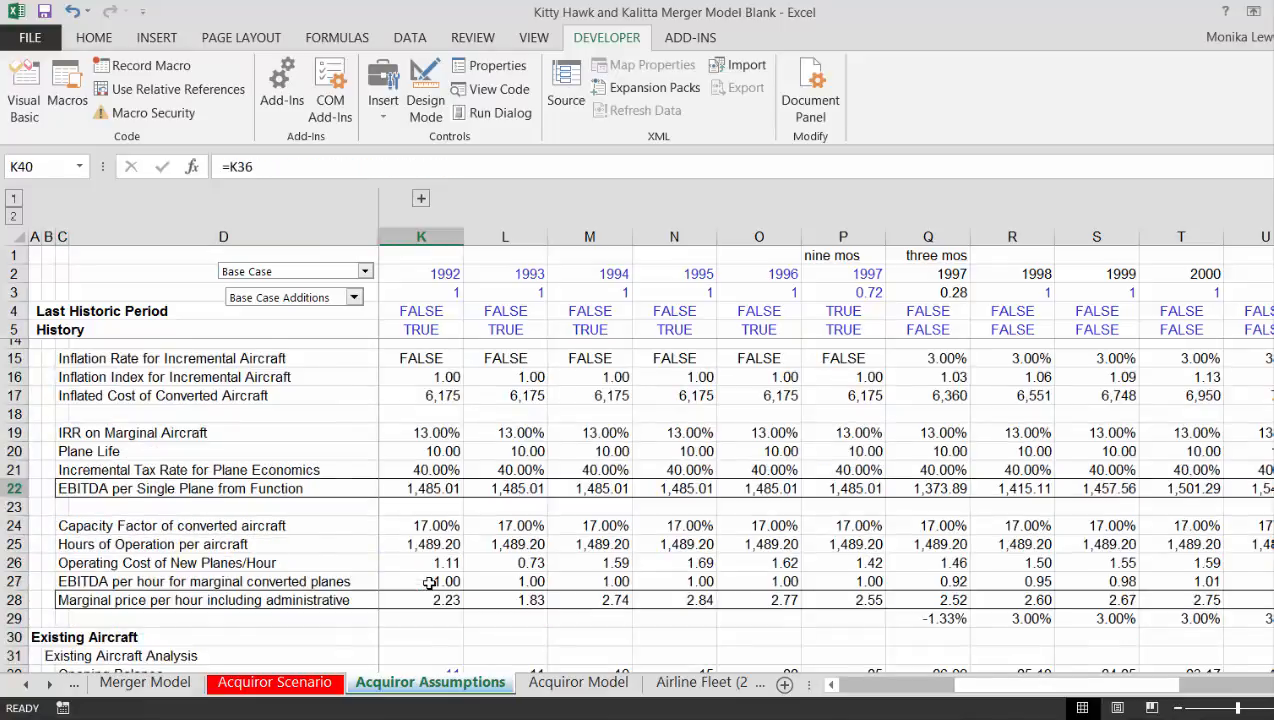
key("Down")
key("Down")
key("Down")
key("Down")
key("Down")
key("Down")
key("Down")
key("Down")
key("Down")
key("Down")
key("Down")
key("Down")
key("Down")
key("Down")
key("Down")
key("Down")
key("Down")
key("Down")
key("Down")
key("Down")
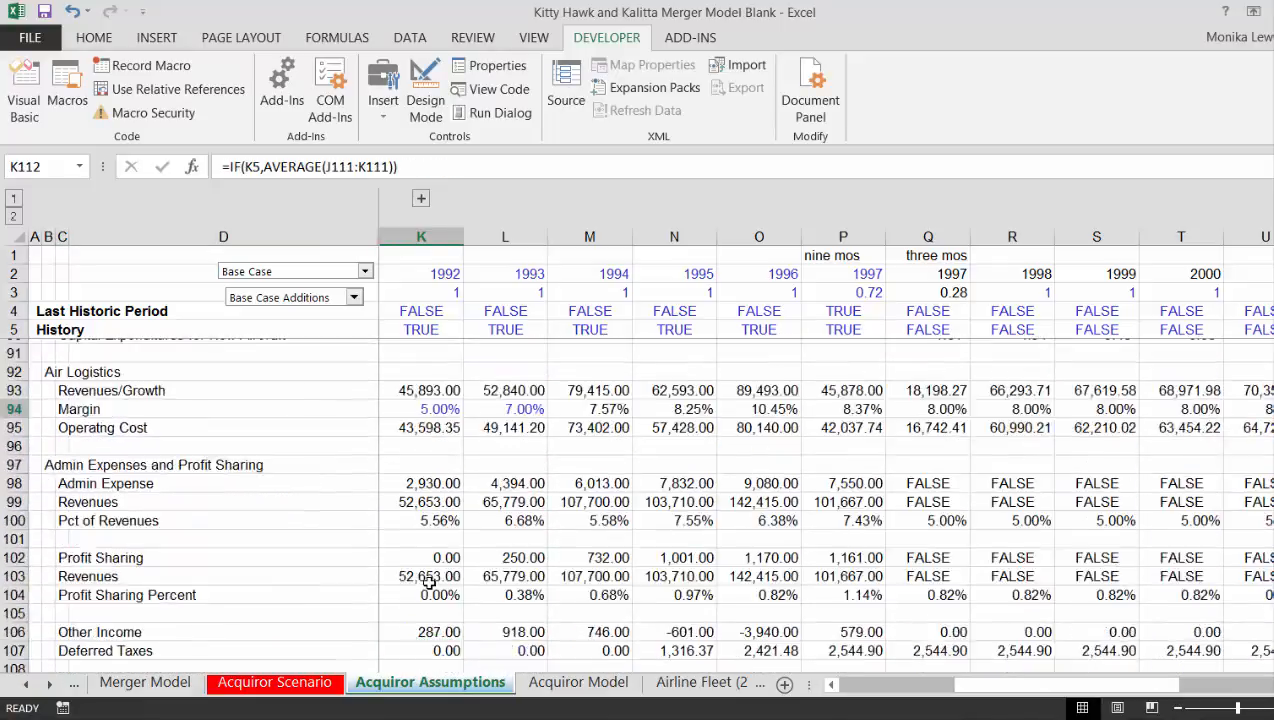
key("Up")
key("Up")
key("Up")
key("Up")
key("Up")
key("Up")
key("Up")
key("Up")
key("Up")
key("Up")
key("Up")
key("Up")
key("Up")
key("Up")
key("Up")
key("Up")
key("Up")
key("Up")
key("Up")
key("Up")
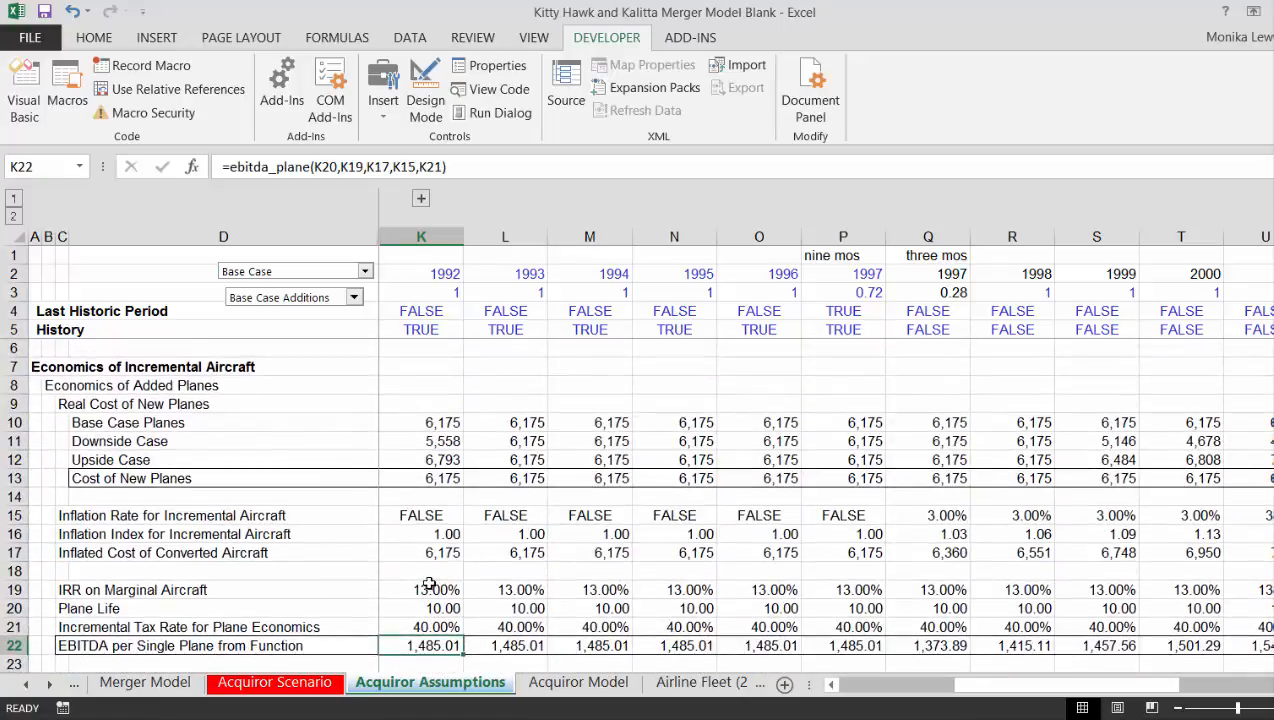
key("Left")
key("Left")
key("Left")
key("Left")
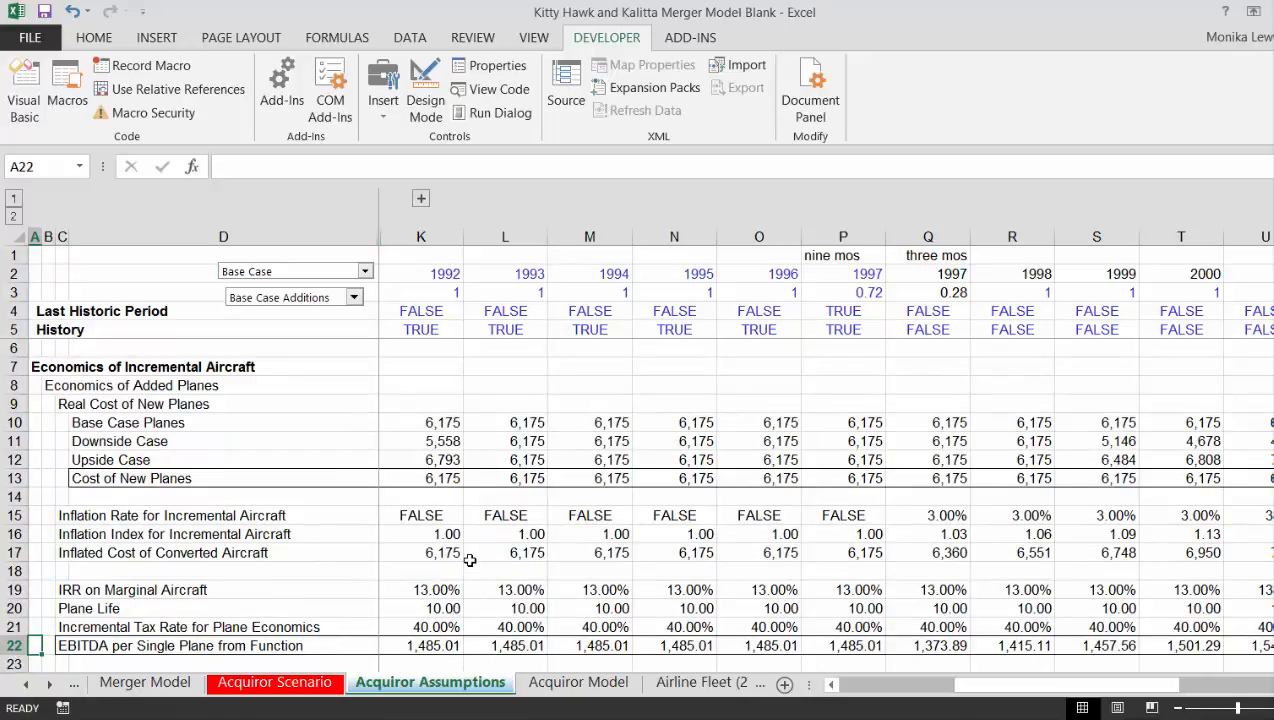
Close the Kitty Hawk Corporate Finance Model workbook without saving its changes
key("ctrl+Tab")
key("ctrl+Tab")
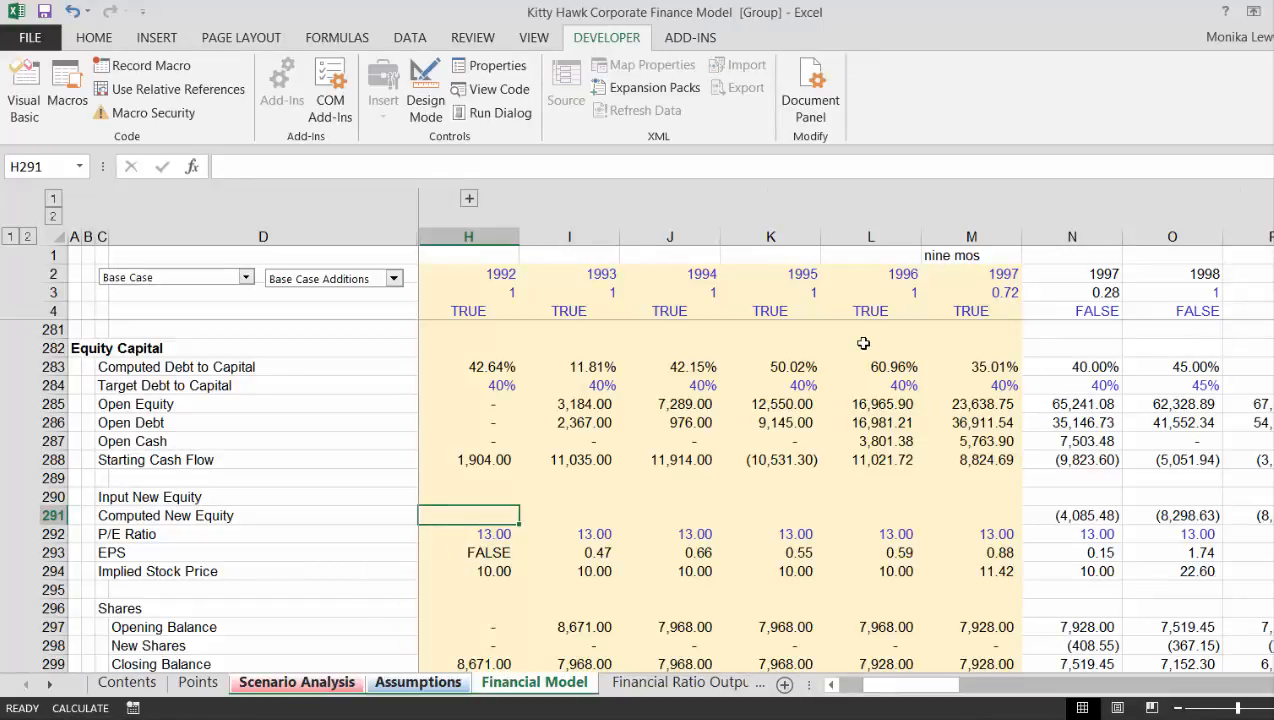
key("ctrl+w")
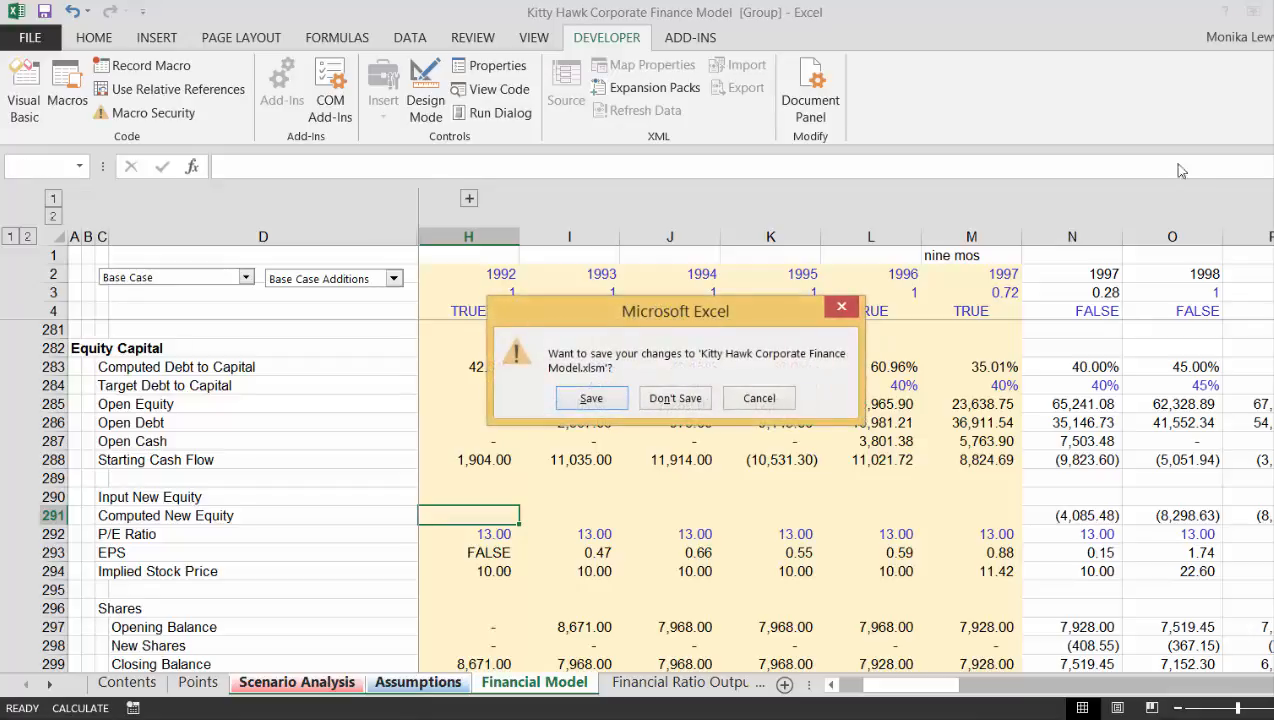
left_click(676, 400)
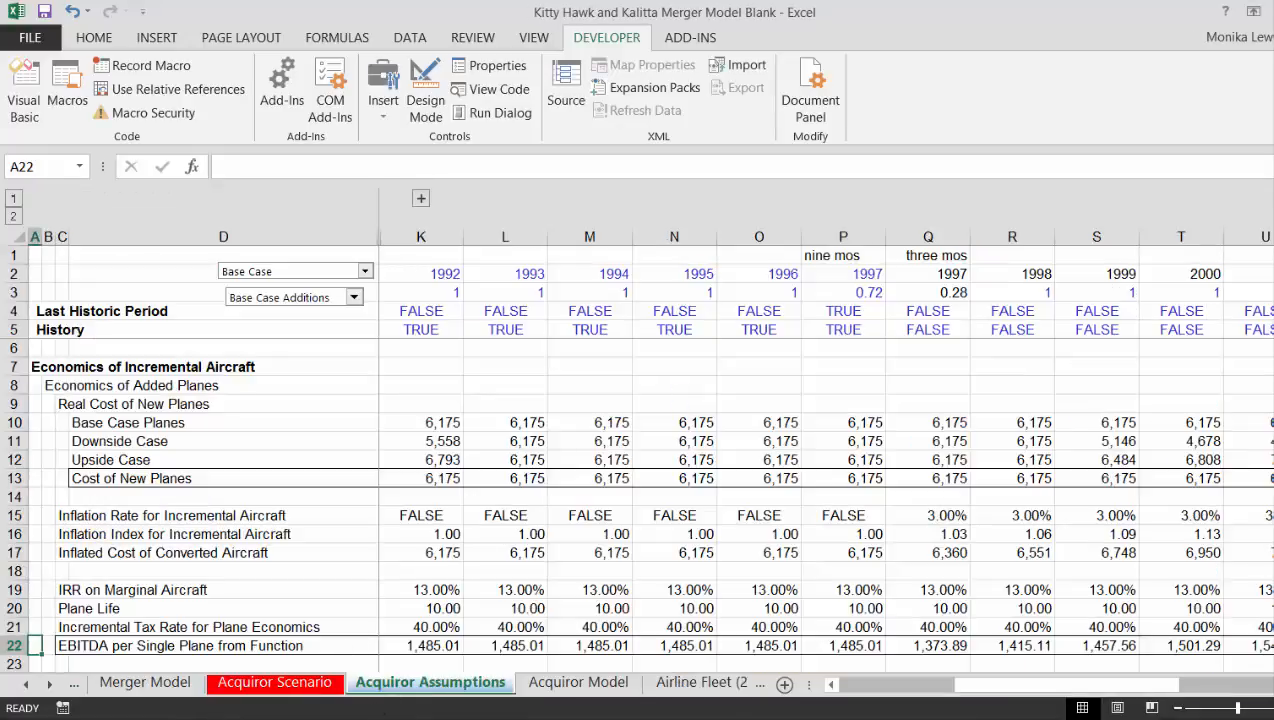
Open the Kalitta Corporate Finance Model workbook from the 13. Kitty Hawk Air Freight Merger folder
left_click(478, 719)
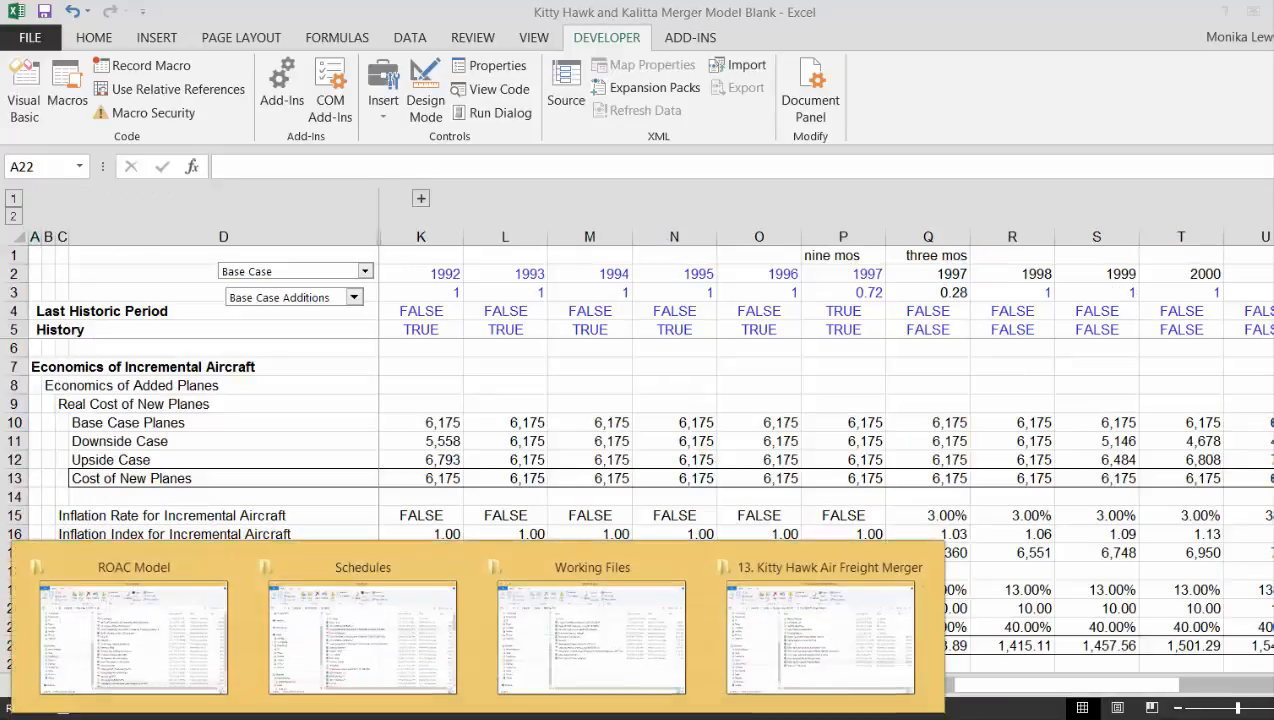
left_click(838, 634)
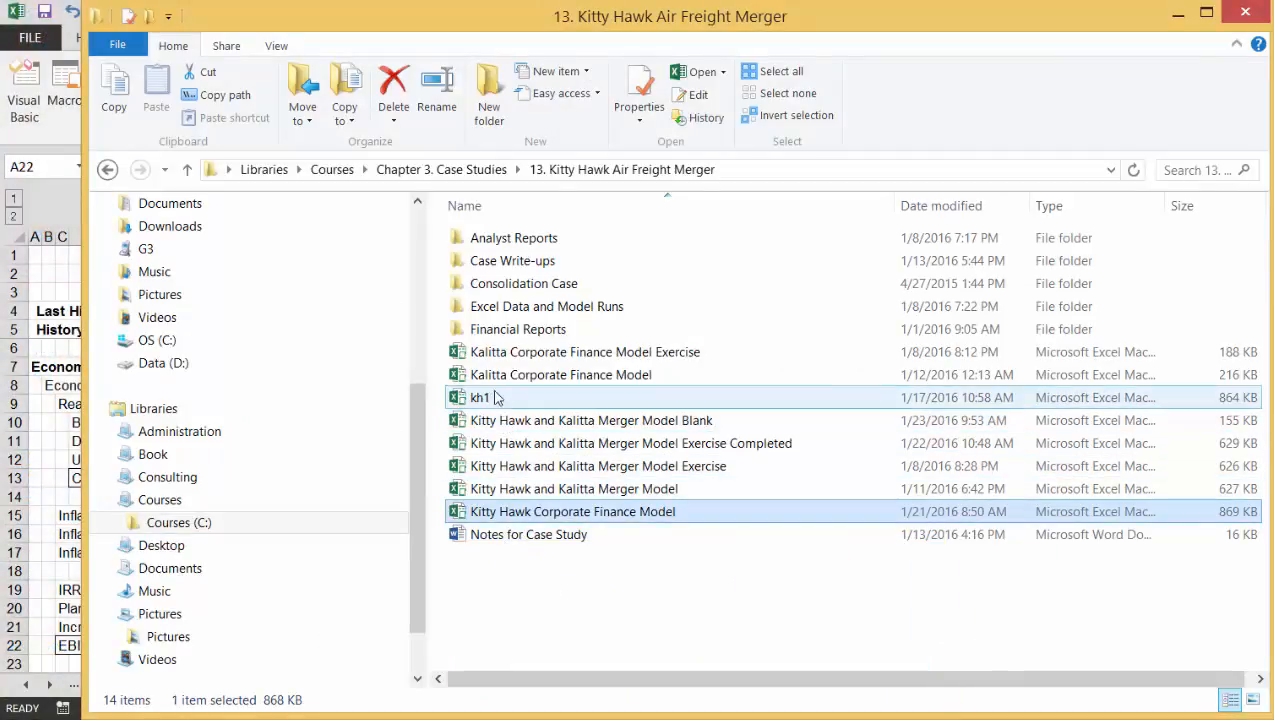
double_click(486, 383)
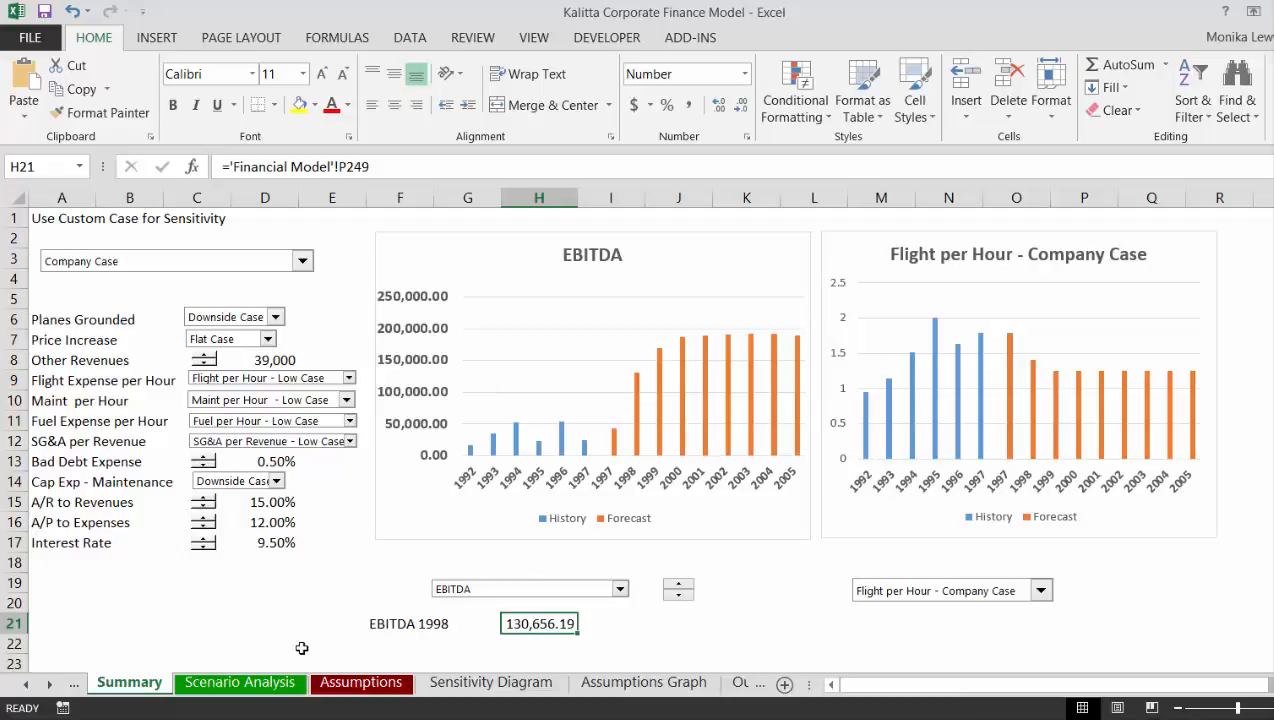
key("ctrl+Down")
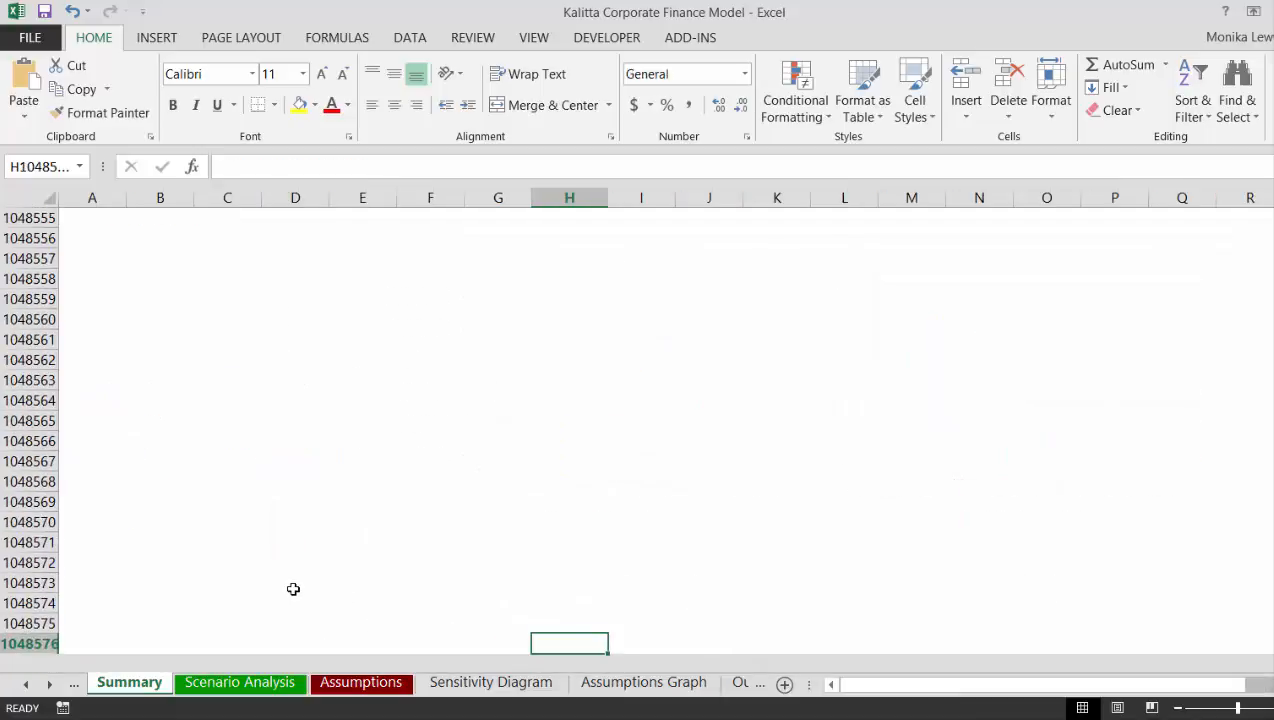
key("ctrl+Up")
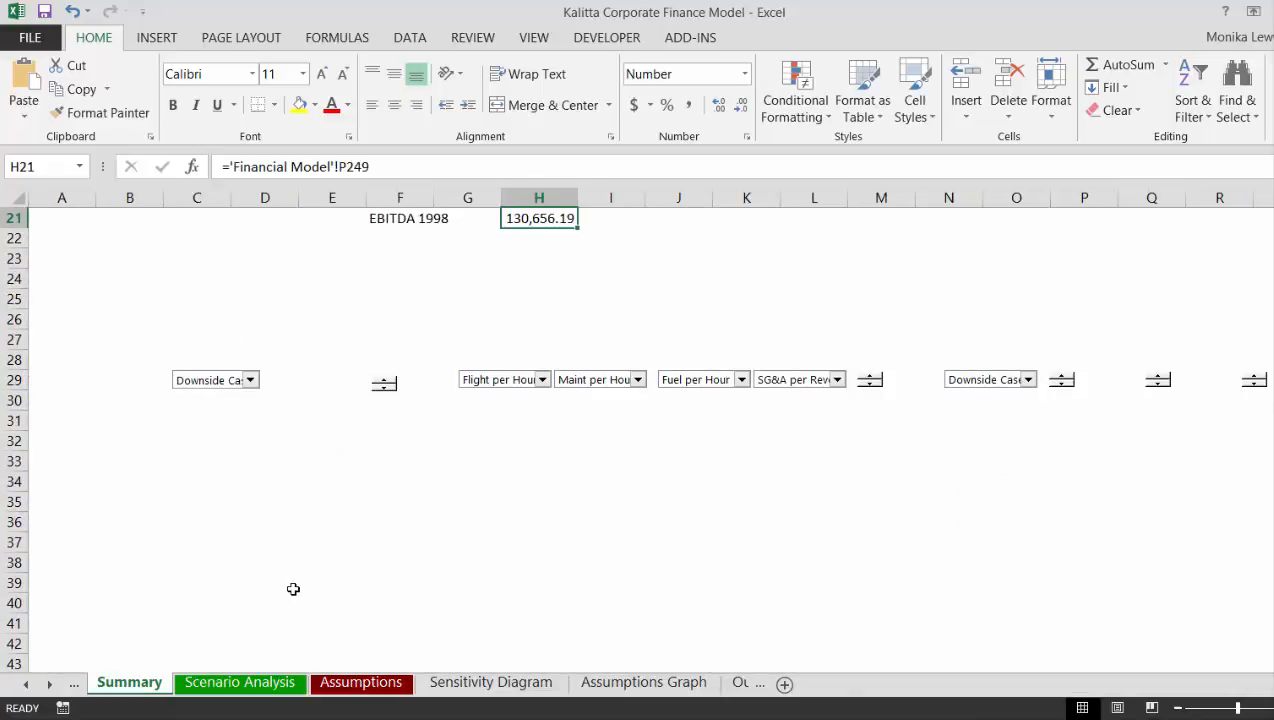
Group the Scenario Analysis, Assumptions and Financial Model sheets of the Kalitta workbook
key("ctrl+Page_Down")
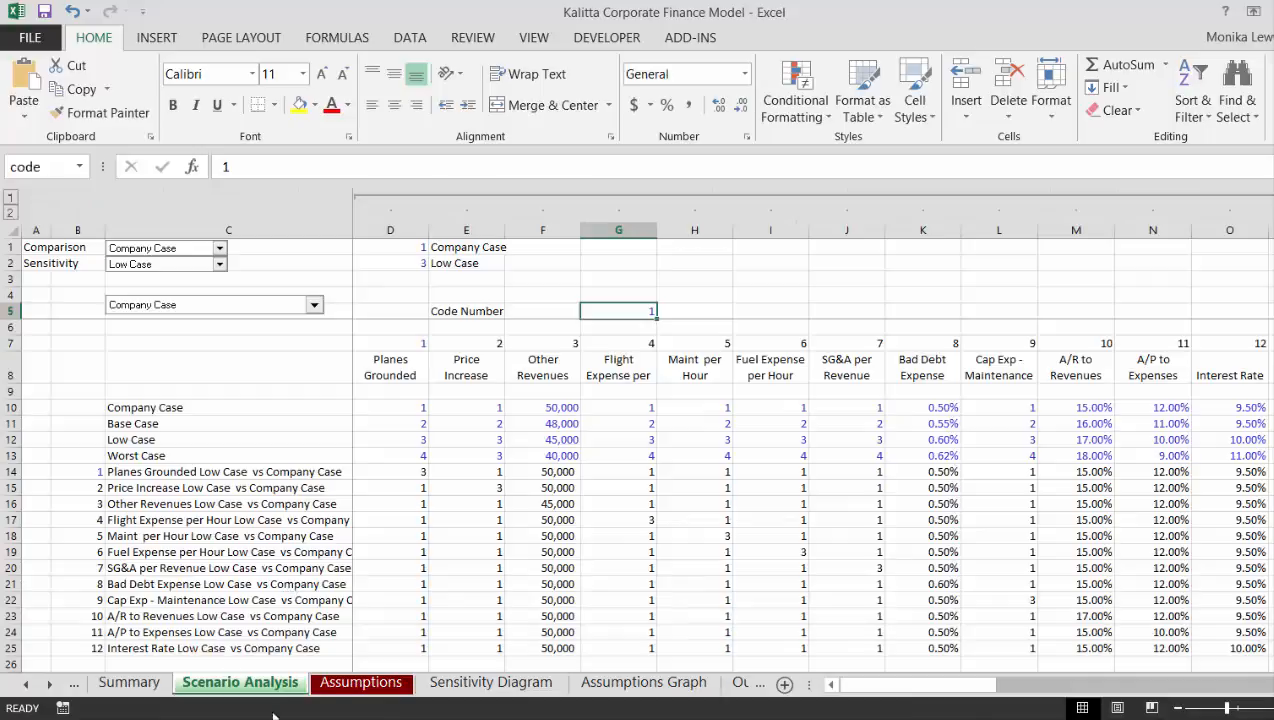
left_click(352, 690, "ctrl")
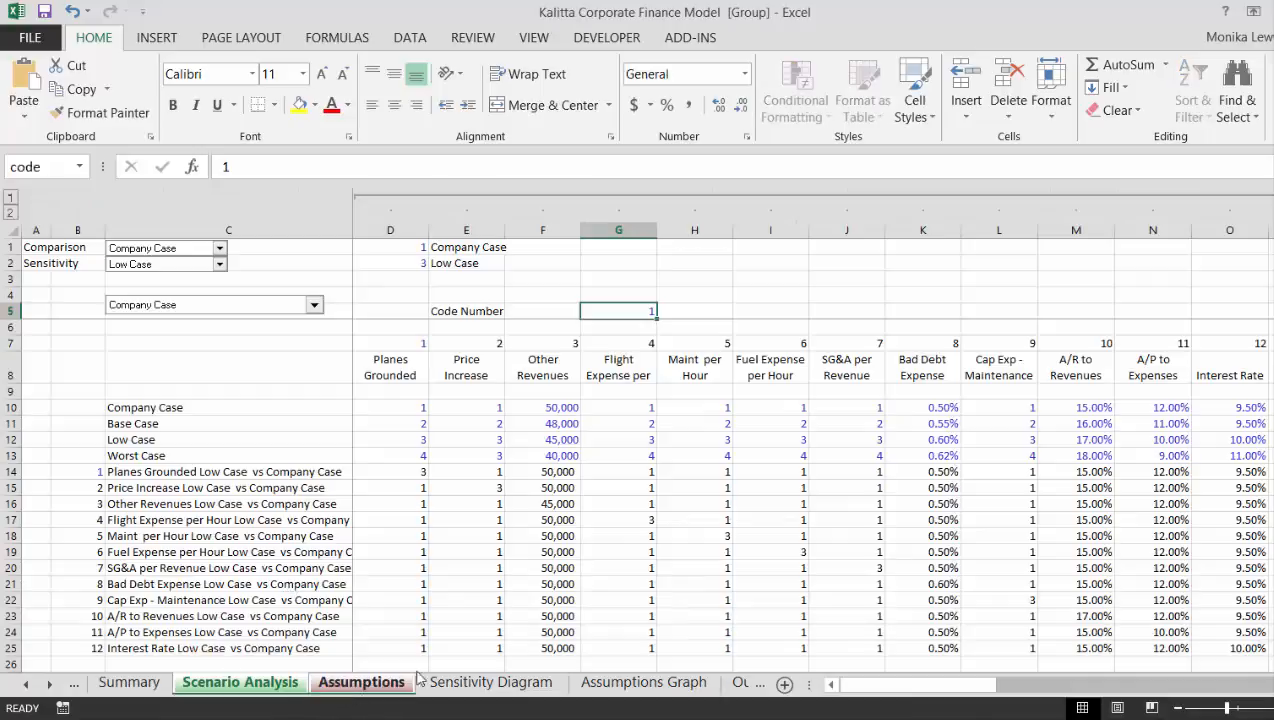
left_click(635, 684, "ctrl")
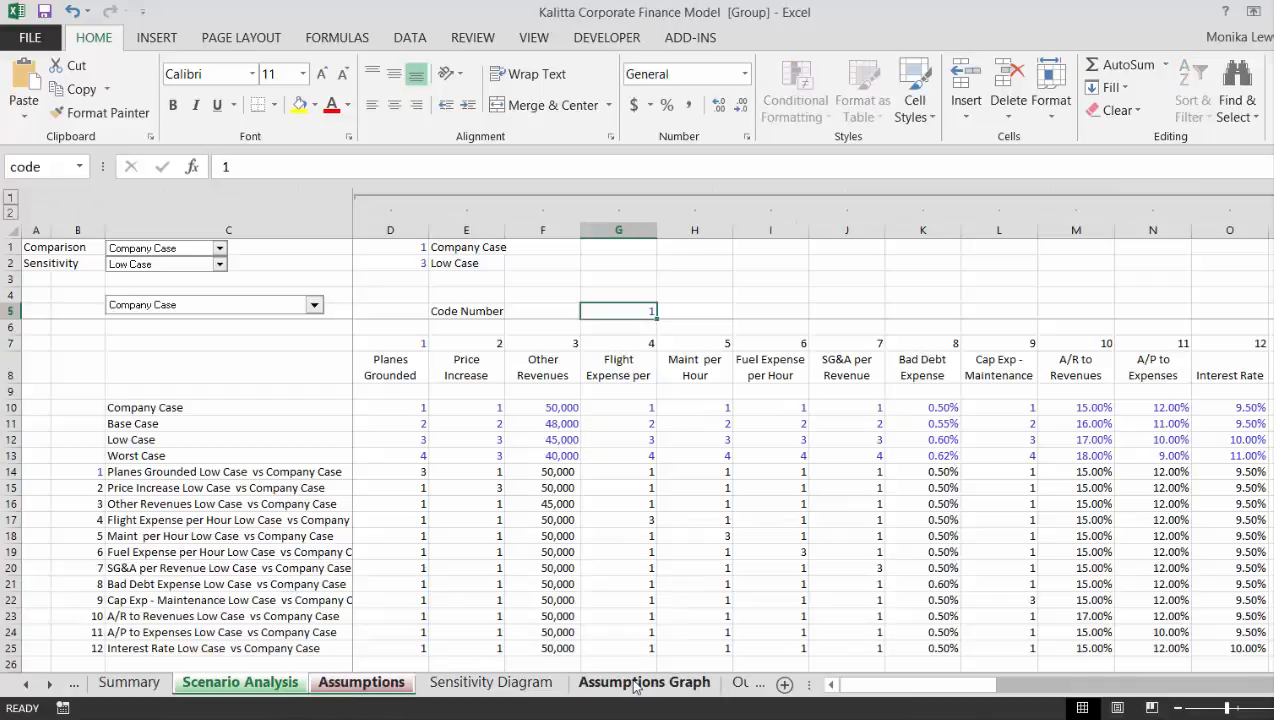
left_click(50, 684)
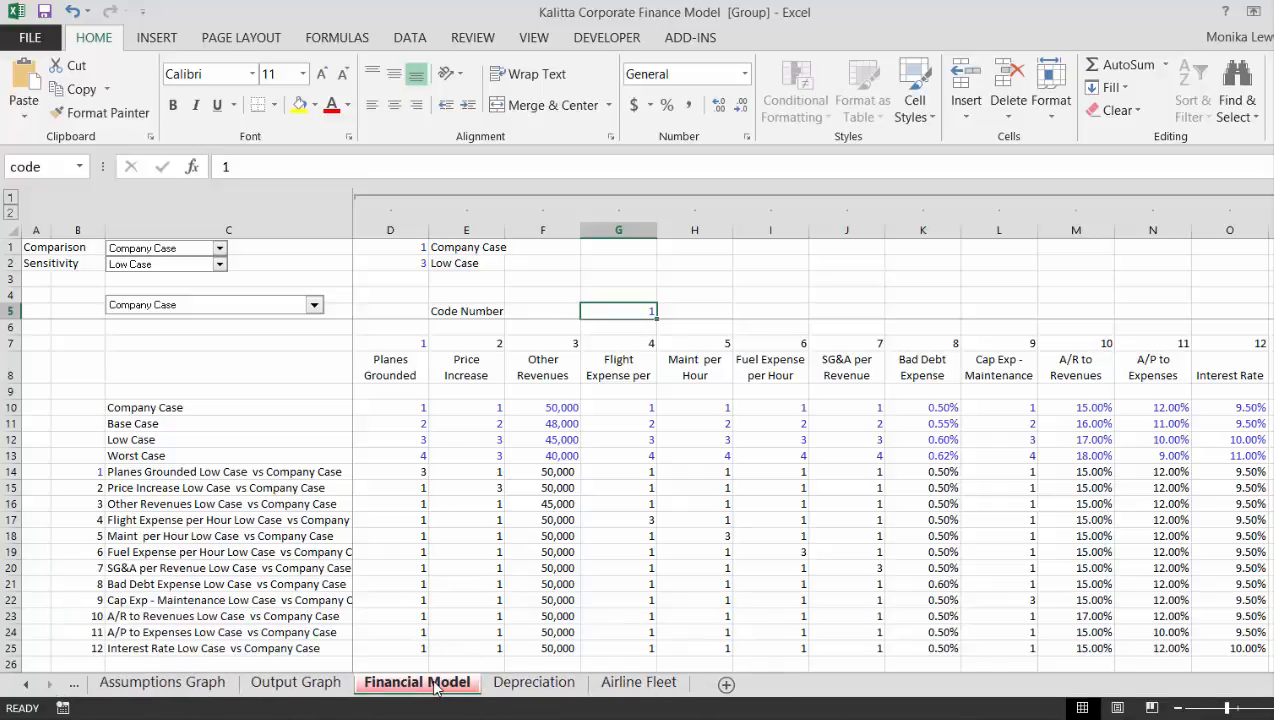
Copy the grouped sheets into Kitty Hawk and Kalitta Merger Model Blank.xlsm, placing them before Airline Fleet (2)
right_click(435, 687)
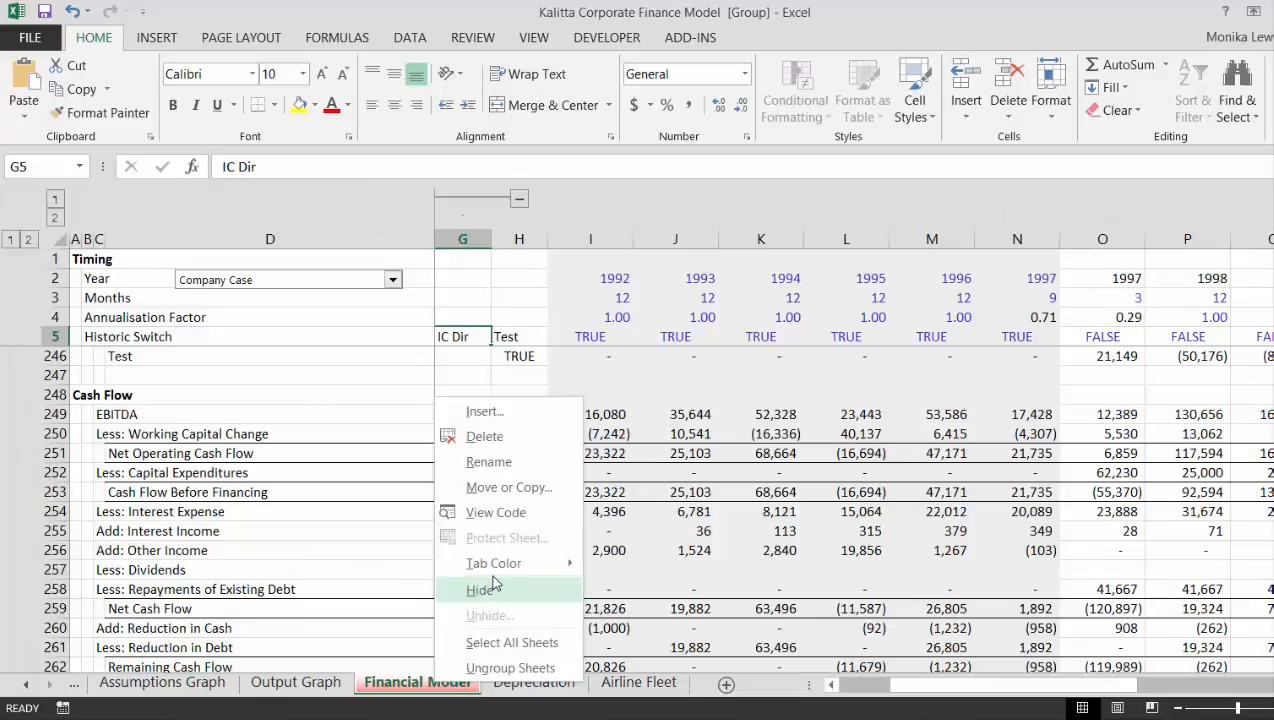
left_click(510, 488)
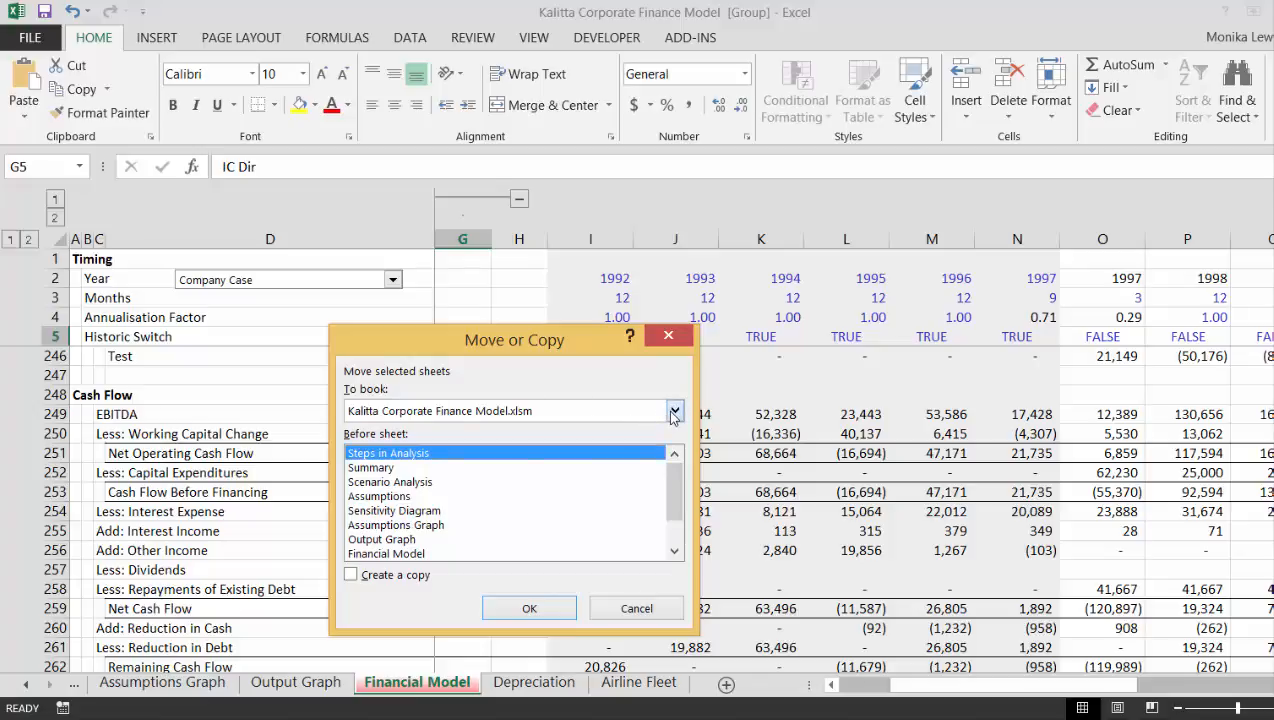
left_click(673, 416)
left_click(537, 470)
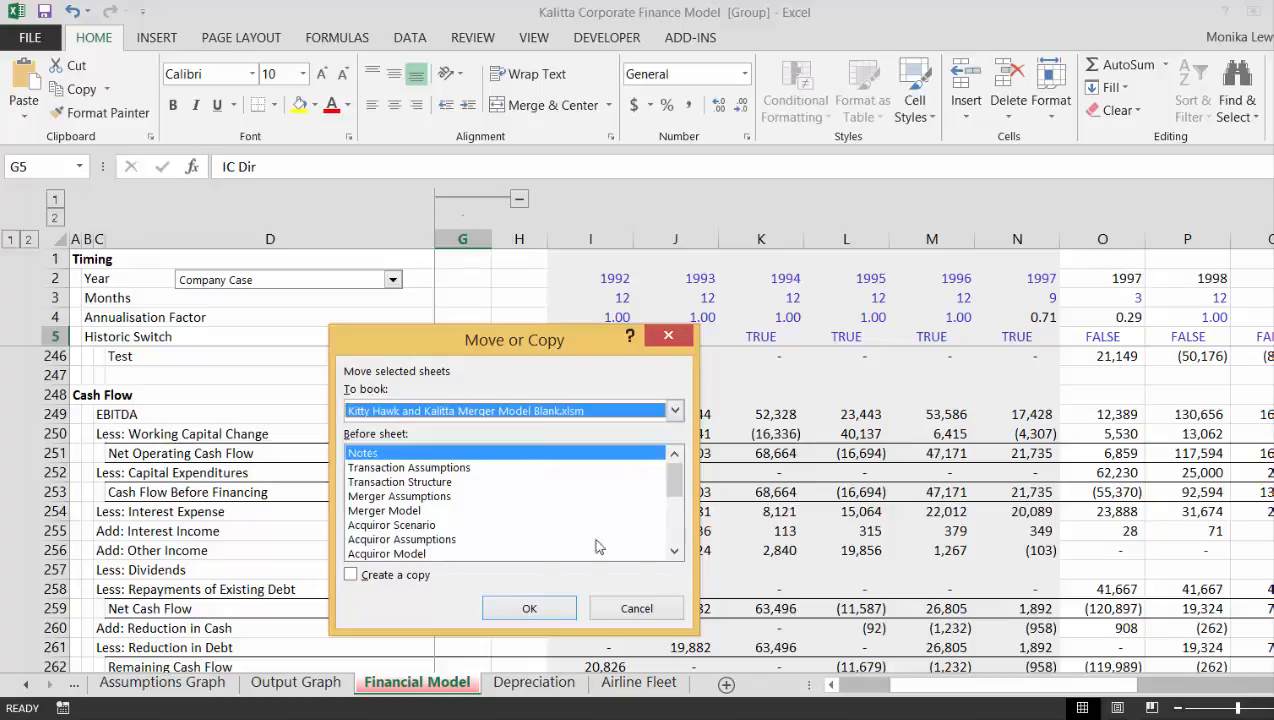
left_click(674, 550)
left_click(674, 550)
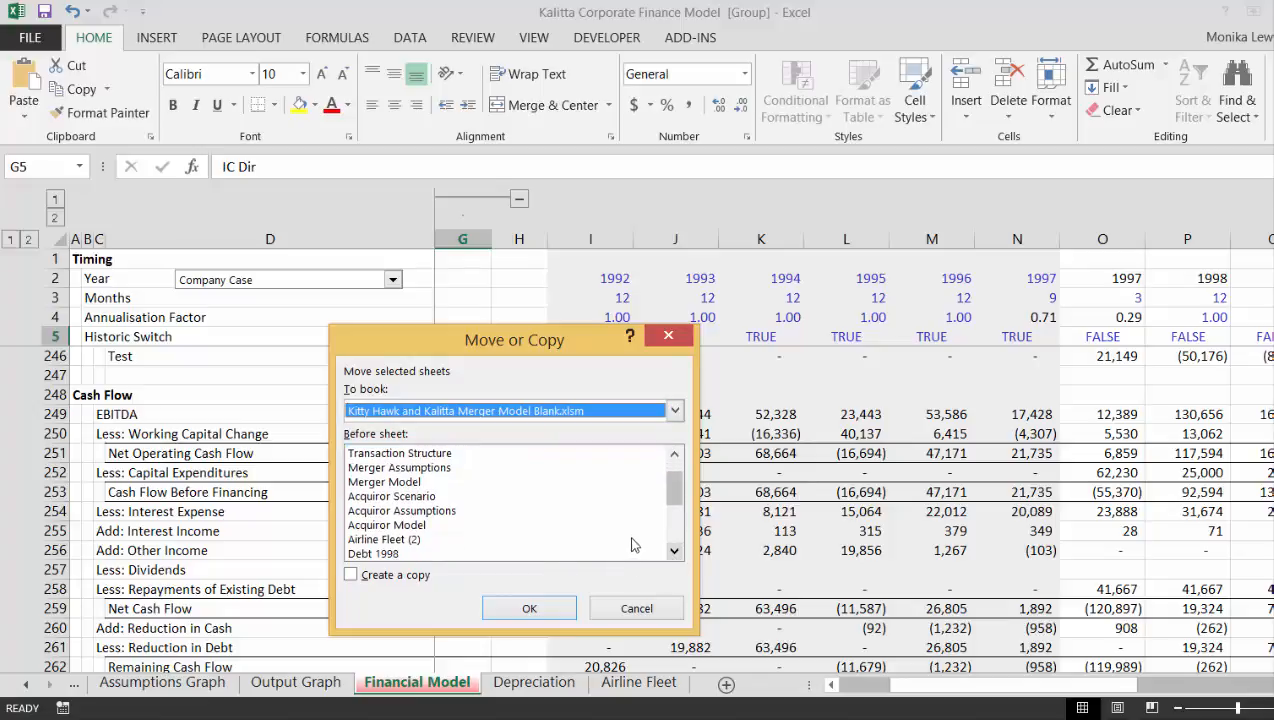
left_click(392, 541)
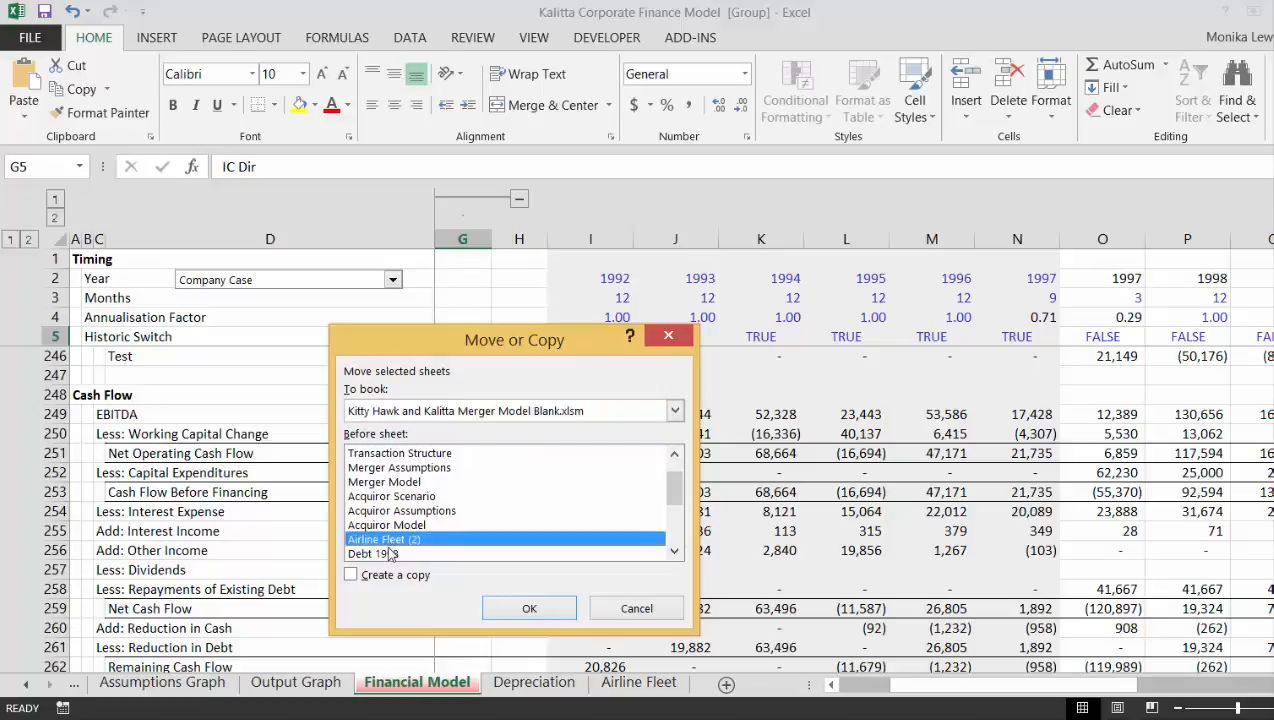
left_click(351, 576)
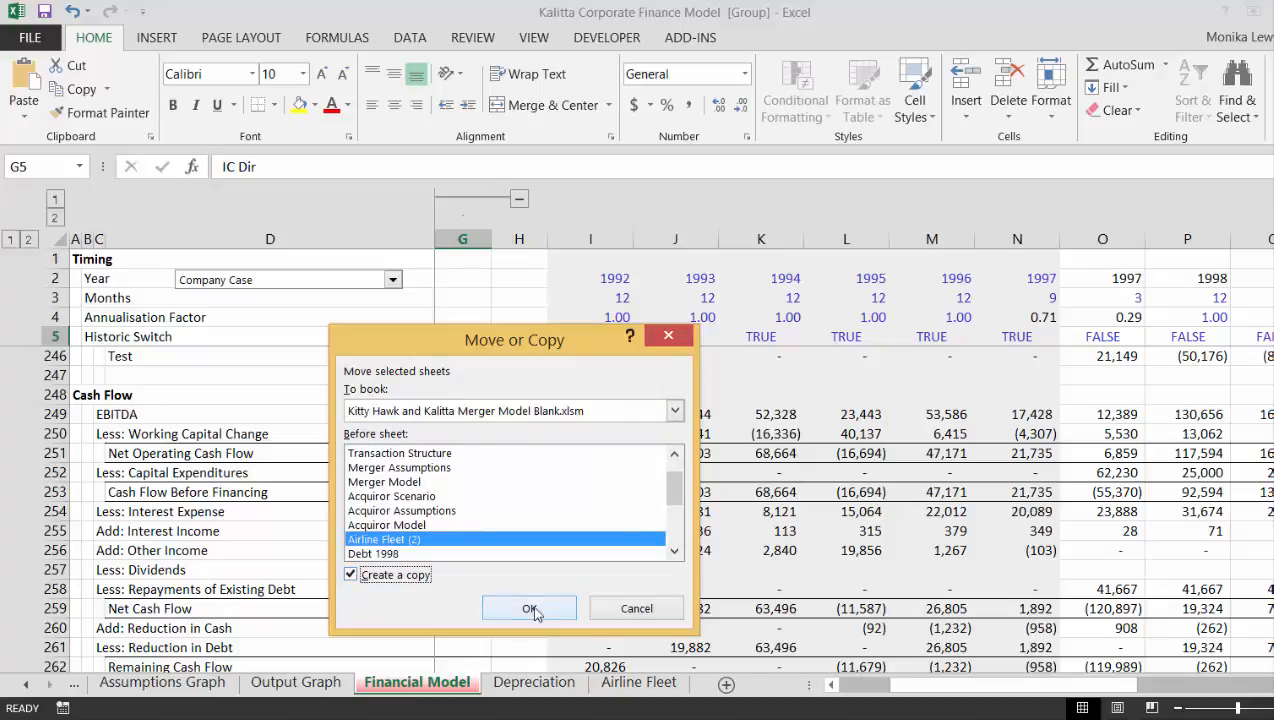
left_click(530, 609)
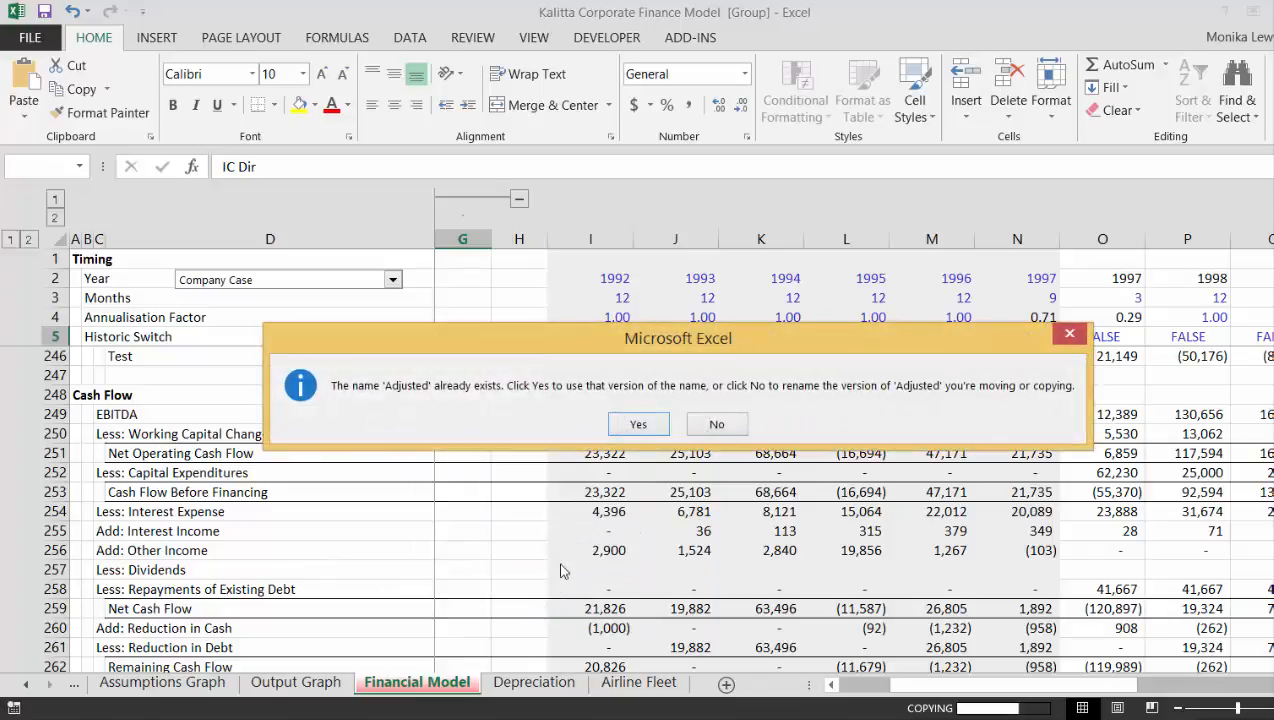
Resolve the name conflicts by renaming the copied Adjusted name to adjuste1 and using the existing versions of all the other names
left_click(717, 425)
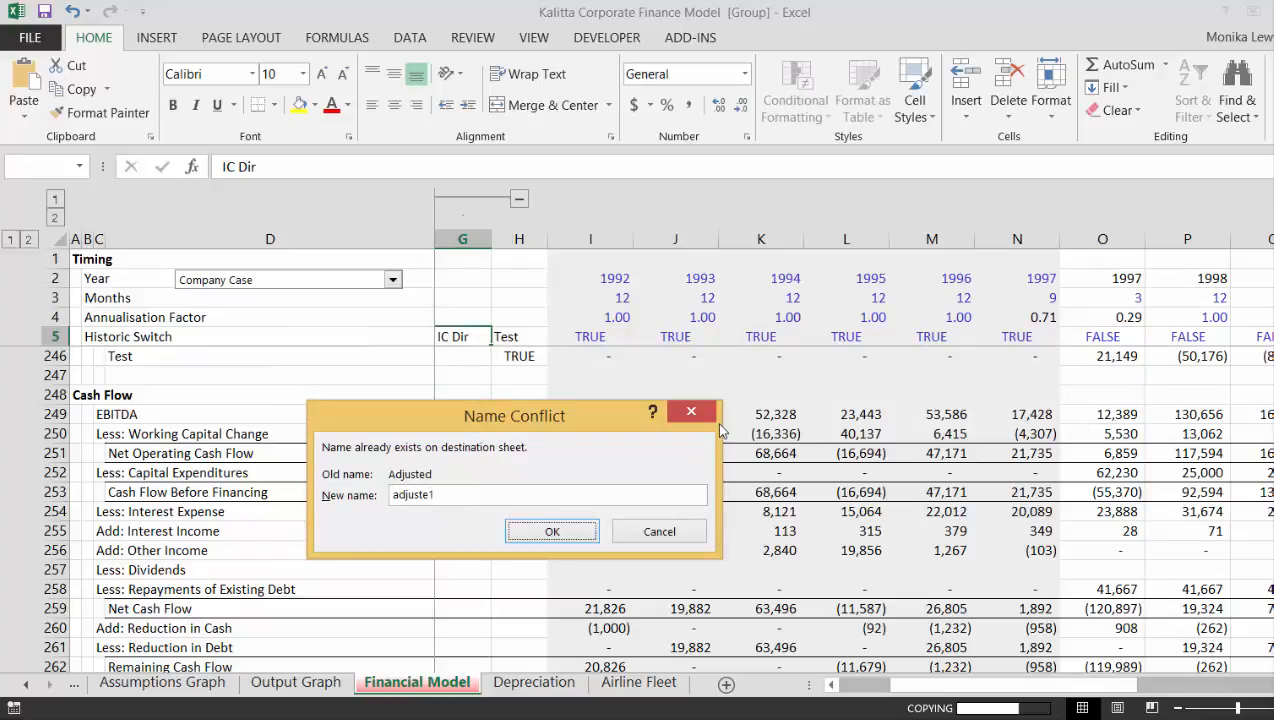
key("Return")
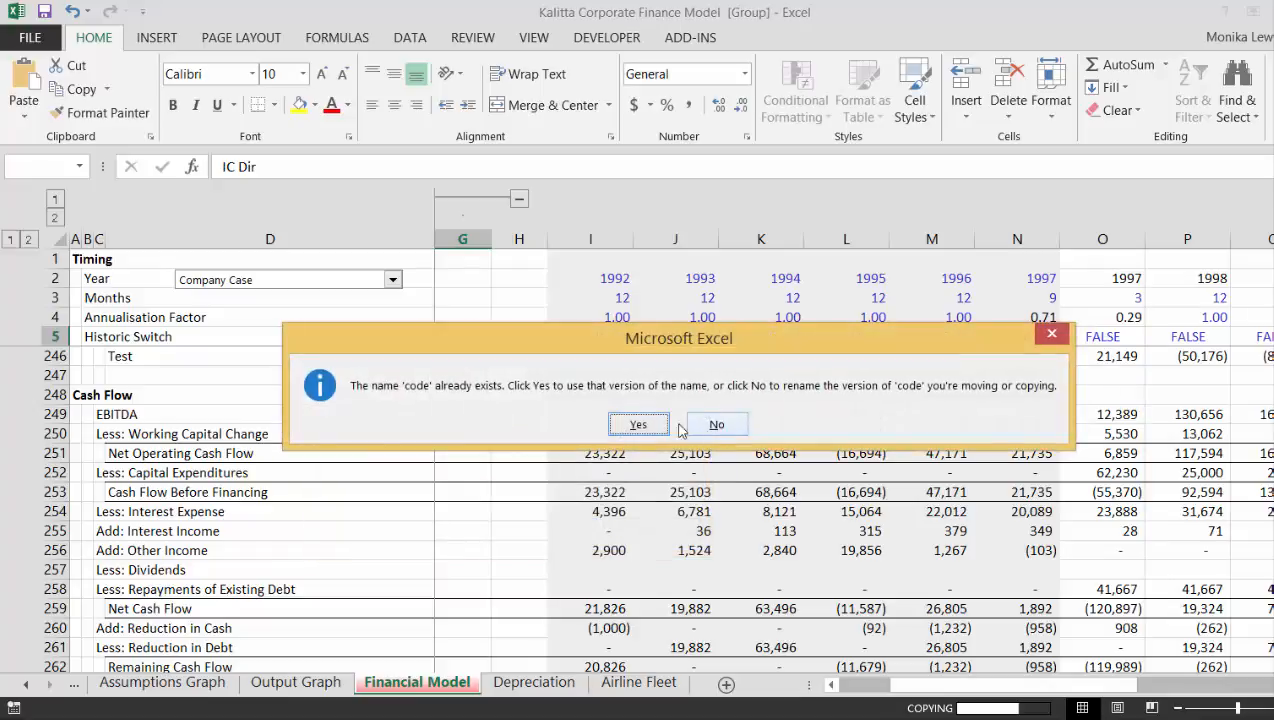
left_click(636, 425)
left_click(636, 425)
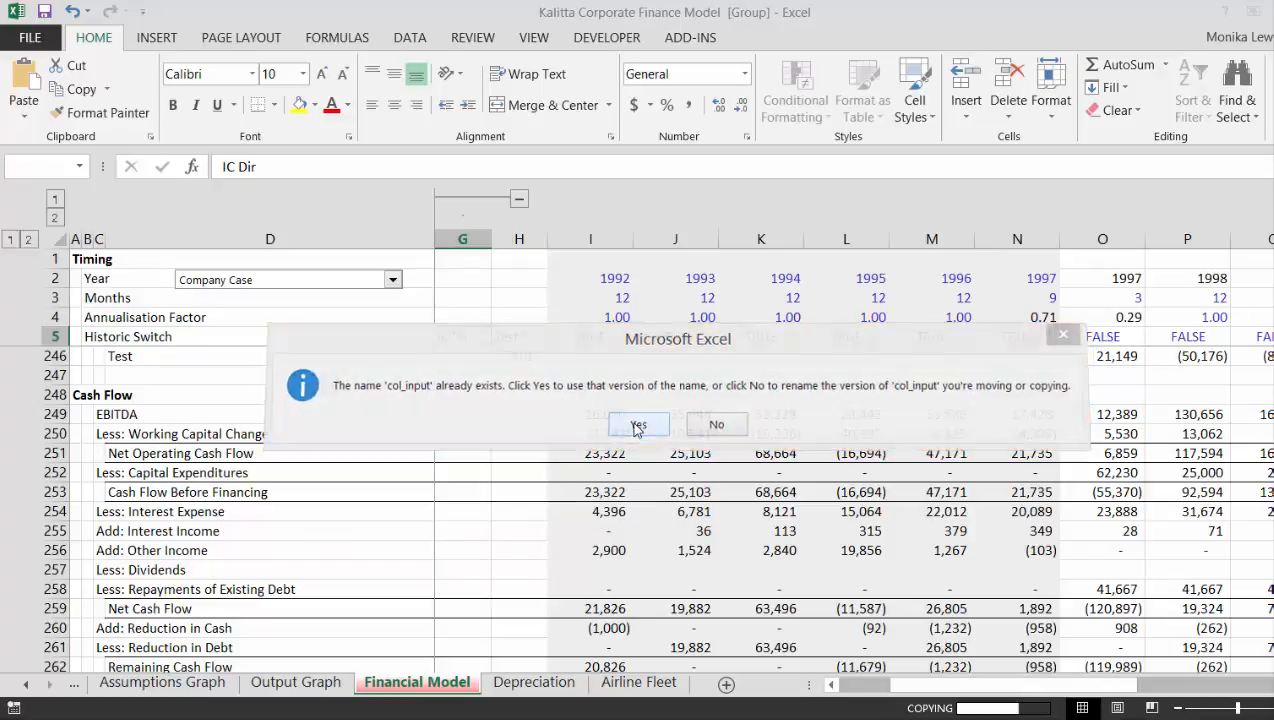
left_click(636, 425)
left_click(636, 425)
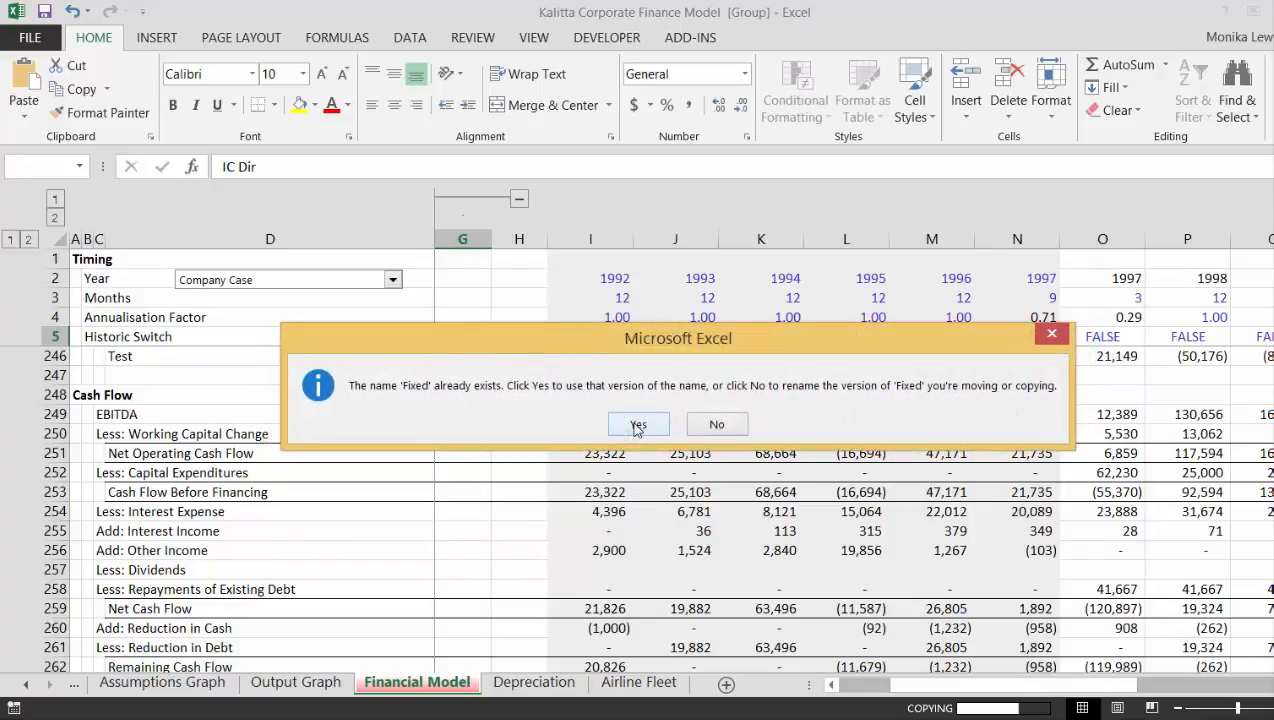
left_click(636, 425)
left_click(636, 425)
left_click(636, 425)
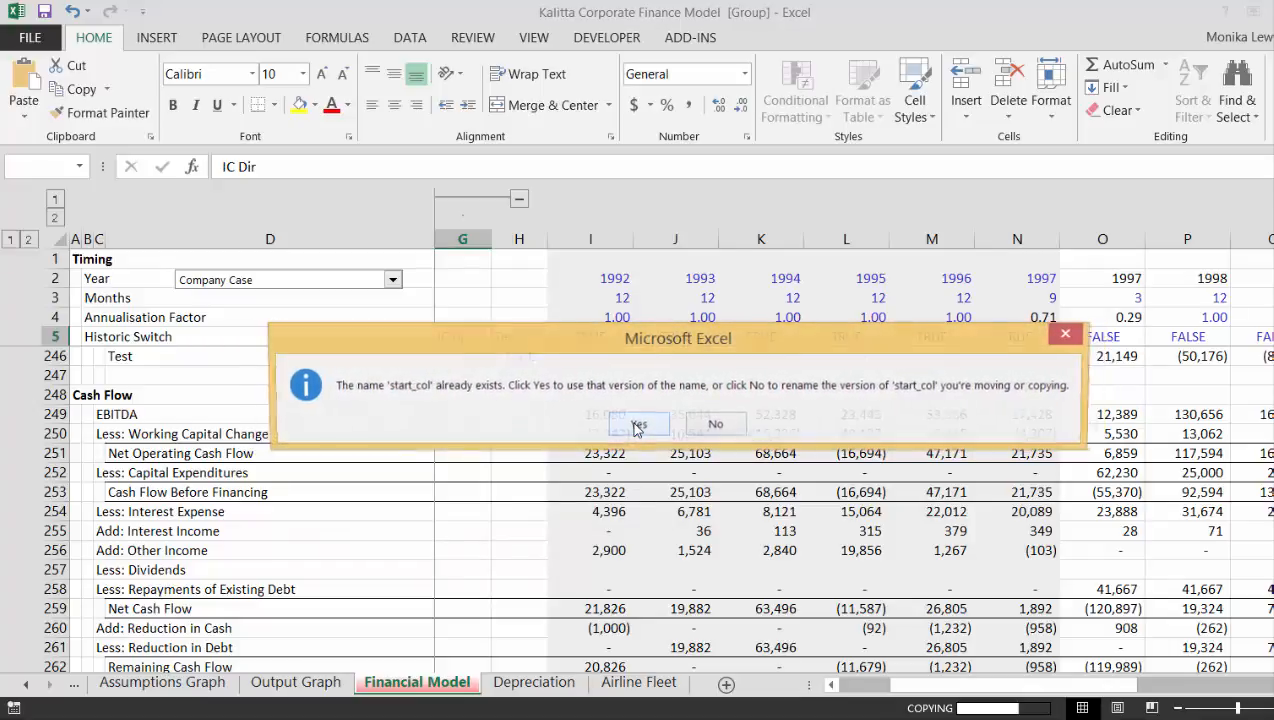
left_click(636, 425)
left_click(636, 425)
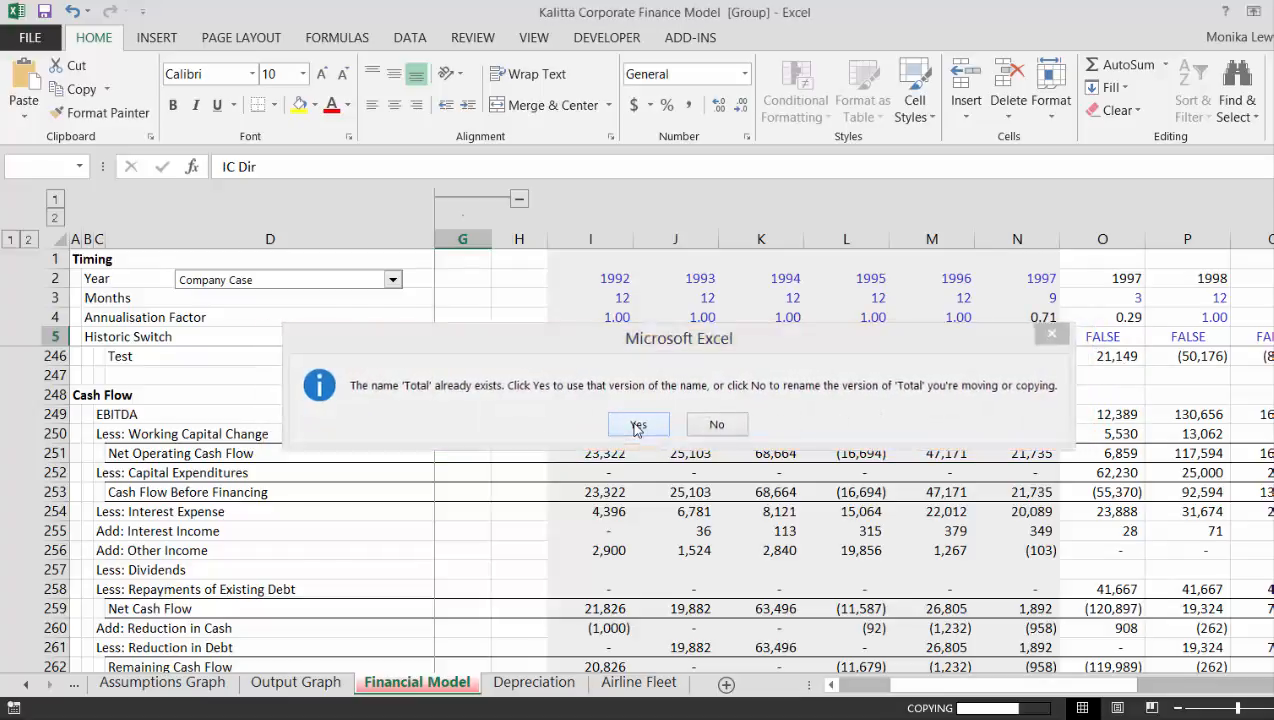
left_click(636, 425)
left_click(636, 425)
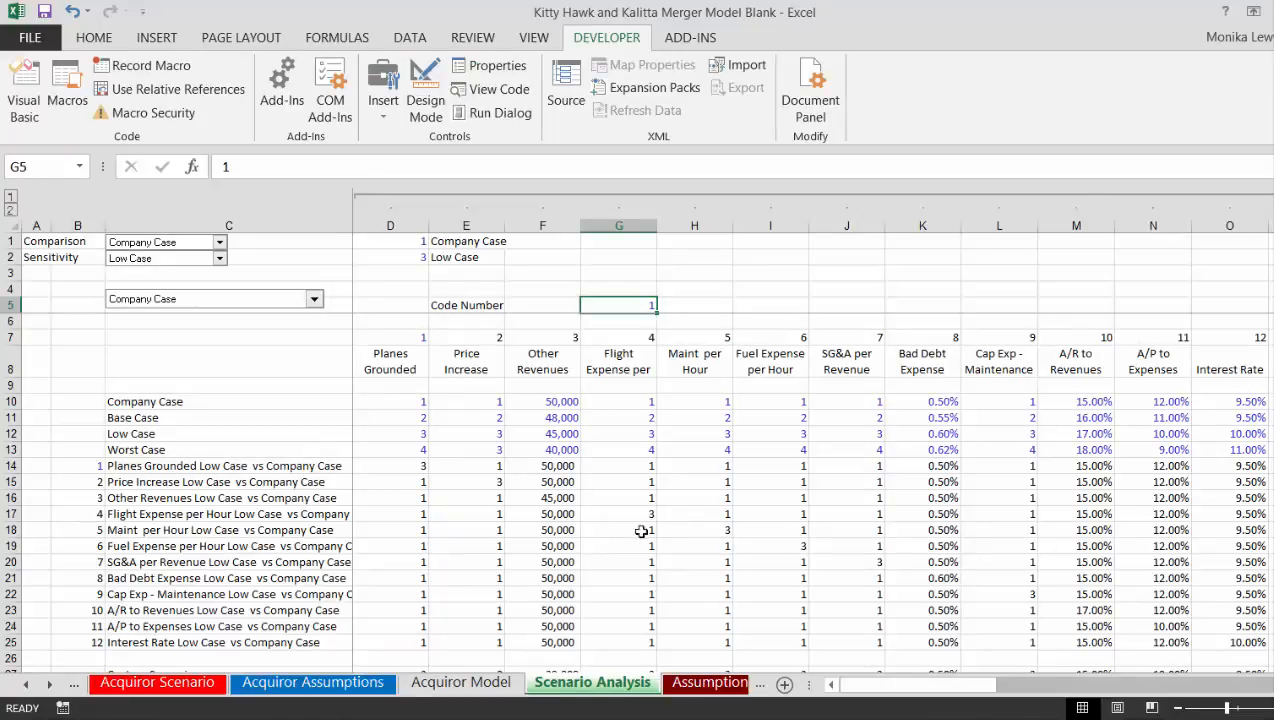
Rename the copied Scenario Analysis sheet to Target Scenario
double_click(561, 688)
type("Ta")
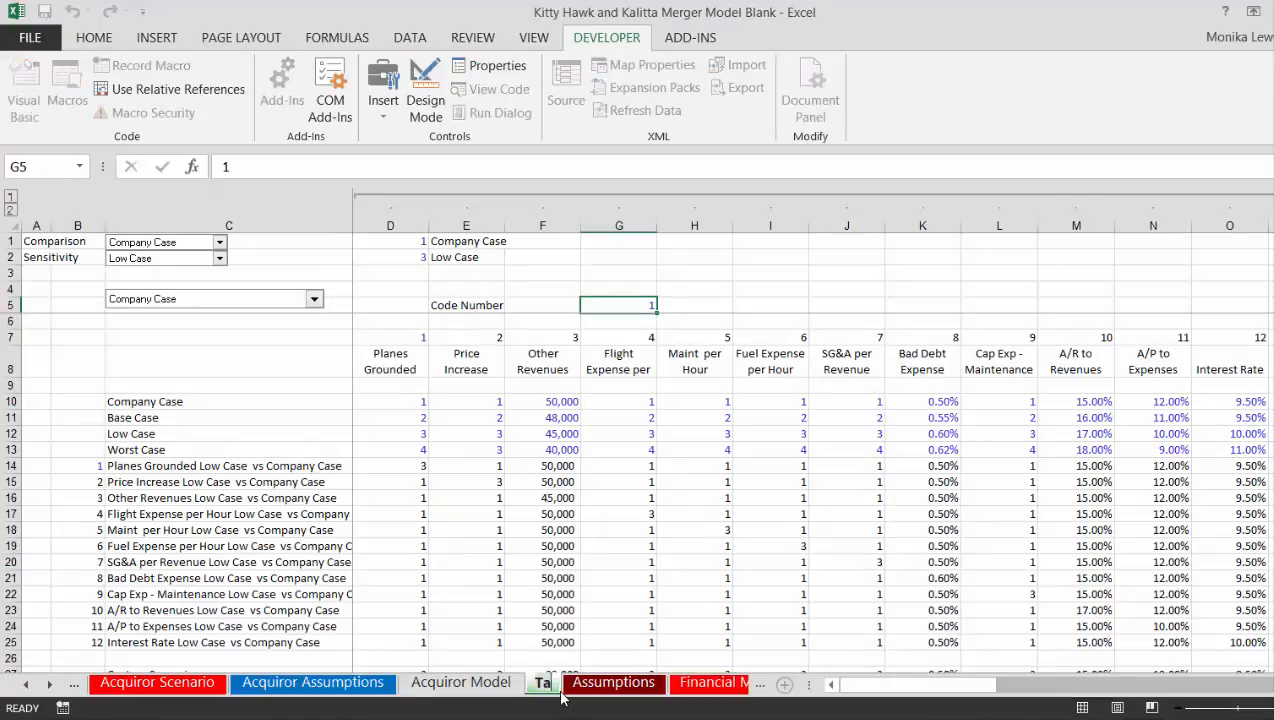
type("rget Sc")
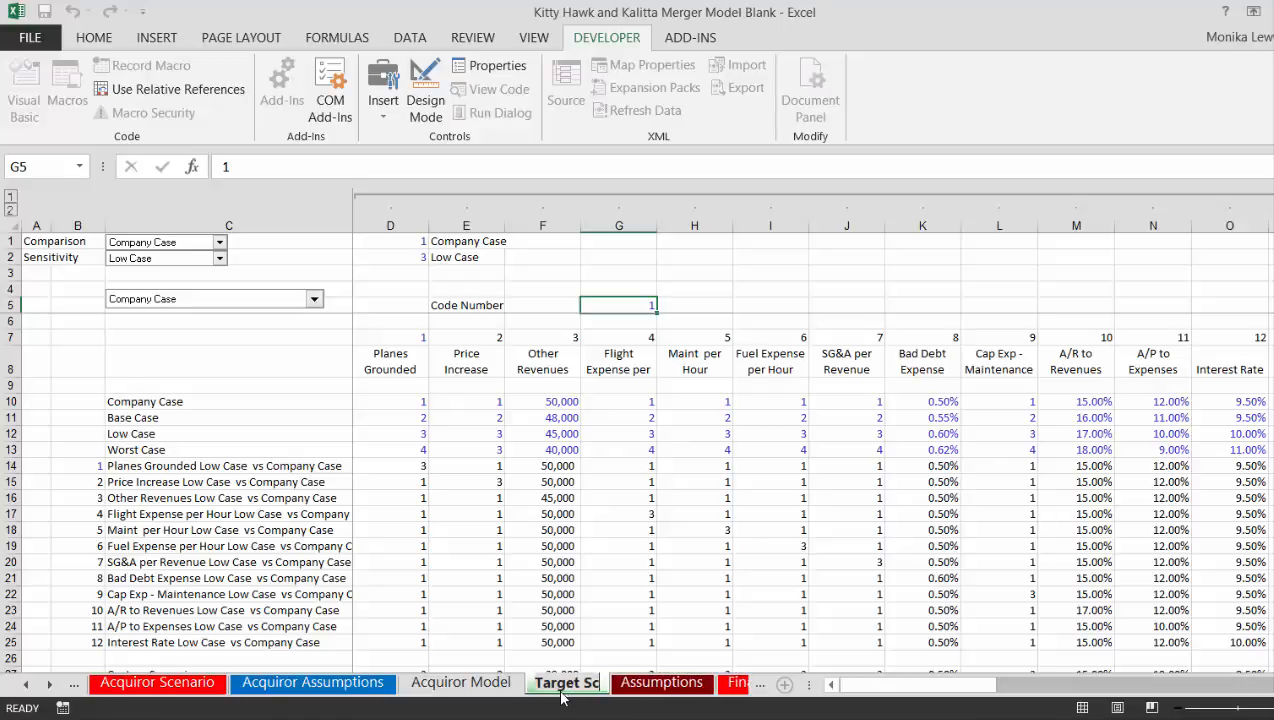
type("enario")
key("Return")
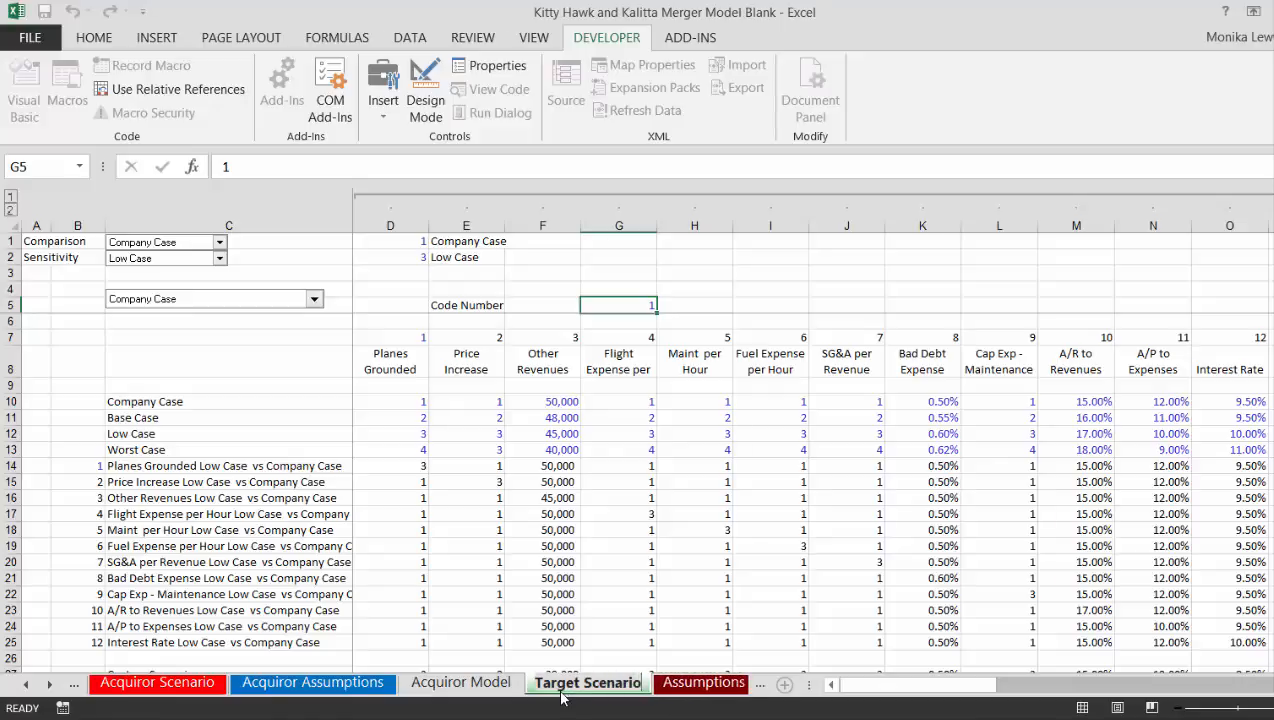
Rename the copied Assumptions sheet to Target Assumptions
left_click(697, 688)
left_click(684, 684)
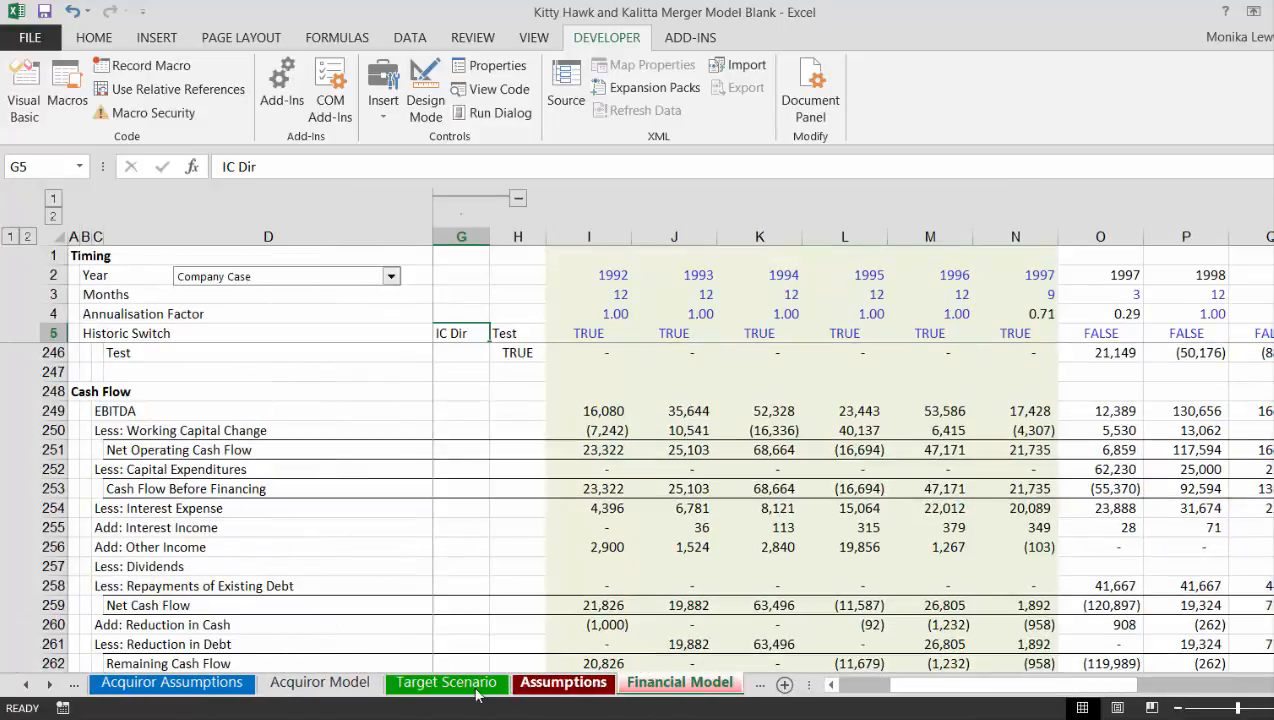
left_click(541, 690)
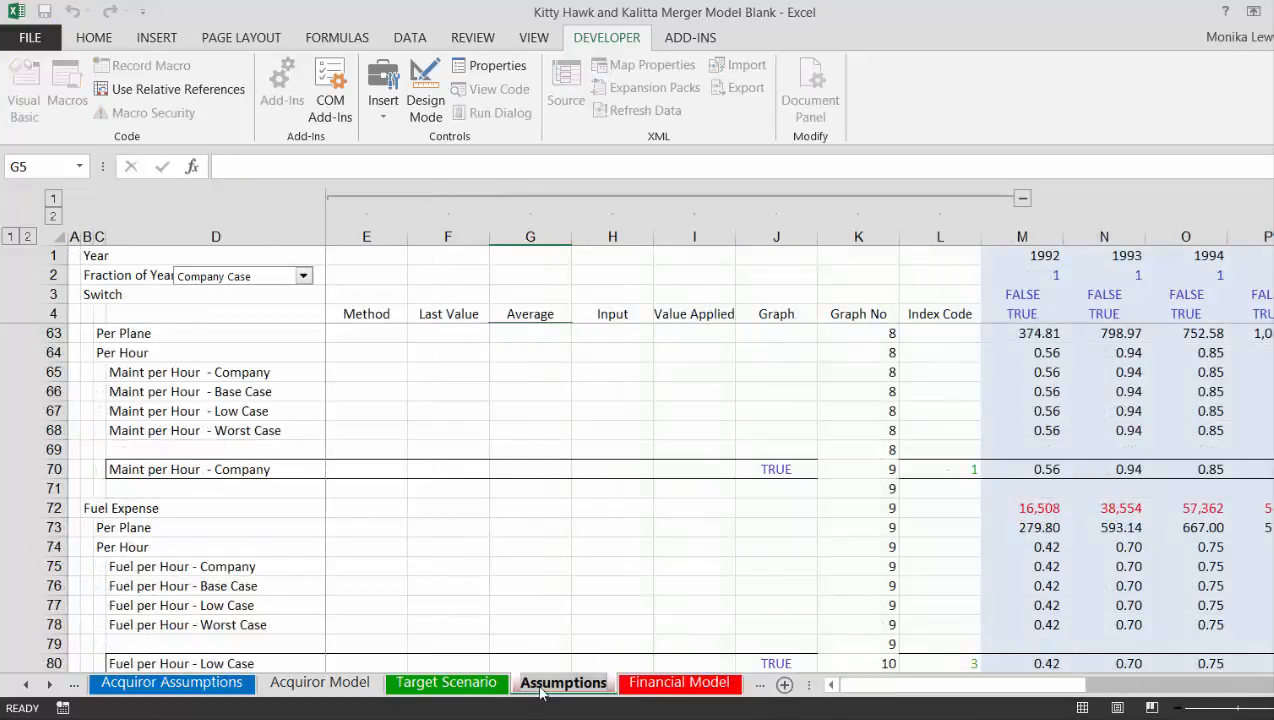
double_click(541, 690)
type("Target")
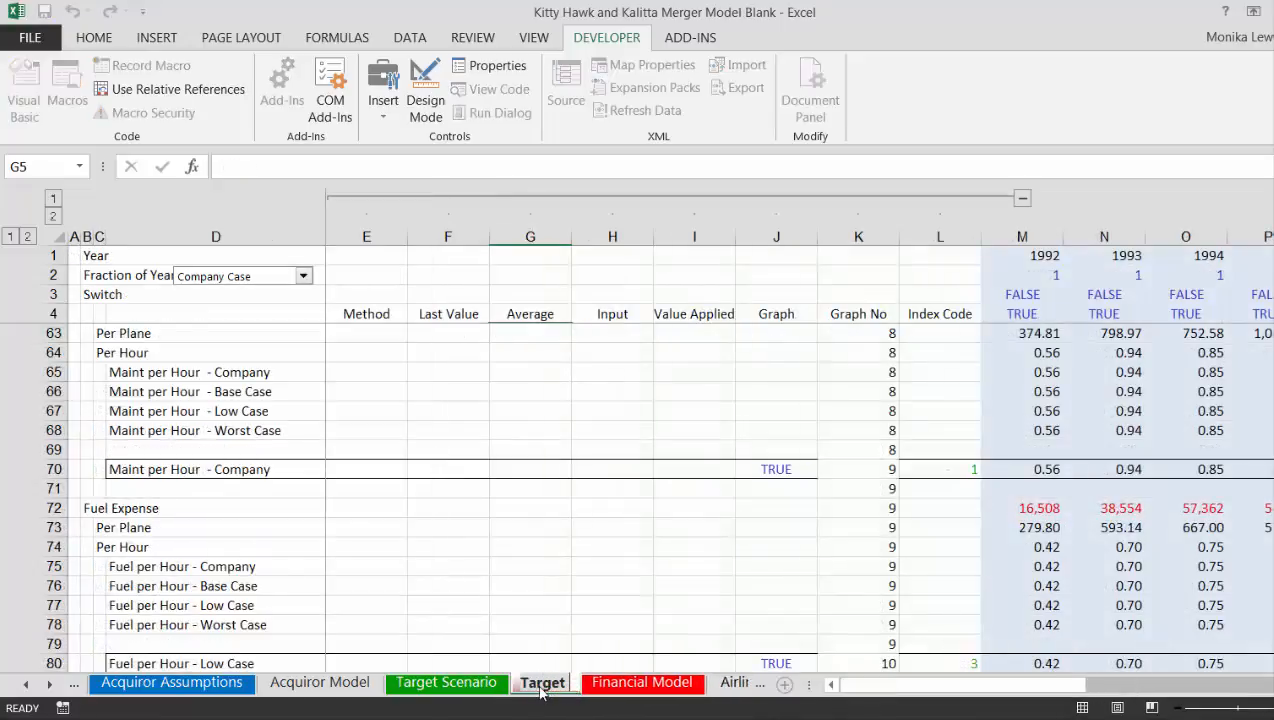
type(" Assumptions")
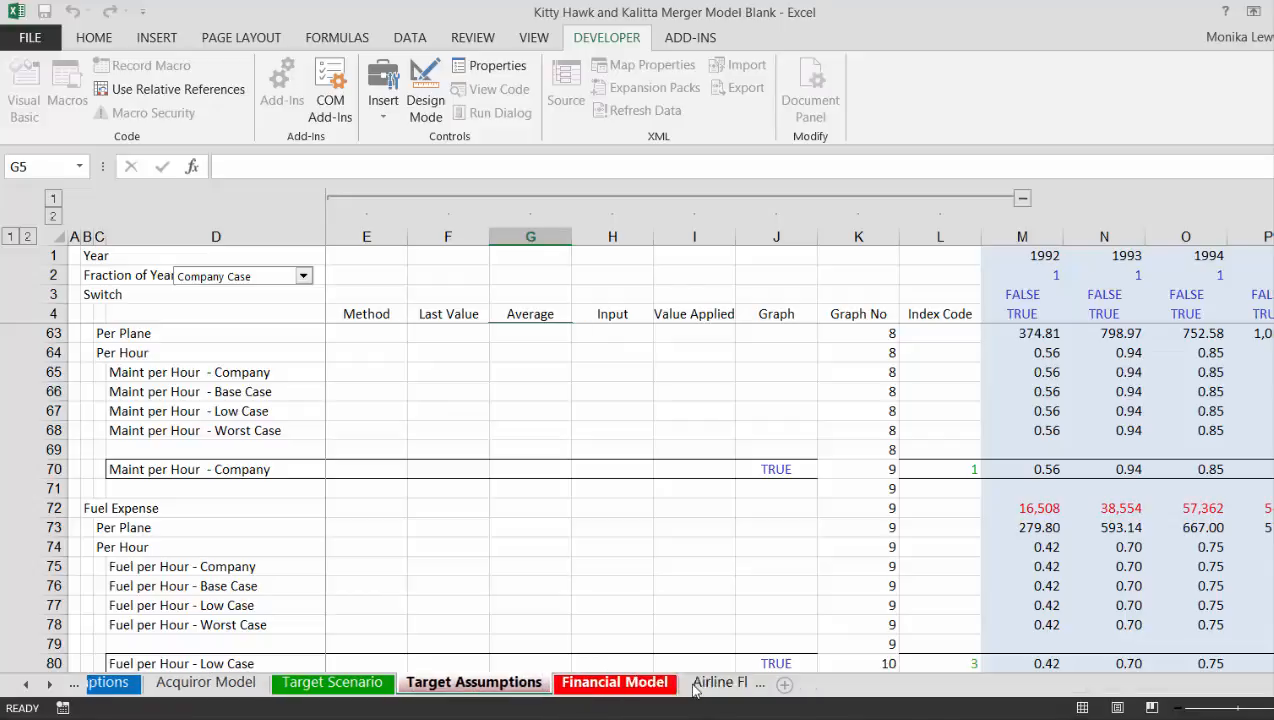
left_click(694, 689)
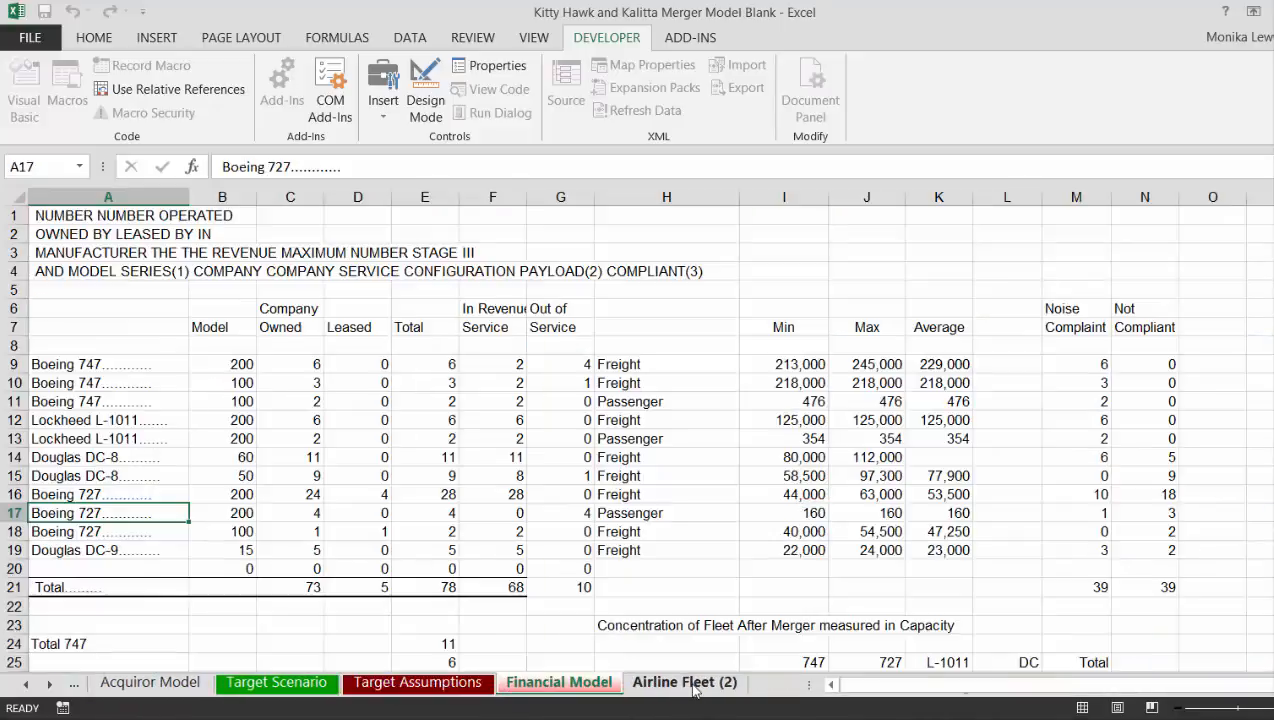
Rename the copied Financial Model sheet to Target Model
left_click(549, 688)
double_click(549, 688)
type("Tar")
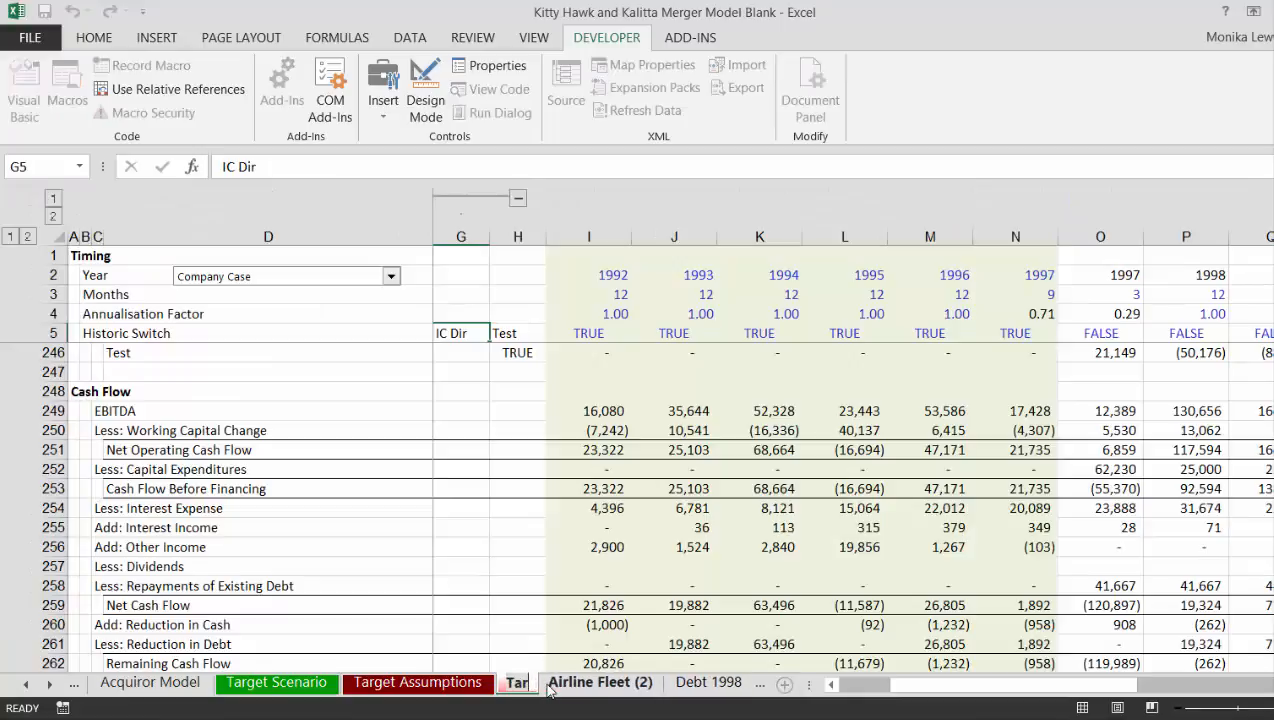
type("get Model")
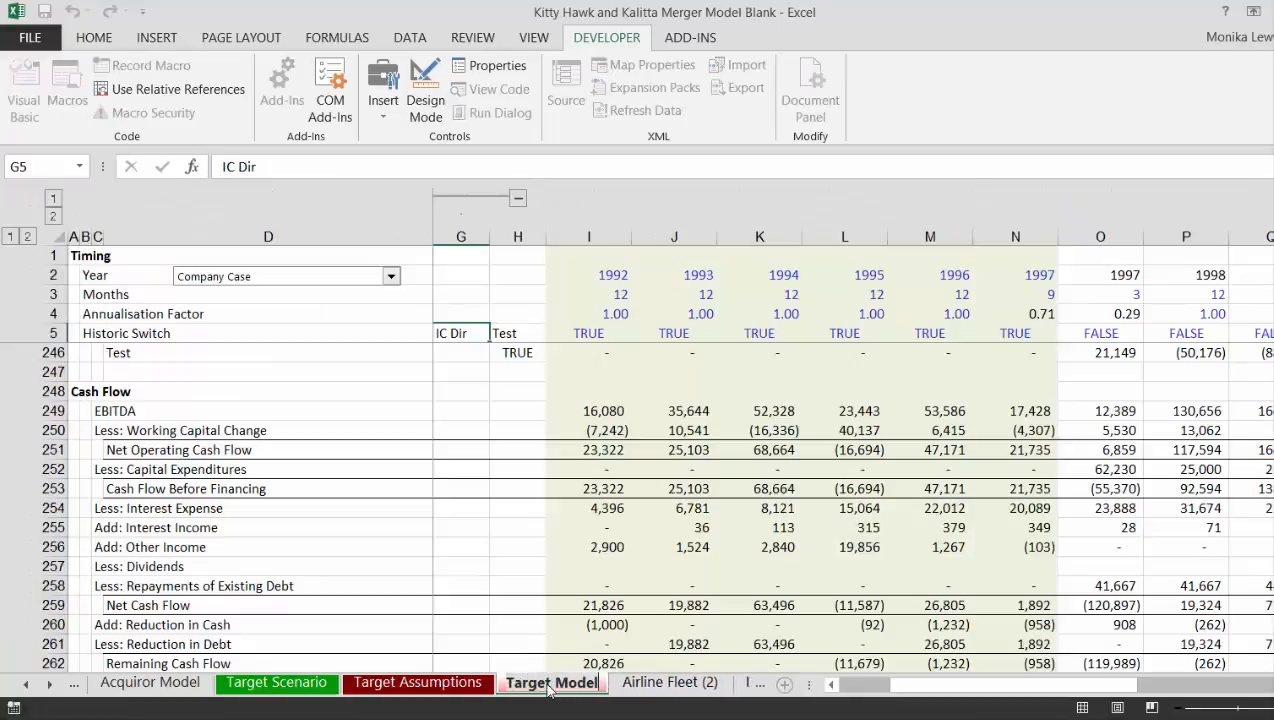
key("Return")
Test the Target Model's scenario selector by switching it to Base Case and back to Company Case
key("Up")
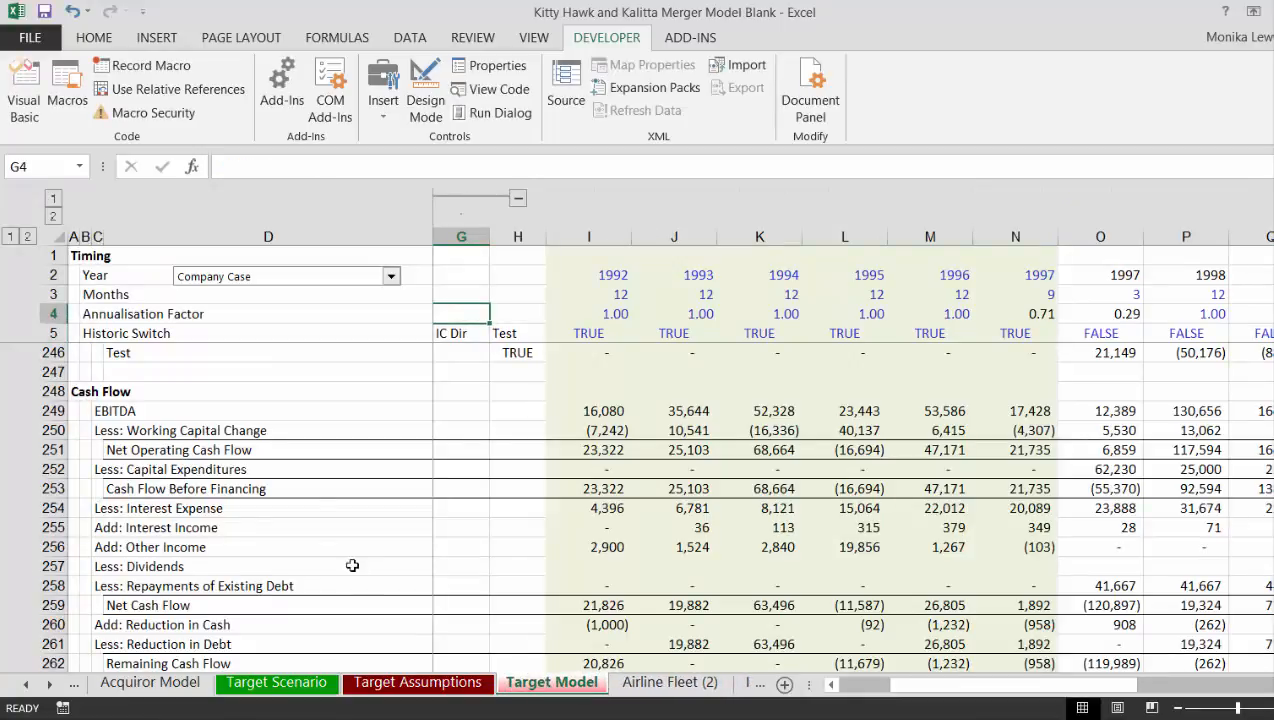
left_click(392, 278)
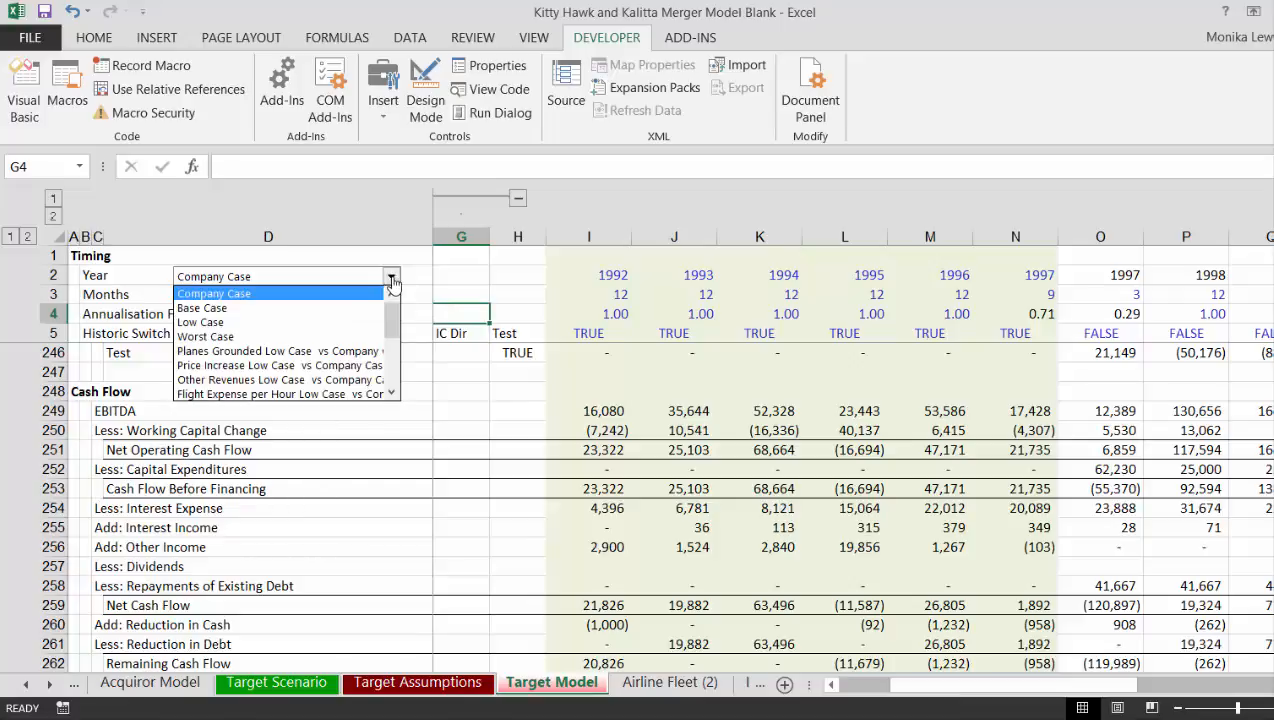
left_click(392, 278)
key("Down")
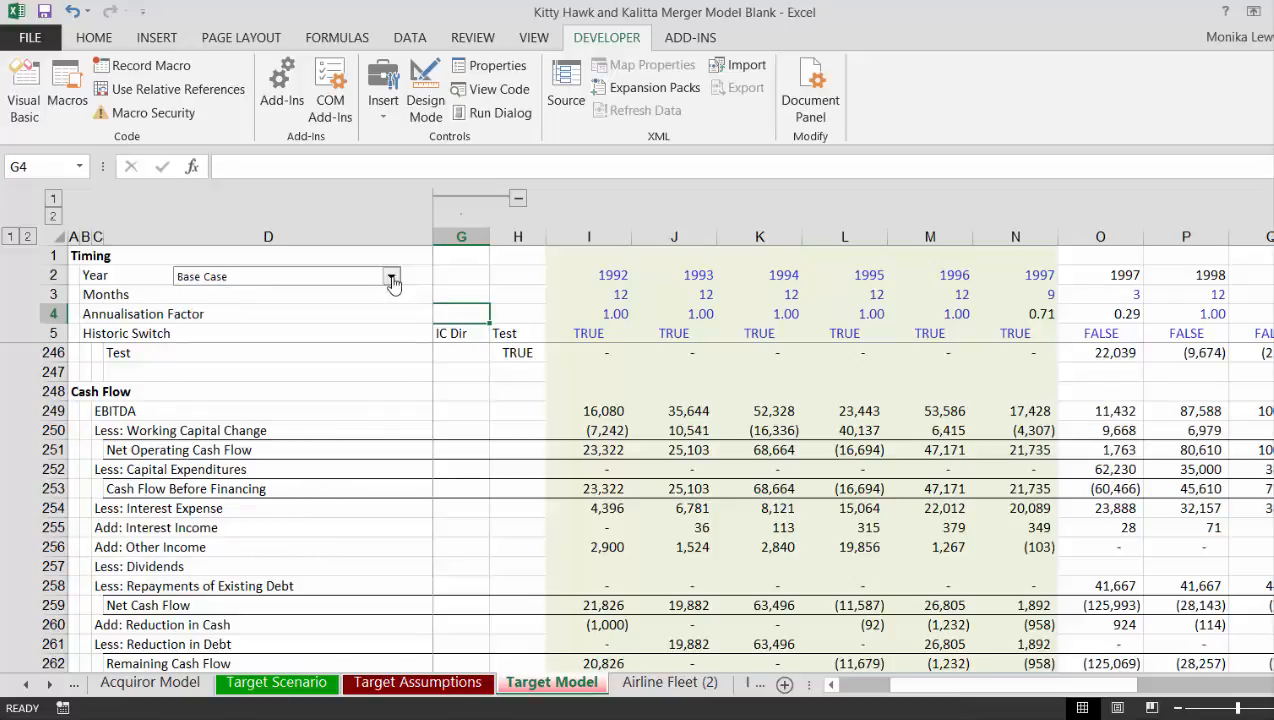
left_click(392, 278)
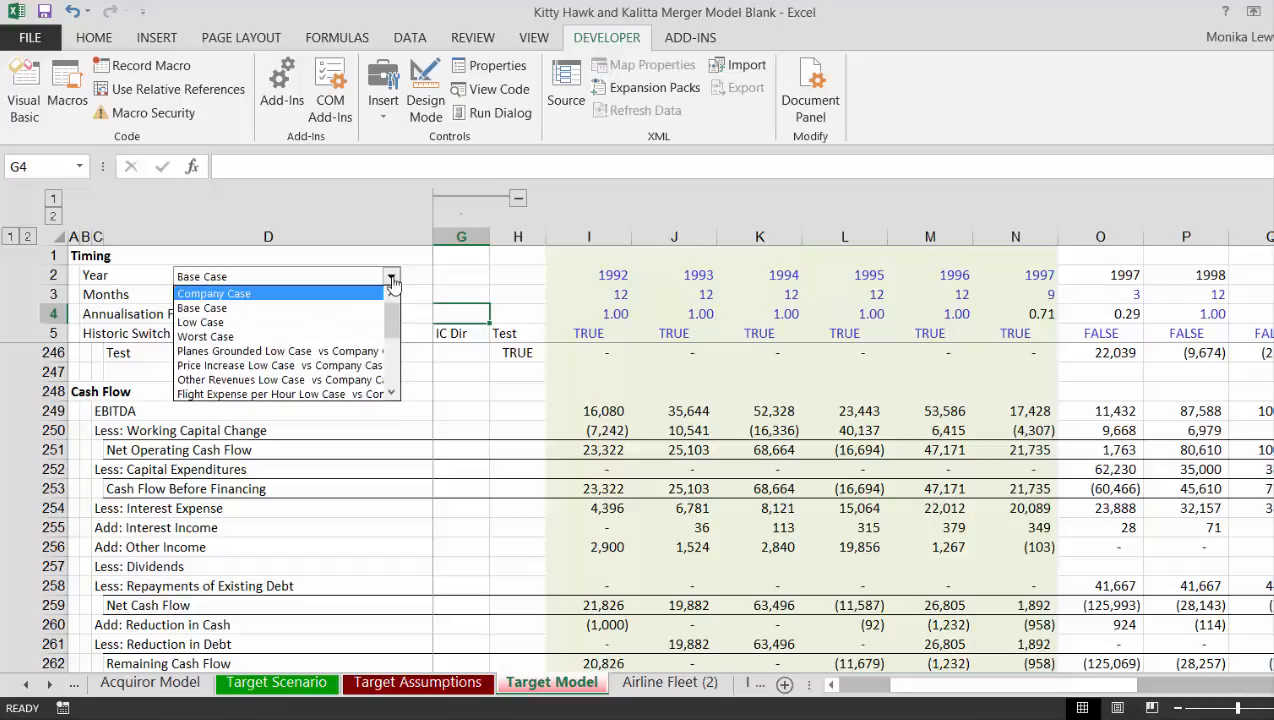
key("Return")
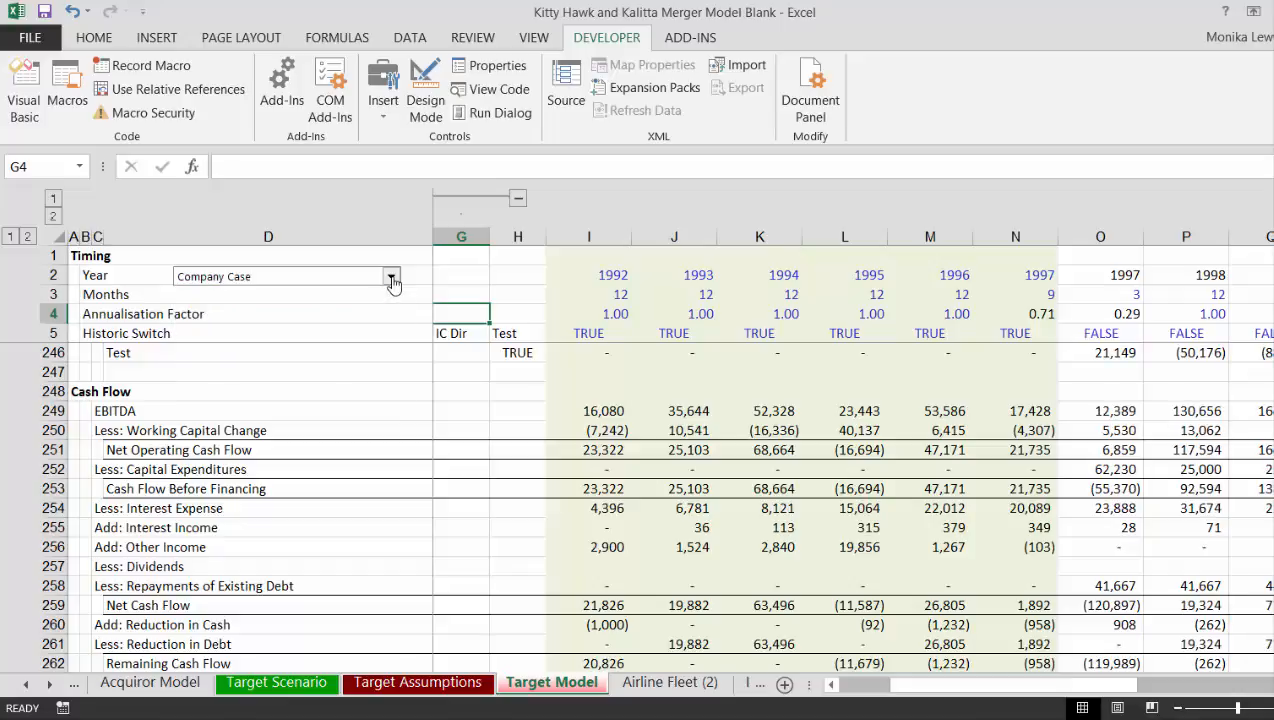
Look through the target, acquiror, merger and transaction sheets back to Notes, checking for broken references
key("ctrl+Page_Up")
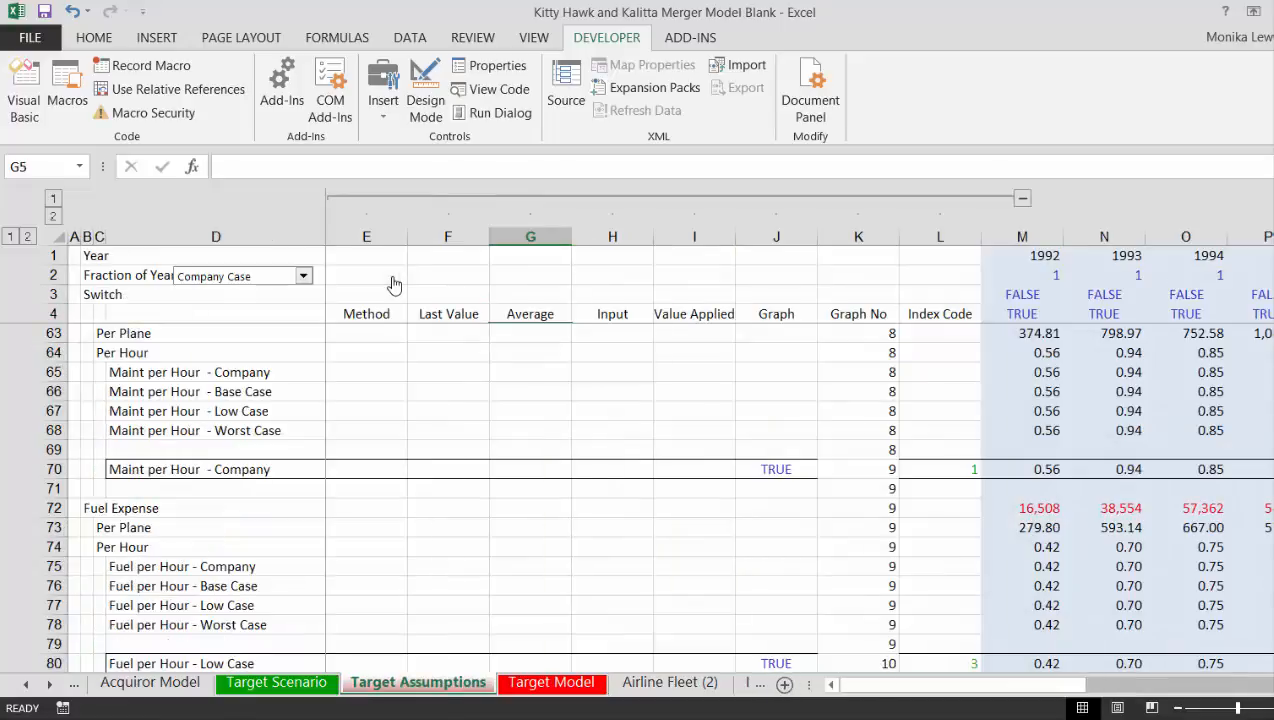
key("ctrl+Page_Up")
key("ctrl+Page_Up")
key("ctrl+Page_Up")
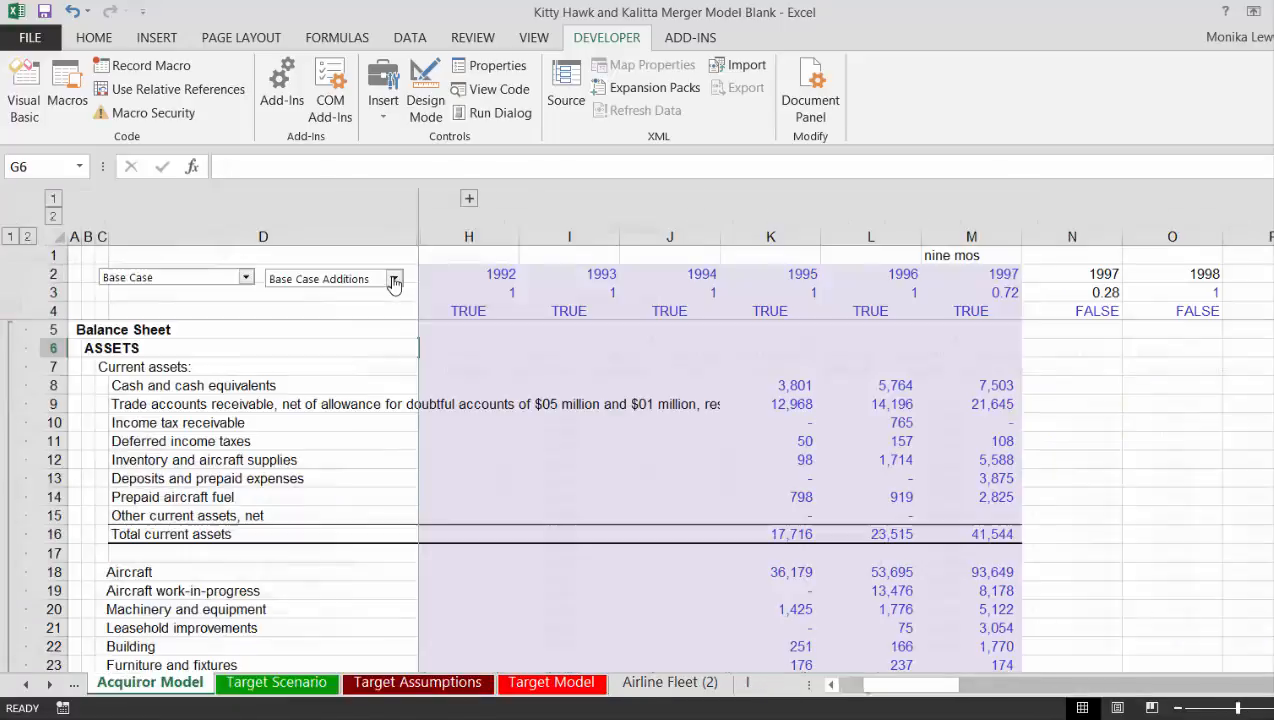
key("ctrl+Page_Up")
key("ctrl+Page_Up")
key("ctrl+Page_Up")
key("ctrl+Page_Up")
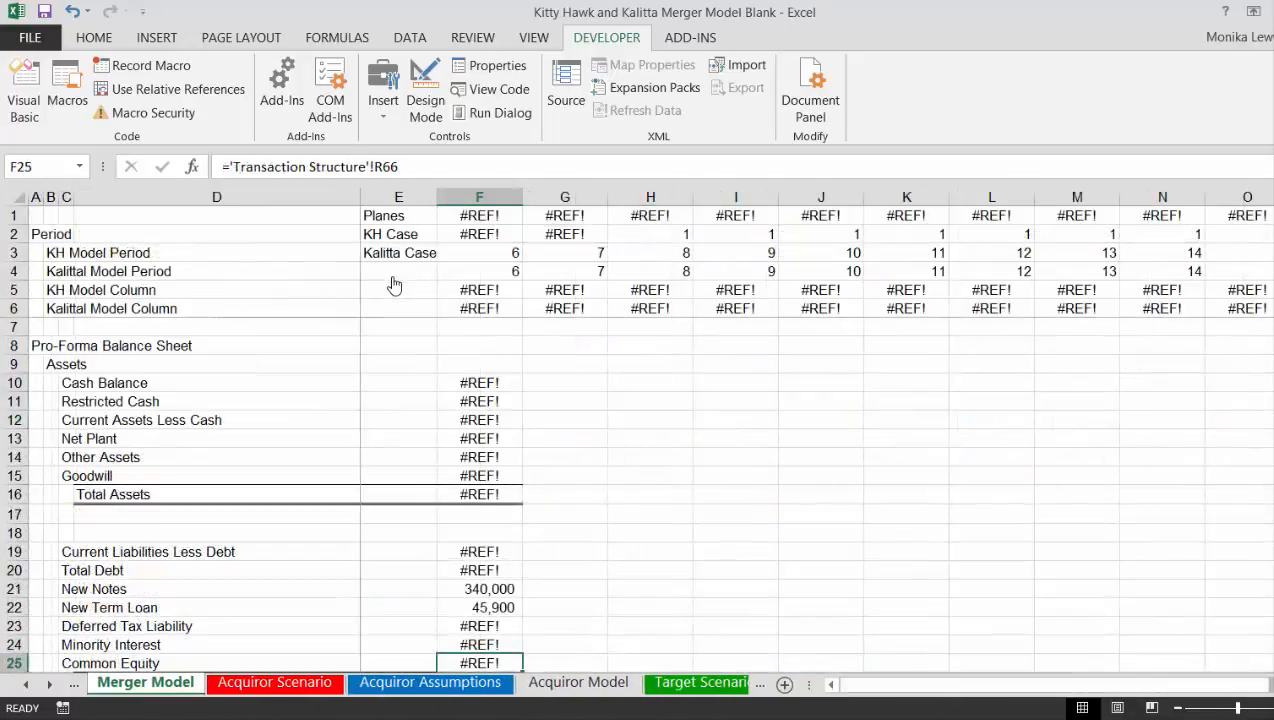
key("ctrl+Page_Up")
key("ctrl+Page_Up")
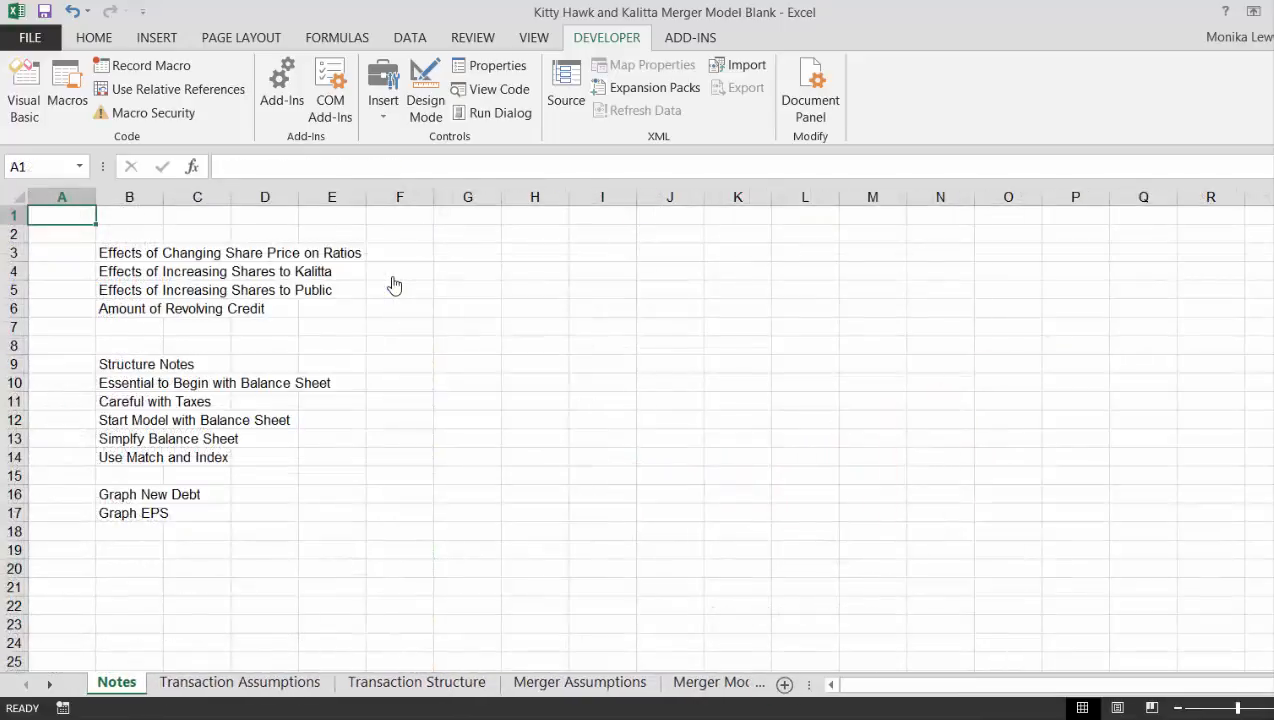
key("ctrl+Page_Down")
key("ctrl+Page_Down")
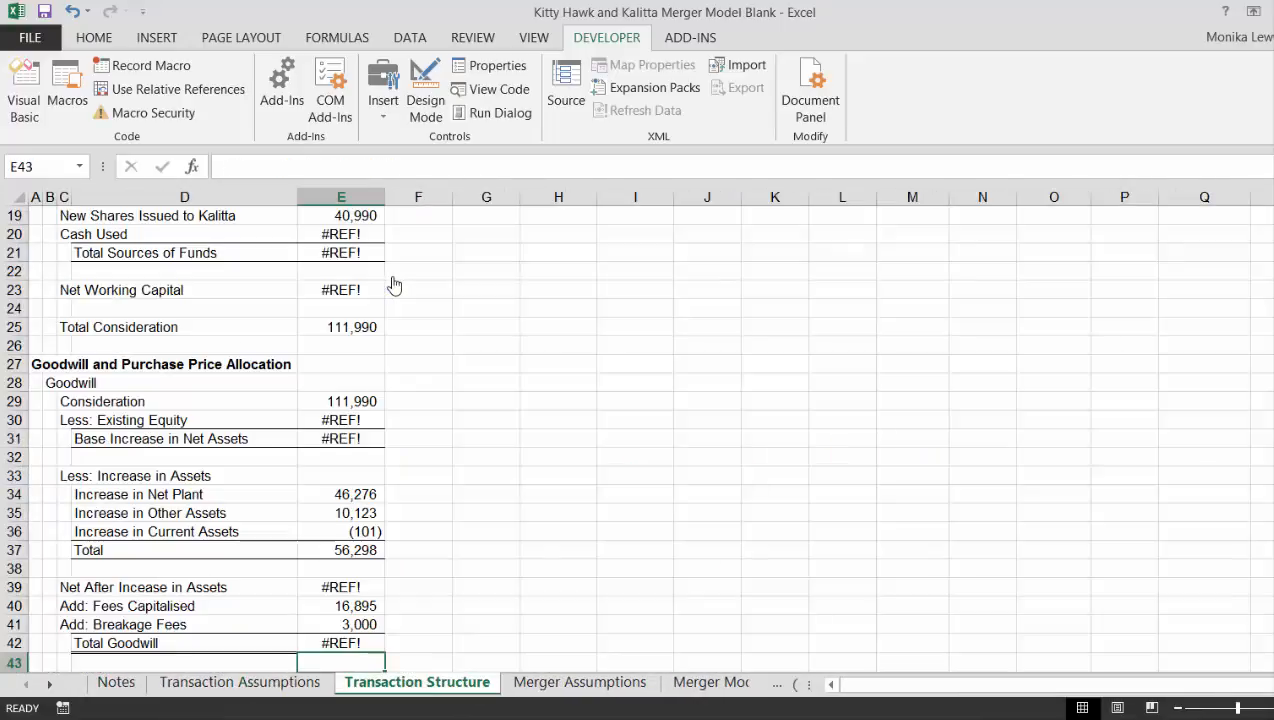
Examine the KH and Kalitta model periods and their column lookups on the Transaction Assumptions sheet
key("ctrl+Page_Up")
key("Up")
key("Up")
key("Up")
key("Up")
key("Up")
key("Up")
key("Up")
key("Up")
key("Up")
key("Up")
key("Up")
key("Up")
key("Up")
key("Up")
key("Up")
key("Up")
key("Up")
key("Up")
key("Up")
key("Up")
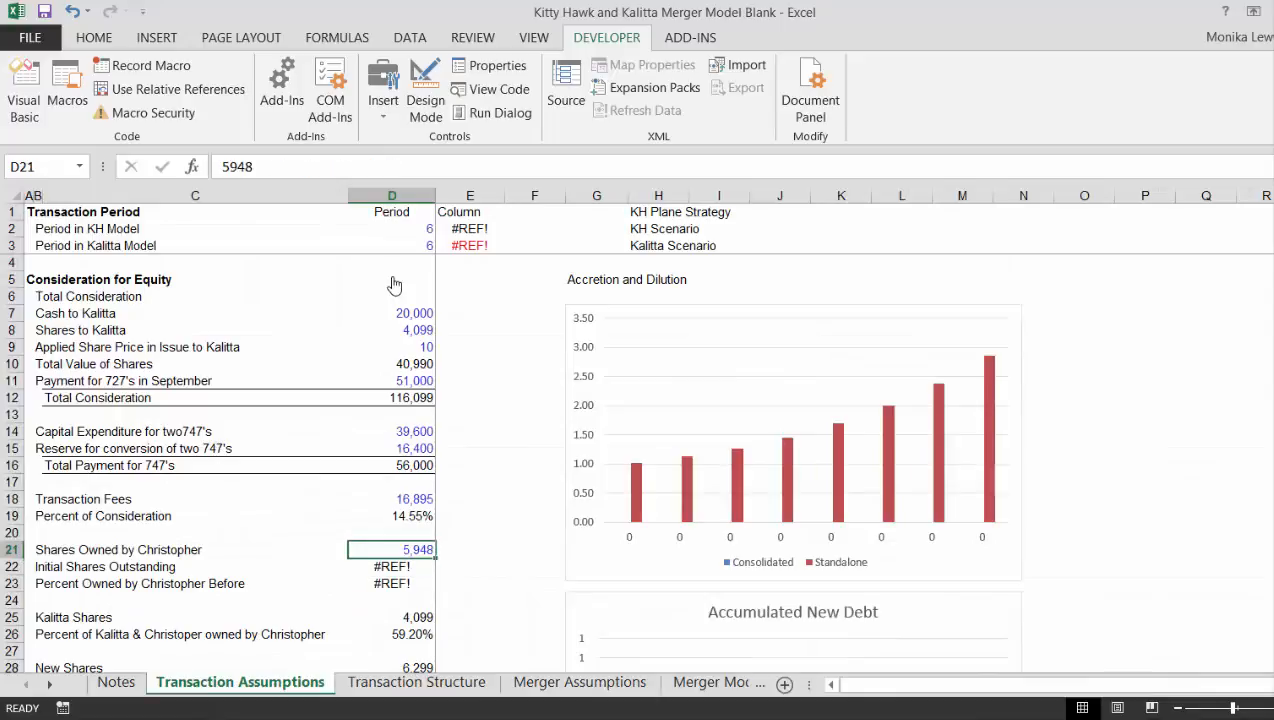
key("Down")
key("Down")
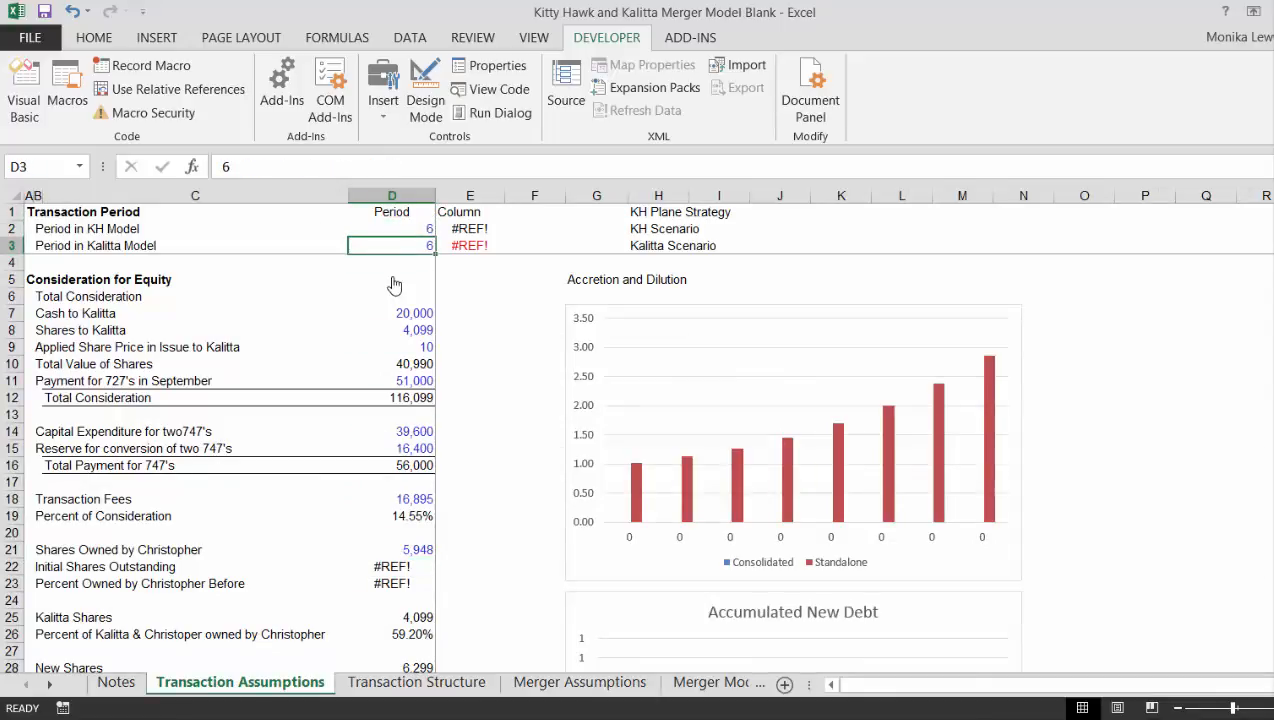
key("Up")
key("Right")
type("=")
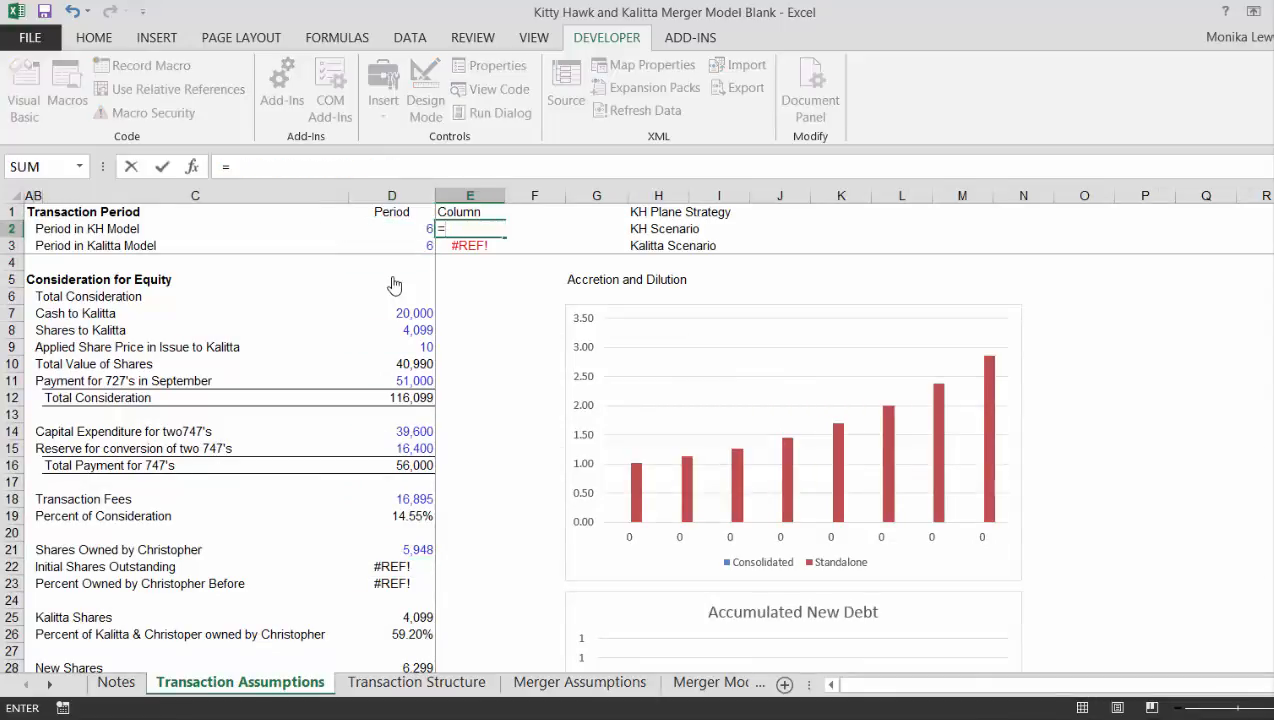
type("ma")
key("Tab")
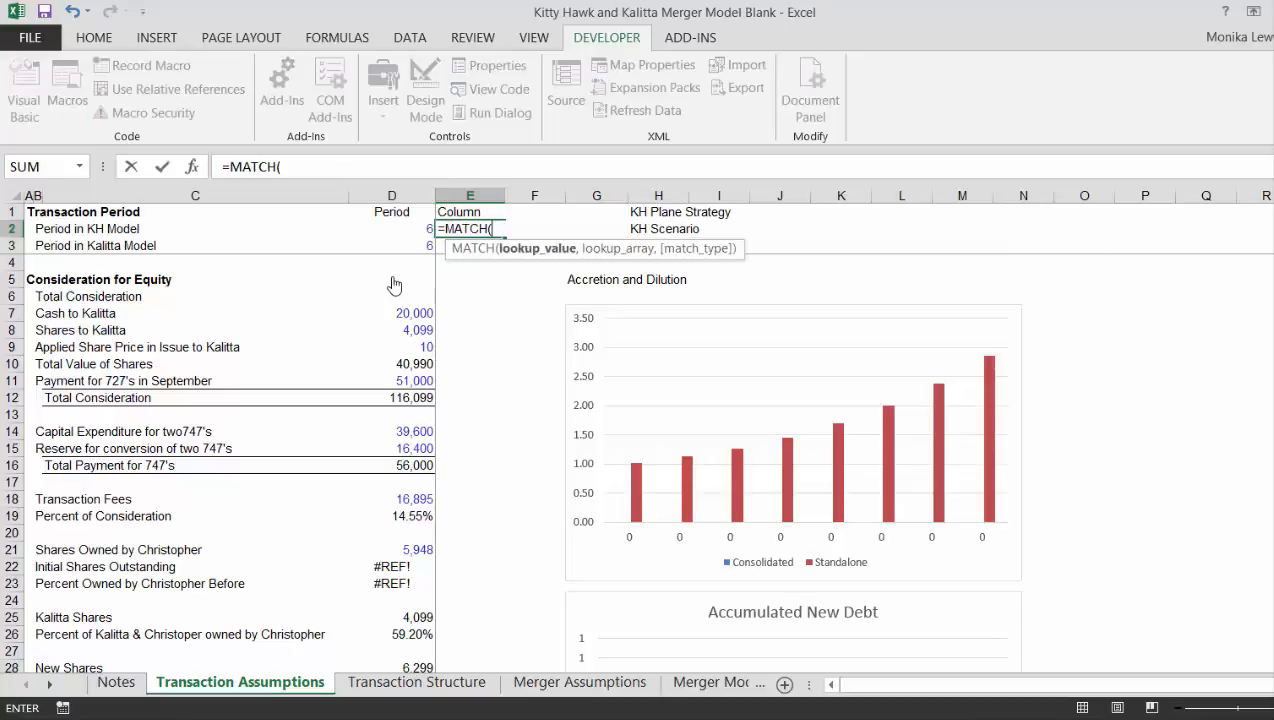
key("Left")
type(",")
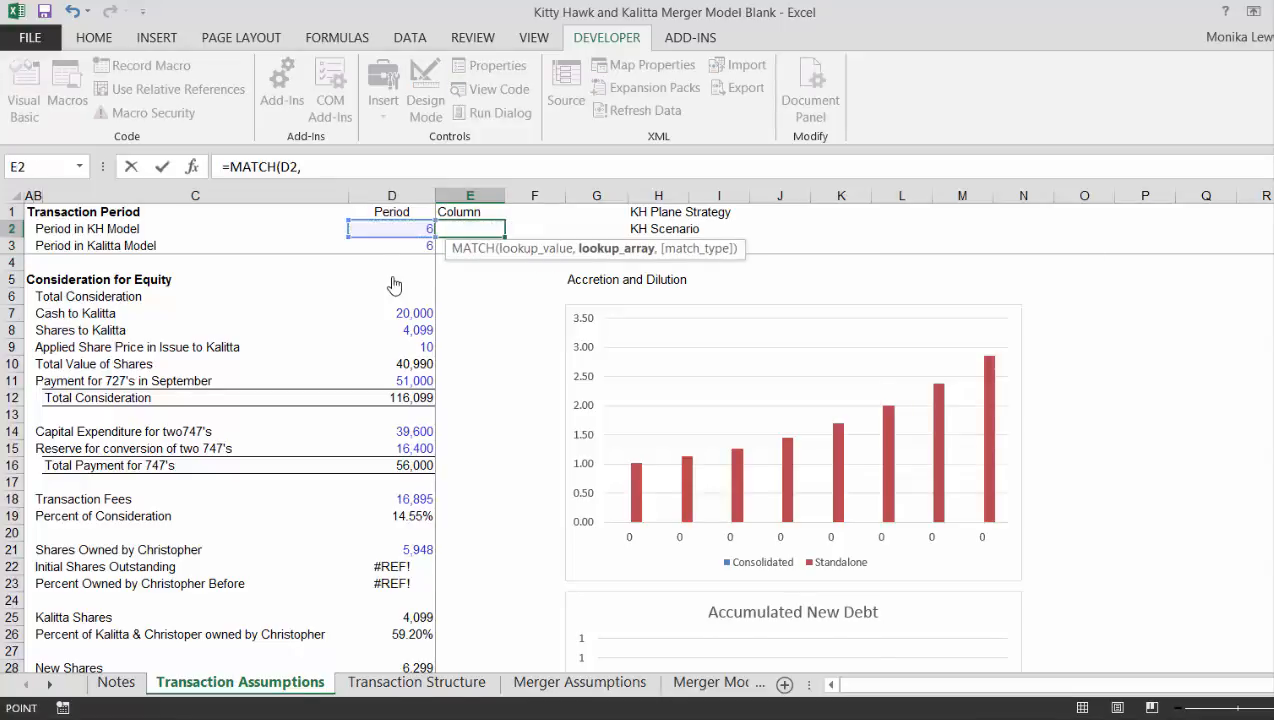
key("ctrl+Page_Down")
key("ctrl+Page_Up")
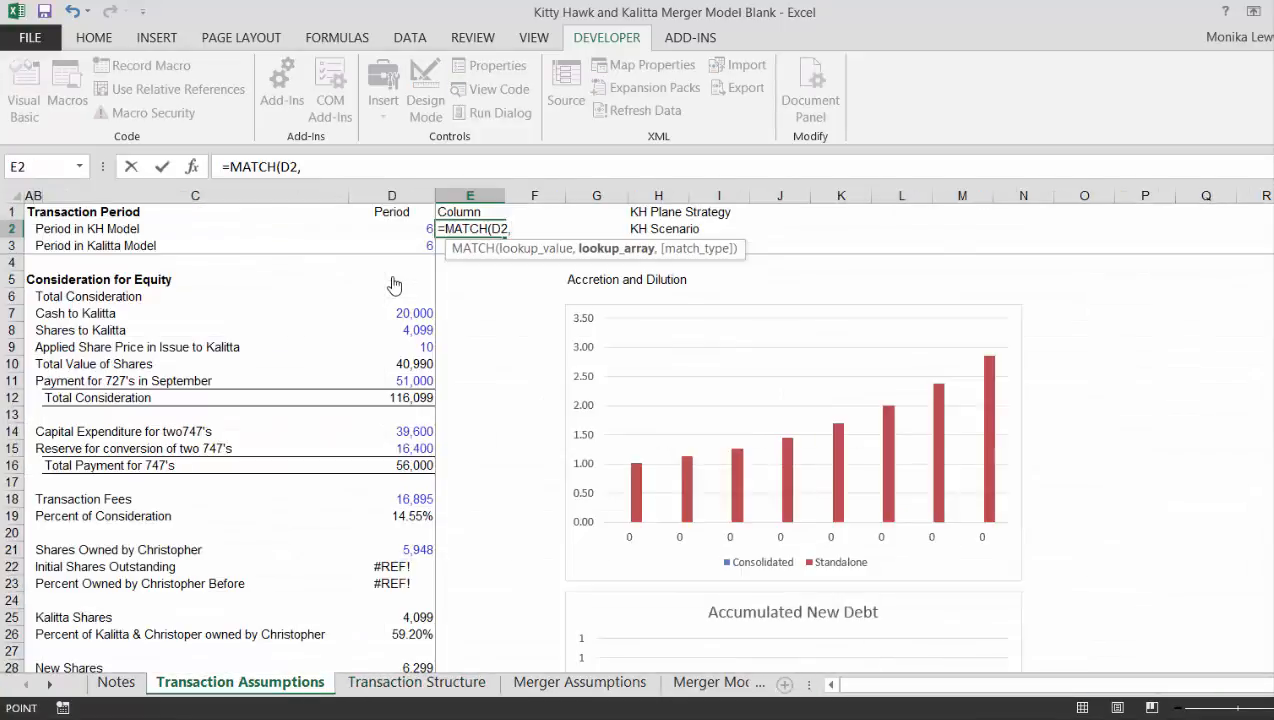
key("ctrl+Page_Down")
key("ctrl+Page_Down")
key("ctrl+Page_Down")
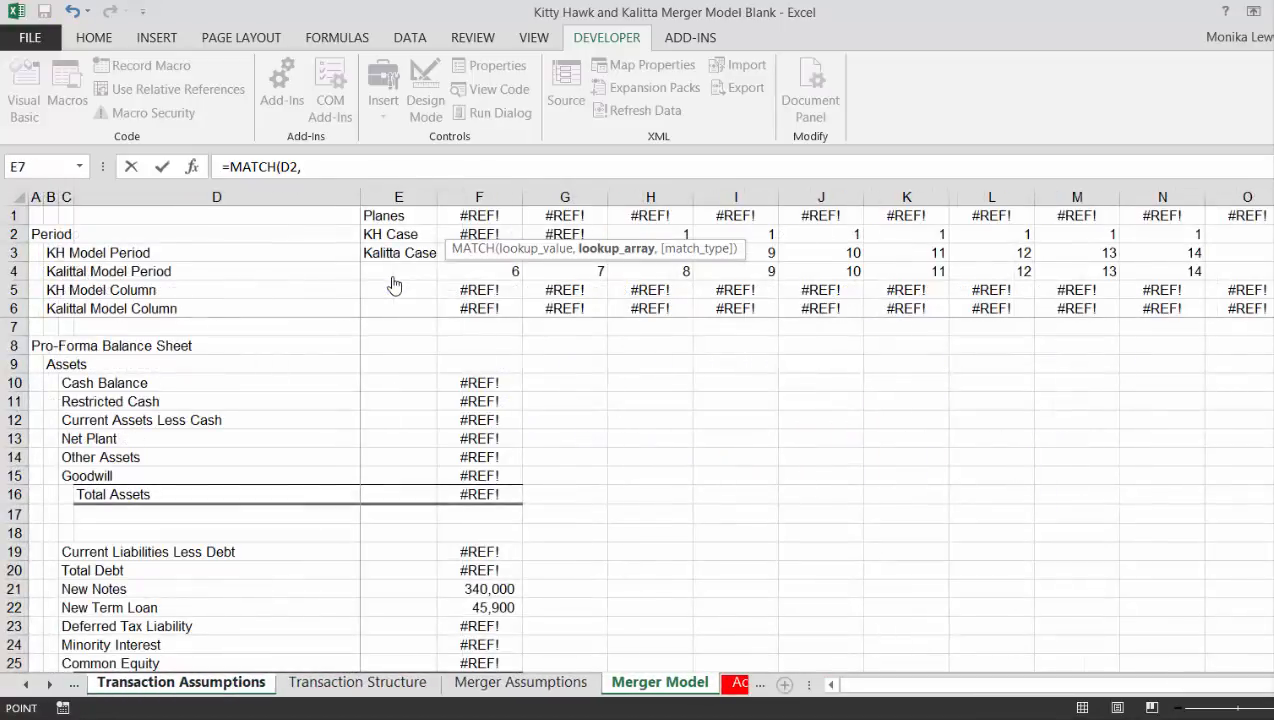
key("ctrl+Page_Down")
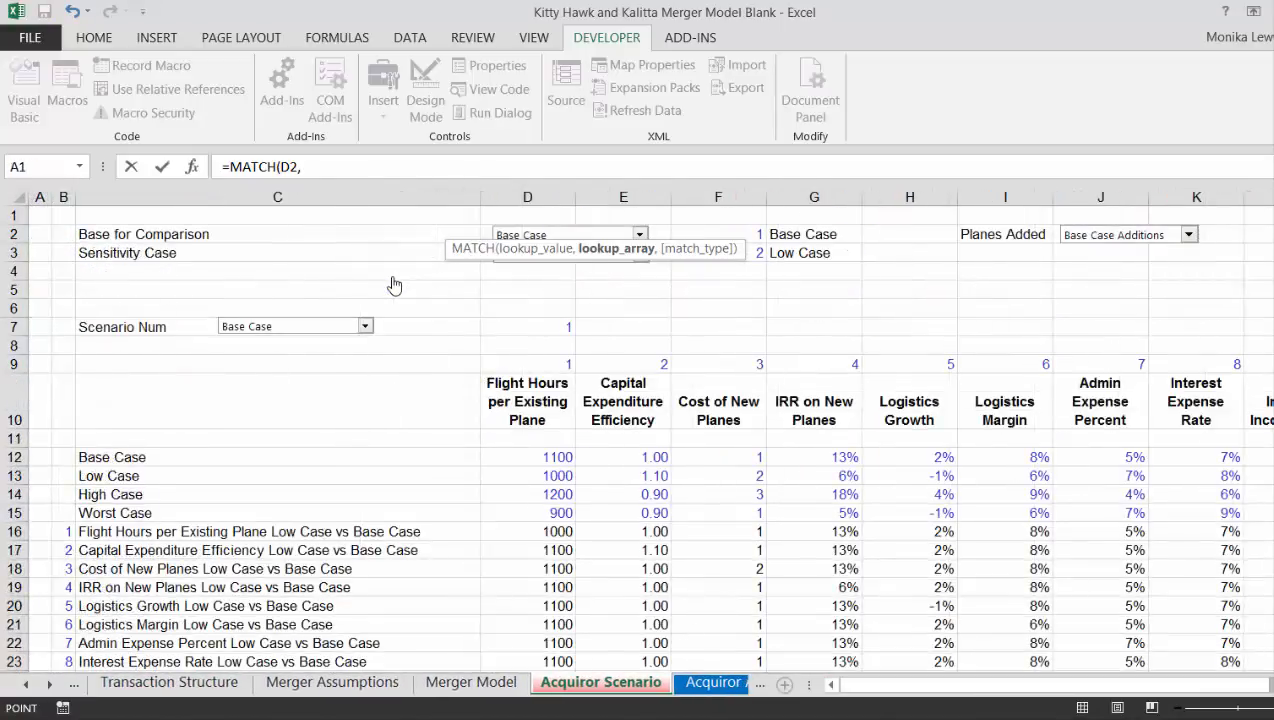
key("ctrl+Page_Down")
key("ctrl+Page_Down")
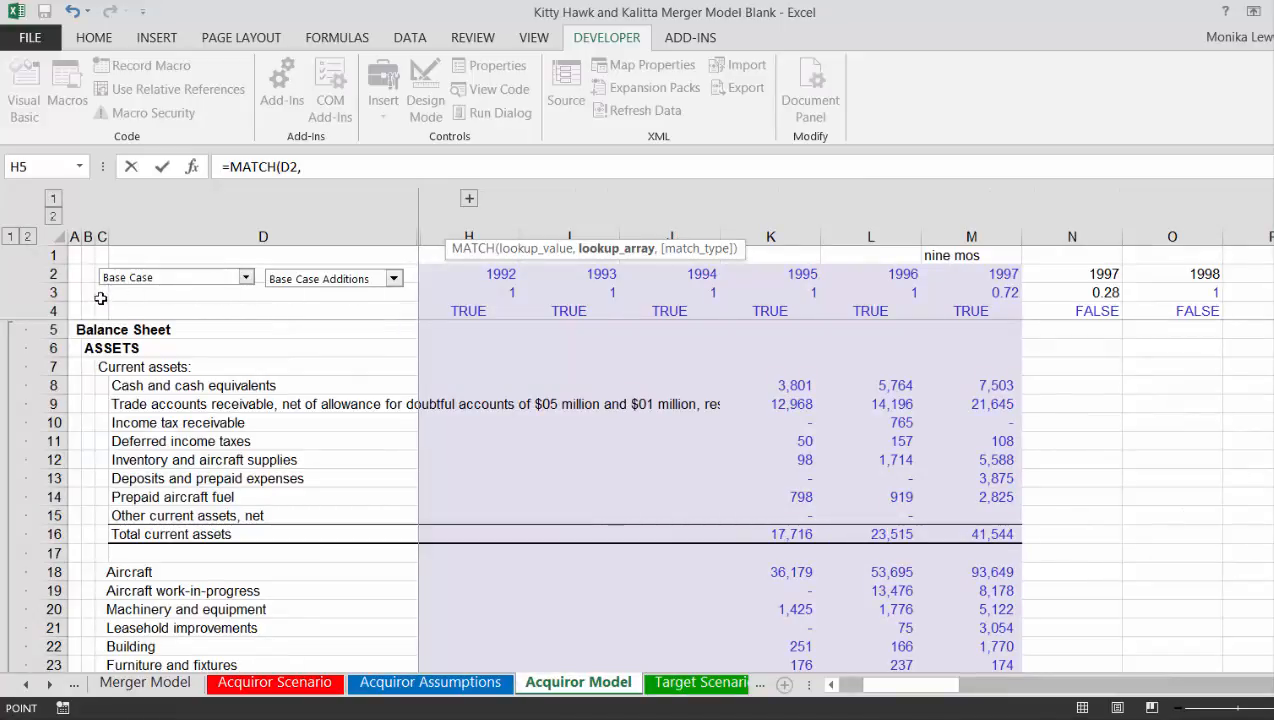
left_click(127, 253)
key("Right")
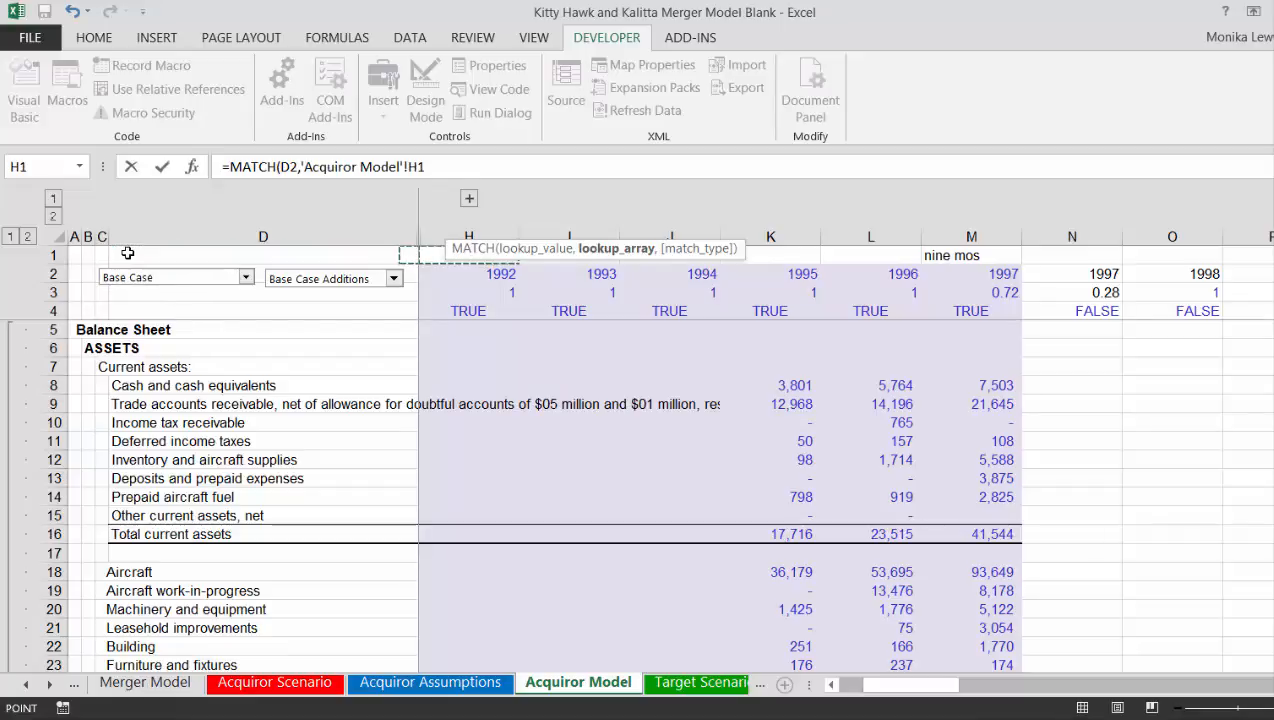
key("Right")
key("Right")
key("Right")
key("Right")
key("Right")
key("Right")
key("Right")
key("Right")
key("Right")
key("Right")
key("Right")
key("Right")
key("Left")
key("Left")
key("Left")
key("Left")
key("Left")
key("Left")
key("Left")
key("Left")
key("Left")
key("Left")
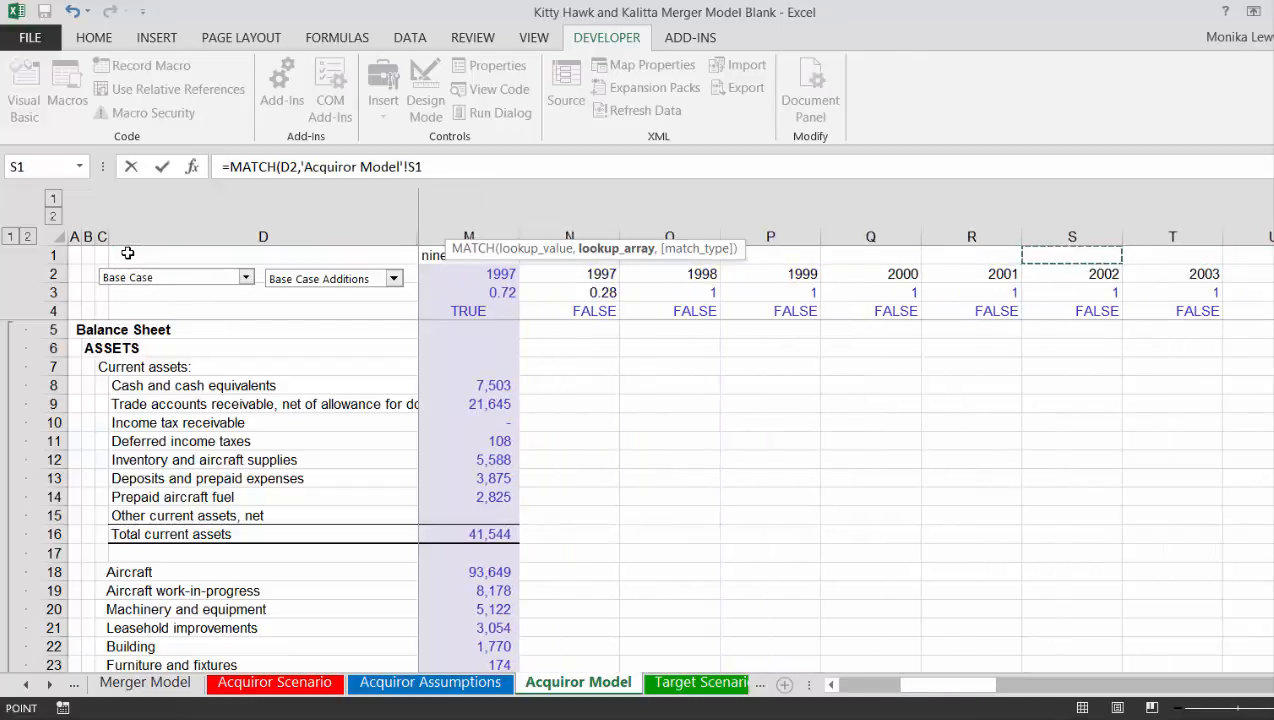
key("Left")
key("Left")
key("Left")
key("Left")
key("Left")
key("Left")
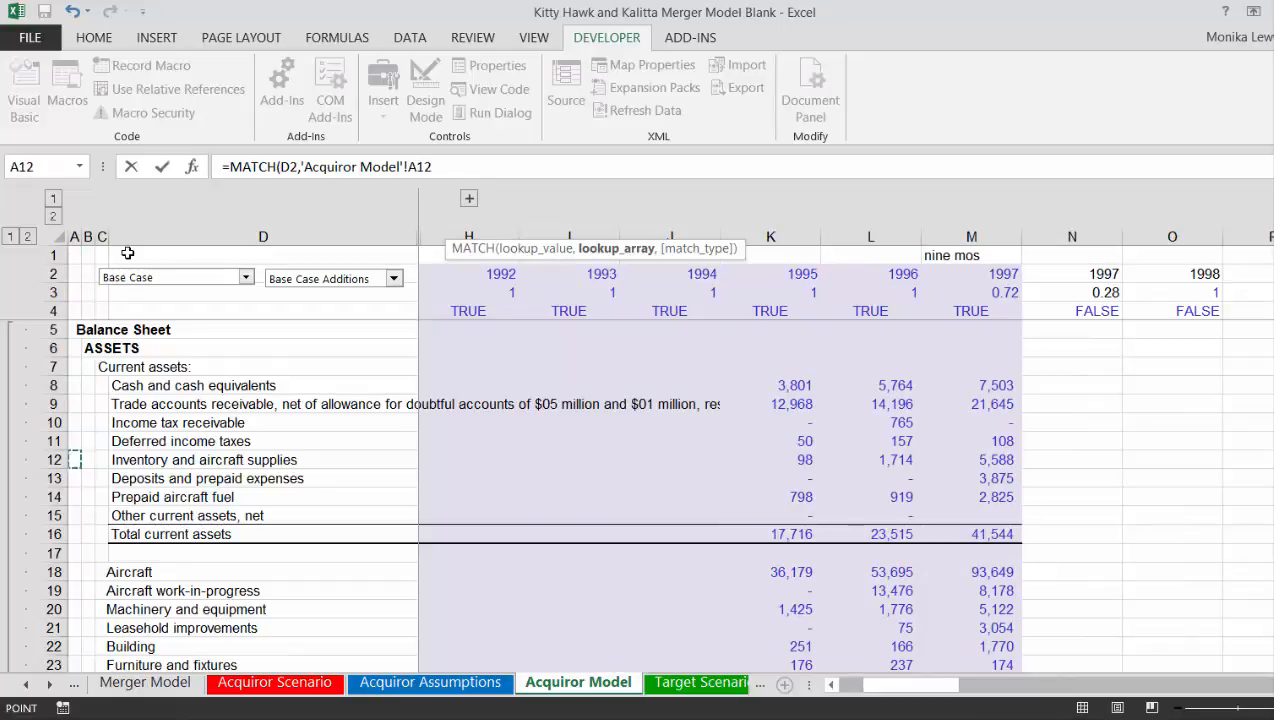
key("Escape")
key("Up")
key("Down")
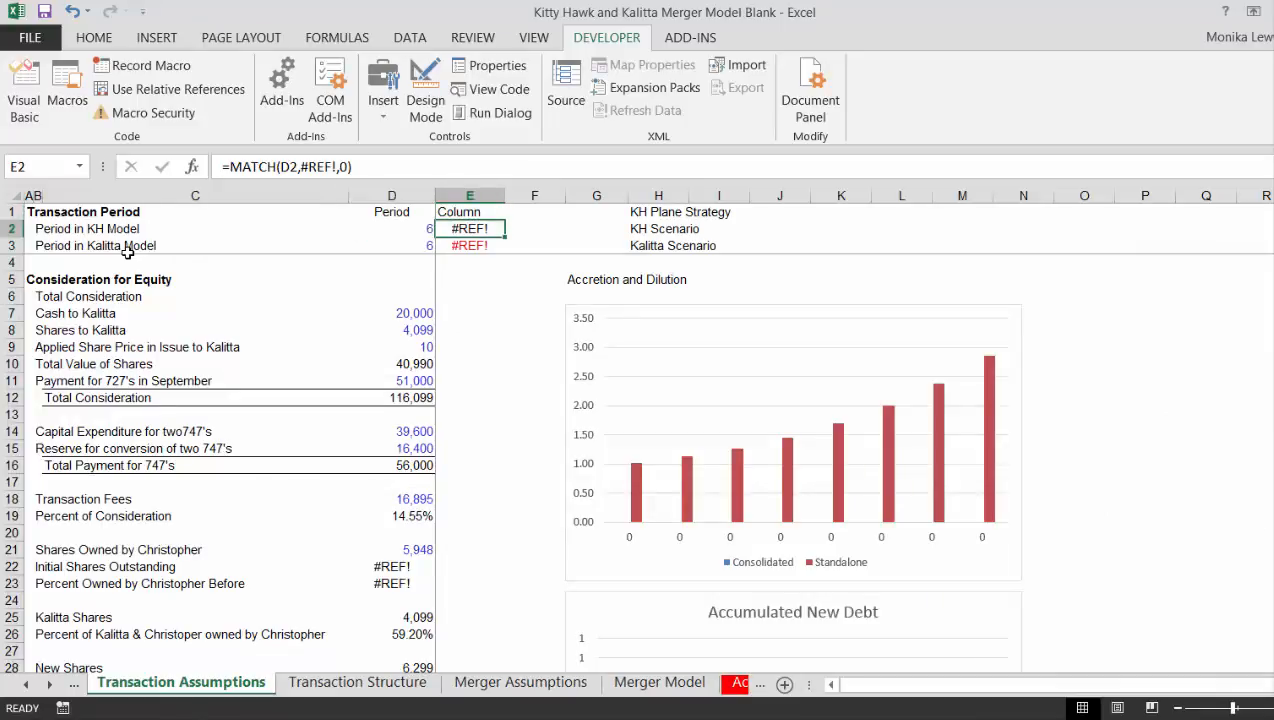
Look through the sheets up to Acquiror Assumptions and examine its timeline header across all years for a period number row
key("ctrl+Page_Down")
key("ctrl+Page_Down")
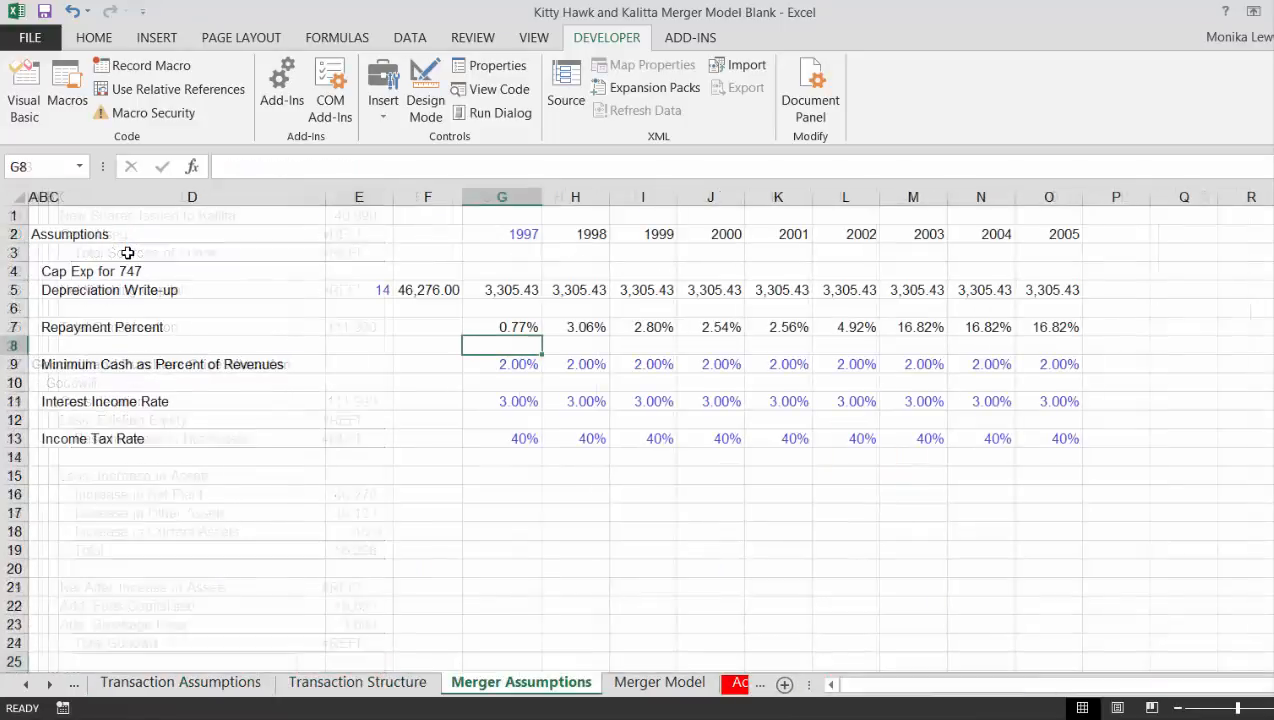
key("ctrl+Page_Down")
key("ctrl+Page_Down")
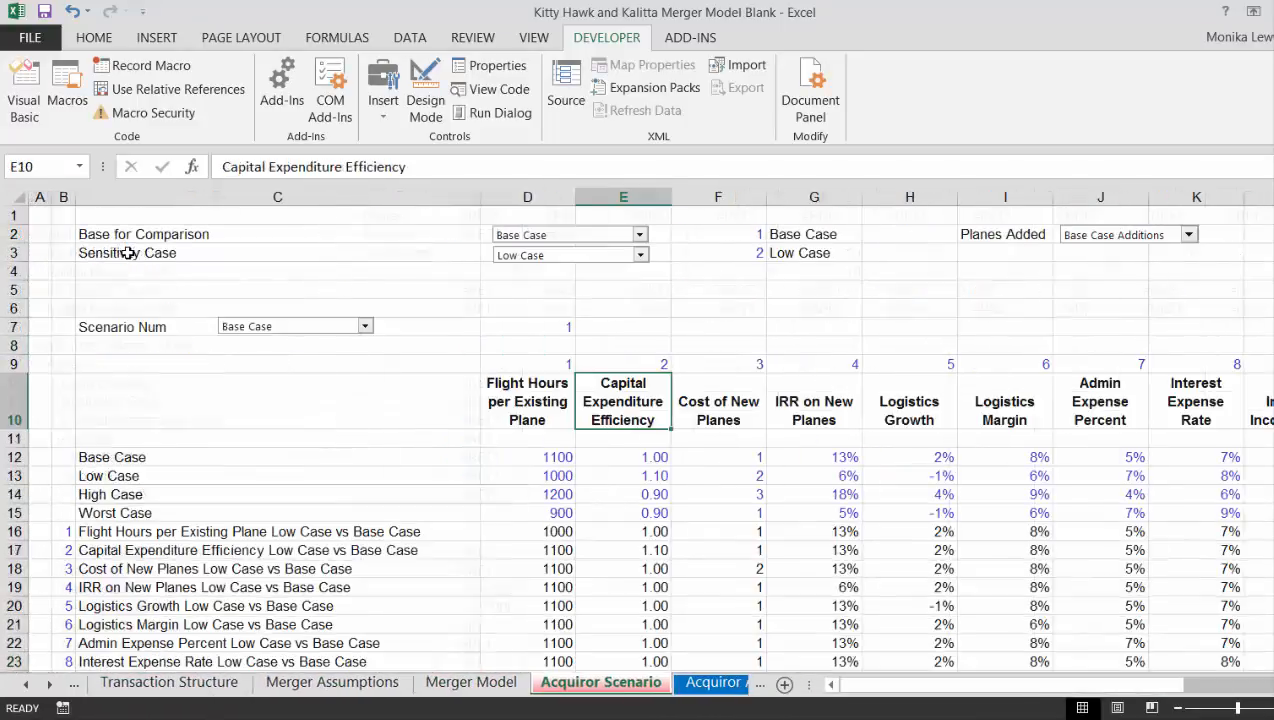
key("ctrl+Page_Down")
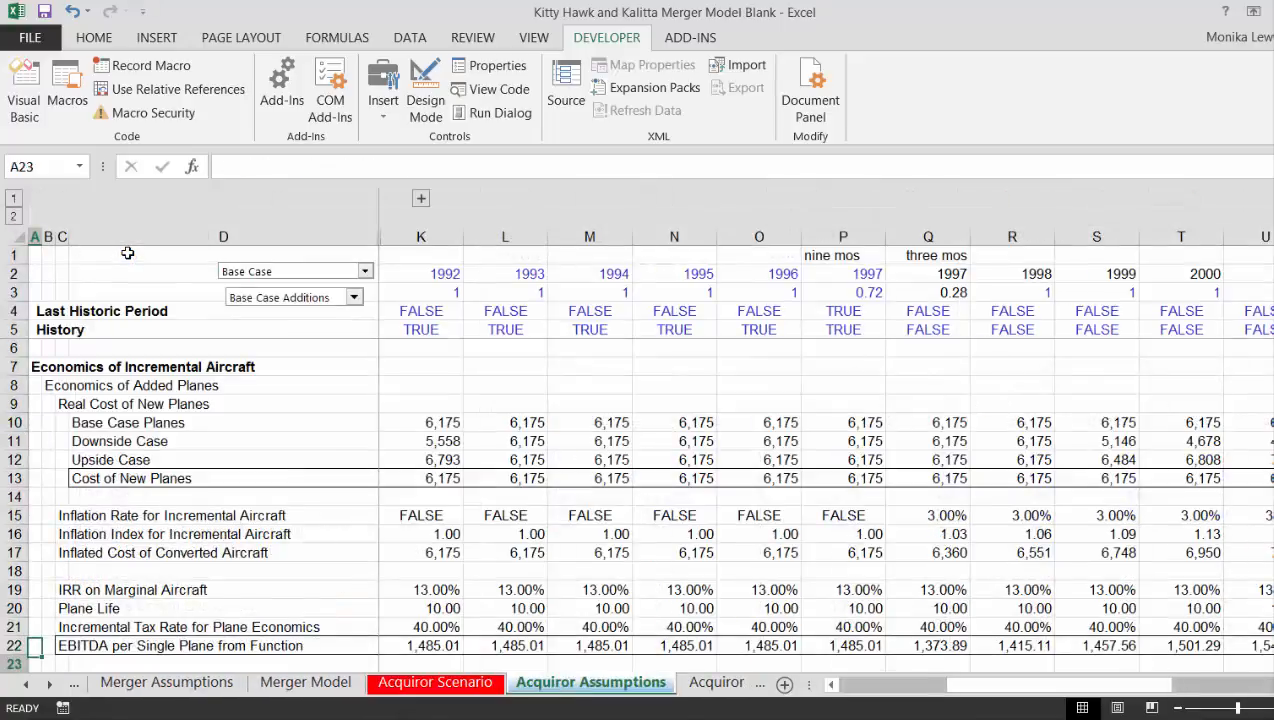
key("Right")
key("Right")
key("Right")
key("Right")
key("Right")
key("Right")
key("Right")
key("Right")
key("Right")
key("Right")
key("Right")
key("Right")
key("Right")
key("Right")
key("Right")
key("Right")
key("Right")
key("Right")
key("Right")
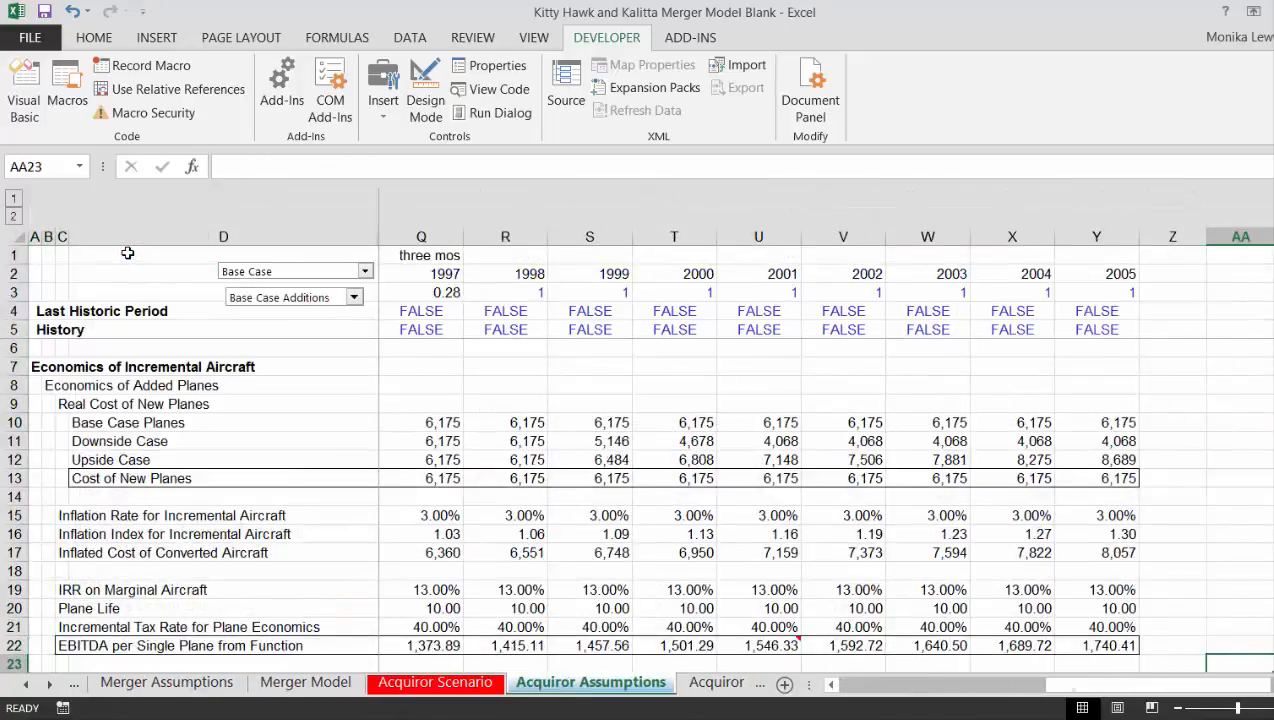
key("Left")
key("Left")
key("Left")
key("Left")
key("Left")
key("Left")
key("Left")
key("Left")
key("Left")
key("Left")
key("Left")
key("Left")
key("Left")
key("Left")
key("Left")
key("Left")
key("Left")
key("Left")
key("Left")
key("Left")
key("Left")
key("Left")
key("Left")
key("Left")
key("Left")
key("Left")
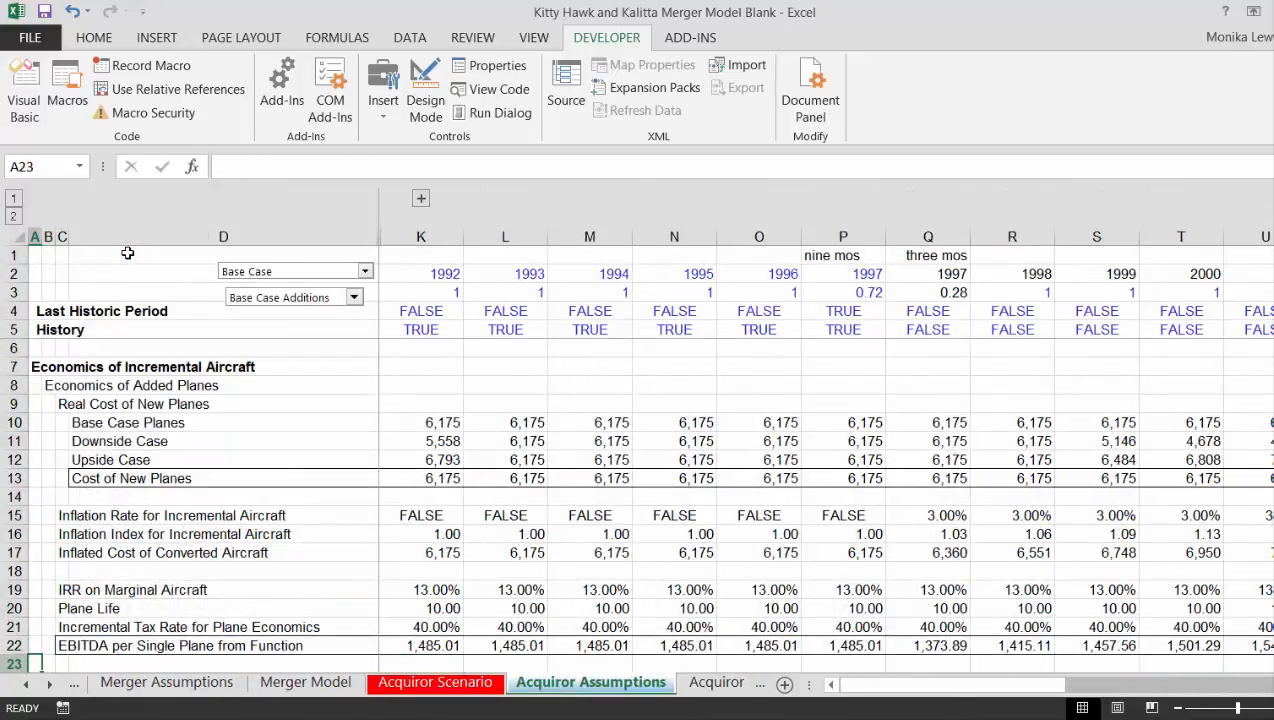
Examine the Acquiror Model's timeline header across all years for a period number row
key("ctrl+Page_Down")
key("Right")
key("Right")
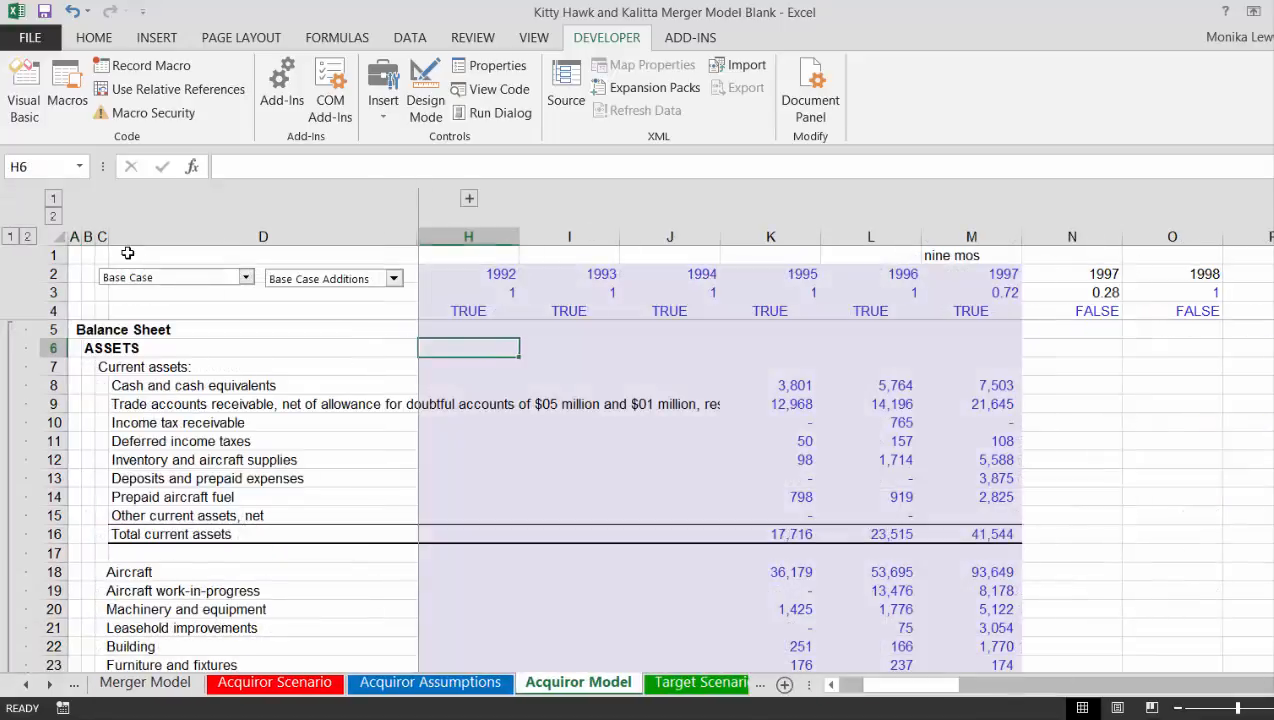
key("Right")
key("Right")
key("Right")
key("Right")
key("Right")
key("Right")
key("Right")
key("Right")
key("Right")
key("Right")
key("Left")
key("Left")
key("Left")
key("Left")
key("Left")
key("Left")
key("Left")
key("Left")
key("Left")
key("Left")
key("Left")
key("Left")
key("Left")
key("Left")
key("Left")
key("Left")
key("Left")
key("Left")
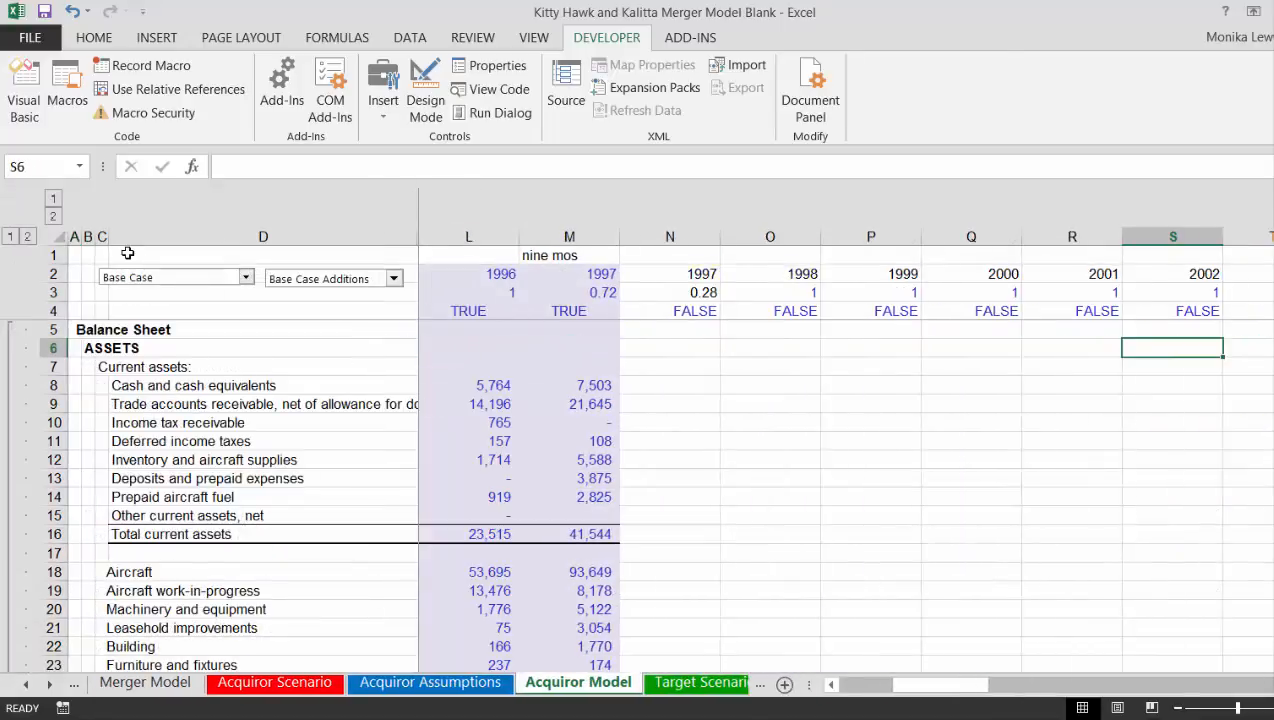
Look through the Acquiror Assumptions sheet from aircraft economics down to depreciation and working capital
key("ctrl+Page_Up")
key("Down")
key("Down")
key("Down")
key("Down")
key("Down")
key("Down")
key("Down")
key("Down")
key("Down")
key("Down")
key("Down")
key("Down")
key("Down")
key("Down")
key("Down")
key("Down")
key("Down")
key("Down")
key("Down")
key("Down")
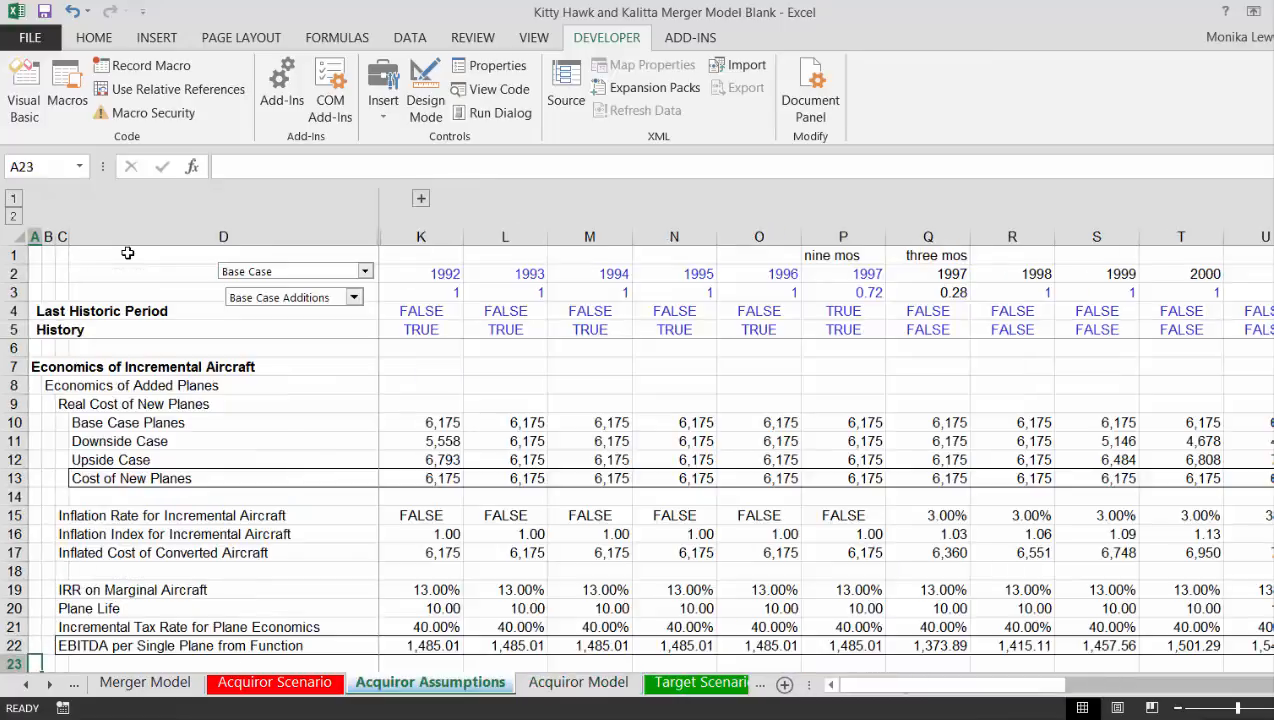
key("Page_Down")
key("Page_Down")
key("Page_Down")
key("Page_Down")
key("Page_Down")
key("Page_Down")
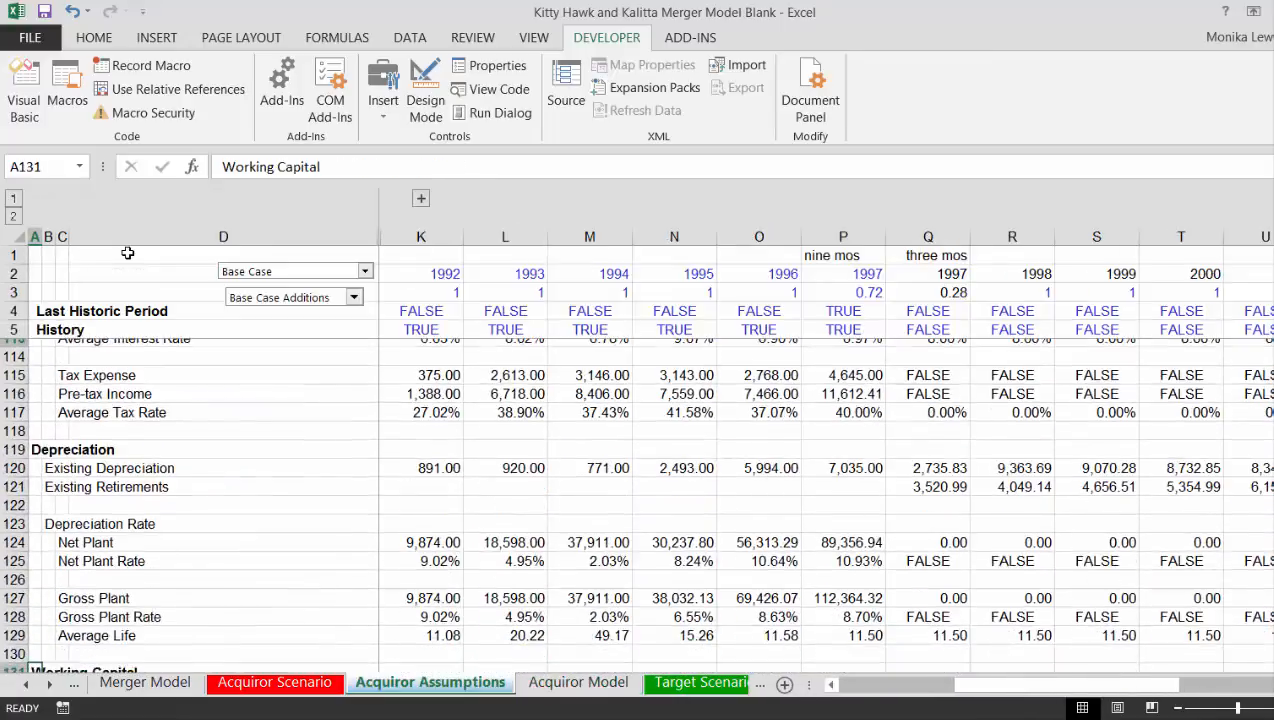
key("Page_Up")
key("Page_Up")
key("Page_Up")
key("Page_Up")
key("Page_Up")
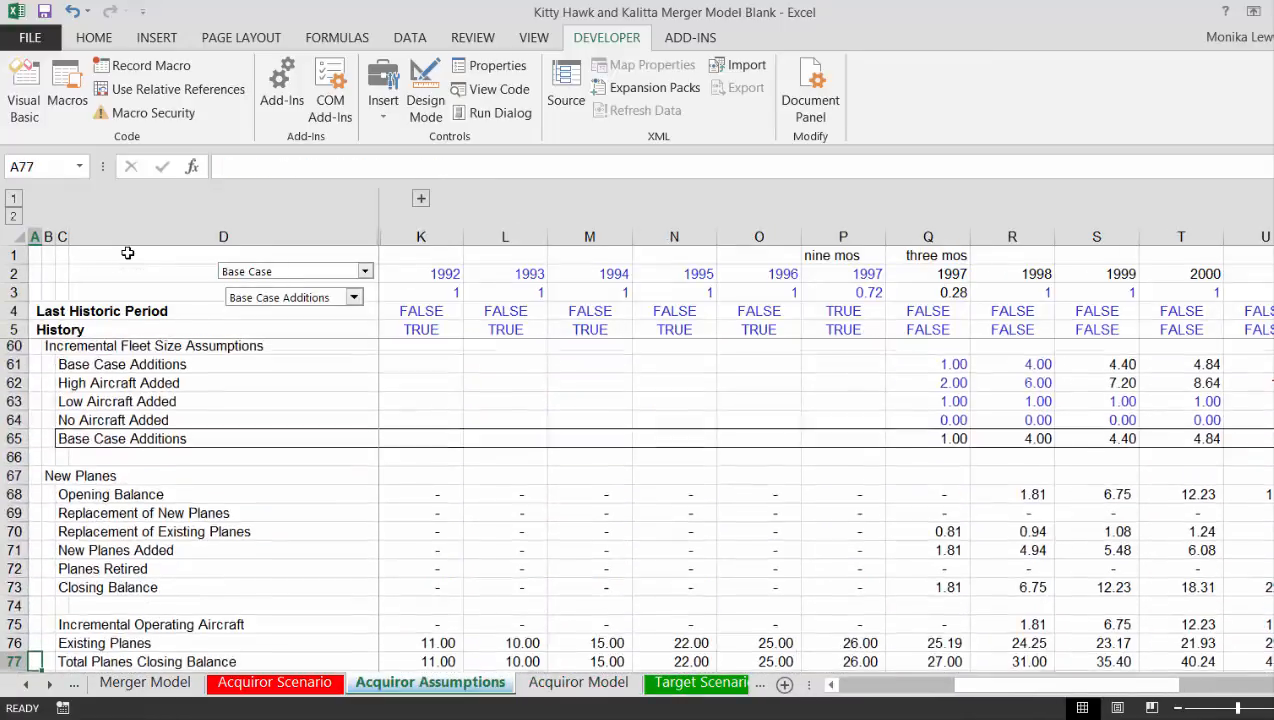
Examine the Target Model's timing header across the historic and forecast years for a period number row
key("ctrl+Page_Down")
key("ctrl+Page_Down")
key("ctrl+Page_Down")
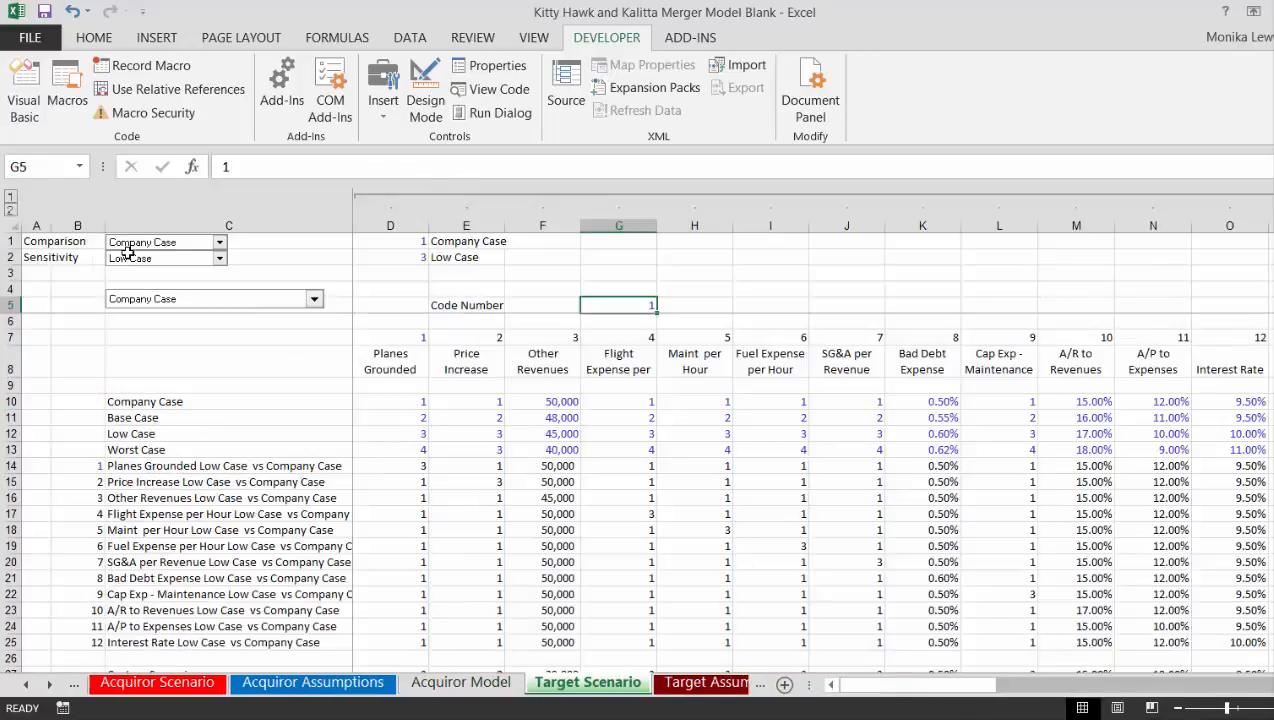
key("ctrl+Page_Down")
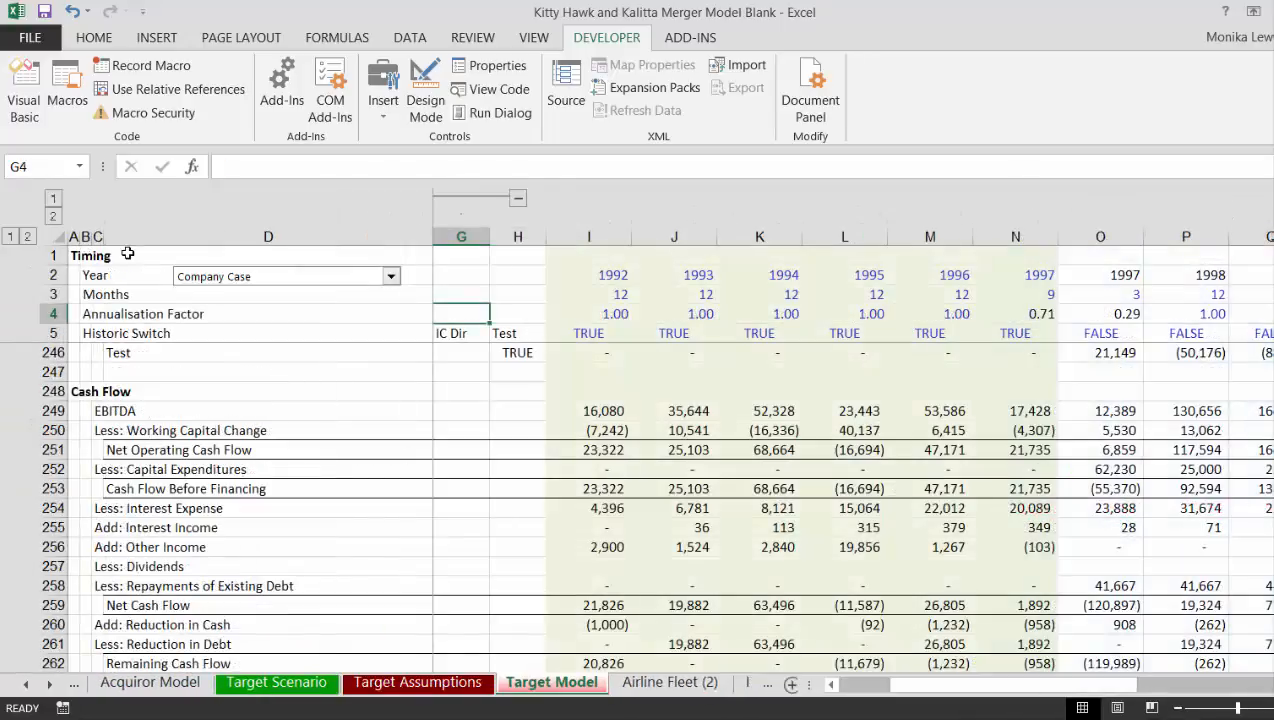
key("Right")
key("Right")
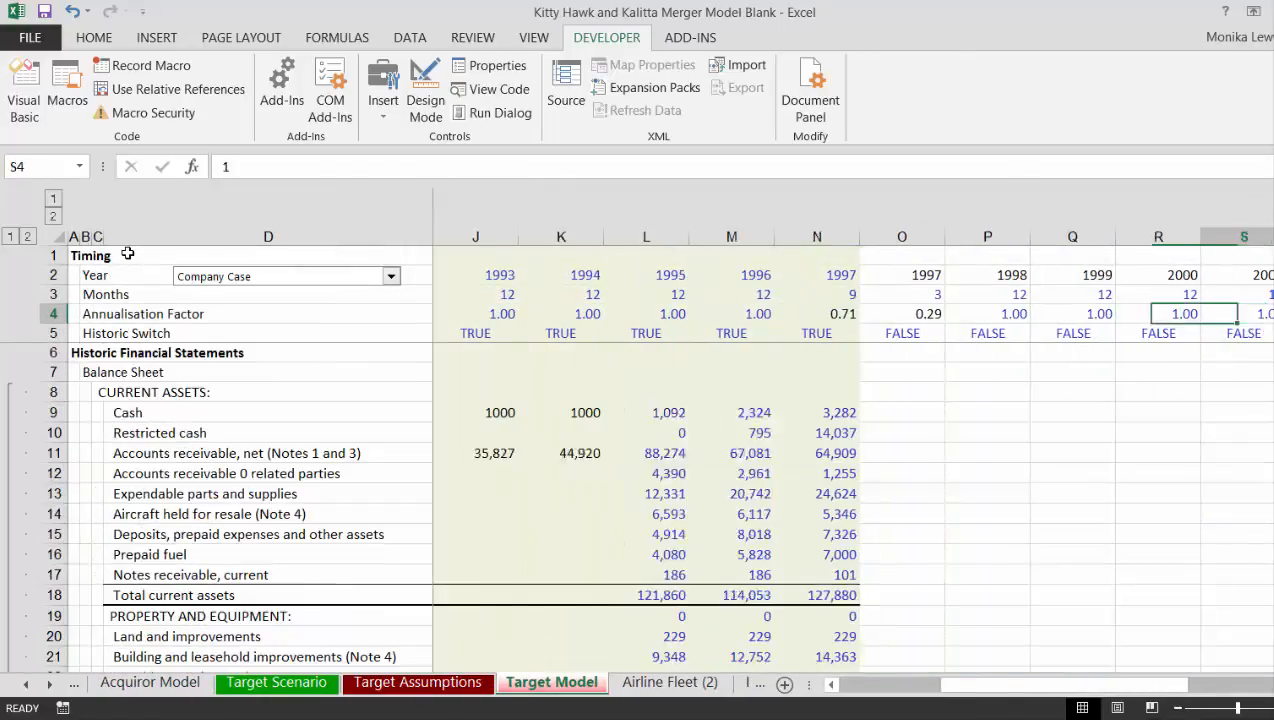
key("Home")
key("Home")
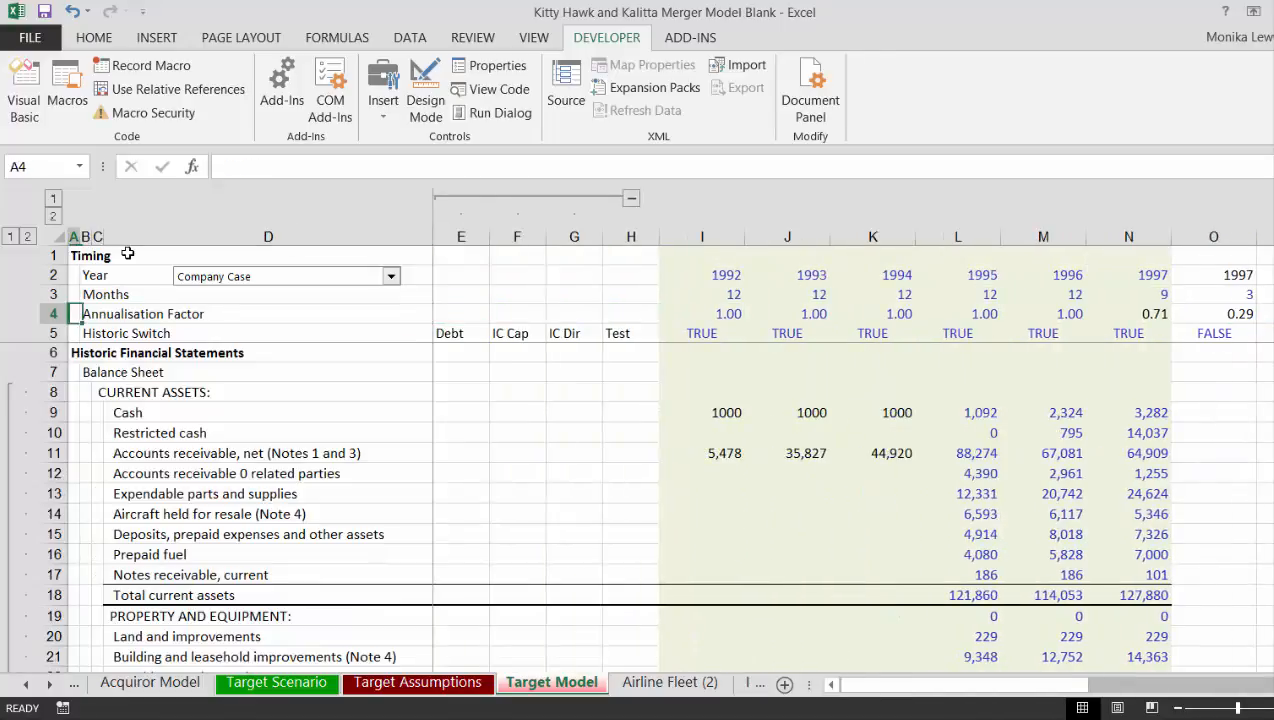
Look through the Target Model's historic financial statements from the balance sheet down to net income
key("Page_Down")
key("Page_Down")
key("Page_Down")
key("Page_Down")
key("Page_Down")
key("Page_Down")
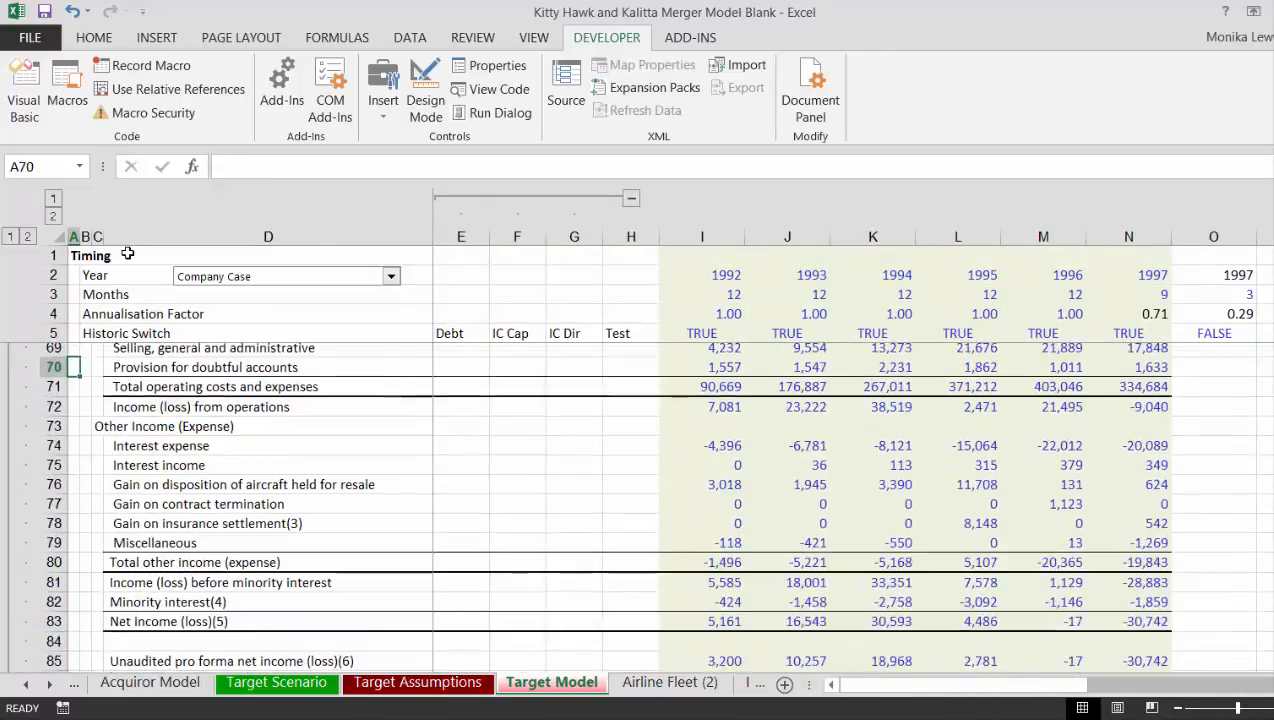
key("Page_Up")
key("Page_Up")
key("Page_Up")
key("Page_Up")
key("Page_Up")
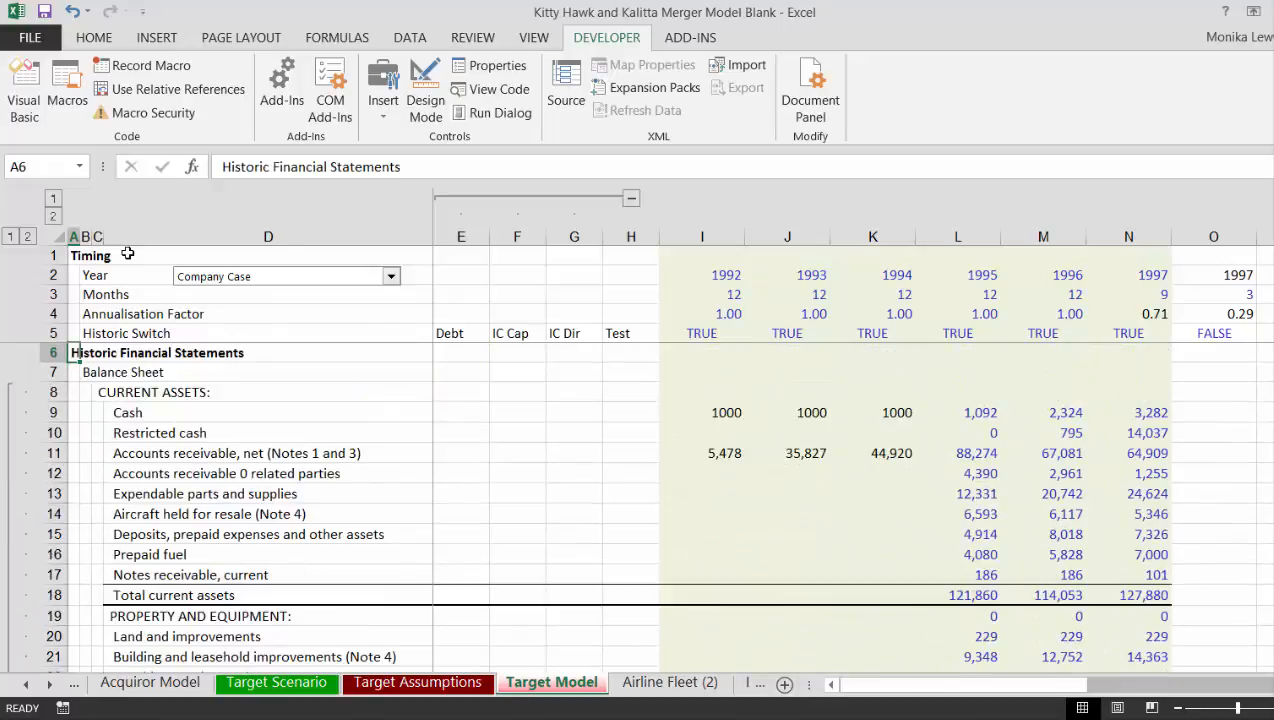
Enter 1 as the first period number above the year 1992 in the Target Model's Timing row, cell I1
key("Right")
key("Right")
key("Right")
key("Right")
key("Right")
key("Right")
key("Right")
key("Right")
key("Right")
key("Right")
key("Right")
key("Right")
key("Right")
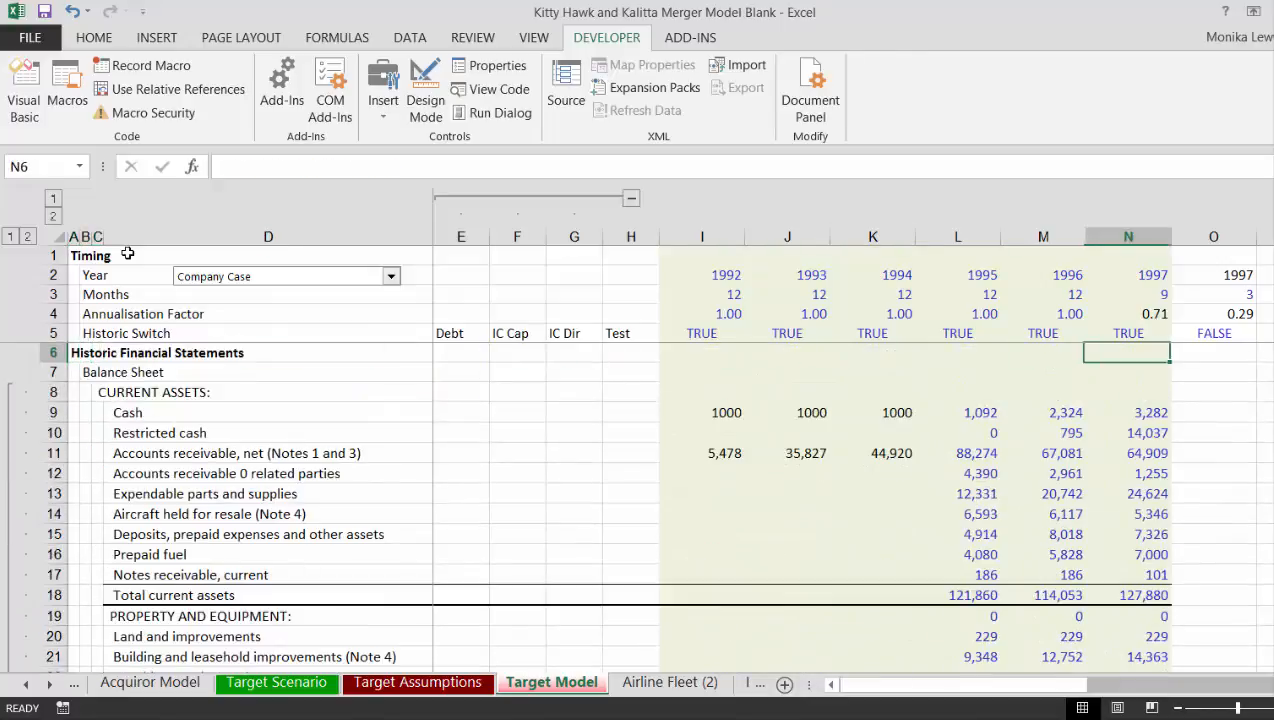
key("Up")
key("Up")
key("Up")
key("Up")
key("Up")
key("Left")
key("Left")
key("Left")
key("Left")
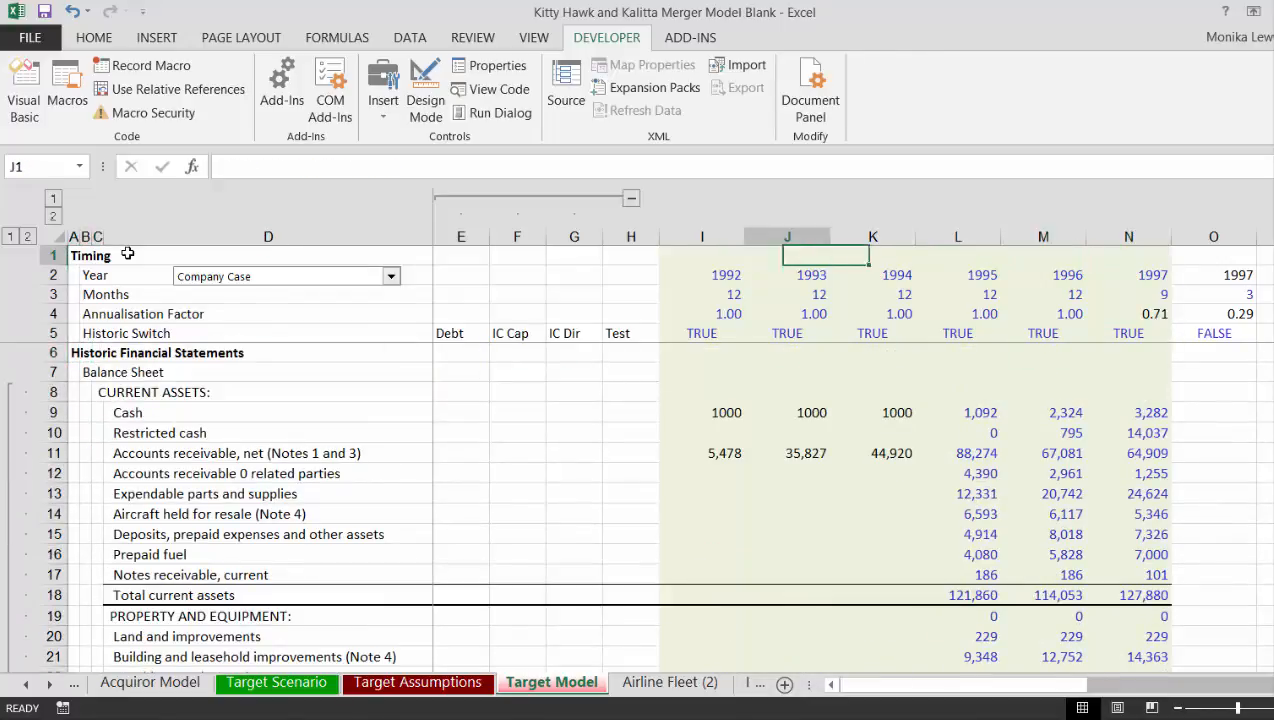
key("Left")
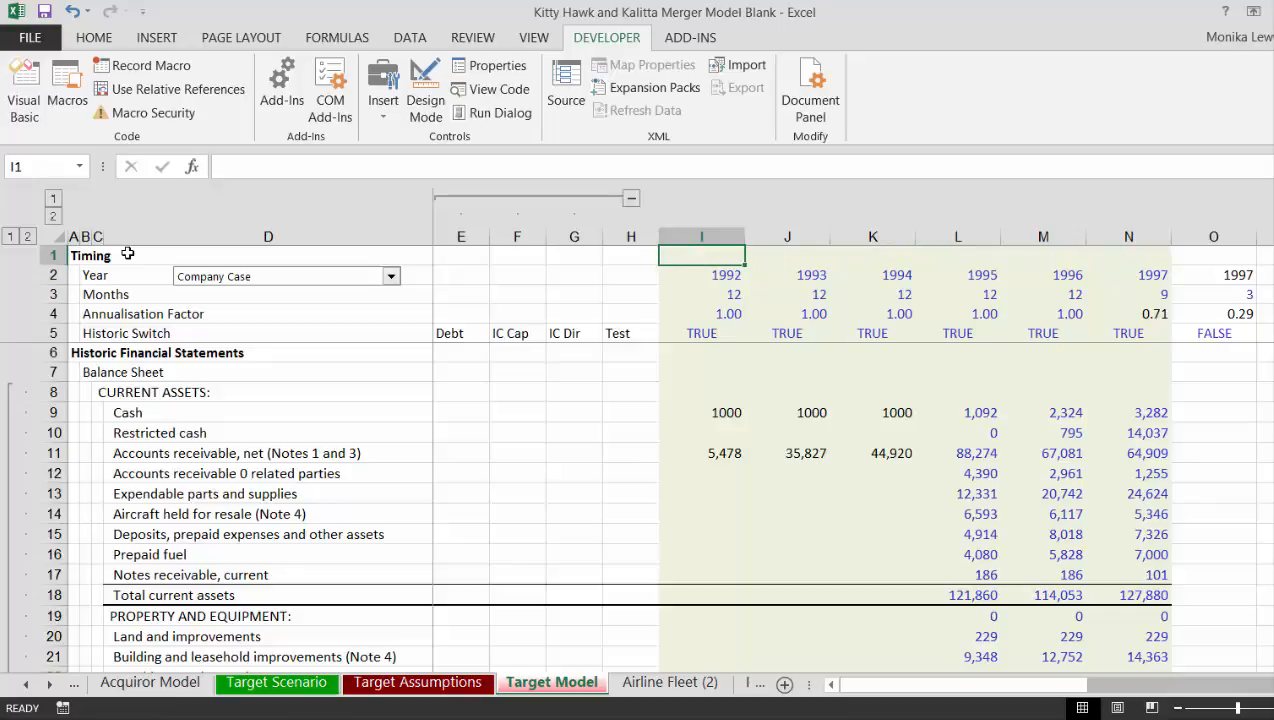
type("1")
key("Return")
key("Up")
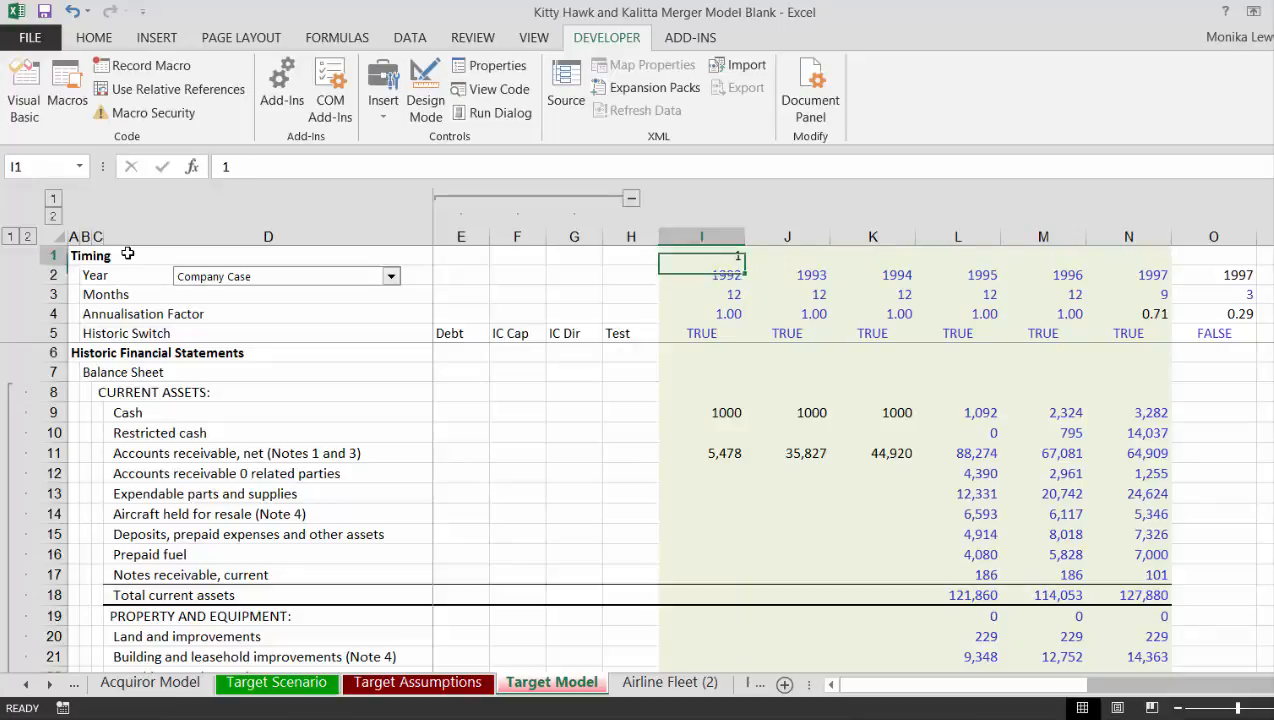
Fill the Target Model's period numbers along row 1 from 1992 to 2005 as a linear series with step value 1
key("Right")
key("Left")
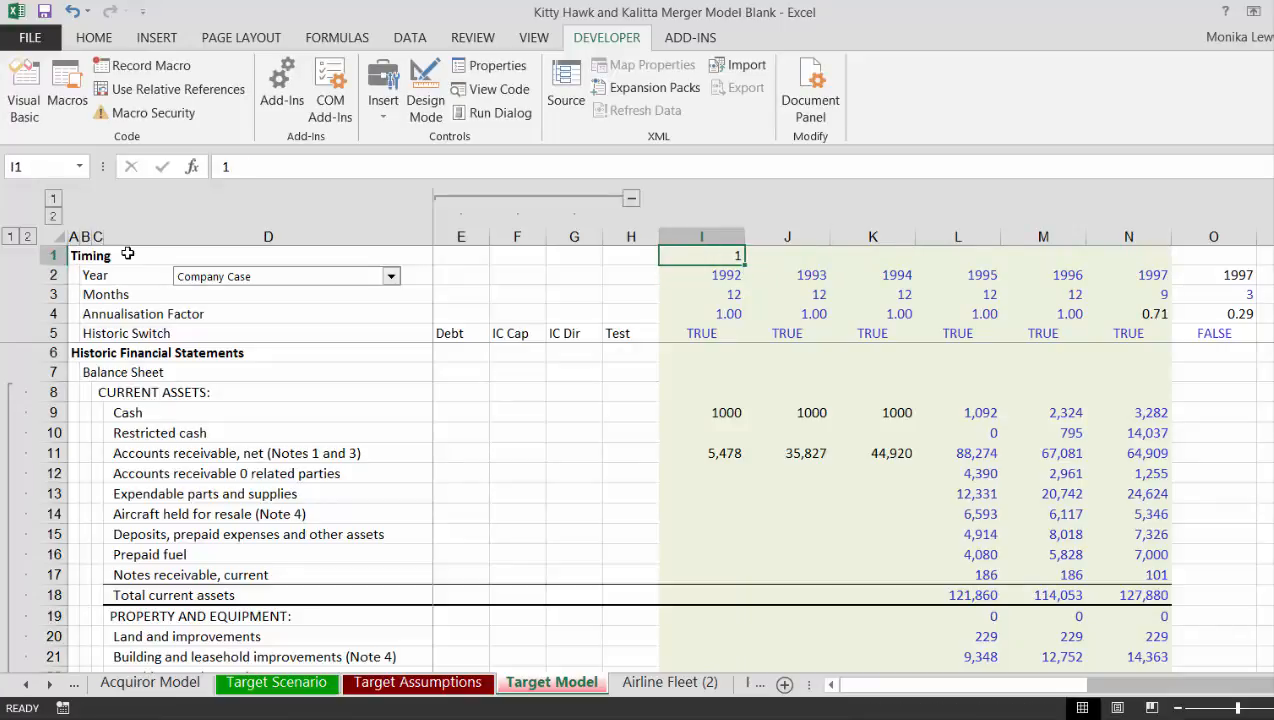
key("shift+Right")
key("shift+Right")
key("shift+Right")
key("shift+Right")
key("shift+Right")
key("shift+Right")
key("shift+Right")
key("shift+Right")
key("shift+Right")
key("shift+Right")
key("shift+Right")
key("shift+Right")
key("shift+Right")
key("shift+Right")
key("shift+Right")
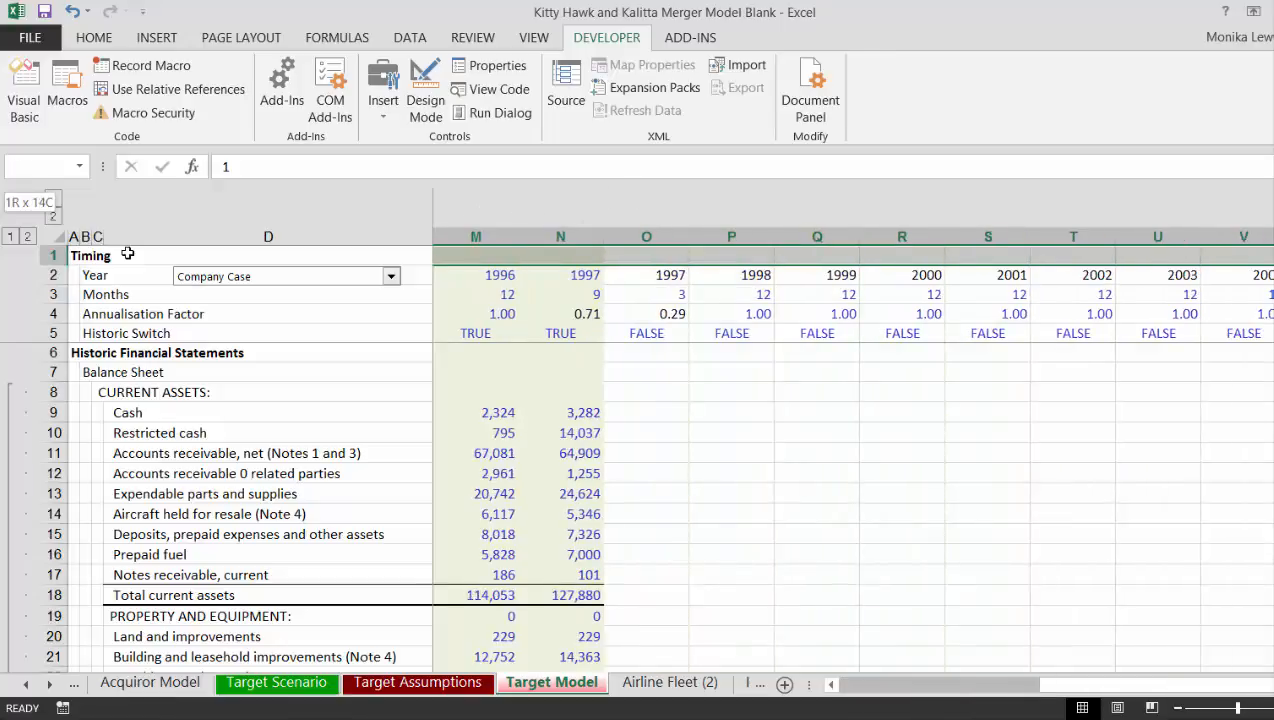
key("shift+Right")
key("shift+Left")
key("shift+Left")
key("alt+e")
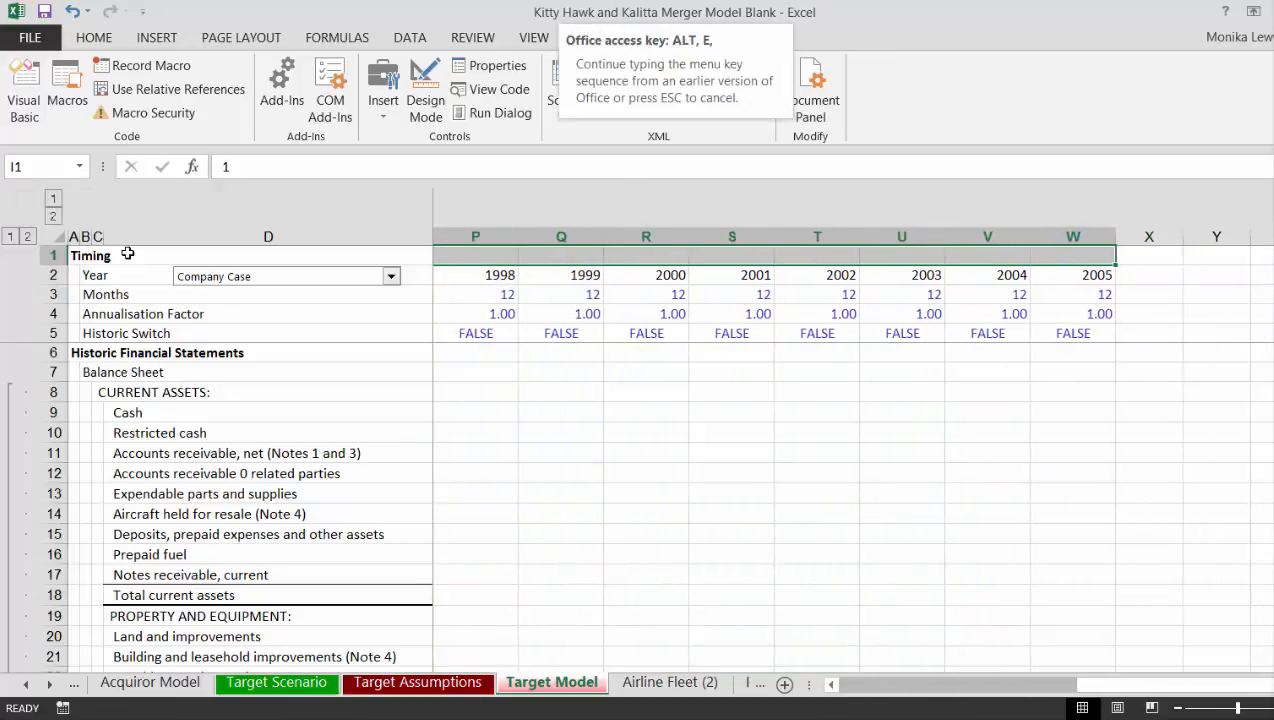
key("i")
key("s")
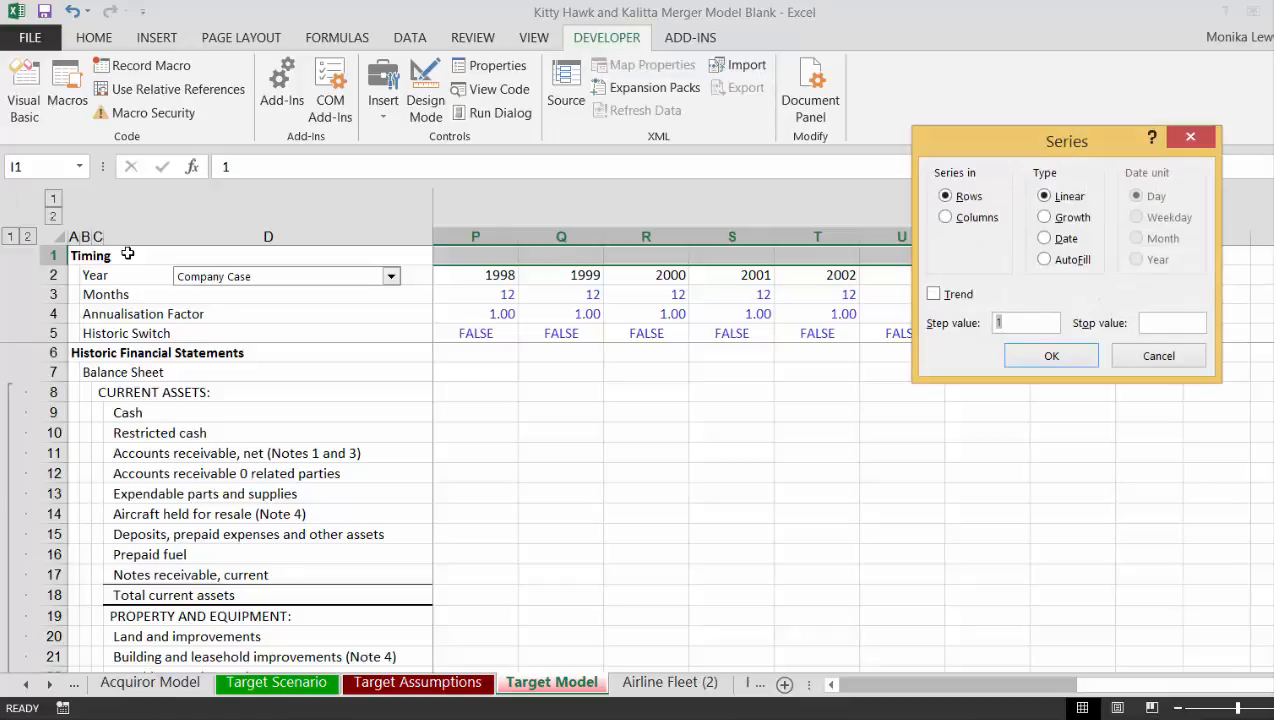
key("Return")
key("Left")
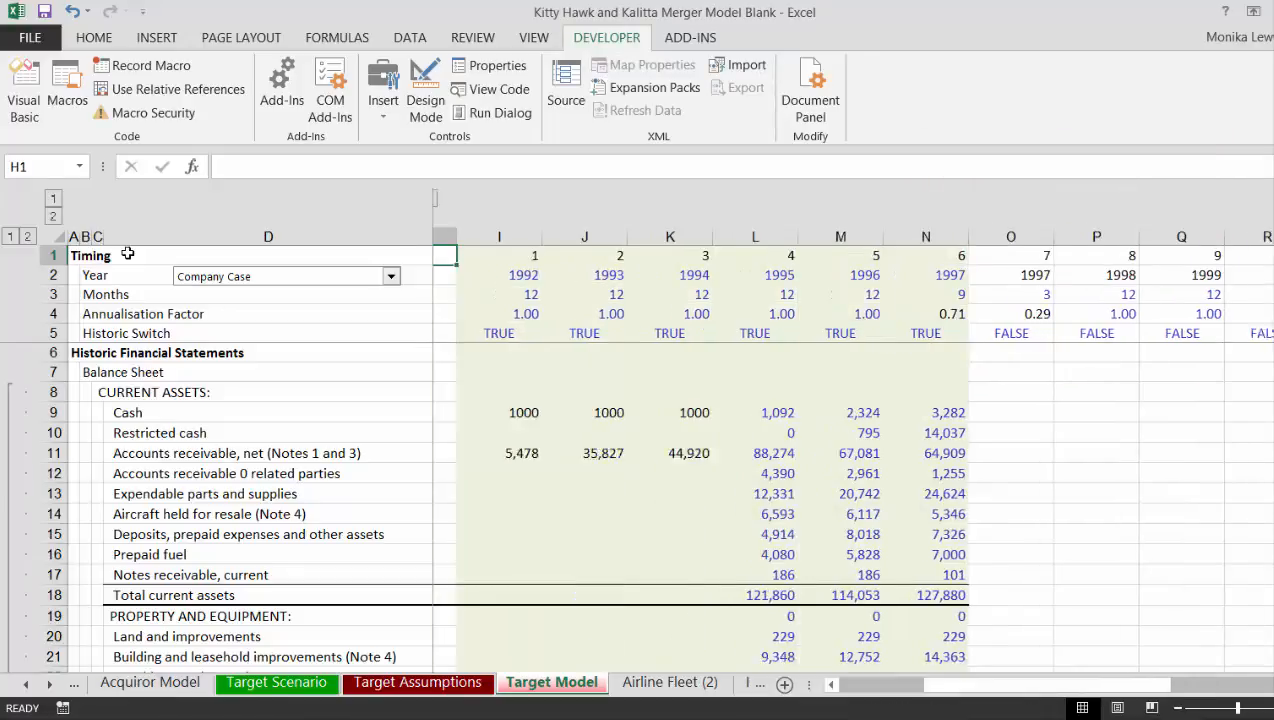
key("Right")
key("Right")
key("Right")
key("Right")
key("Right")
key("Right")
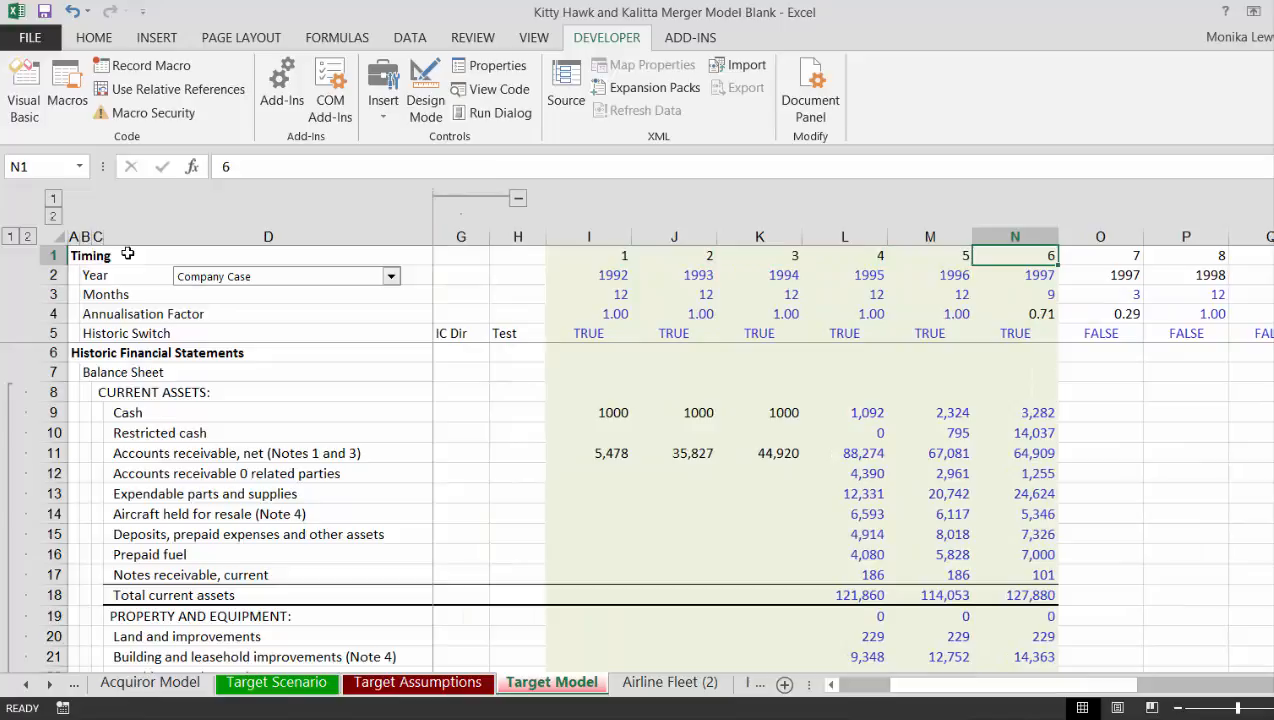
Enter 1 as the first period number above the year 1992 on the Acquiror Model sheet, cell H1
key("ctrl+Page_Up")
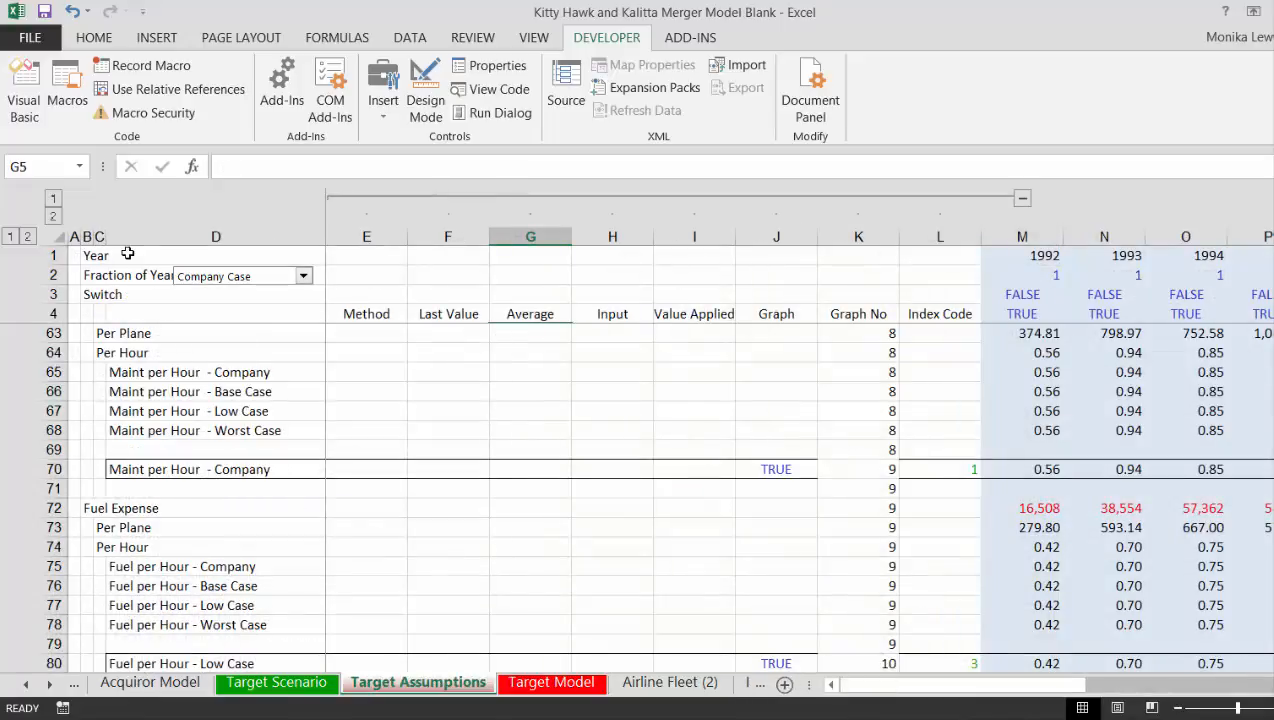
key("ctrl+Page_Up")
key("ctrl+Page_Up")
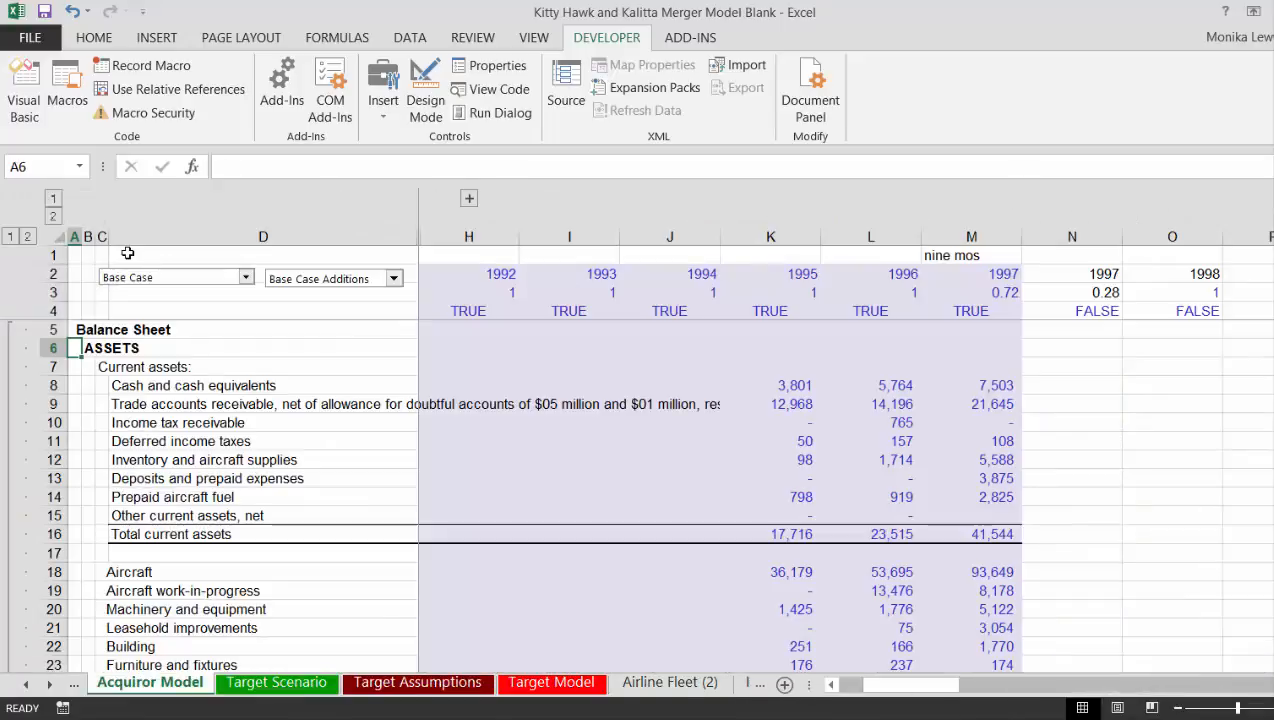
key("Up")
key("Up")
key("Right")
key("Right")
key("Right")
key("Right")
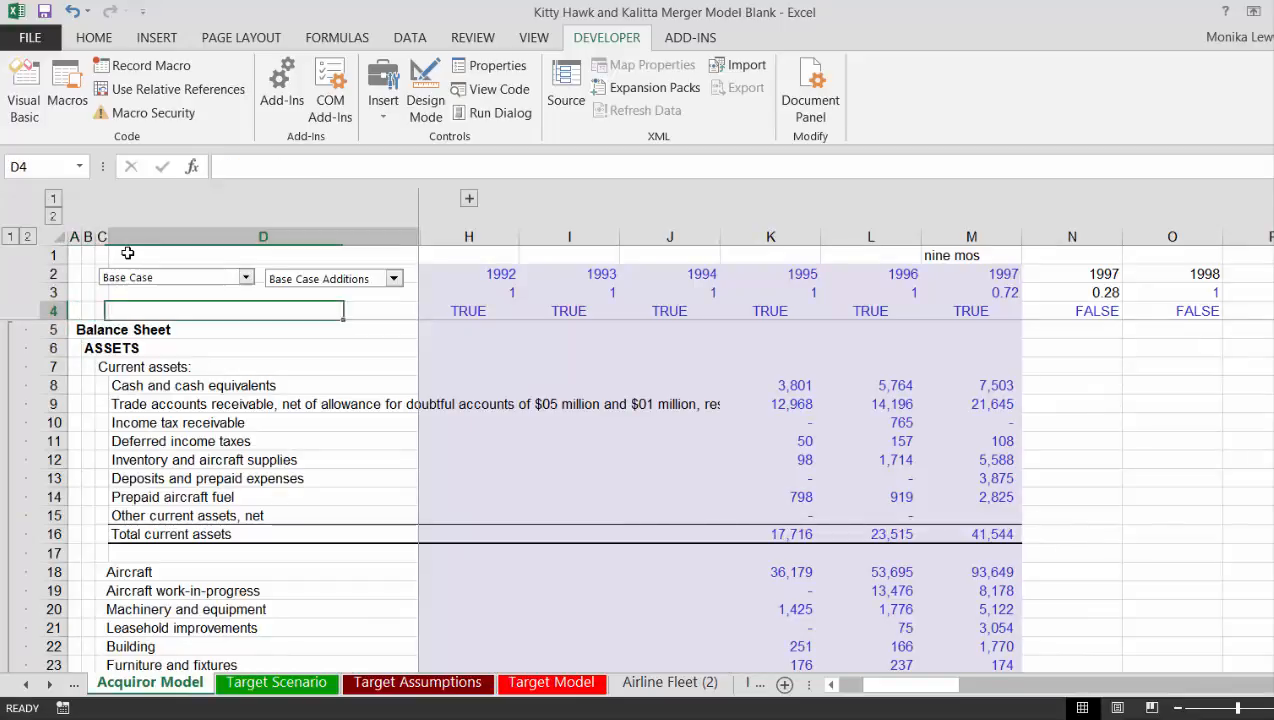
key("Up")
key("Up")
key("Up")
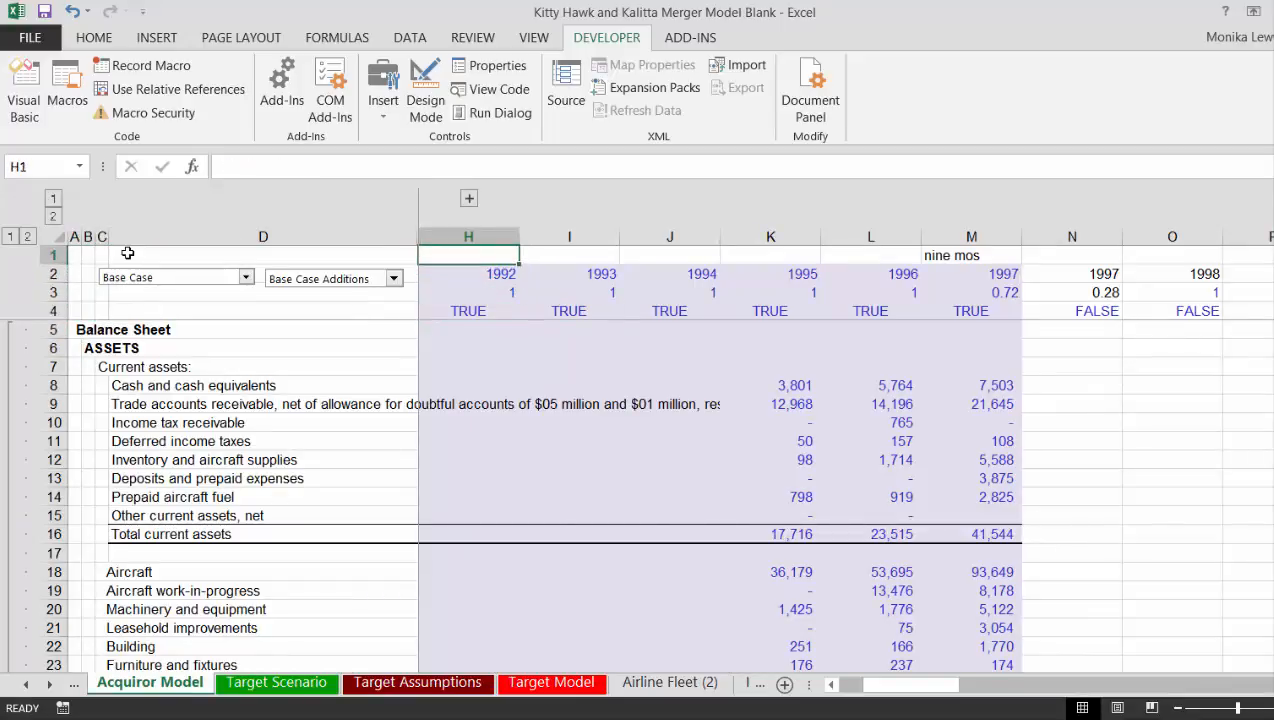
type("1")
key("Right")
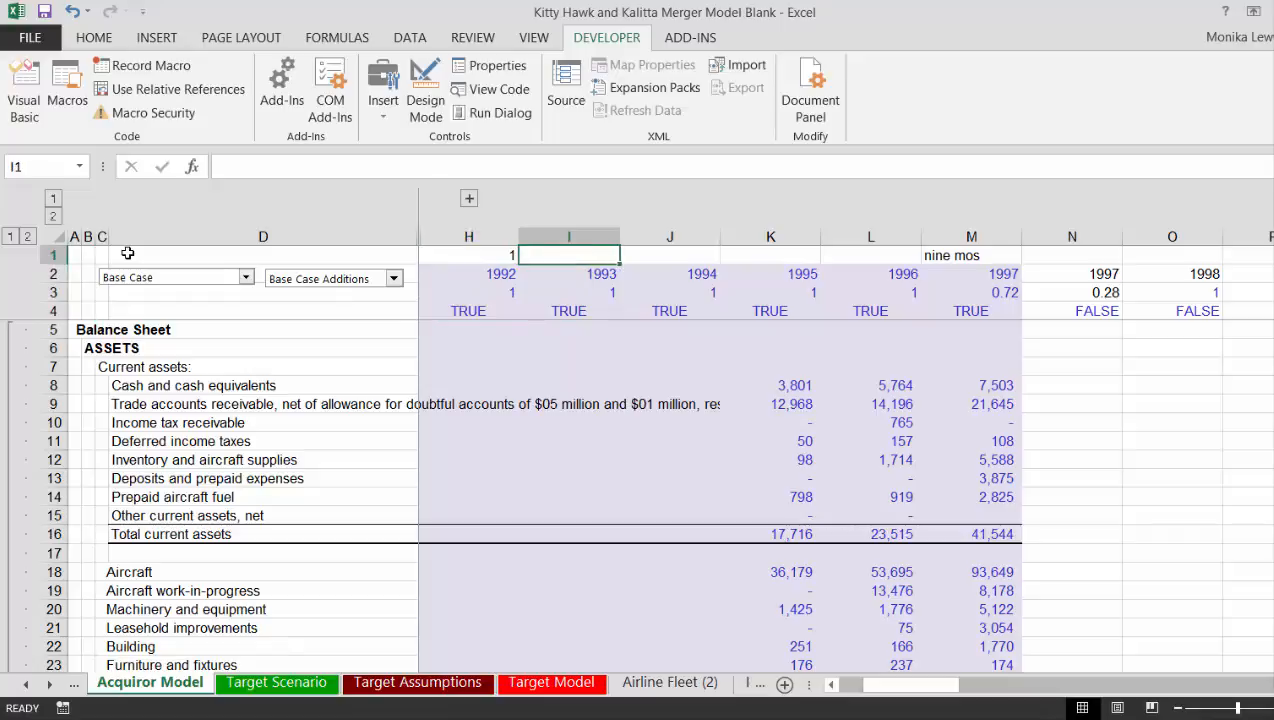
Fill the Acquiror Model's period numbers along row 1 from 1992 onward as a linear series with step value 1
key("Left")
key("shift+Right")
key("shift+Right")
key("shift+Right")
key("shift+Right")
key("shift+Right")
key("shift+Right")
key("shift+Right")
key("shift+Right")
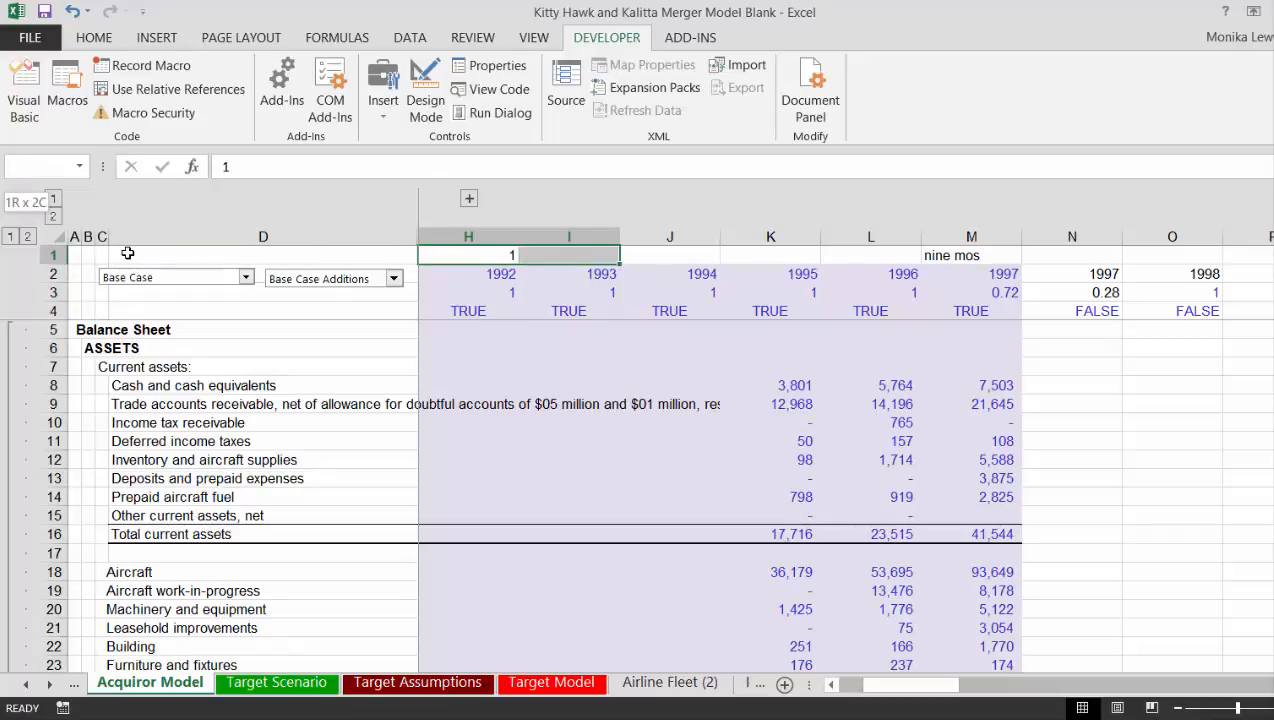
key("shift+Right")
key("shift+Right")
key("shift+Right")
key("shift+Right")
key("shift+Right")
key("shift+Right")
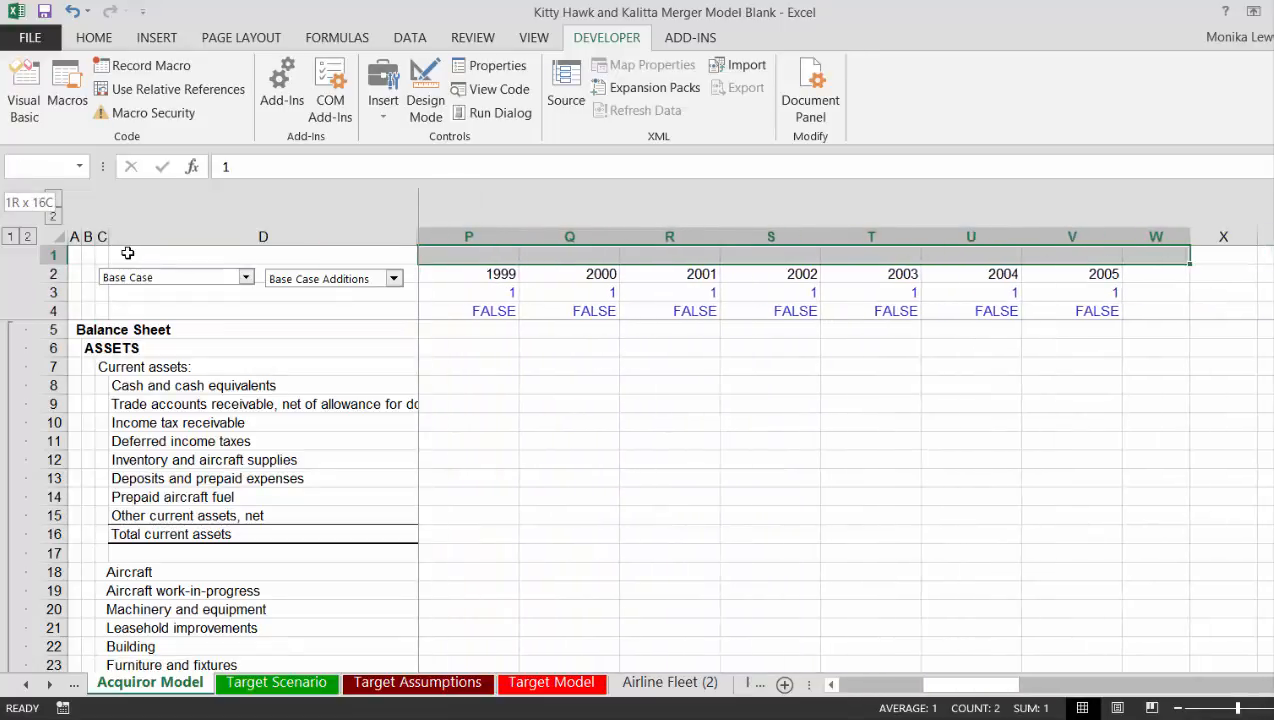
key("alt+e")
key("i")
key("s")
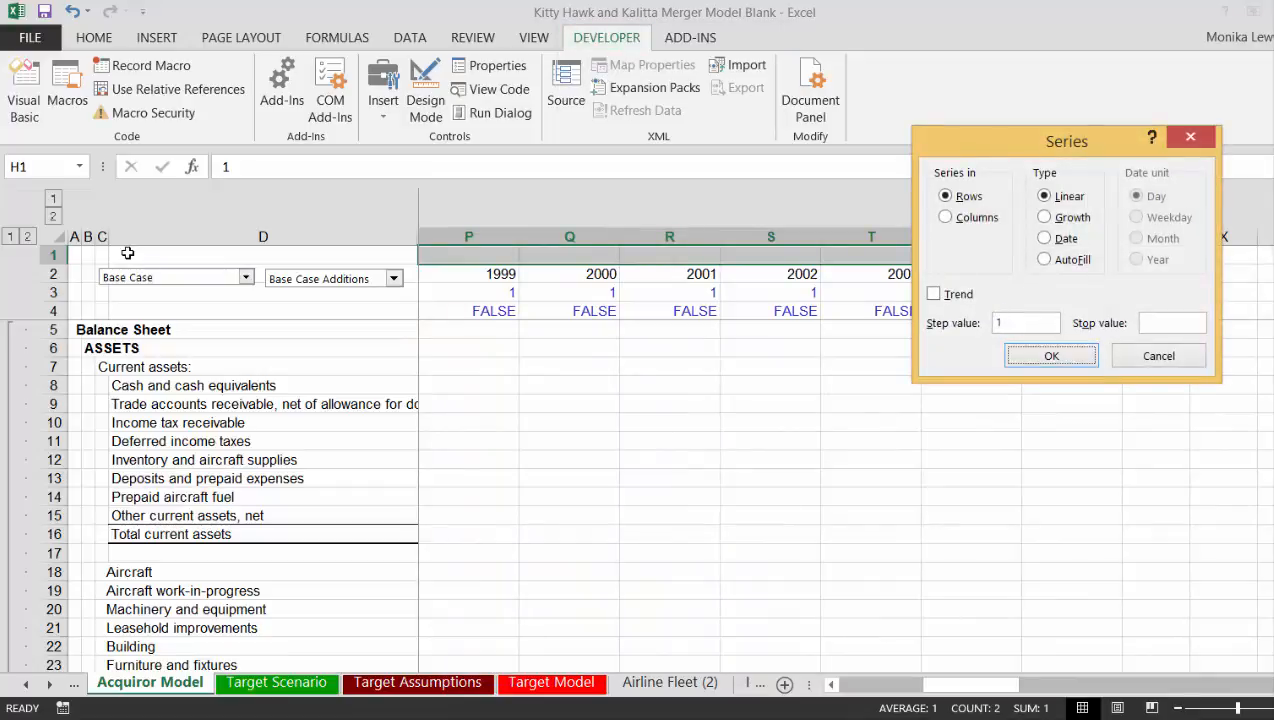
key("Return")
key("Left")
key("Left")
key("Left")
key("Right")
key("Right")
key("Right")
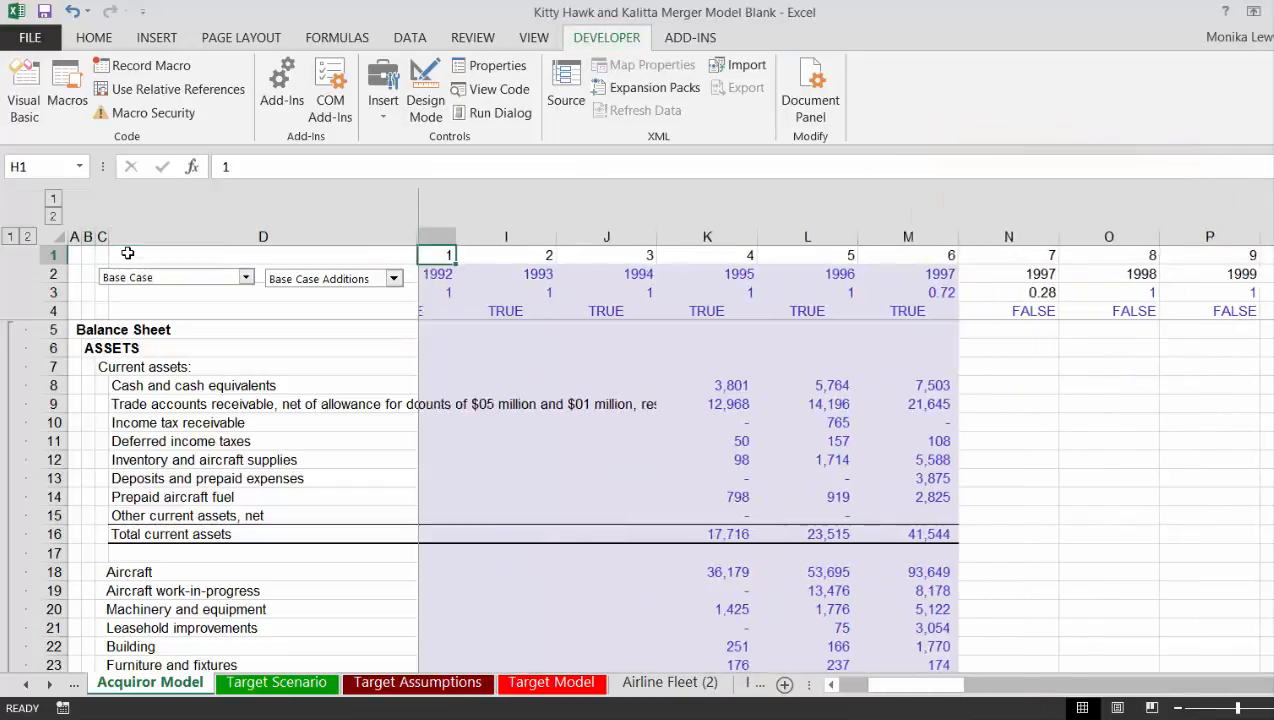
Replace the KH Model column lookup in Transaction Assumptions cell E2 with =MATCH(D2,'Acquiror Model'!1:1)
key("ctrl+Page_Up")
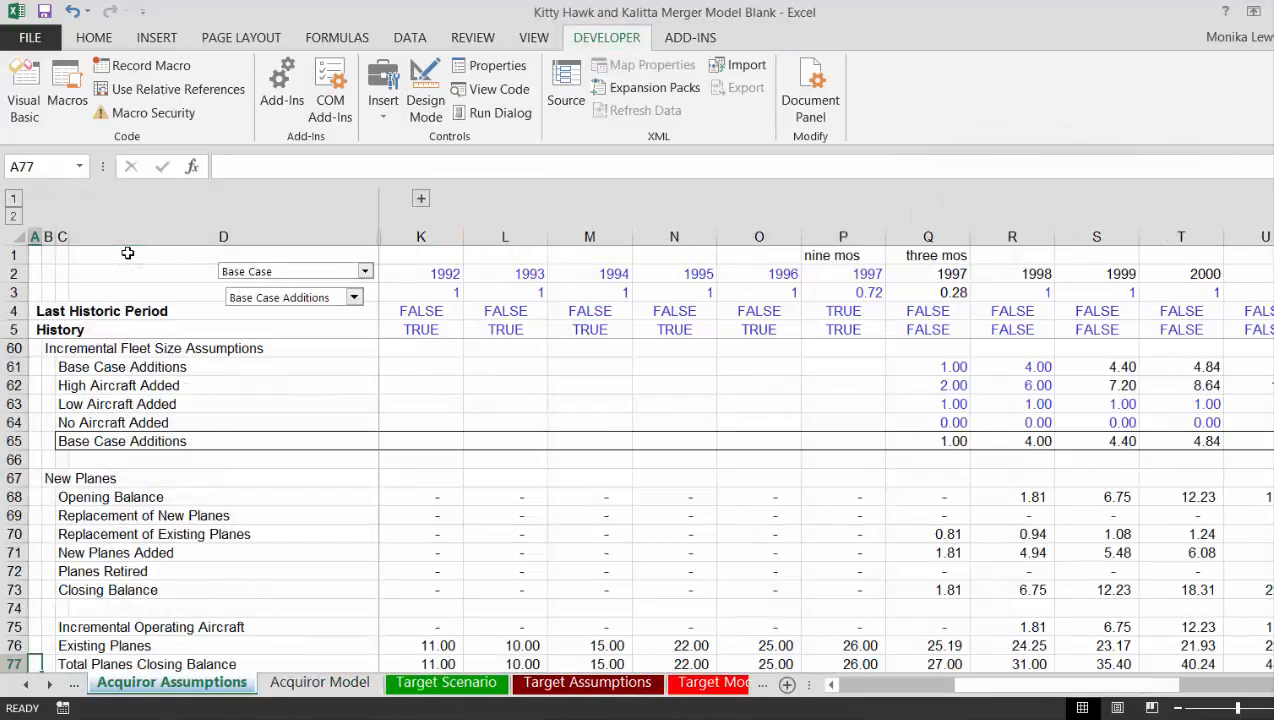
key("ctrl+Page_Up")
key("ctrl+Page_Up")
key("ctrl+Page_Up")
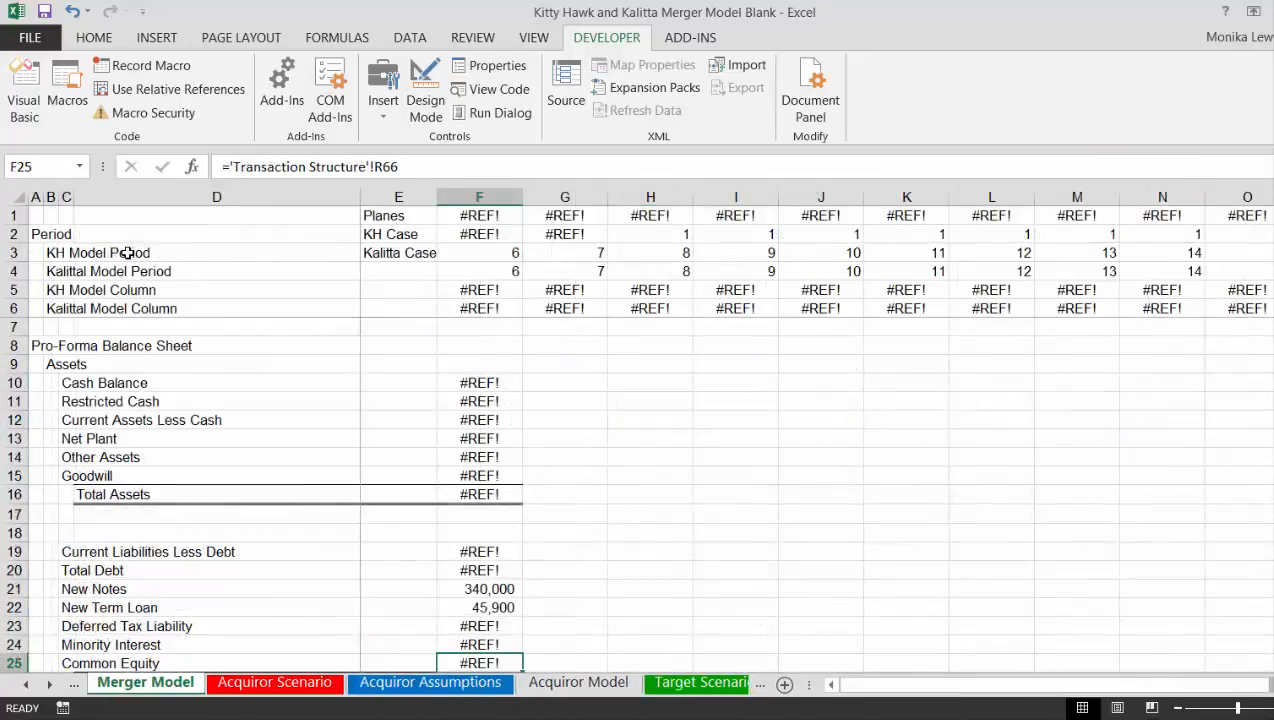
key("ctrl+Page_Up")
key("ctrl+Page_Up")
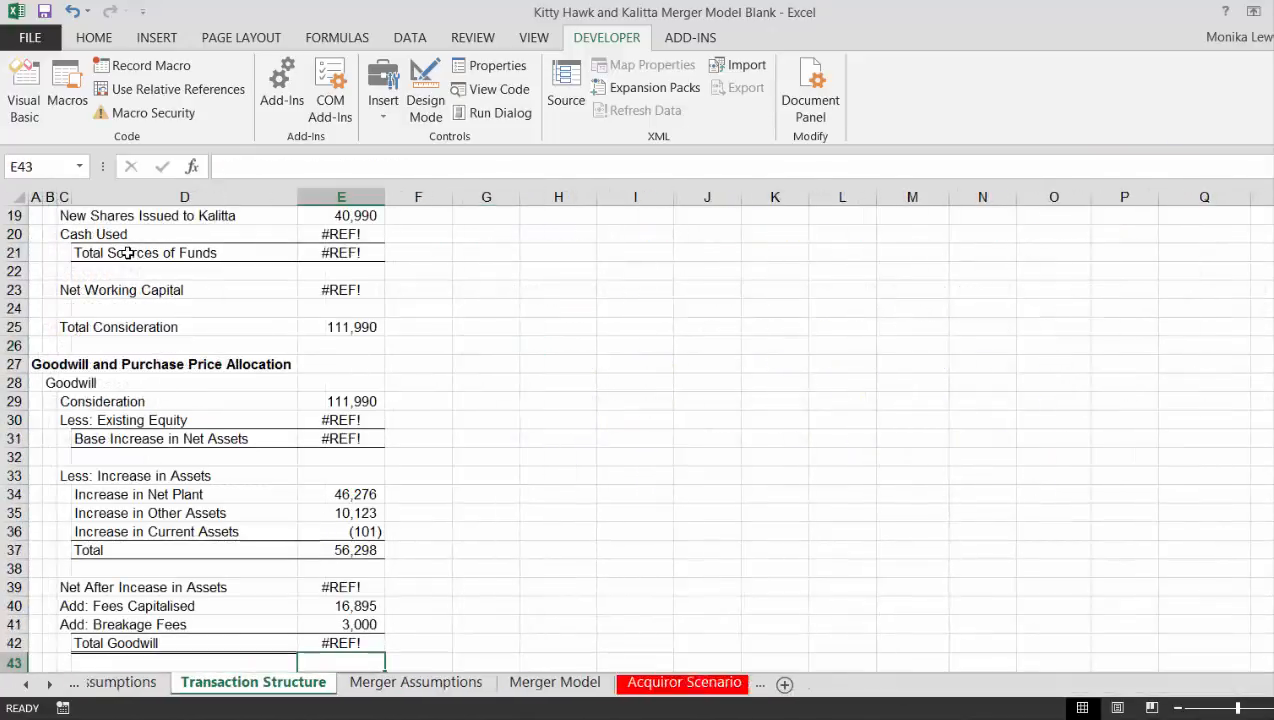
type("=ma")
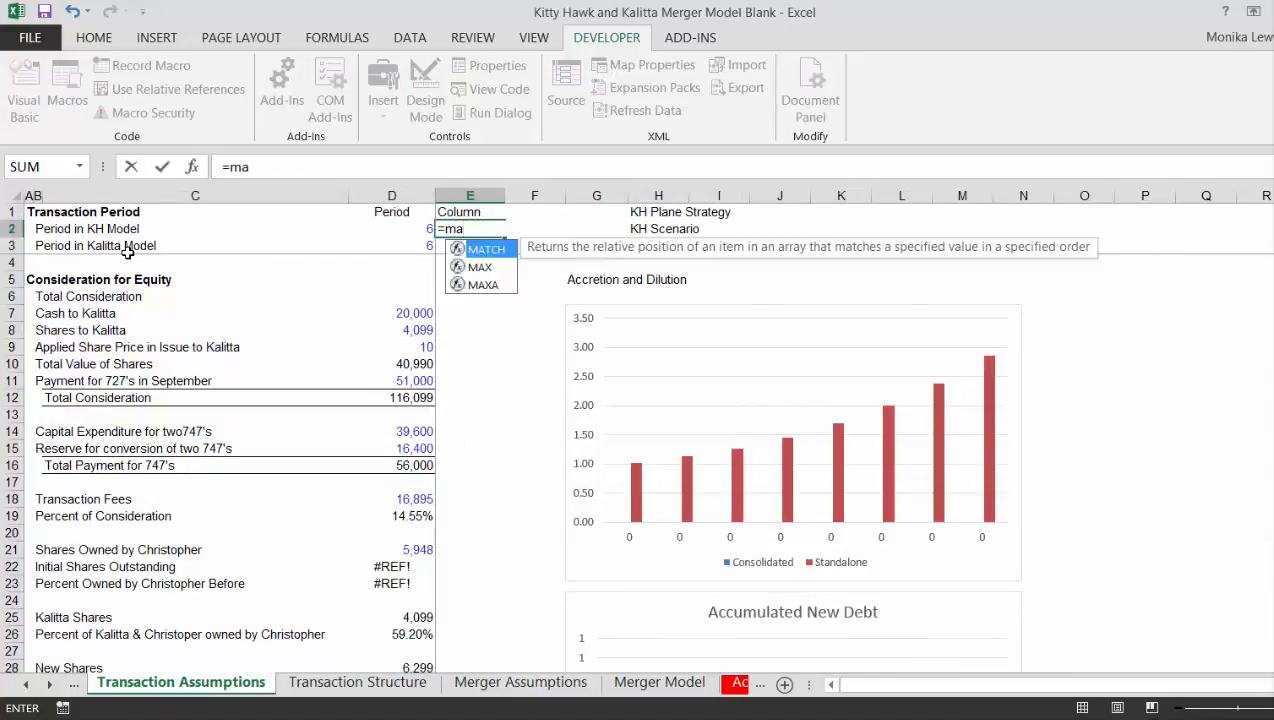
key("Tab")
key("Left")
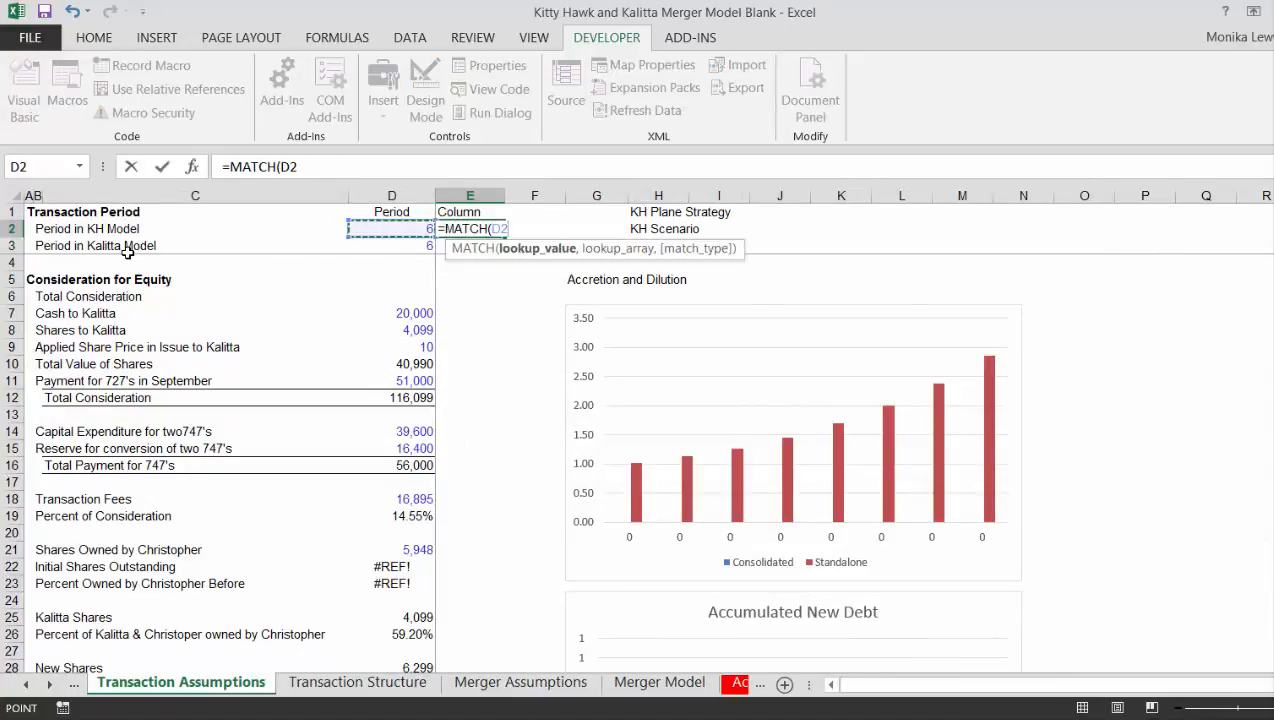
type(",")
key("ctrl+Page_Down")
key("ctrl+Page_Down")
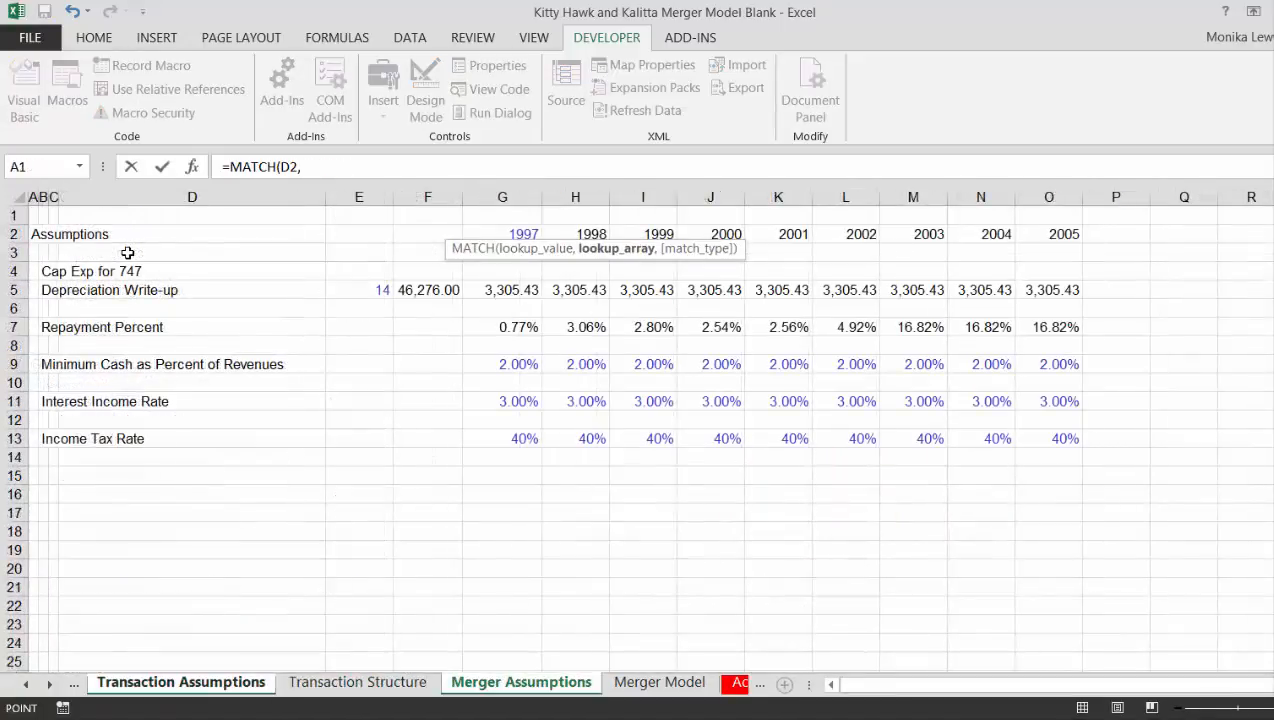
key("ctrl+Page_Down")
key("ctrl+Page_Down")
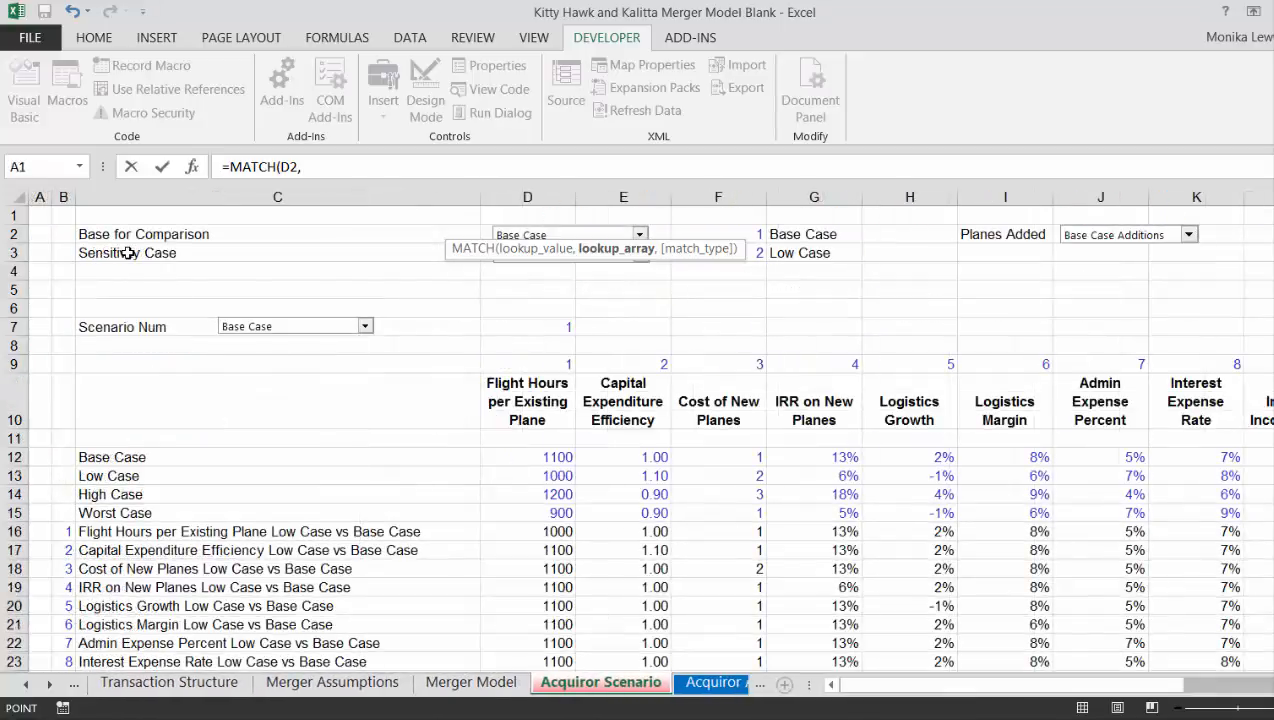
key("ctrl+Page_Down")
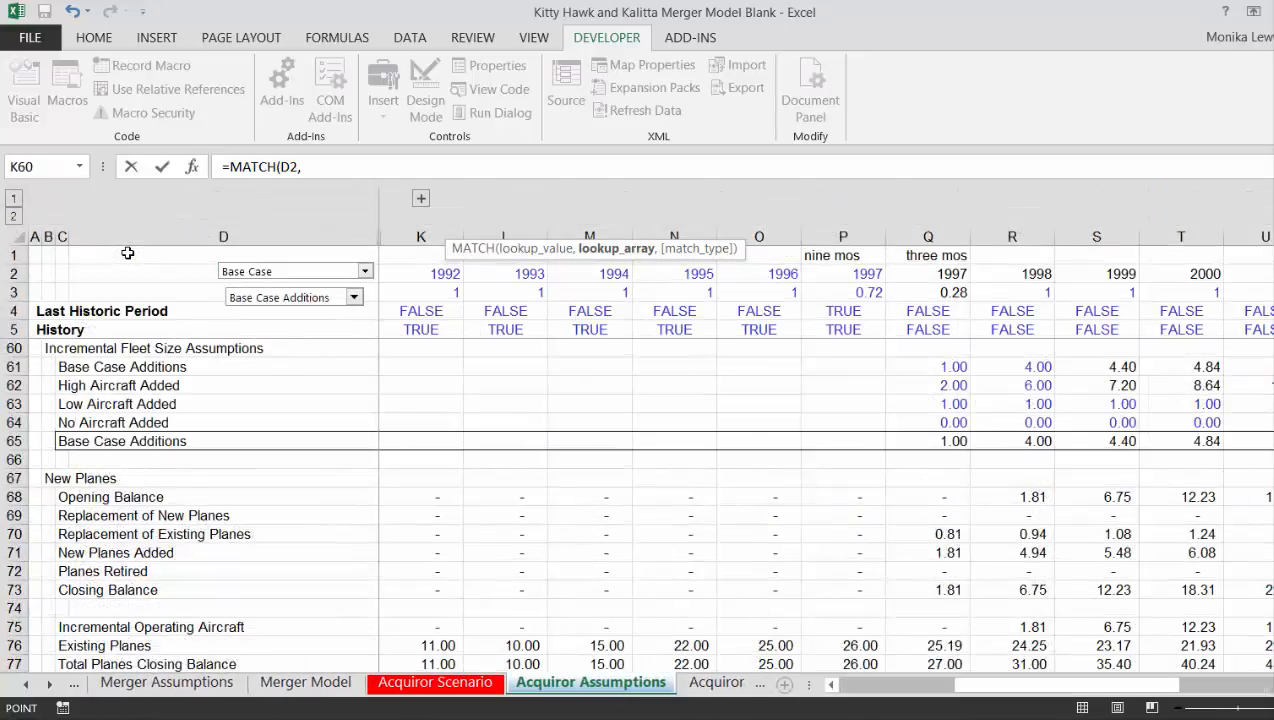
key("ctrl+Page_Down")
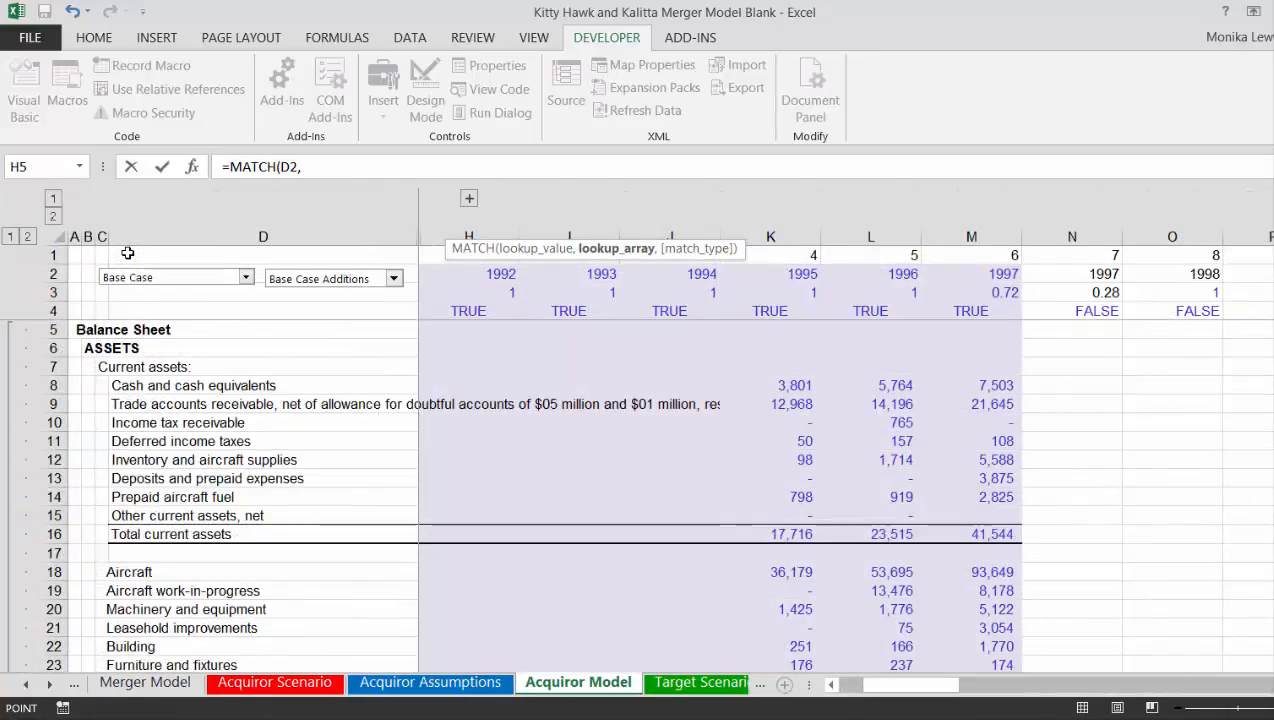
left_click(44, 254)
key("Return")
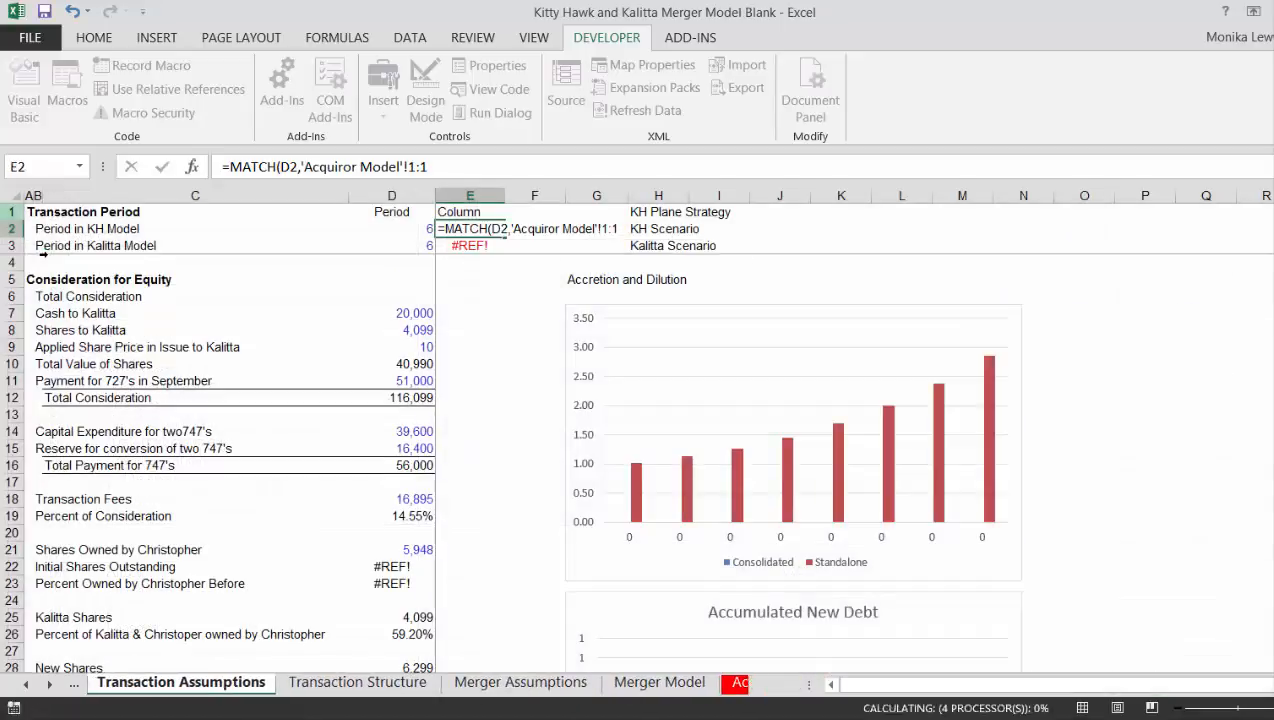
Replace the Kalitta Model column lookup in cell E3 with =MATCH(D3,'Target Model'!1:1)
type("=ma")
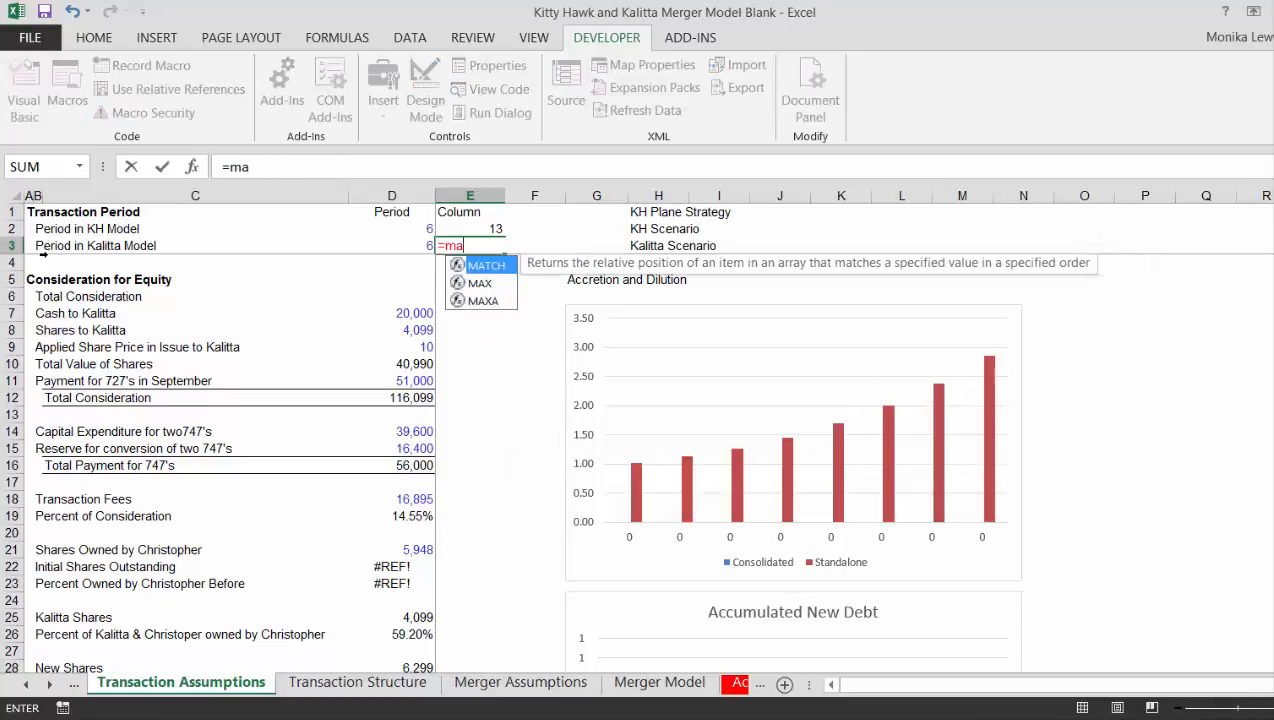
key("Tab")
key("Left")
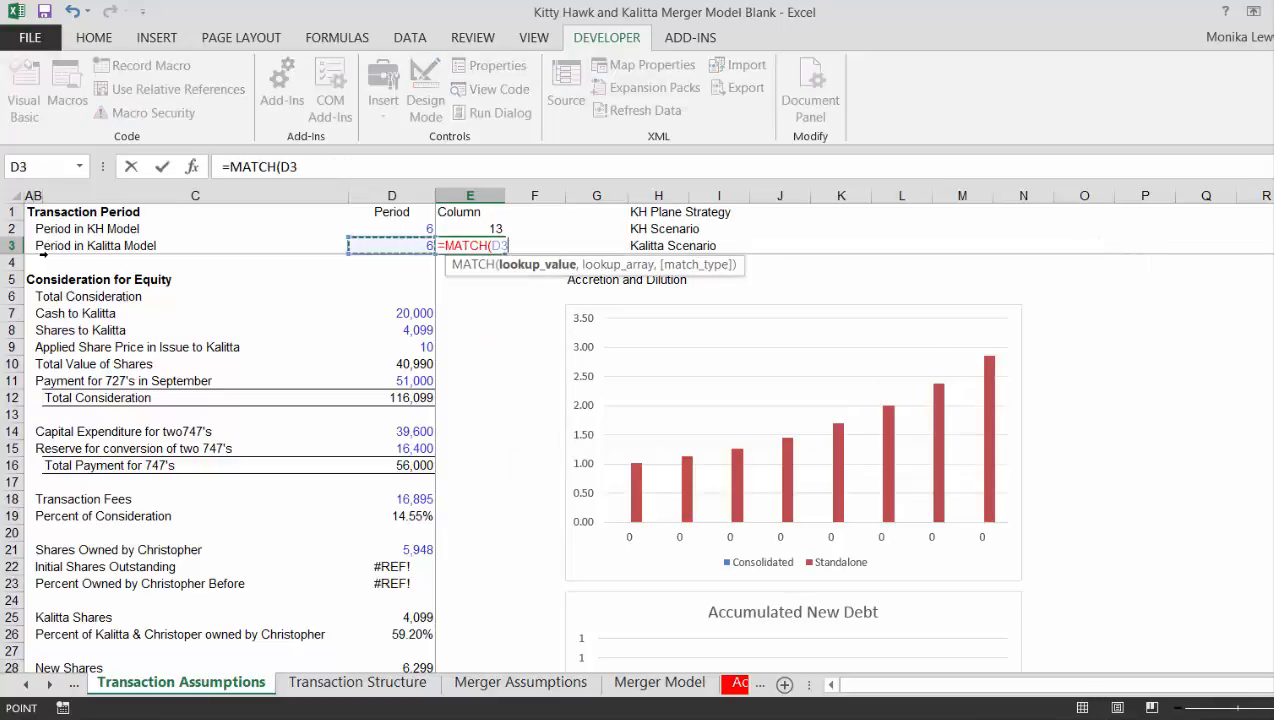
type(",")
key("ctrl+Page_Down")
key("ctrl+Page_Down")
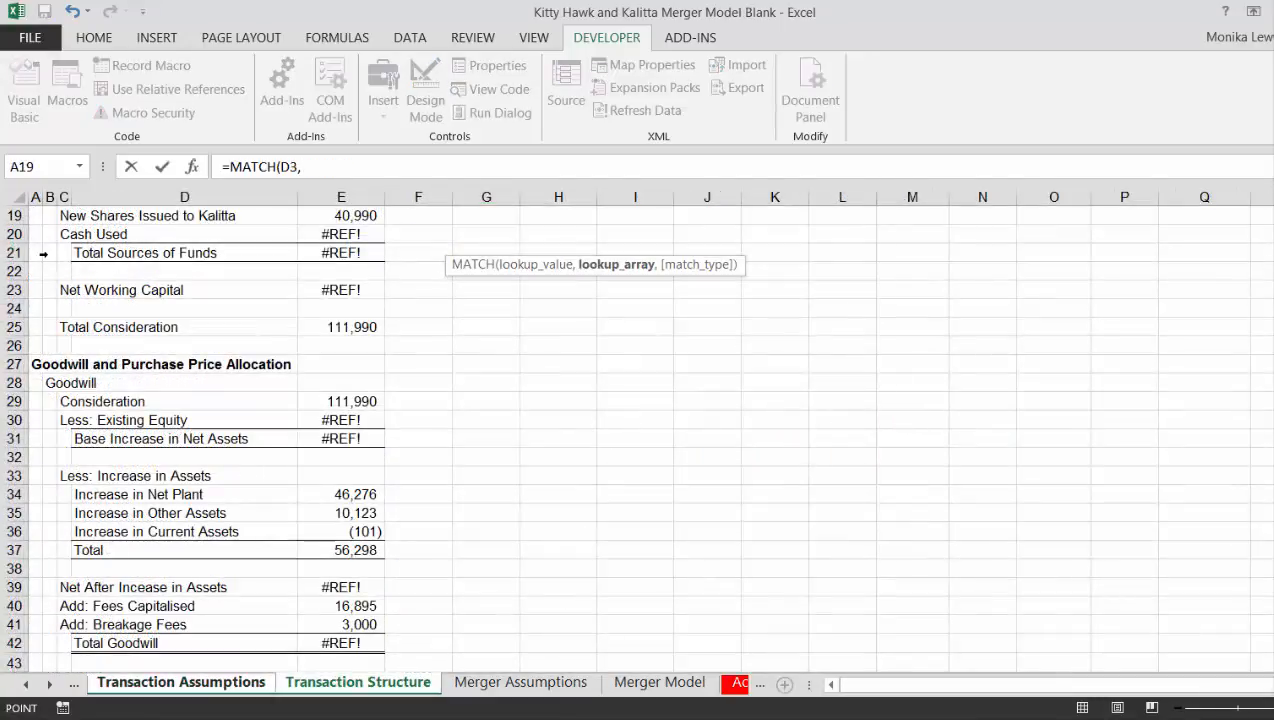
key("ctrl+Page_Down")
key("ctrl+Page_Down")
key("ctrl+Page_Down")
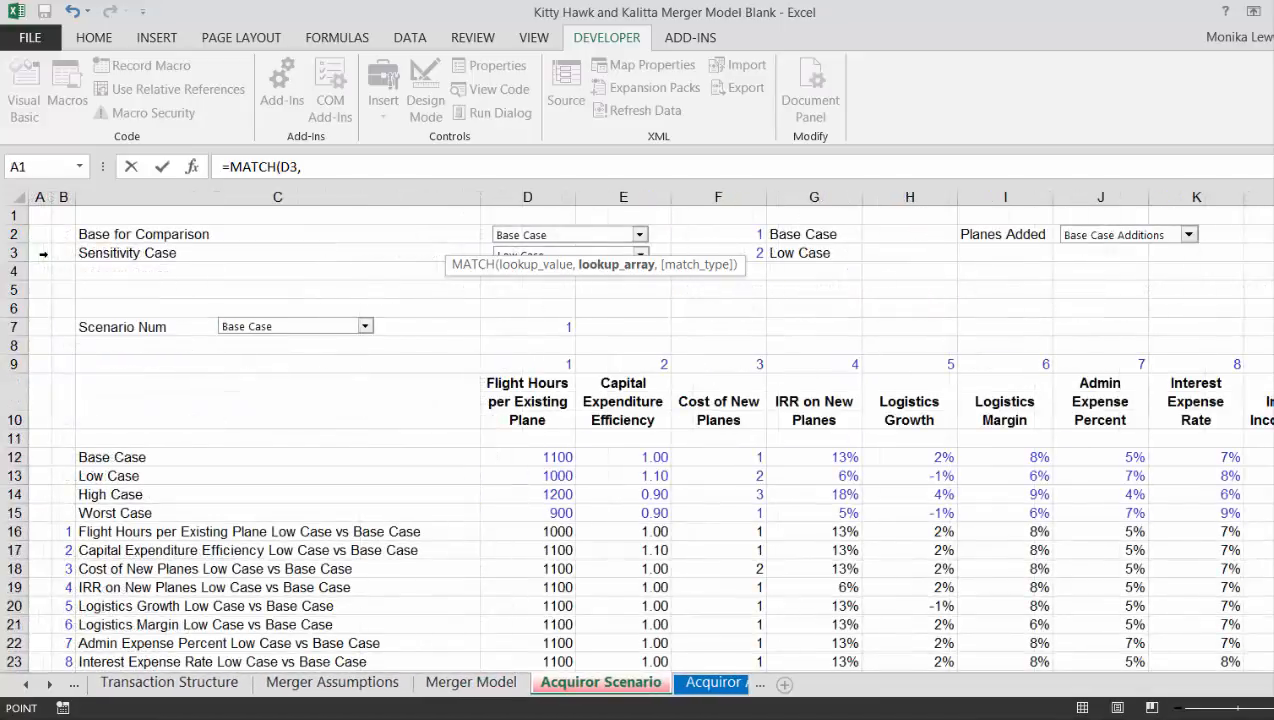
key("ctrl+Page_Down")
key("ctrl+Page_Down")
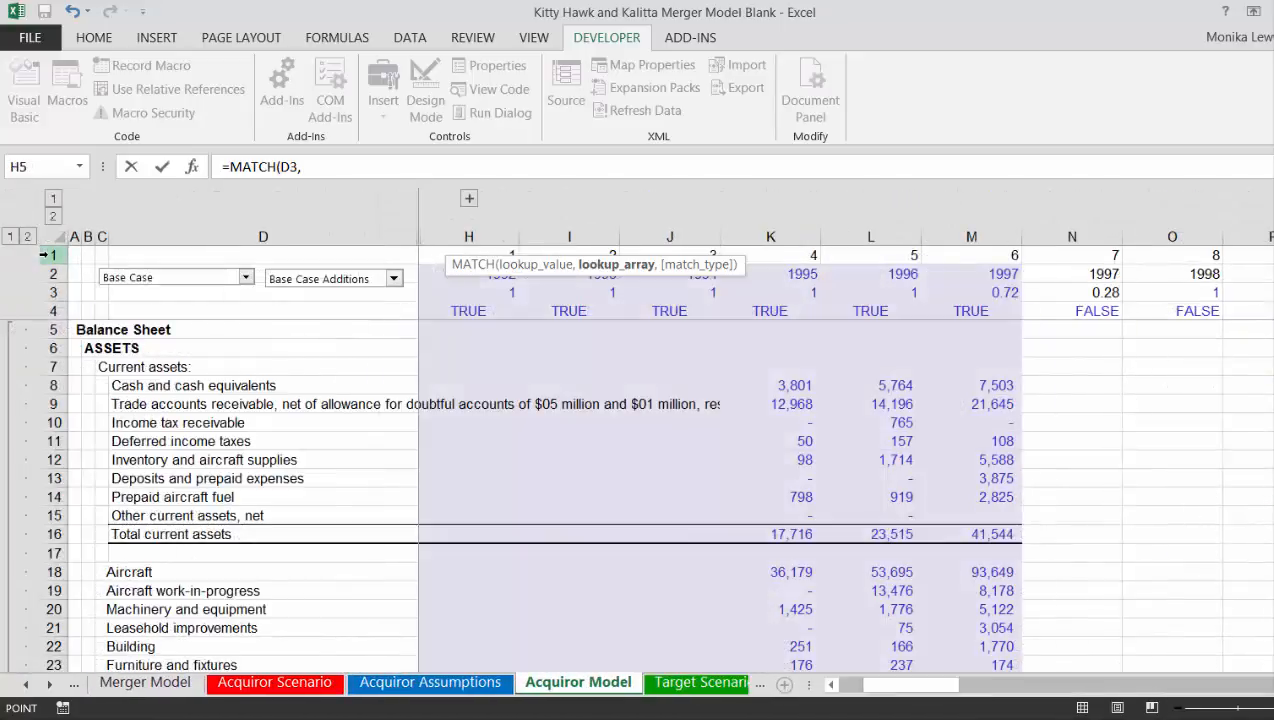
key("ctrl+Page_Down")
key("ctrl+Page_Down")
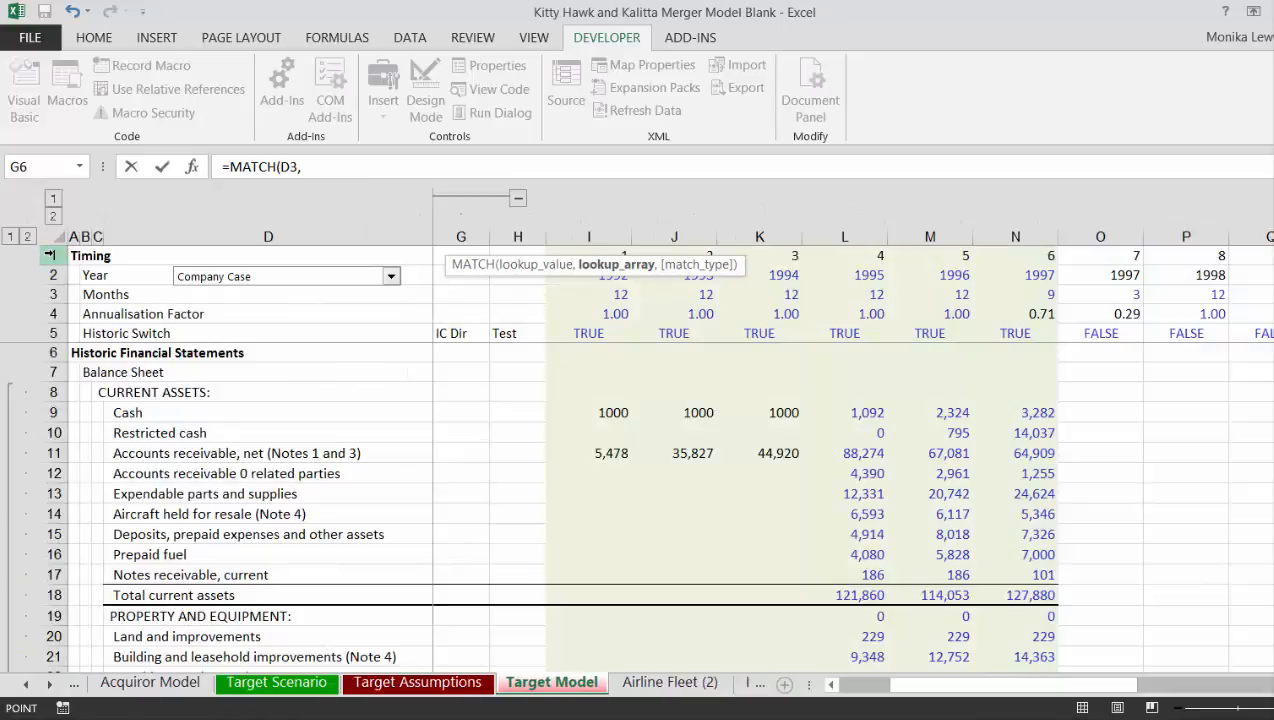
left_click(48, 255)
key("Return")
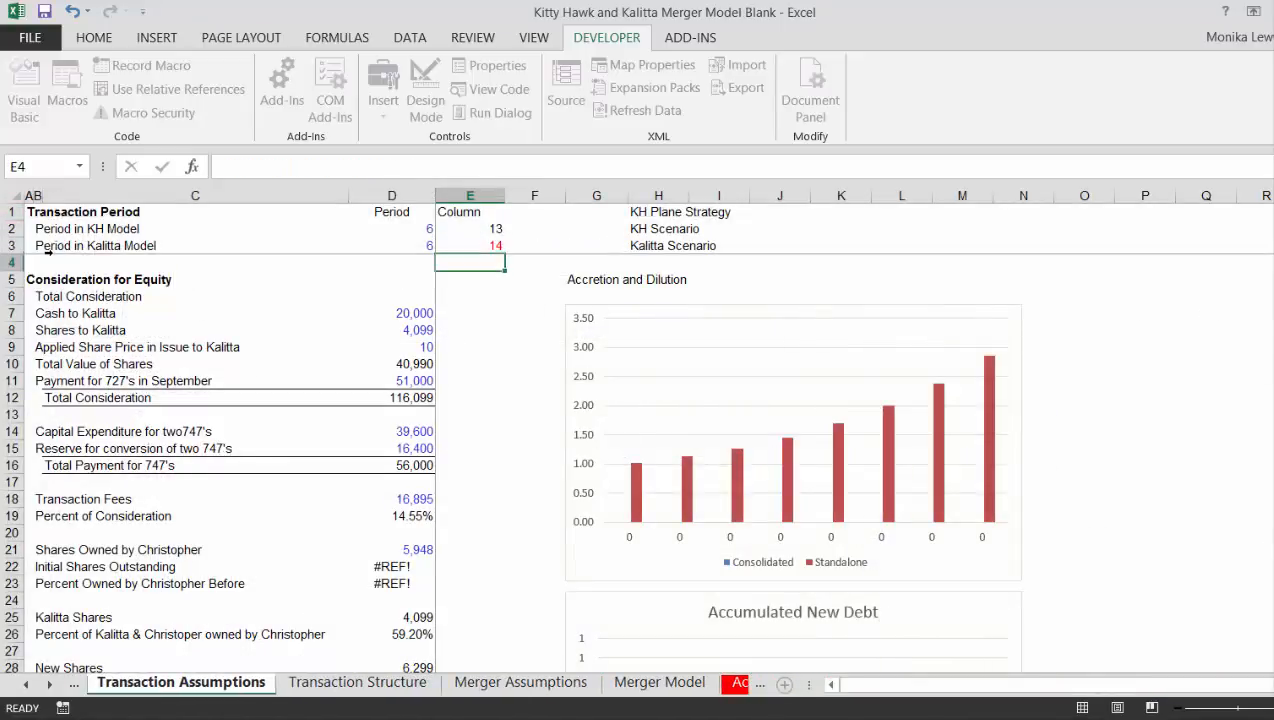
Check the two rebuilt column lookups against the KH and Kalitta transaction period inputs
key("Up")
key("Up")
key("Up")
key("Down")
key("Down")
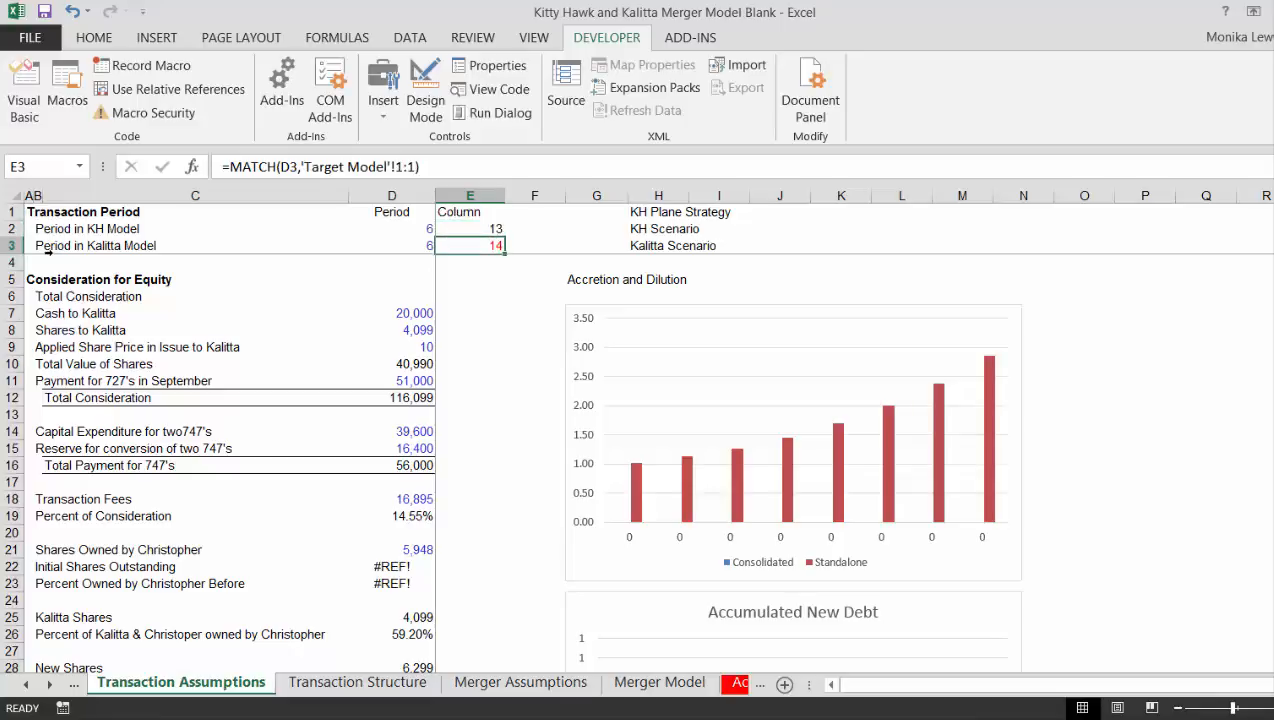
key("Up")
key("Left")
key("Right")
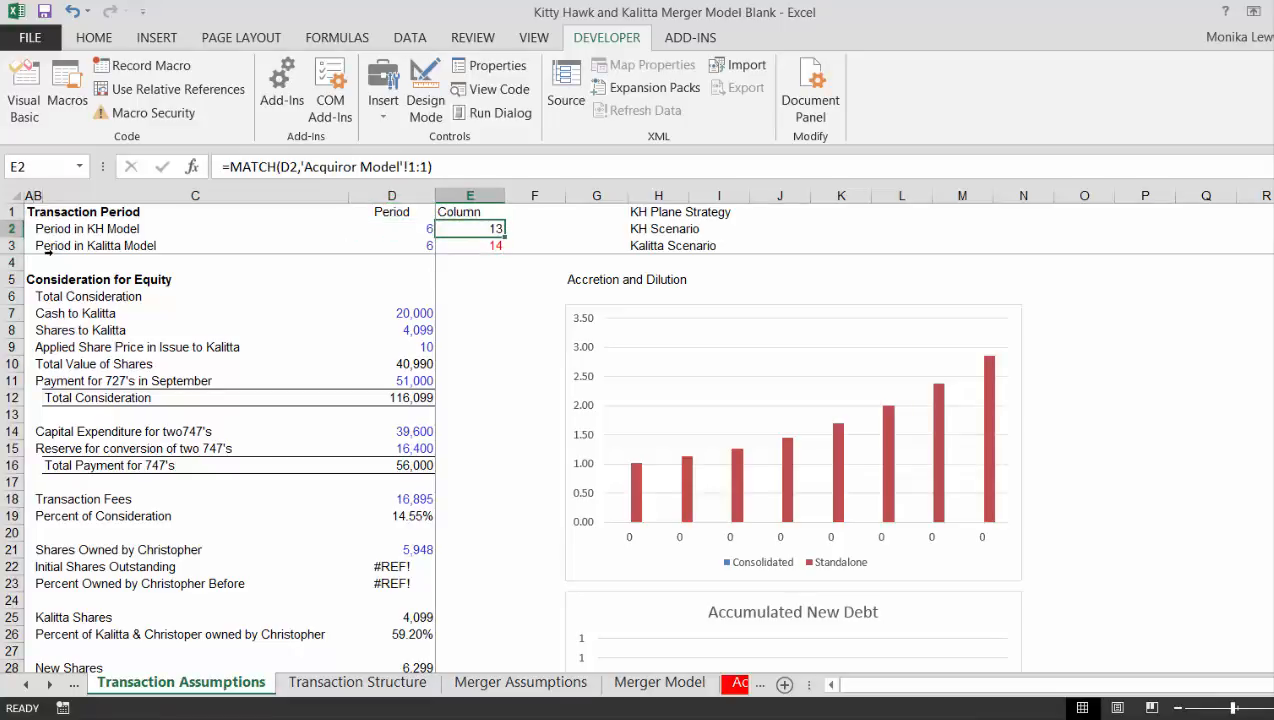
key("Left")
key("Right")
Look through the Uses and Sources of Funds section on the Transaction Structure sheet, including the Debt Retired reference
key("ctrl+Page_Down")
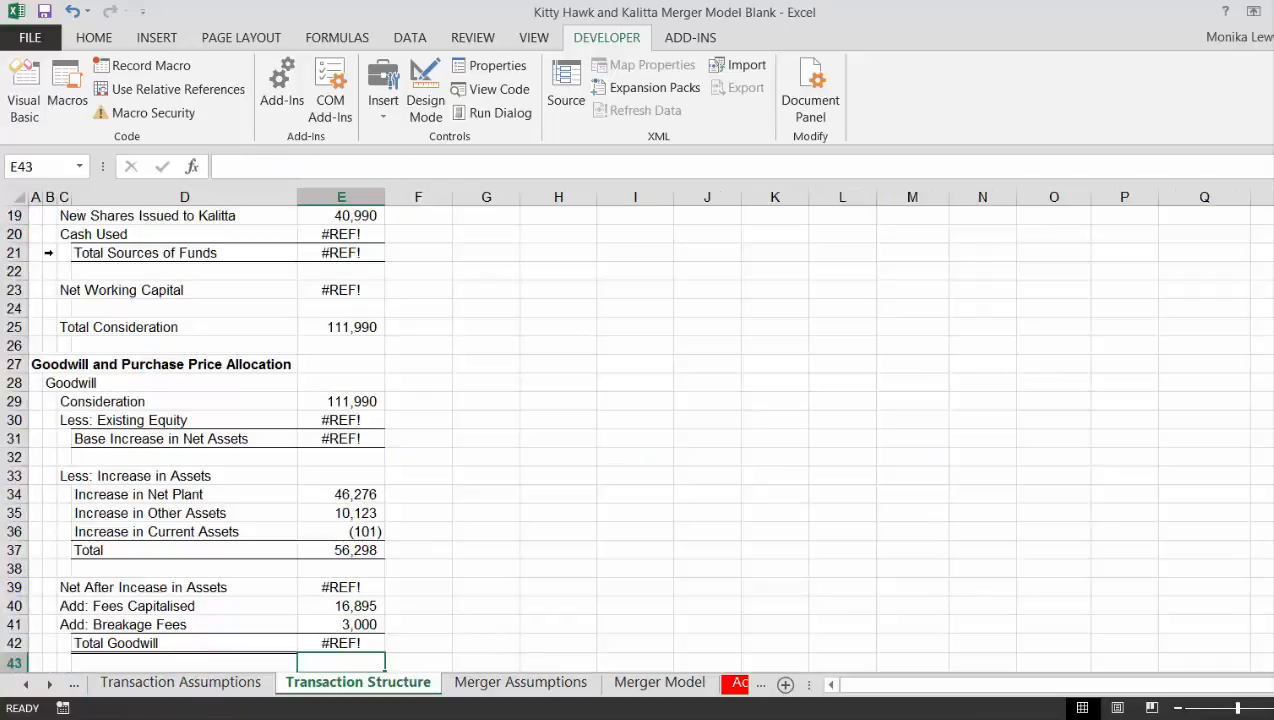
key("Up")
key("Up")
key("Up")
key("Up")
key("Up")
key("Up")
key("Up")
key("Up")
key("Up")
key("Up")
key("Up")
key("Up")
key("Up")
key("Up")
key("Up")
key("Up")
key("Up")
key("Up")
key("Up")
key("Up")
key("Up")
key("Up")
key("Up")
key("Up")
key("Up")
key("Up")
key("Up")
key("Up")
key("Up")
key("Up")
key("Up")
key("Up")
key("Up")
key("Up")
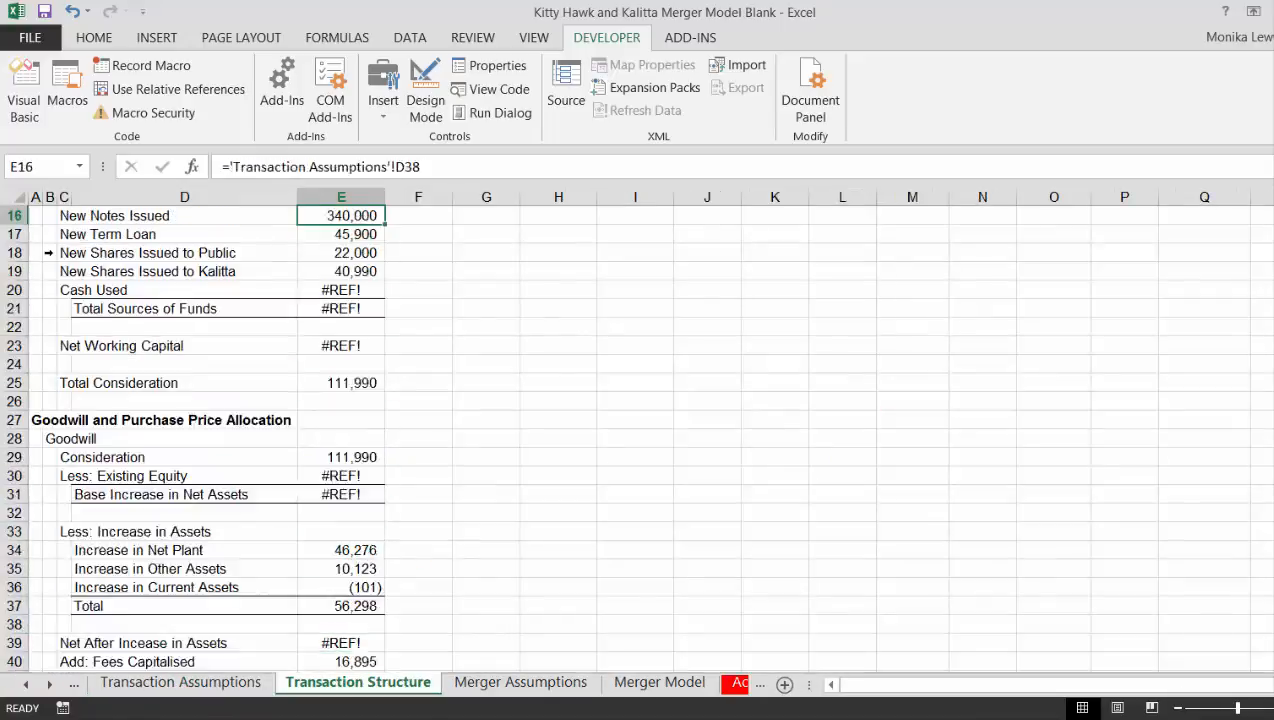
key("Down")
key("Down")
key("Down")
key("Down")
key("Down")
key("Down")
key("Down")
key("Down")
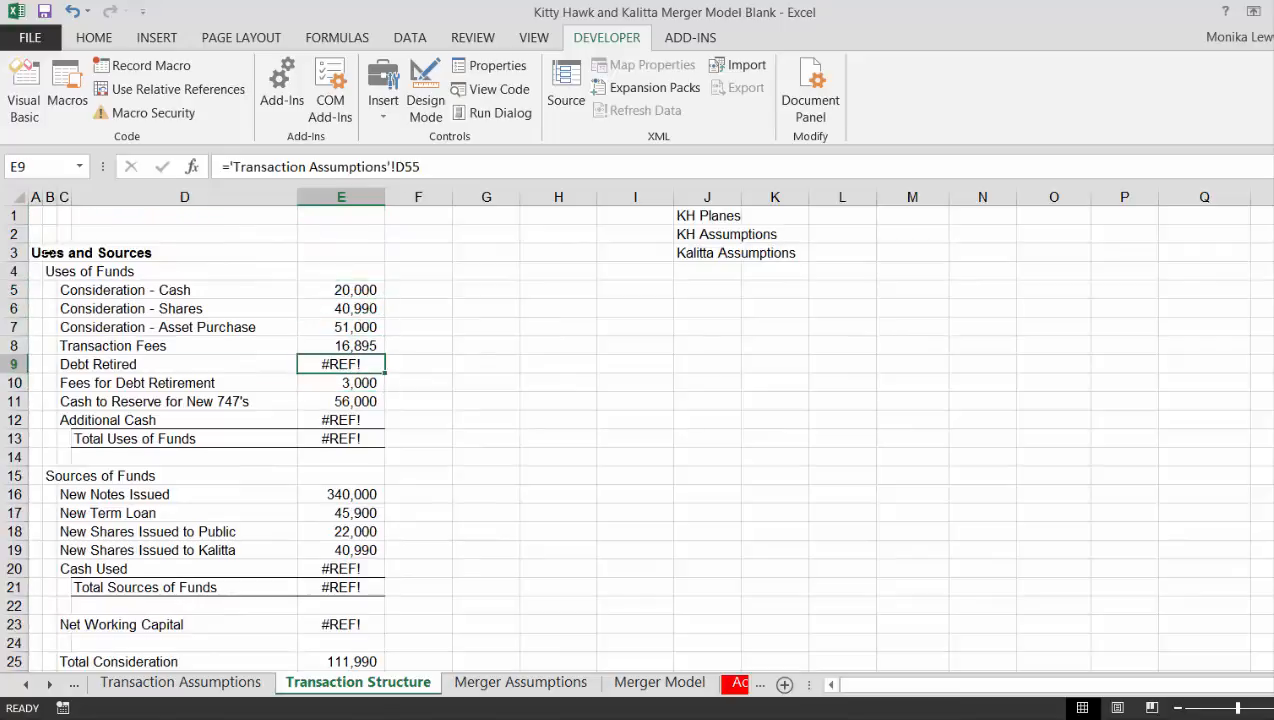
key("Left")
key("Right")
Examine the goodwill and purchase price allocation and the Pro-Forma Balance Sheet on the Transaction Structure sheet
key("Page_Down")
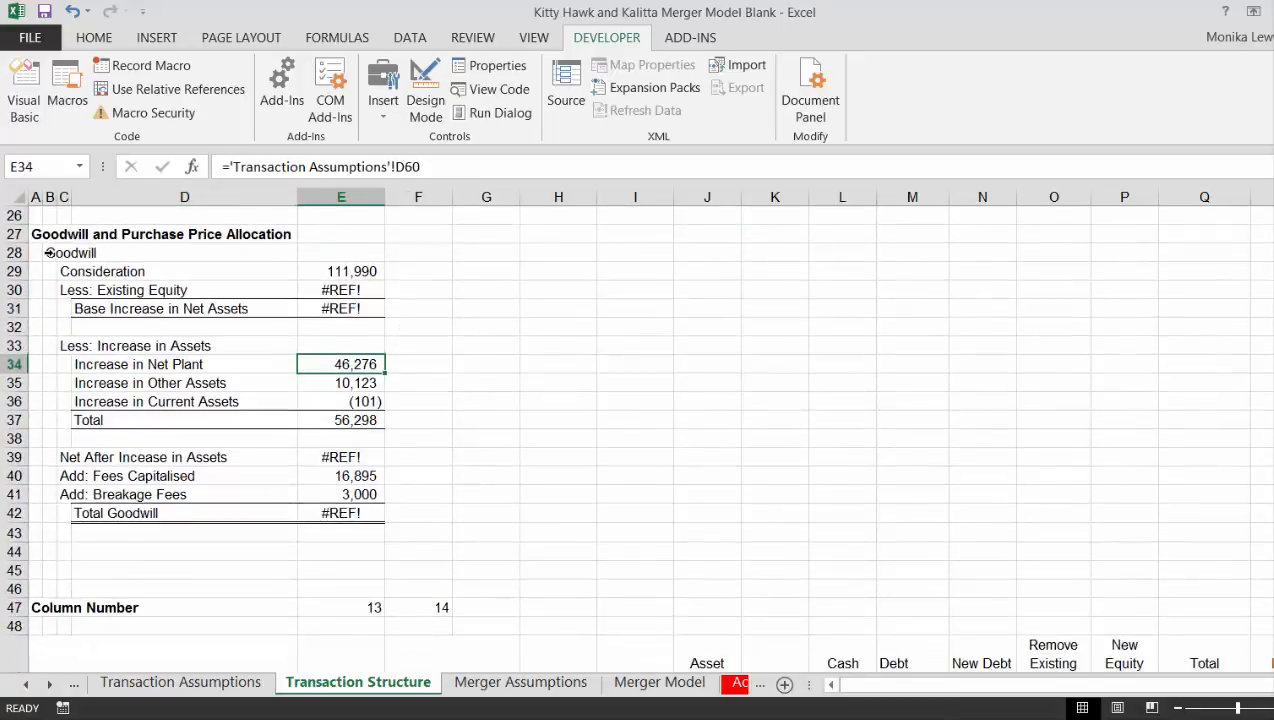
key("Page_Down")
key("Up")
key("Up")
key("Up")
key("Up")
key("Up")
key("Up")
key("Up")
key("Up")
key("Up")
key("Up")
key("Up")
key("Up")
key("Up")
key("Up")
key("Up")
key("Up")
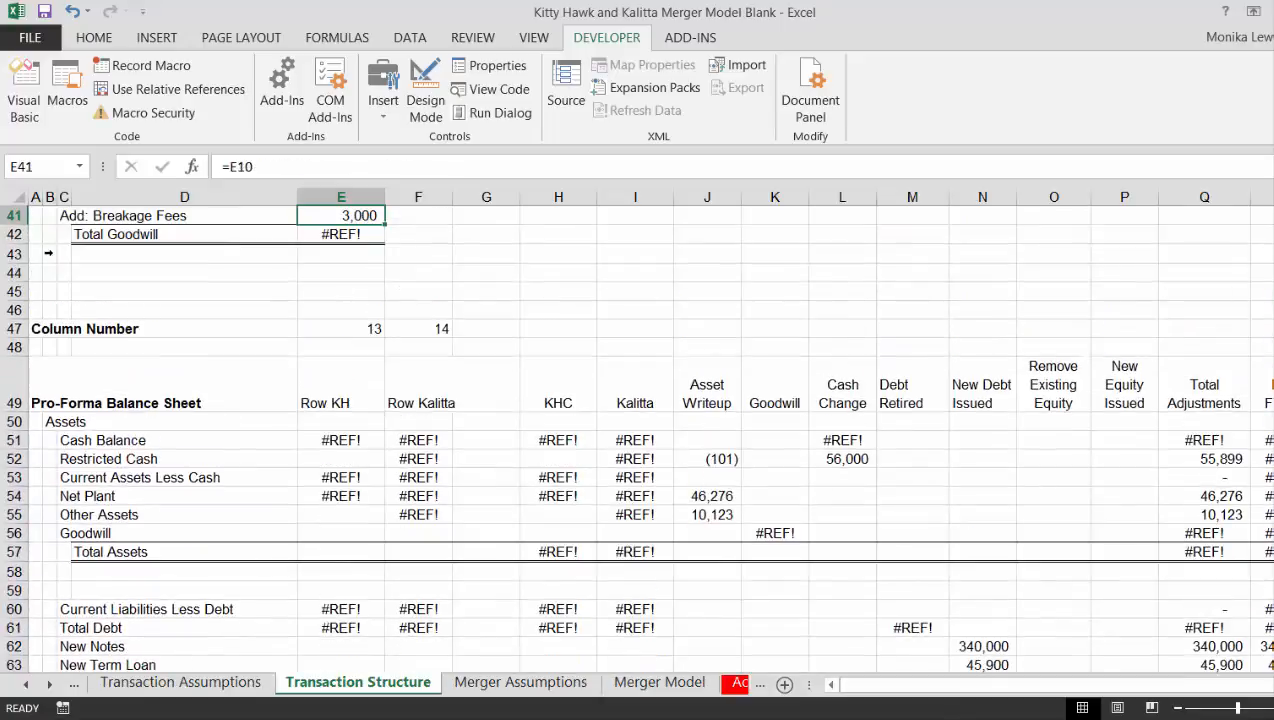
Trace the KH Column Number in cell E47 to its source on the Transaction Assumptions sheet and return
key("Down")
key("Down")
key("Down")
key("Down")
key("Down")
key("Down")
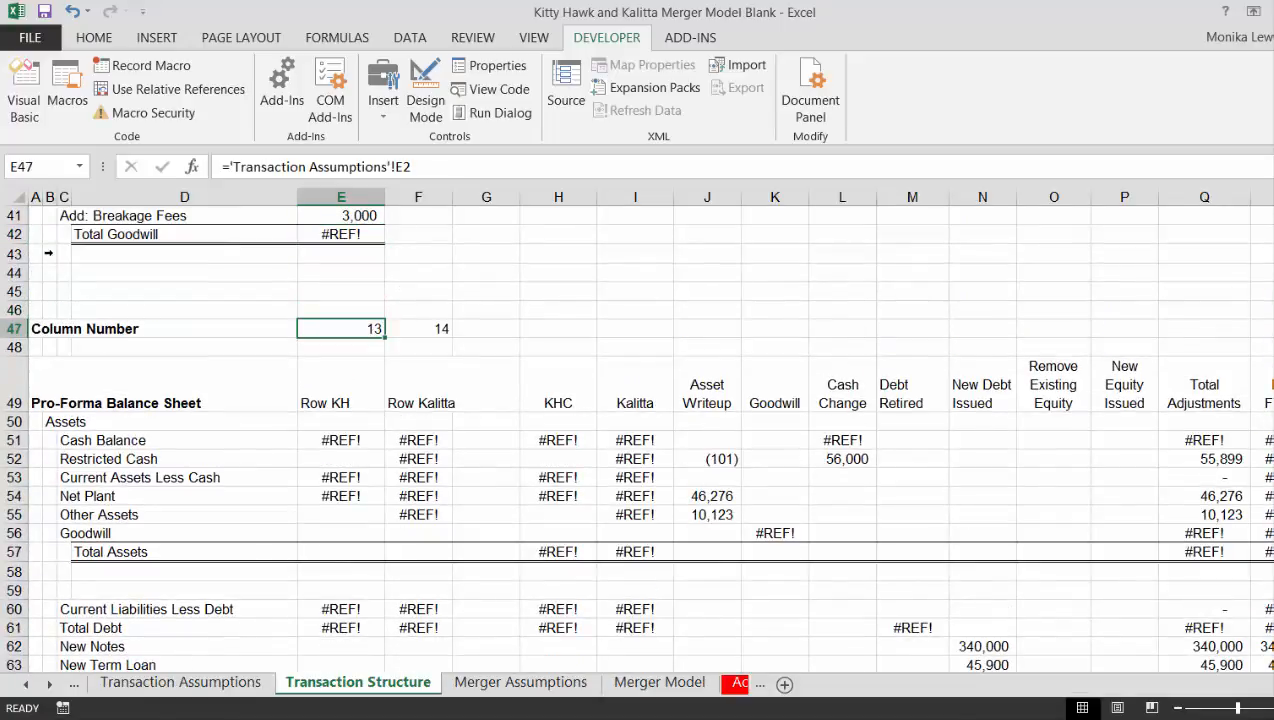
key("ctrl+bracketleft")
key("F5")
key("Return")
key("Down")
key("Down")
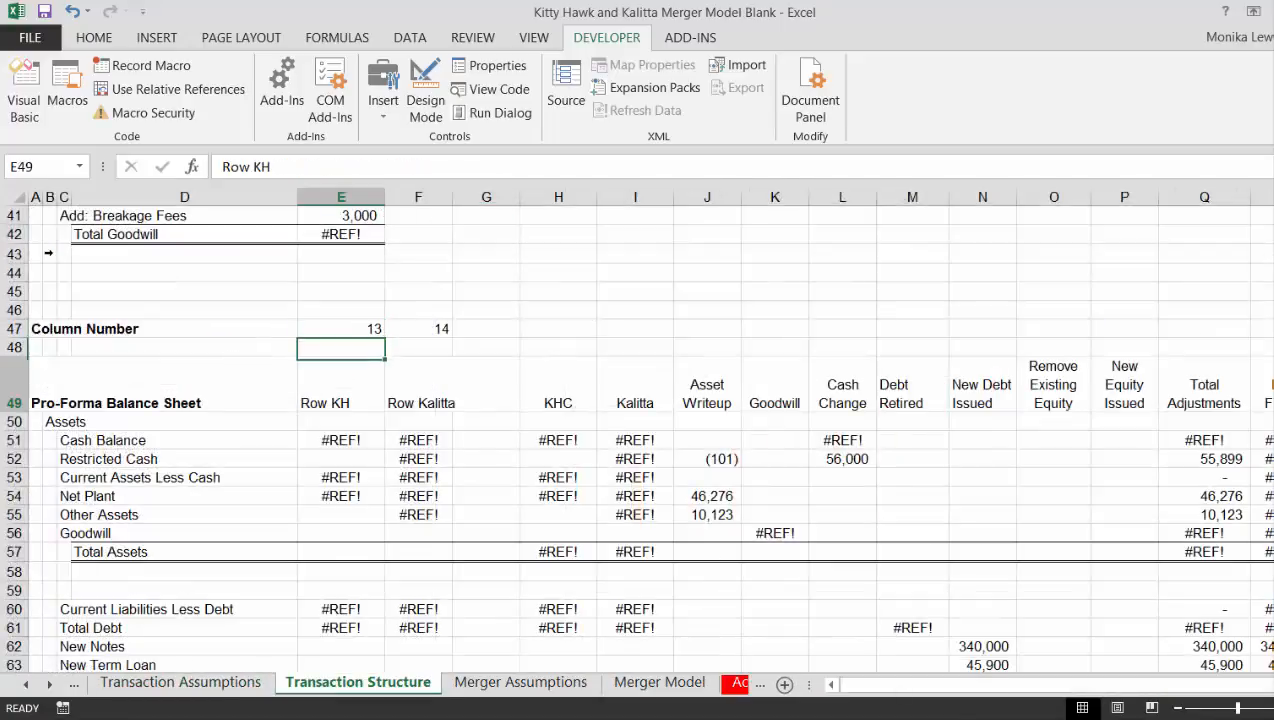
Start a MATCH formula in the Row KH cell E51 using the Cash Balance label in C51 as the lookup value
key("Down")
key("Down")
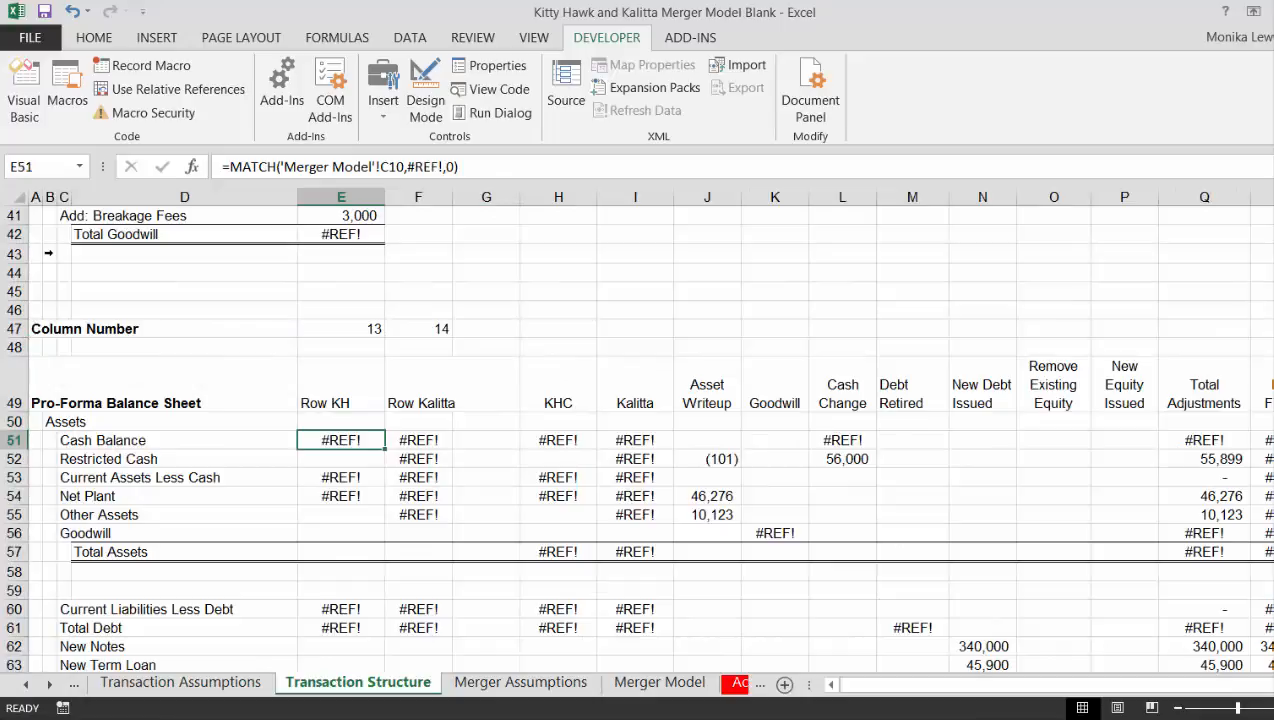
key("Down")
key("Down")
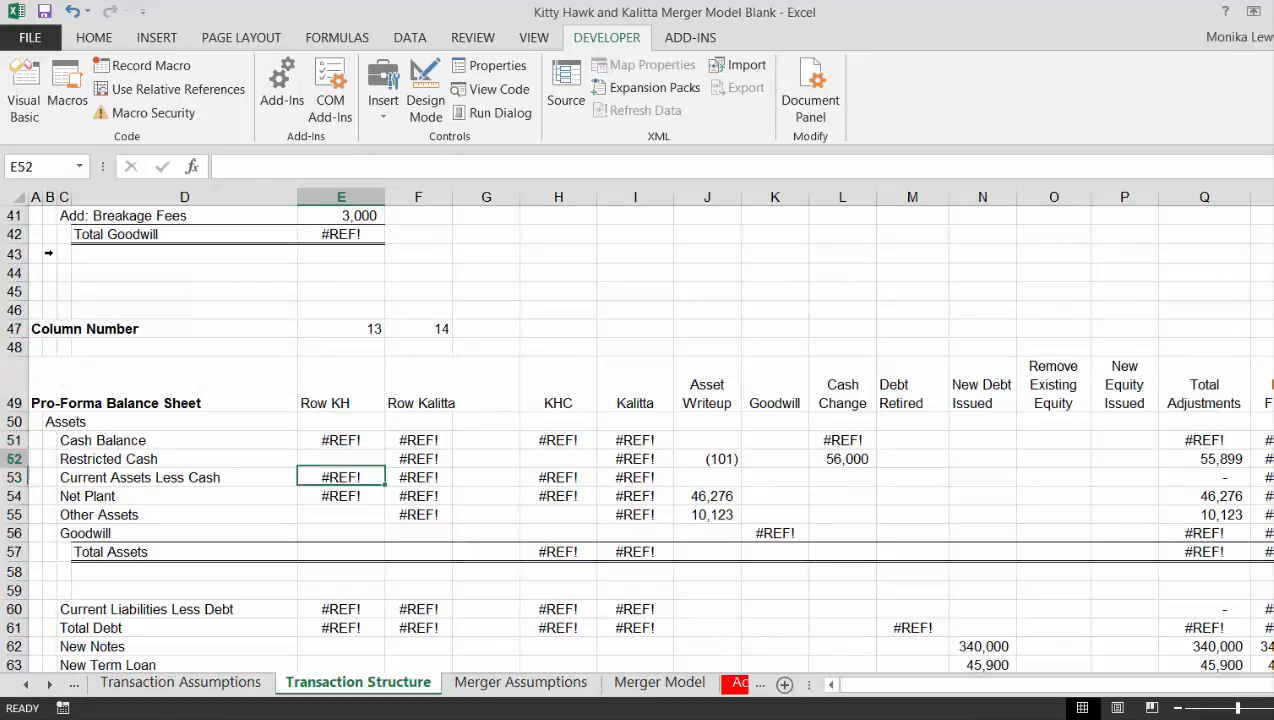
key("Up")
key("Up")
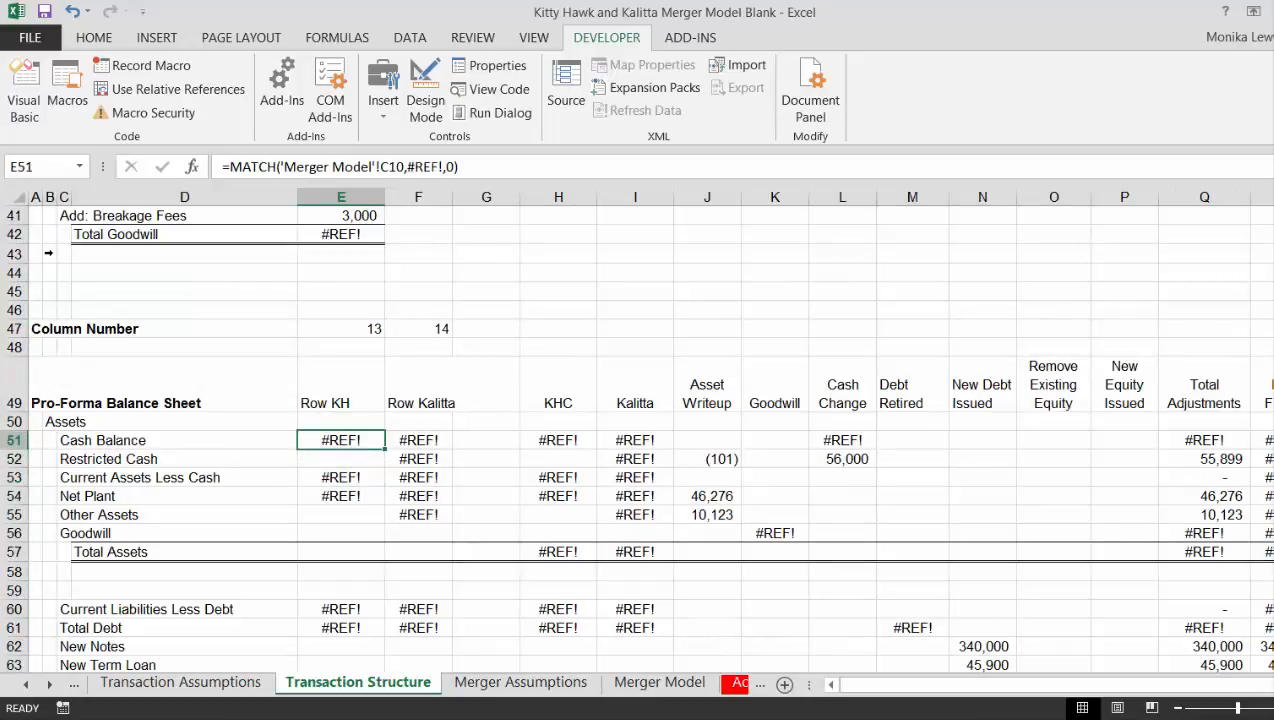
type("=ma")
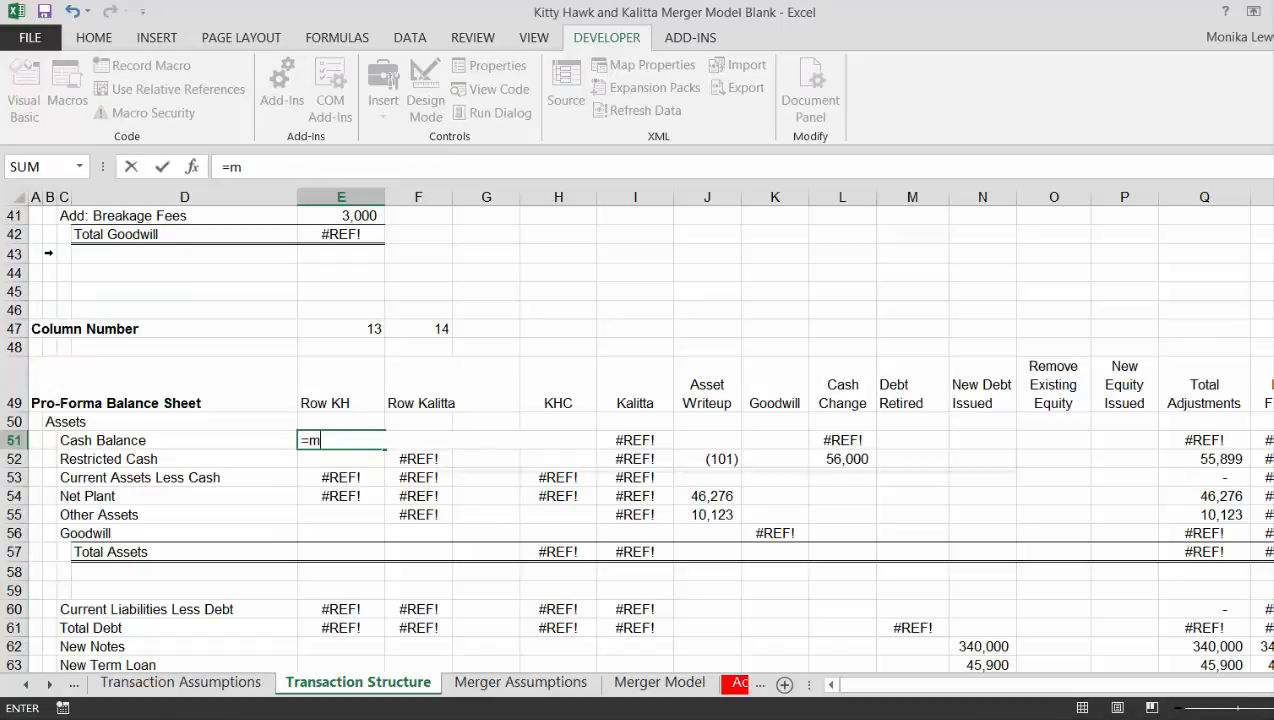
key("Tab")
key("Left")
key("Left")
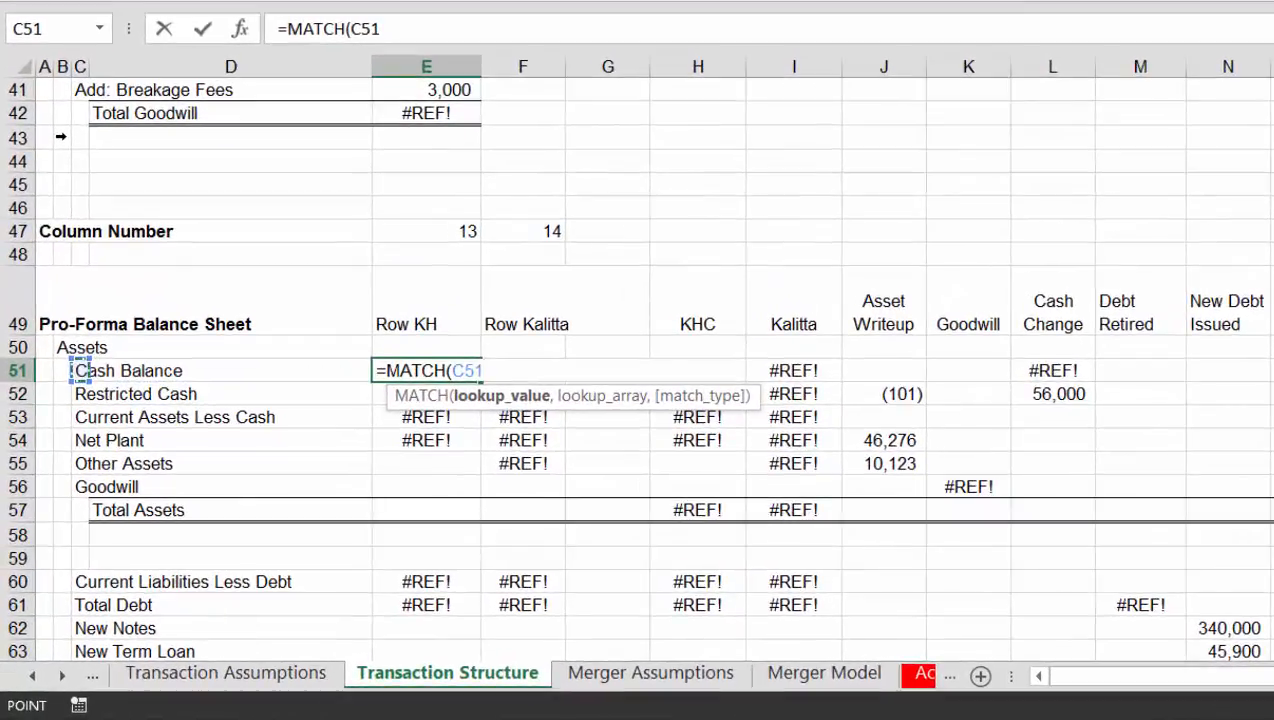
type(",")
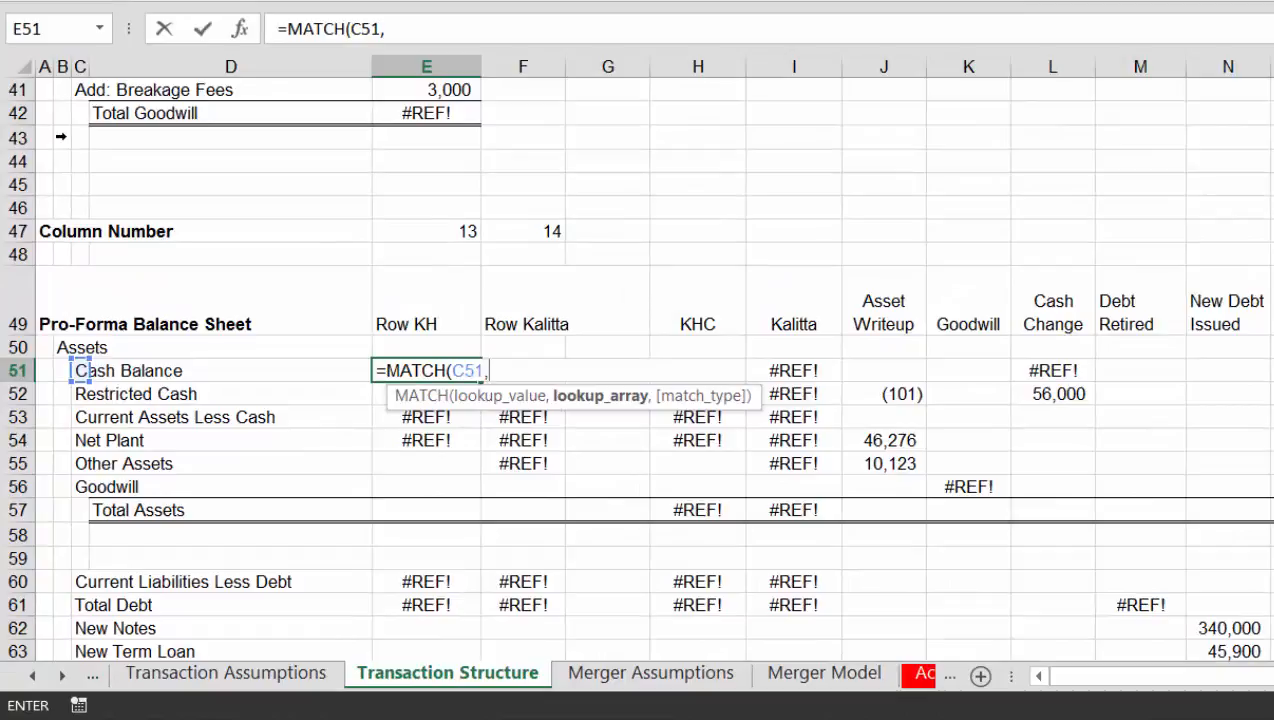
Complete the E51 MATCH with column D of the Acquiror Model sheet as the lookup array and 0 for an exact match
key("ctrl+Page_Down")
key("ctrl+Page_Down")
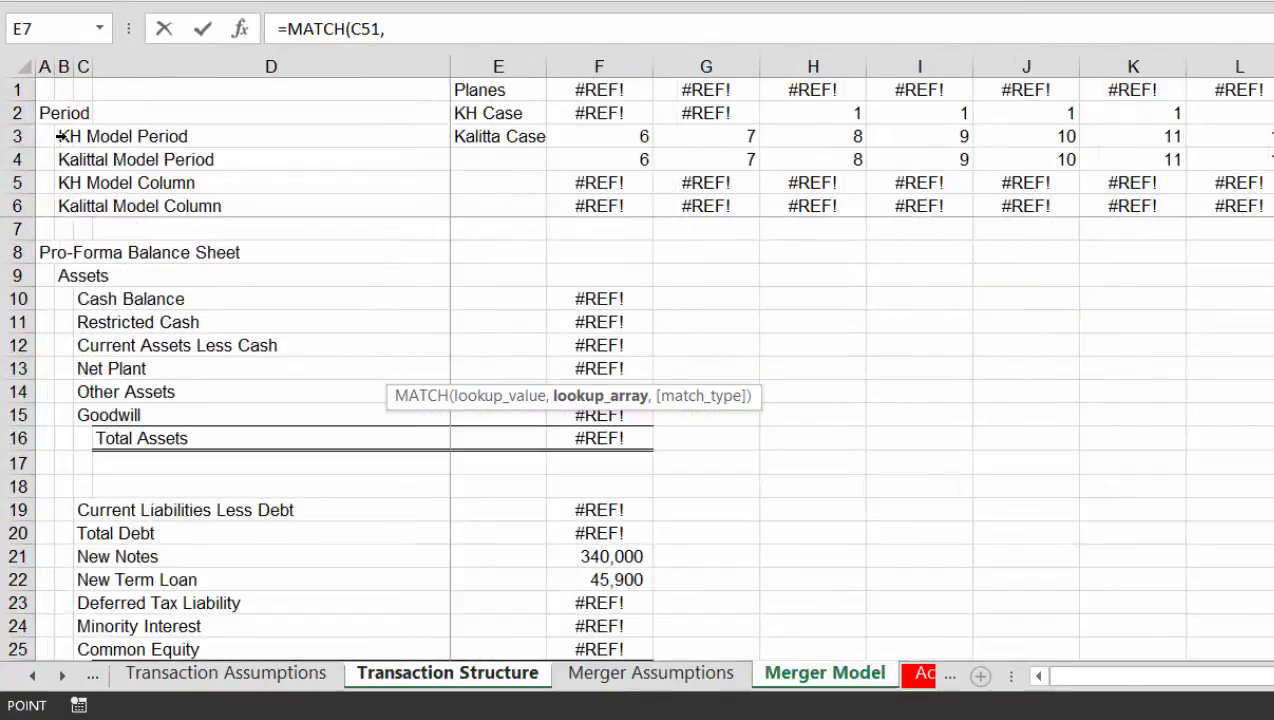
key("ctrl+Page_Down")
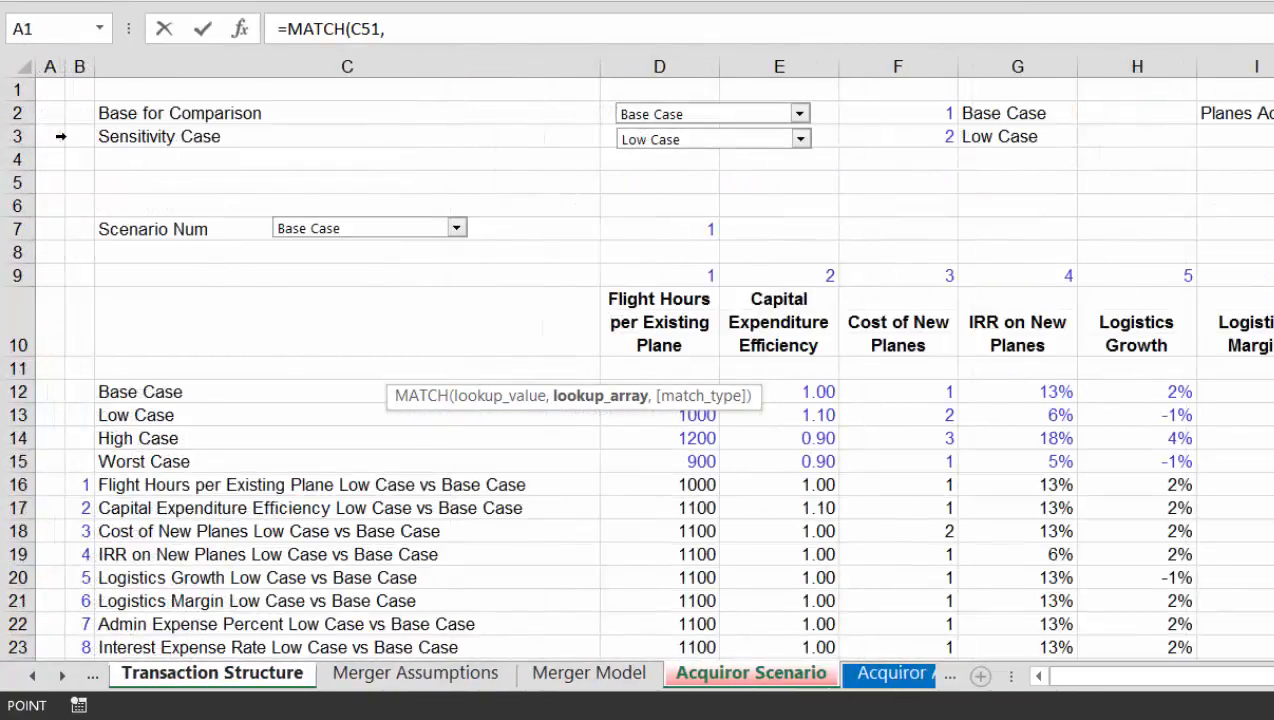
key("ctrl+Page_Down")
key("ctrl+Page_Down")
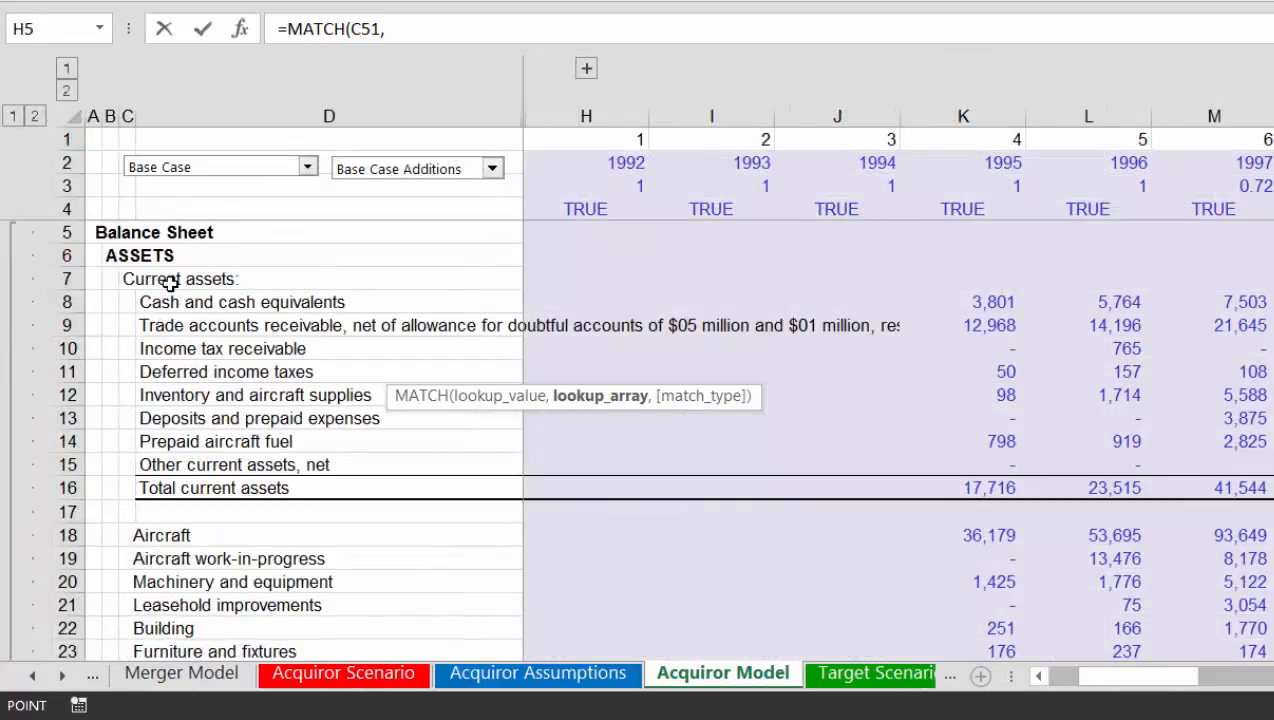
left_click(179, 110)
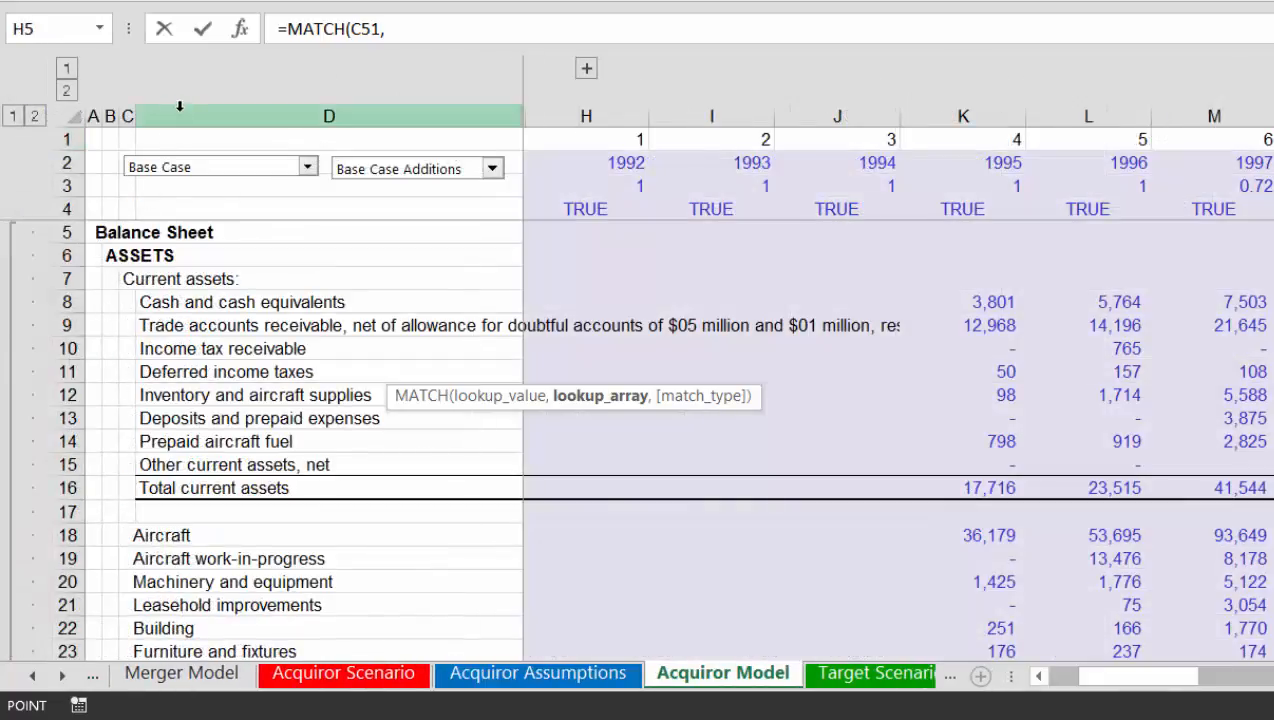
type(",")
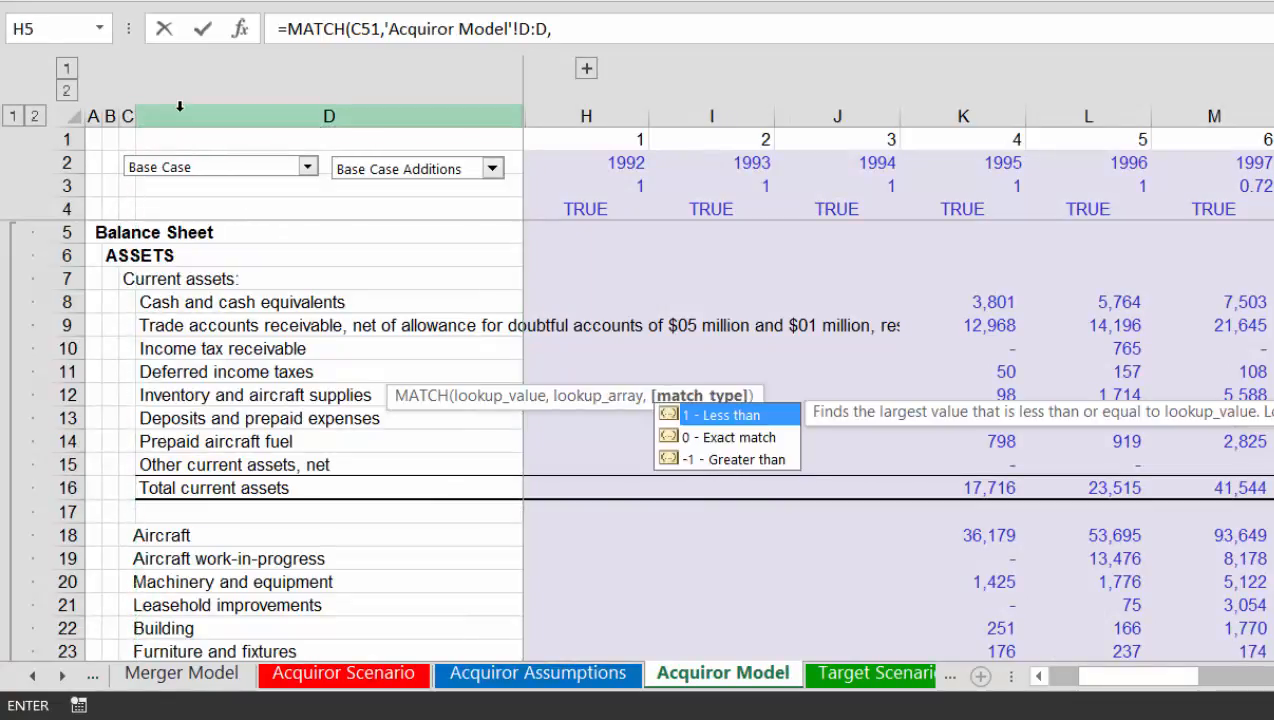
type("0")
key("Return")
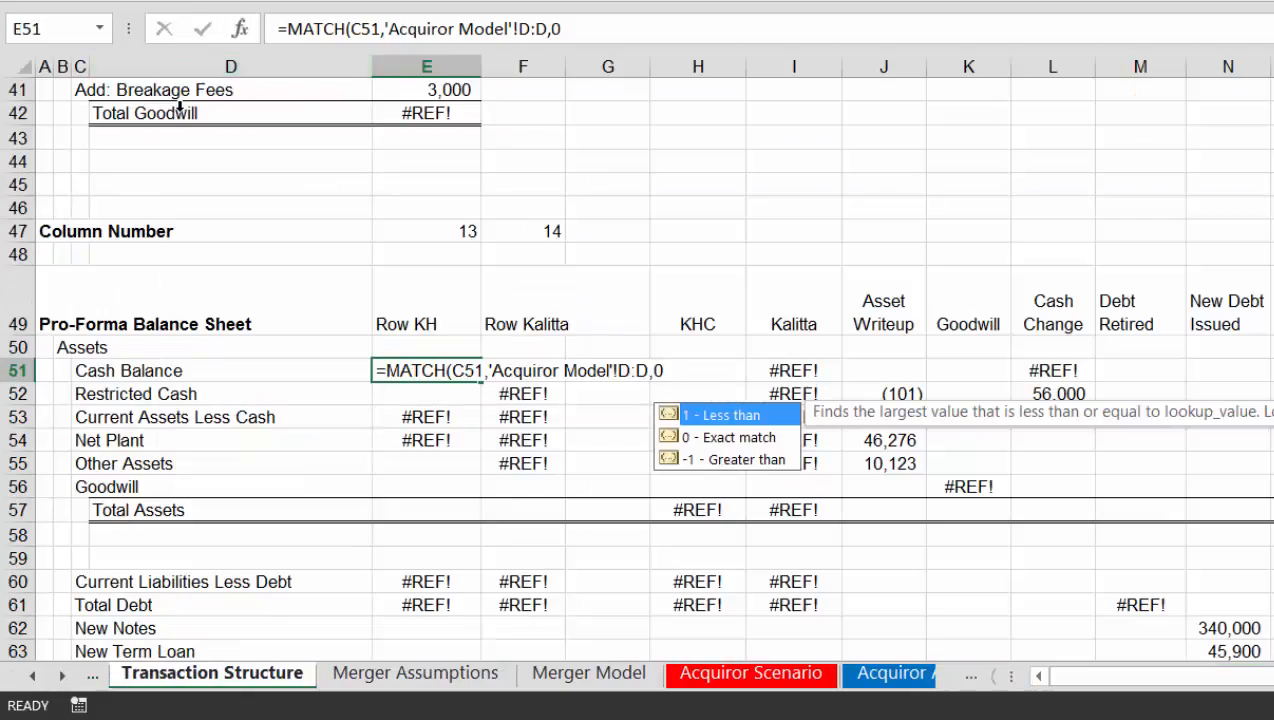
key("Up")
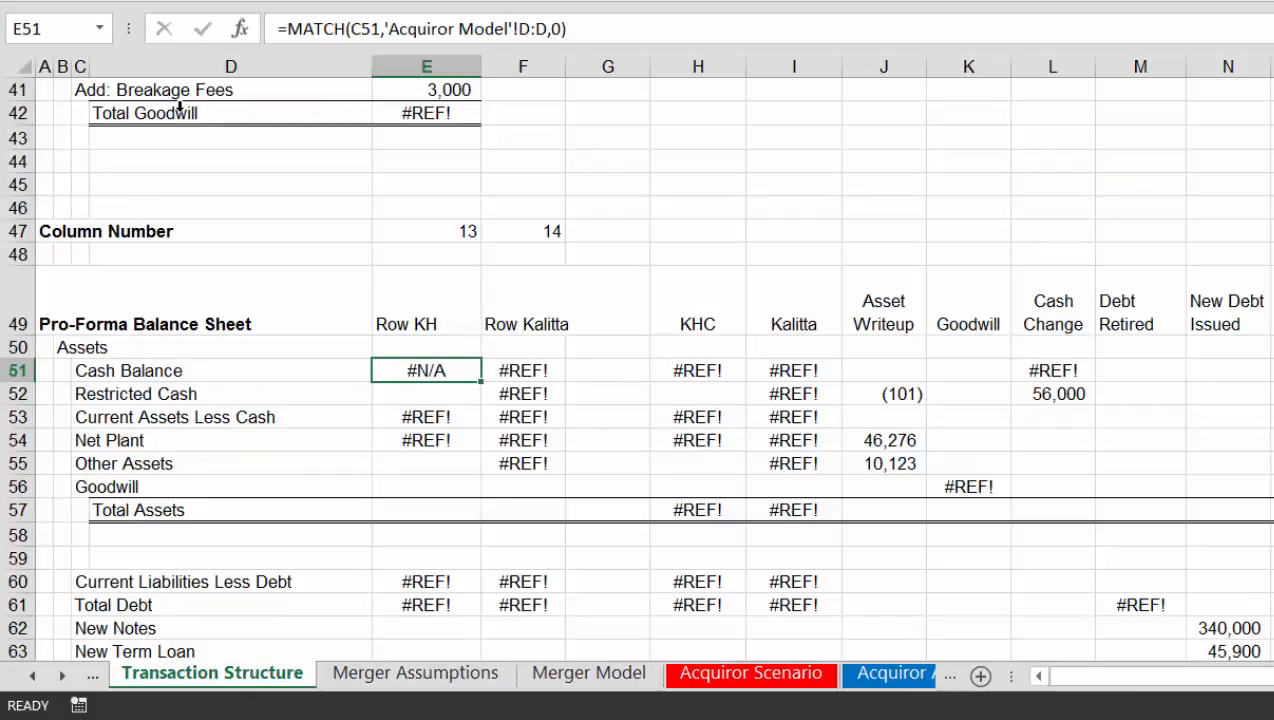
Search column D of the Acquiror Model sheet, section by section, for the Cash Balance label
key("ctrl+Page_Down")
key("ctrl+Page_Down")
key("ctrl+Page_Down")
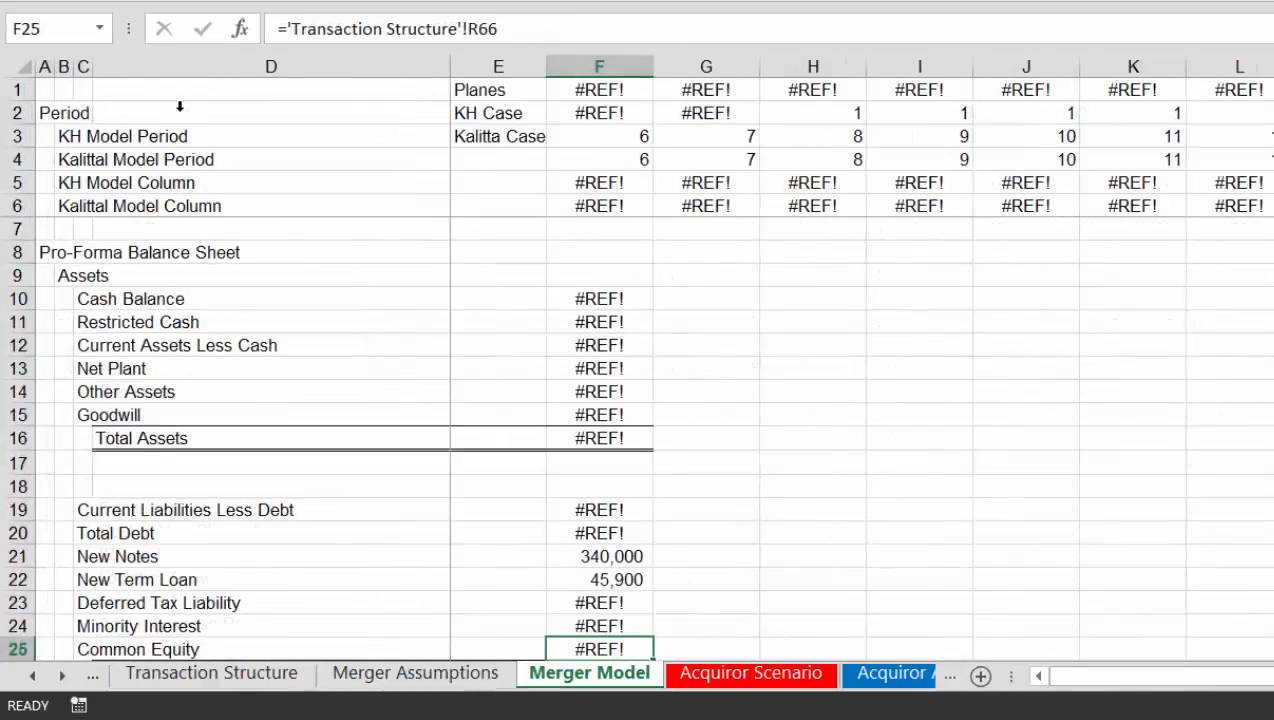
key("ctrl+Page_Down")
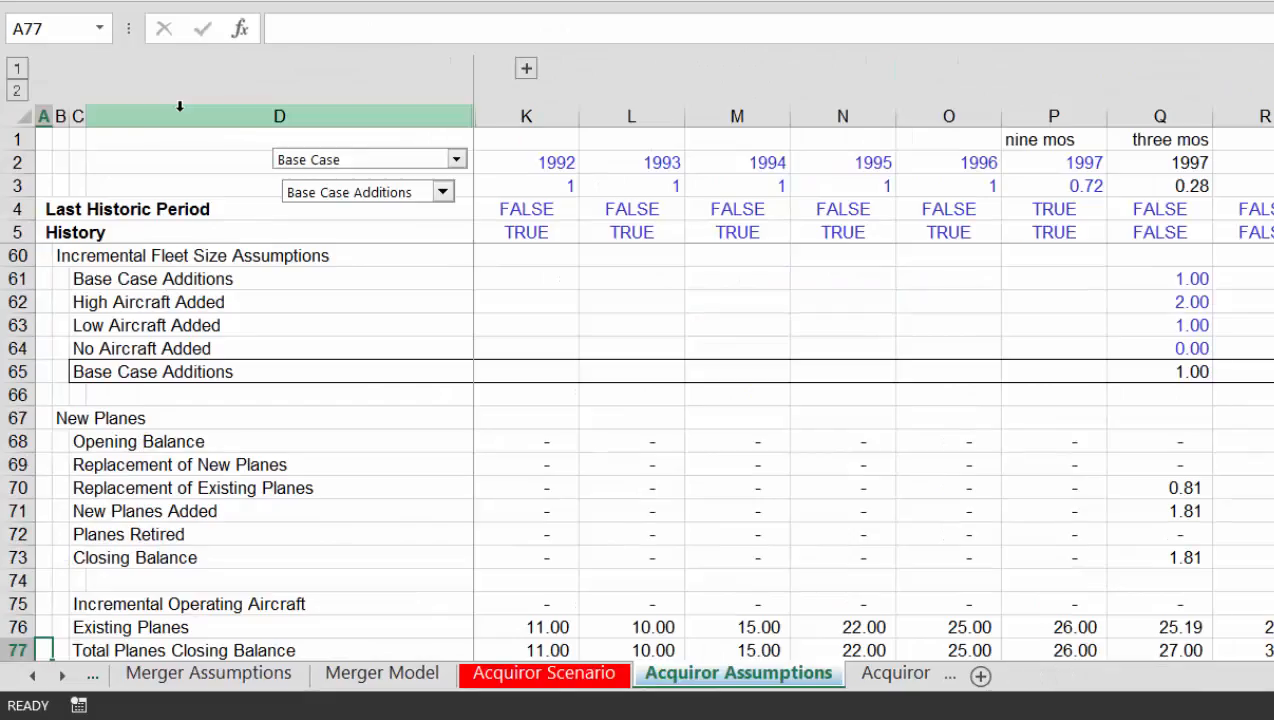
key("ctrl+Page_Down")
key("ctrl+Down")
key("ctrl+Down")
key("ctrl+Down")
key("ctrl+Down")
key("ctrl+Down")
key("ctrl+Down")
key("ctrl+Down")
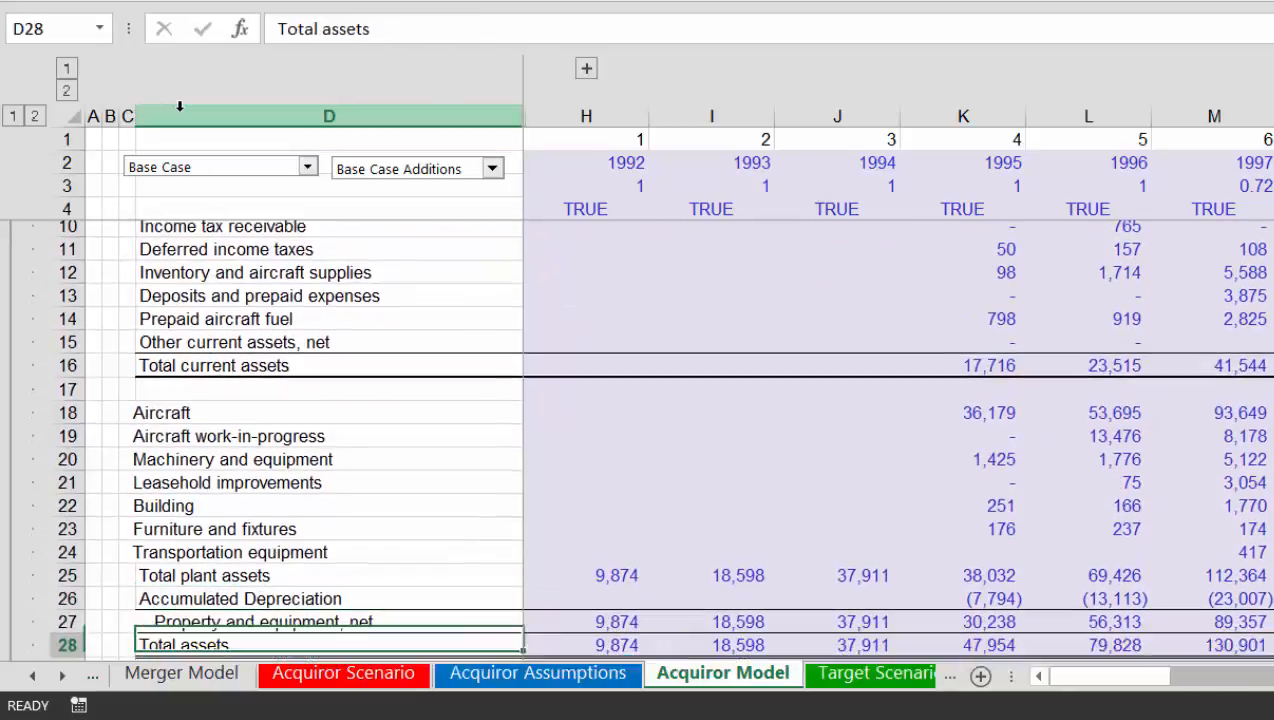
key("ctrl+Down")
key("ctrl+Down")
key("ctrl+Down")
key("ctrl+Down")
key("ctrl+Down")
key("ctrl+Down")
key("ctrl+Down")
key("ctrl+Down")
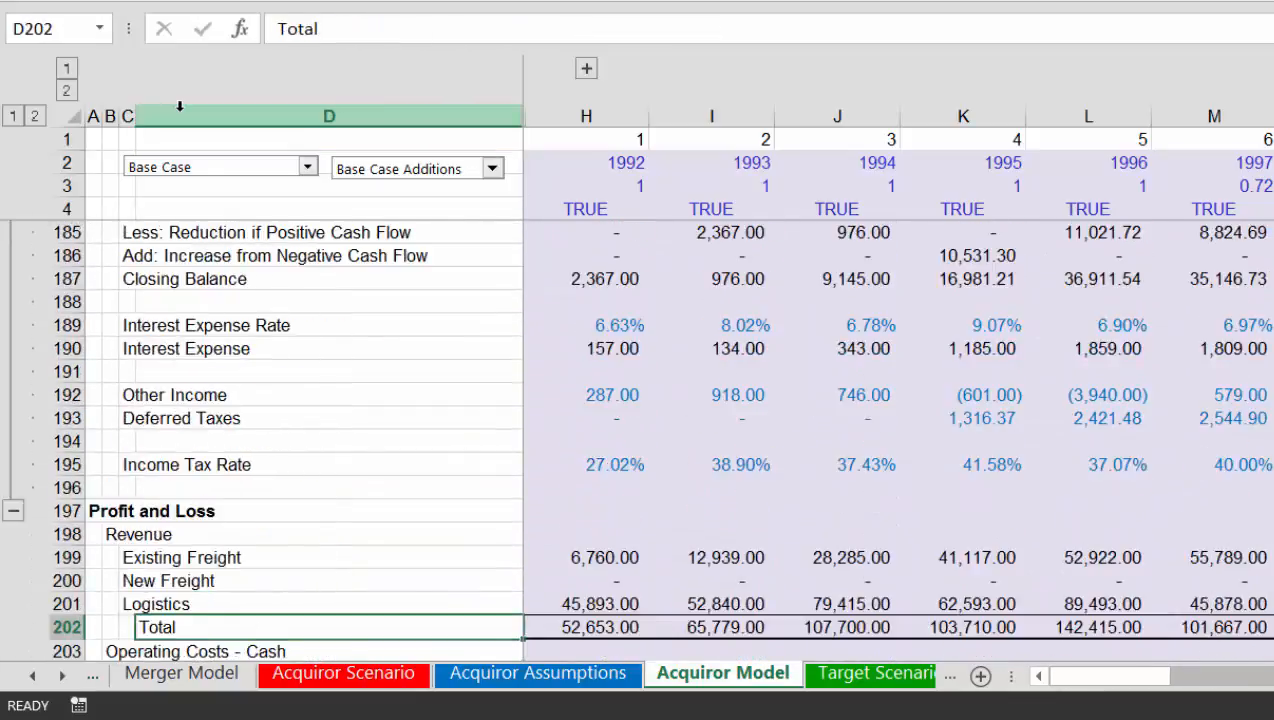
key("ctrl+Down")
key("ctrl+Down")
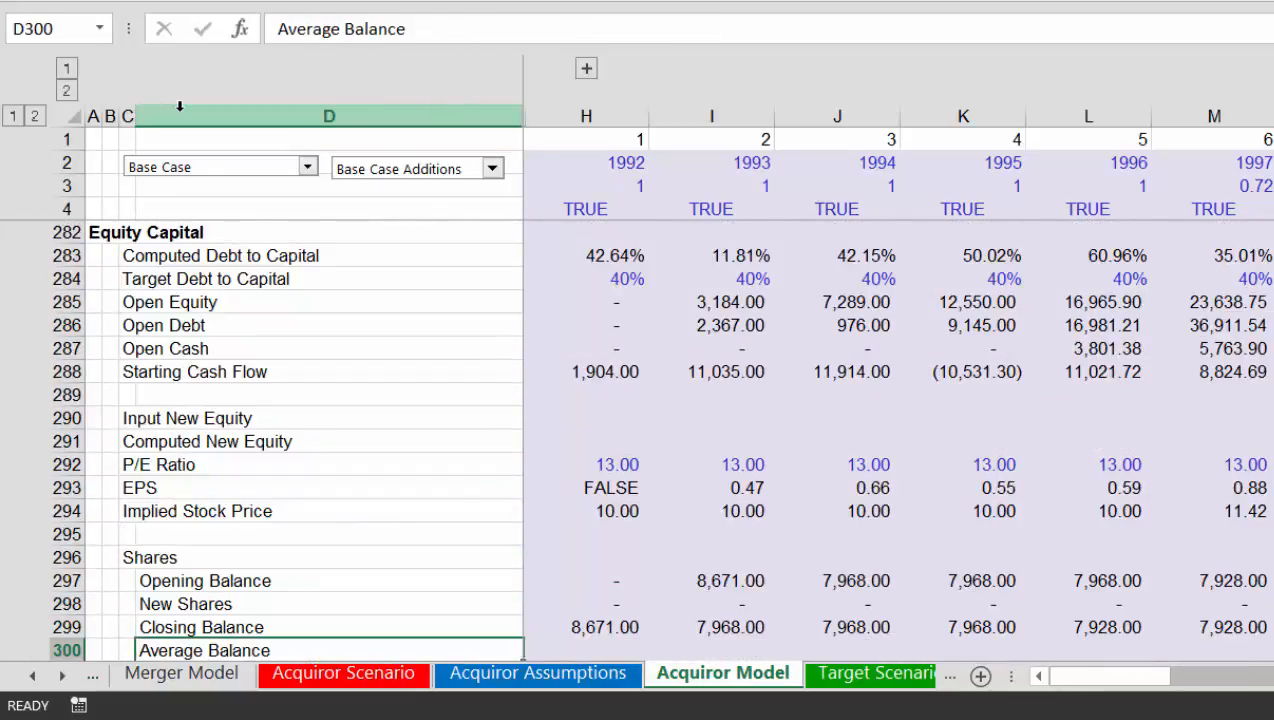
key("ctrl+Down")
key("ctrl+Up")
key("Left")
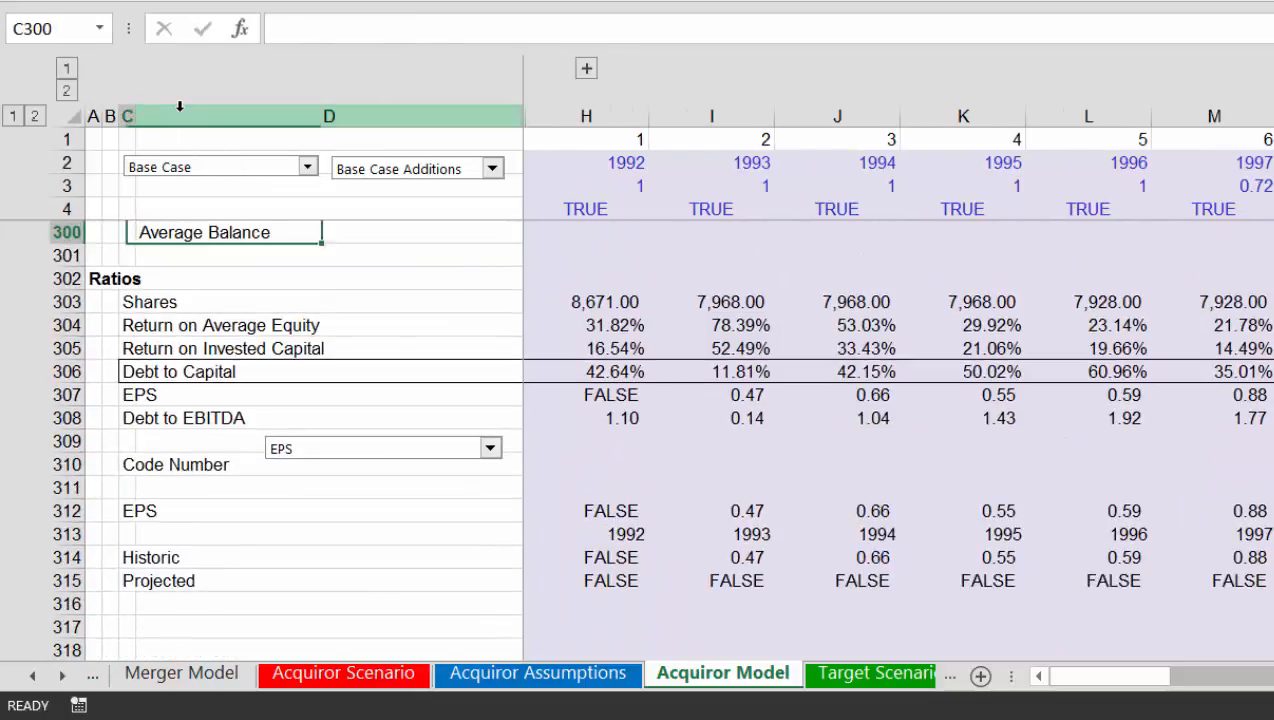
Trace back up the Acquiror Model sheet to its projected balance sheet and check which column holds the Cash Balance label
key("Left")
key("Up")
key("Up")
key("Up")
key("Up")
key("Up")
key("Up")
key("Up")
key("Up")
key("Up")
key("Up")
key("Up")
key("Up")
key("Up")
key("Up")
key("Up")
key("Up")
key("Up")
key("Up")
key("Up")
key("Up")
key("Up")
key("Up")
key("Up")
key("Up")
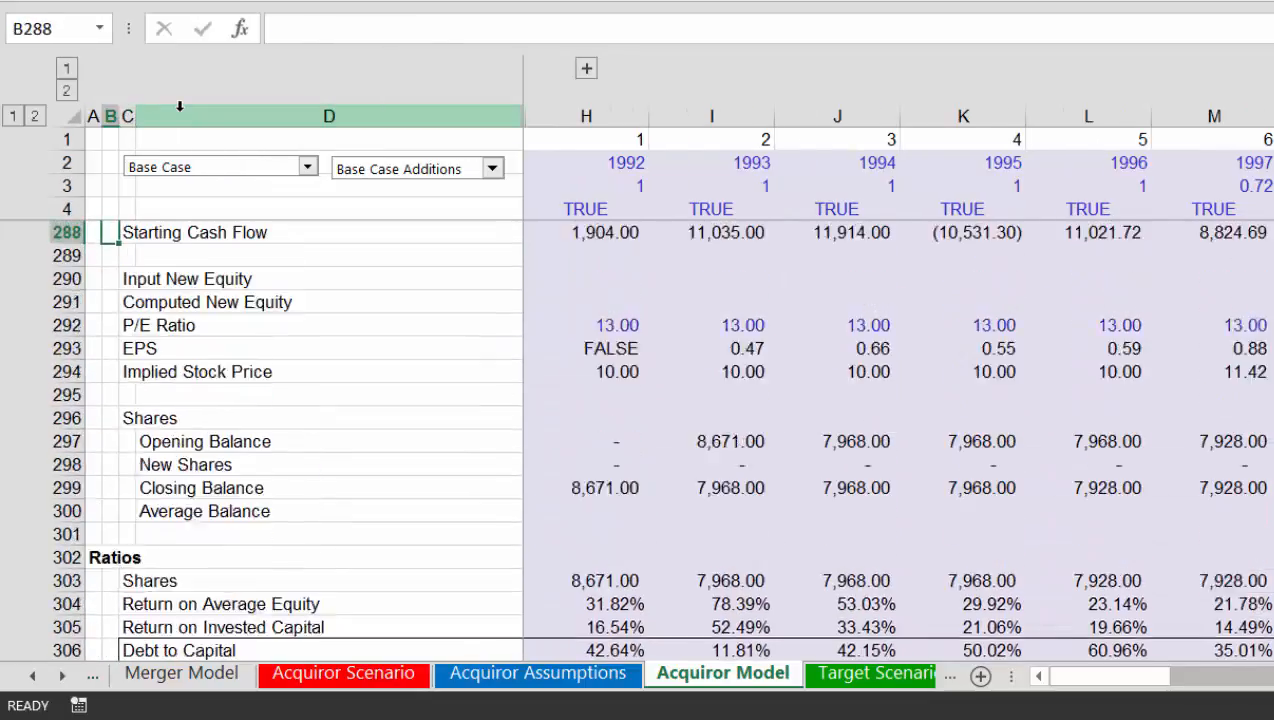
key("Up")
key("Up")
key("Up")
key("Up")
key("Up")
key("Up")
key("Up")
key("Up")
key("Up")
key("Up")
key("Up")
key("Up")
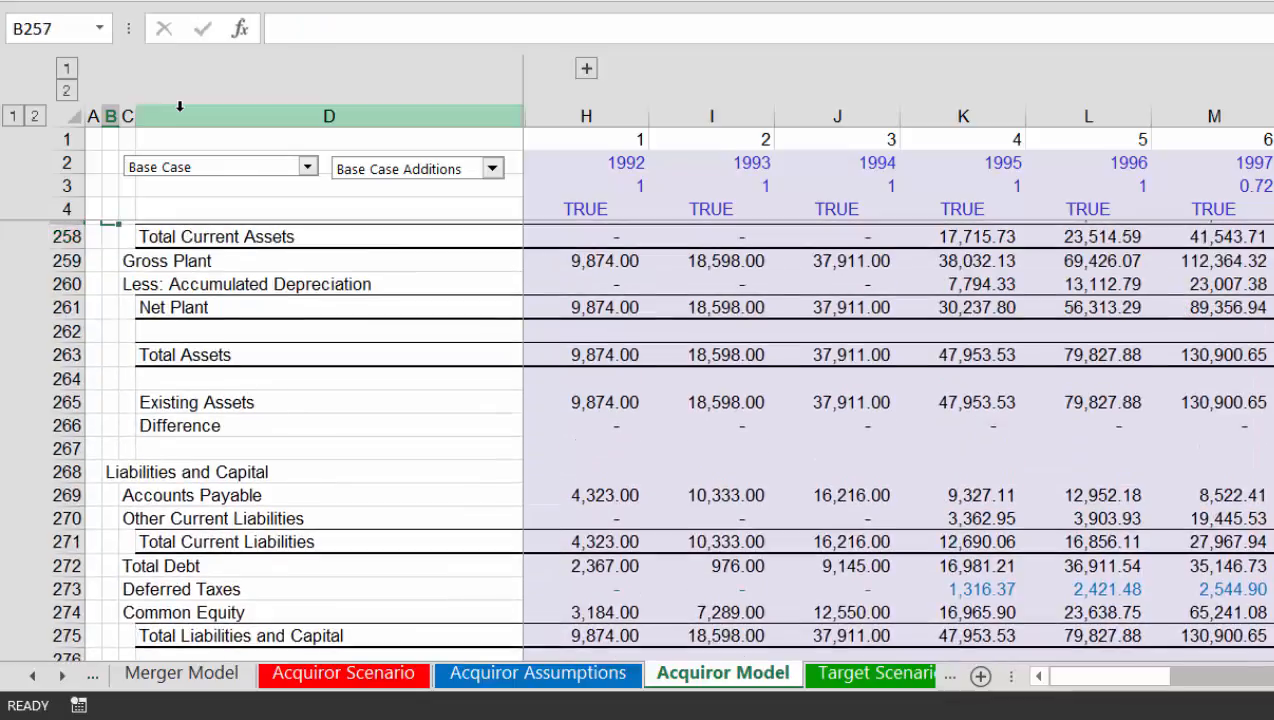
key("Right")
key("Down")
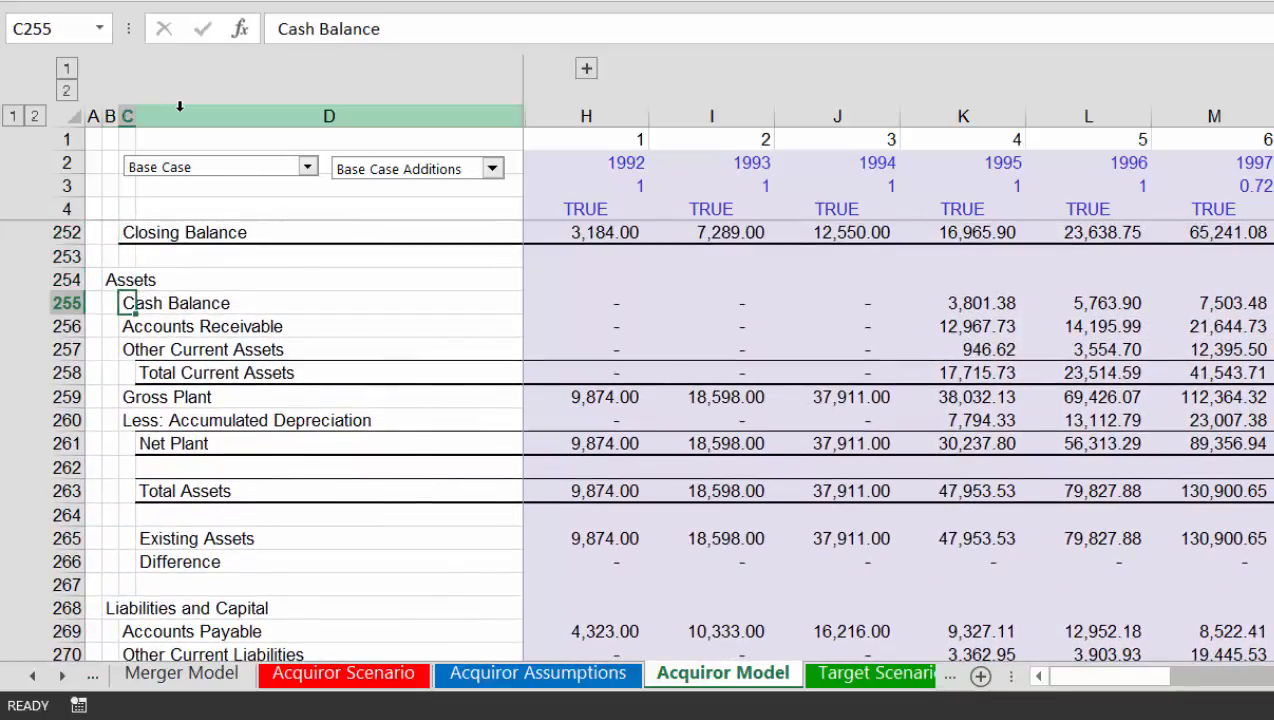
Look over the pro-forma balance sheet and the operations analysis on the Merger Model sheet
key("ctrl+Page_Up")
key("ctrl+Page_Up")
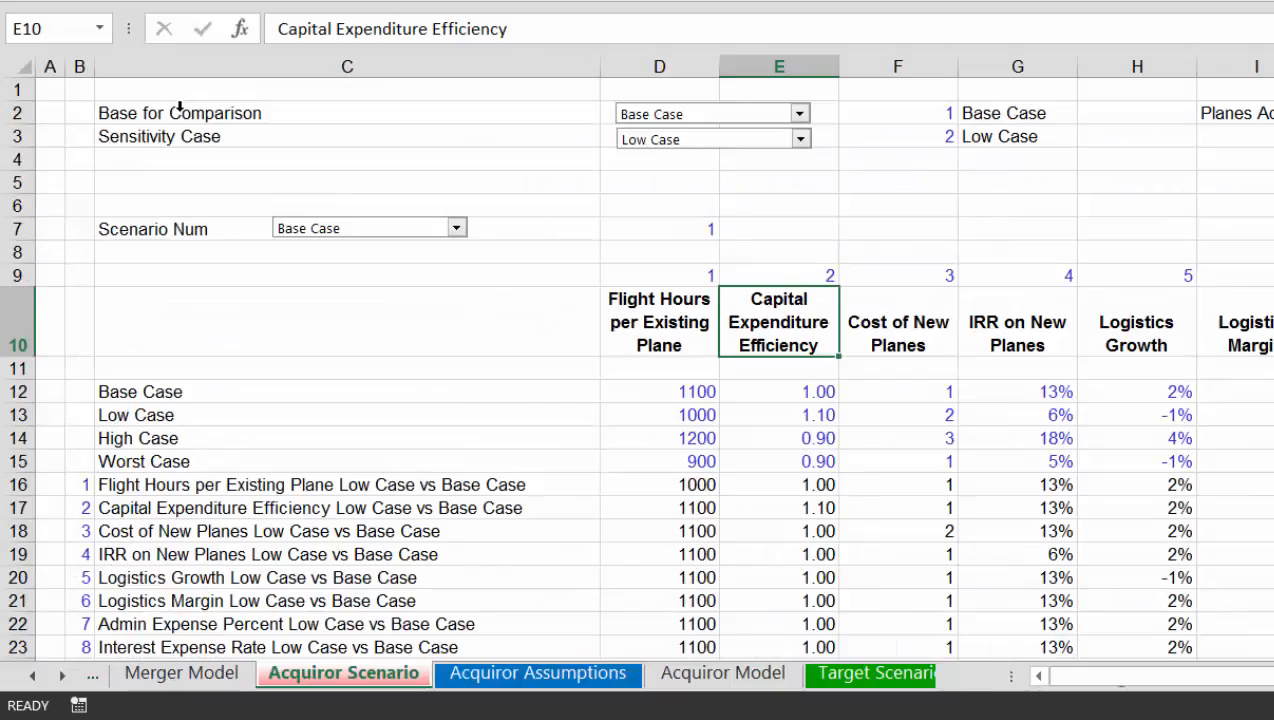
key("ctrl+Page_Up")
key("ctrl+Page_Up")
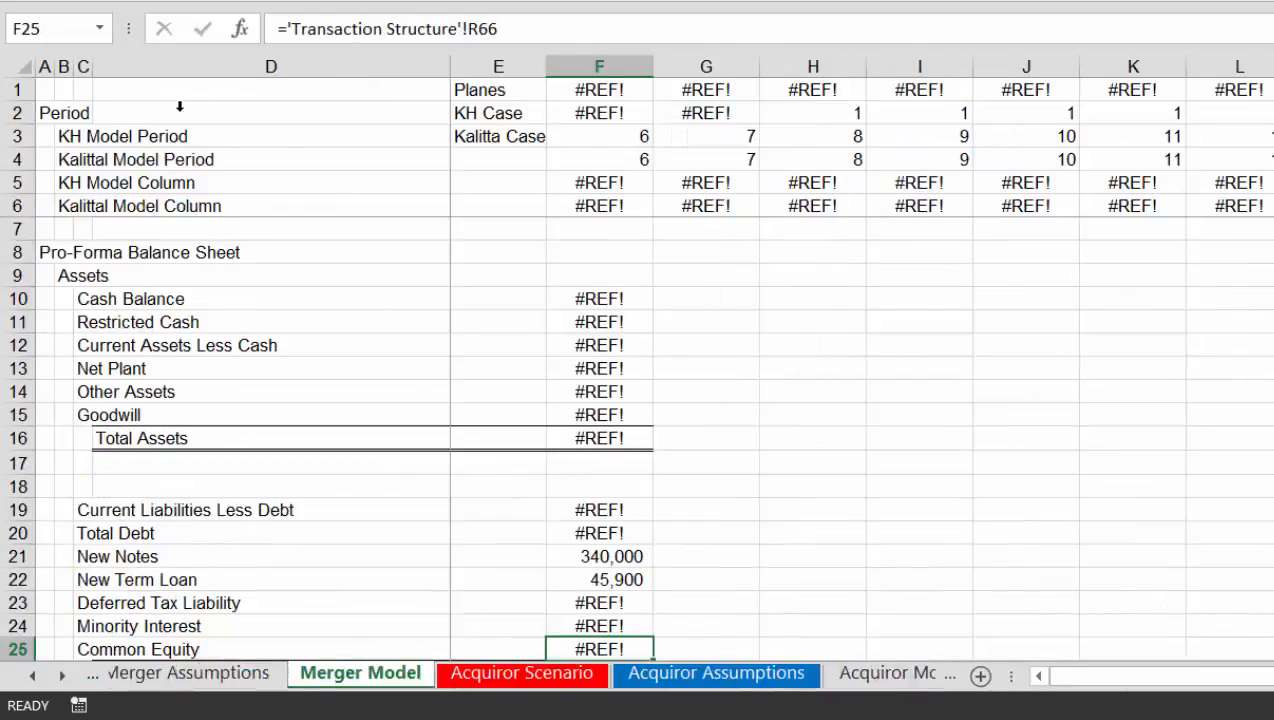
key("ctrl+Page_Down")
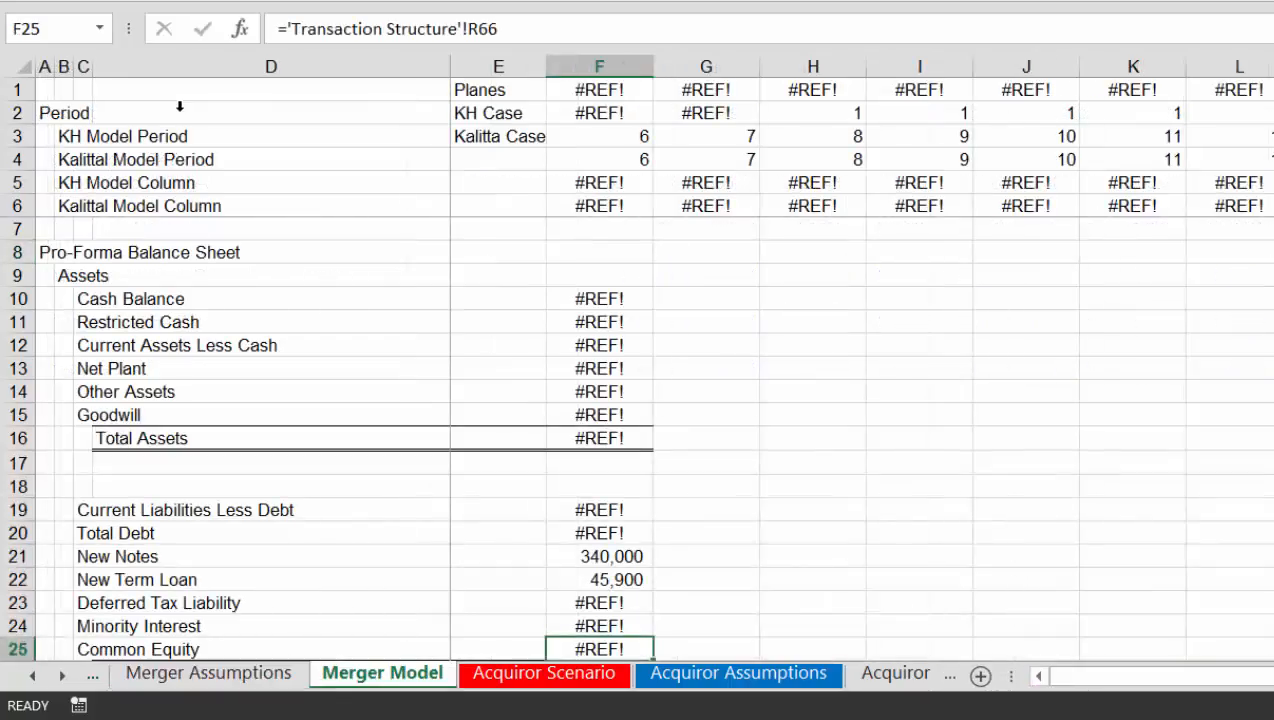
key("Up")
key("Up")
key("Up")
key("Up")
key("Up")
key("Up")
key("Up")
key("Up")
key("Up")
key("Up")
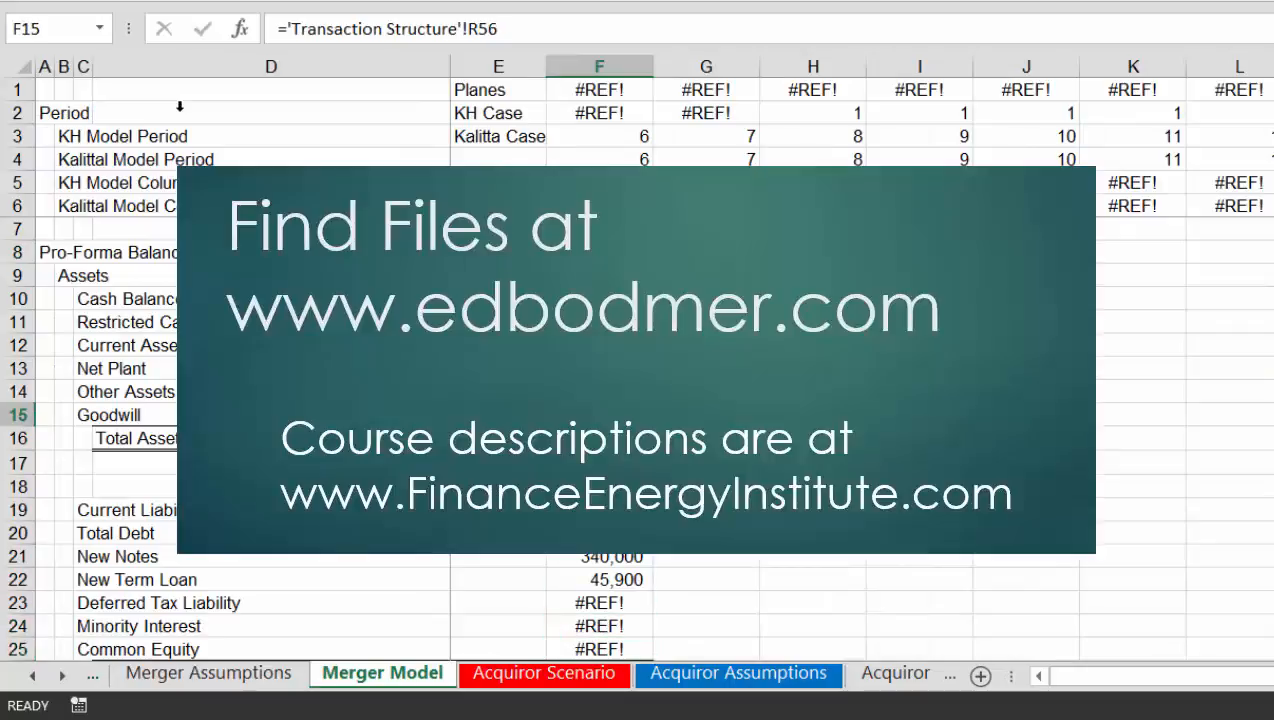
key("Up")
key("Up")
key("Up")
key("Up")
key("Up")
key("Up")
key("Up")
key("Up")
key("Up")
key("Up")
key("Up")
key("Up")
key("Up")
key("Up")
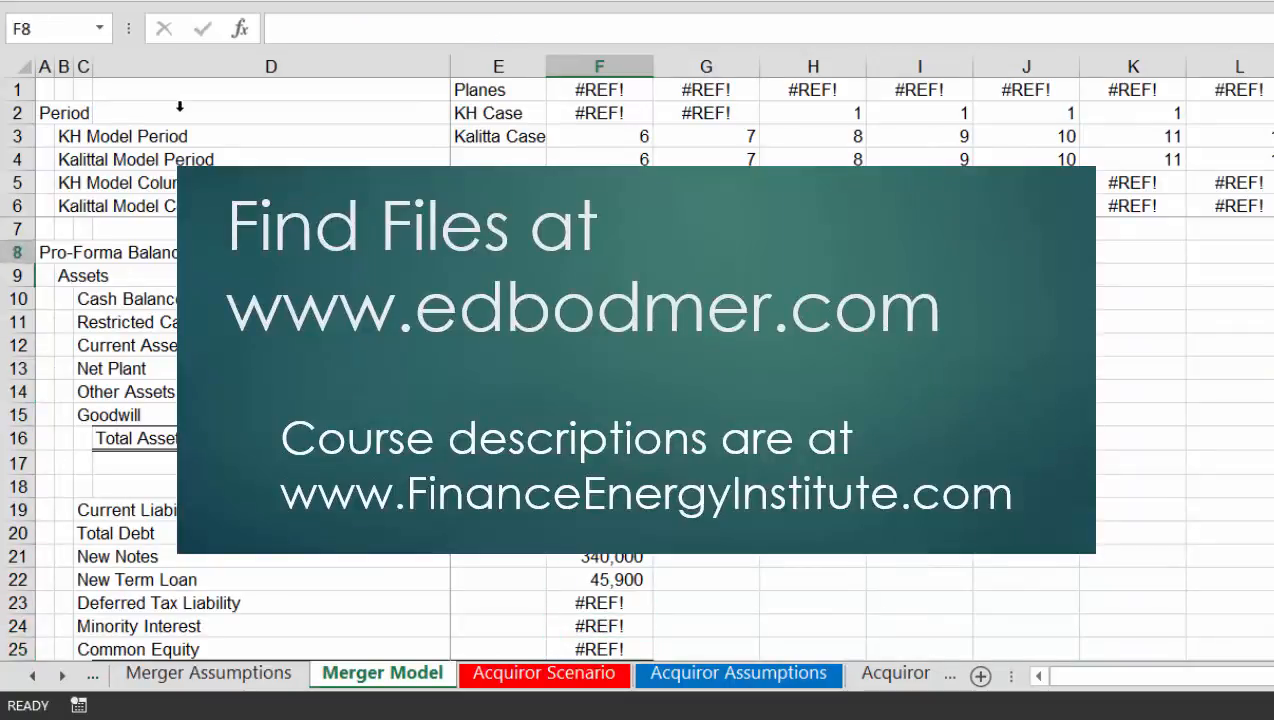
key("Page_Down")
key("Page_Down")
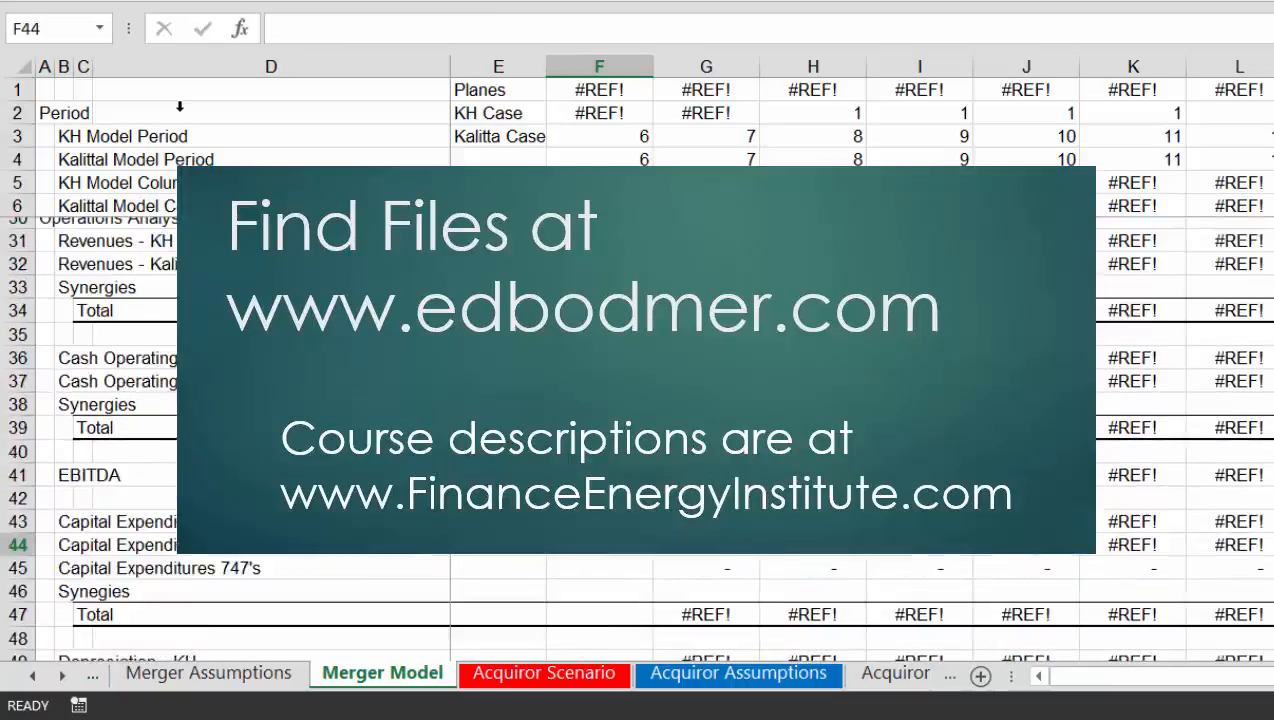
Change the MATCH lookup array in Transaction Structure cell E51 to column C of the Acquiror Model sheet
key("ctrl+Page_Up")
key("ctrl+Page_Up")
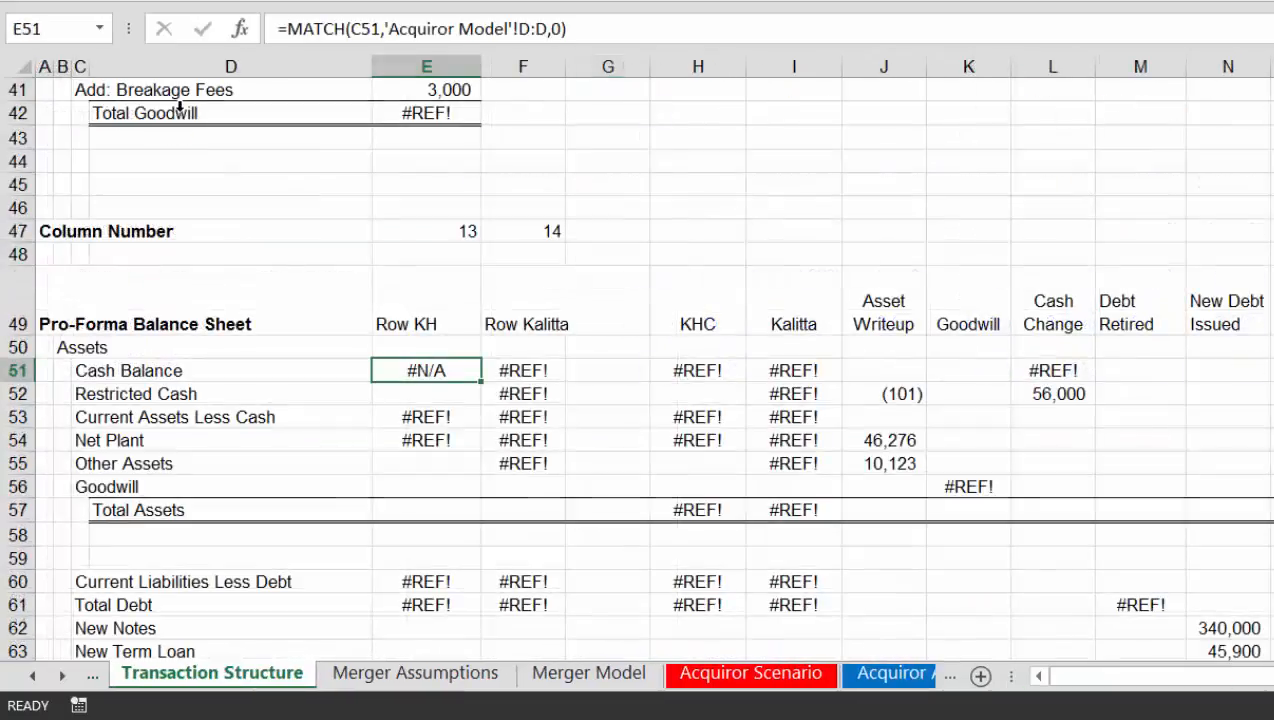
key("Up")
key("Down")
key("F2")
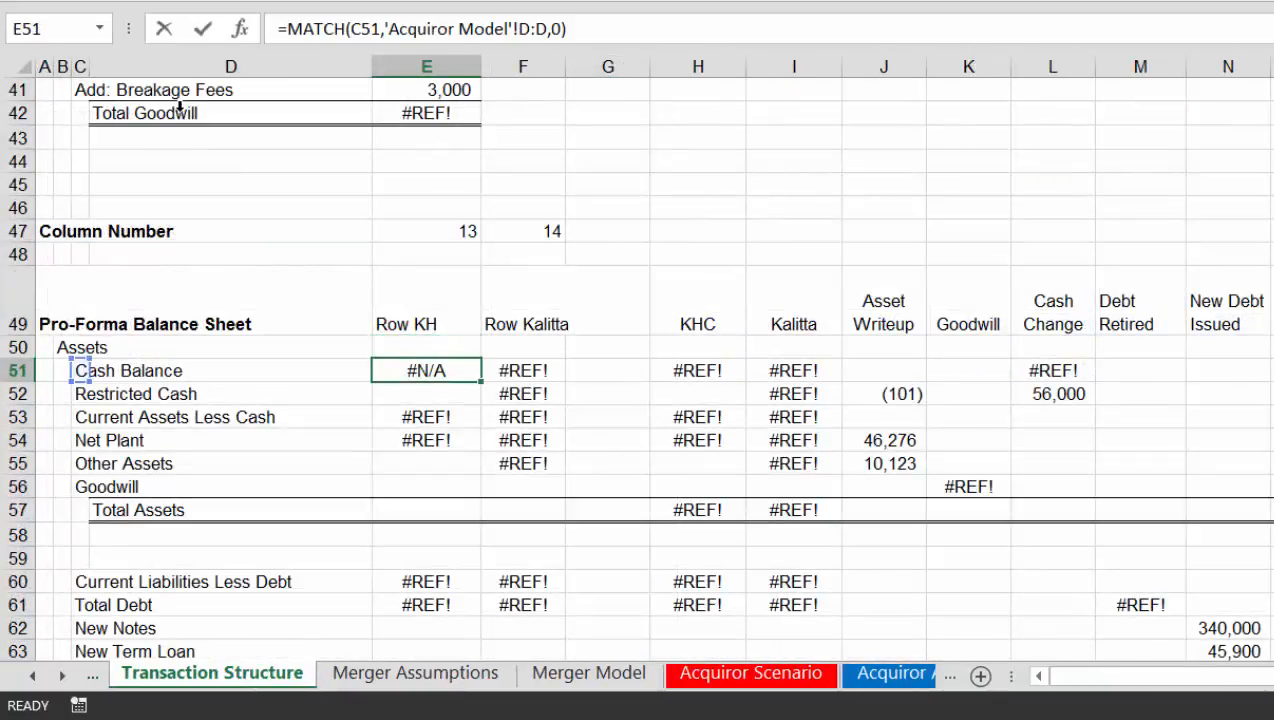
key("Left")
key("Left")
key("Left")
key("Left")
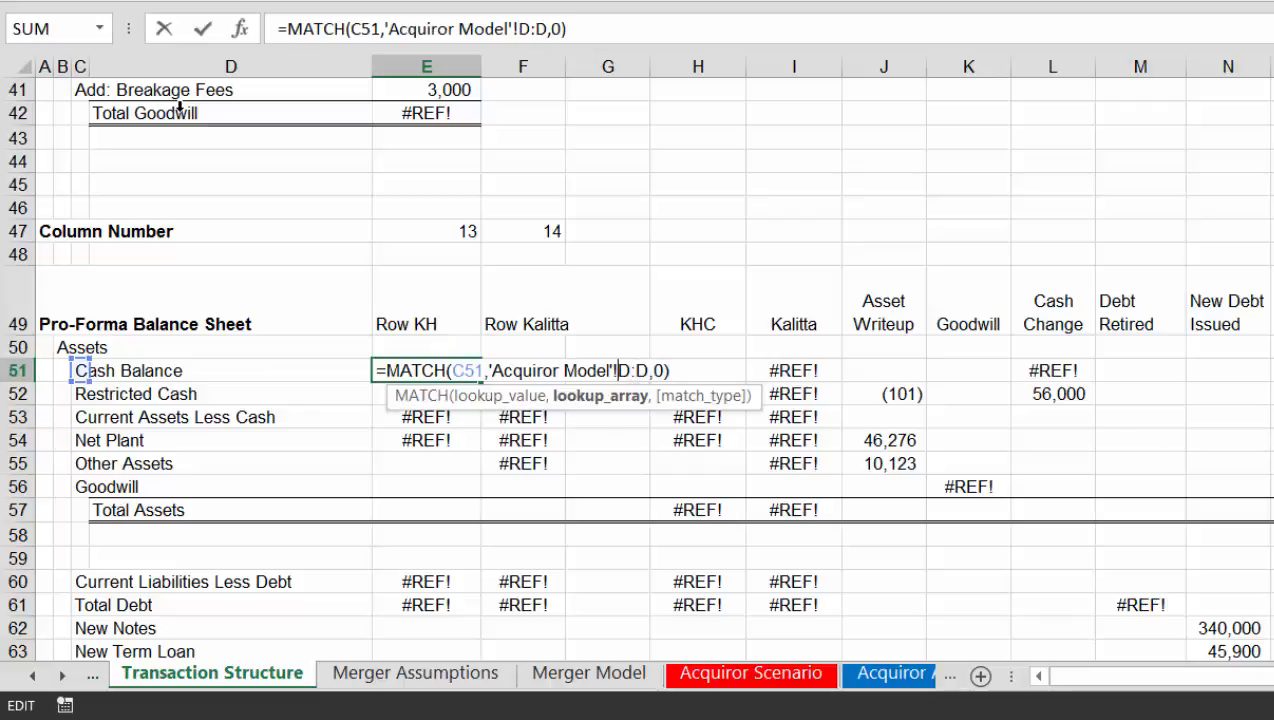
key("BackSpace")
type("c")
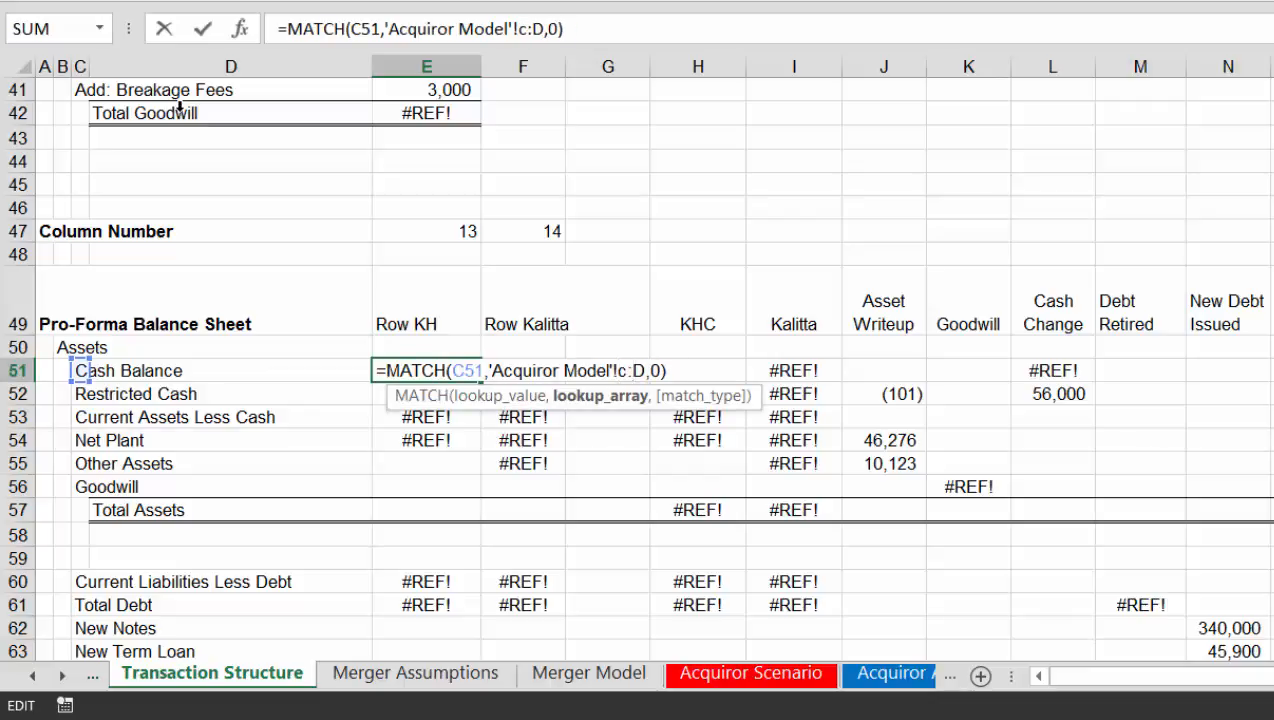
key("Right")
key("Right")
key("BackSpace")
type("c")
key("Return")
key("Up")
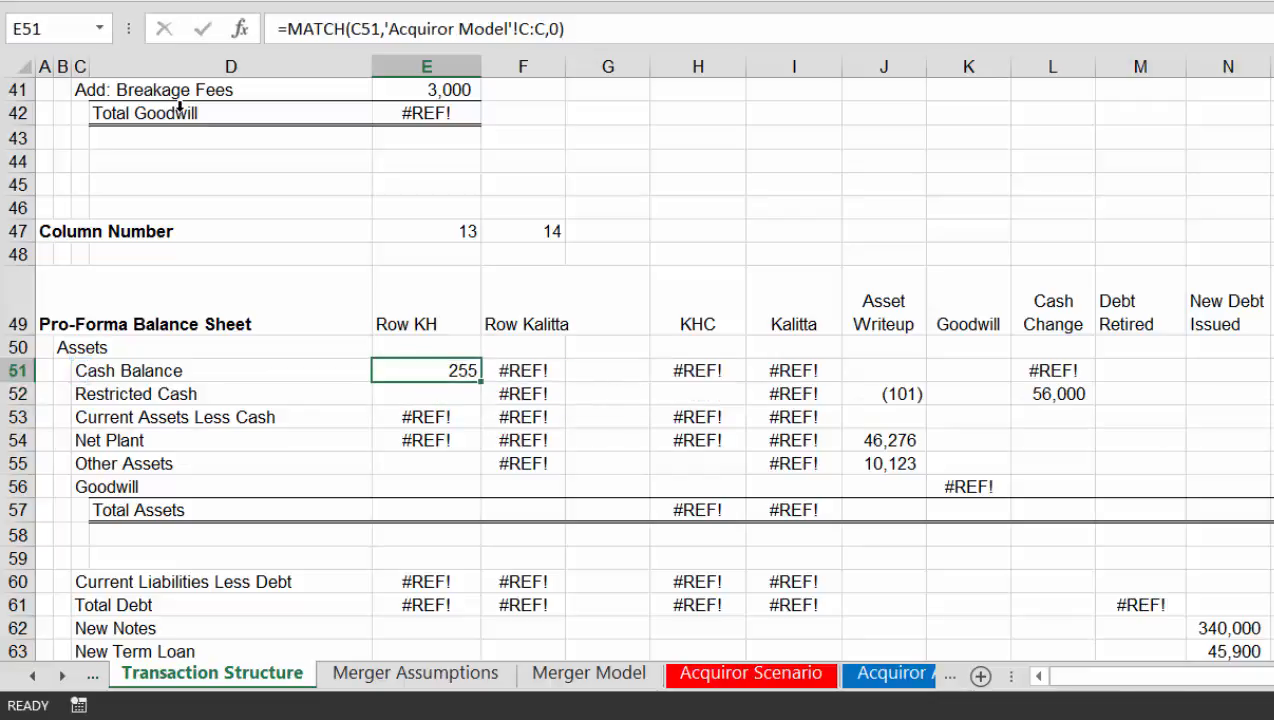
Fill the MATCH formula in E51 down the Row KH column through the Shares row, E51:E71
key("Down")
key("Down")
key("Down")
key("Up")
key("Up")
key("Up")
key("shift+Down")
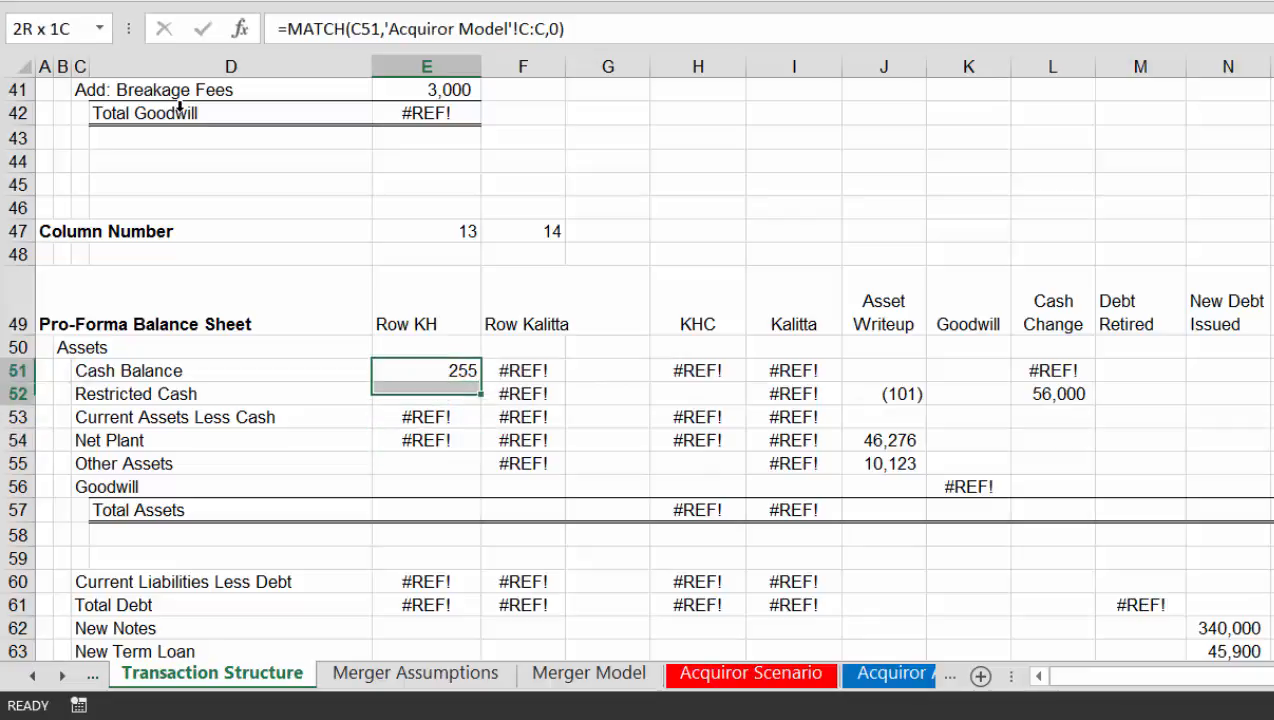
key("shift+Down")
key("shift+Down")
key("shift+Down")
key("shift+Down")
key("shift+Down")
key("shift+Down")
key("shift+Down")
key("shift+Down")
key("shift+Down")
key("shift+Down")
key("shift+Down")
key("shift+Down")
key("shift+Down")
key("shift+Down")
key("shift+Down")
key("shift+Down")
key("shift+Down")
key("shift+Down")
key("shift+Up")
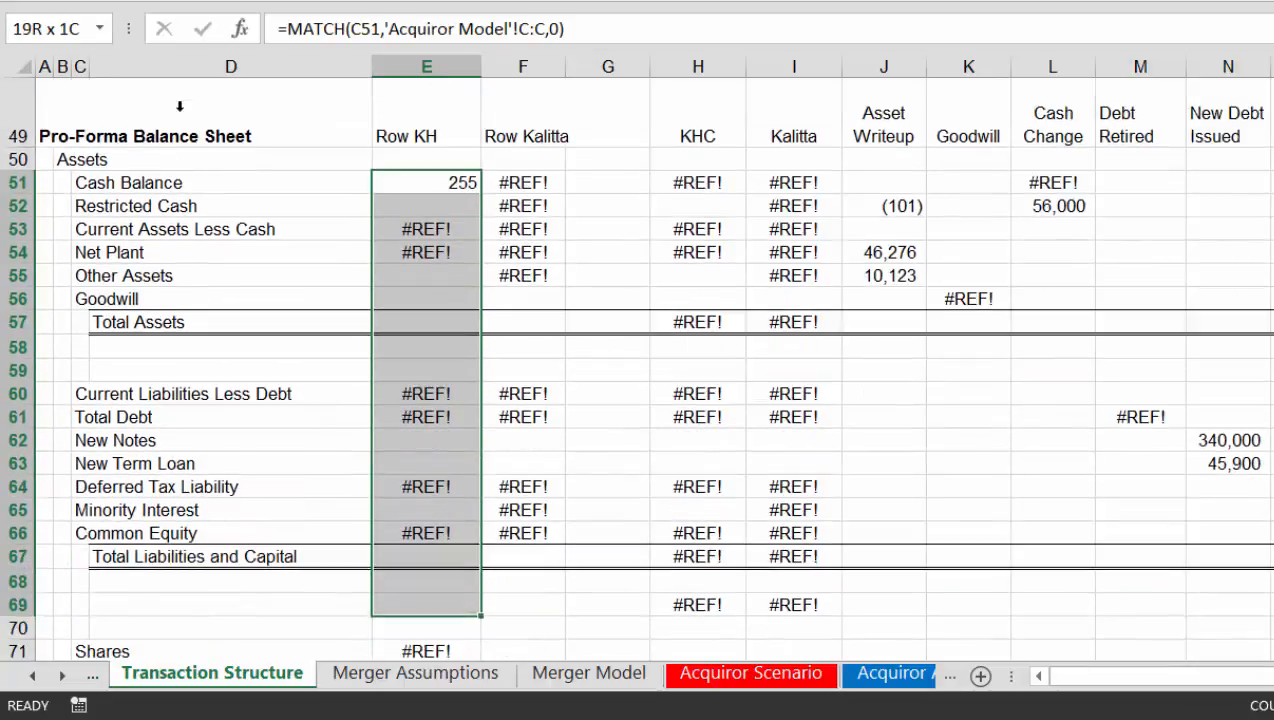
key("shift+Up")
key("shift+Up")
key("shift+Down")
key("shift+Down")
key("shift+Down")
key("shift+Down")
key("shift+Down")
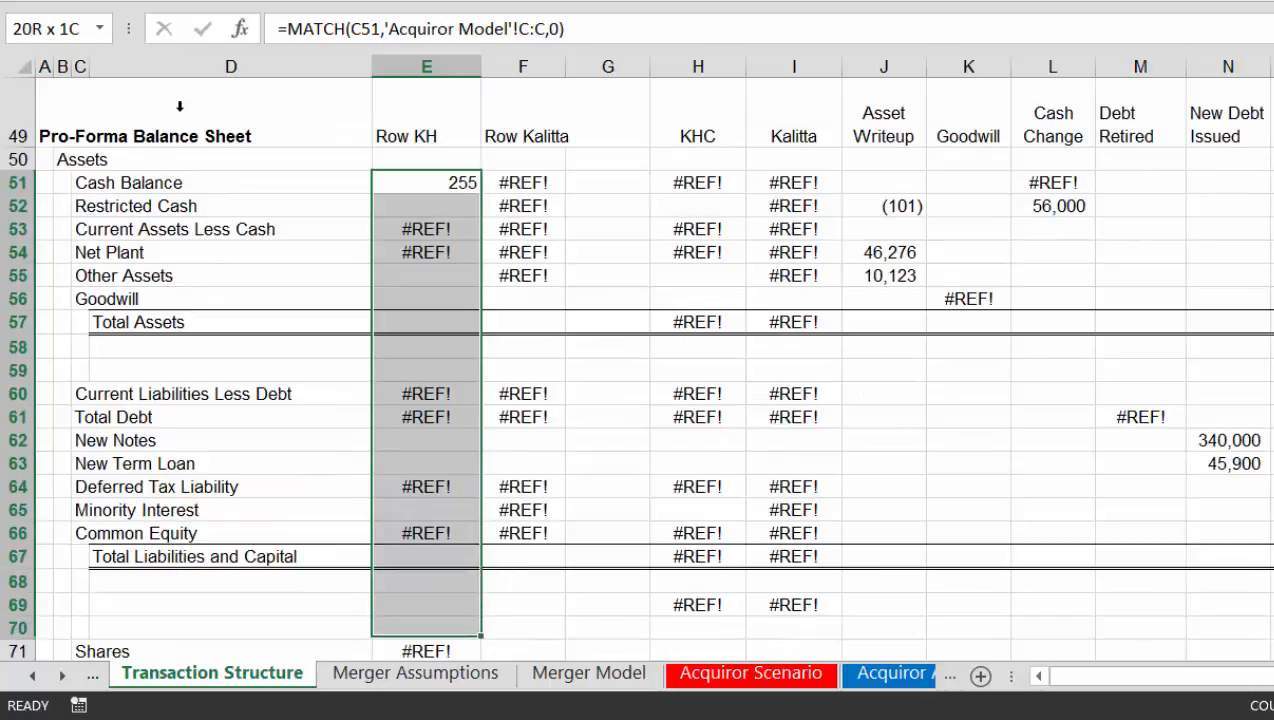
key("shift+Up")
key("ctrl+q")
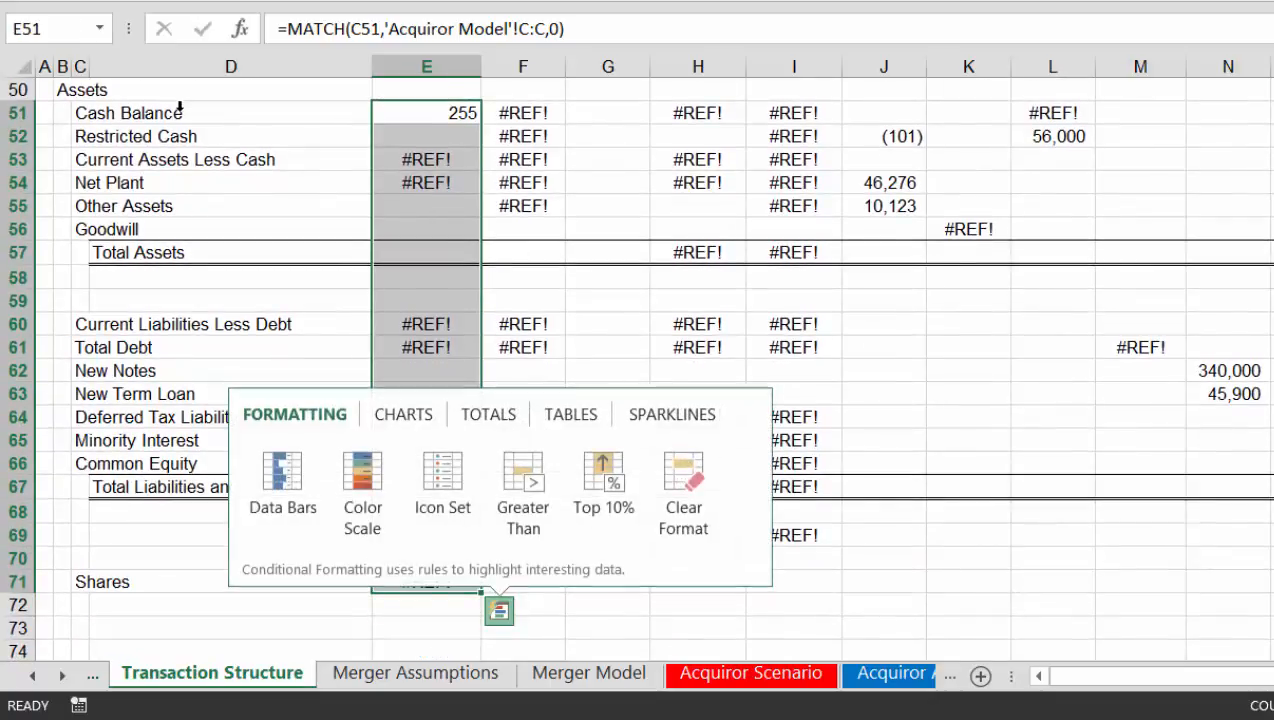
key("Escape")
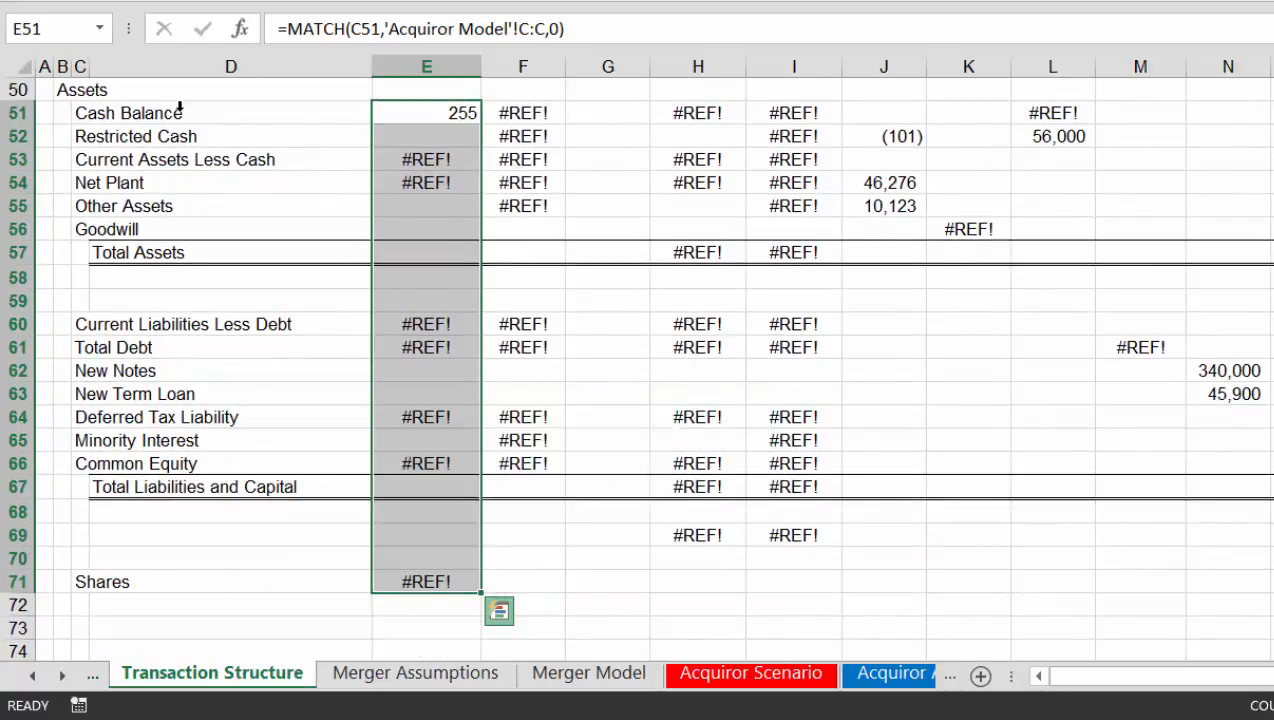
key("ctrl+d")
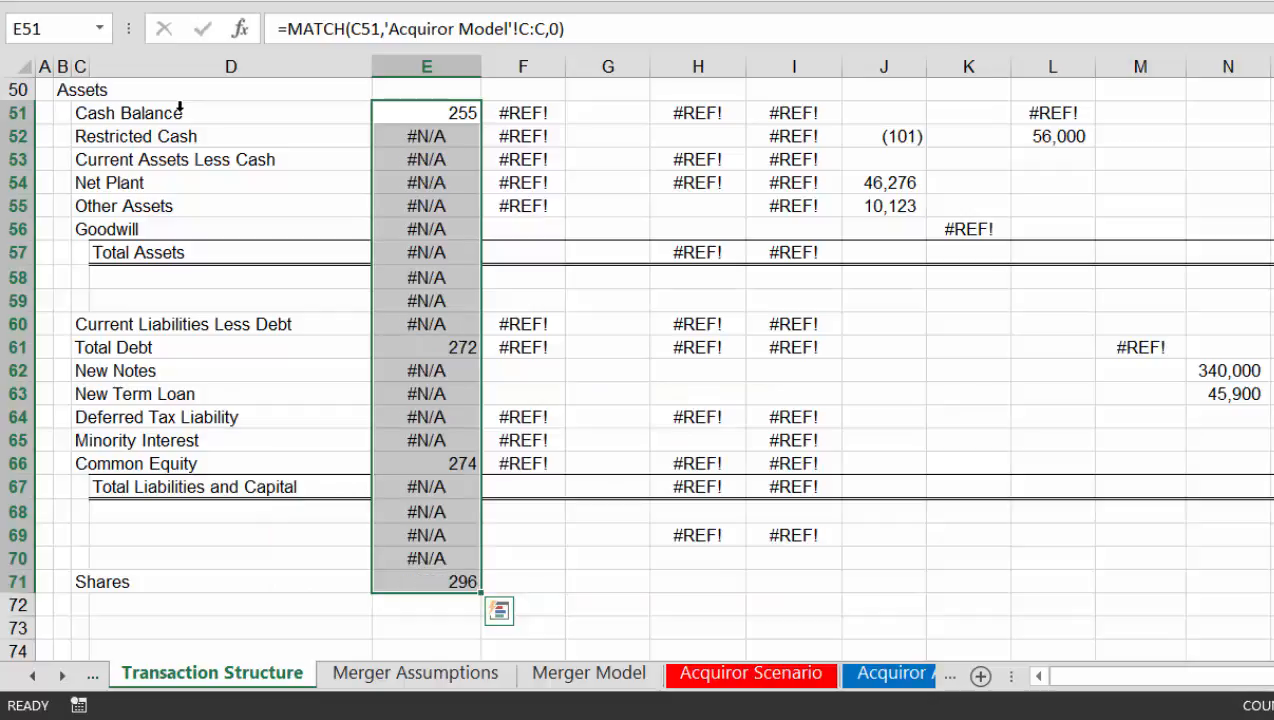
key("Up")
key("Down")
key("Down")
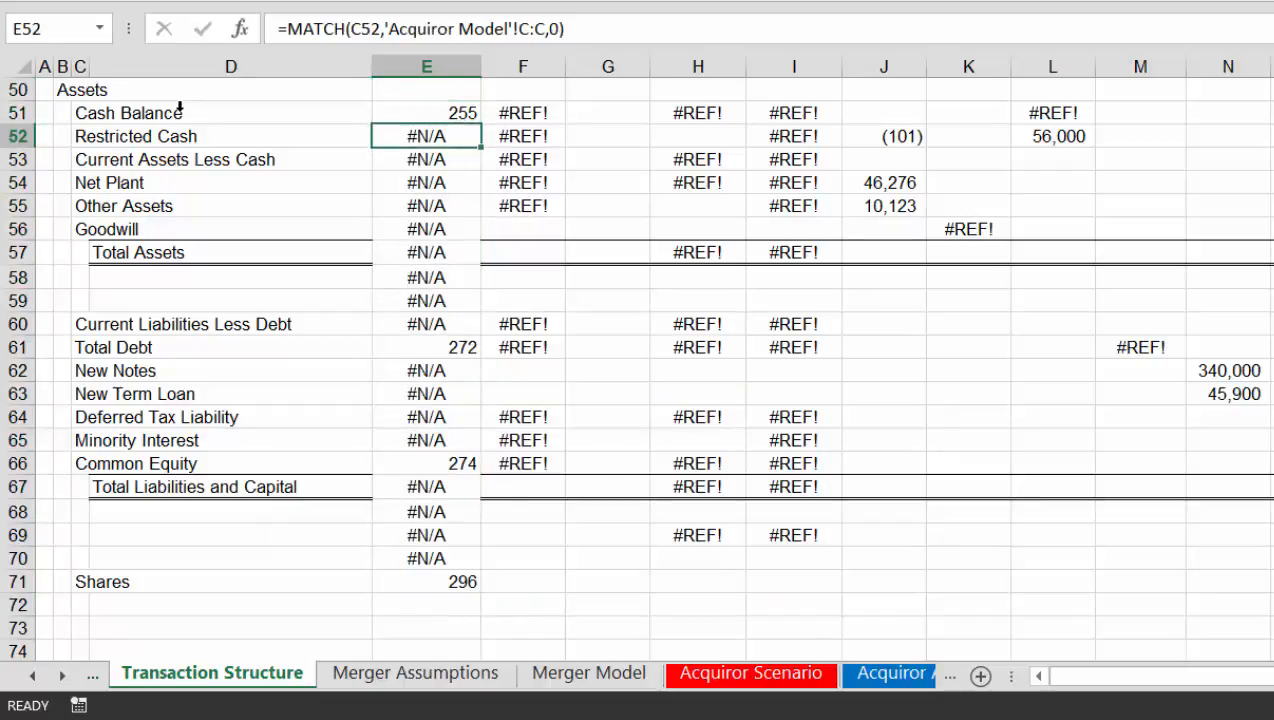
key("Right")
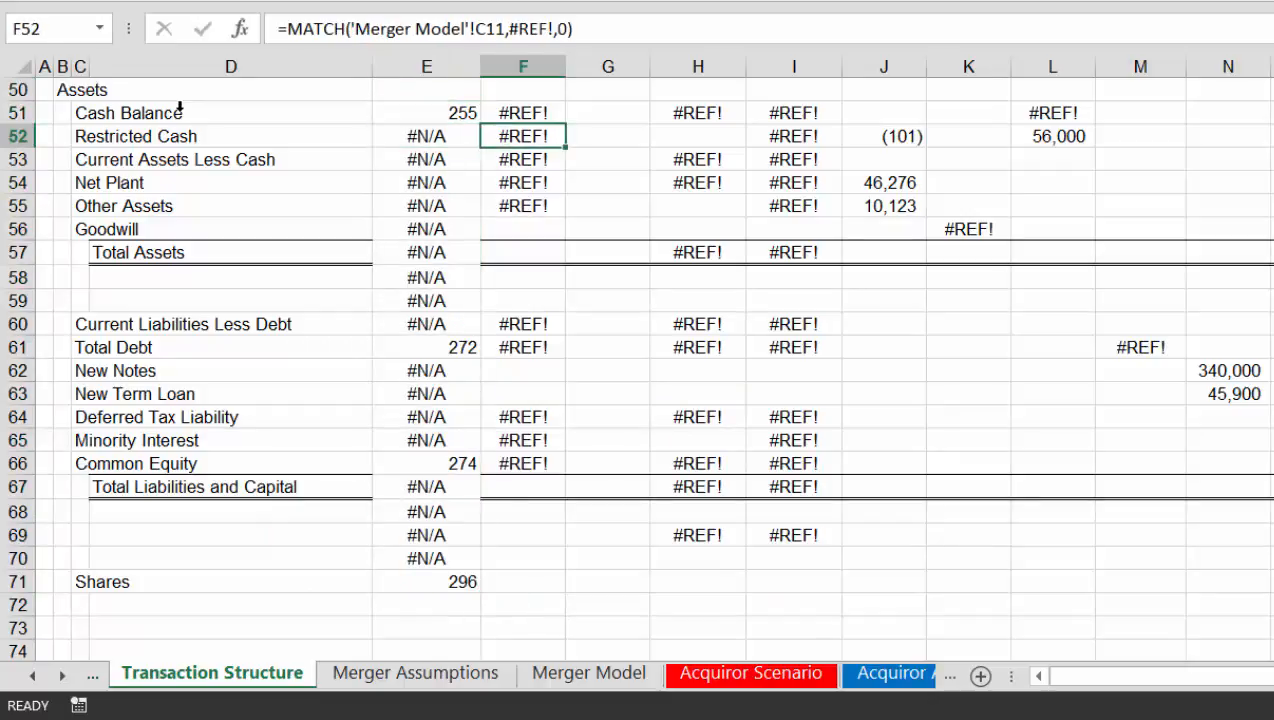
key("Up")
key("Up")
key("Up")
key("Up")
key("Down")
key("Down")
key("Down")
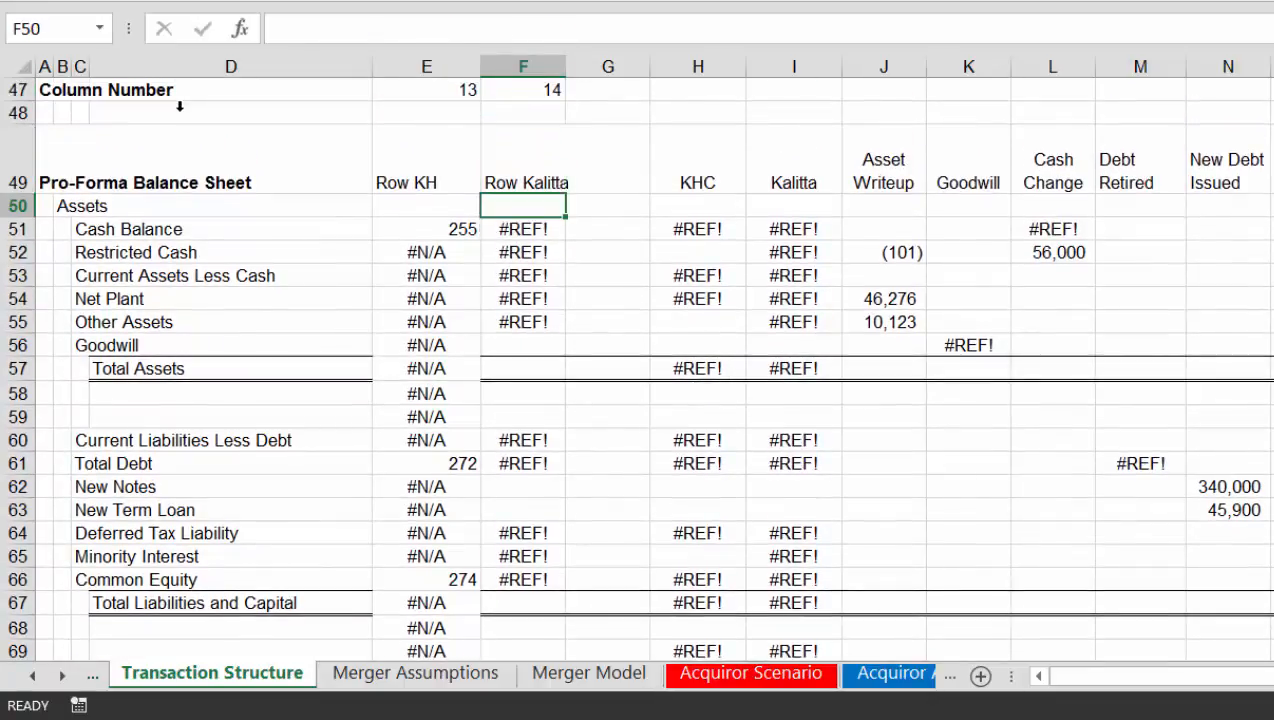
type("=mat")
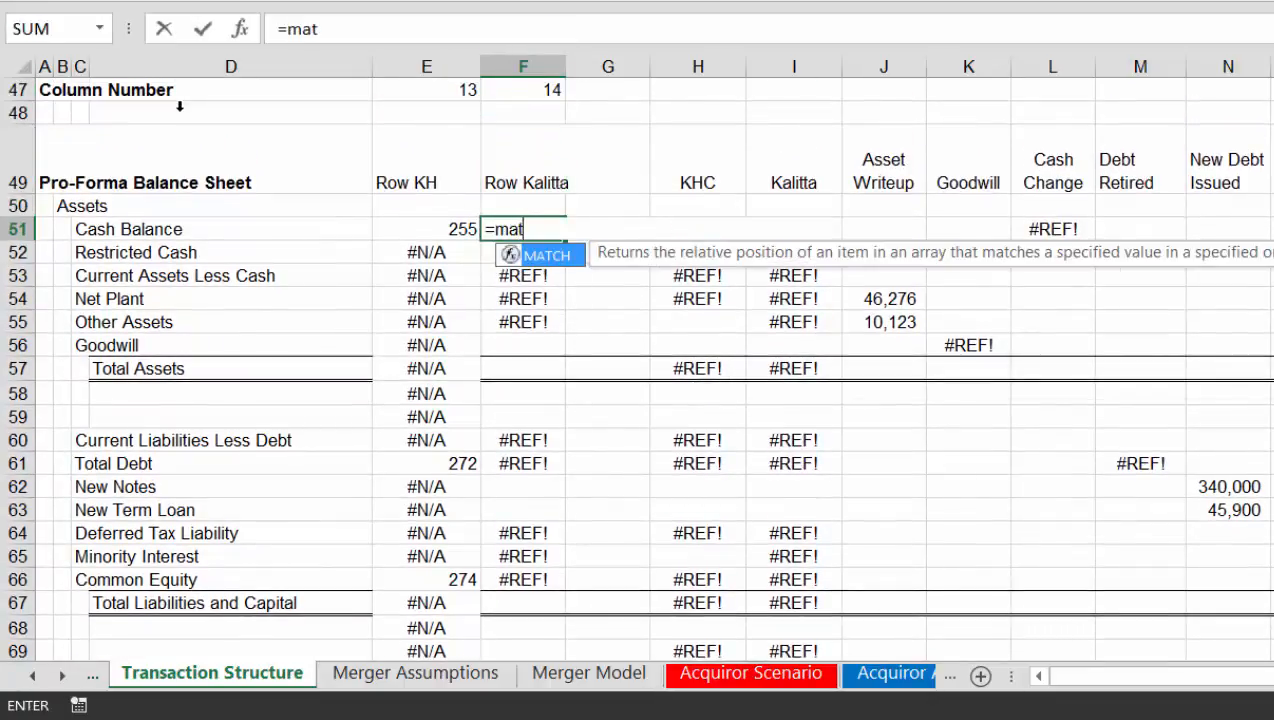
key("Tab")
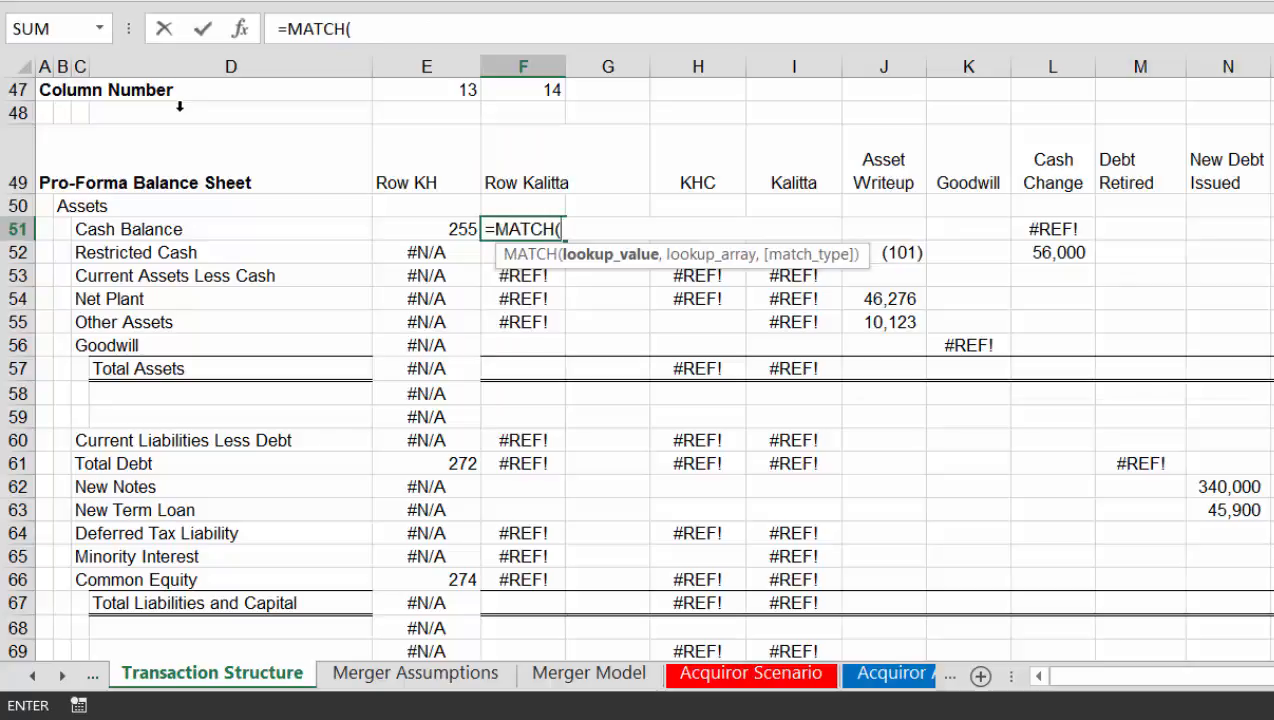
key("Left")
key("Left")
key("Left")
type(",")
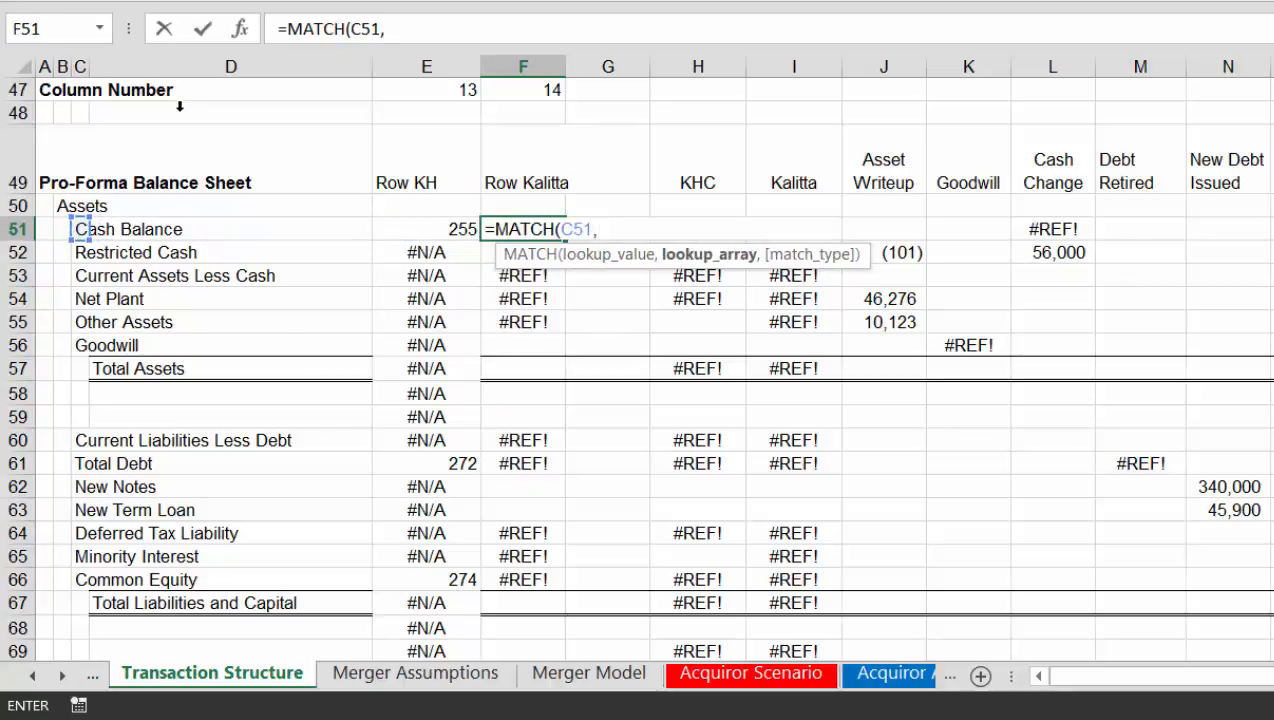
key("Up")
key("Up")
key("Up")
key("Escape")
Review the arguments of the MATCH formula for the Kitty Hawk Cash Balance row in E51
key("Left")
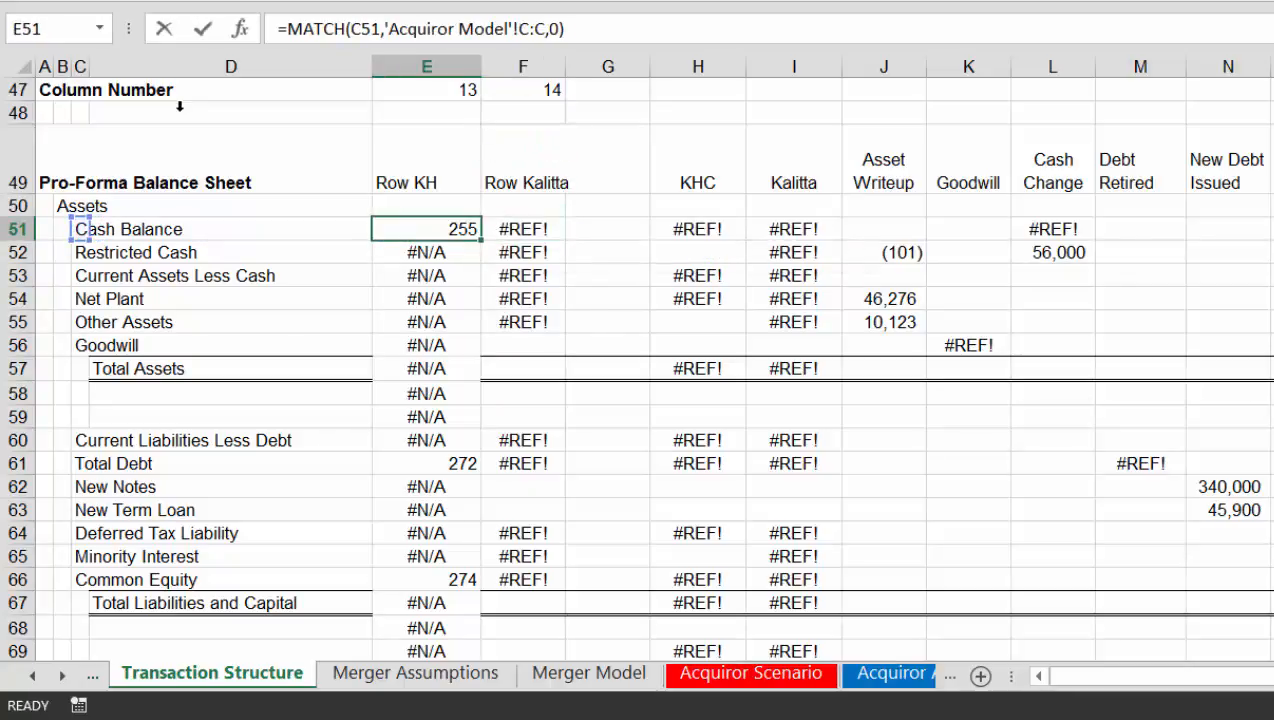
key("F2")
key("Left")
key("Left")
key("Left")
key("Left")
key("Left")
key("Left")
key("Left")
key("Left")
key("Left")
key("Left")
key("Left")
key("Left")
key("Left")
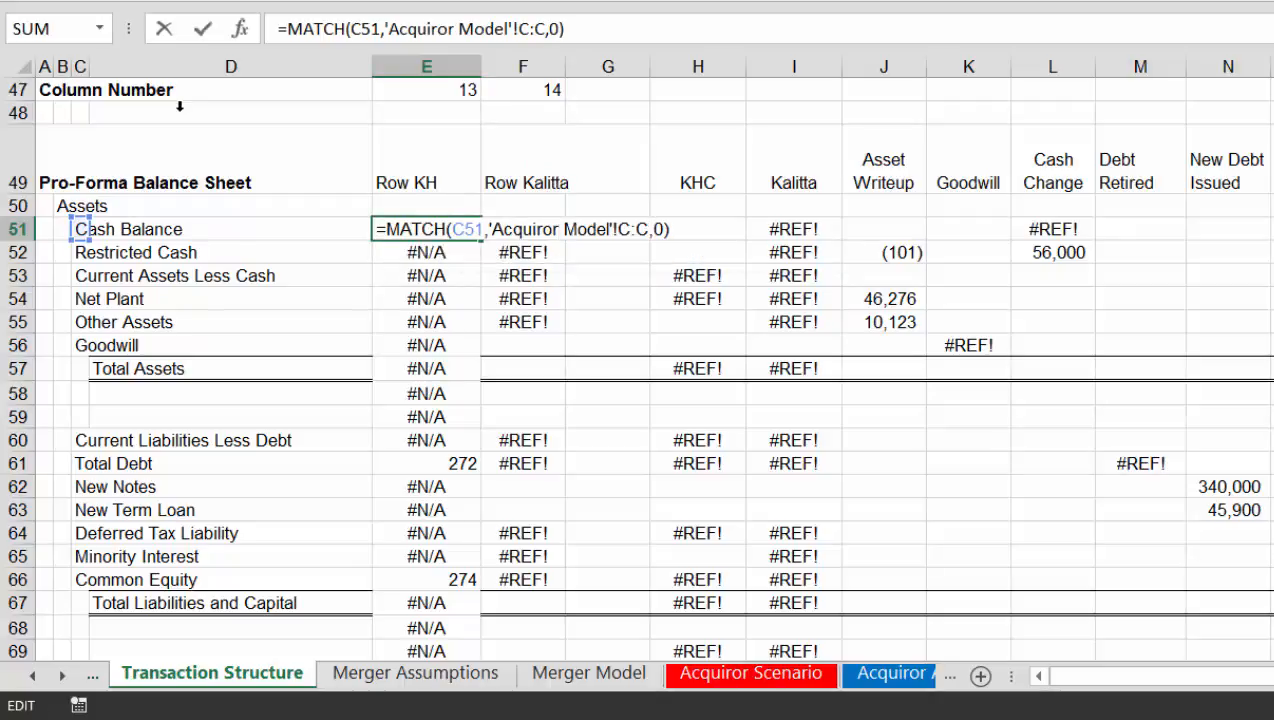
key("Return")
Enter a MATCH formula in F51 that looks up C51 in column C of the Target Model sheet with match type 0
key("Up")
key("Right")
type("=m")
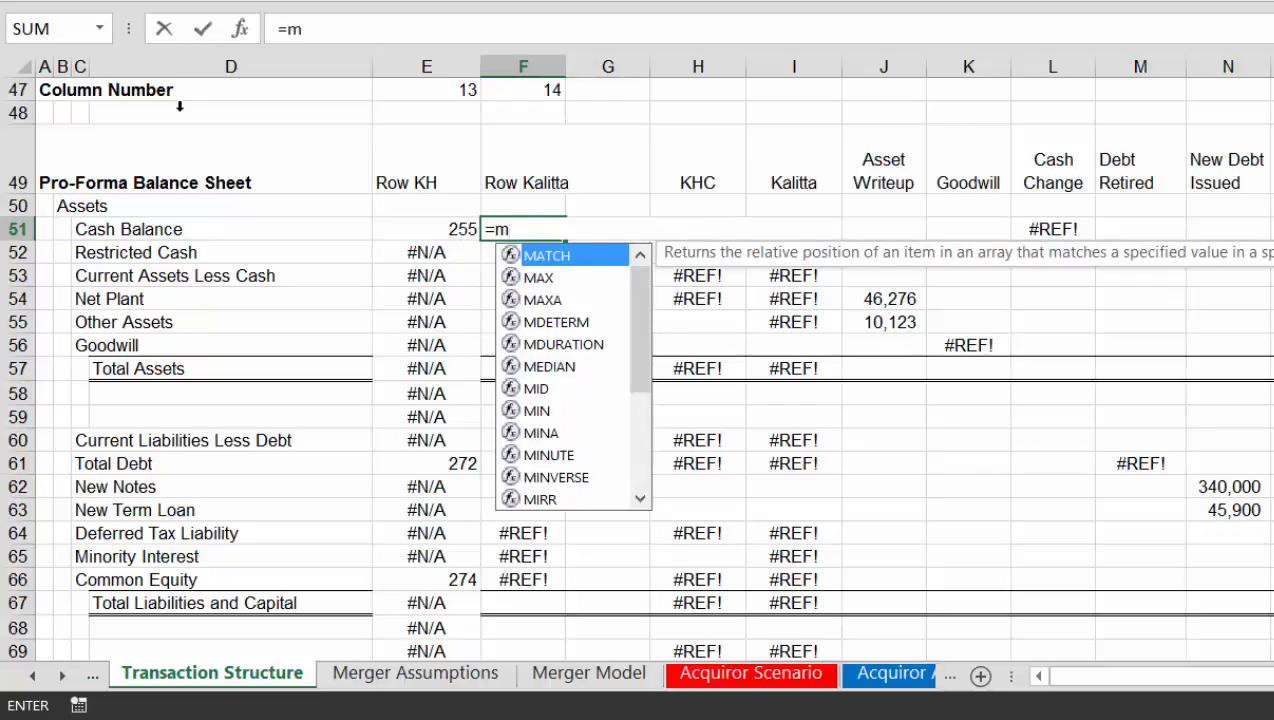
key("Tab")
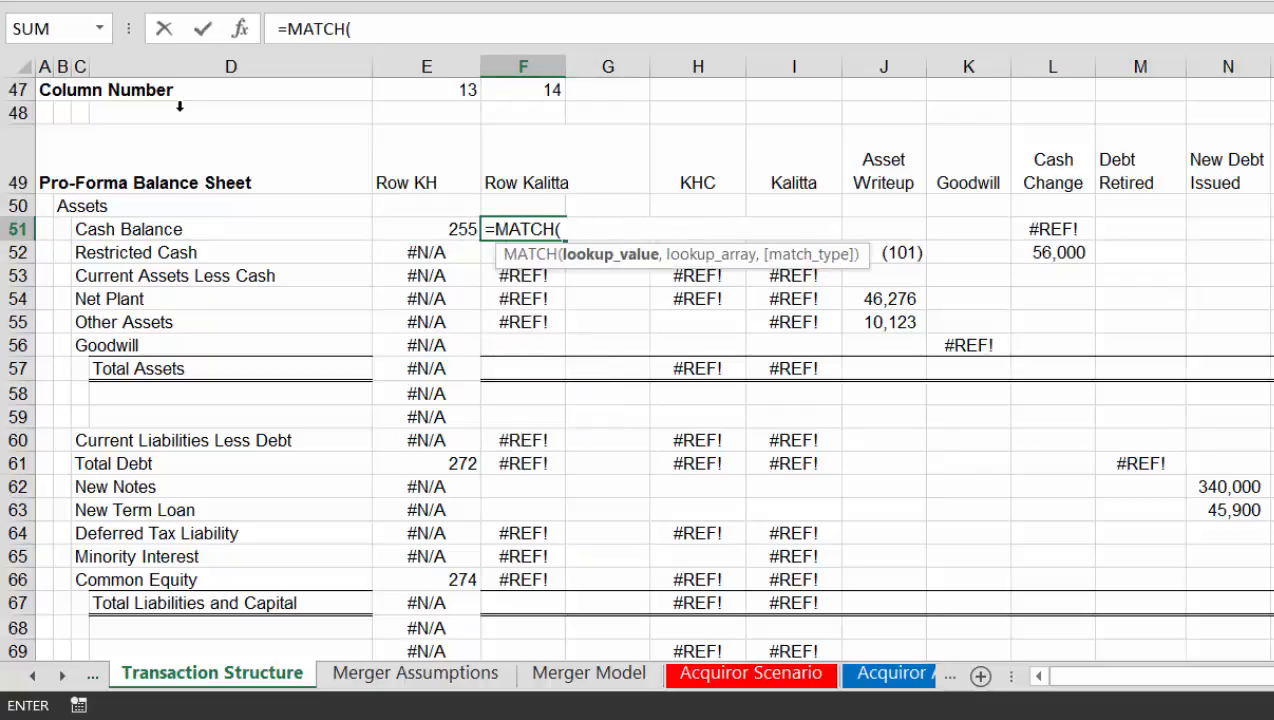
key("Left")
key("Left")
key("Left")
type(",")
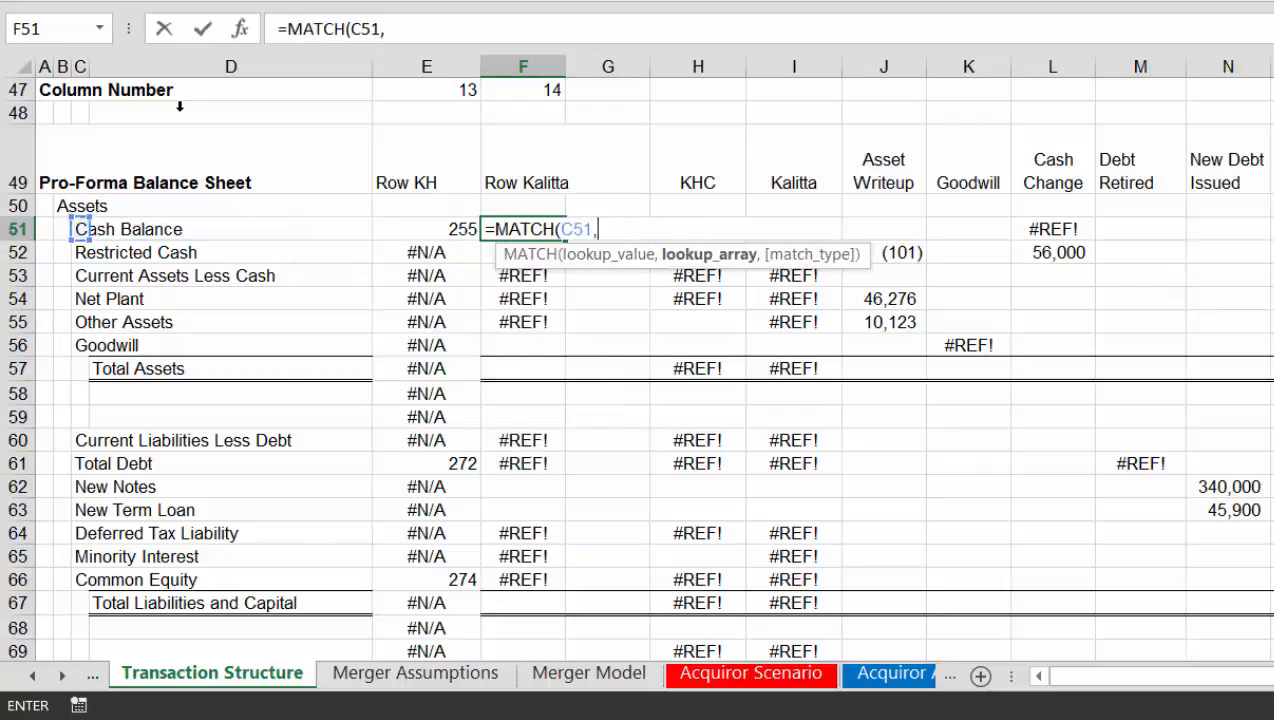
key("Up")
key("Up")
key("Up")
key("Up")
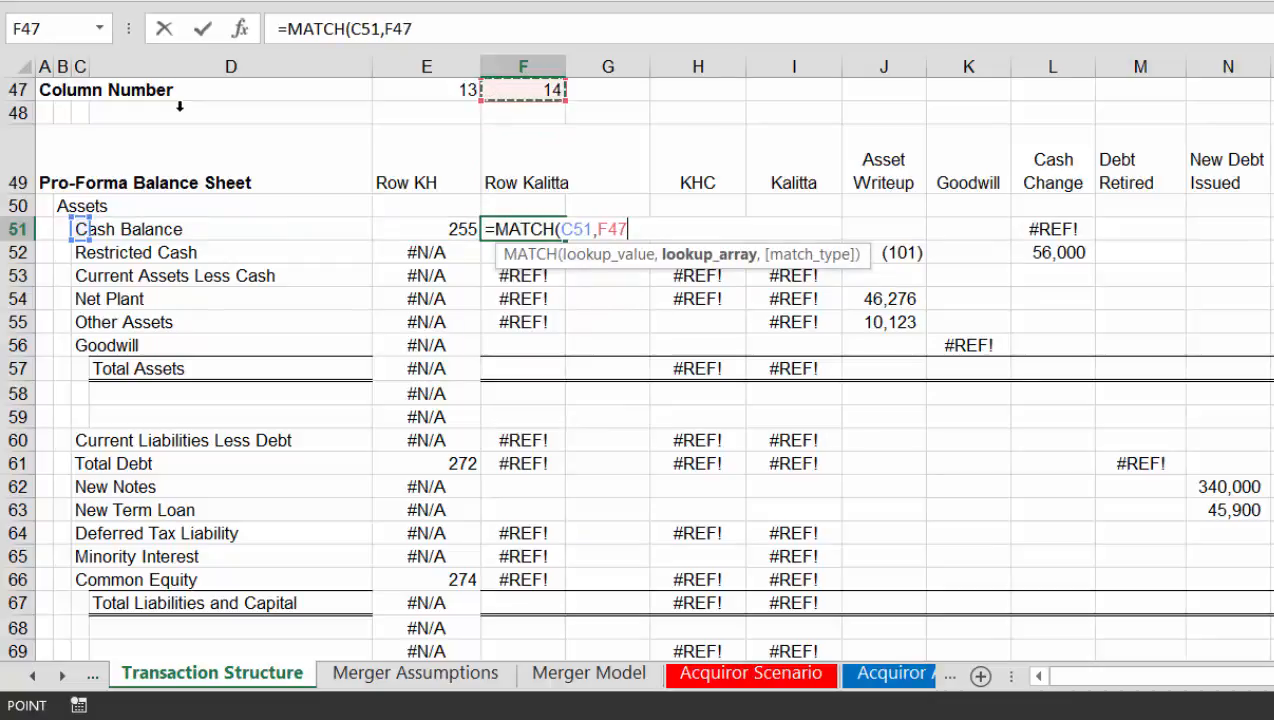
key("BackSpace")
key("BackSpace")
key("BackSpace")
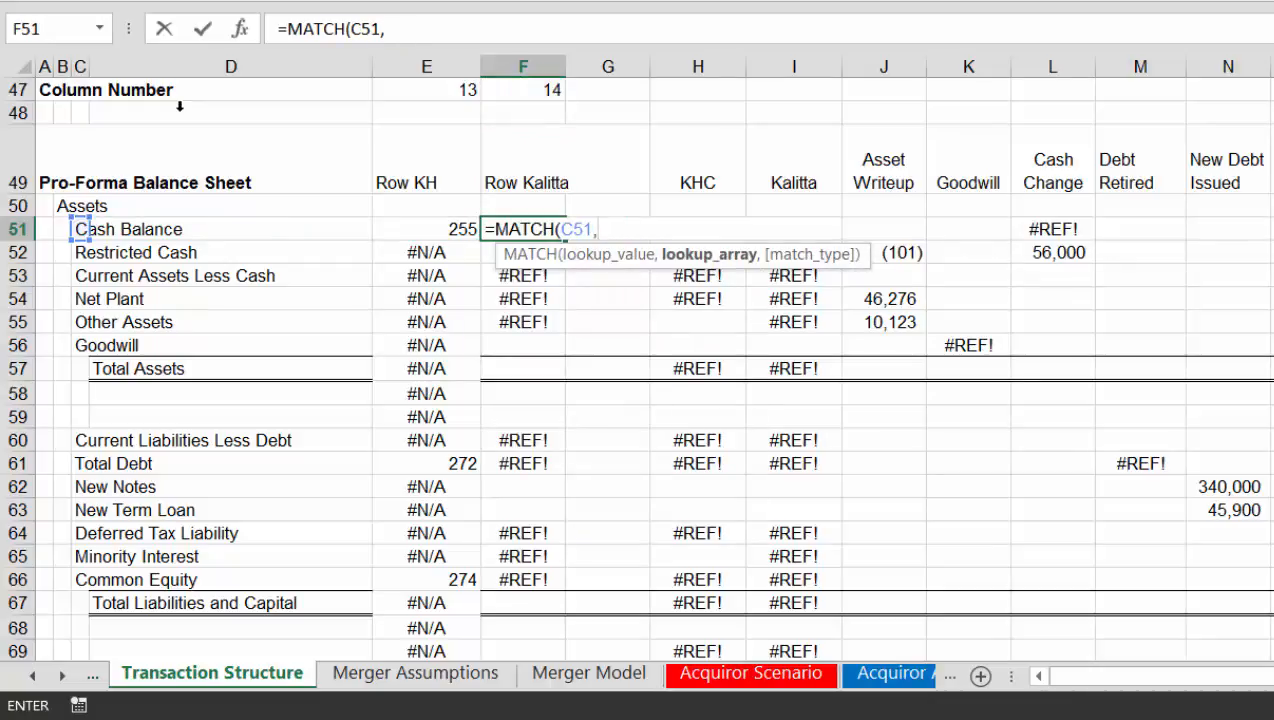
key("ctrl+Page_Down")
key("ctrl+Page_Down")
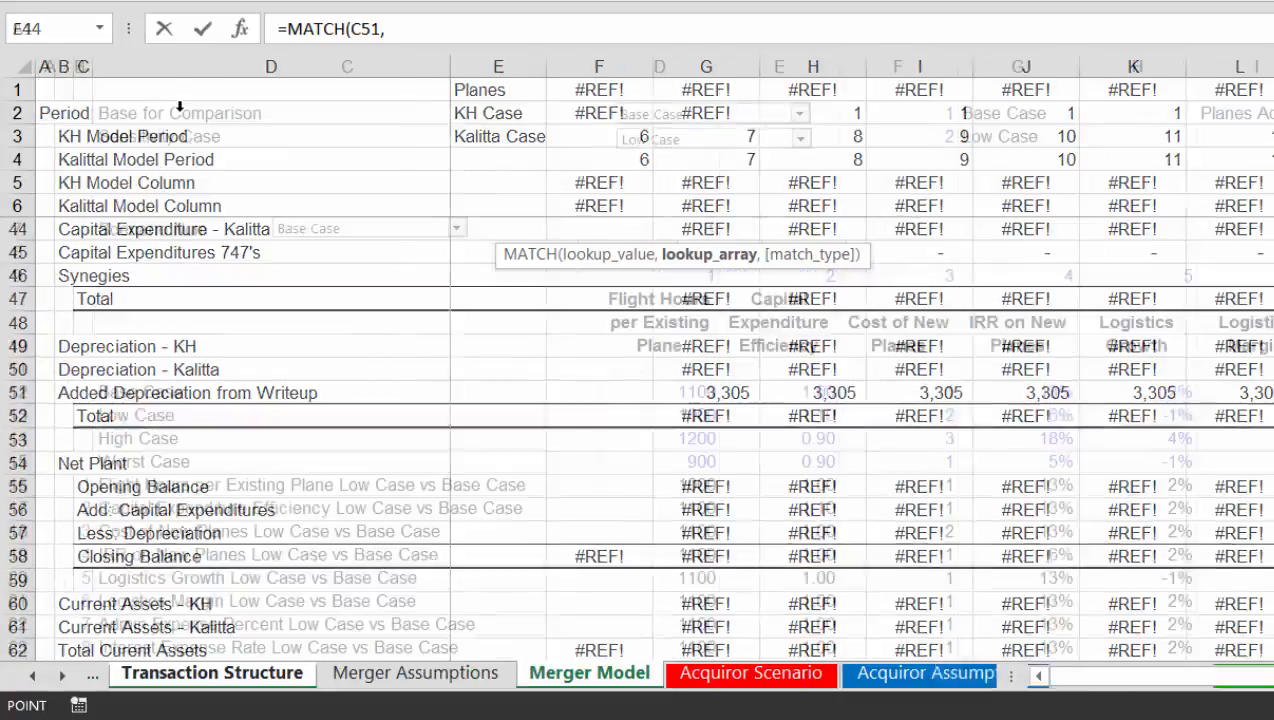
key("ctrl+Page_Down")
key("ctrl+Page_Down")
key("ctrl+Page_Down")
key("ctrl+Page_Down")
key("ctrl+Page_Down")
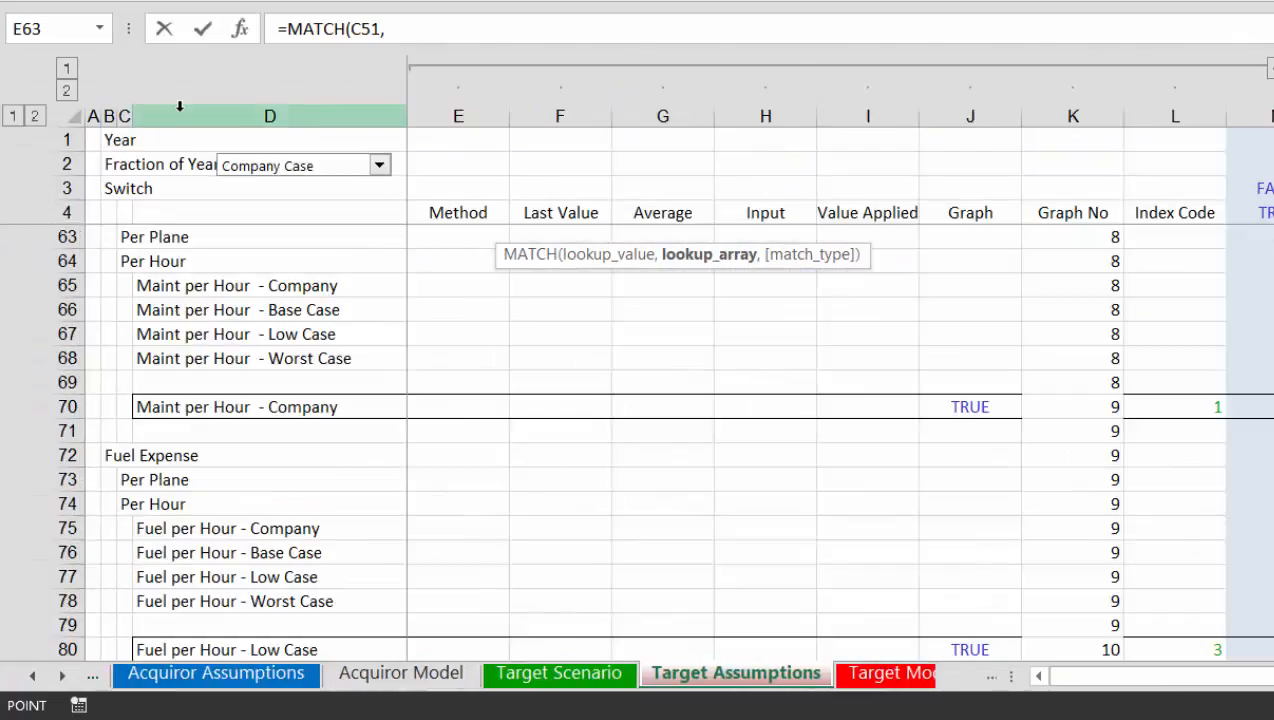
key("ctrl+Page_Down")
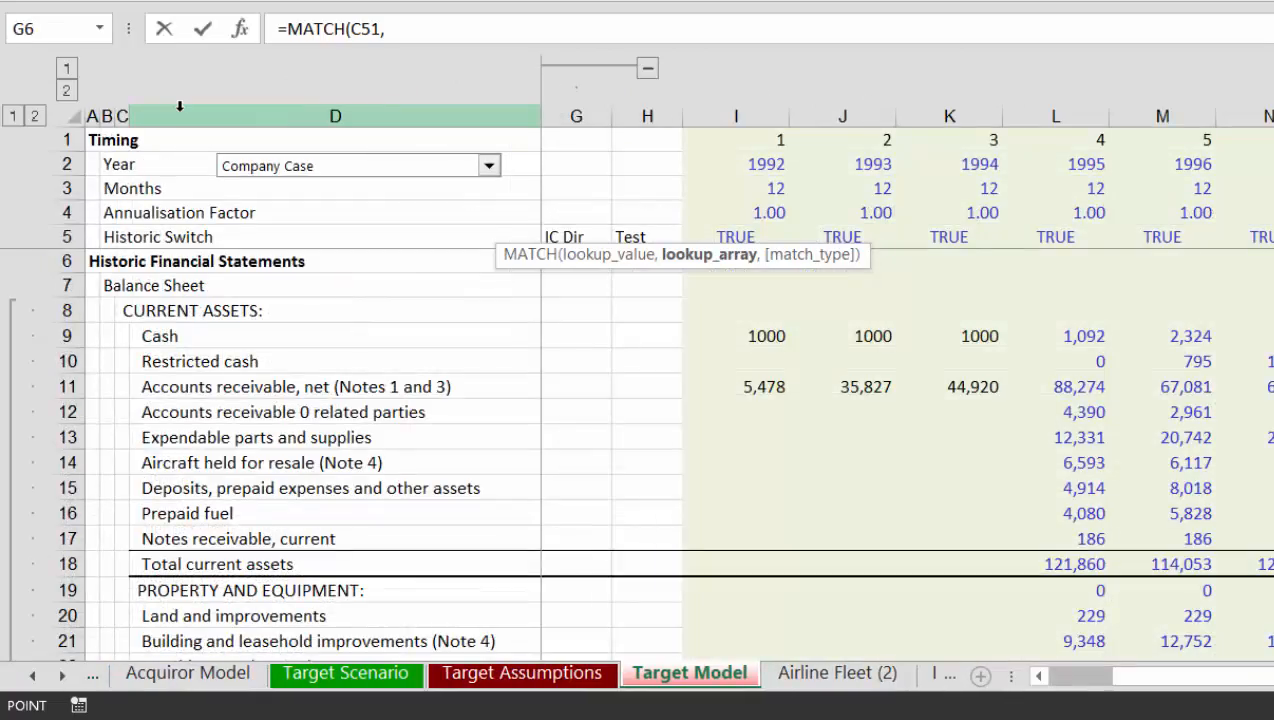
left_click(121, 115)
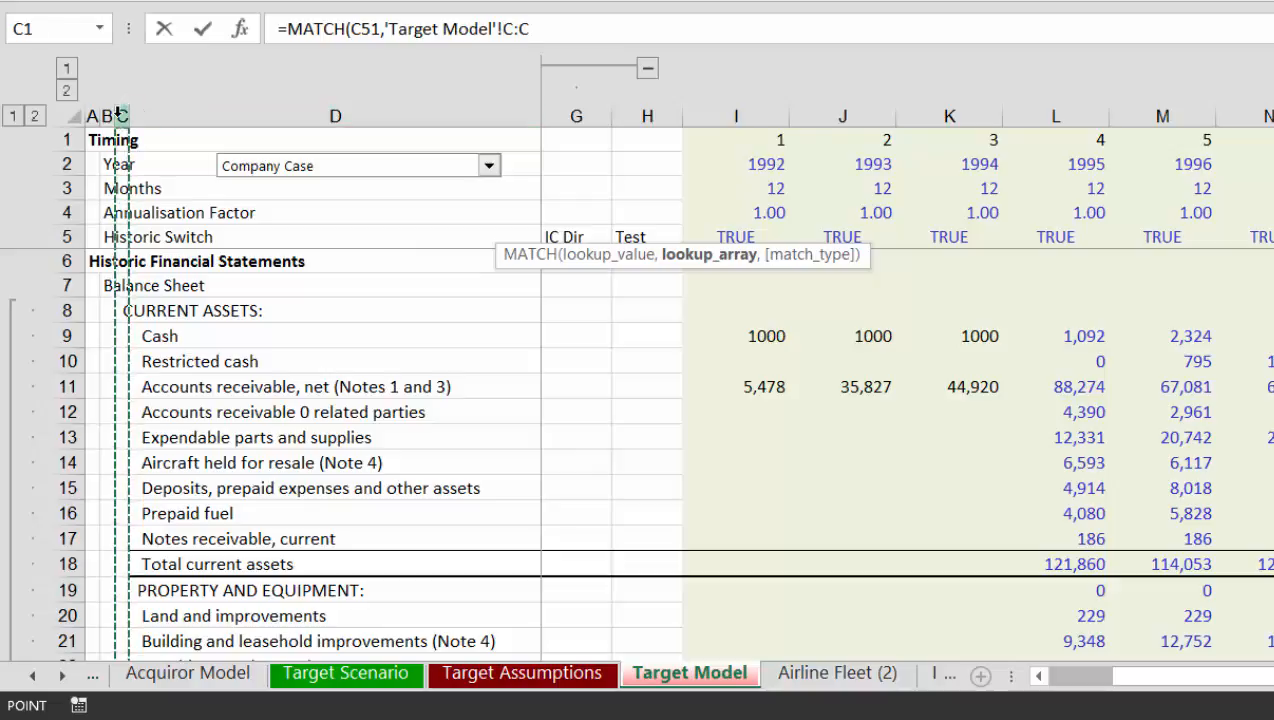
type(",0")
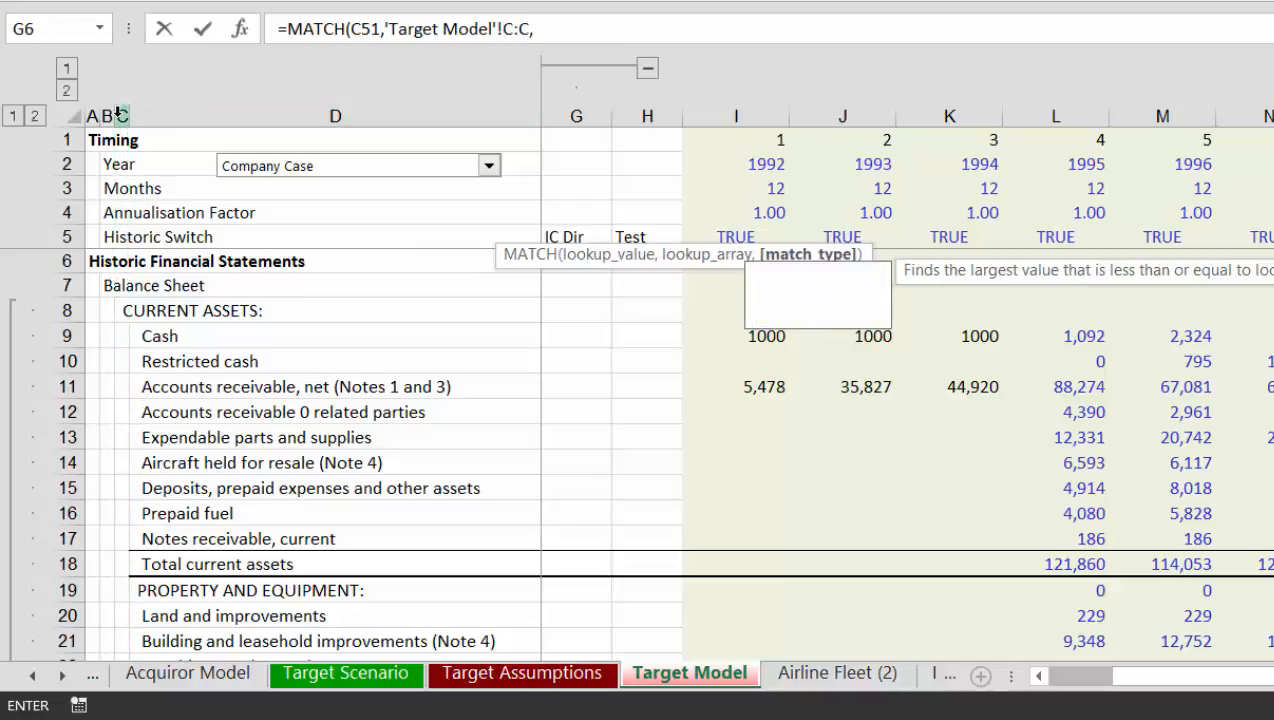
key("ctrl+Page_Up")
key("ctrl+Page_Up")
key("ctrl+Page_Up")
key("ctrl+Page_Up")
key("ctrl+Page_Up")
key("ctrl+Page_Up")
key("ctrl+Page_Up")
key("ctrl+Page_Up")
key("Return")
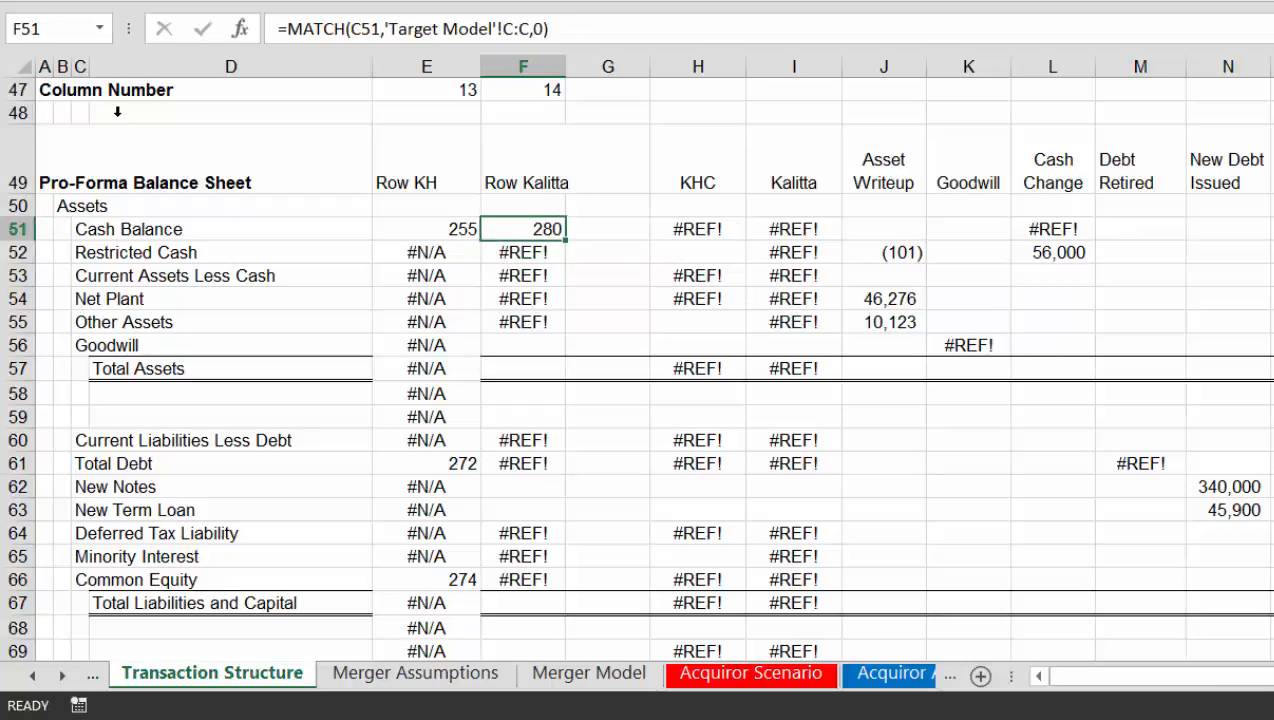
Fill the MATCH formula in F51 down the Row Kalitta column through the Common Equity row, F51:F66
key("shift+Down")
key("shift+Down")
key("shift+Down")
key("shift+Down")
key("shift+Down")
key("shift+Down")
key("shift+Down")
key("shift+Down")
key("shift+Down")
key("shift+Down")
key("shift+Down")
key("shift+Down")
key("shift+Down")
key("shift+Down")
key("shift+Down")
key("shift+Down")
key("shift+Down")
key("shift+Down")
key("shift+Down")
key("shift+Down")
key("shift+Down")
key("shift+Down")
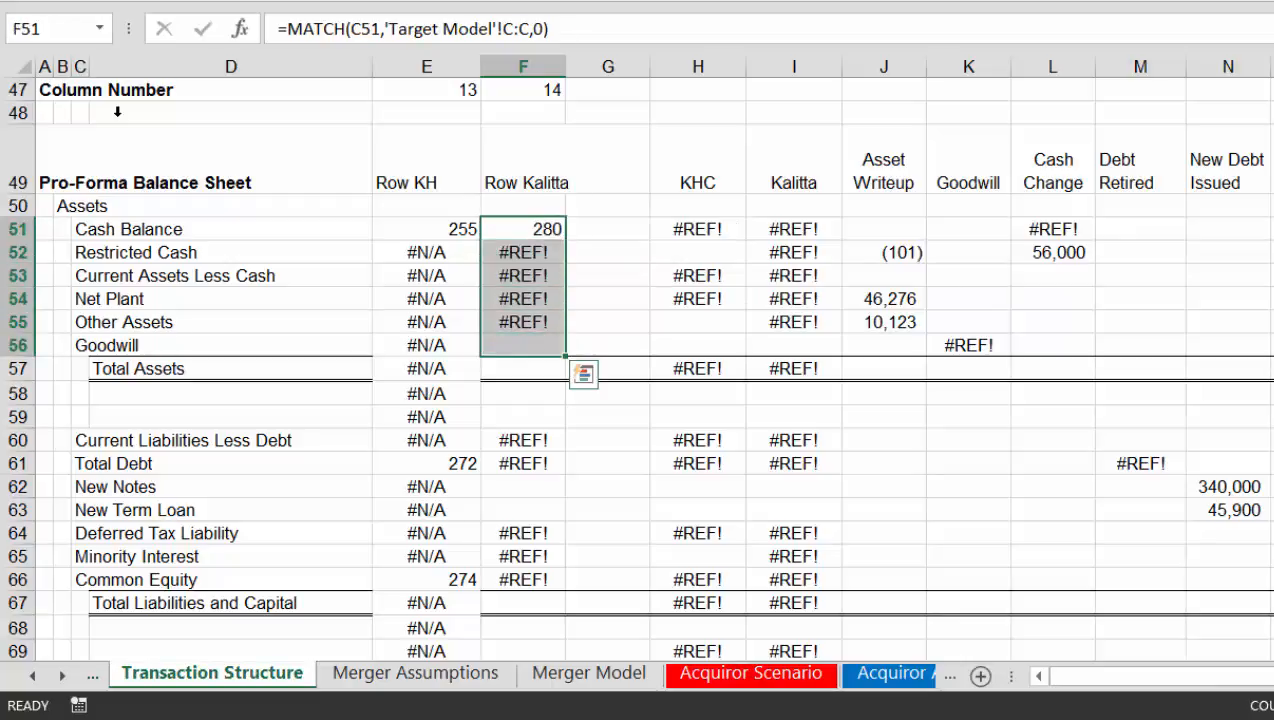
key("shift+Up")
key("shift+Up")
key("shift+Up")
key("shift+Up")
key("shift+Up")
key("shift+Up")
key("shift+Up")
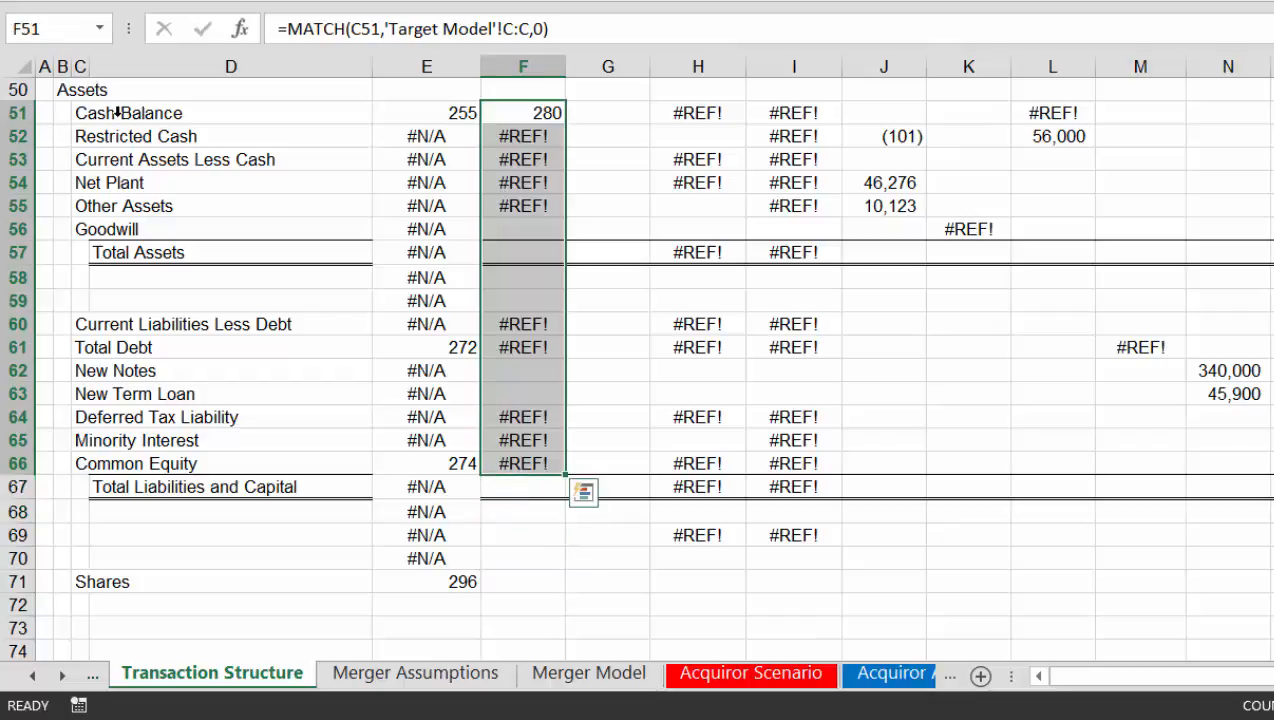
key("ctrl+d")
key("Up")
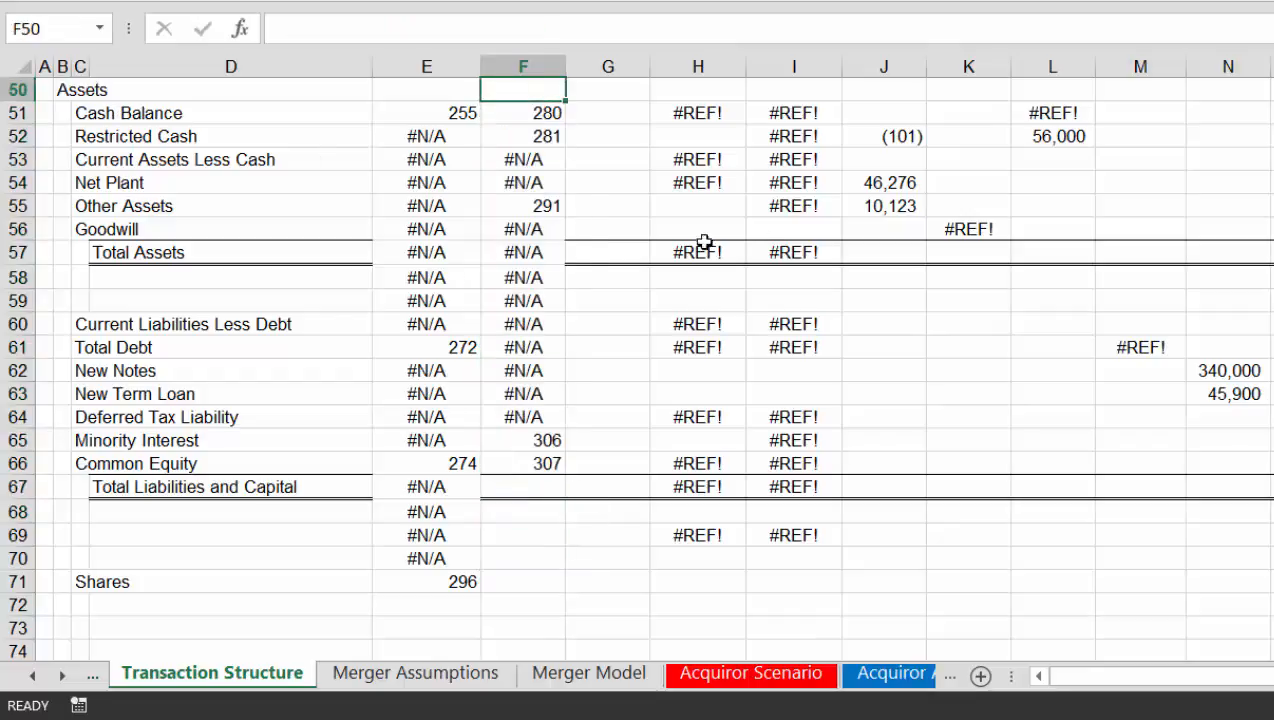
Review the MATCH formulas for the Cash Balance row in the Row KH and Row Kalitta columns, E51 and F51
key("F10")
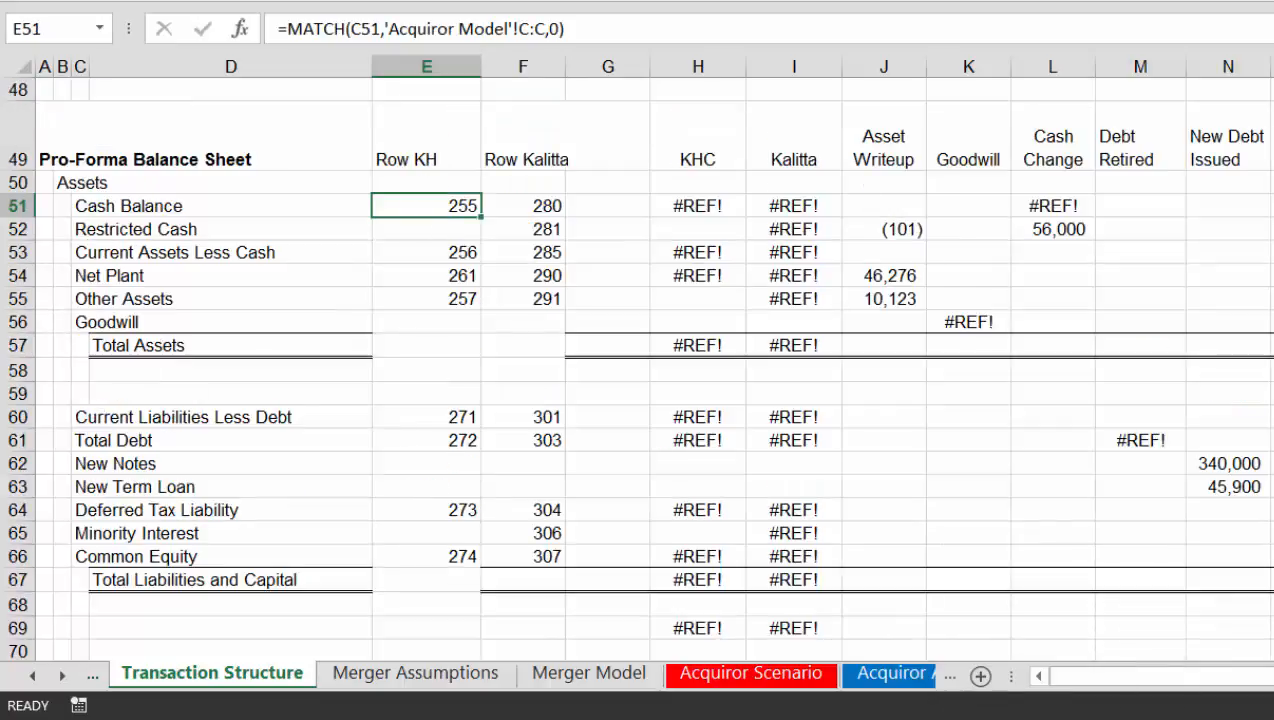
key("Left")
key("Right")
key("Right")
key("Right")
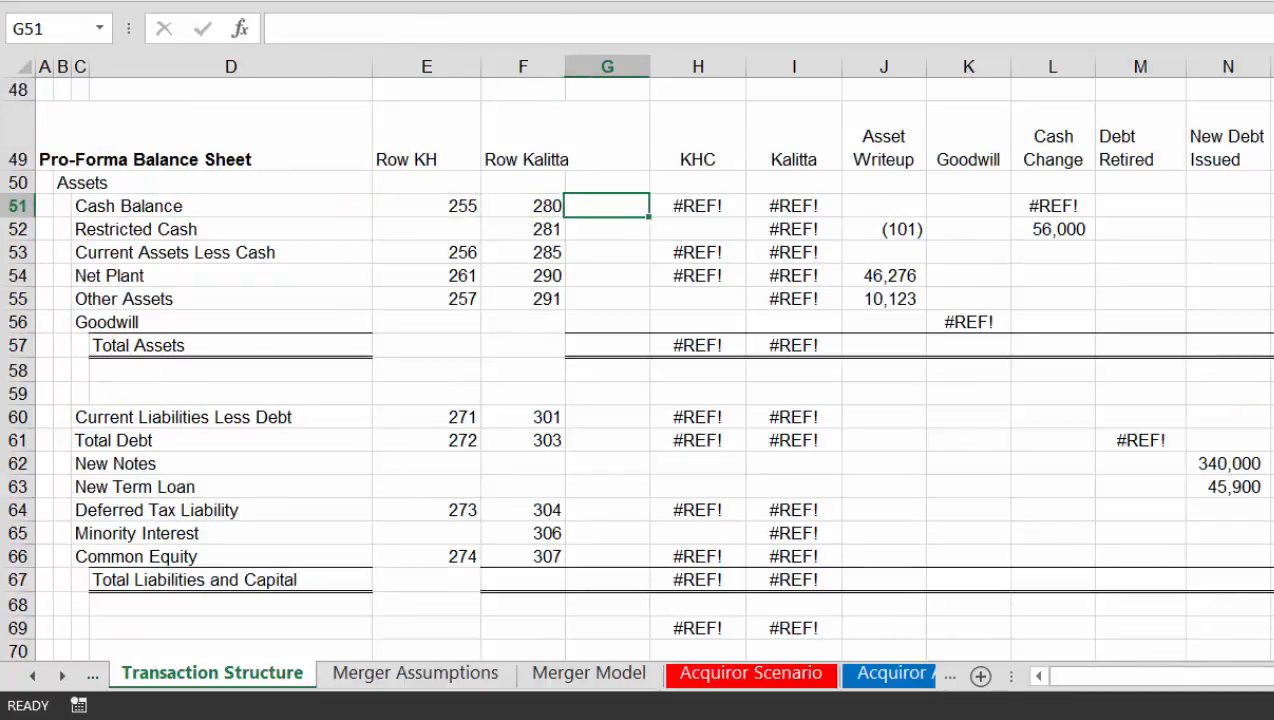
key("Left")
key("Left")
key("Left")
key("Left")
key("Right")
key("Right")
key("Right")
key("Right")
key("Right")
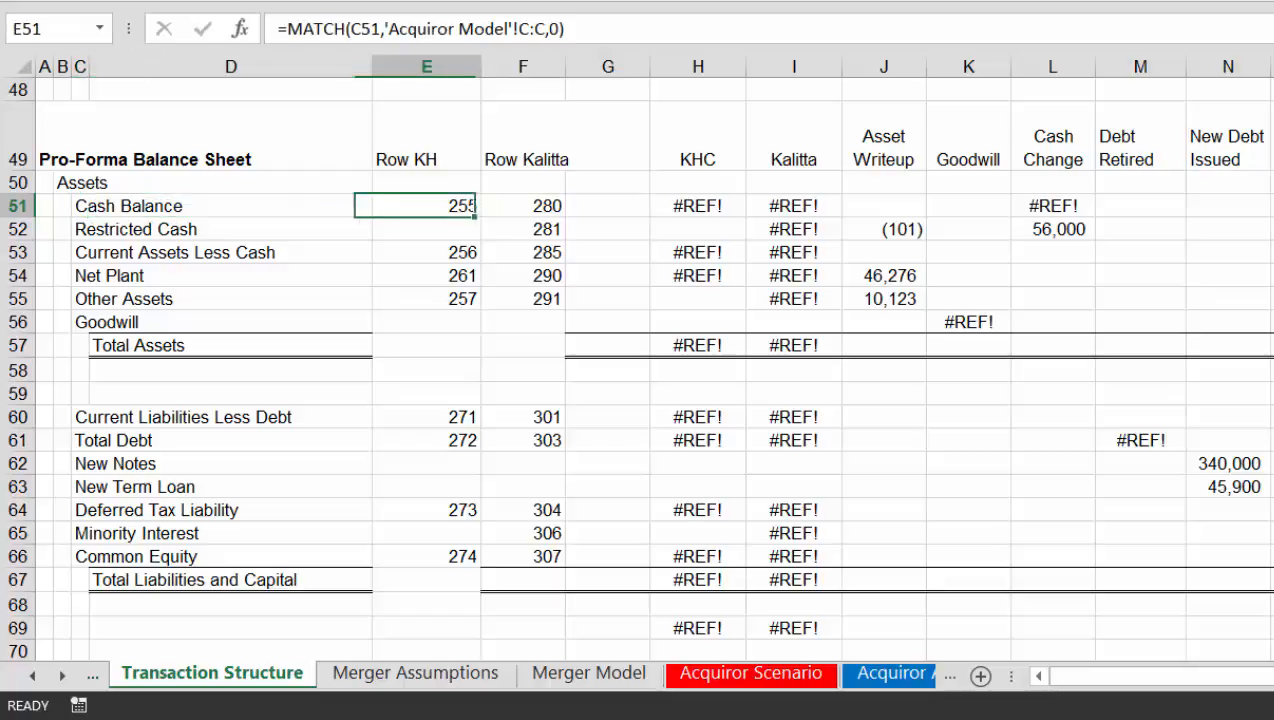
key("F2")
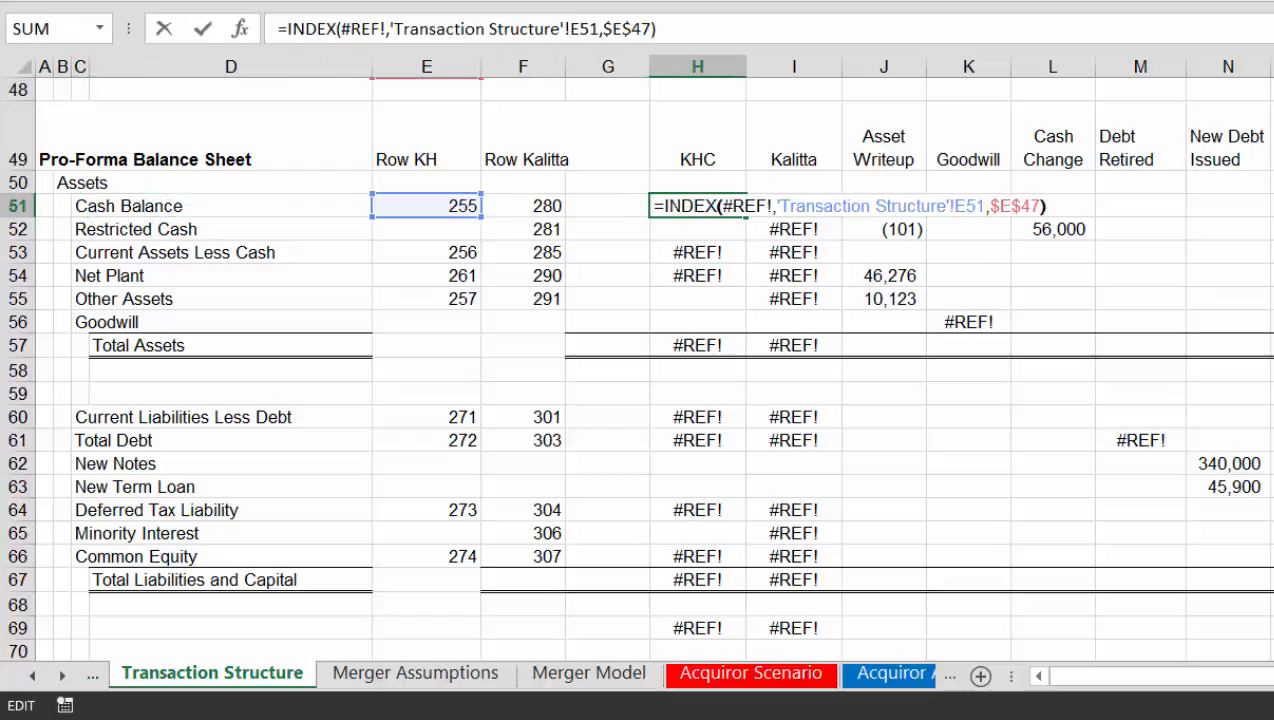
key("Left")
key("Left")
key("Left")
key("Left")
key("Left")
key("Left")
key("Left")
key("Left")
key("Left")
key("Left")
key("Left")
key("Left")
key("Left")
key("Left")
key("Left")
key("Left")
key("Left")
key("Left")
key("Left")
key("Left")
key("Left")
key("Left")
key("Left")
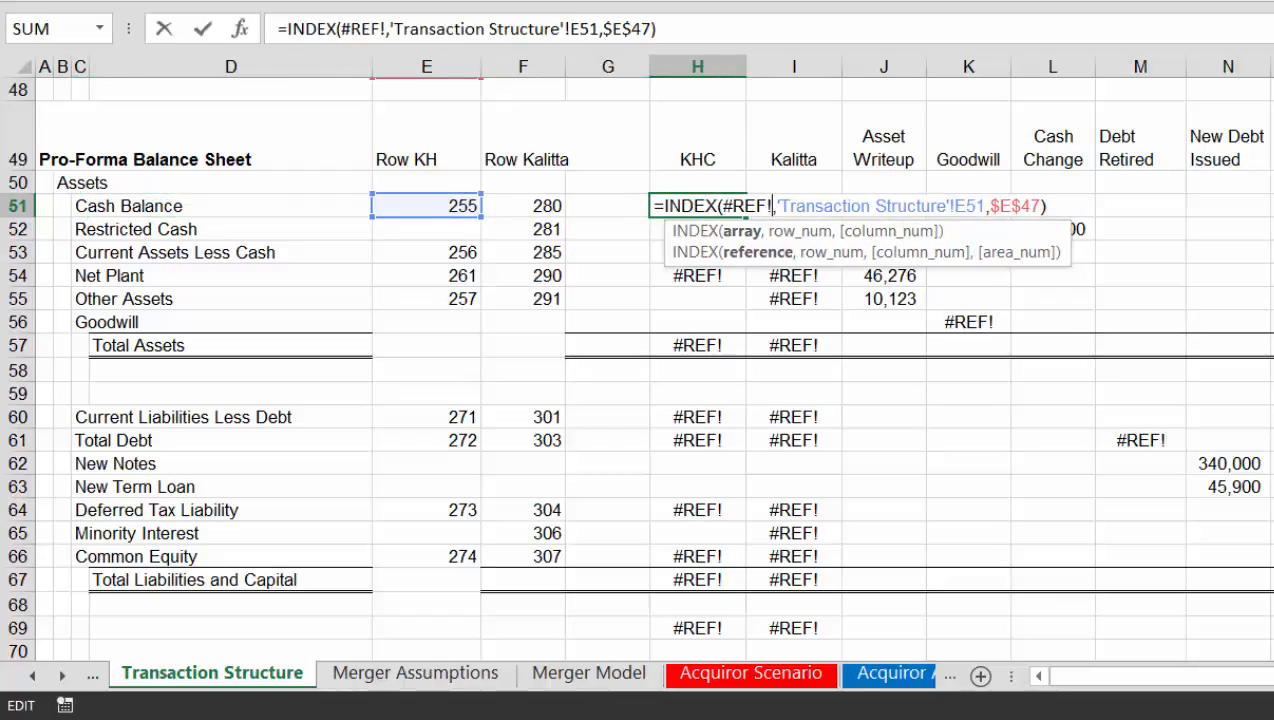
key("BackSpace")
key("BackSpace")
key("BackSpace")
key("BackSpace")
key("BackSpace")
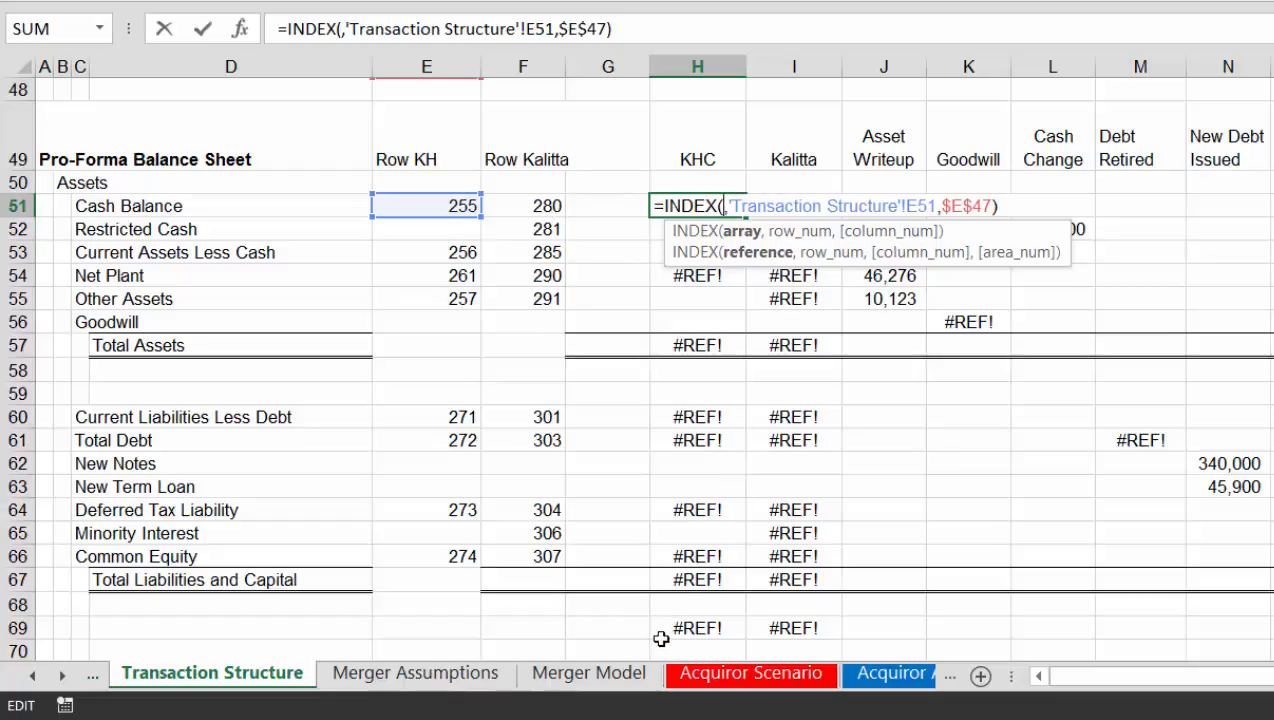
left_click(903, 675)
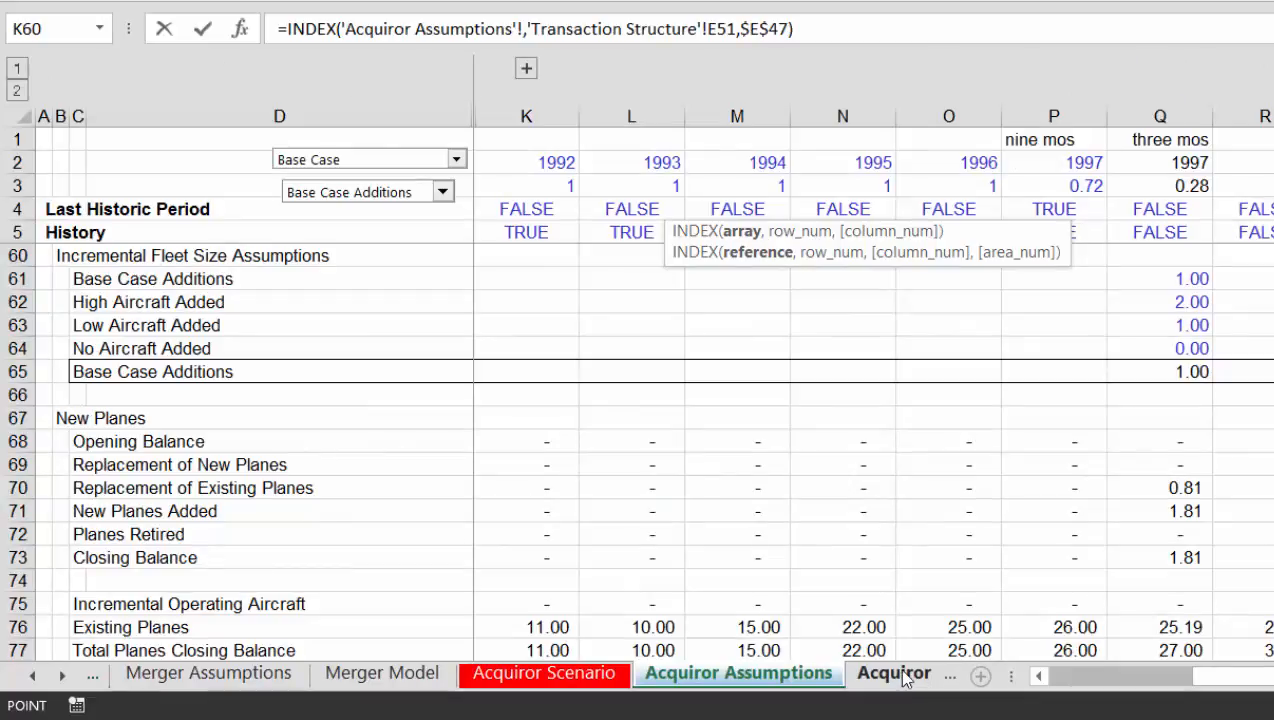
key("Return")
key("Left")
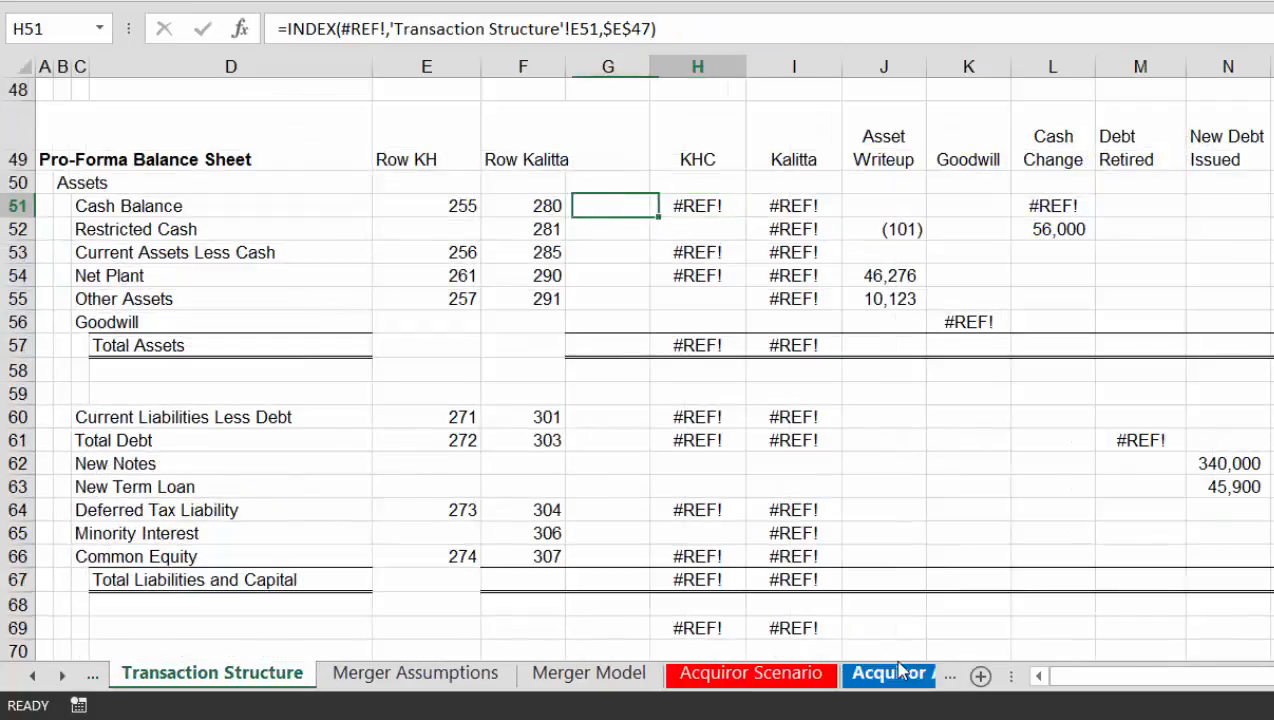
Review the row lookups in E51:F51 and the Column Number row 47 that the KHC Cash Balance formula in H51 relies on
key("Right")
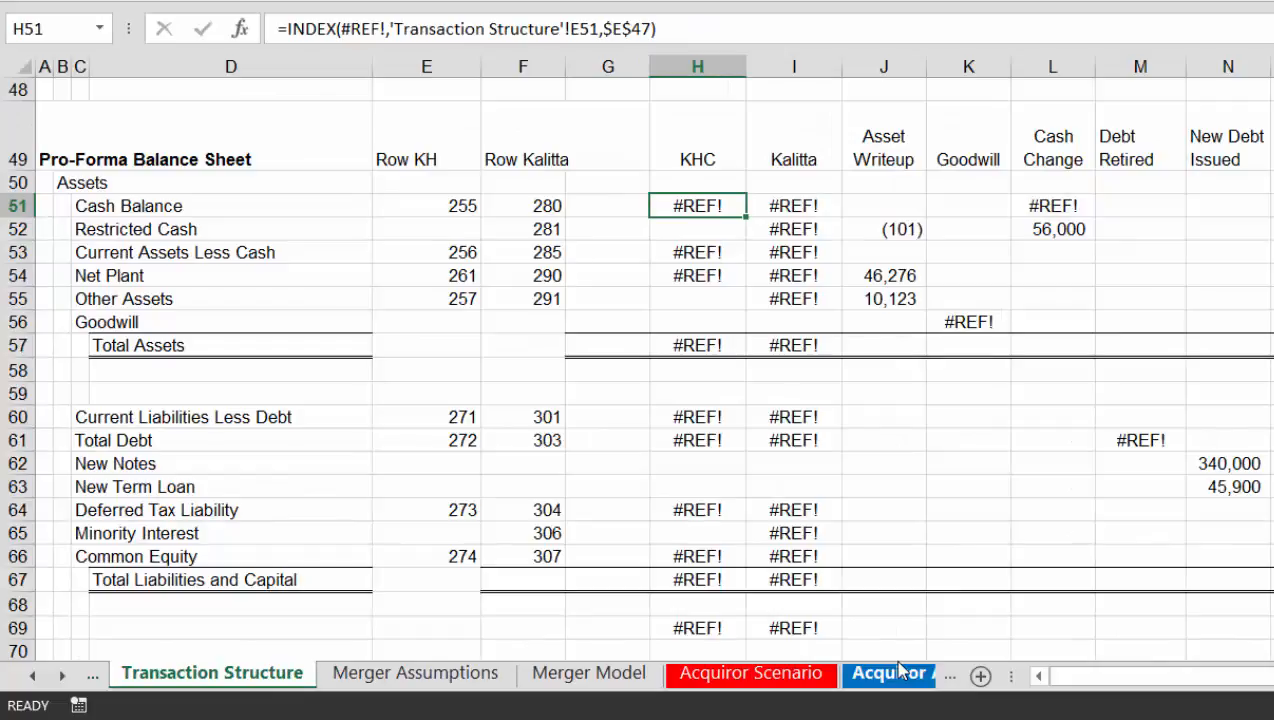
key("Left")
key("Left")
key("Left")
key("Right")
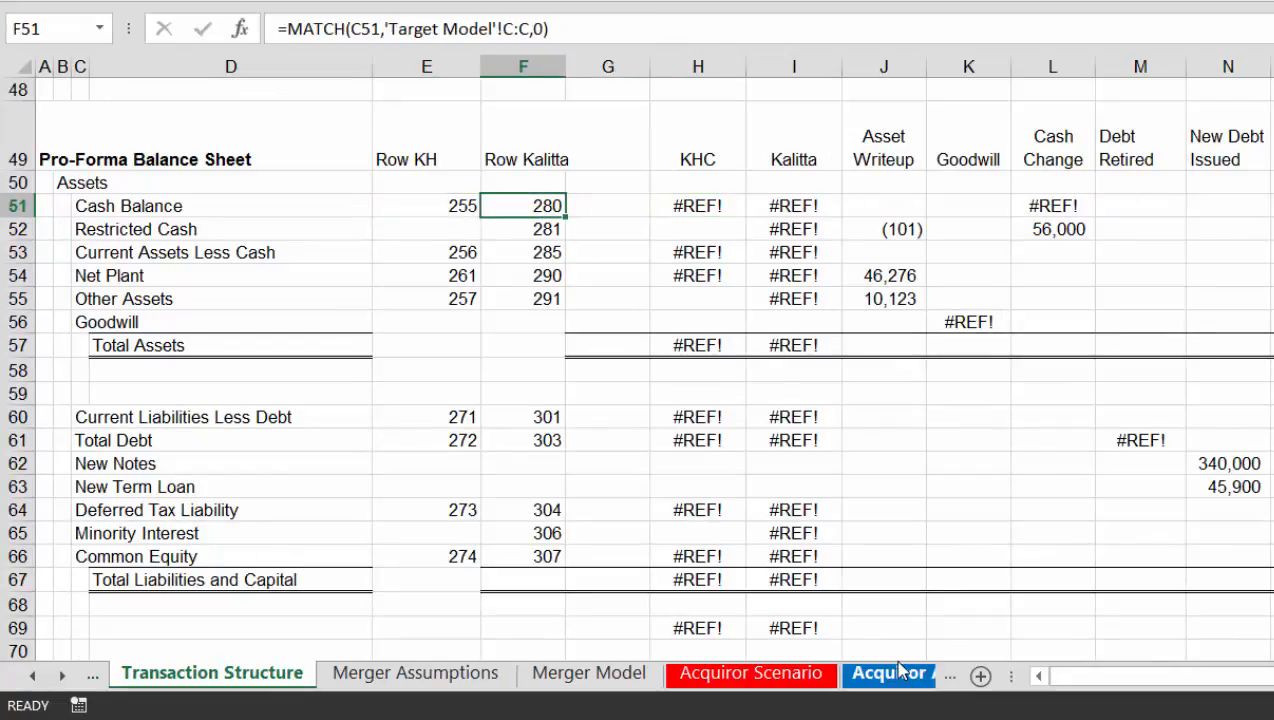
key("Right")
key("Right")
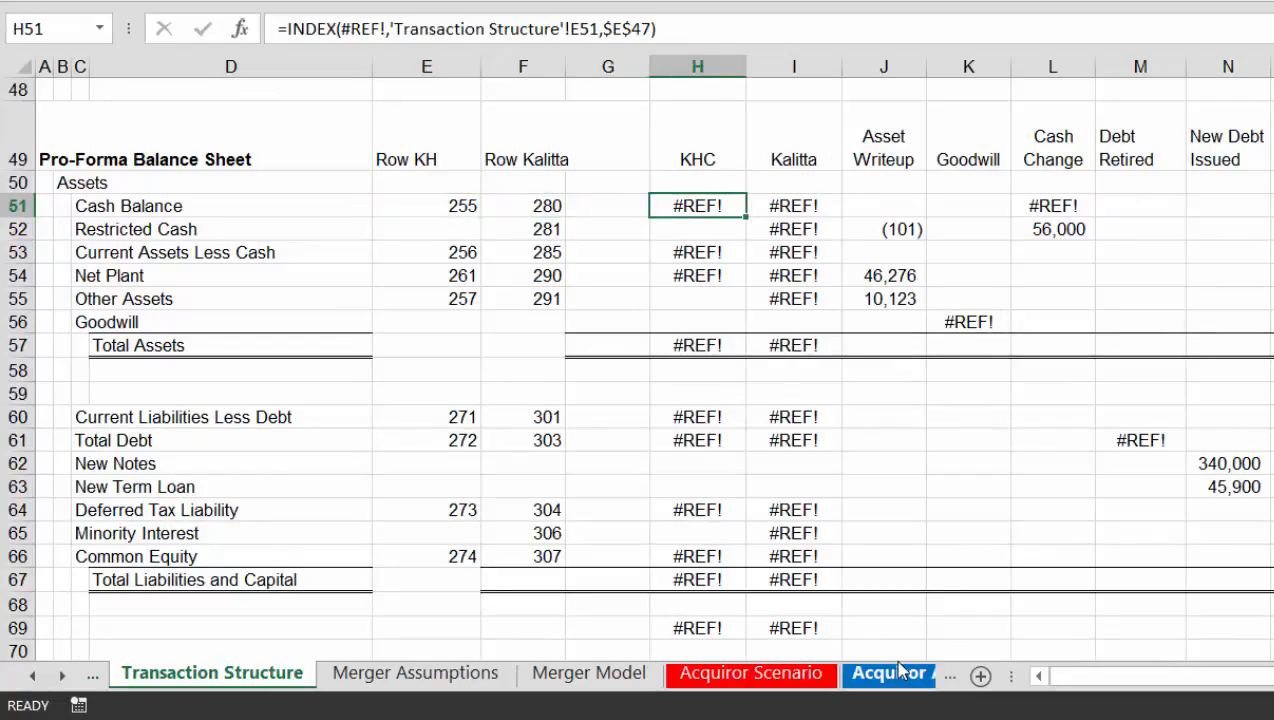
key("Up")
key("Down")
key("Up")
key("Up")
key("Up")
key("Up")
key("Up")
key("Up")
key("Up")
key("Up")
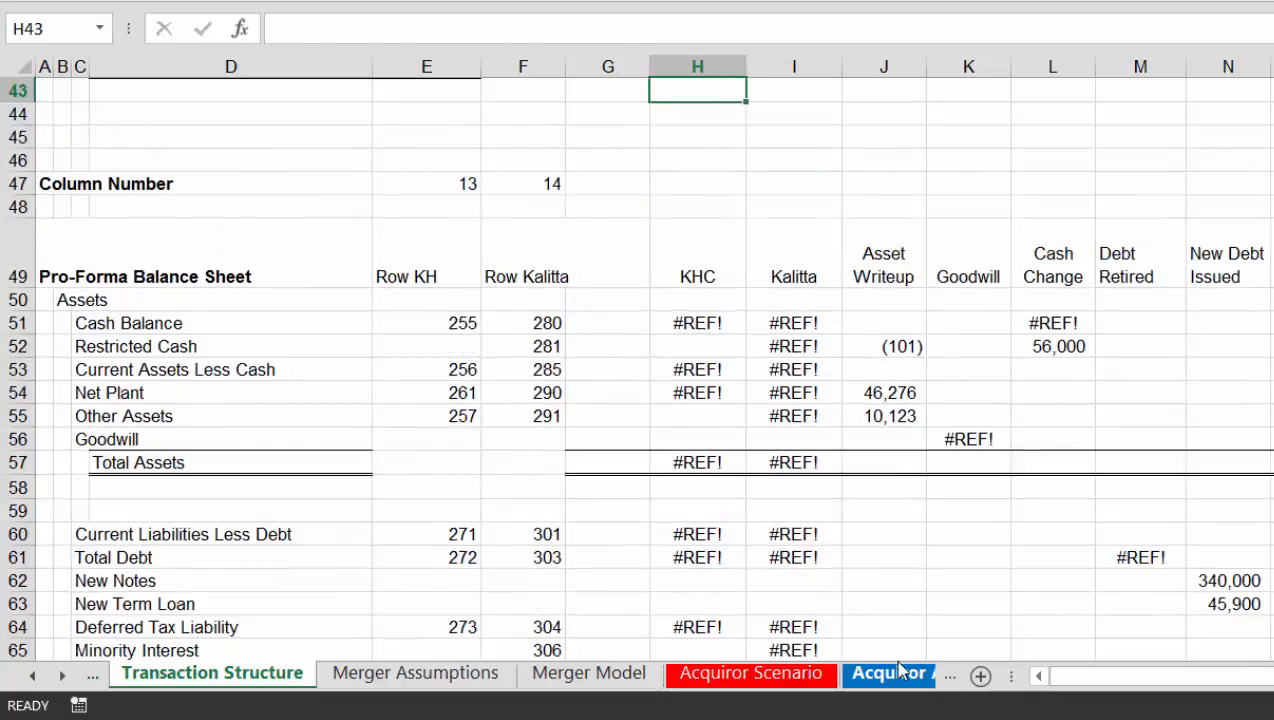
key("Down")
key("Down")
key("Down")
key("Down")
key("Down")
key("Down")
key("Down")
key("Down")
key("Down")
key("Down")
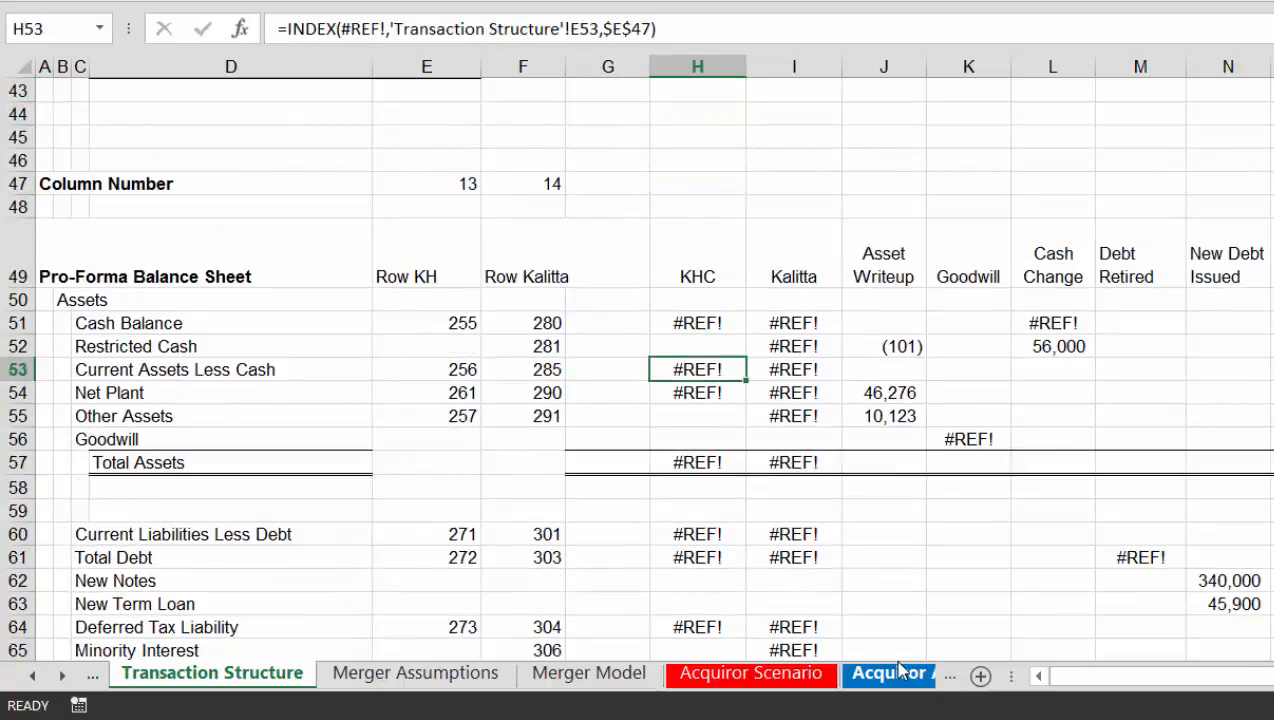
Replace the broken array reference in the H51 INDEX formula with the entire Acquiror Model sheet, 1:1048576
key("Up")
key("Up")
key("F2")
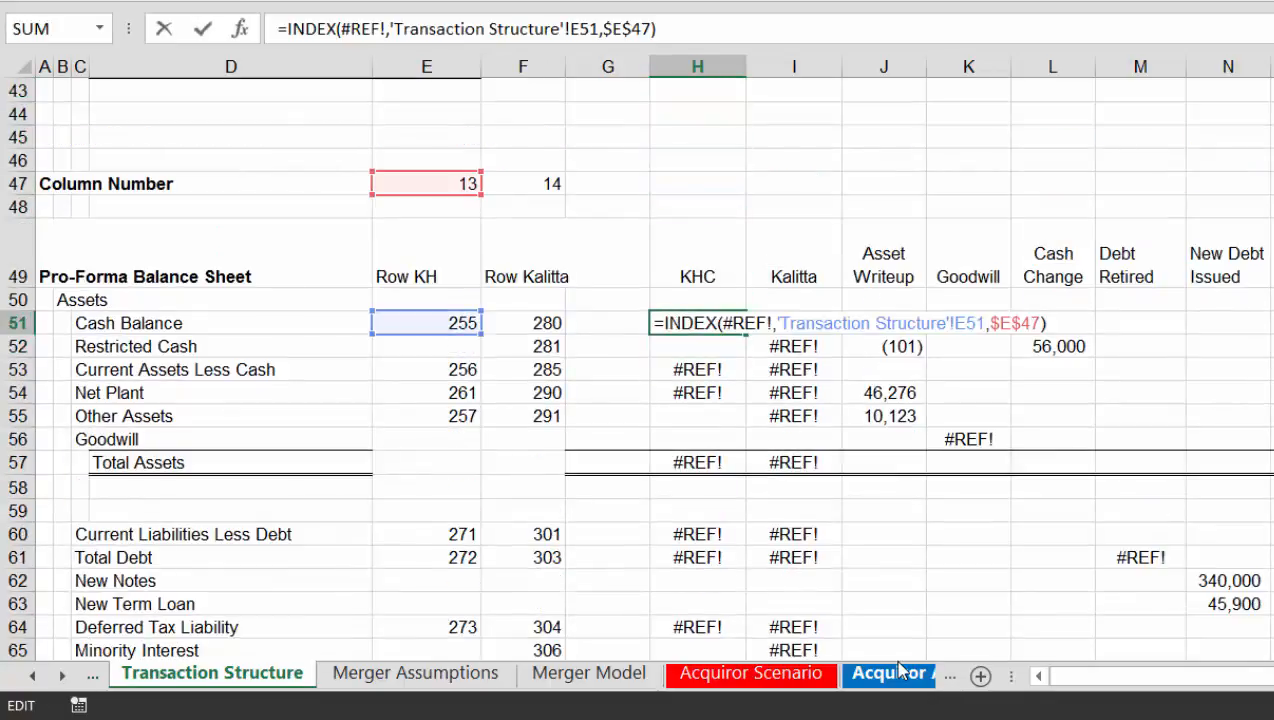
key("Left")
key("Left")
key("Left")
key("Left")
key("Left")
key("Left")
key("Left")
key("Left")
key("Left")
key("Left")
key("Left")
key("Left")
key("Left")
key("Left")
key("Left")
key("Left")
key("Left")
key("Left")
key("Left")
key("Left")
key("Left")
key("Left")
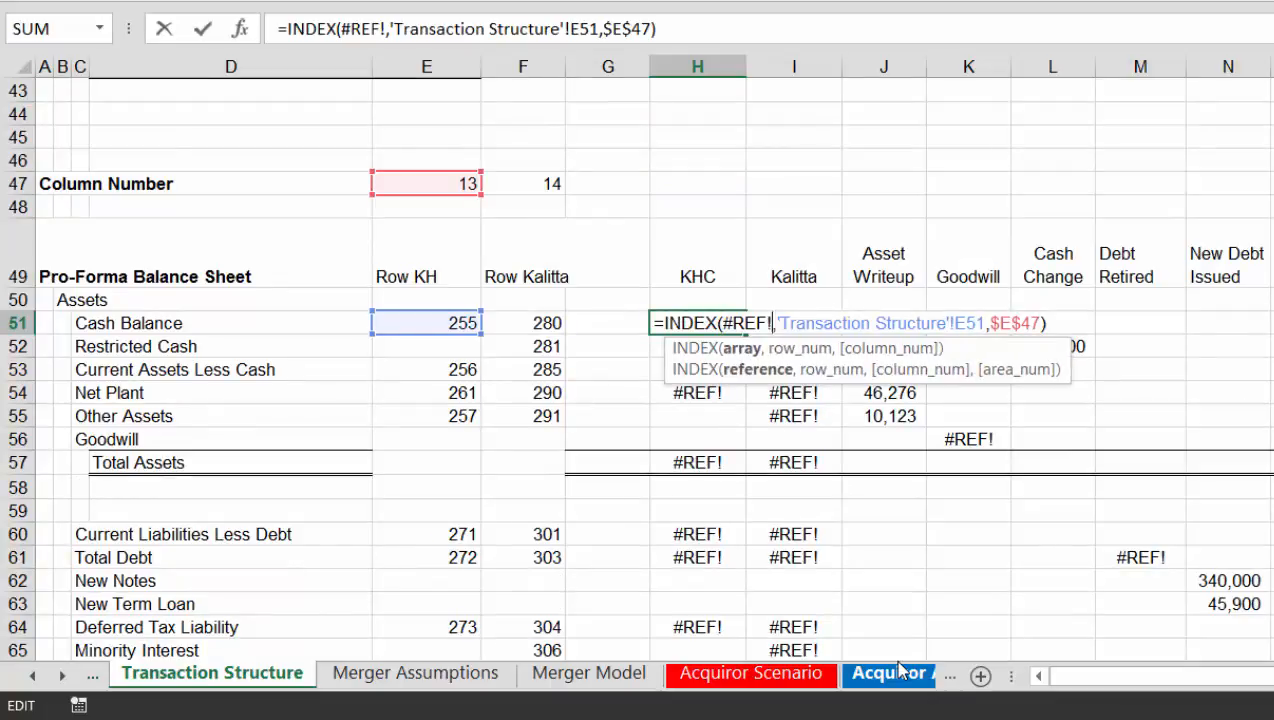
key("BackSpace")
key("BackSpace")
key("BackSpace")
key("BackSpace")
key("BackSpace")
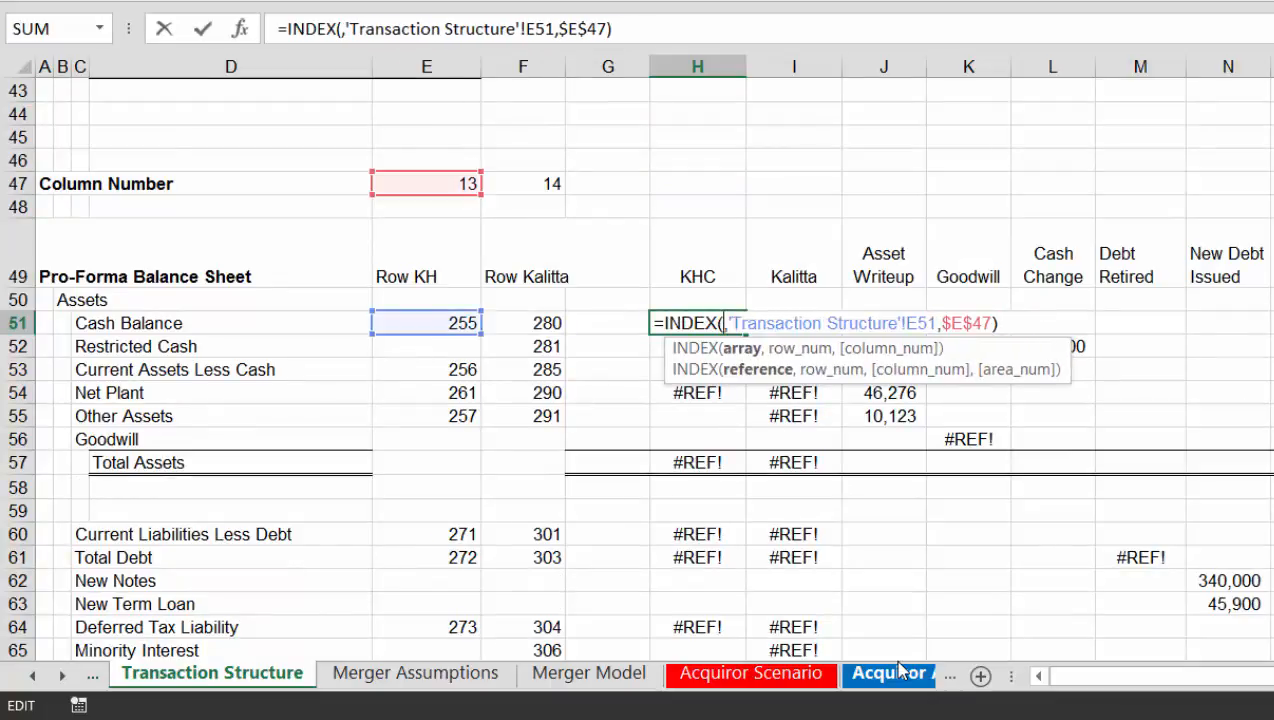
left_click(892, 678)
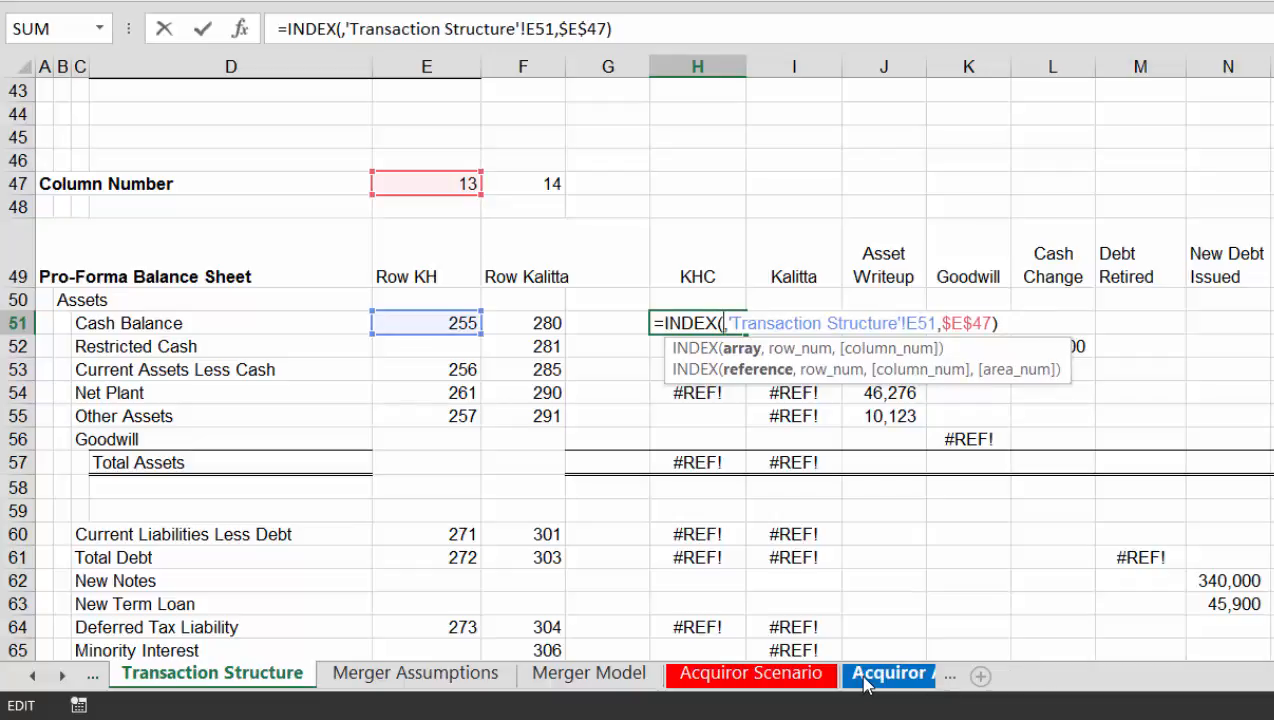
left_click(903, 676)
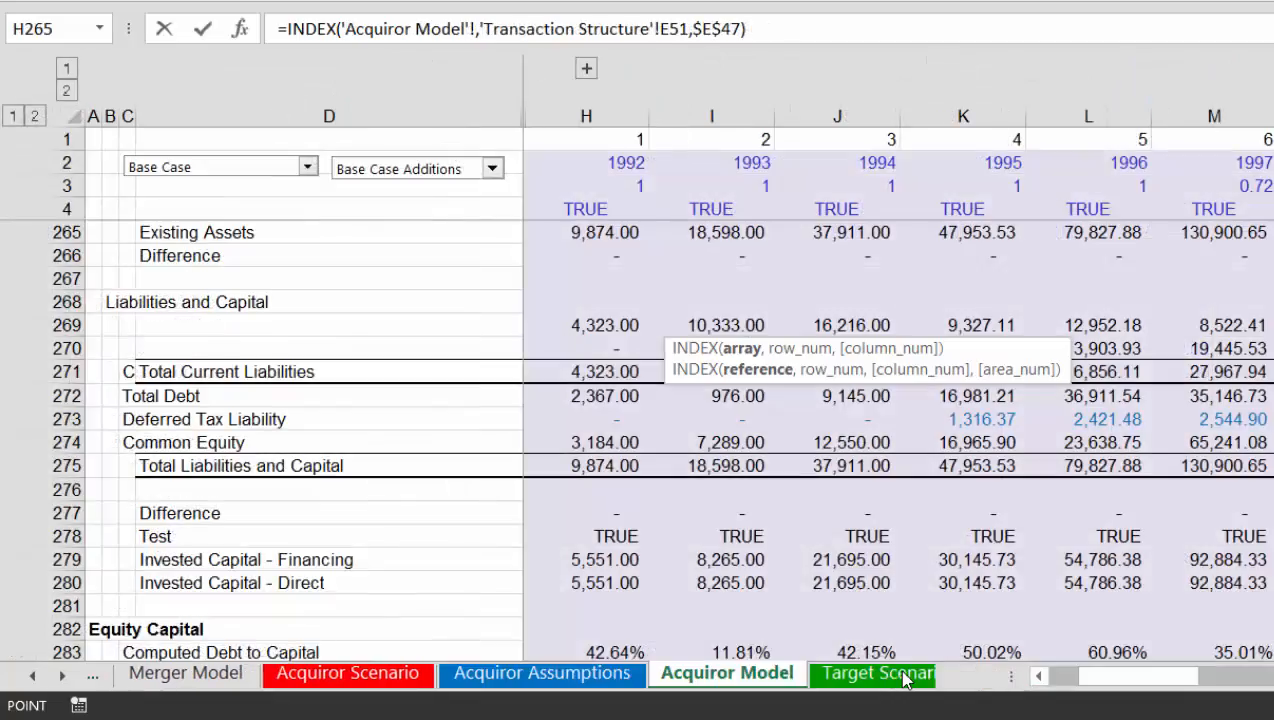
left_click(84, 113)
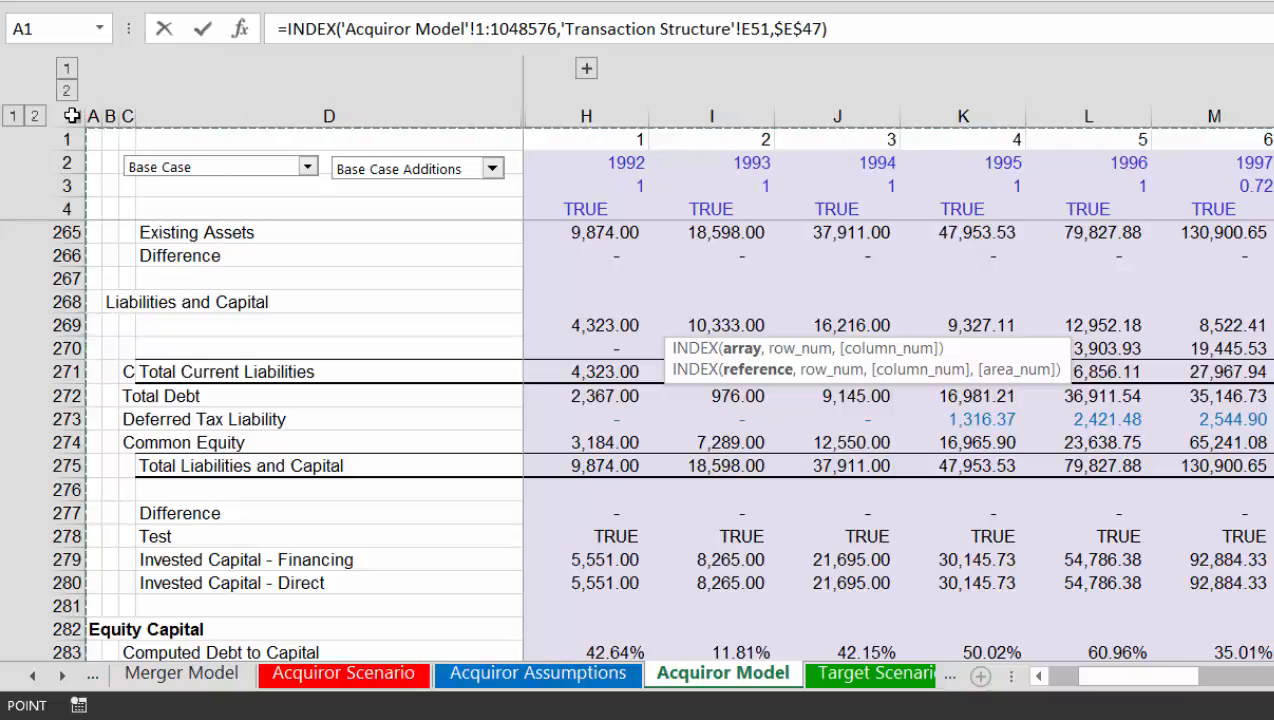
key("Return")
key("Down")
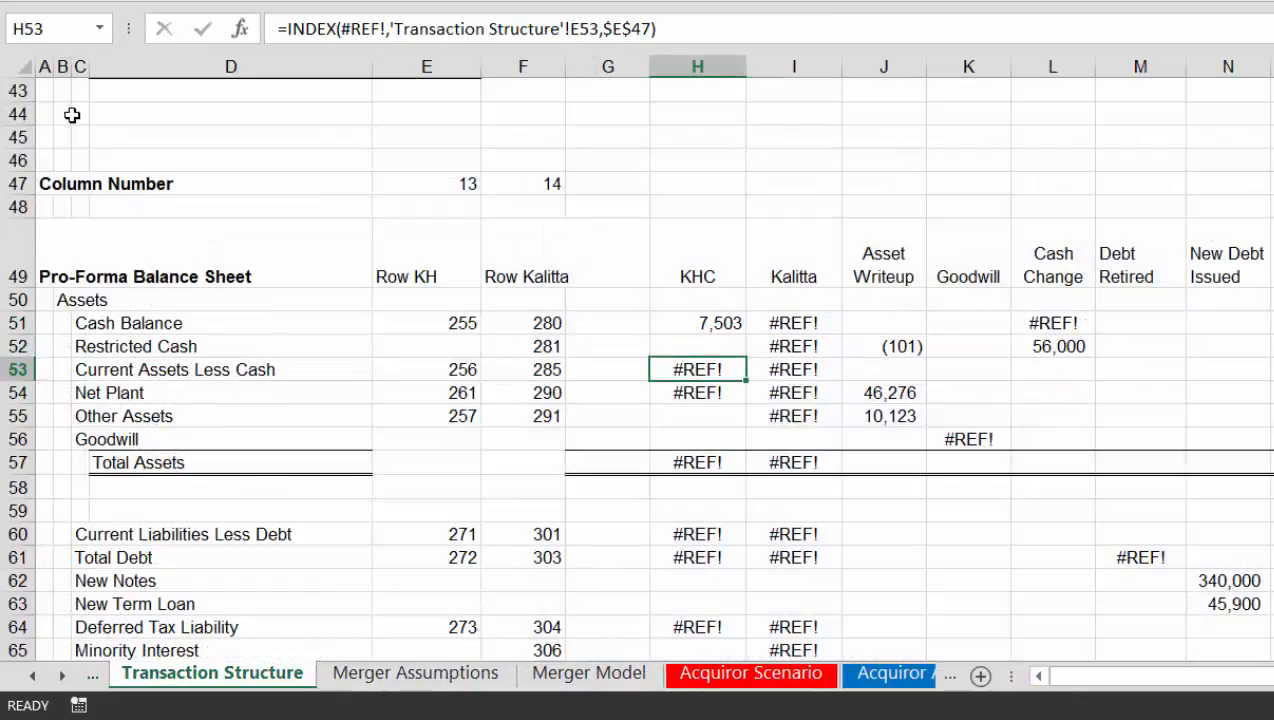
Try to copy the KHC INDEX formula from H51 into the Current Assets Less Cash and Net Plant rows, H53 and H54
key("Up")
key("Up")
key("Right")
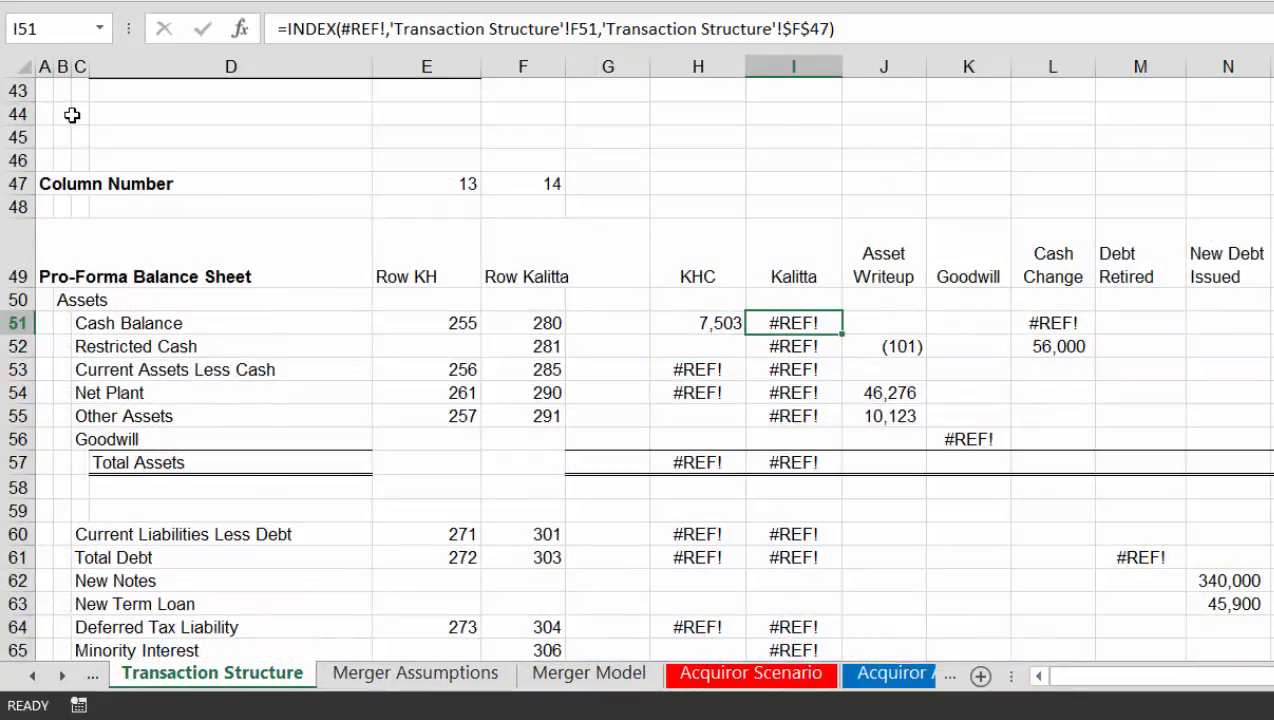
key("Left")
key("ctrl+c")
key("Down")
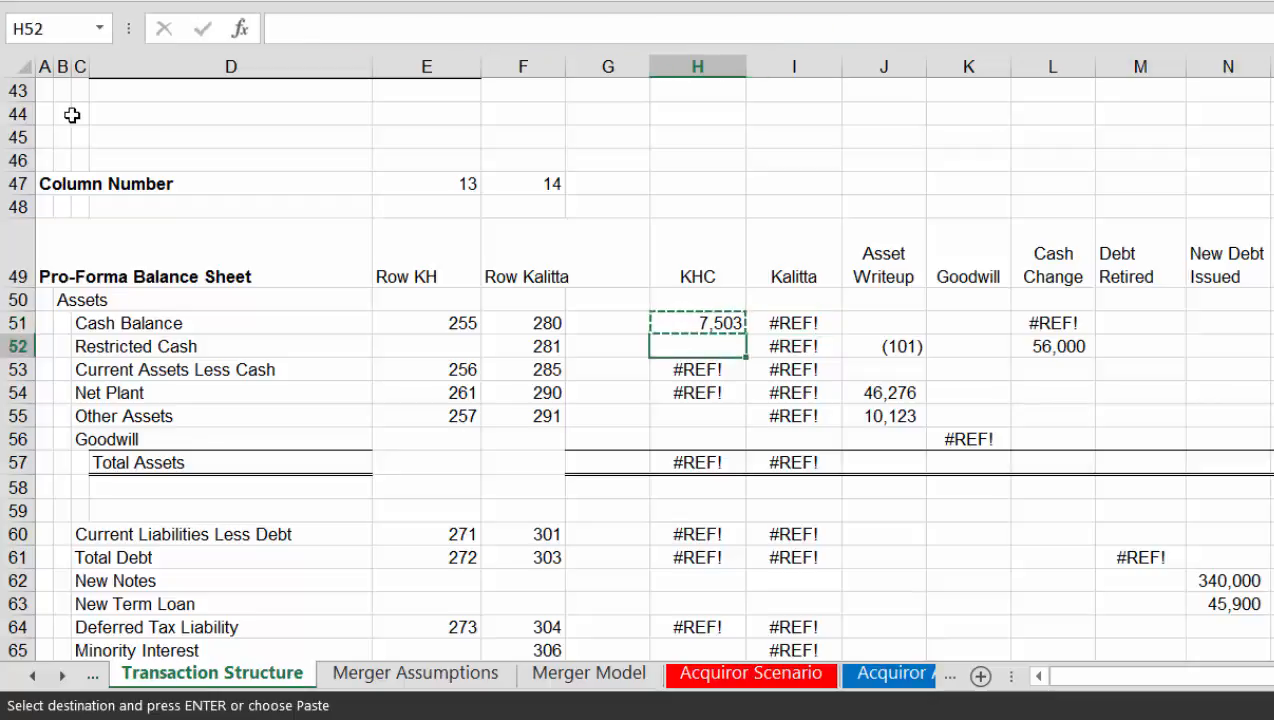
key("Down")
key("ctrl+v")
key("Down")
key("ctrl+v")
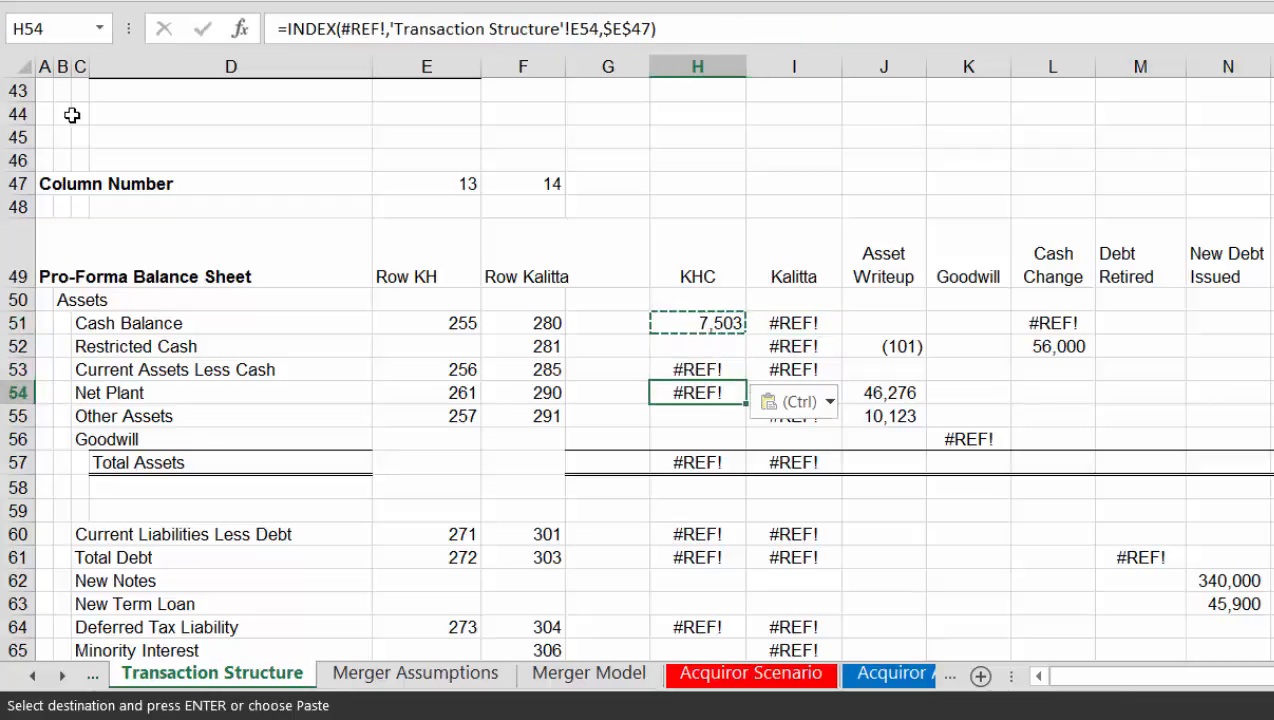
key("Escape")
key("Up")
key("Up")
key("Up")
key("ctrl+c")
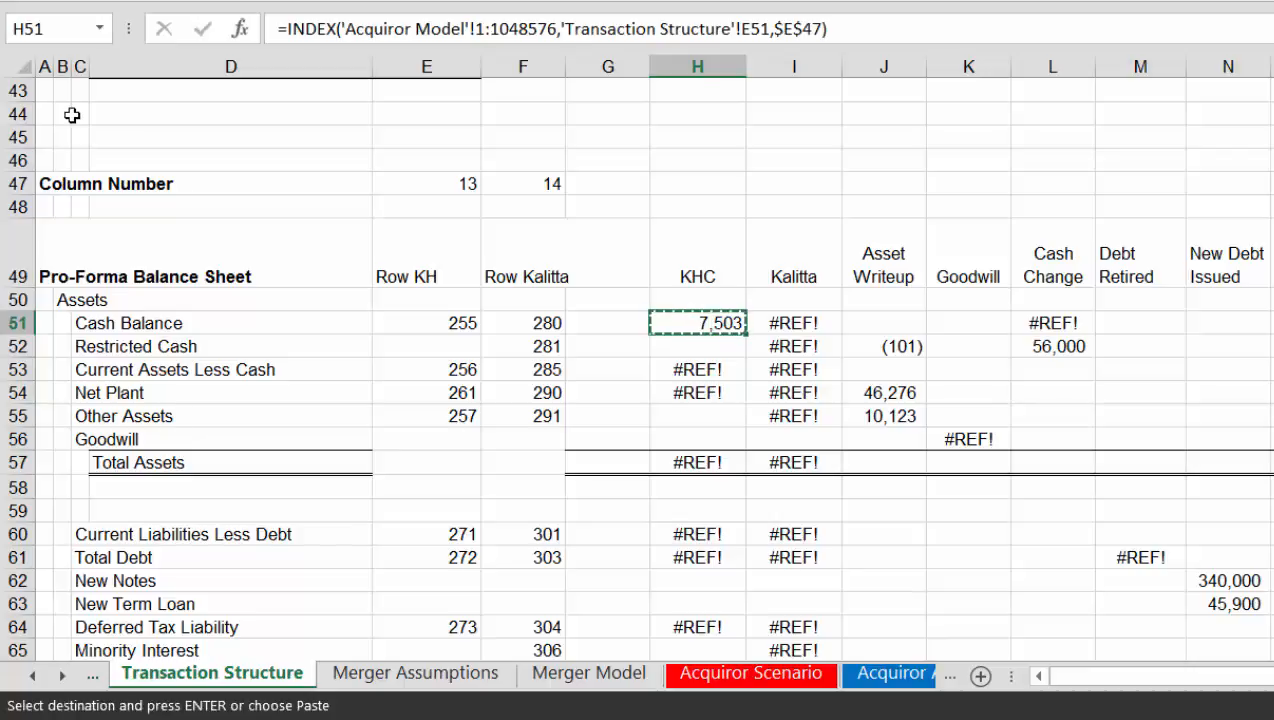
key("Down")
key("Down")
key("ctrl+v")
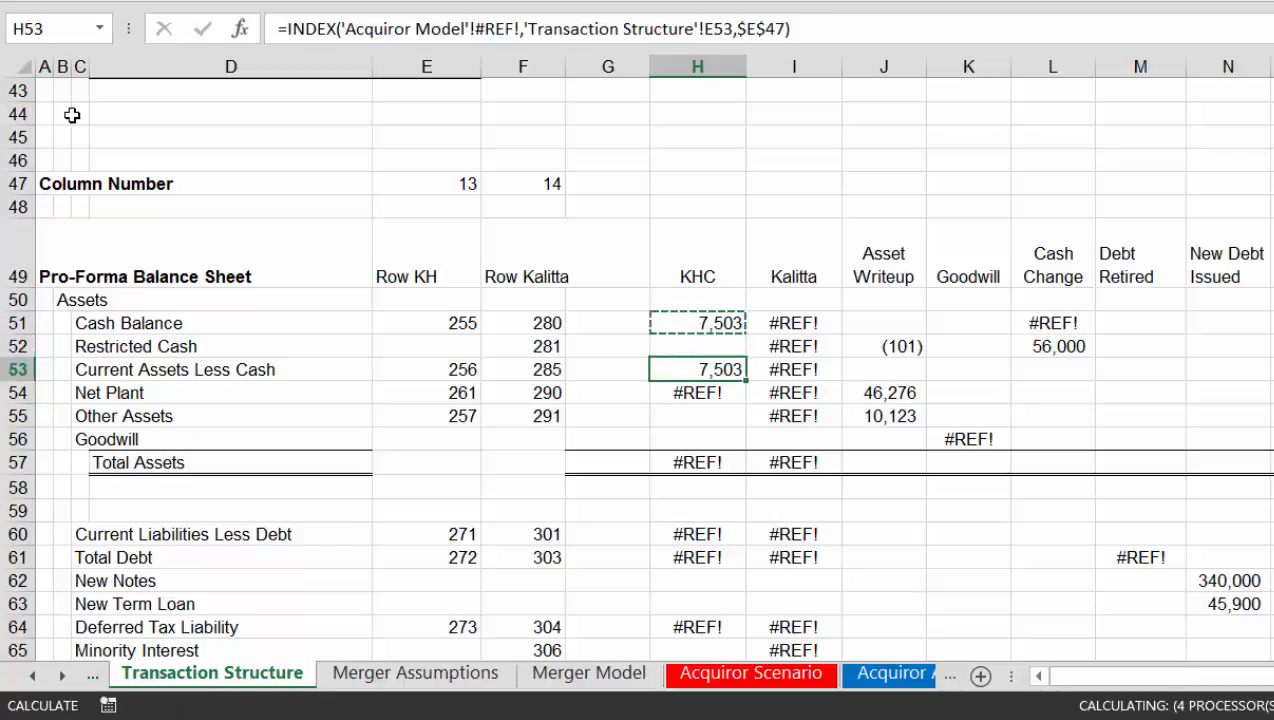
Make the Acquiror Model 1:1048576 reference in the H51 INDEX formula absolute
key("Up")
key("Up")
key("F2")
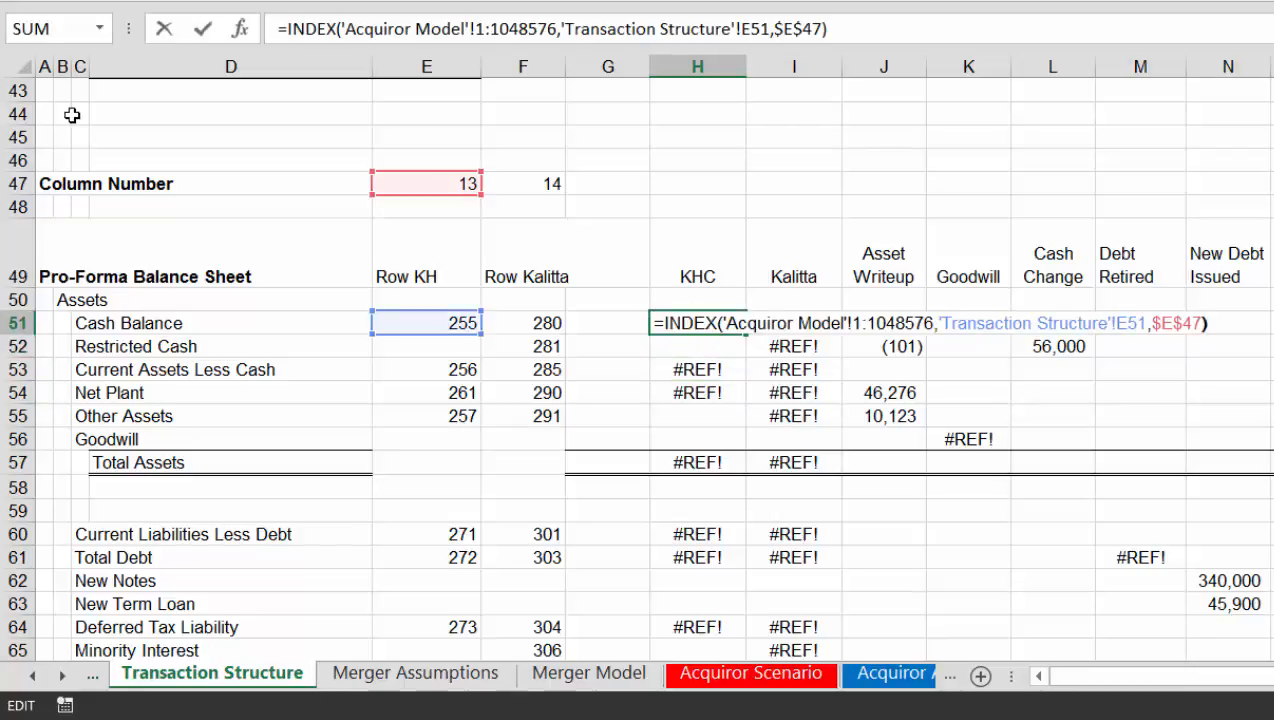
key("Left")
key("Left")
key("Left")
key("Left")
key("Left")
key("Left")
key("Left")
key("Left")
key("Left")
key("Left")
key("Left")
key("Left")
key("Left")
key("Left")
key("Left")
key("Left")
key("Left")
key("Left")
key("Left")
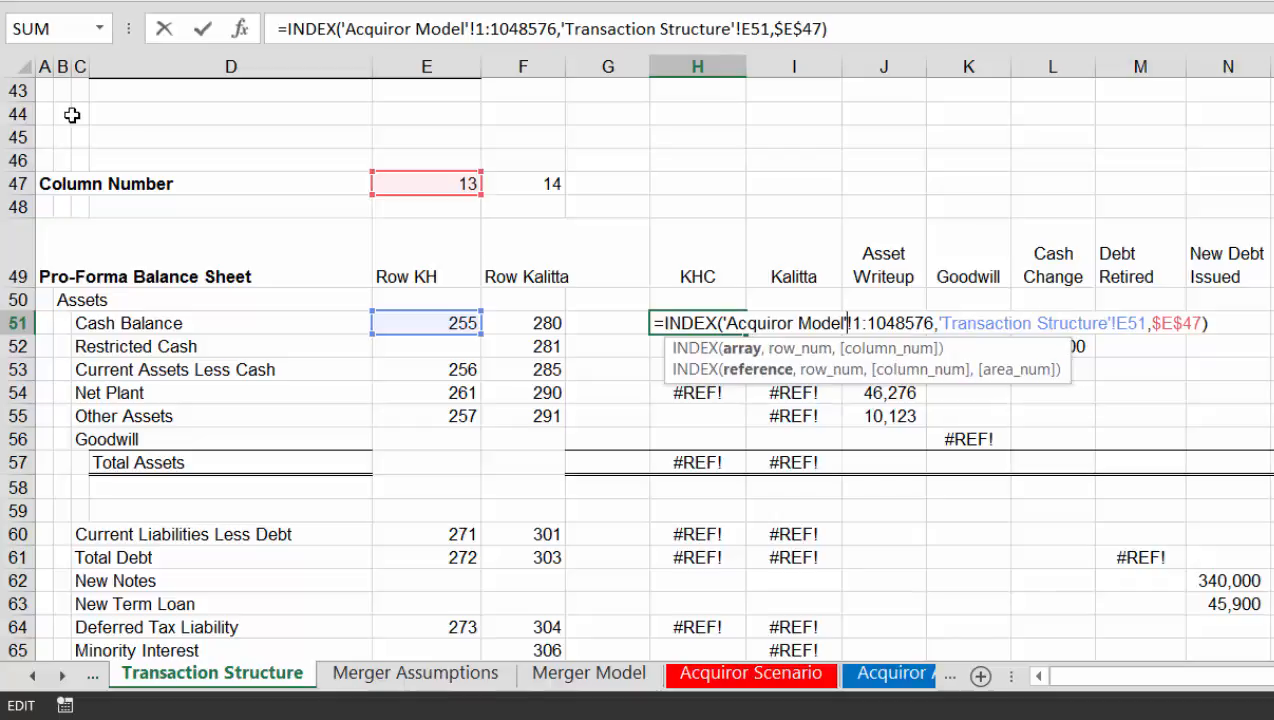
key("shift+Right")
key("shift+Right")
key("shift+Right")
key("shift+Right")
key("shift+Right")
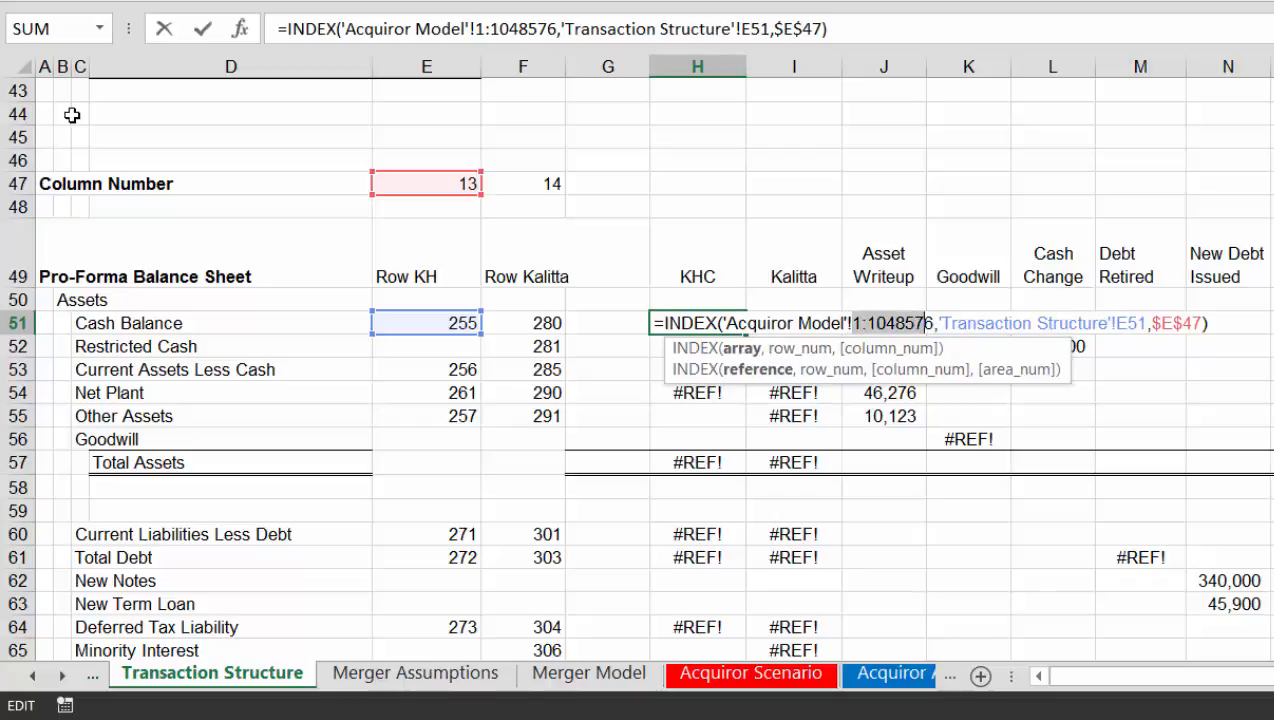
key("F4")
key("Return")
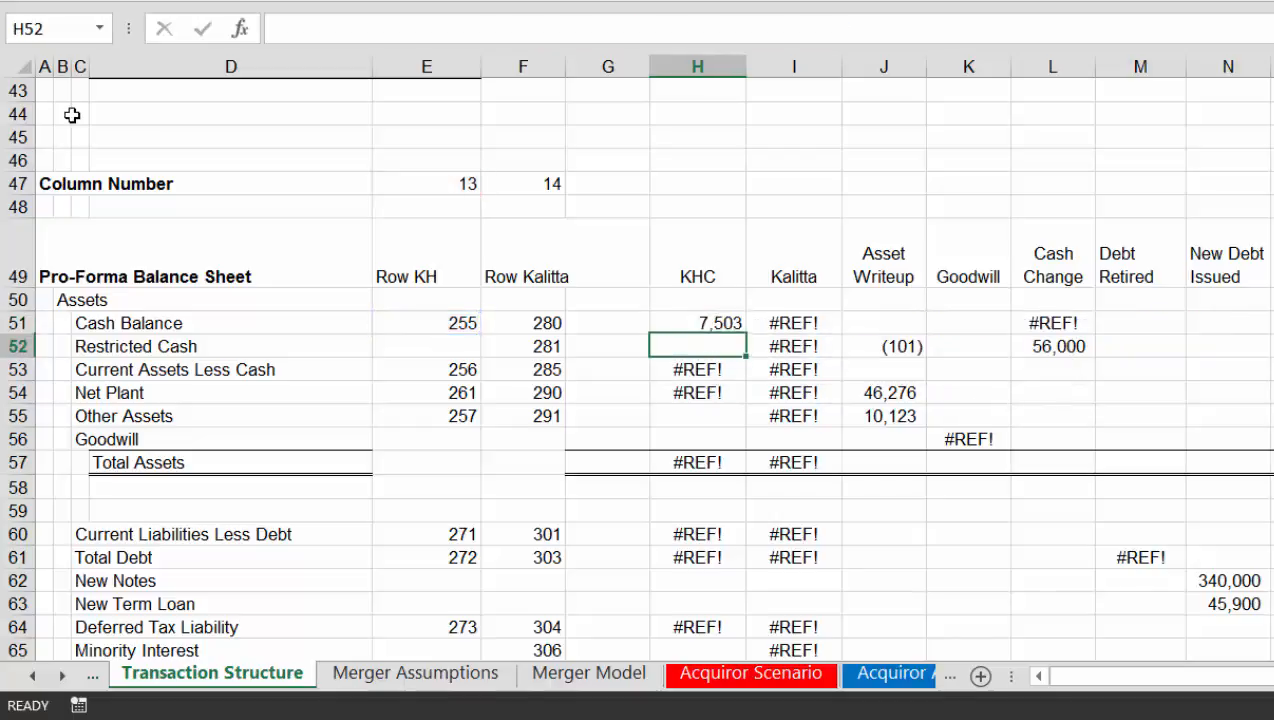
Copy the corrected KHC INDEX formula from H51 into the Current Assets Less Cash and Net Plant cells, H53 and H54
key("Up")
key("ctrl+c")
key("Down")
key("Down")
key("Down")
key("Up")
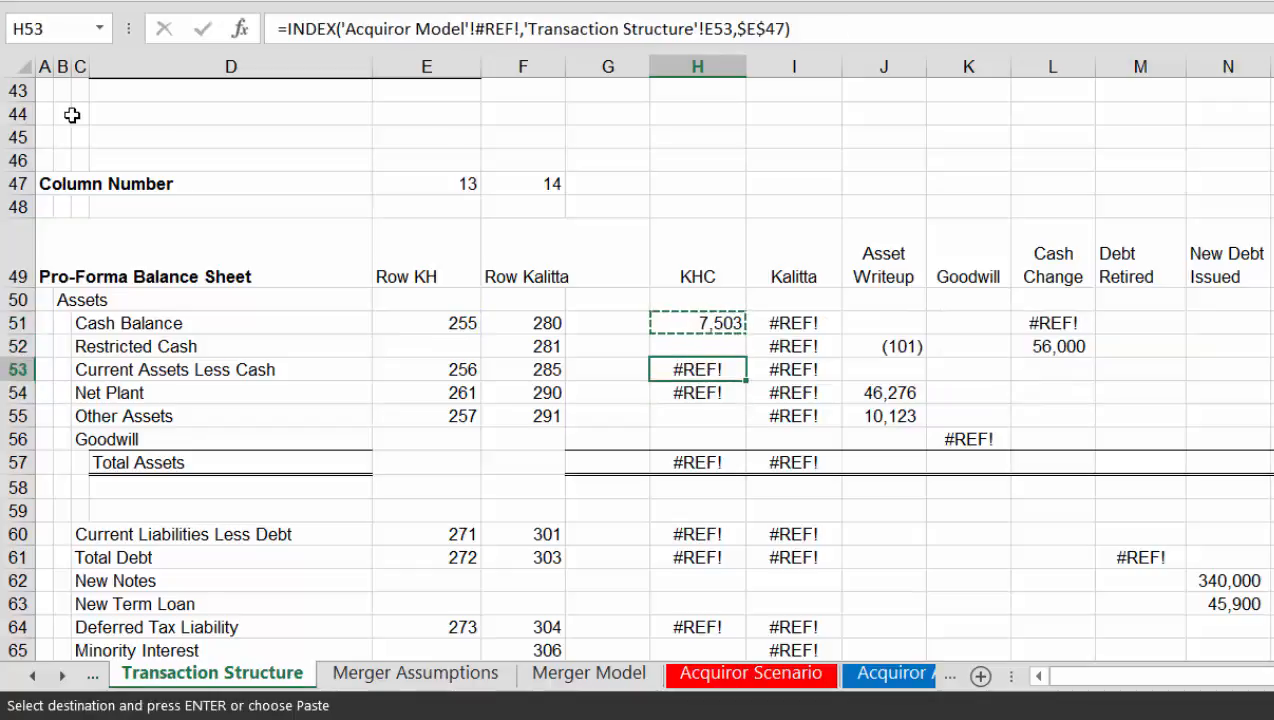
key("ctrl+v")
key("Down")
key("ctrl+v")
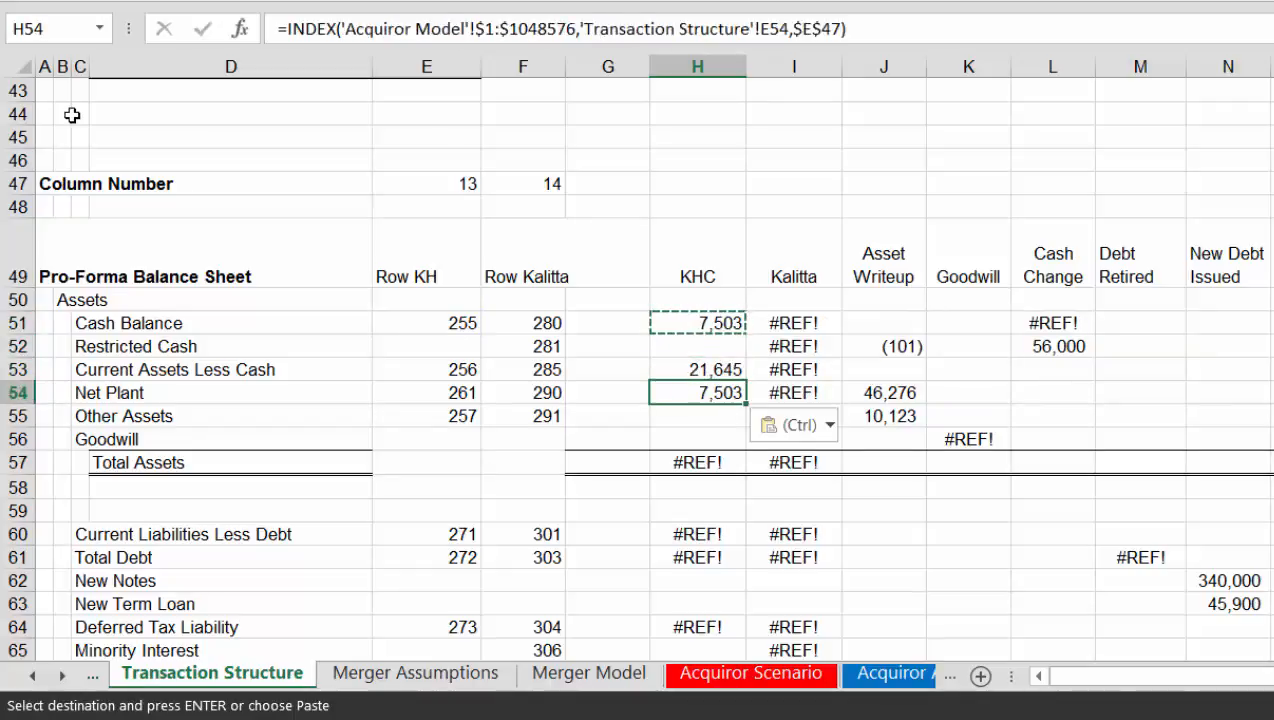
Check the KHC Total Assets sum formula in H57 and locate the liability formulas starting in H60
key("Down")
key("Down")
key("Down")
key("Down")
key("Down")
key("Down")
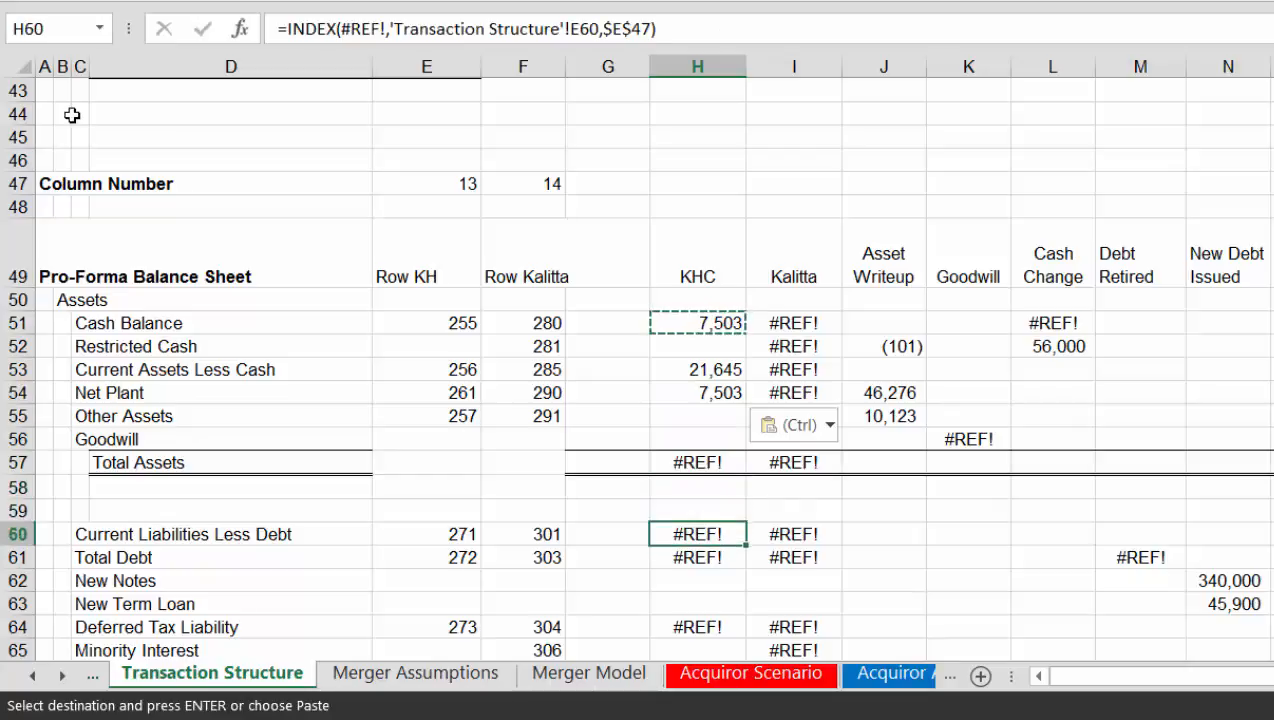
key("Up")
key("Up")
key("Up")
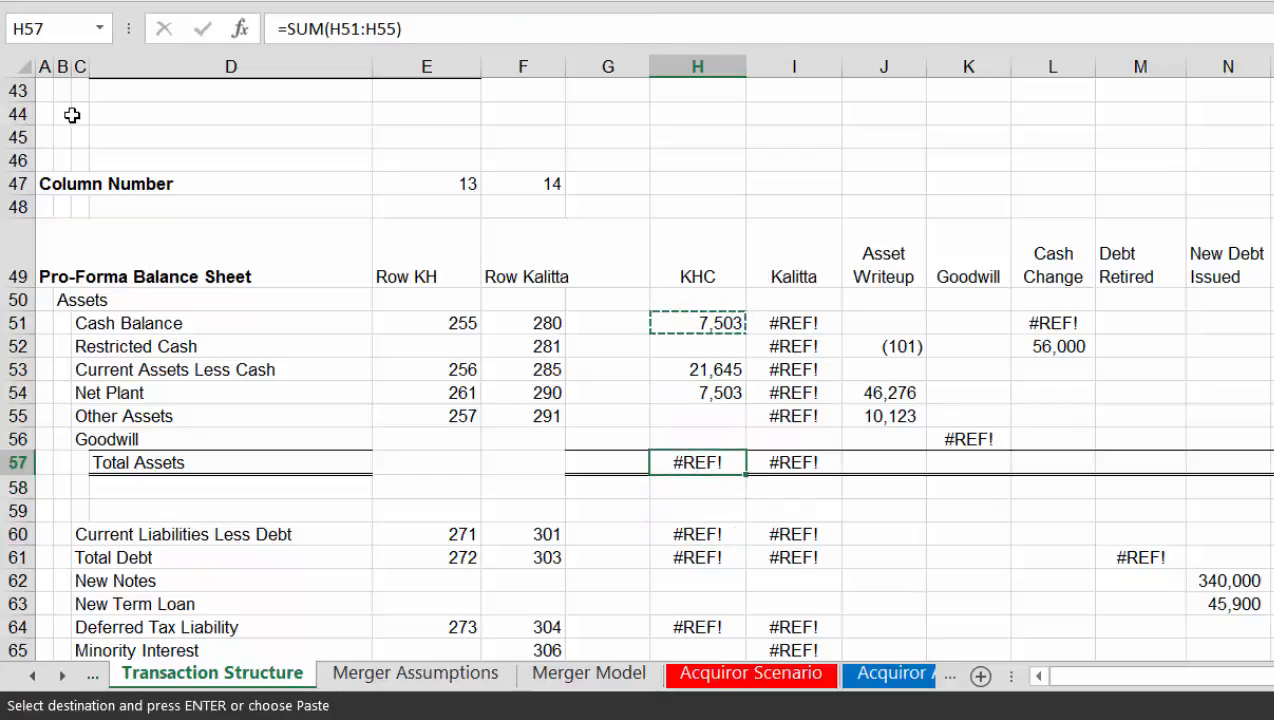
key("F2")
key("Return")
key("Down")
key("Down")
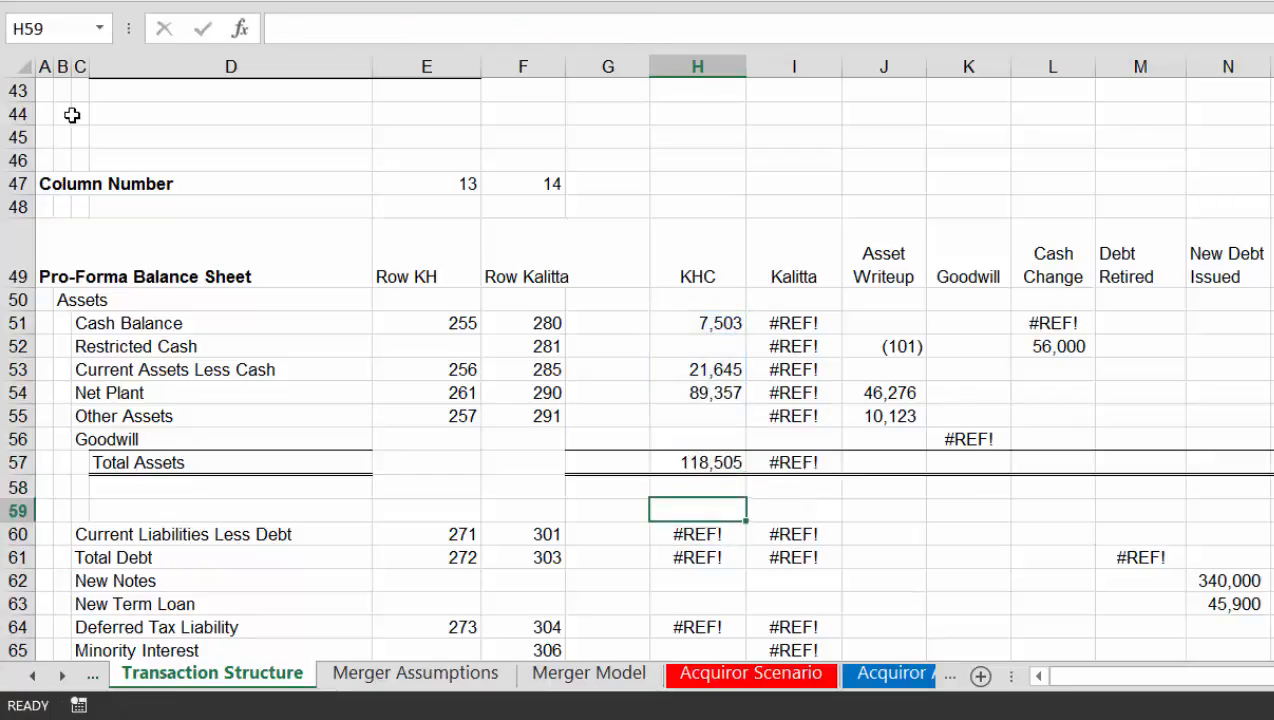
Copy the KHC Net Plant INDEX formula from H54 into Current Liabilities Less Debt and Total Debt, H60 and H61
key("Up")
key("Up")
key("Up")
key("Up")
key("Up")
key("Up")
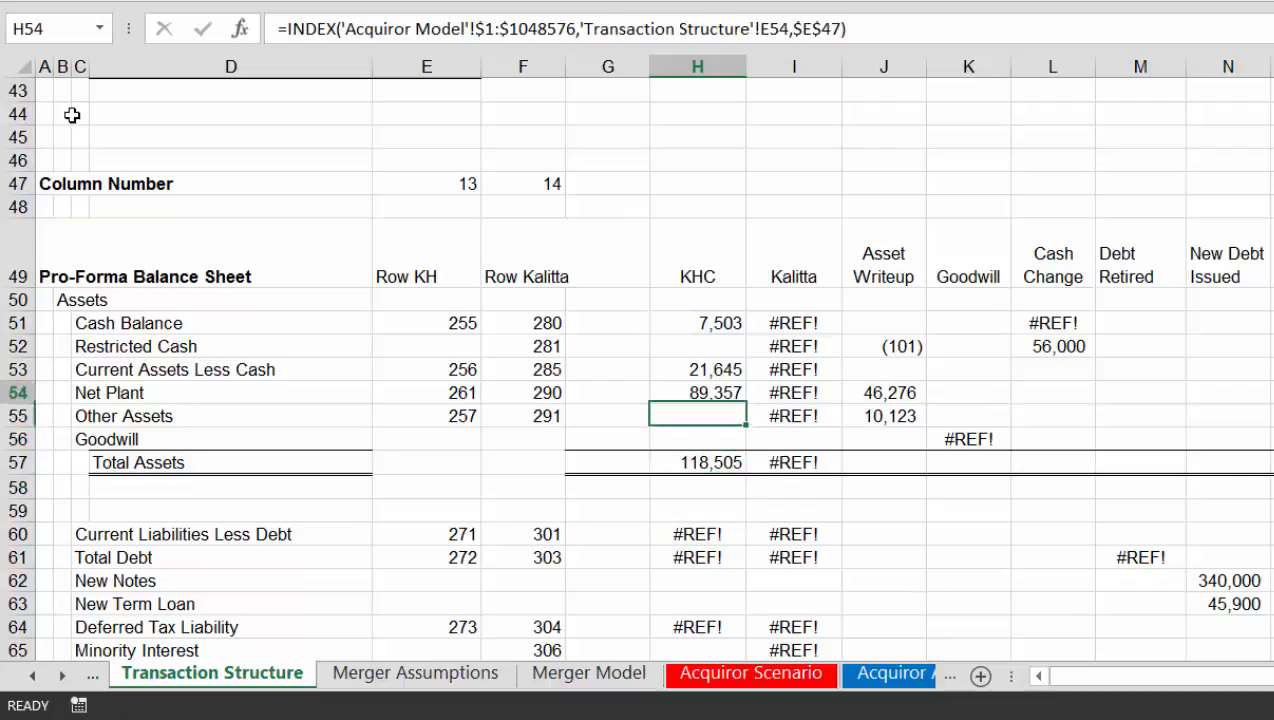
key("ctrl+c")
key("Down")
key("Down")
key("Down")
key("Down")
key("Down")
key("Down")
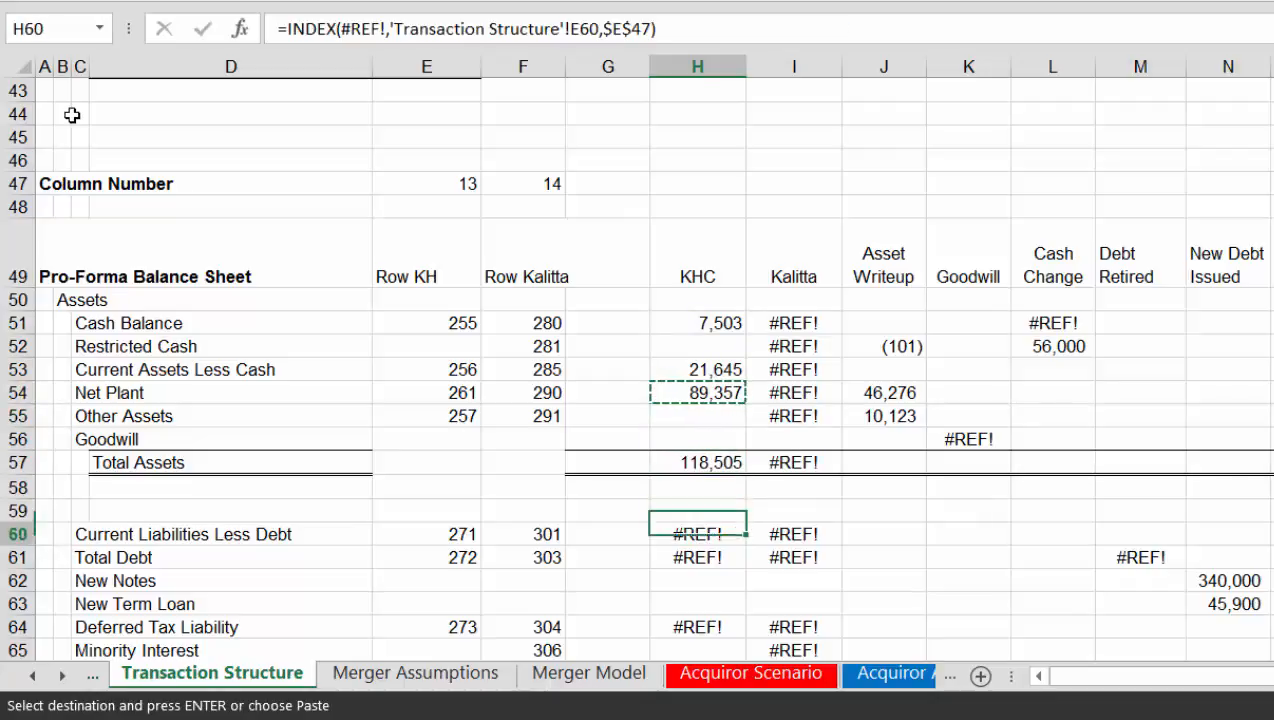
key("ctrl+v")
key("Down")
key("ctrl+v")
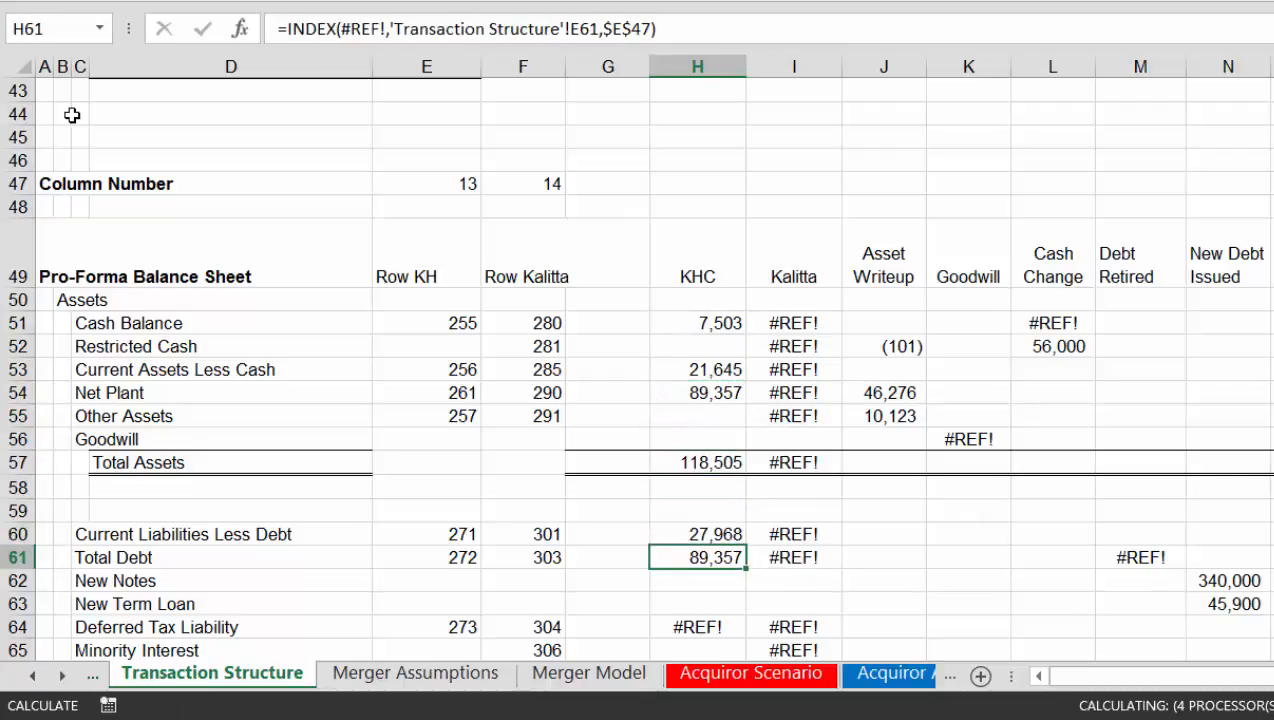
Paste the copied KHC INDEX formula into the Deferred Tax Liability and Common Equity cells, H64 and H66
key("Down")
key("Down")
key("Down")
key("Down")
key("Down")
key("Down")
key("Up")
key("Up")
key("Up")
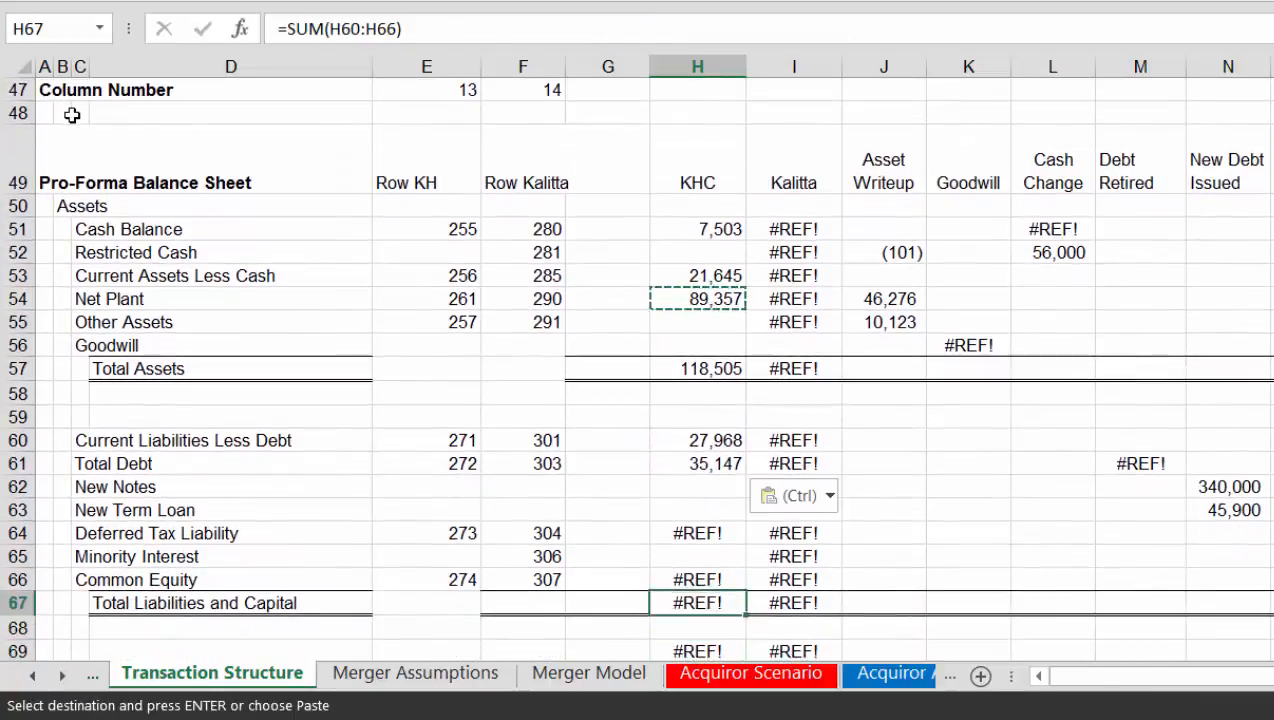
key("ctrl+v")
key("Down")
key("Down")
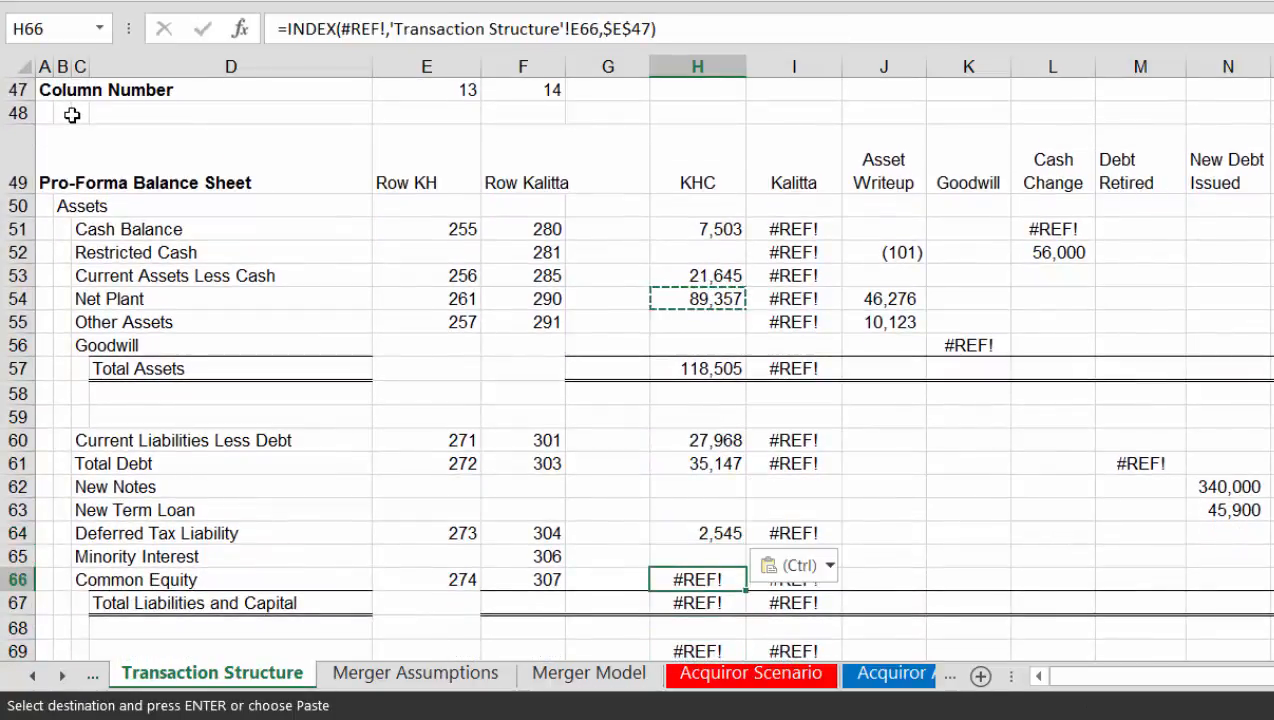
key("ctrl+v")
key("Down")
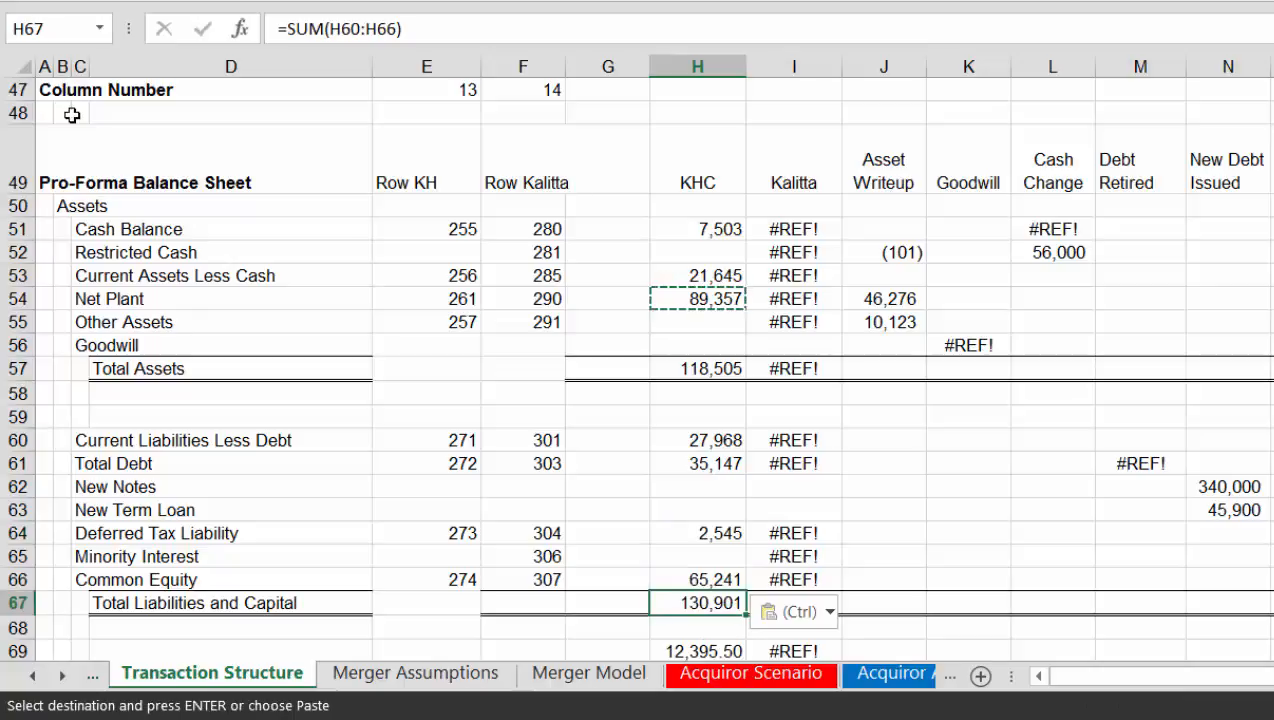
Check the KHC balance difference formula in H69, below Total Liabilities and Capital
key("Down")
key("Down")
key("Down")
key("Down")
key("Up")
key("Up")
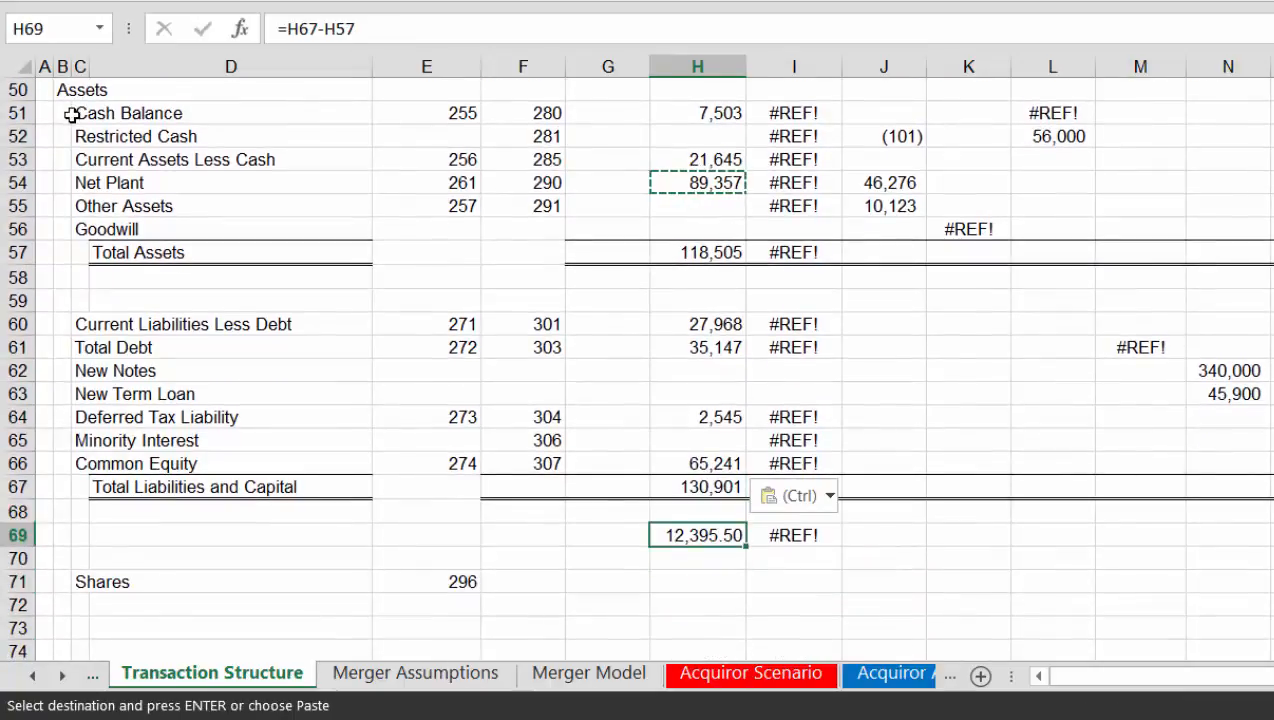
Look over the broken INDEX formulas in the Kalitta column, from row 69 up to its heading in I49
key("Right")
key("Up")
key("Up")
key("Up")
key("Up")
key("Up")
key("Up")
key("Up")
key("Up")
key("Up")
key("Up")
key("Up")
key("Up")
key("Up")
key("Up")
key("Up")
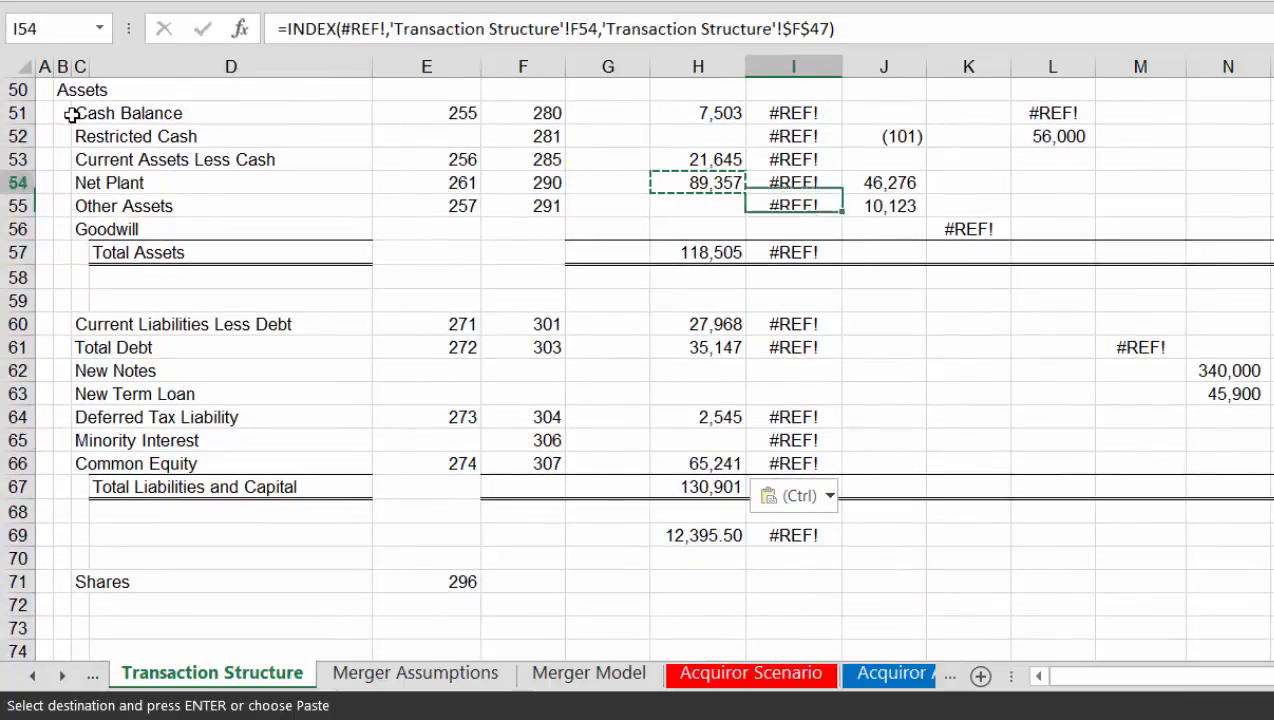
key("Up")
key("Up")
key("Up")
key("Up")
key("Up")
key("Up")
key("Up")
key("Up")
key("Up")
key("Up")
key("Down")
key("Escape")
key("Down")
key("Down")
key("Down")
key("Down")
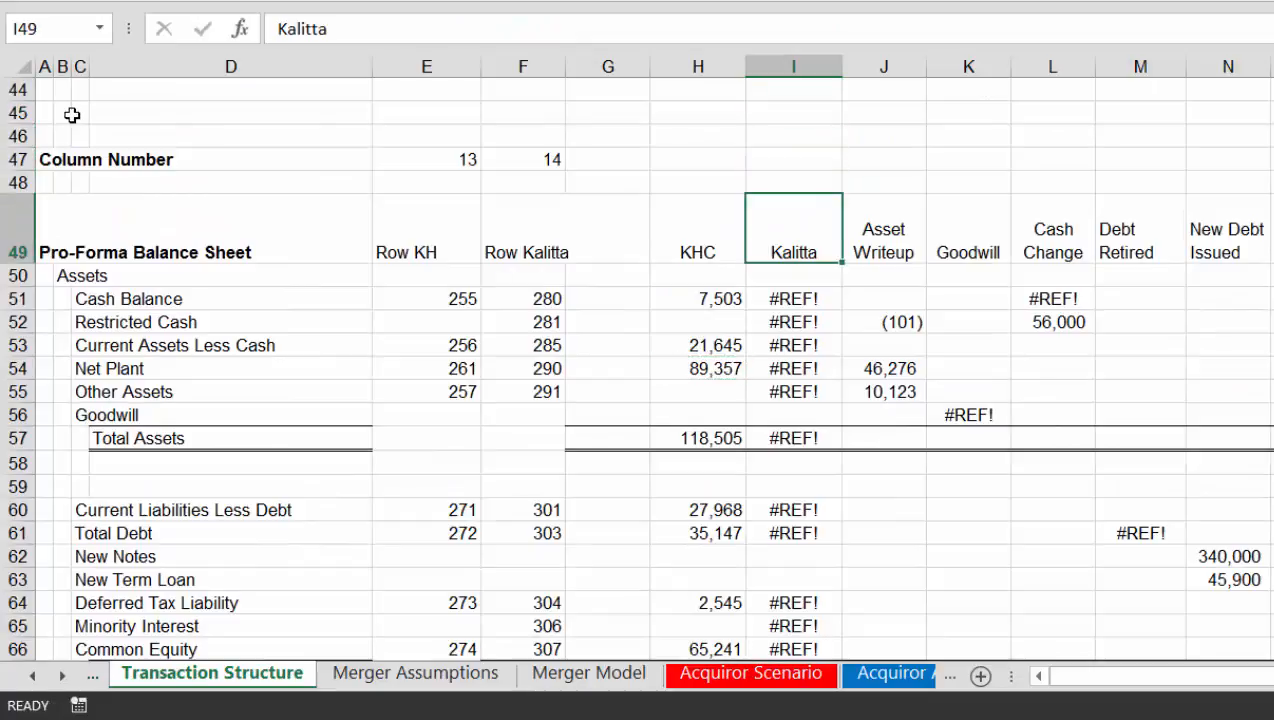
key("Down")
key("Down")
key("Down")
Review the KHC column entries from Current Assets Less Cash in H53 down to the liability rows
key("Left")
key("Down")
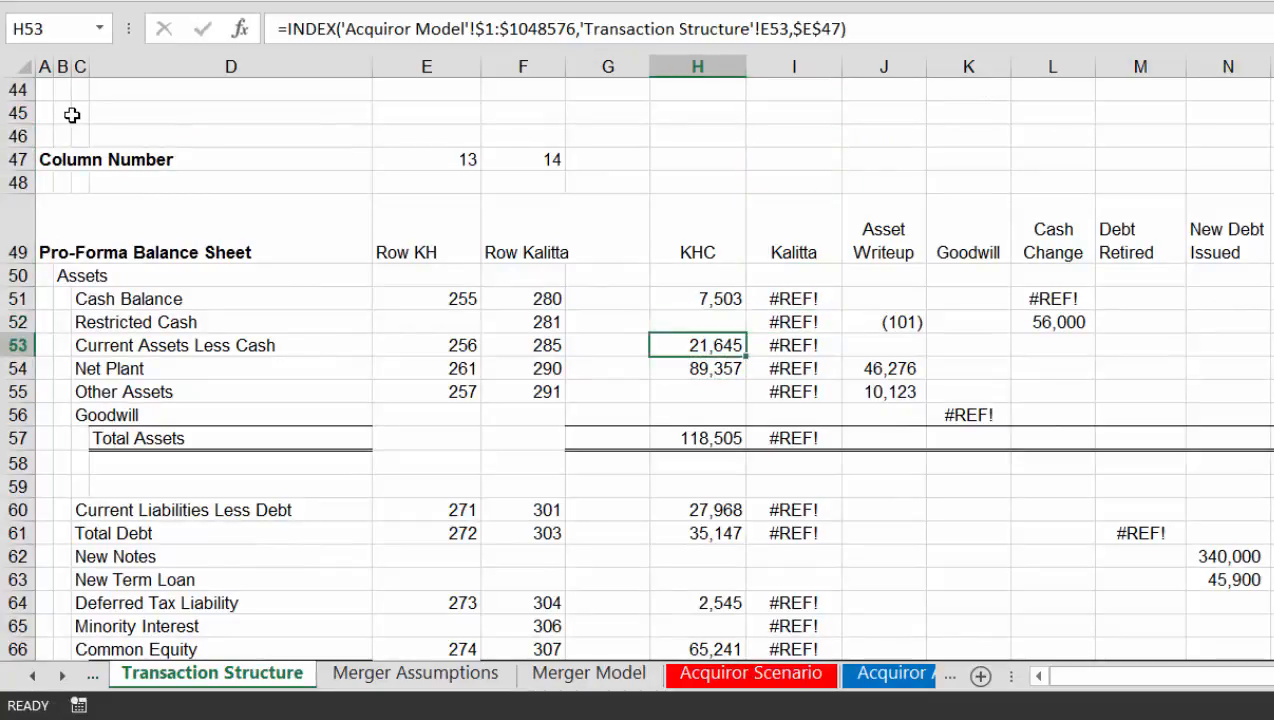
key("Down")
key("Down")
key("Down")
key("Down")
key("Down")
key("Down")
key("Down")
key("Down")
key("Down")
key("Down")
key("Down")
key("Down")
key("Up")
key("Up")
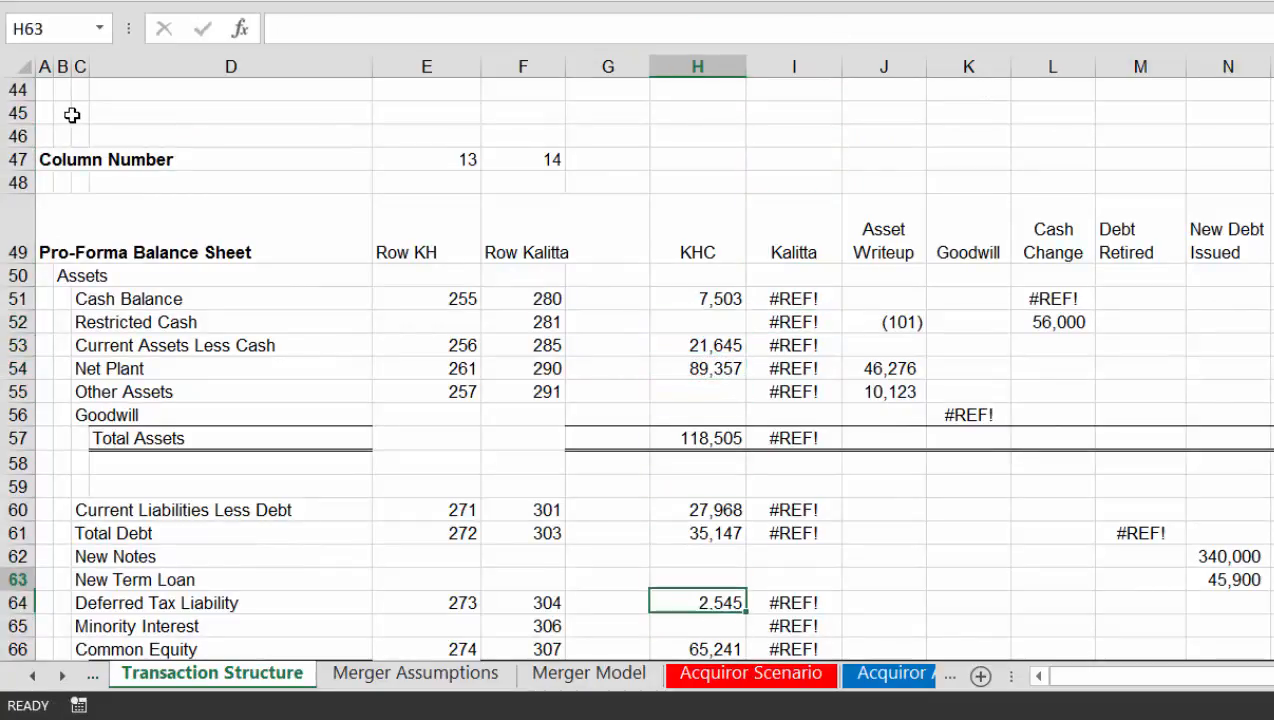
Remove the broken #REF! array argument from the Kalitta Cash Balance INDEX formula in I51
key("Up")
key("Up")
key("Up")
key("Up")
key("Up")
key("Up")
key("Up")
key("Up")
key("Up")
key("Up")
key("Up")
key("Up")
key("Up")
key("Right")
key("Down")
key("F2")
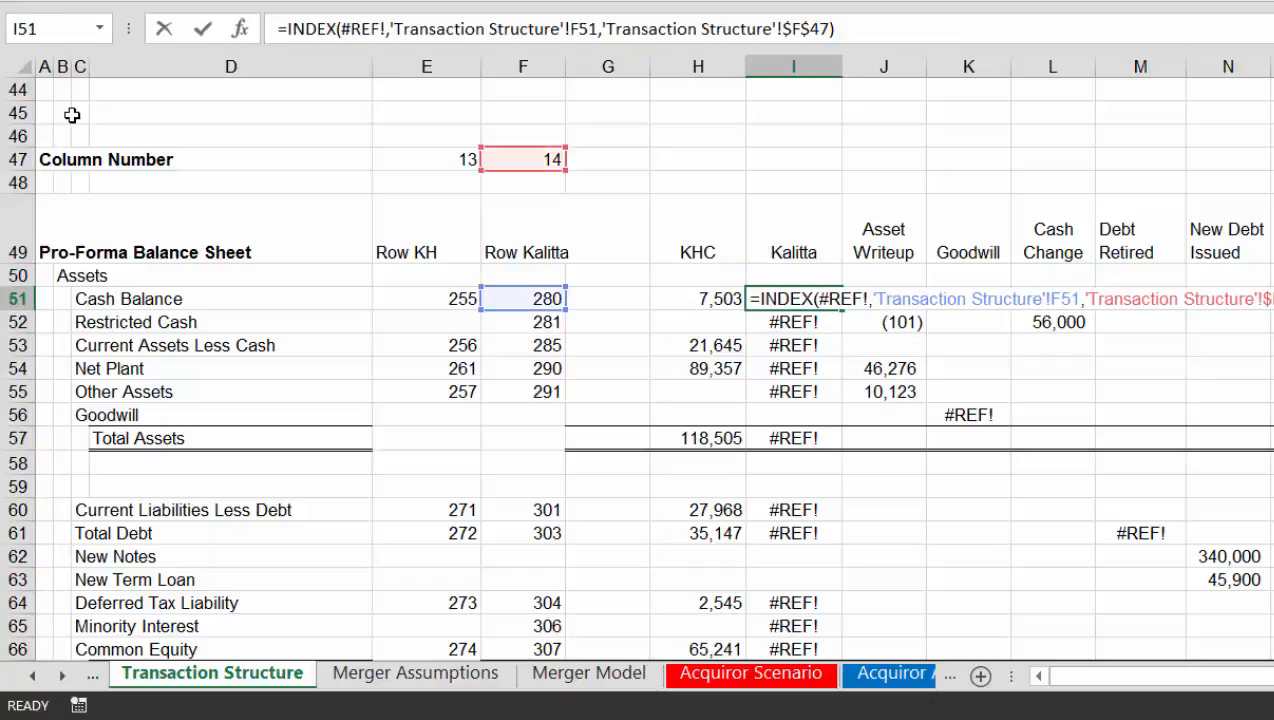
key("Left")
key("Left")
key("Left")
key("Left")
key("Left")
key("Left")
key("Left")
key("Left")
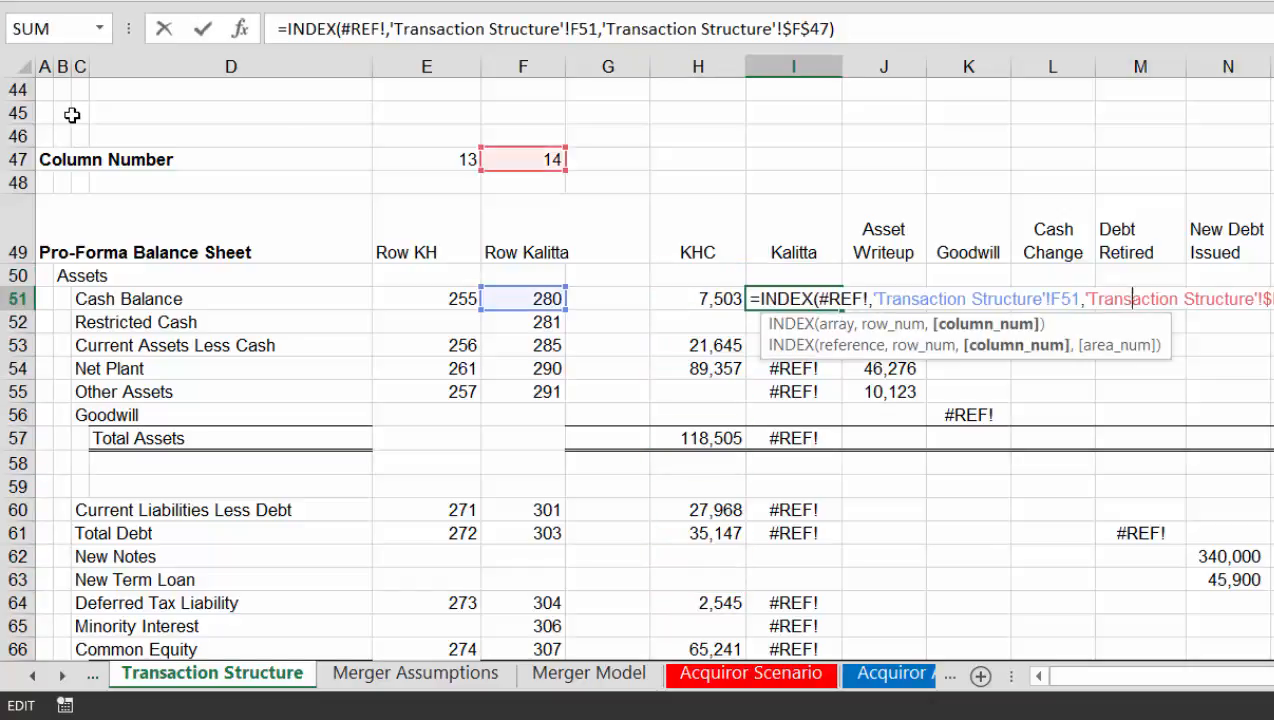
key("Left")
key("Left")
key("Left")
key("Left")
key("Left")
key("Left")
key("Left")
key("Left")
key("Left")
key("Left")
key("Left")
key("Left")
key("Left")
key("Left")
key("Left")
key("Left")
key("Left")
key("Left")
key("Left")
key("Left")
key("Left")
key("Left")
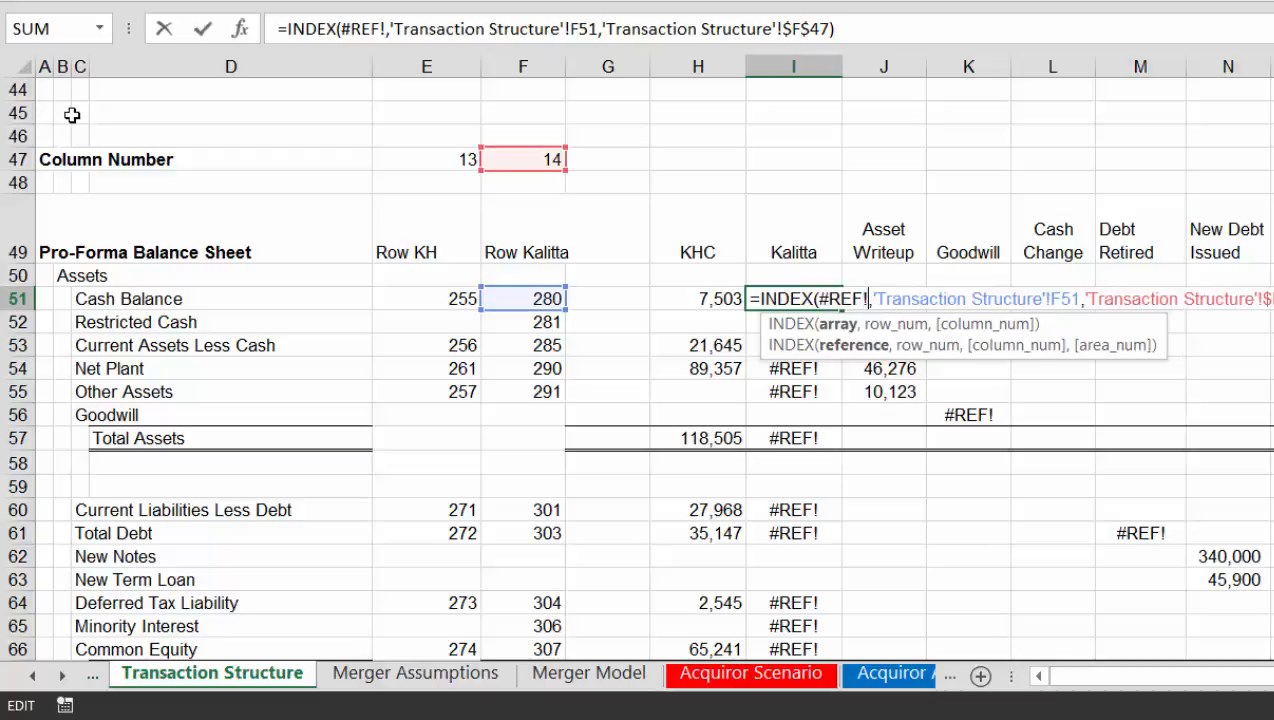
key("BackSpace")
key("BackSpace")
key("BackSpace")
key("BackSpace")
key("BackSpace")
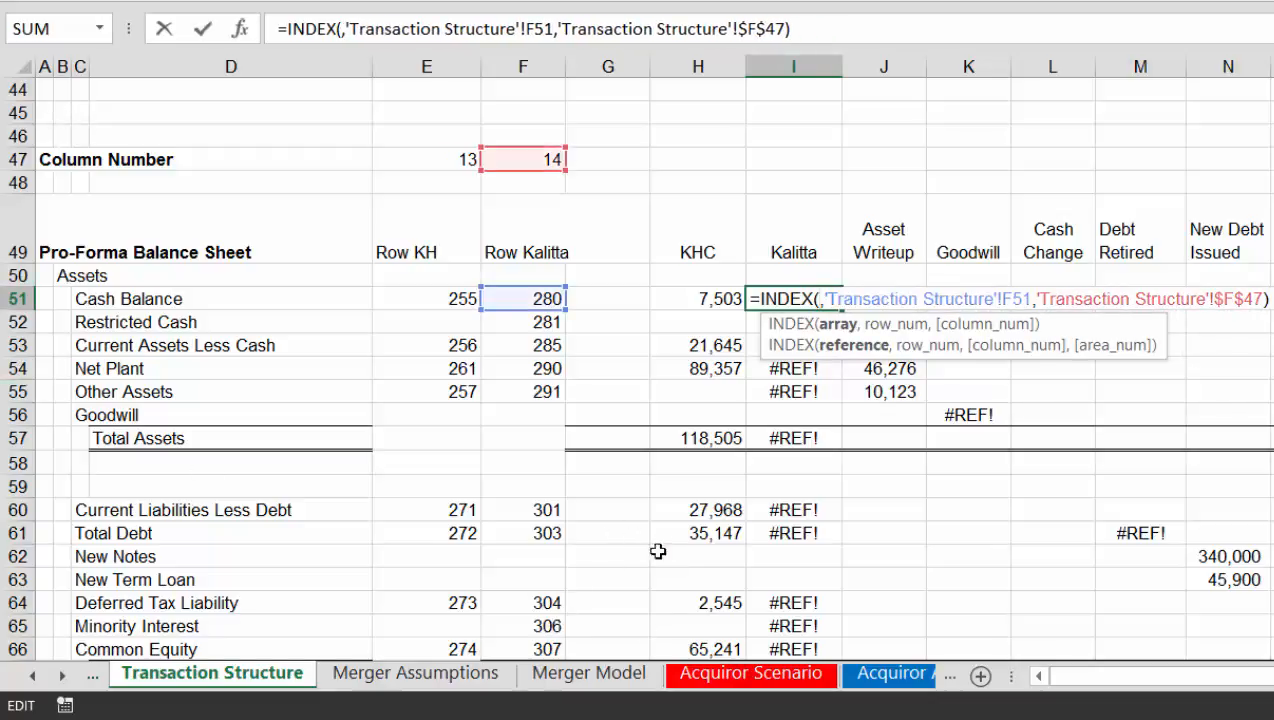
Insert the entire Target Model sheet as the absolute array $1:$1048576 in the I51 INDEX formula
left_click(888, 688)
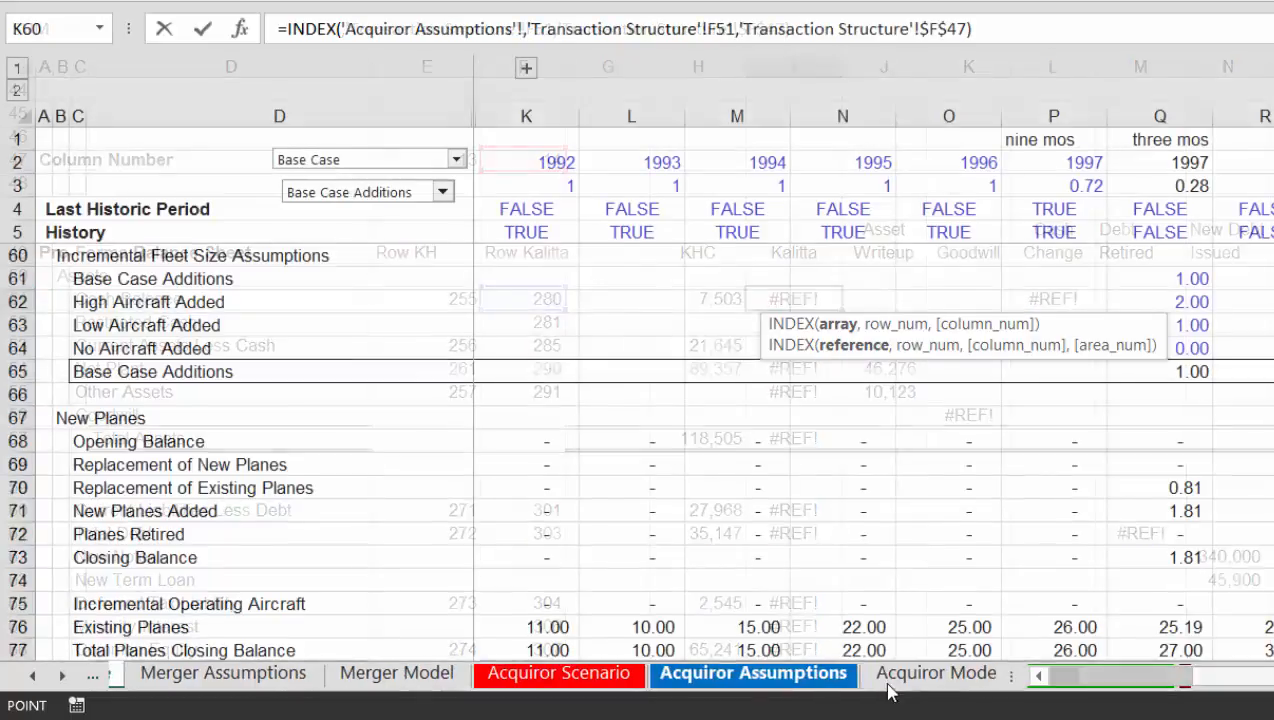
left_click(926, 690)
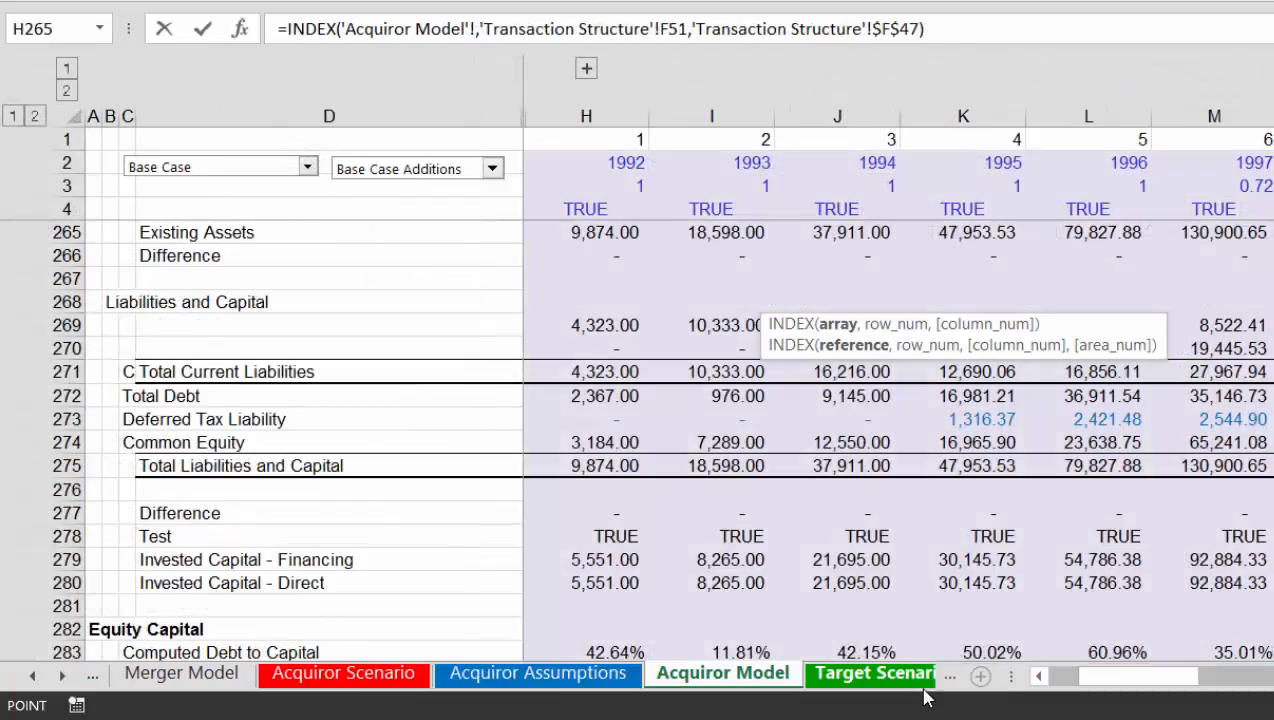
left_click(912, 686)
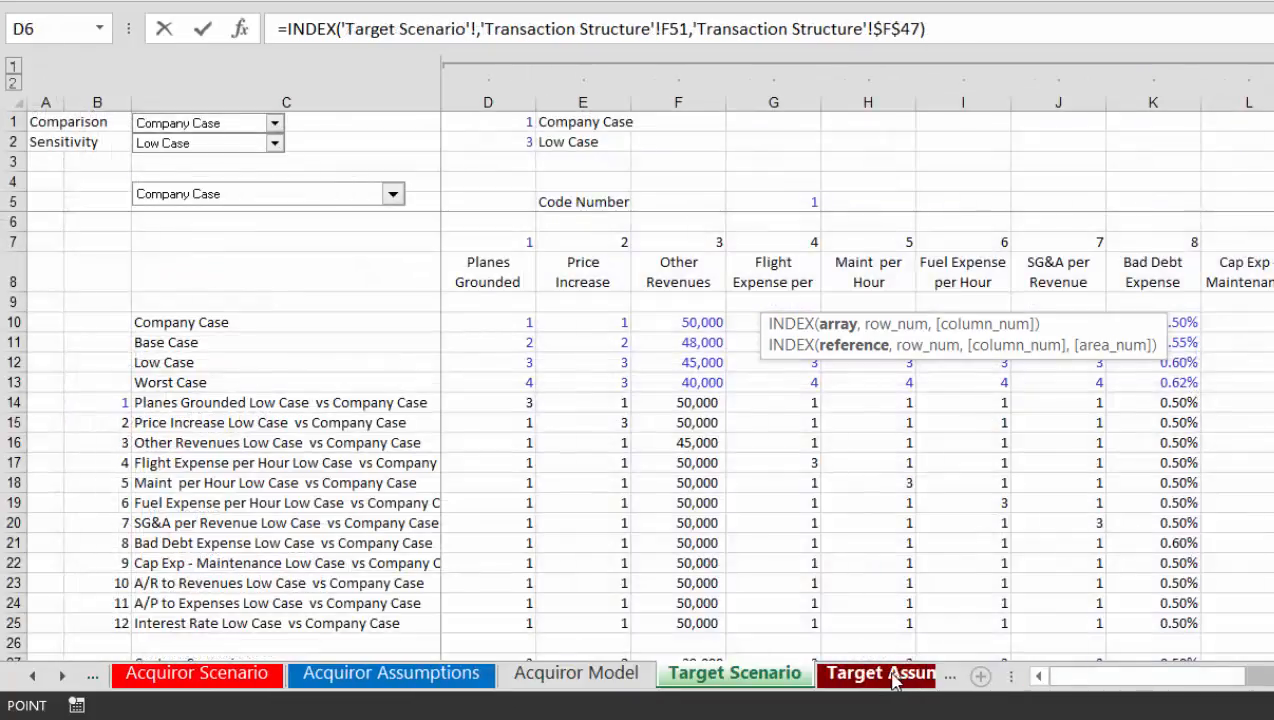
left_click(893, 681)
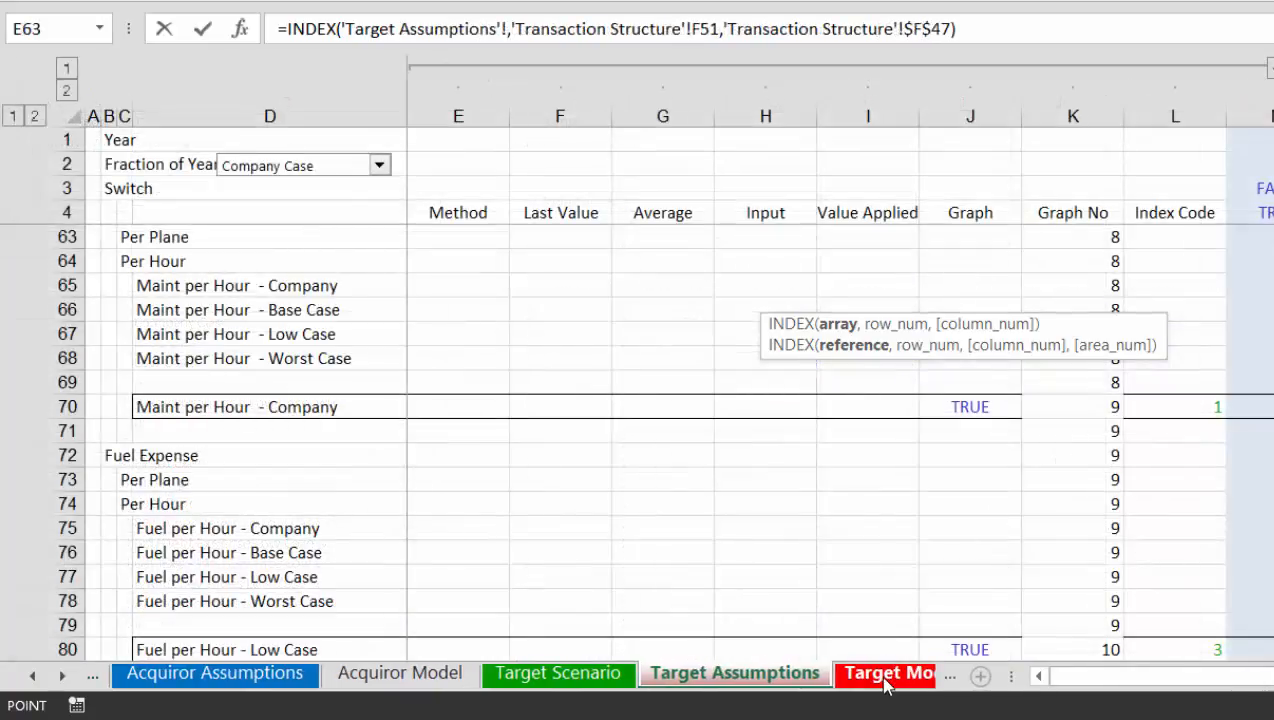
left_click(885, 682)
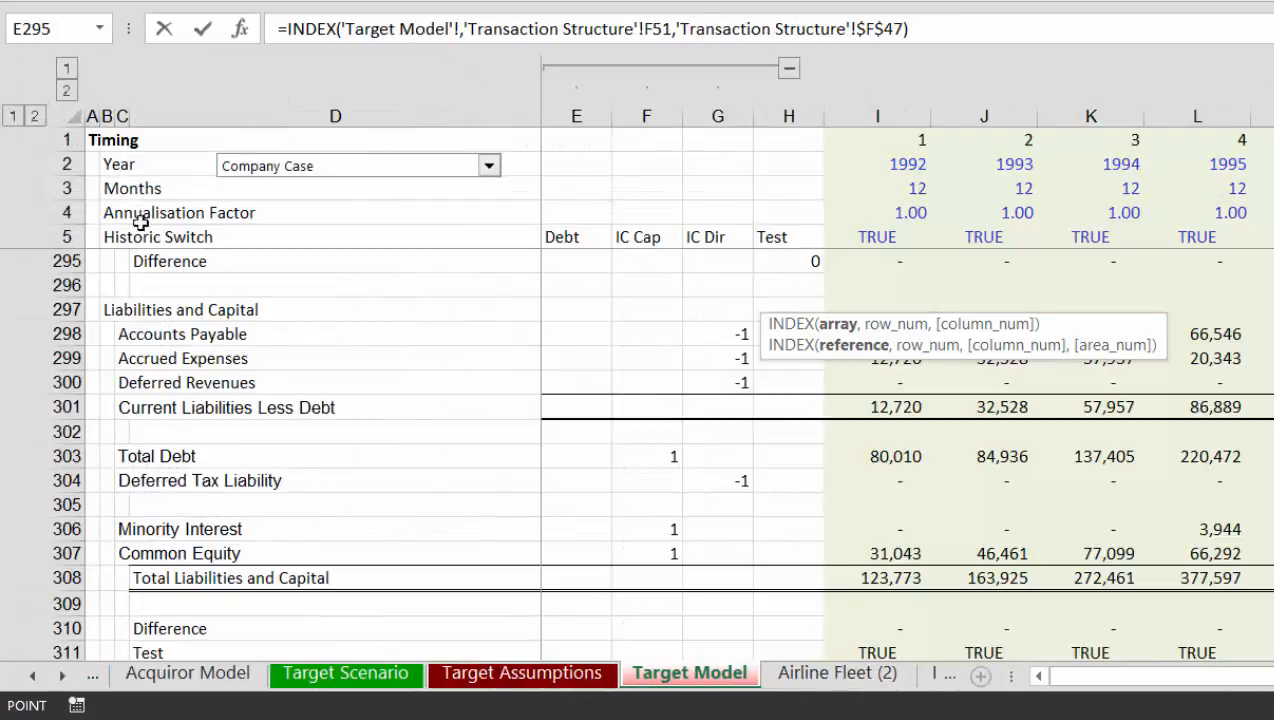
left_click(80, 122)
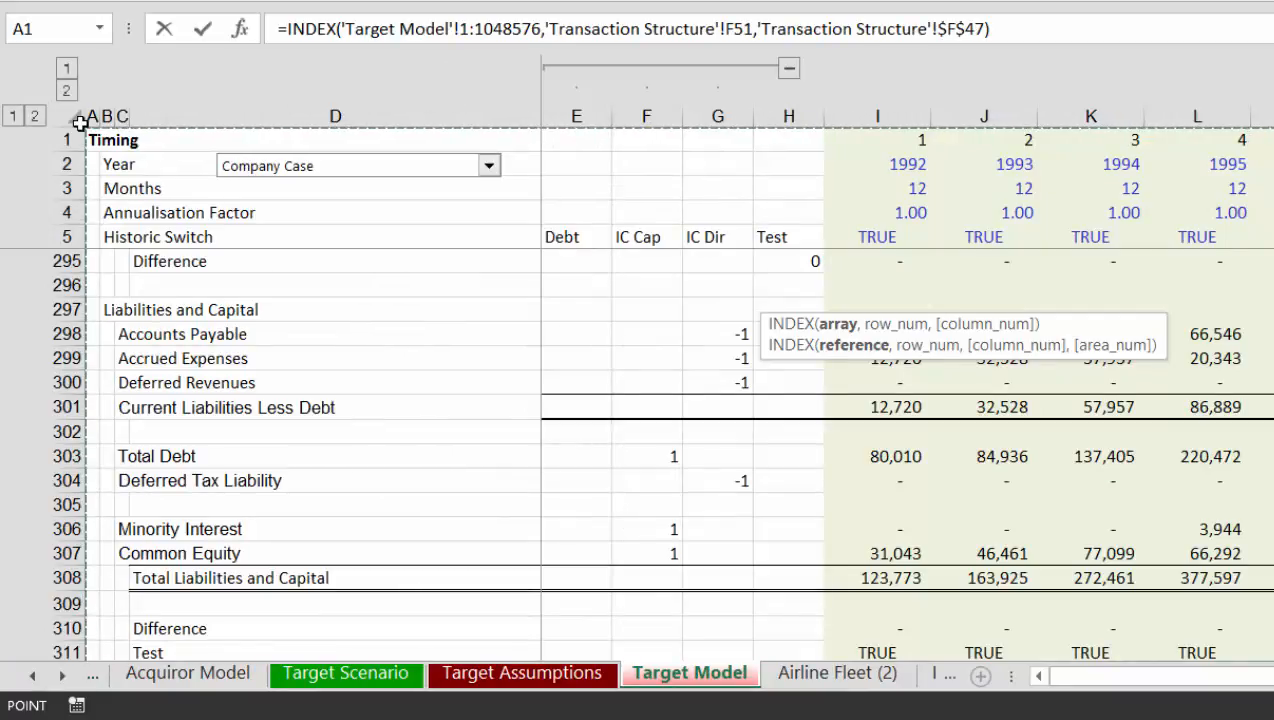
key("F4")
key("Return")
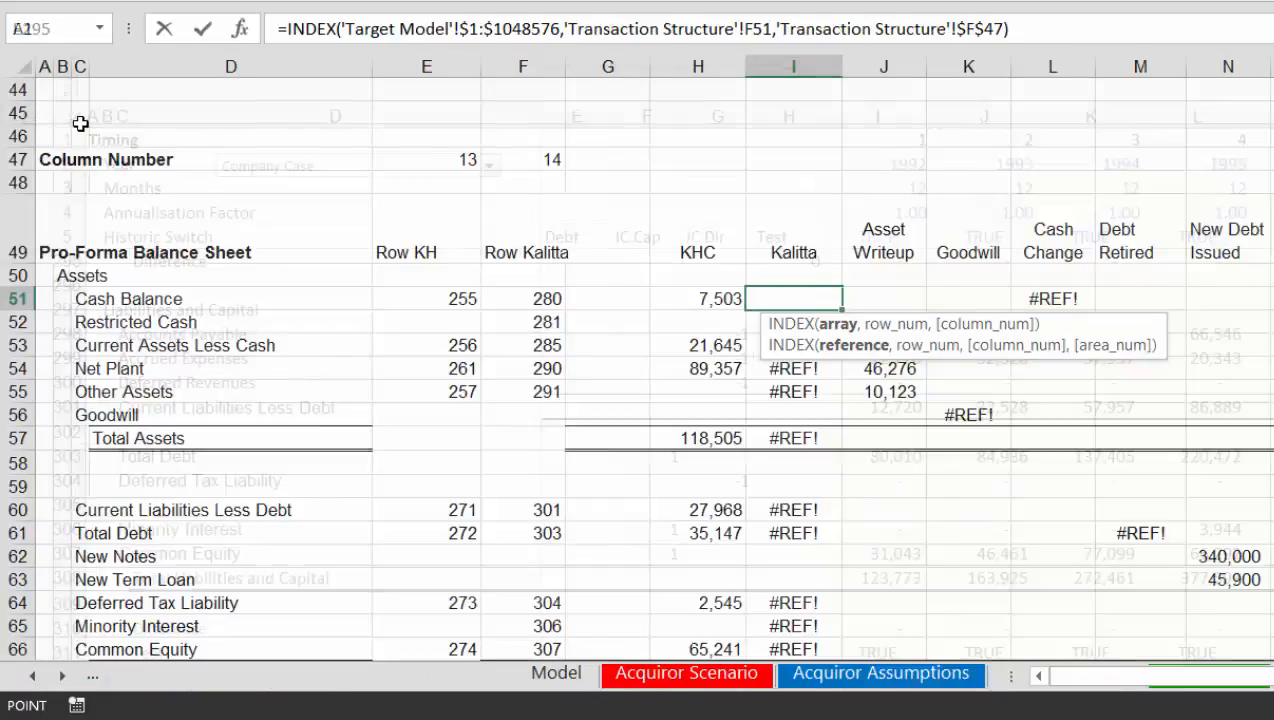
Fill the repaired Cash Balance formula in I51 down through Other Assets in I55
key("Up")
key("shift+Down")
key("shift+Down")
key("shift+Down")
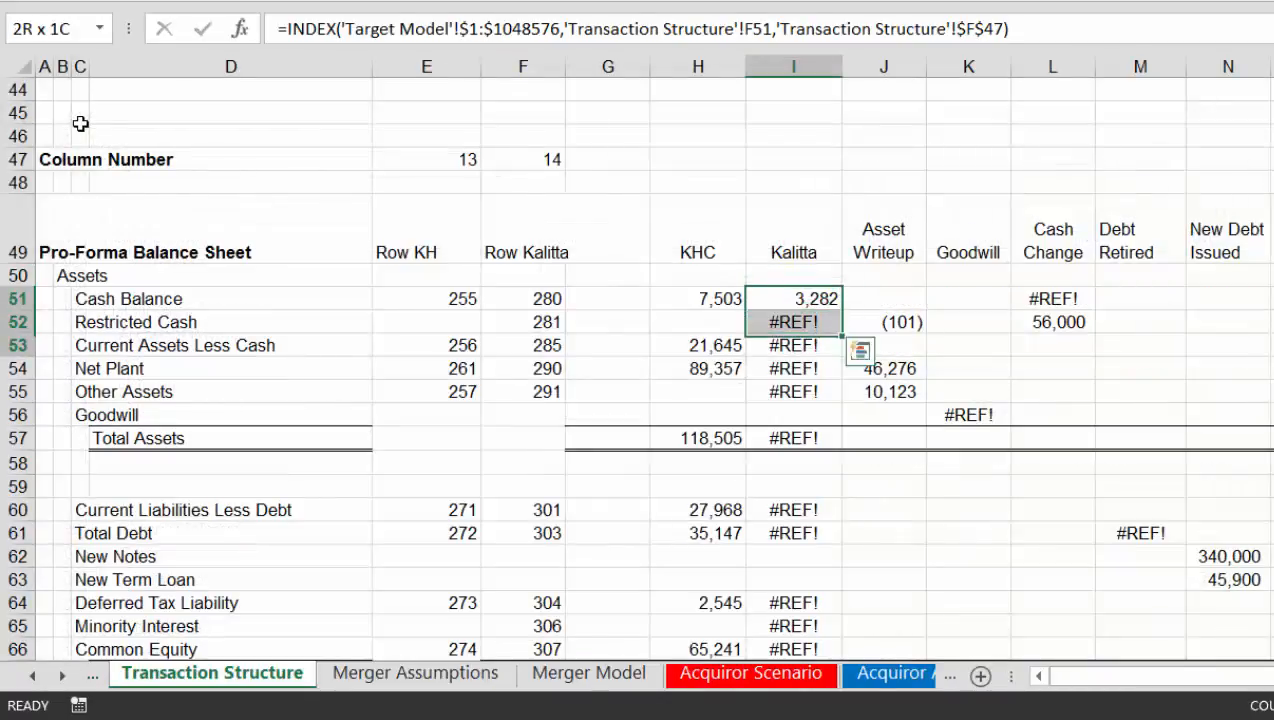
key("shift+Down")
key("ctrl+d")
key("Down")
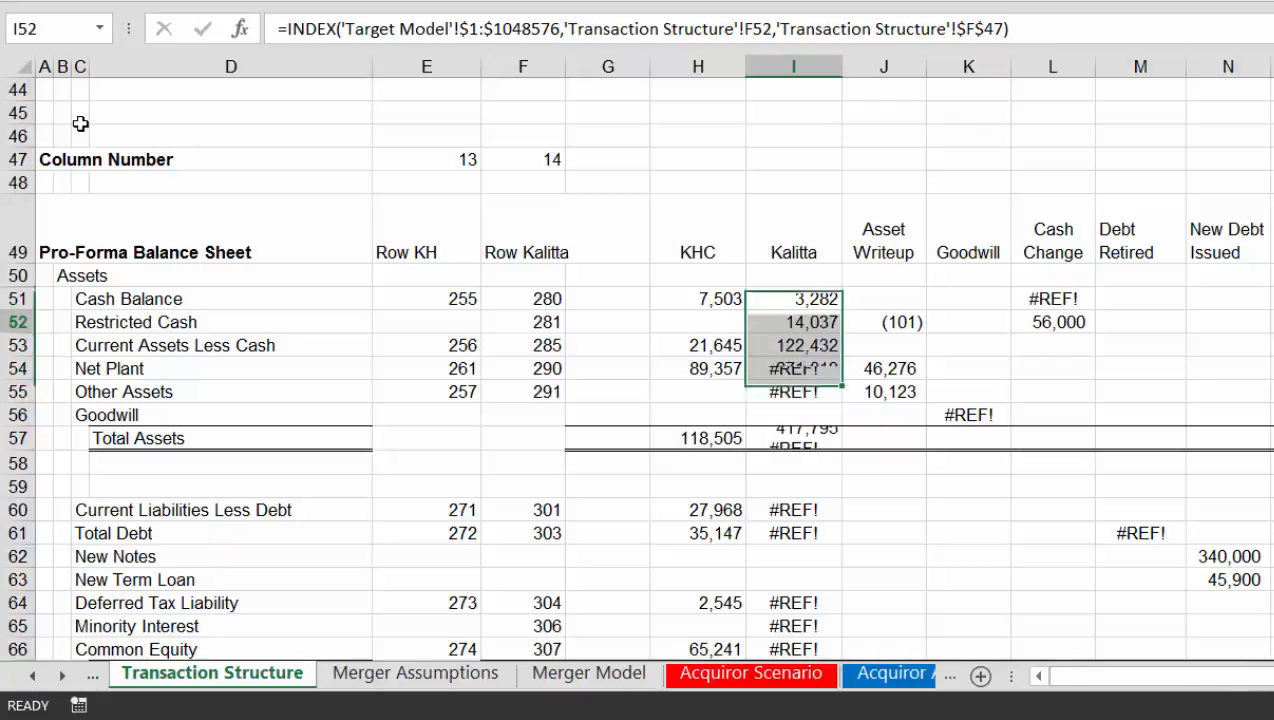
Copy the Kalitta Other Assets formula from I55 and paste it into Current Liabilities Less Debt, I60
key("Down")
key("Down")
key("Down")
key("Down")
key("Down")
key("Down")
key("Down")
key("Down")
key("Down")
key("Down")
key("Up")
key("Up")
key("Up")
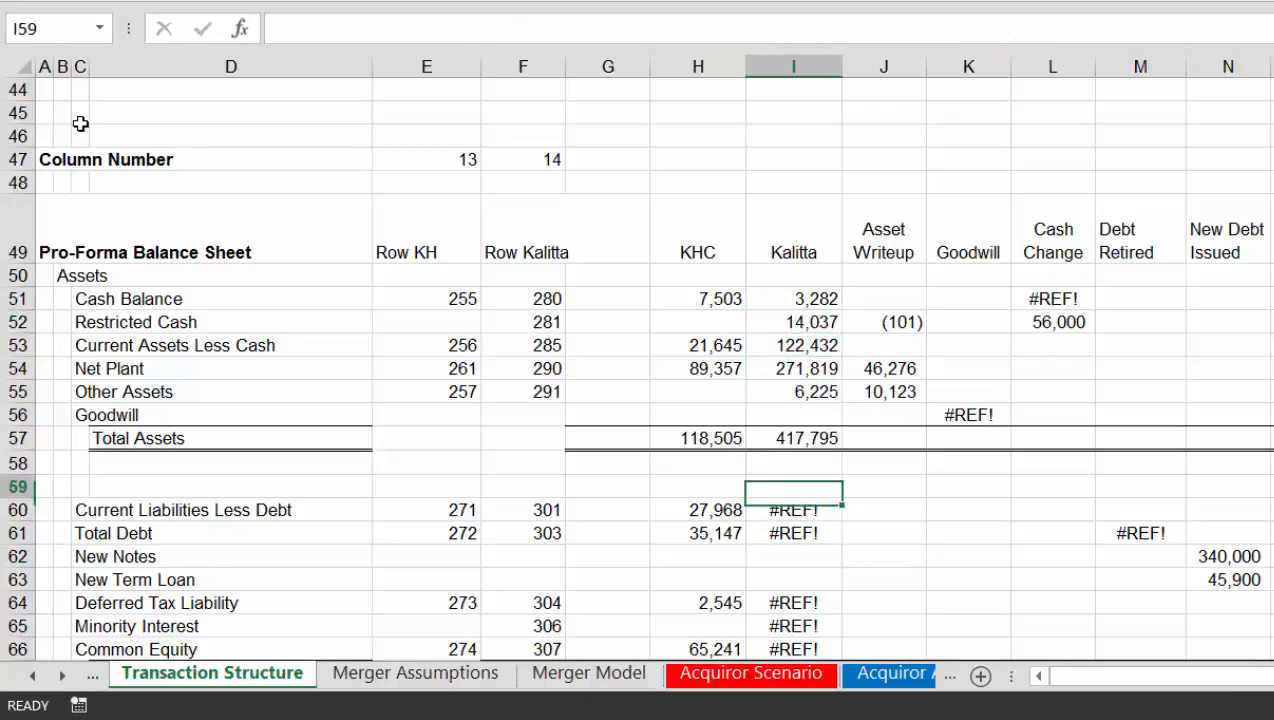
key("Up")
key("Up")
key("Up")
key("Up")
key("Up")
key("Down")
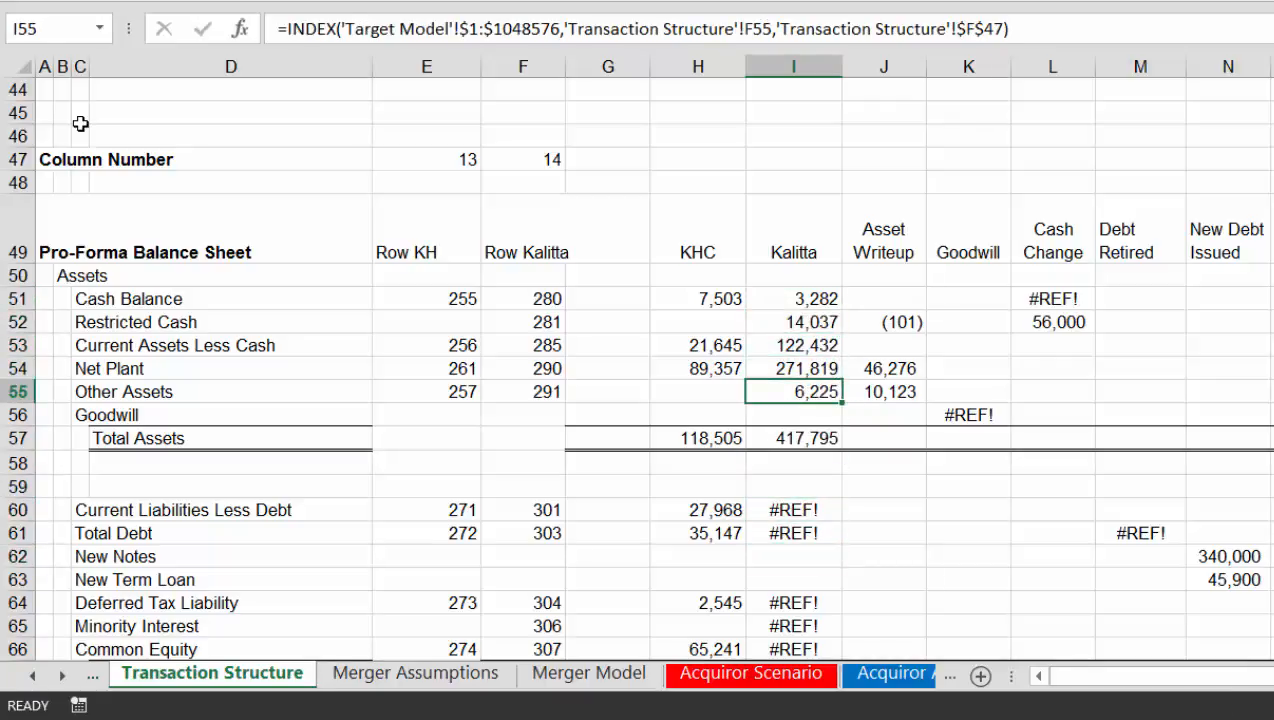
key("ctrl+c")
key("Down")
key("Down")
key("Down")
key("Down")
key("Down")
key("Down")
key("Down")
key("Up")
key("Up")
key("ctrl+v")
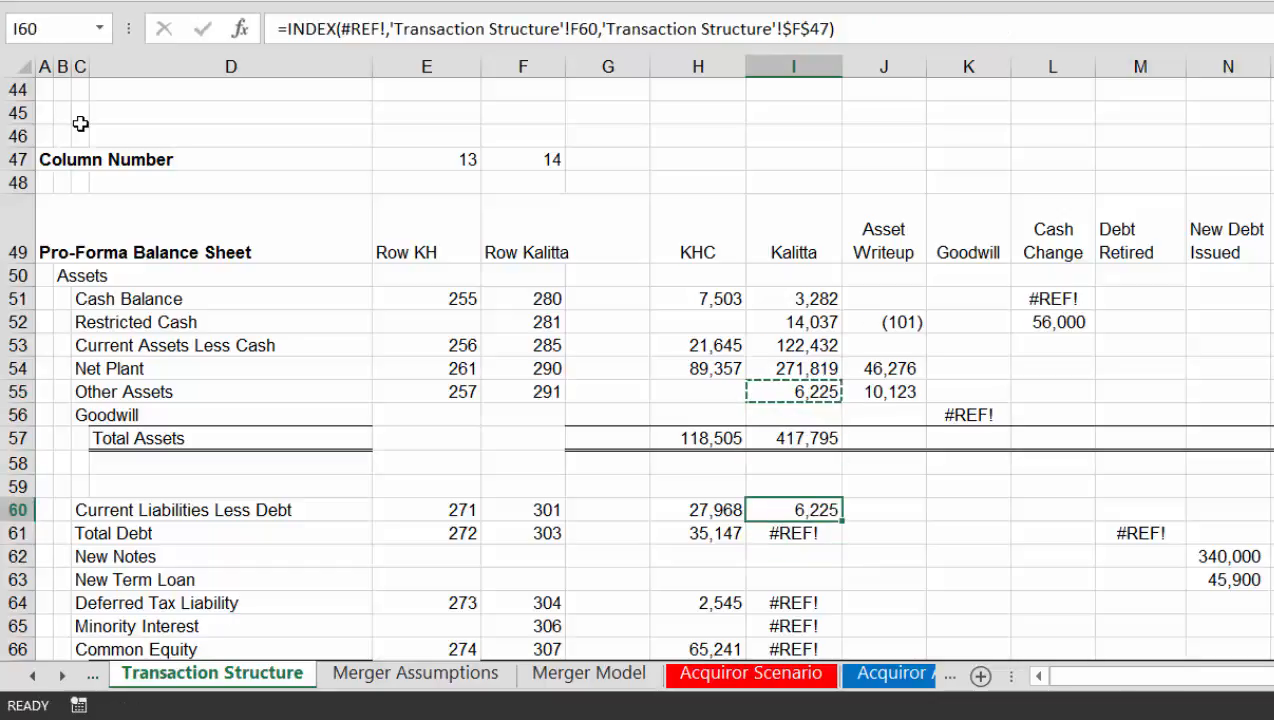
key("Down")
key("ctrl+v")
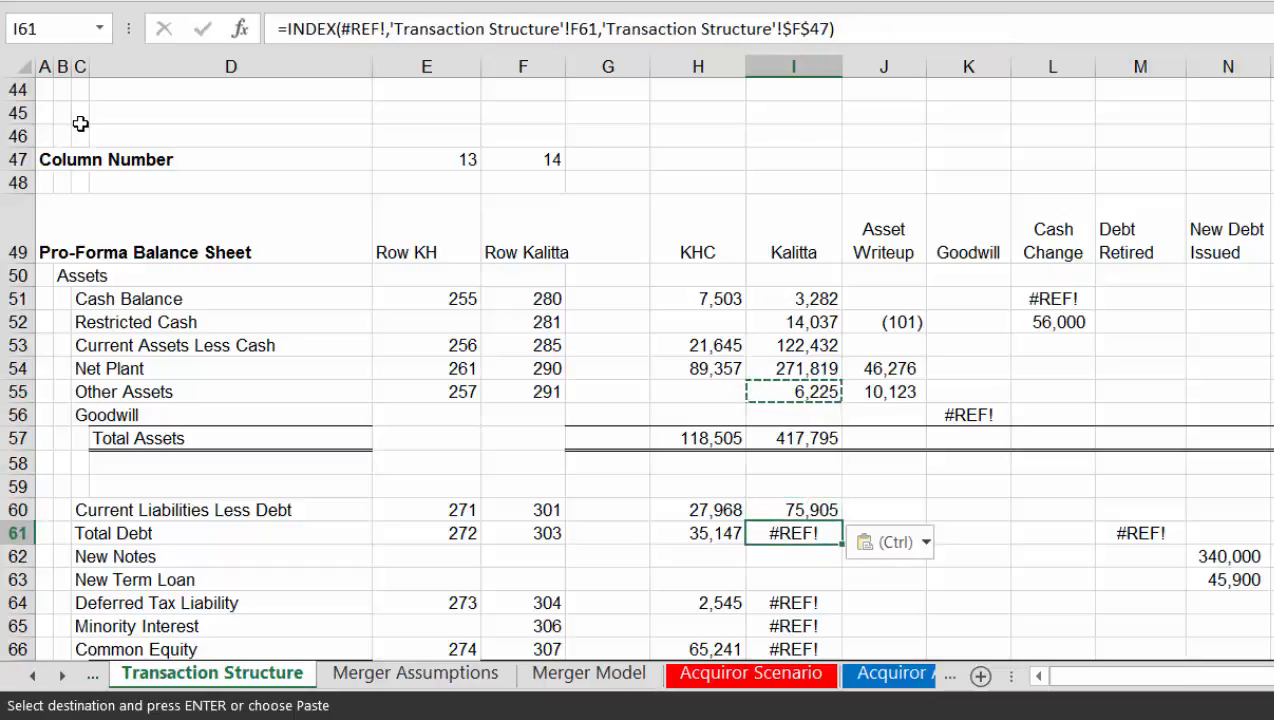
Paste the copied Kalitta INDEX formula across the liability and equity rows I60 to I66, leaving out the total
key("Down")
key("Down")
key("Down")
key("Down")
key("Down")
key("Down")
key("Down")
key("Up")
key("Up")
key("Up")
key("Up")
key("Up")
key("Up")
key("Up")
key("Up")
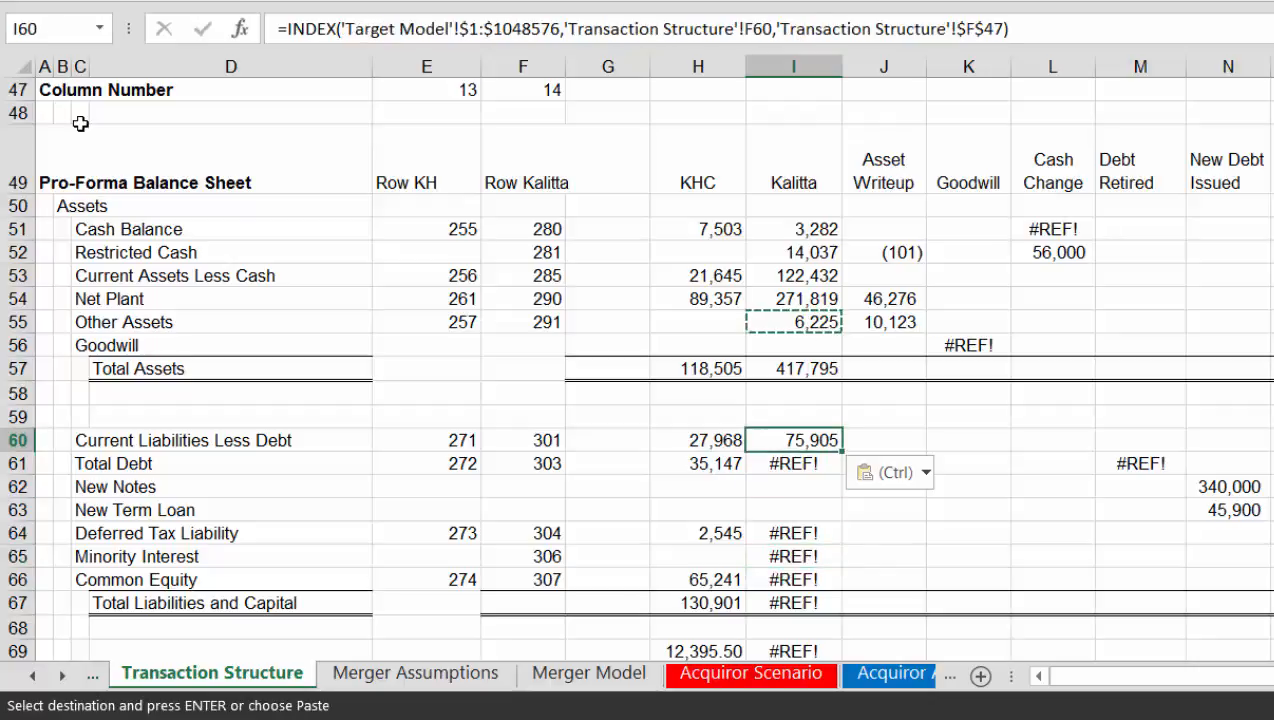
key("shift+Down")
key("shift+Down")
key("shift+Down")
key("shift+Down")
key("shift+Down")
key("shift+Down")
key("shift+Down")
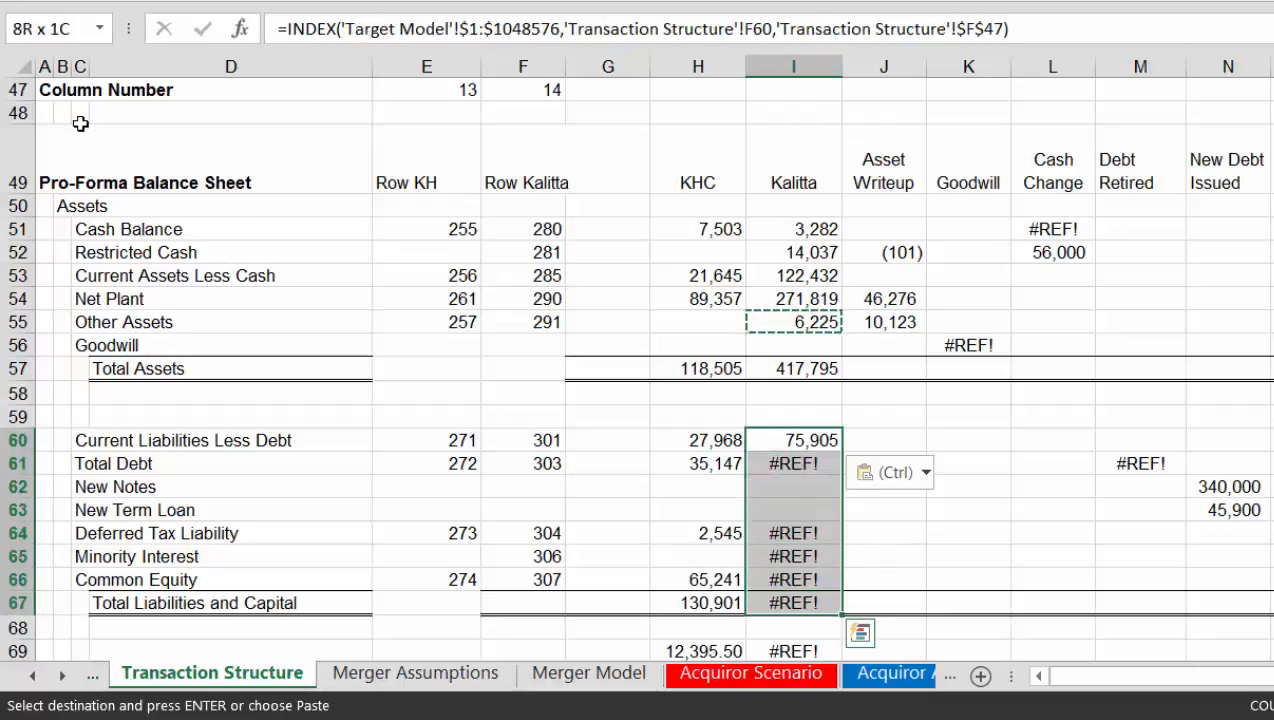
key("Return")
Clear the Kalitta cells for New Notes and New Term Loan, I62 and I63
key("Down")
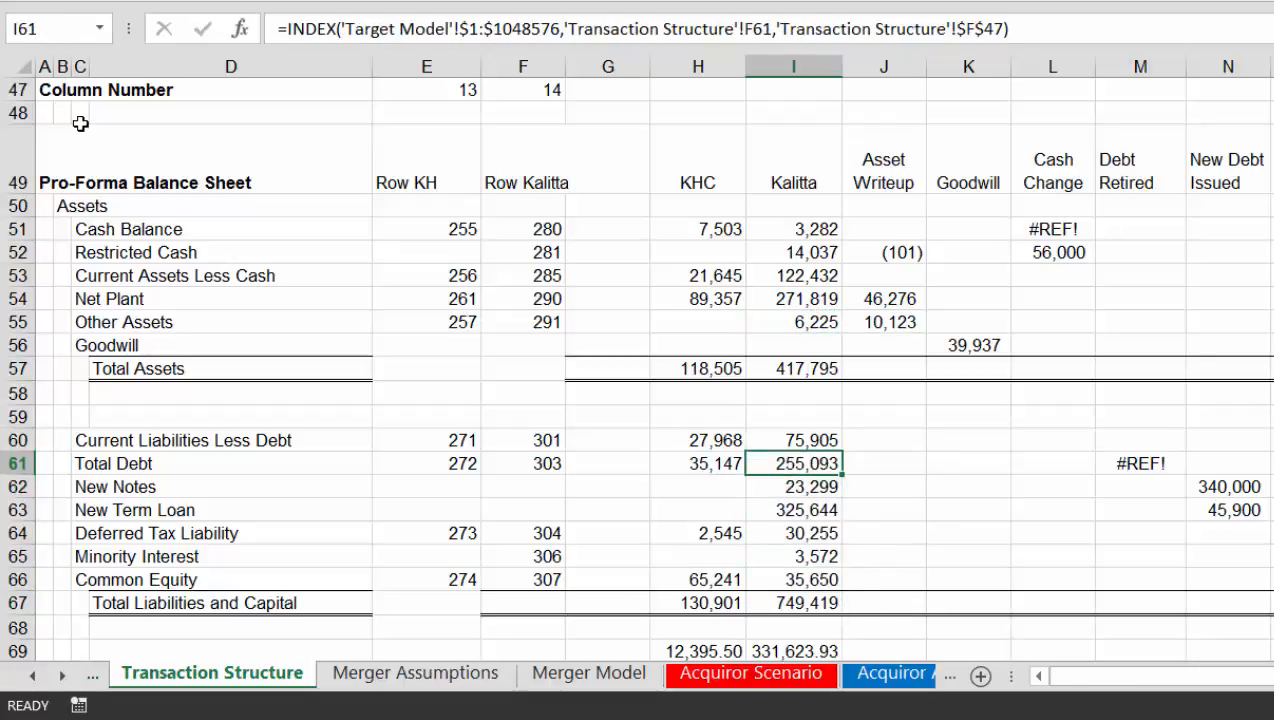
key("Down")
key("shift+Down")
key("Delete")
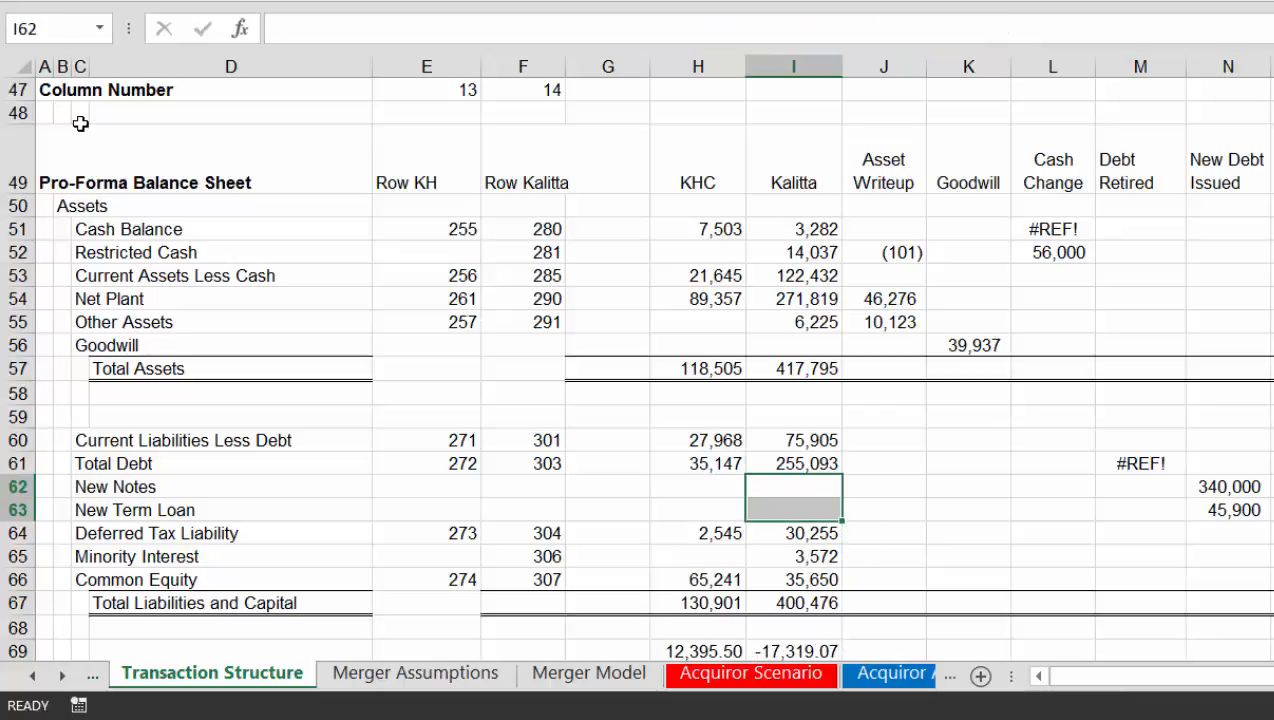
Check the Kalitta formulas from Deferred Tax Liability to the total, and the balance differences for both companies in row 69
key("Down")
key("Down")
key("Down")
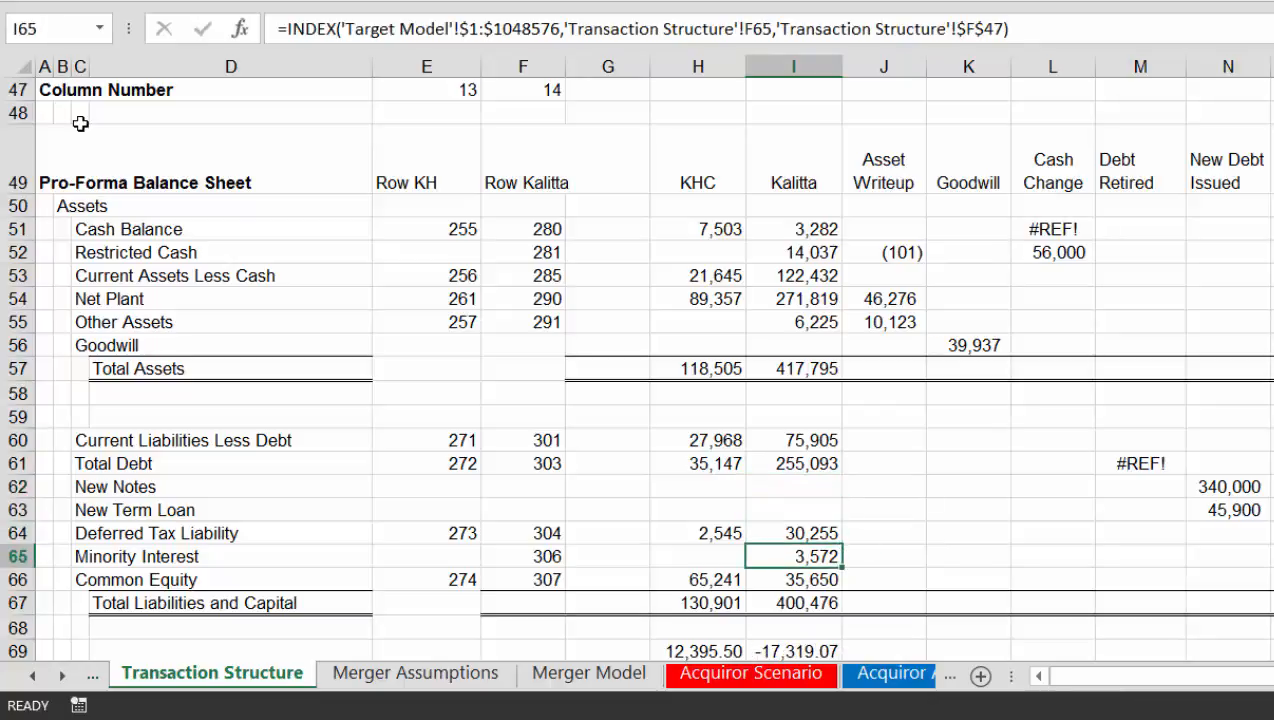
key("Down")
key("Down")
key("Down")
key("Up")
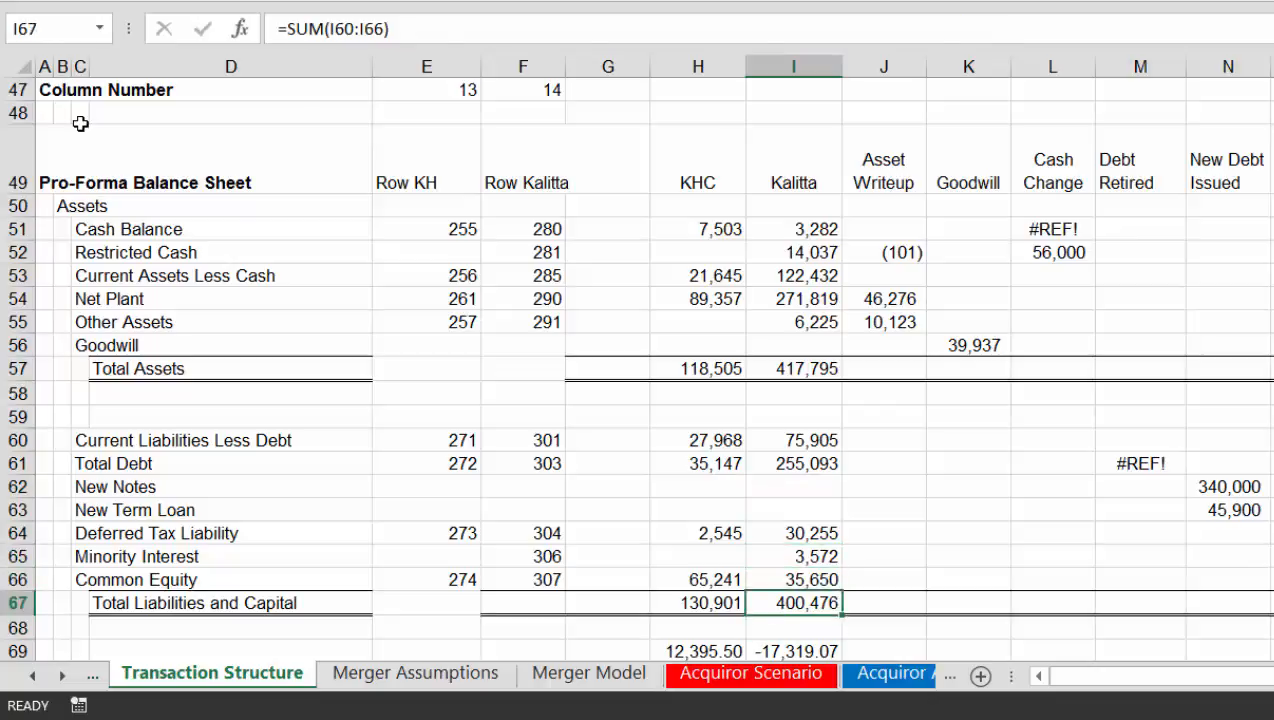
key("Up")
key("Down")
key("Down")
key("Down")
key("Down")
key("Down")
key("Up")
key("Up")
key("Left")
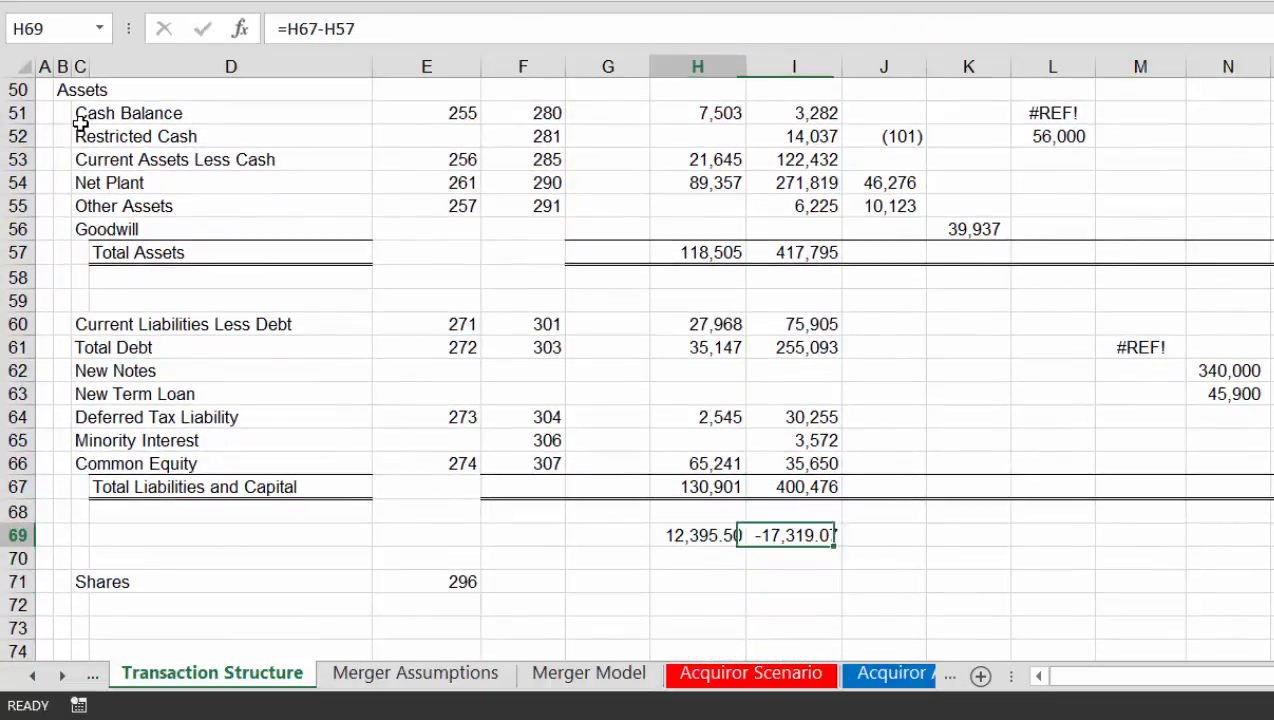
key("Left")
key("Right")
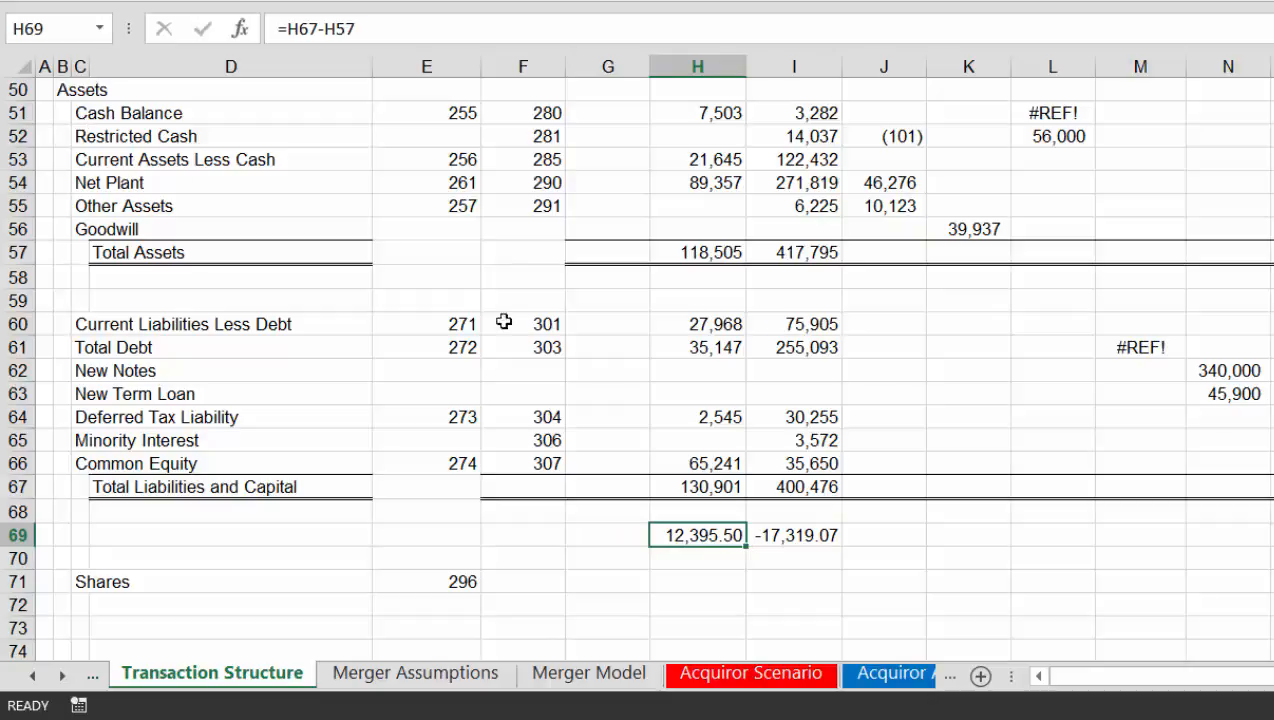
key("F10")
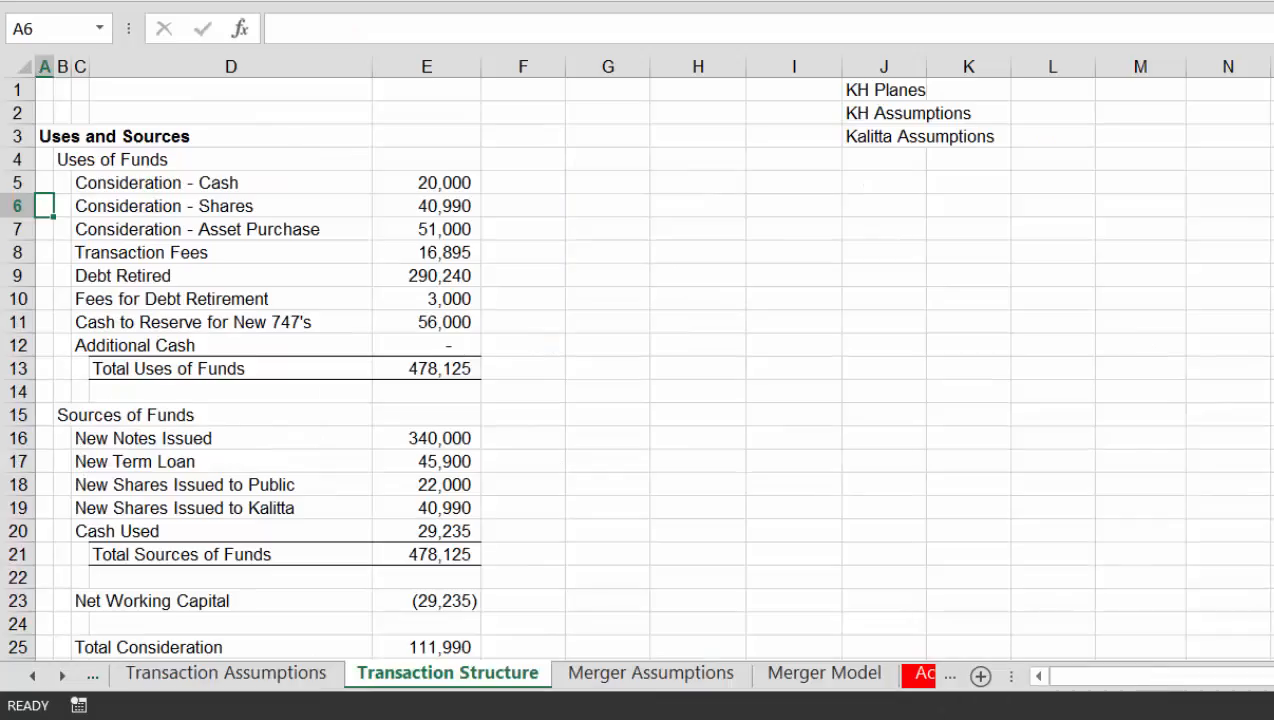
key("alt+Tab")
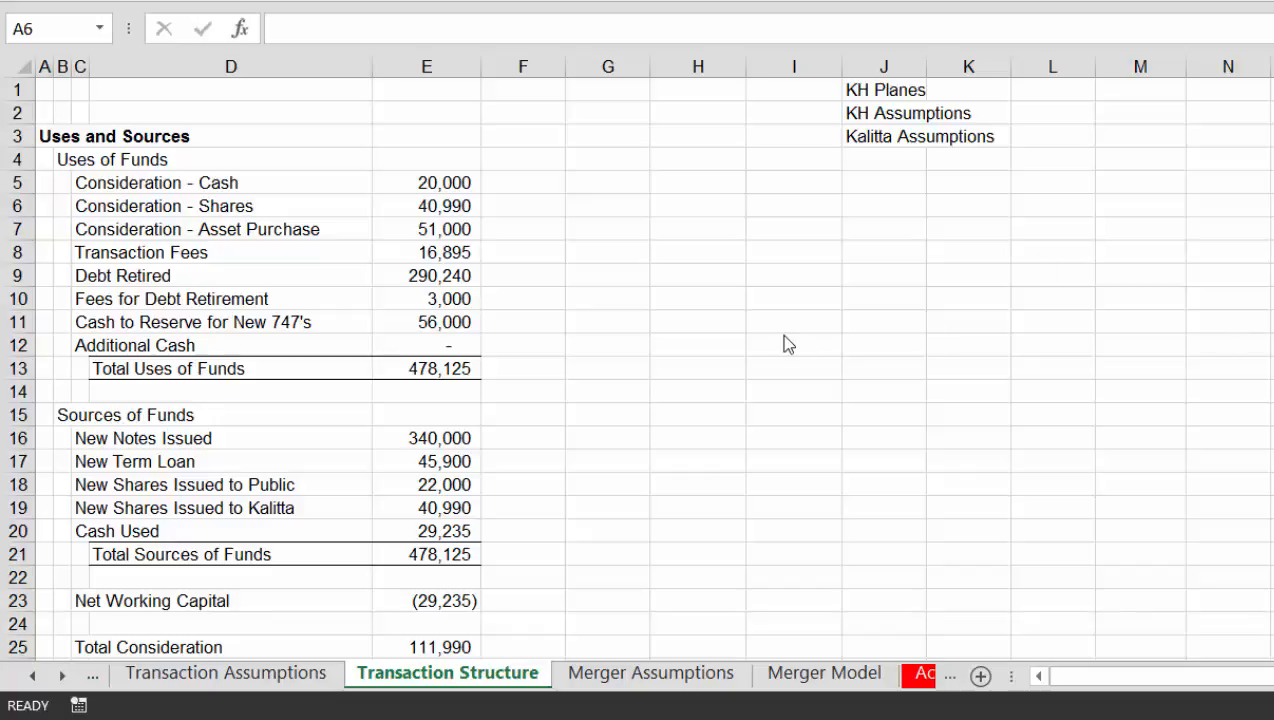
key("alt+Tab")
Link the Planes cell F1 on the Merger Model sheet to D2 on the Transaction Assumptions sheet
key("ctrl+Page_Down")
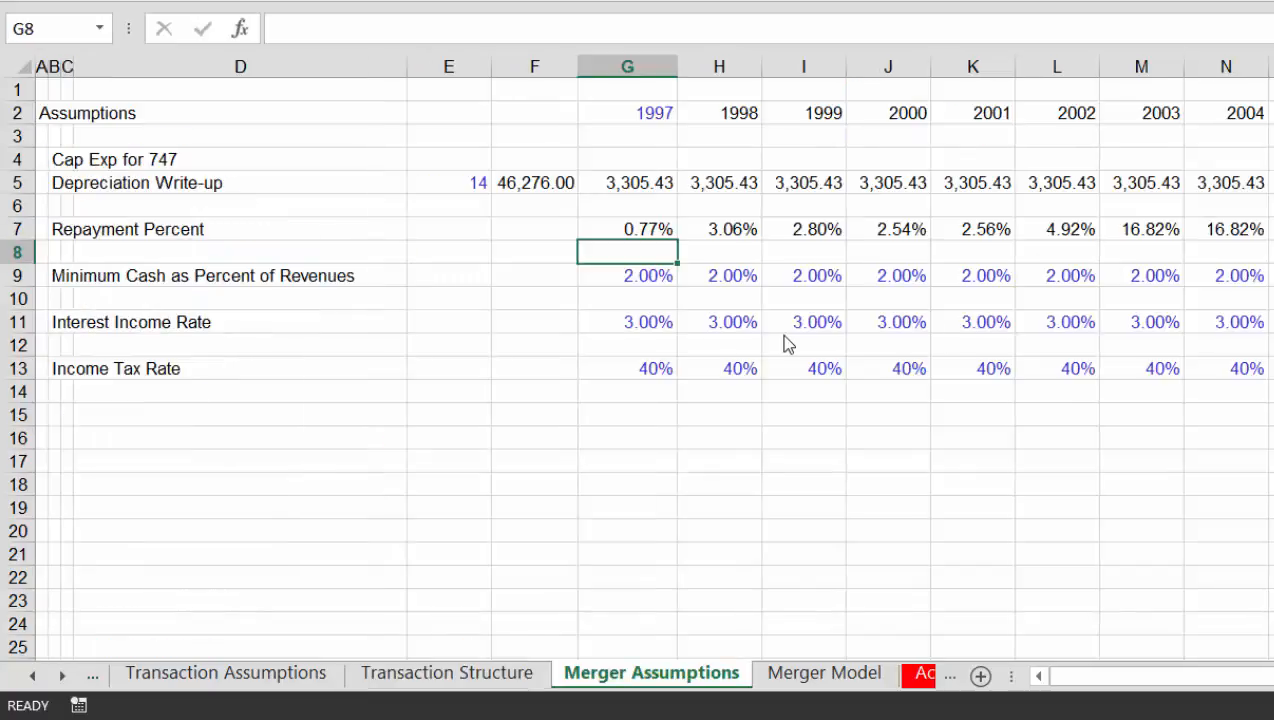
key("ctrl+Page_Down")
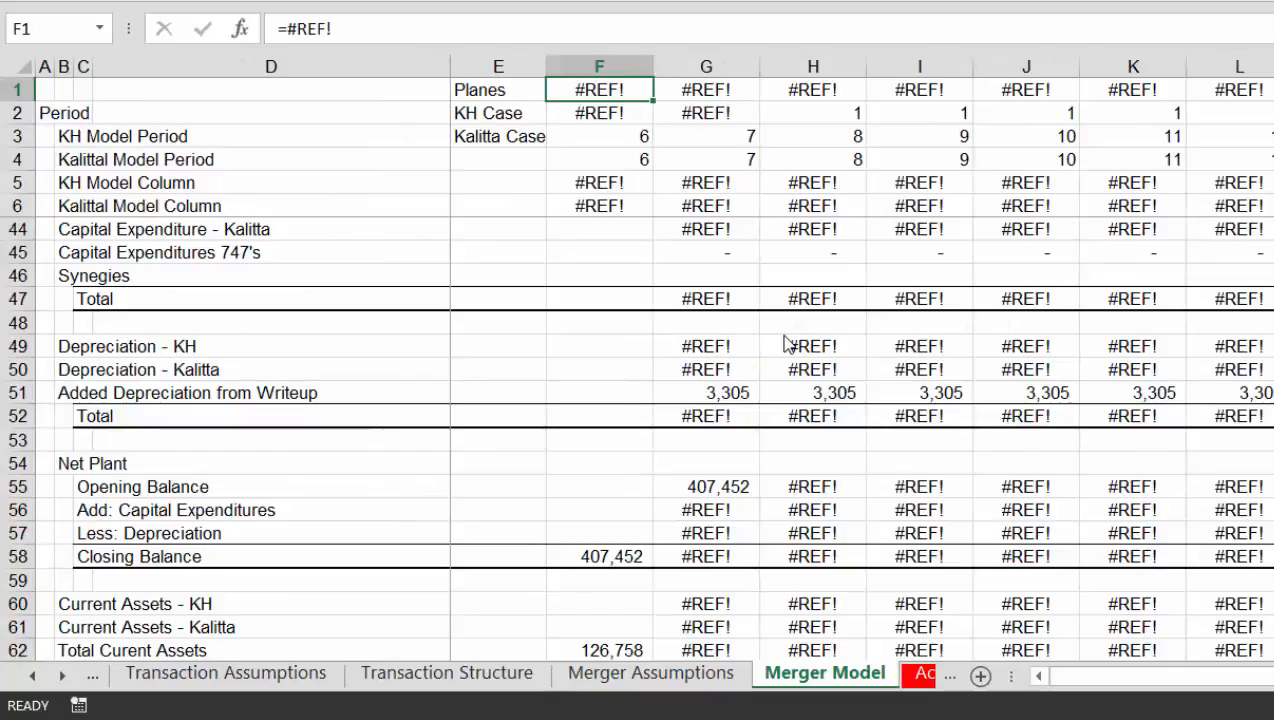
key("Down")
key("Up")
type("=")
key("ctrl+Page_Up")
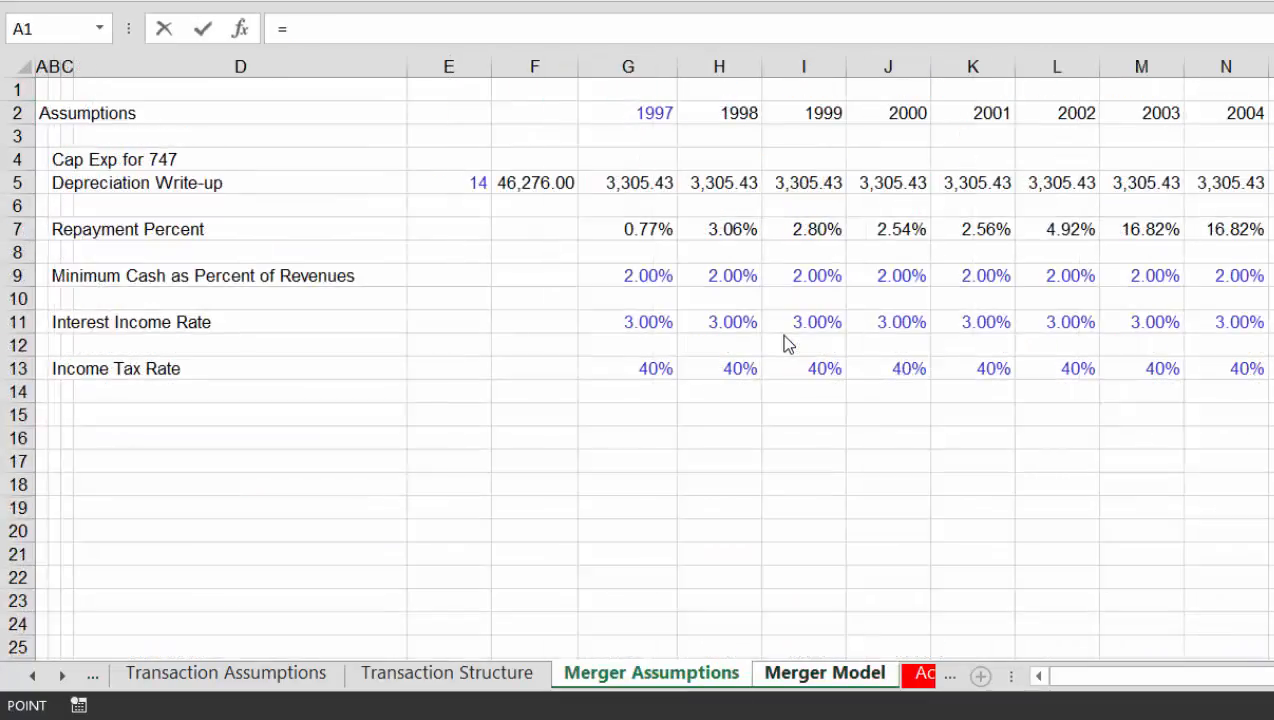
key("ctrl+Page_Up")
key("ctrl+Page_Up")
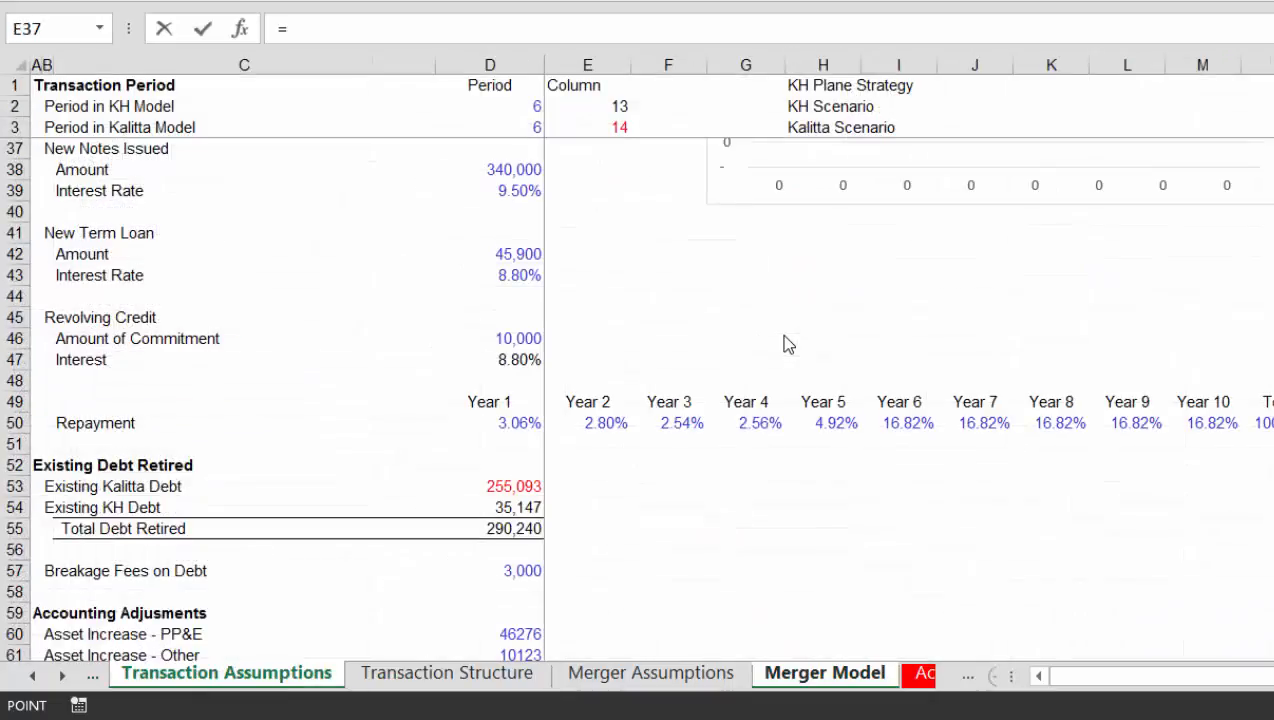
left_click(527, 104)
key("Return")
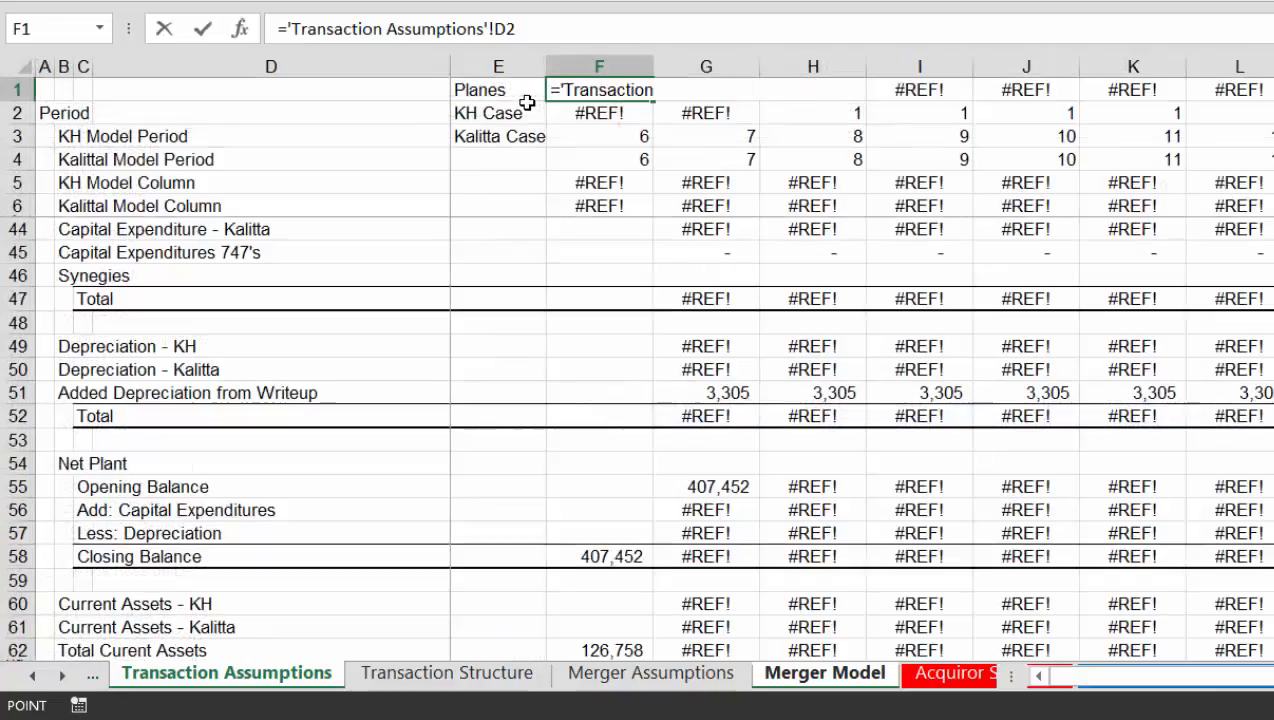
Link the KH Case cell F2 on the Merger Model sheet to D3 on the Transaction Assumptions sheet
type("=")
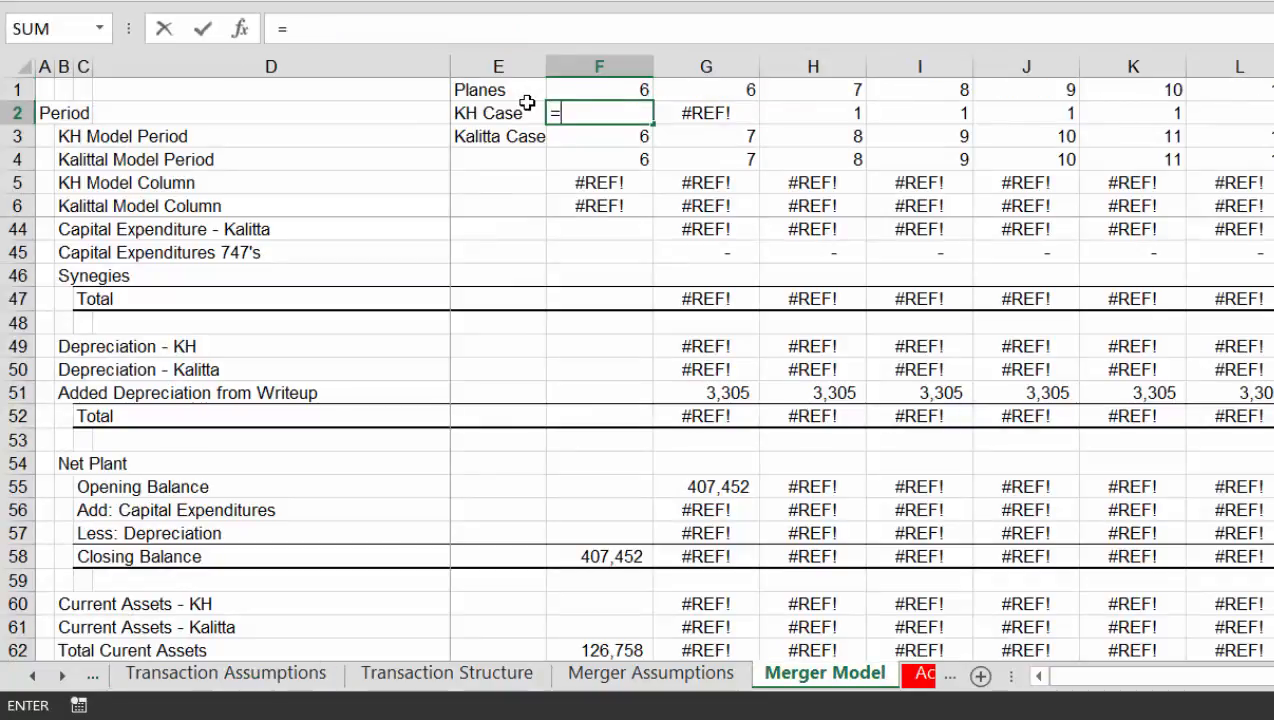
key("ctrl+Page_Up")
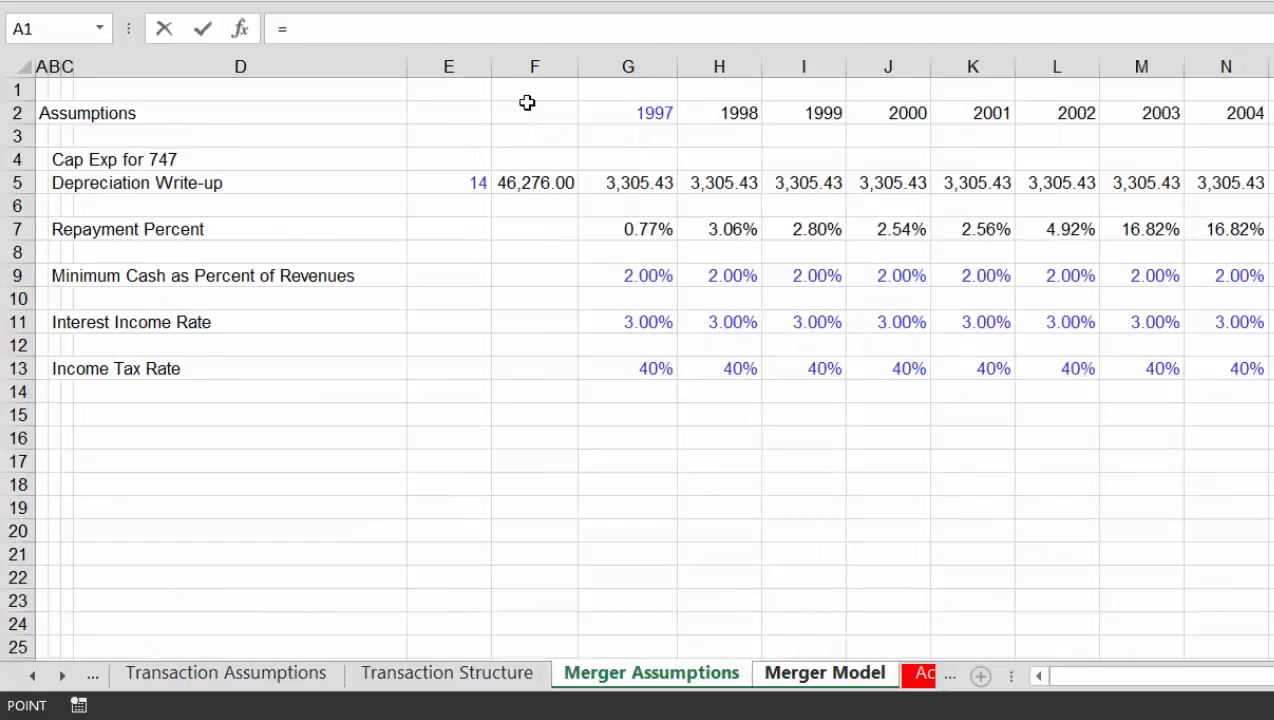
key("ctrl+Page_Up")
key("ctrl+Page_Up")
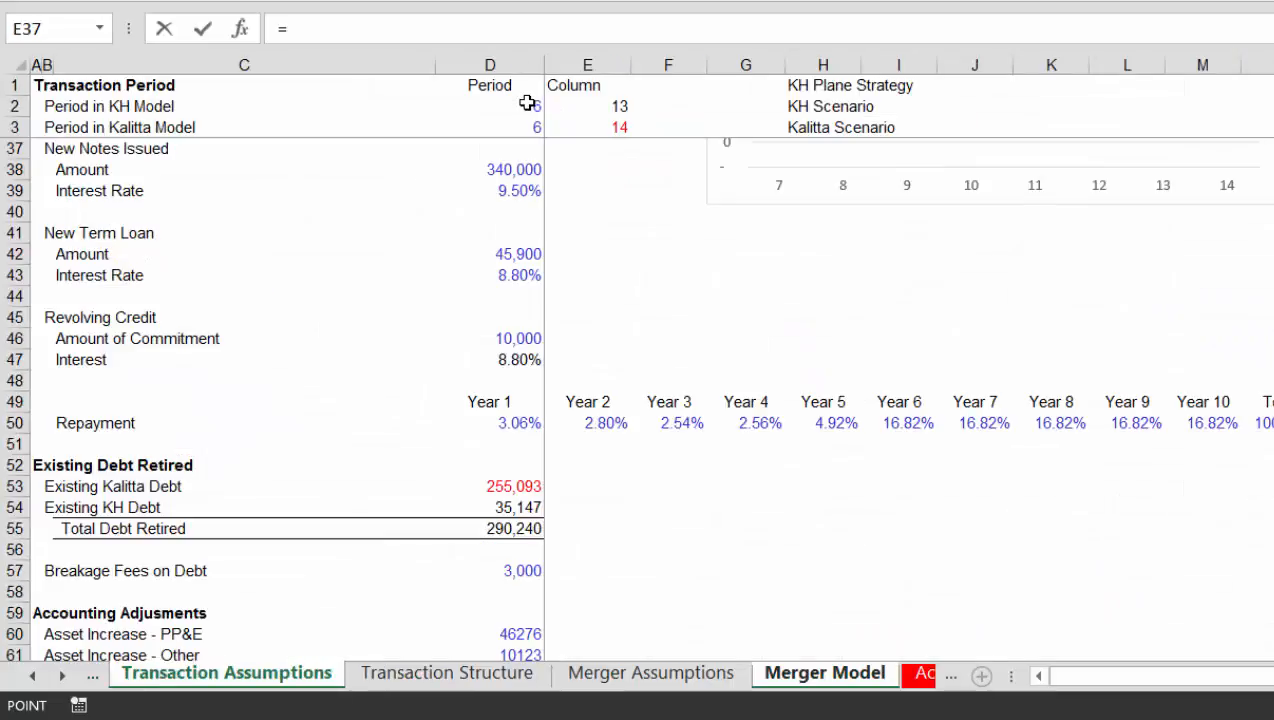
left_click(520, 121)
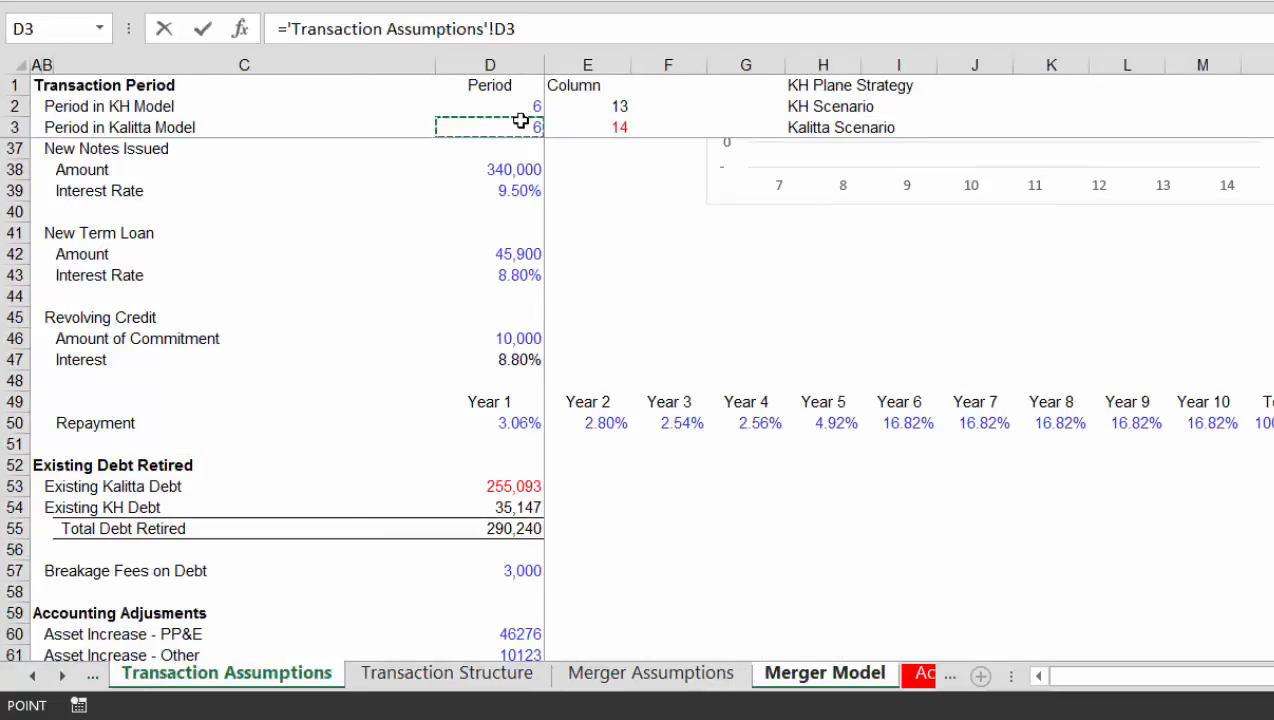
key("Return")
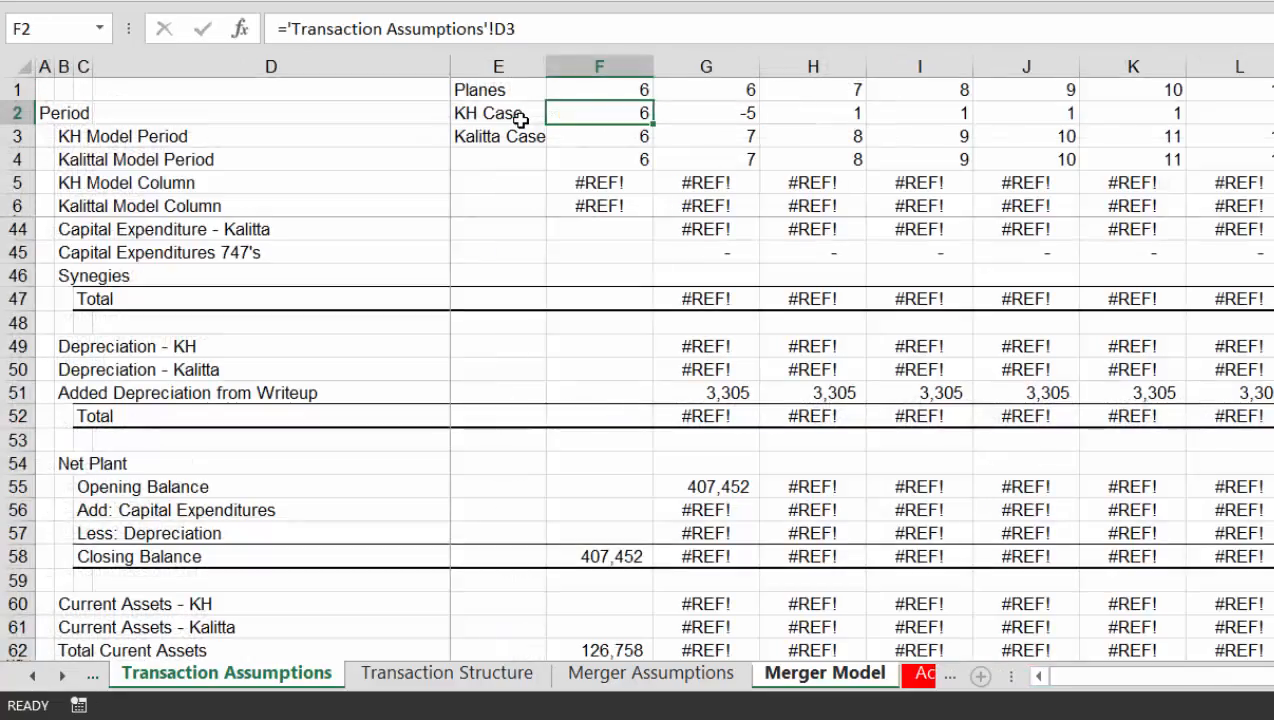
Check the links in F1 to F3 on the Merger Model sheet and the KH Case entry in H2
key("Down")
key("Down")
key("Down")
key("Up")
key("Up")
key("Up")
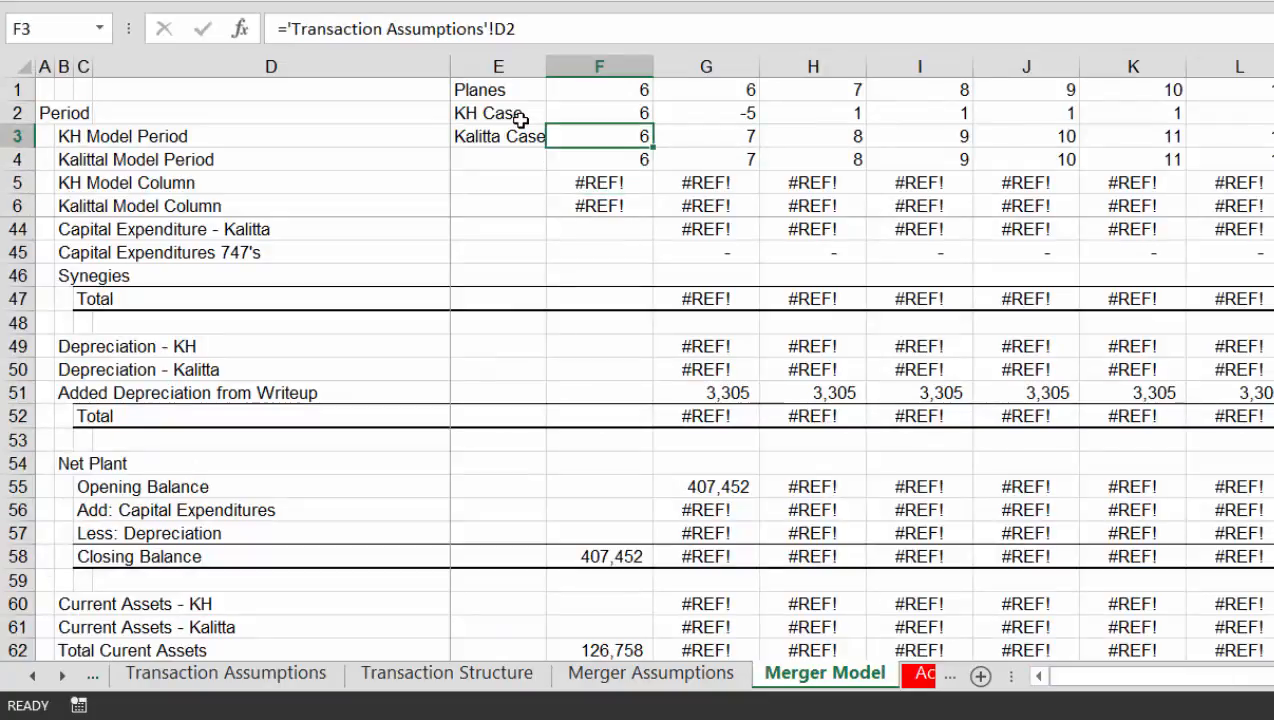
key("Right")
key("Right")
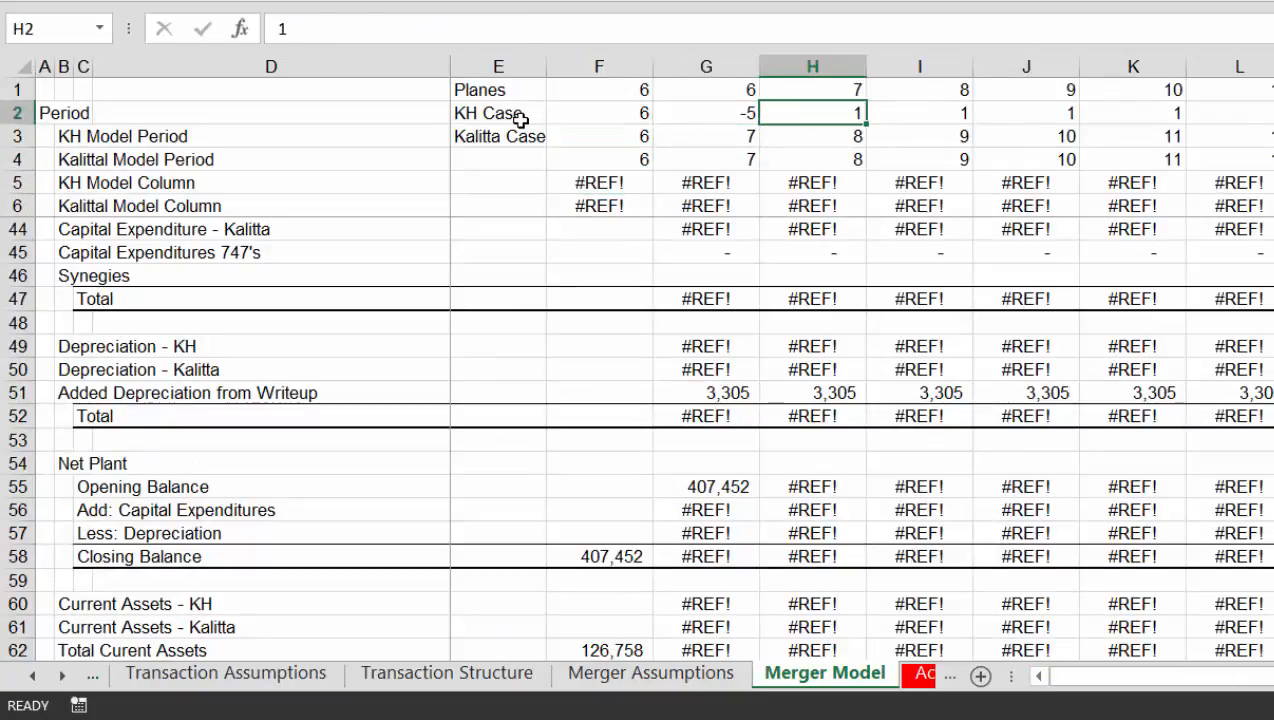
key("Left")
key("Left")
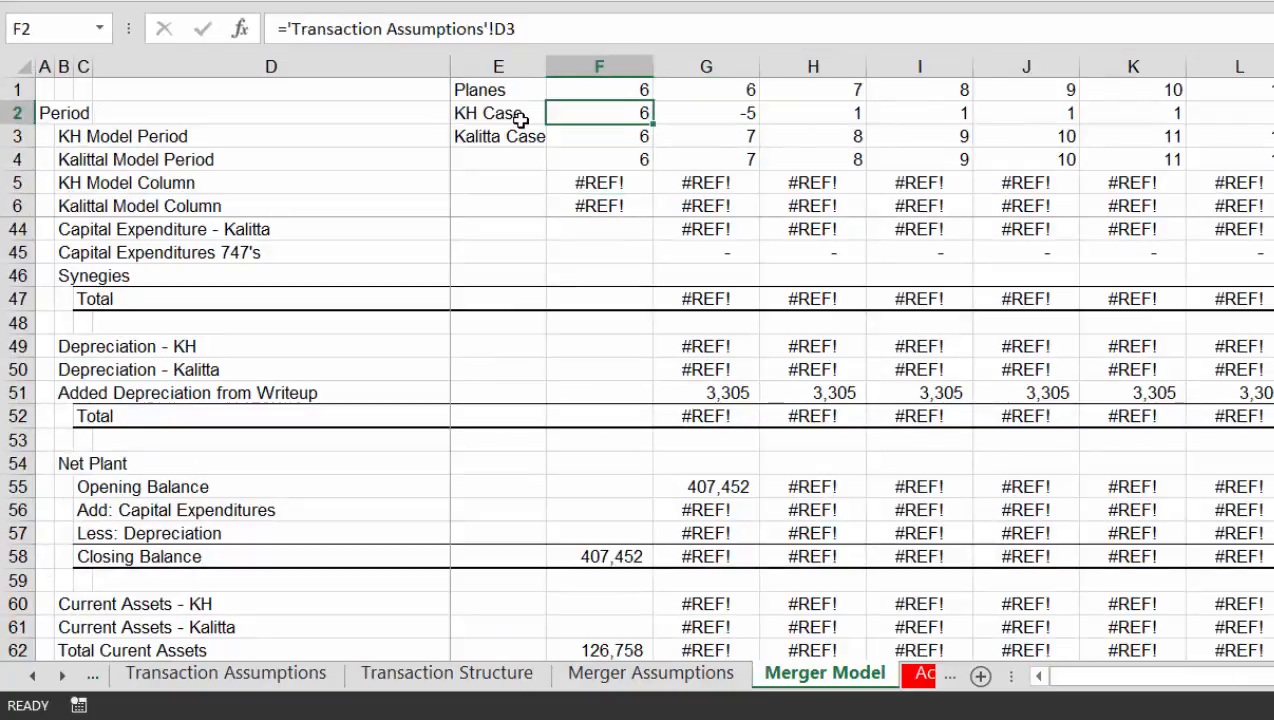
key("Down")
key("Down")
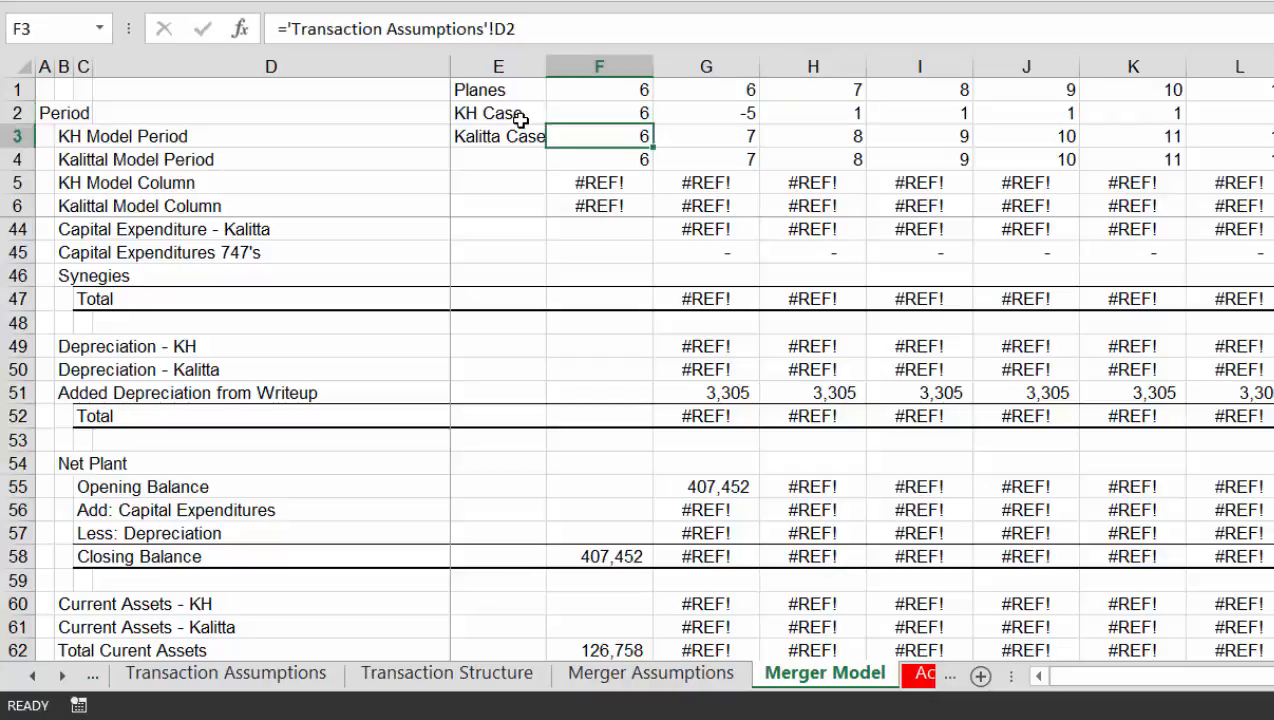
key("Up")
key("Up")
key("Up")
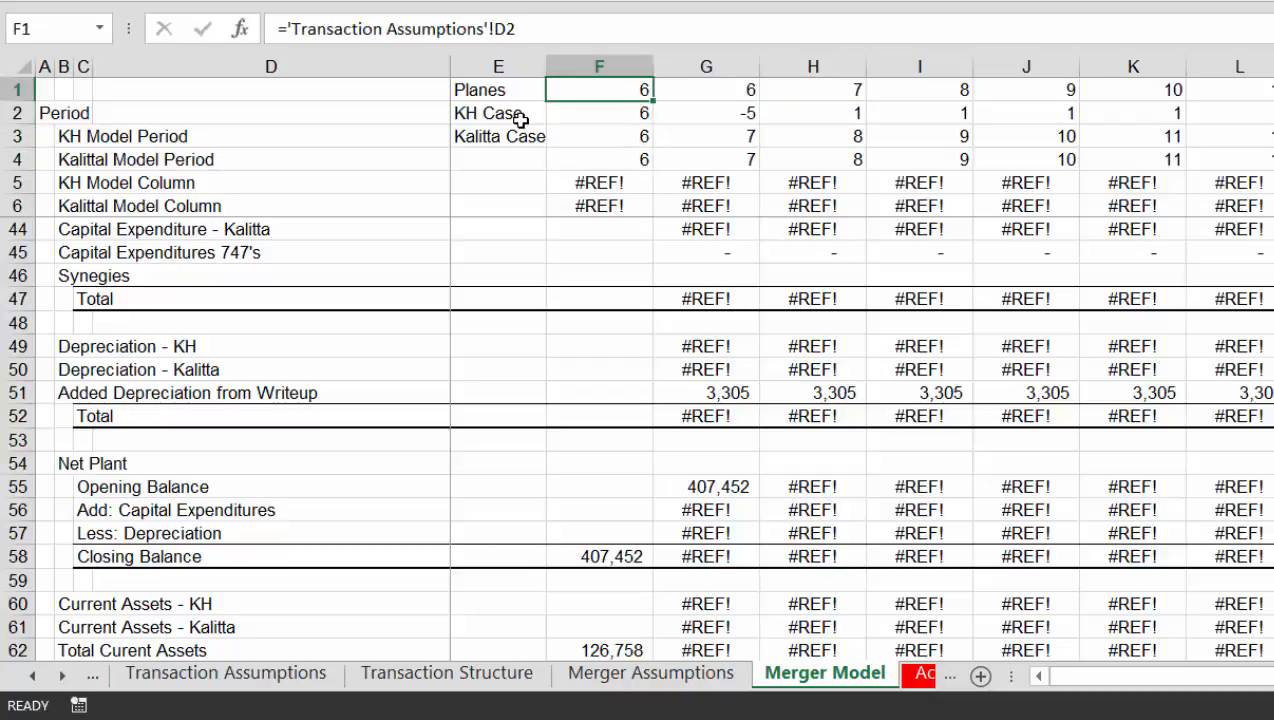
Examine the KH Case row on the Merger Model sheet from F2 across to L2, including the formula in G2
key("Down")
key("Down")
key("Up")
key("Up")
key("Down")
key("Right")
key("Right")
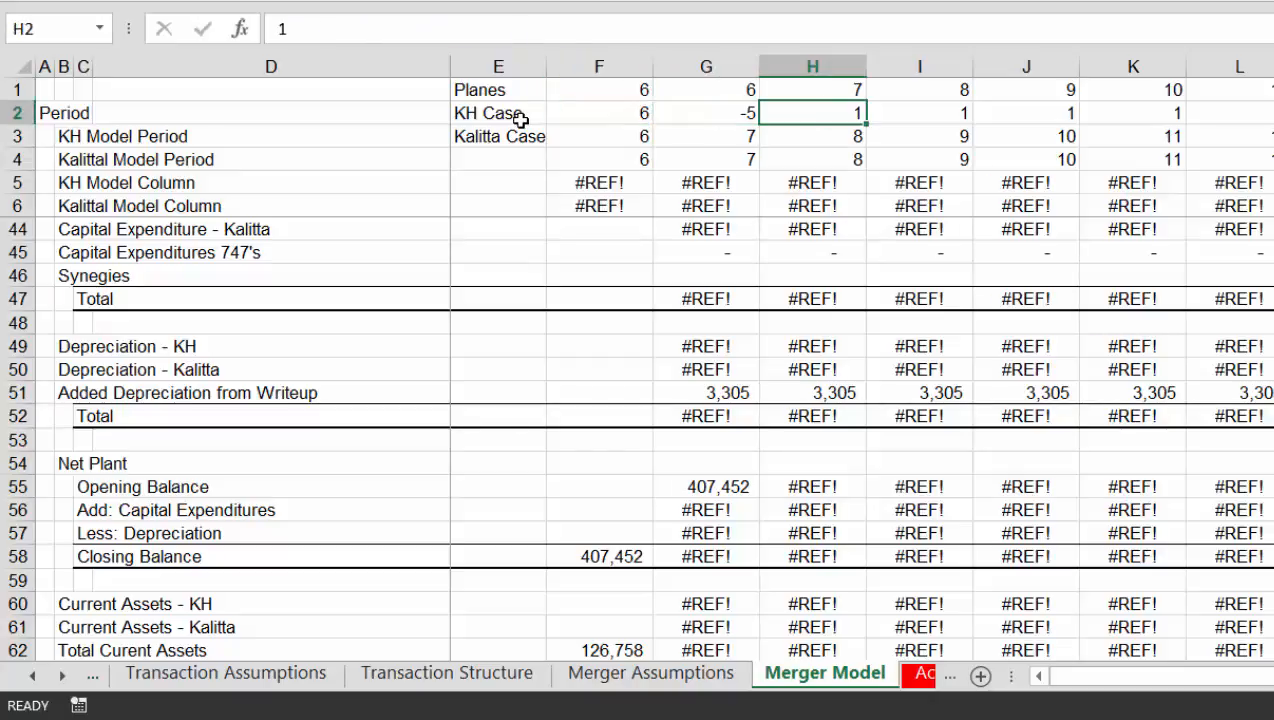
key("Right")
key("Right")
key("Right")
key("Right")
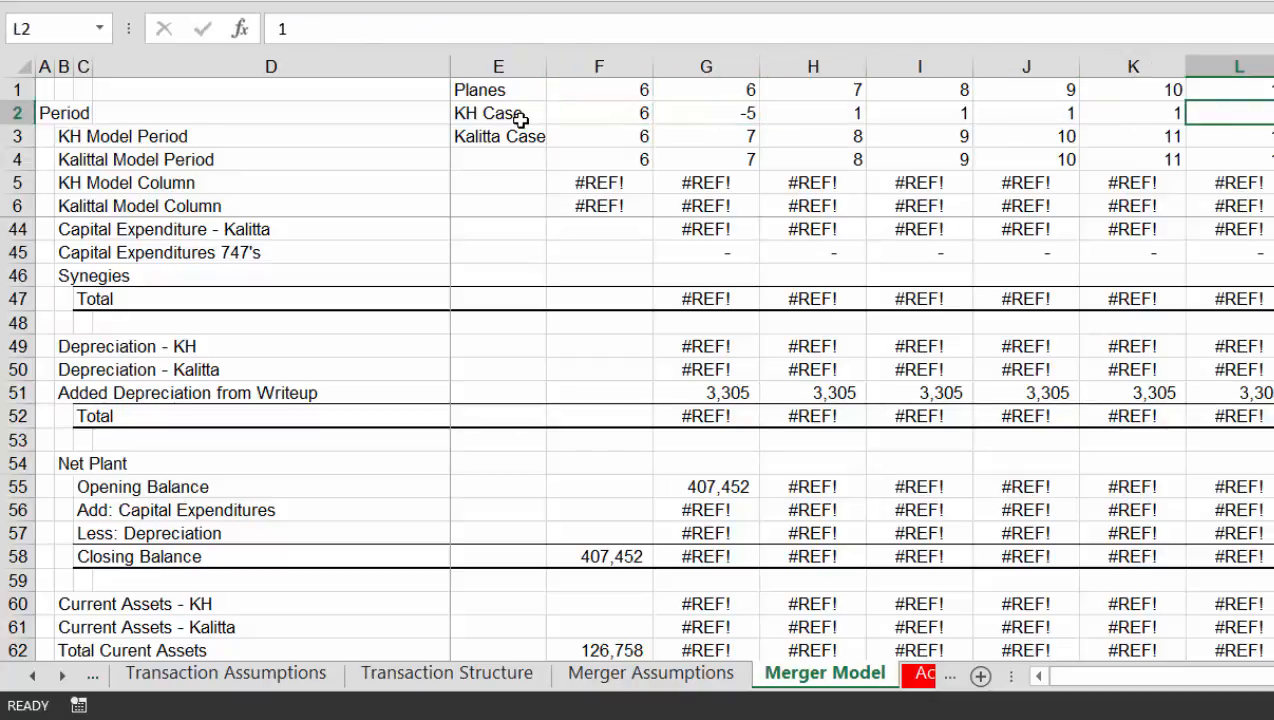
key("Left")
key("Left")
key("Left")
key("Left")
key("Left")
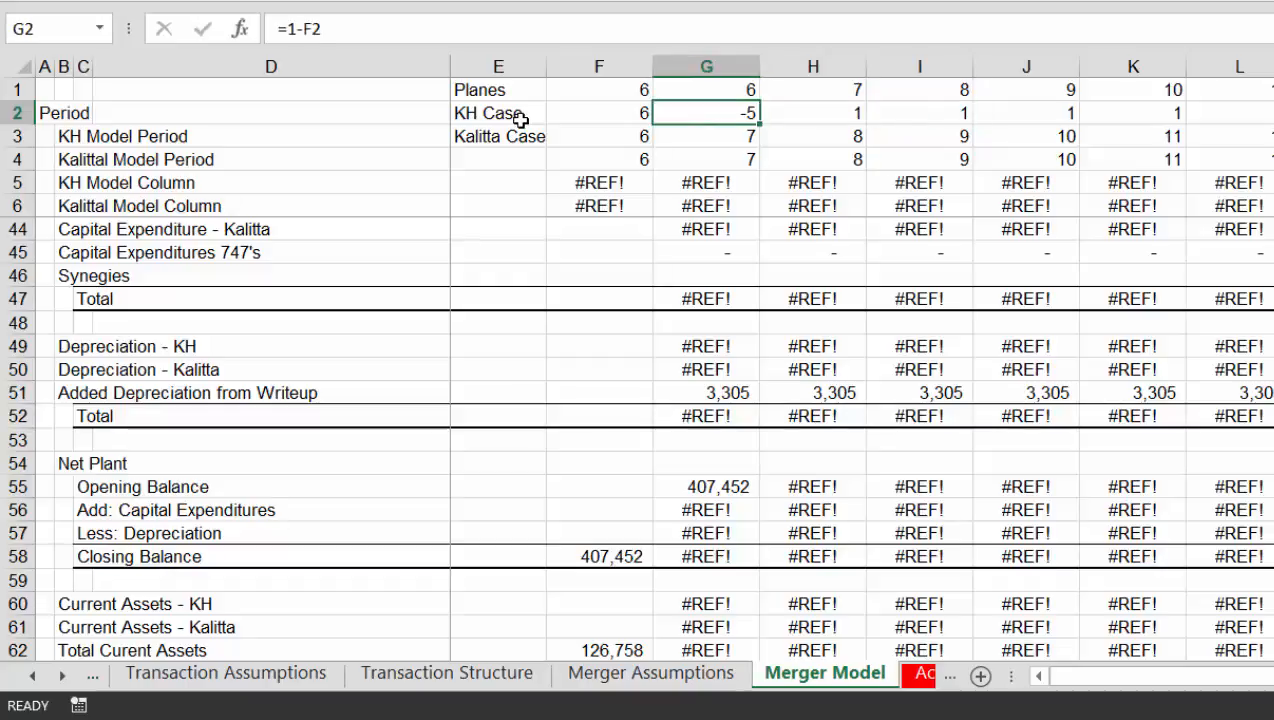
key("Left")
key("Right")
key("Right")
key("Right")
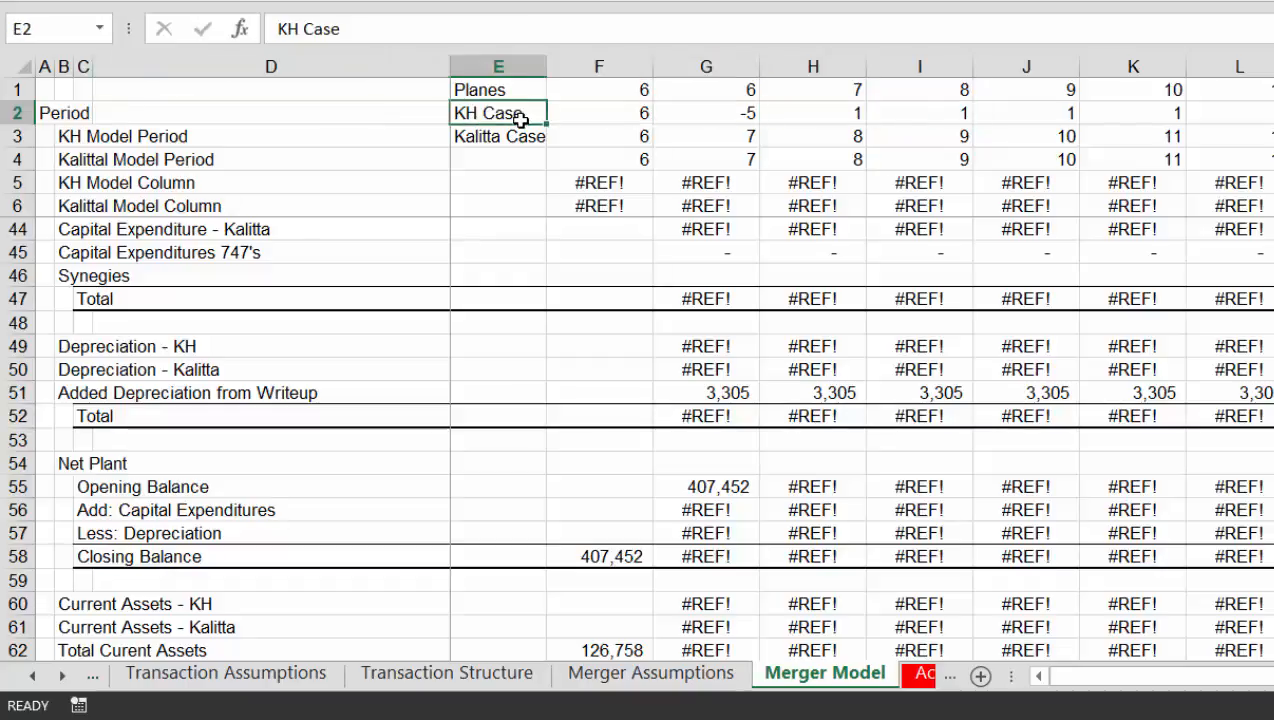
Compare the G1 and G2 formulas with the Planes and KH Case inputs in F1 and F2
key("Up")
key("Left")
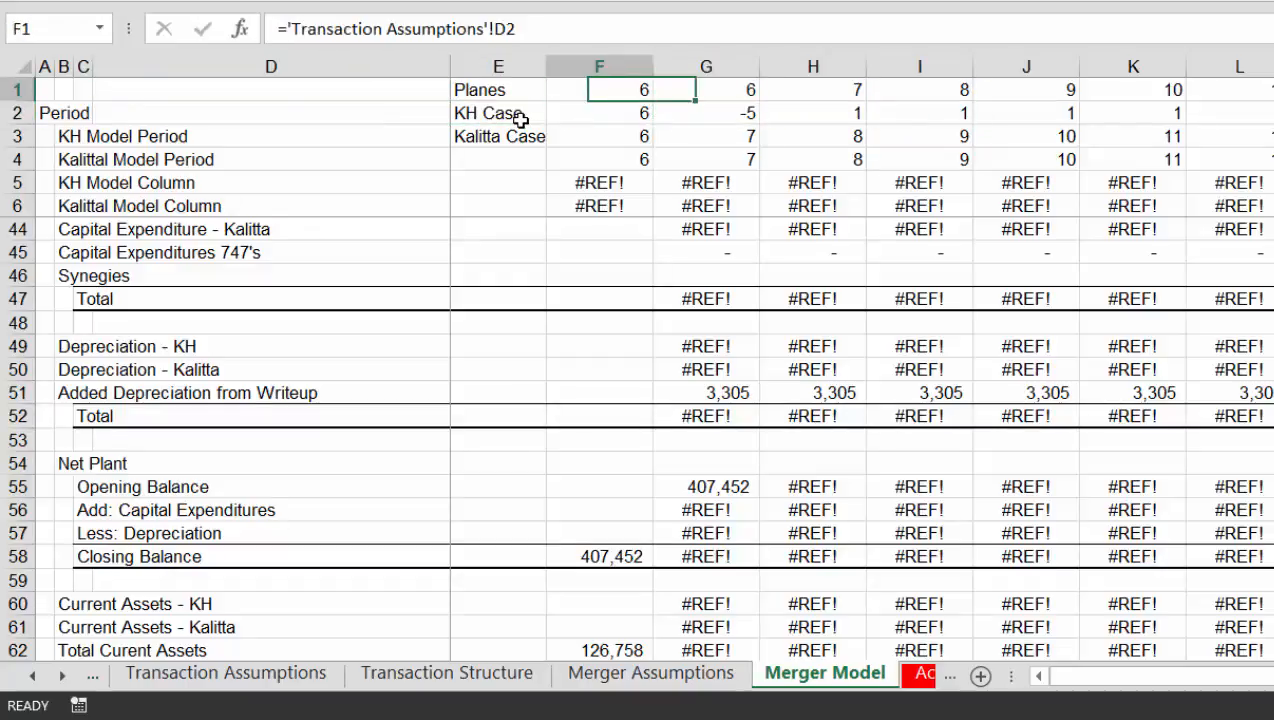
key("shift+Down")
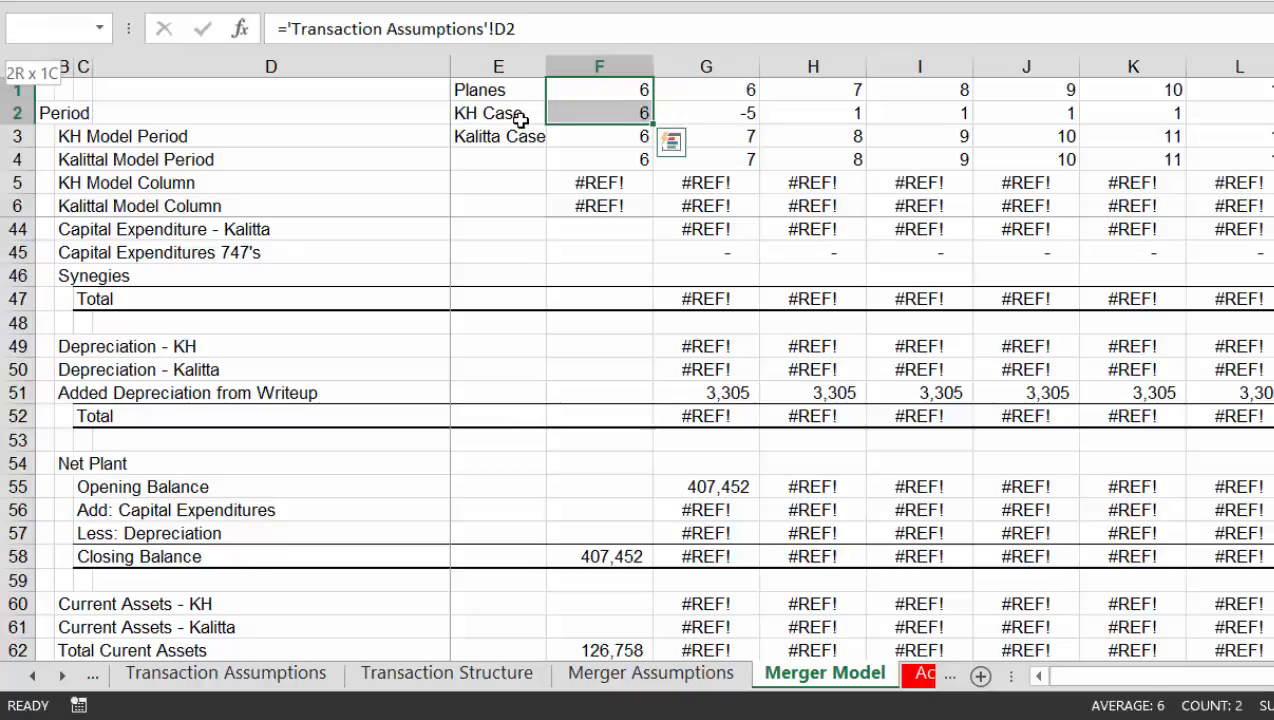
key("shift+Right")
key("Right")
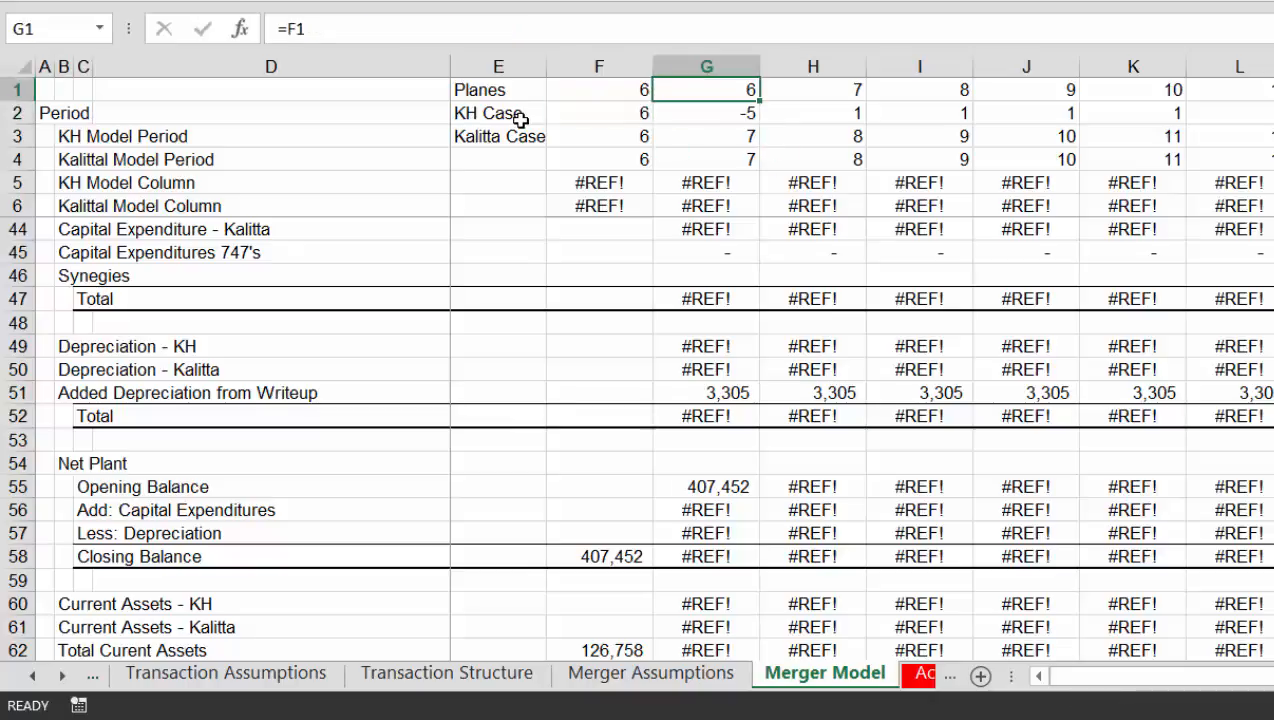
key("Down")
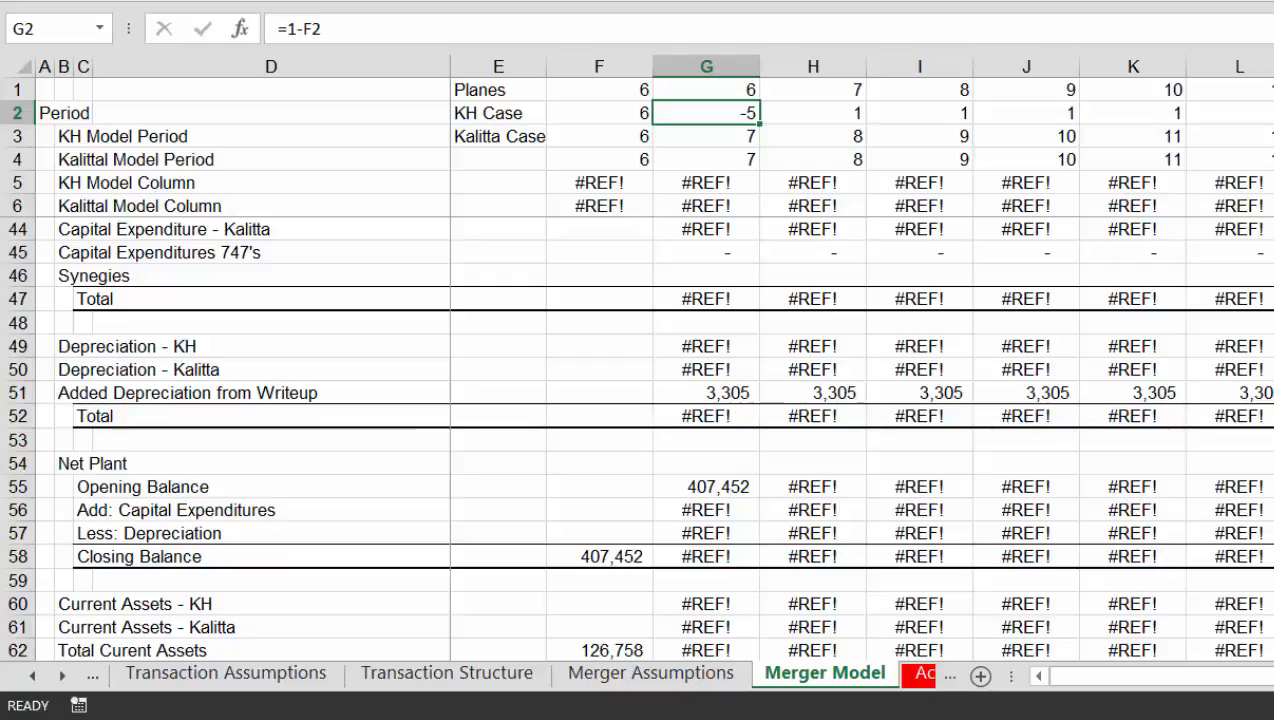
Return to the Transaction Structure sheet, at row 73 below the balance sheet
key("F10")
key("ctrl+Page_Up")
key("ctrl+Page_Up")
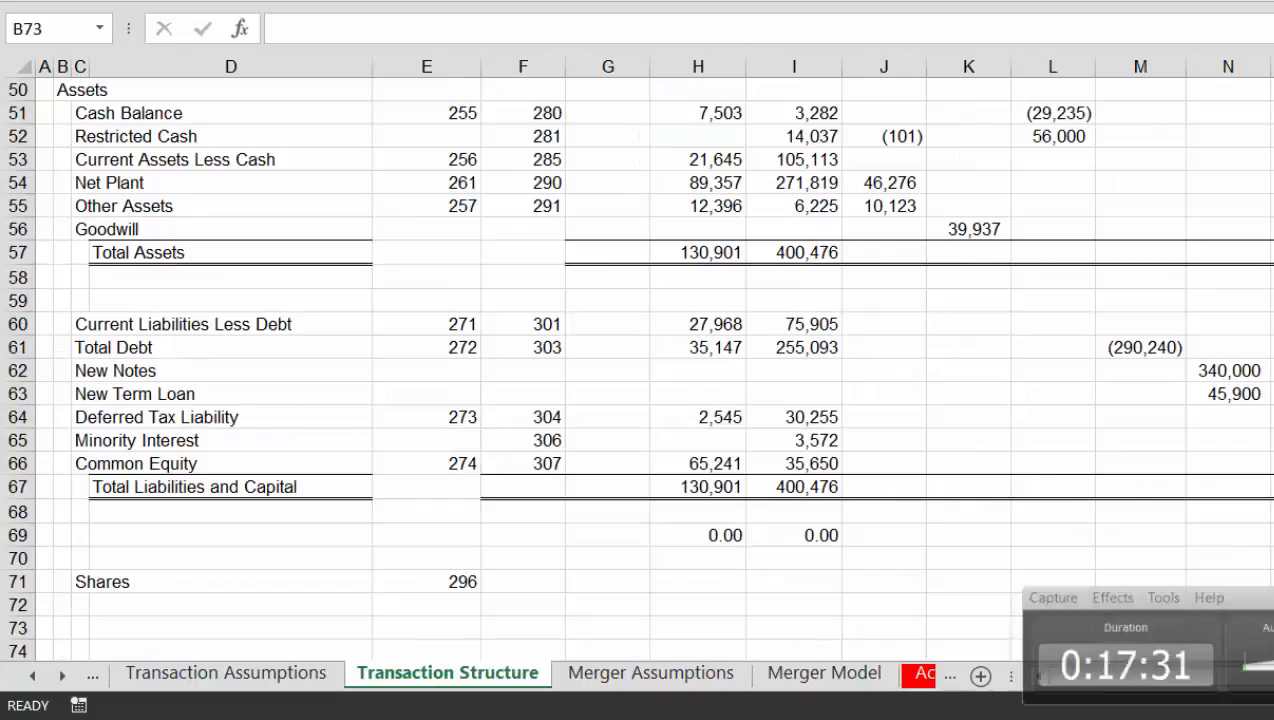
key("Right")
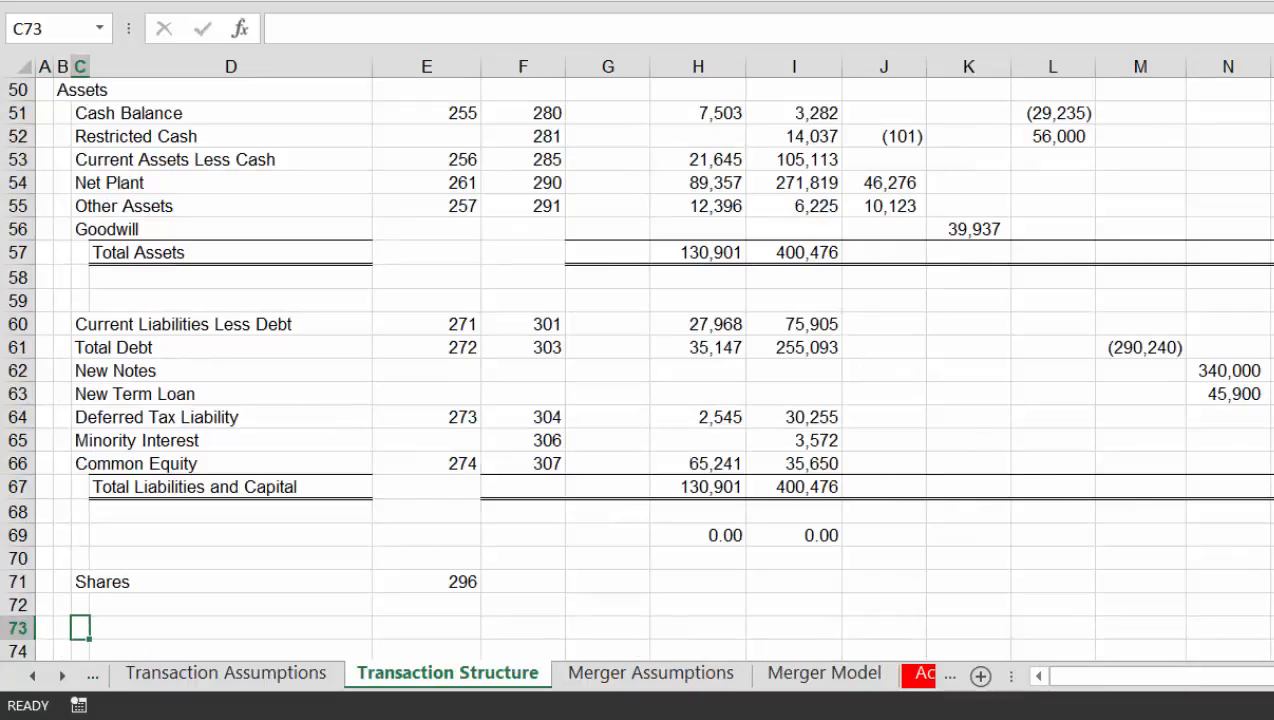
Examine the pro-forma balance sheet adjustments on the Transaction Structure sheet, glancing at the neighbouring merger sheets
key("Up")
key("Up")
key("ctrl+Up")
key("ctrl+Up")
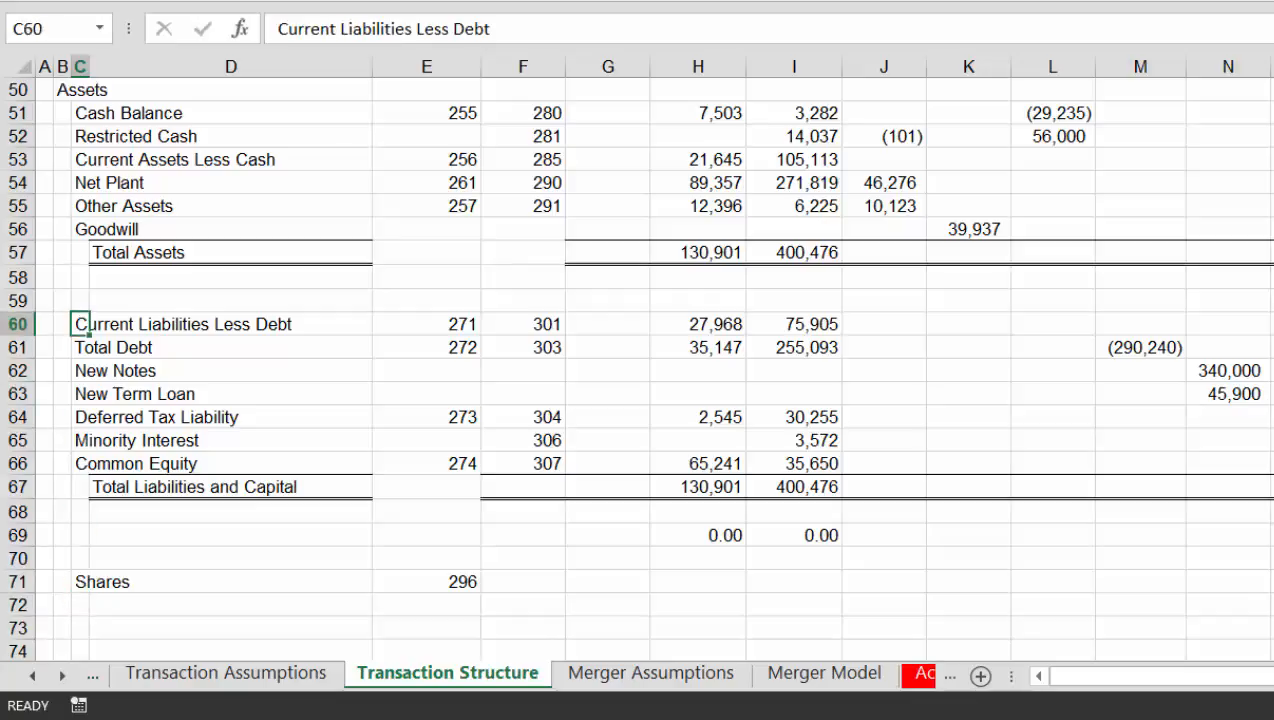
key("ctrl+Page_Down")
key("ctrl+Page_Down")
key("ctrl+Page_Up")
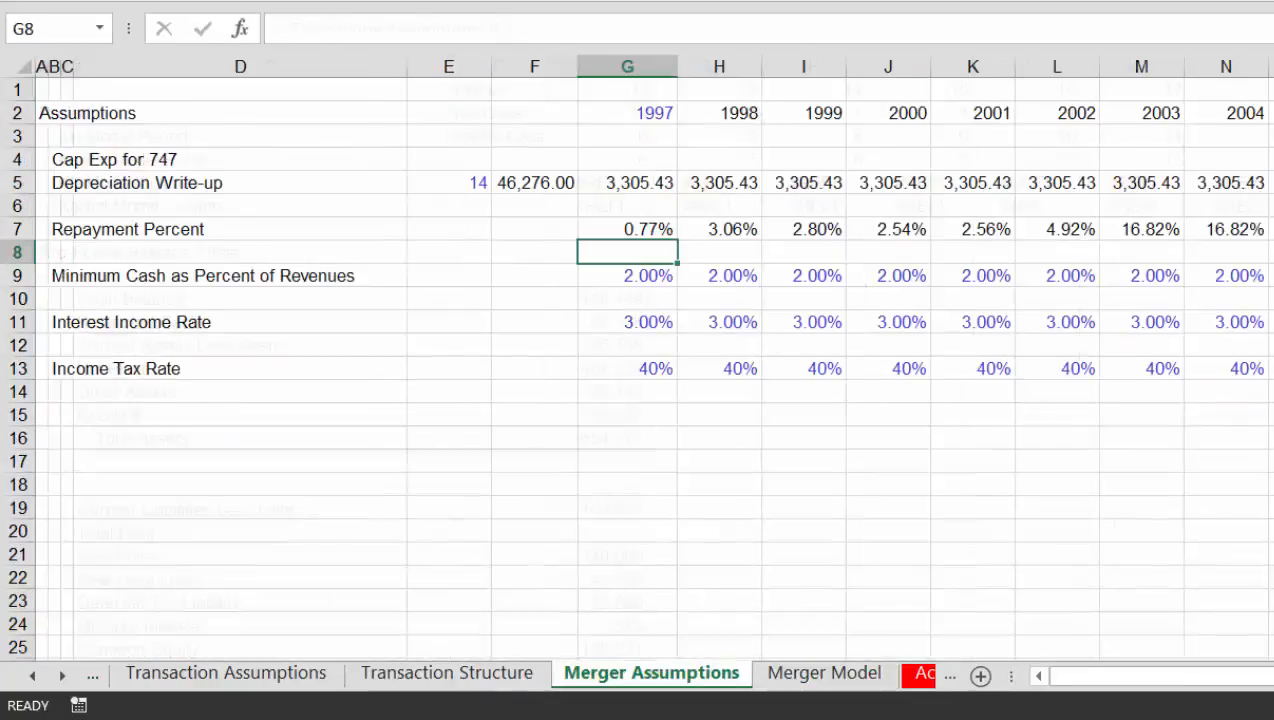
key("ctrl+Page_Up")
key("Down")
key("Up")
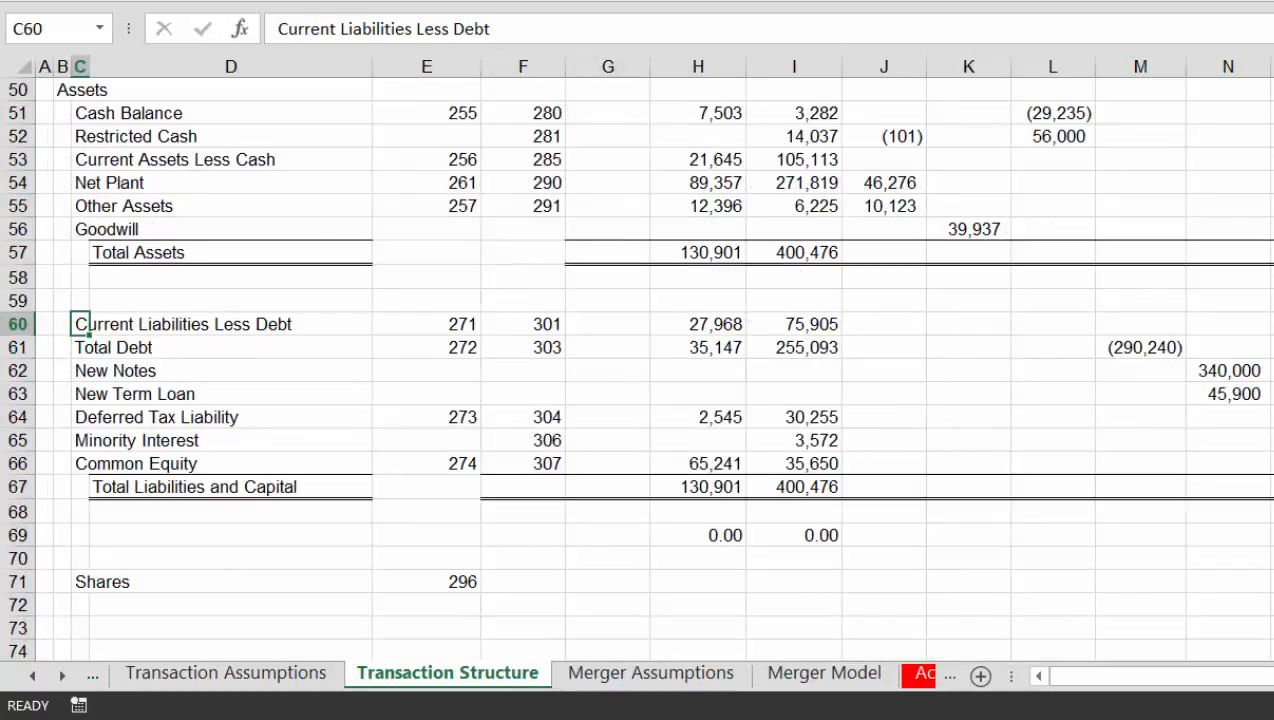
Review the goodwill calculation above the pro-forma balance sheet on the Transaction Structure sheet
key("Up")
key("Up")
key("Up")
key("Up")
key("Up")
key("Up")
key("Up")
key("Up")
key("Up")
key("Up")
key("Up")
key("Up")
key("Up")
key("Up")
key("Up")
key("Up")
key("Up")
key("Up")
key("Up")
key("Up")
key("Up")
key("Up")
key("Up")
key("Up")
key("Up")
key("Up")
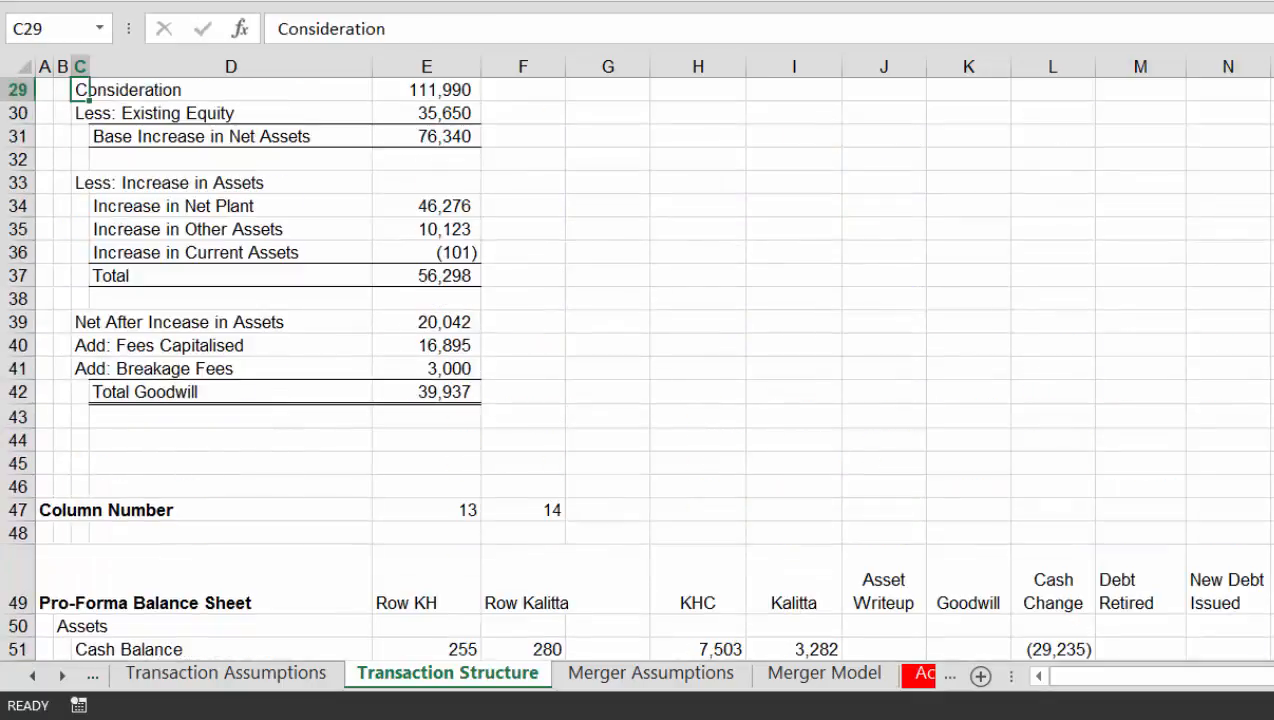
Examine the model period and model column formulas in the heading rows of the Merger Model sheet
key("ctrl+Page_Down")
key("ctrl+Page_Down")
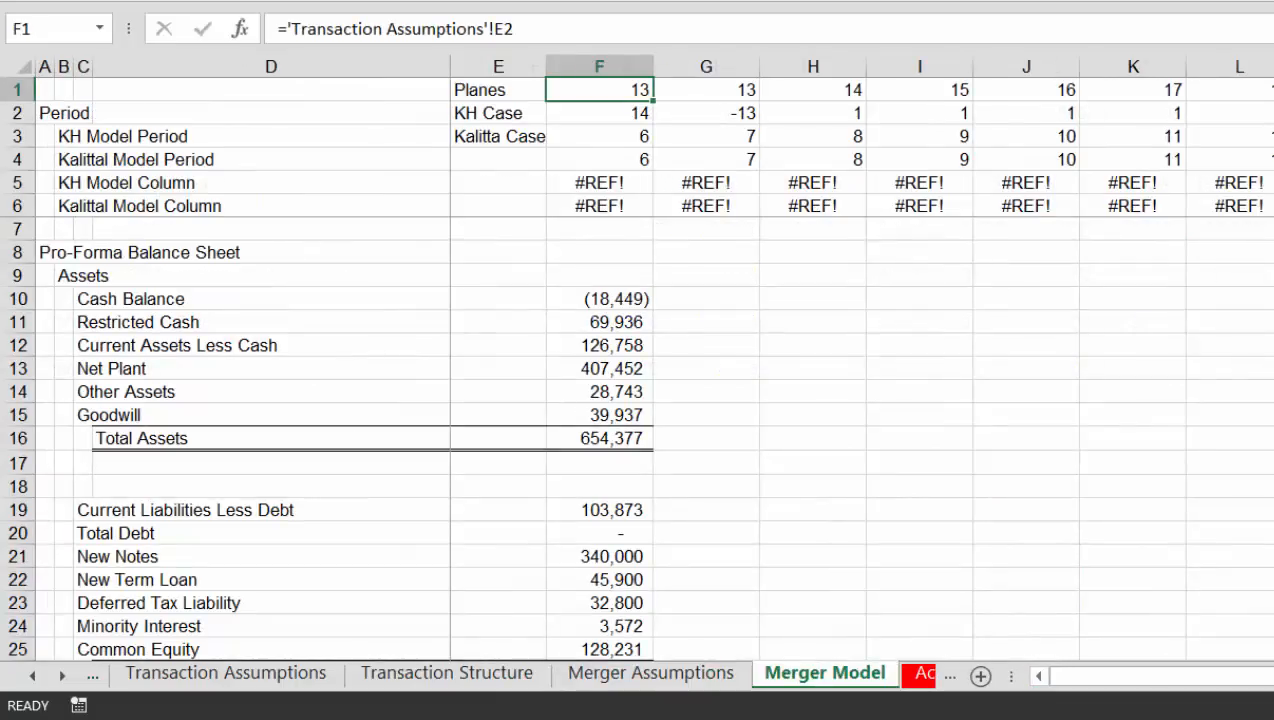
key("Down")
key("Down")
key("Down")
key("Up")
key("Right")
key("Right")
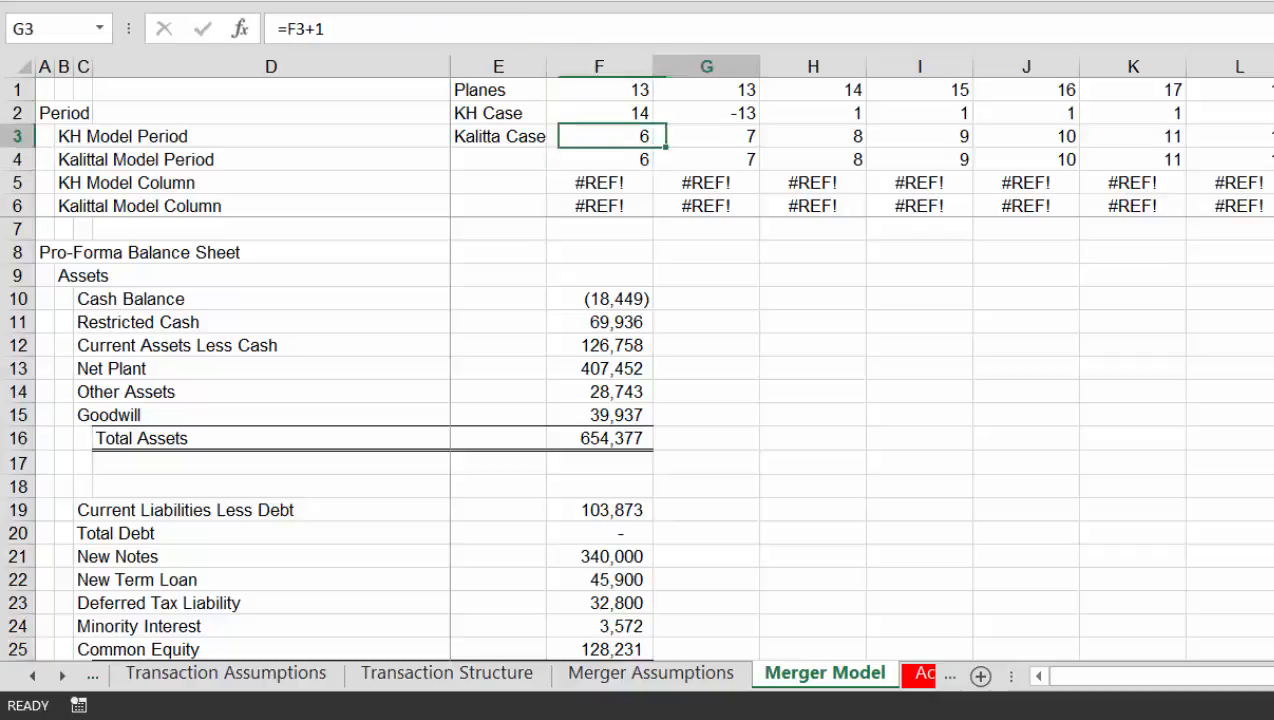
key("Down")
key("Left")
key("Left")
key("Down")
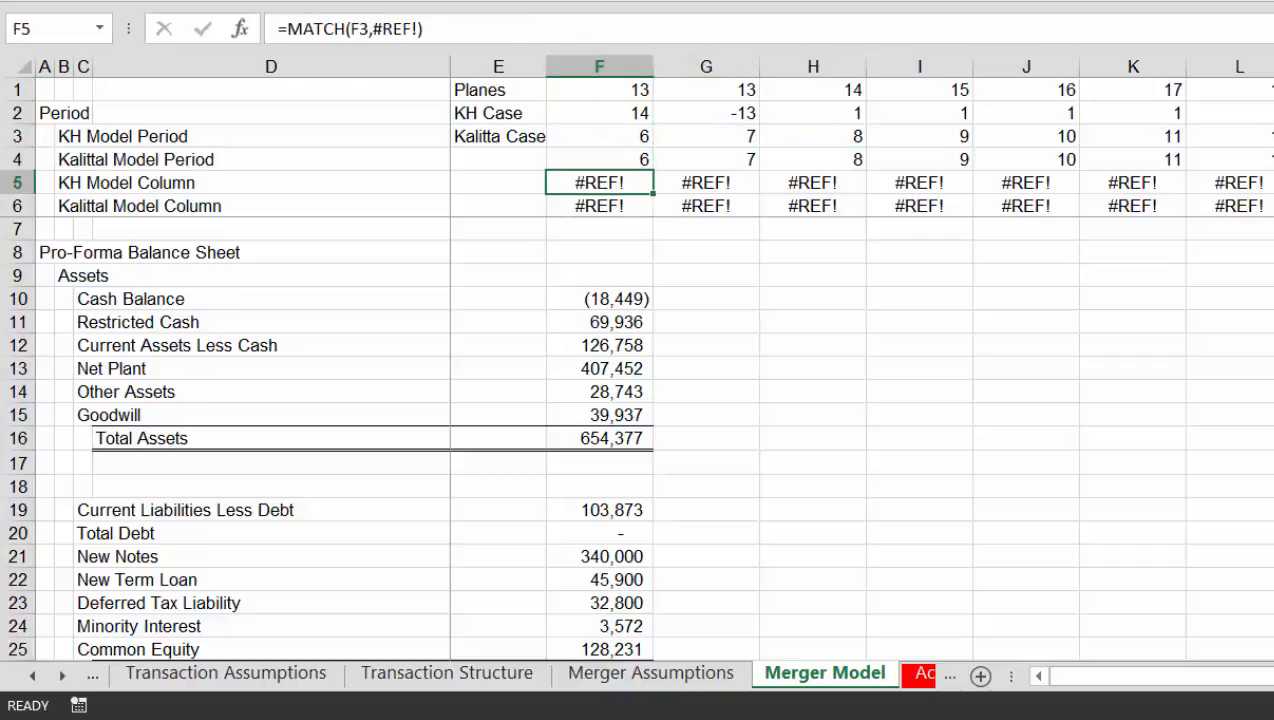
key("Up")
key("Up")
key("Up")
key("Up")
key("Down")
key("Down")
key("Down")
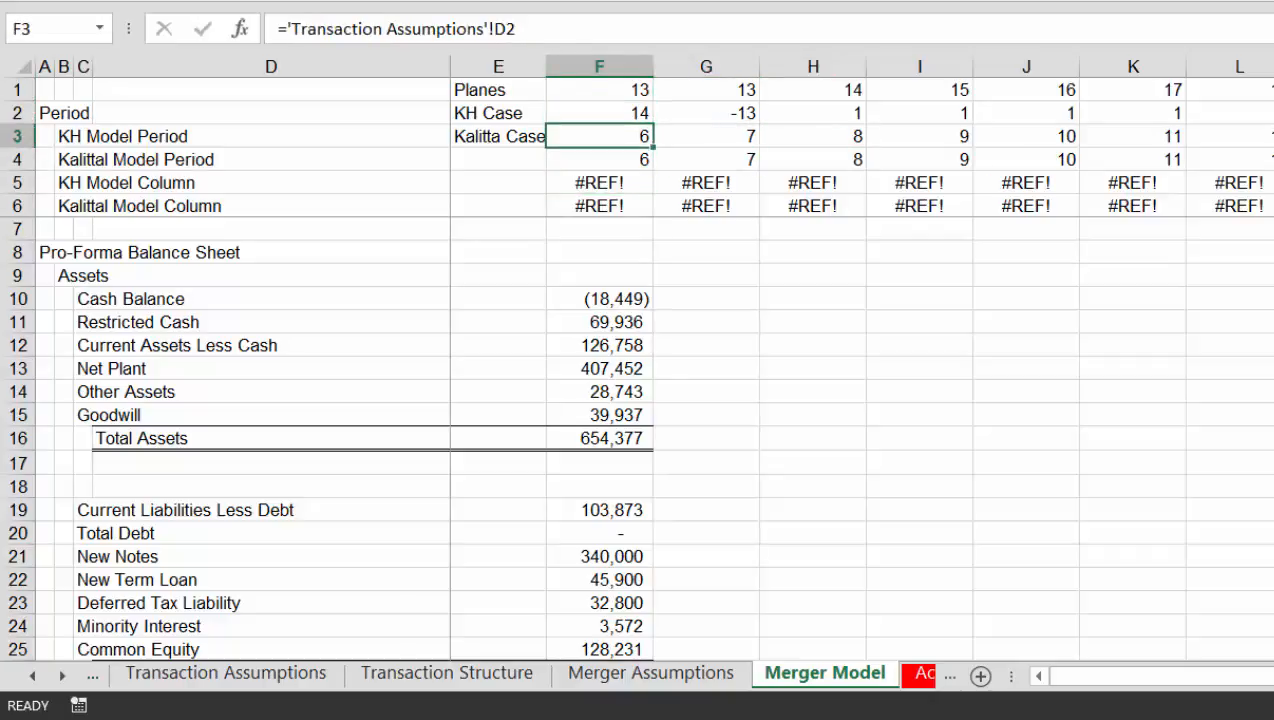
Clear the Planes and KH Case values across all period columns in rows 1 and 2, starting at F1
key("Up")
key("Up")
key("Up")
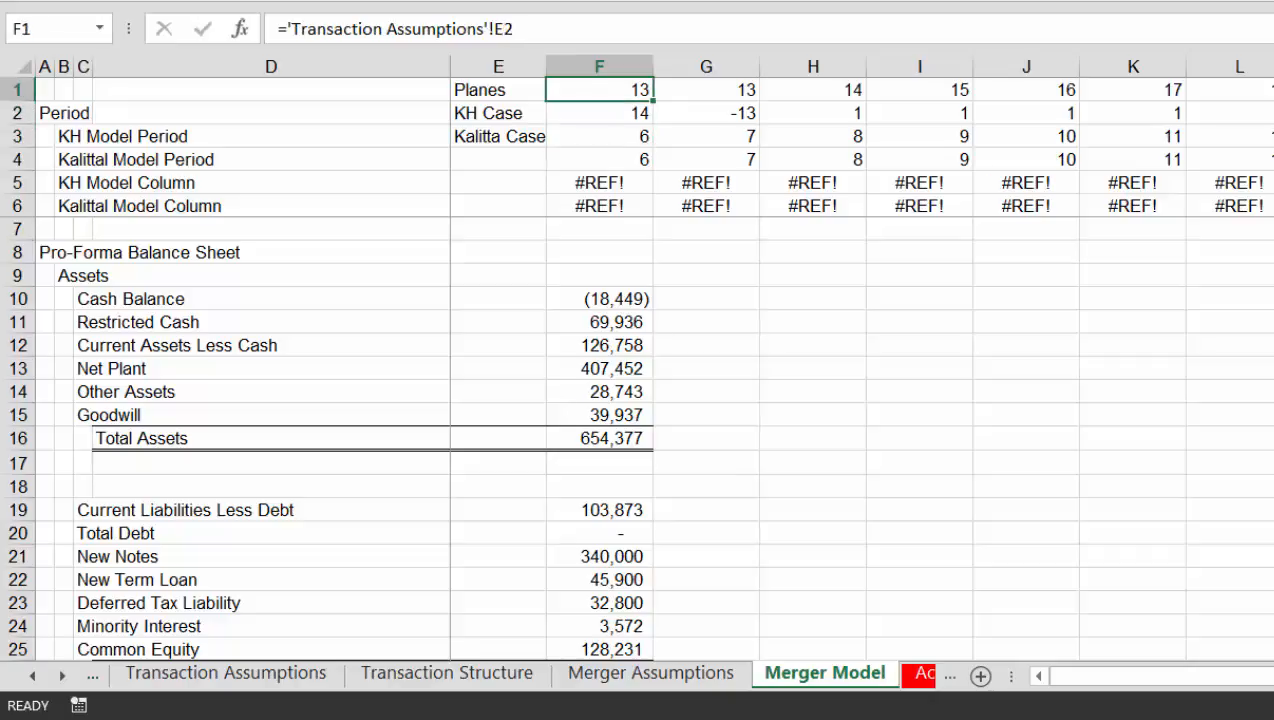
key("shift+Down")
key("ctrl+shift+Right")
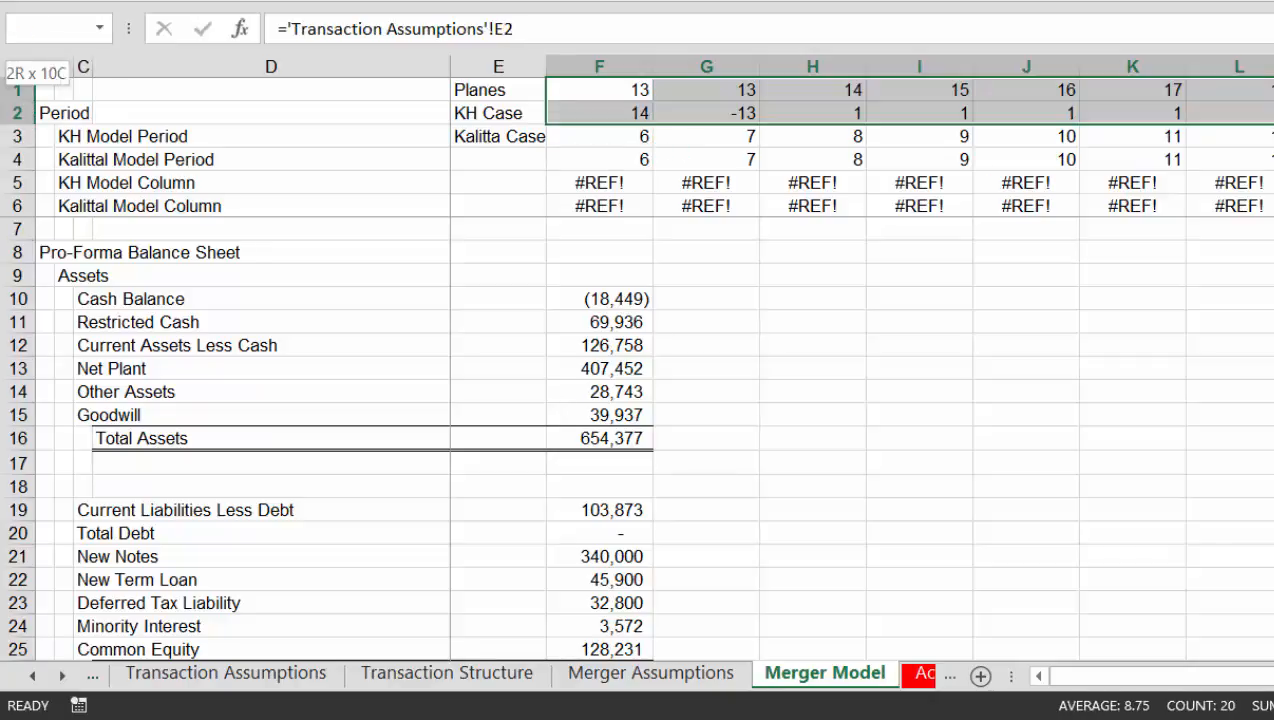
Enter =MATCH(F3,'Acquiror Model'!1:1) in F5 as the KH Model Column formula
key("Down")
key("Down")
key("Down")
key("Down")
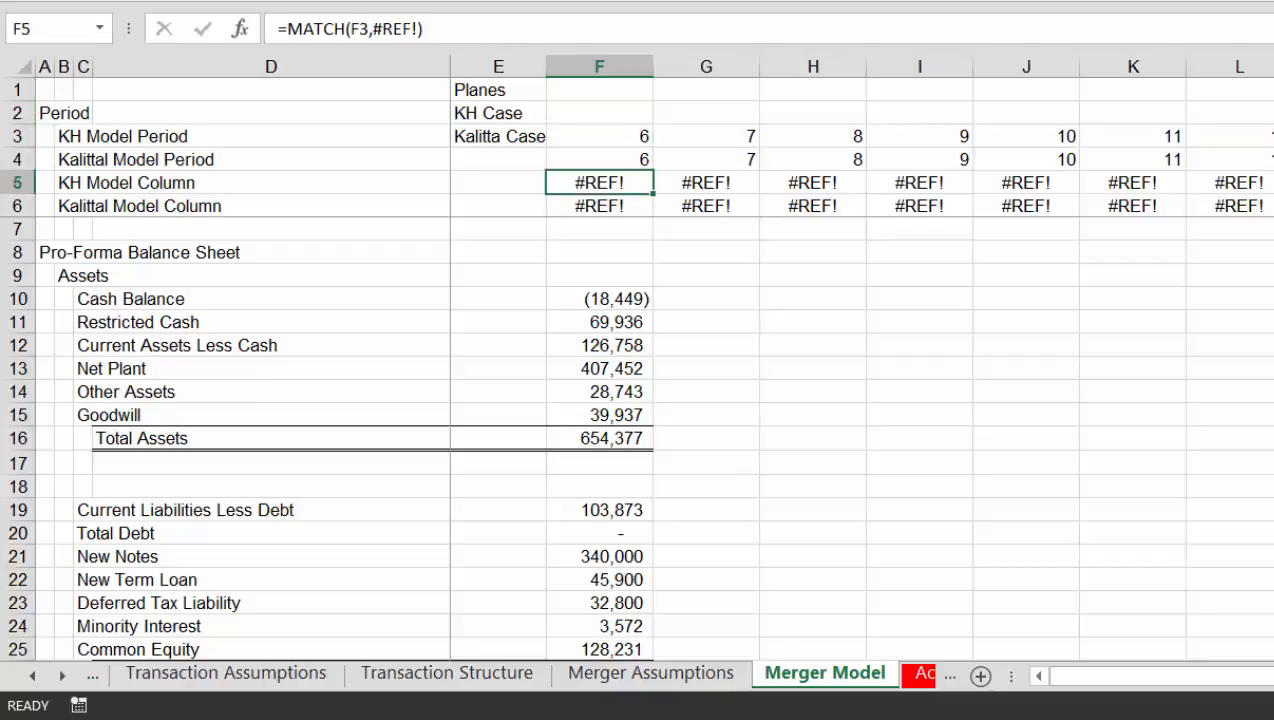
type("=")
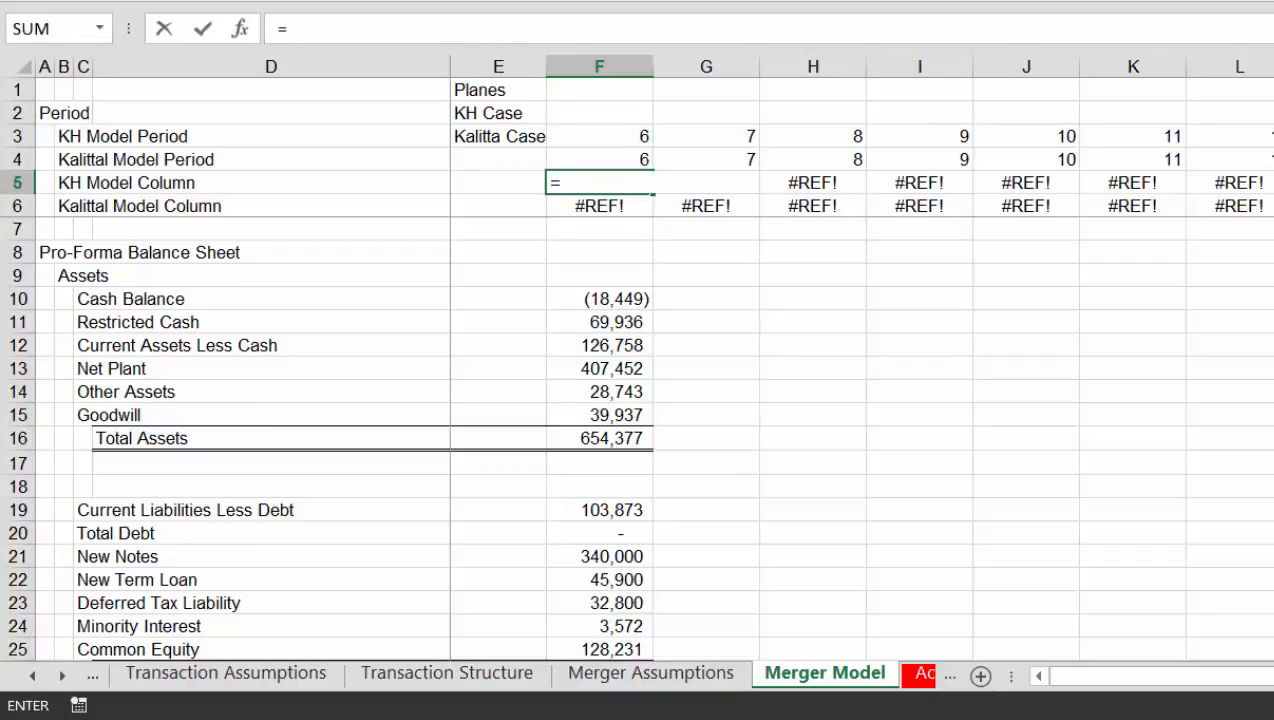
type("m")
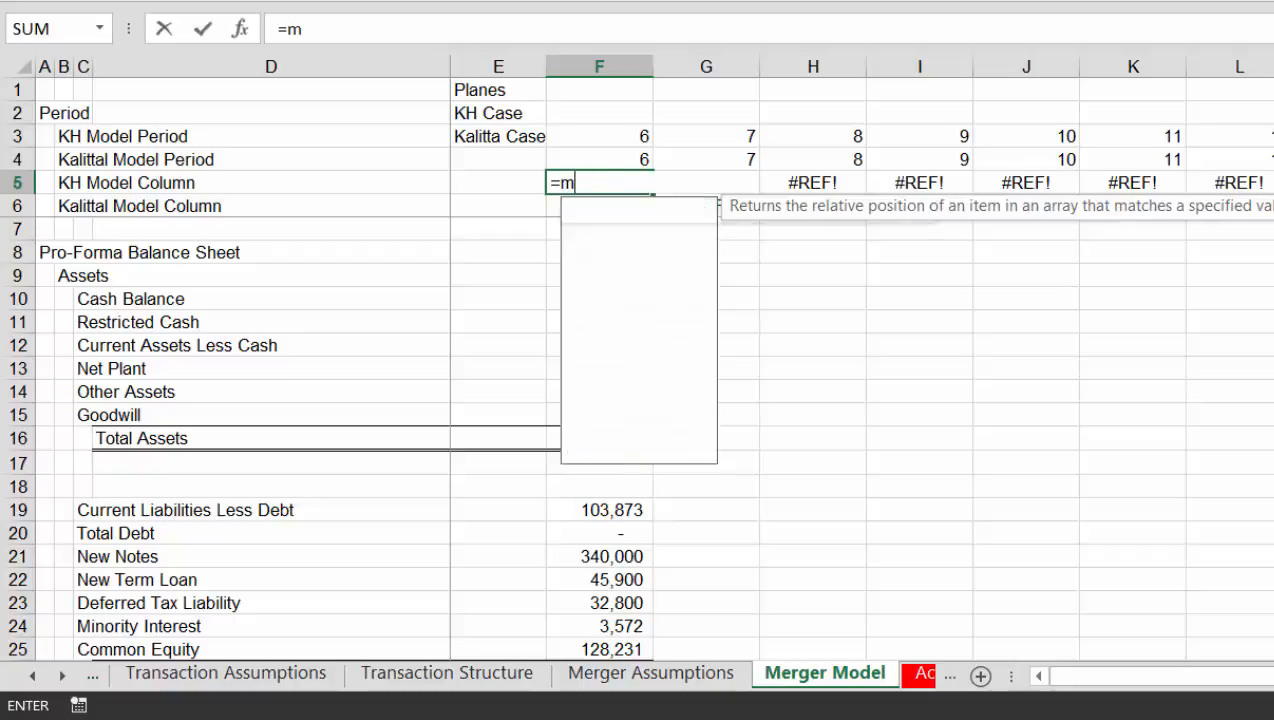
key("Tab")
key("Up")
key("Up")
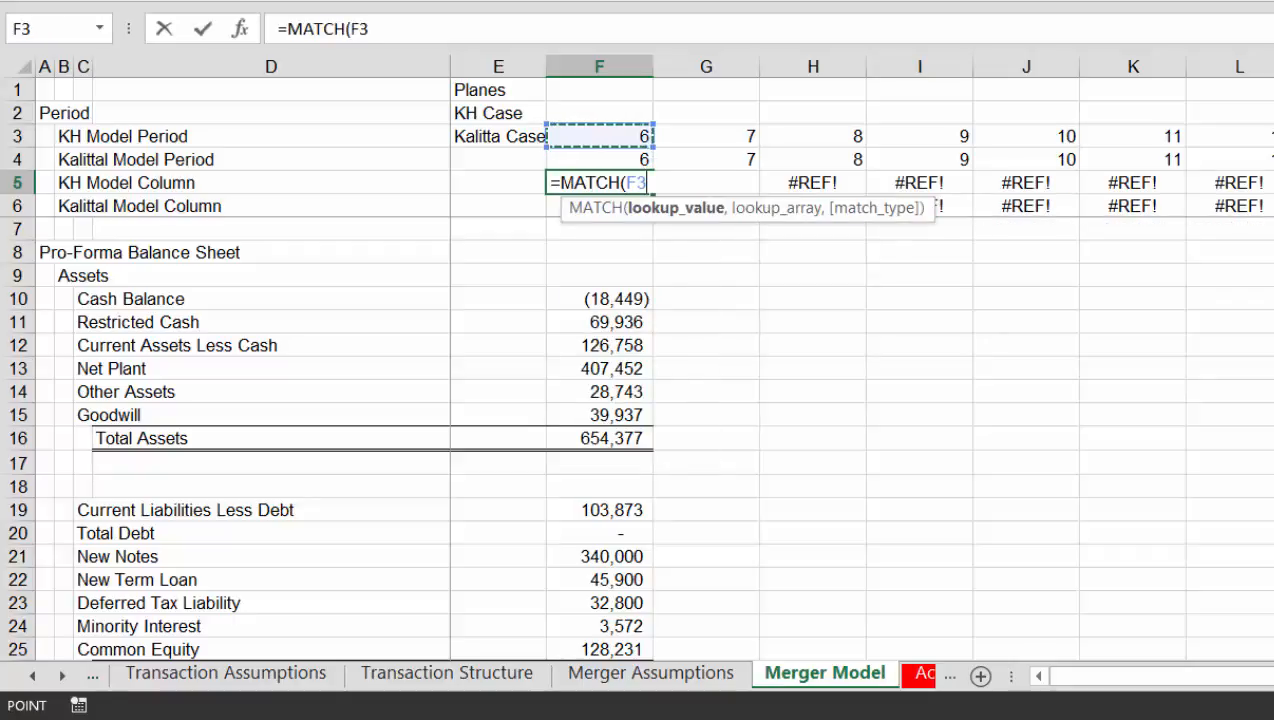
type(",")
key("ctrl+Page_Down")
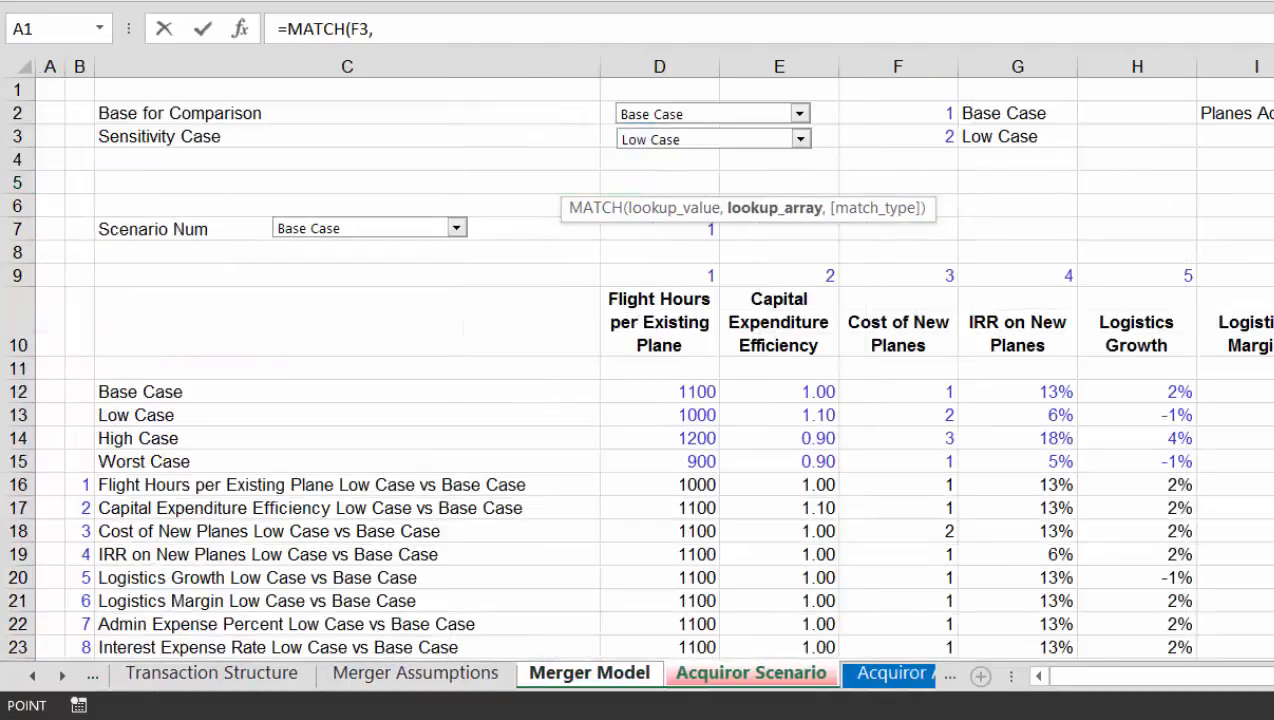
key("ctrl+Page_Down")
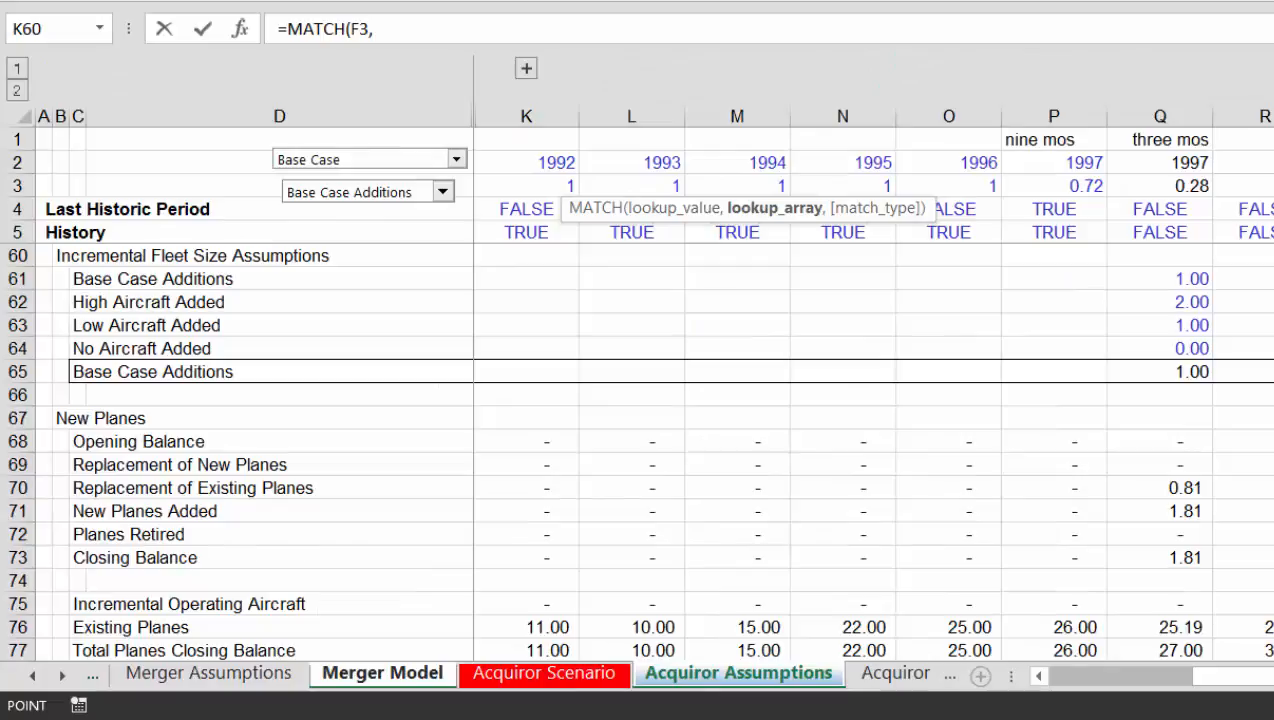
key("ctrl+Page_Down")
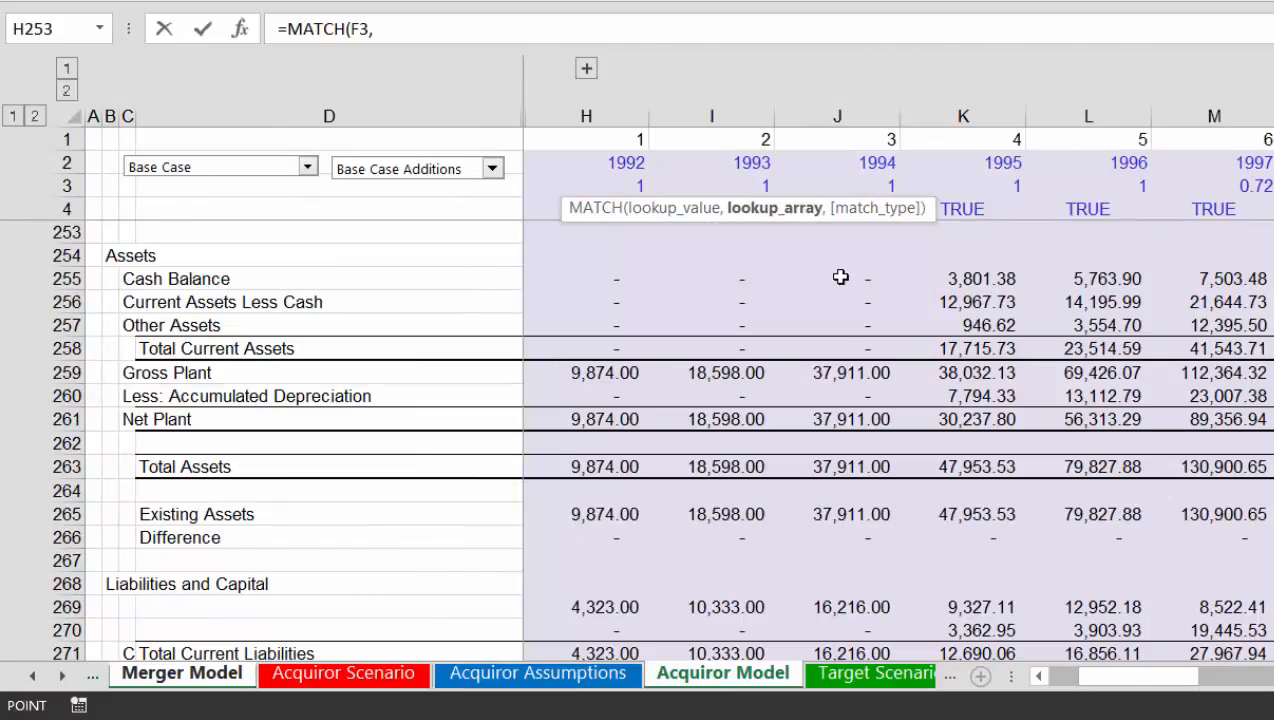
left_click(65, 139)
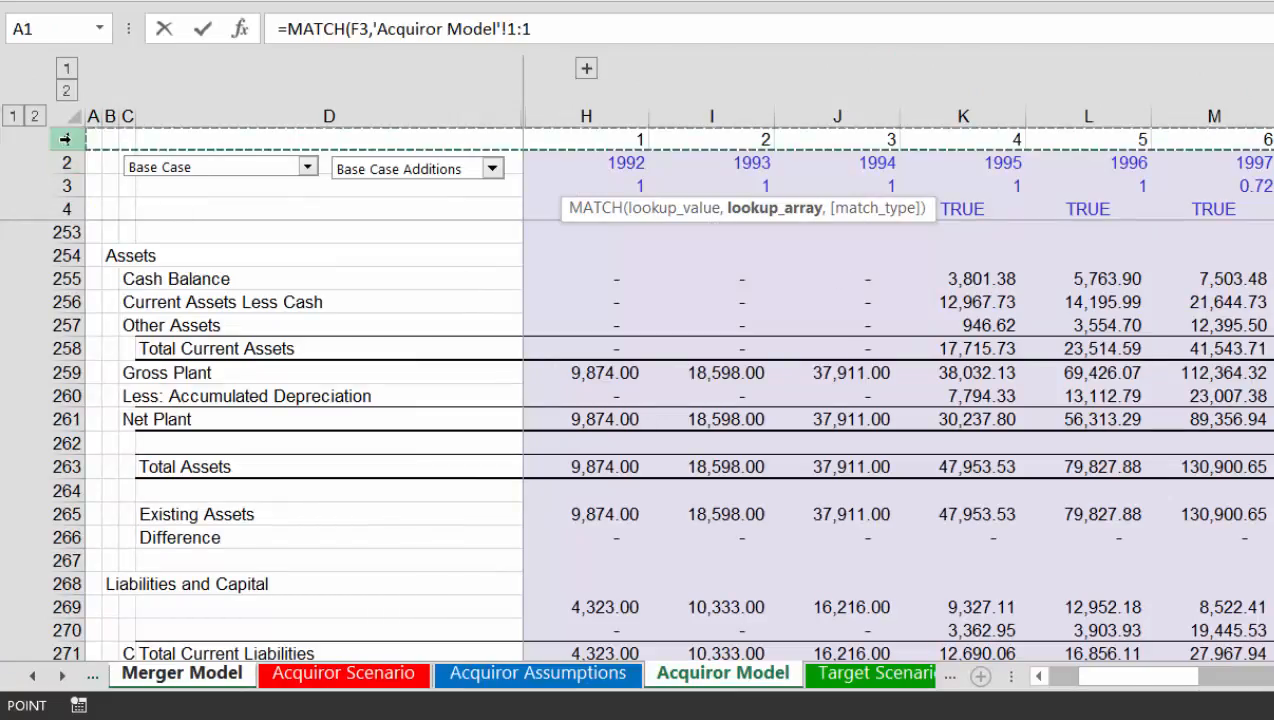
key("Return")
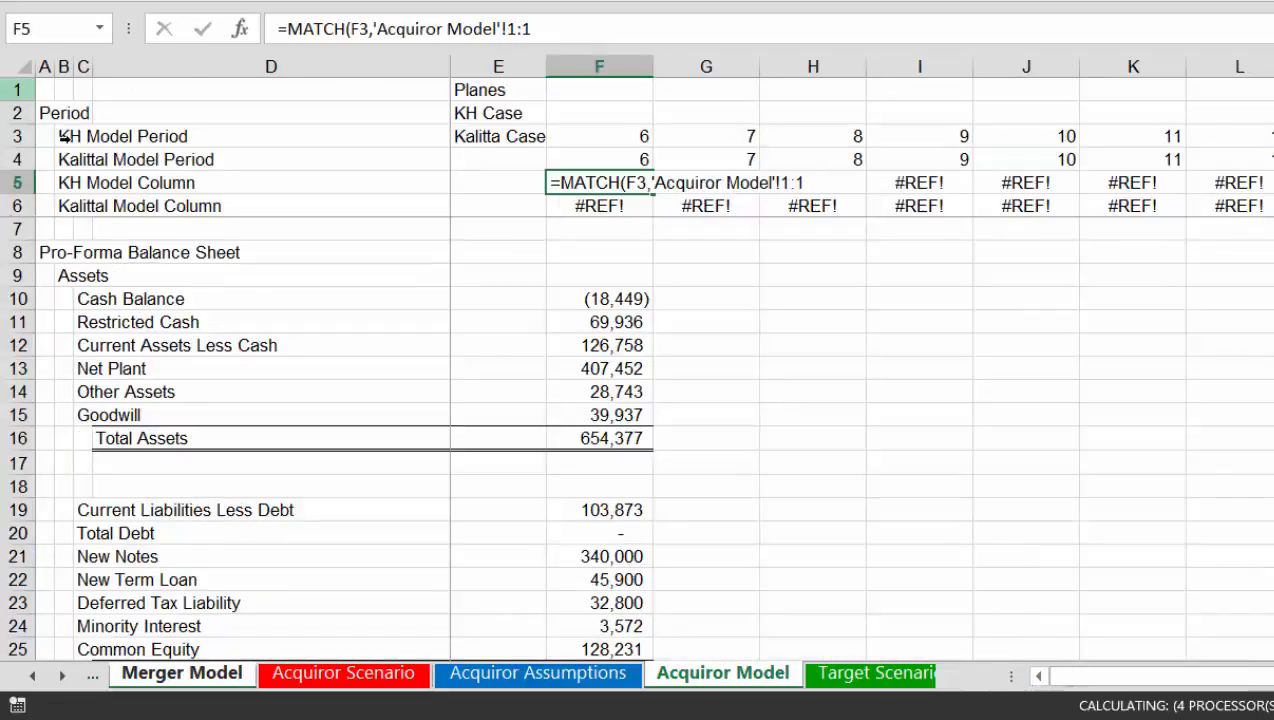
Enter =MATCH(F4,'Target Model'!1:1) in F6 as the Kalitta Model Column formula
type("=m")
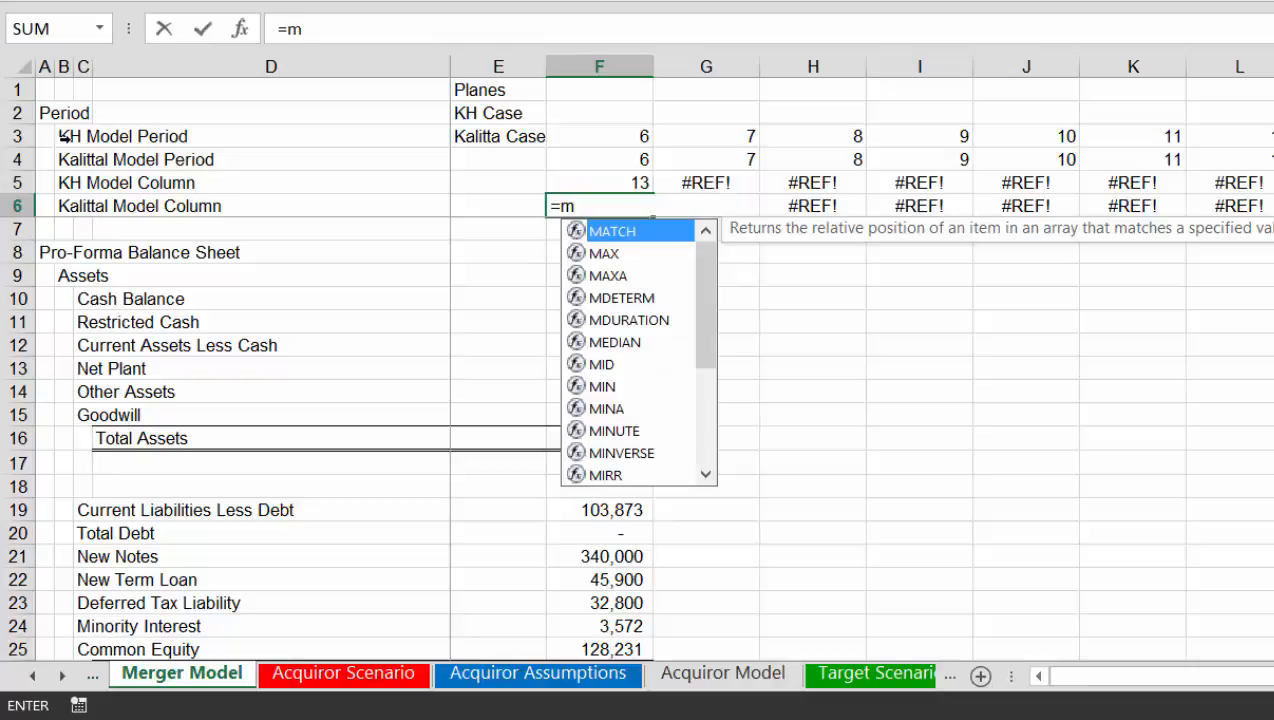
key("Tab")
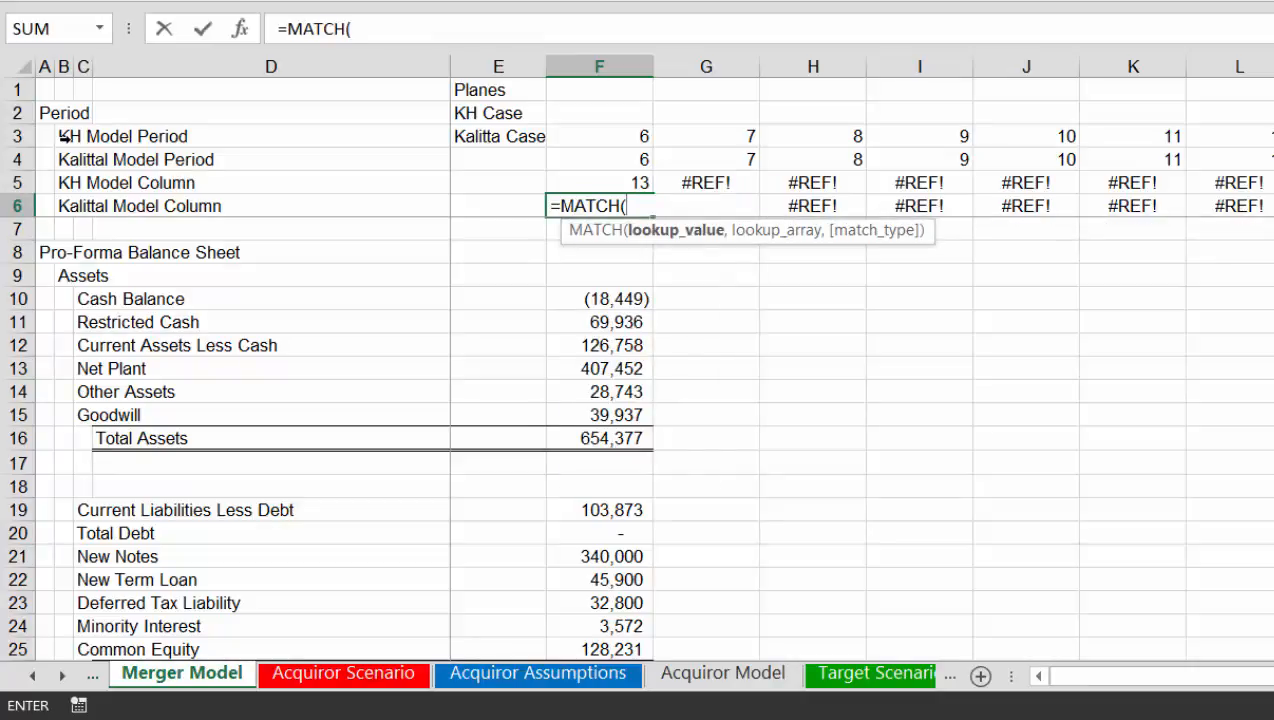
key("Up")
key("Up")
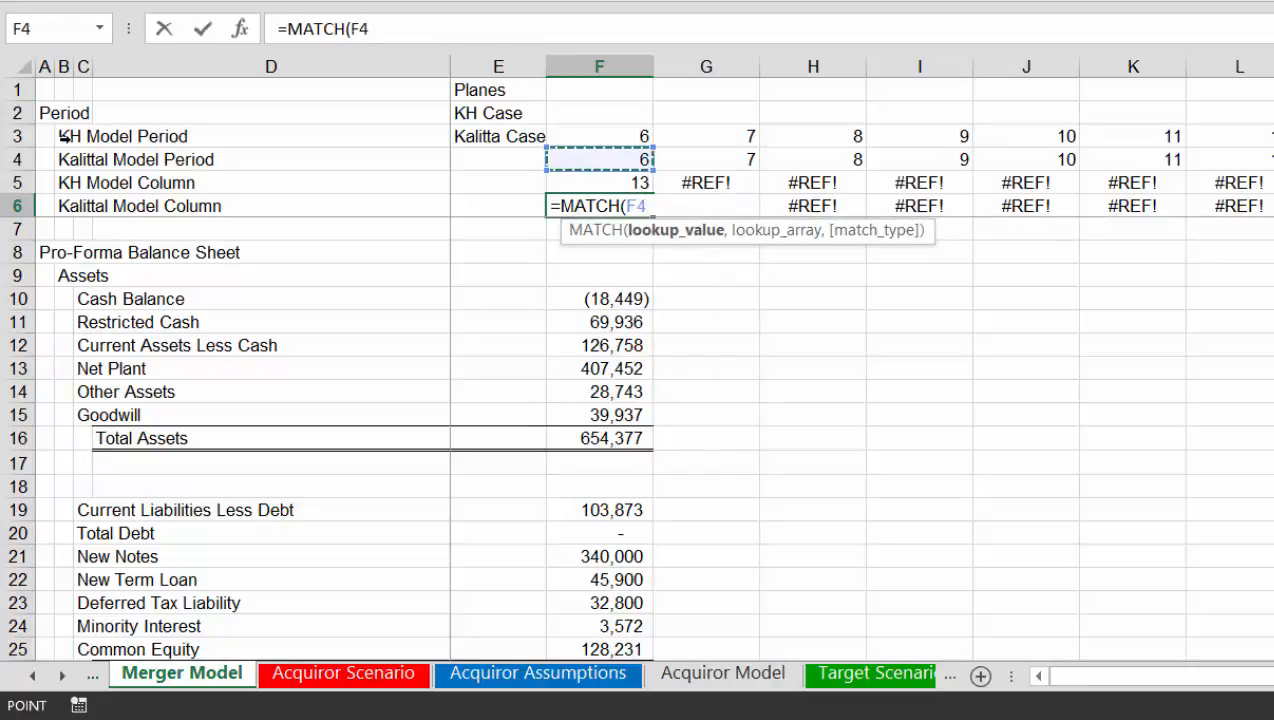
type(",")
key("ctrl+Page_Down")
key("ctrl+Page_Down")
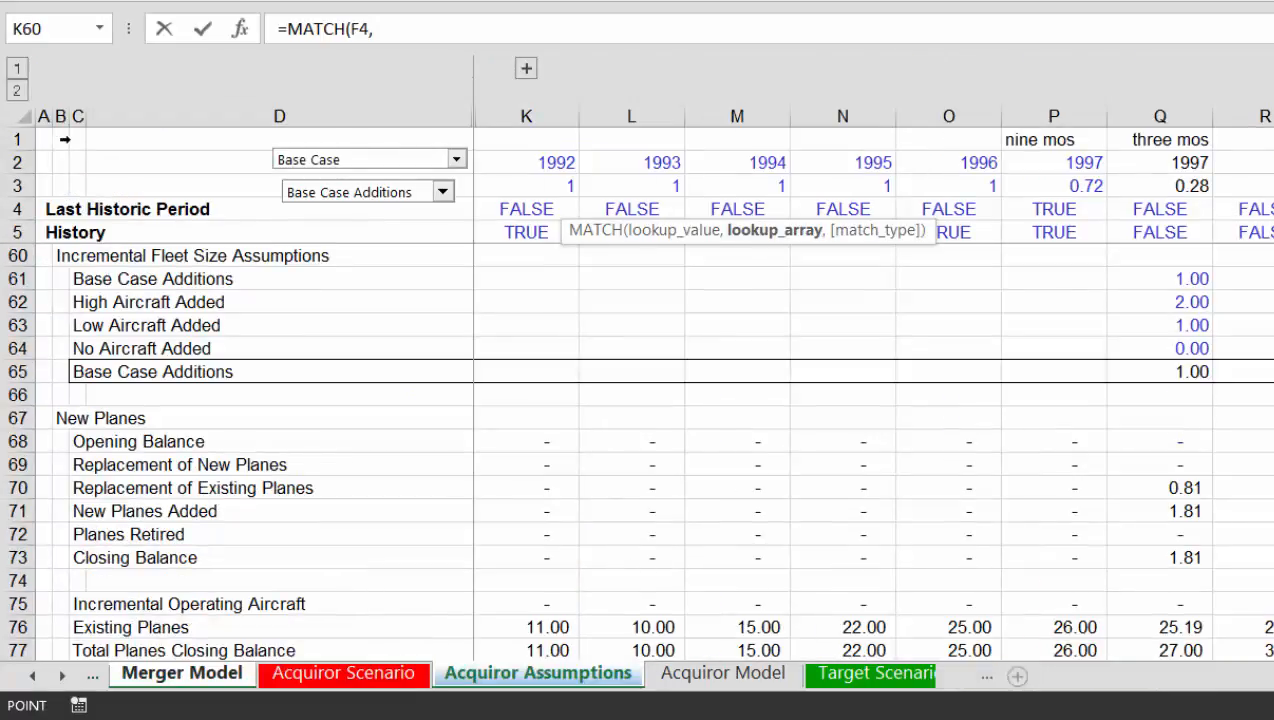
key("ctrl+Page_Down")
key("ctrl+Page_Down")
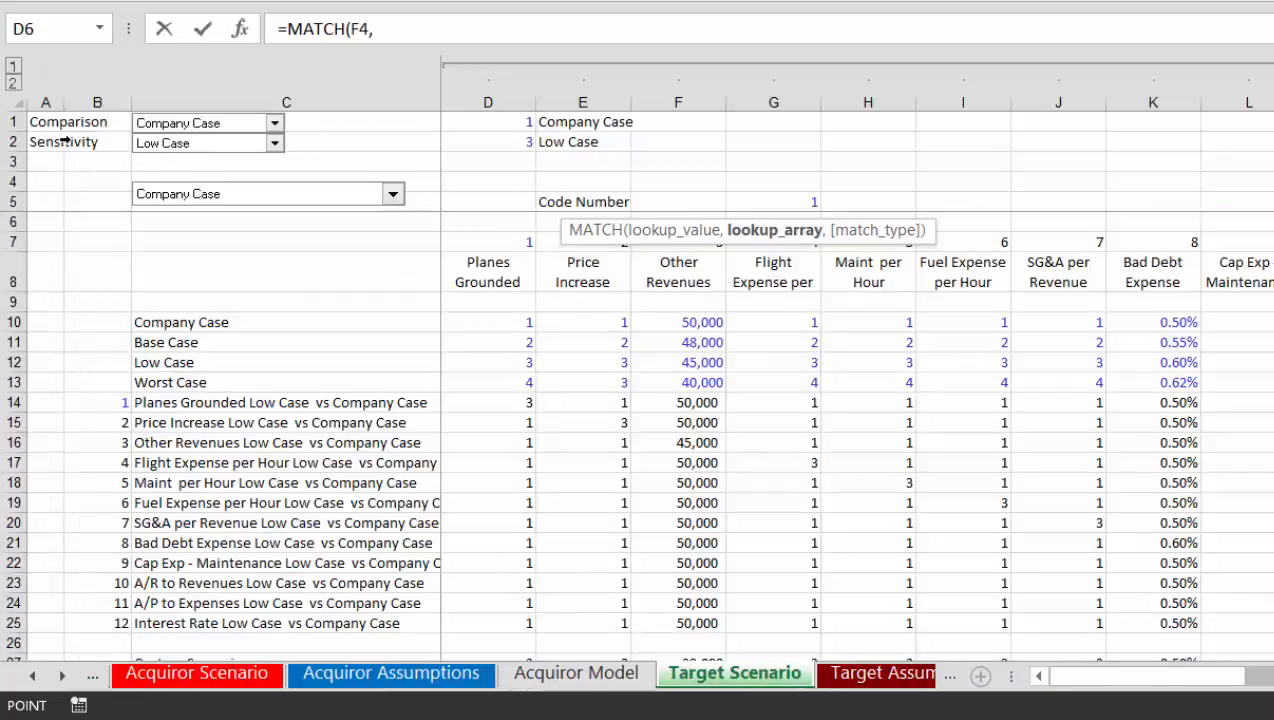
key("ctrl+Page_Down")
key("ctrl+Page_Down")
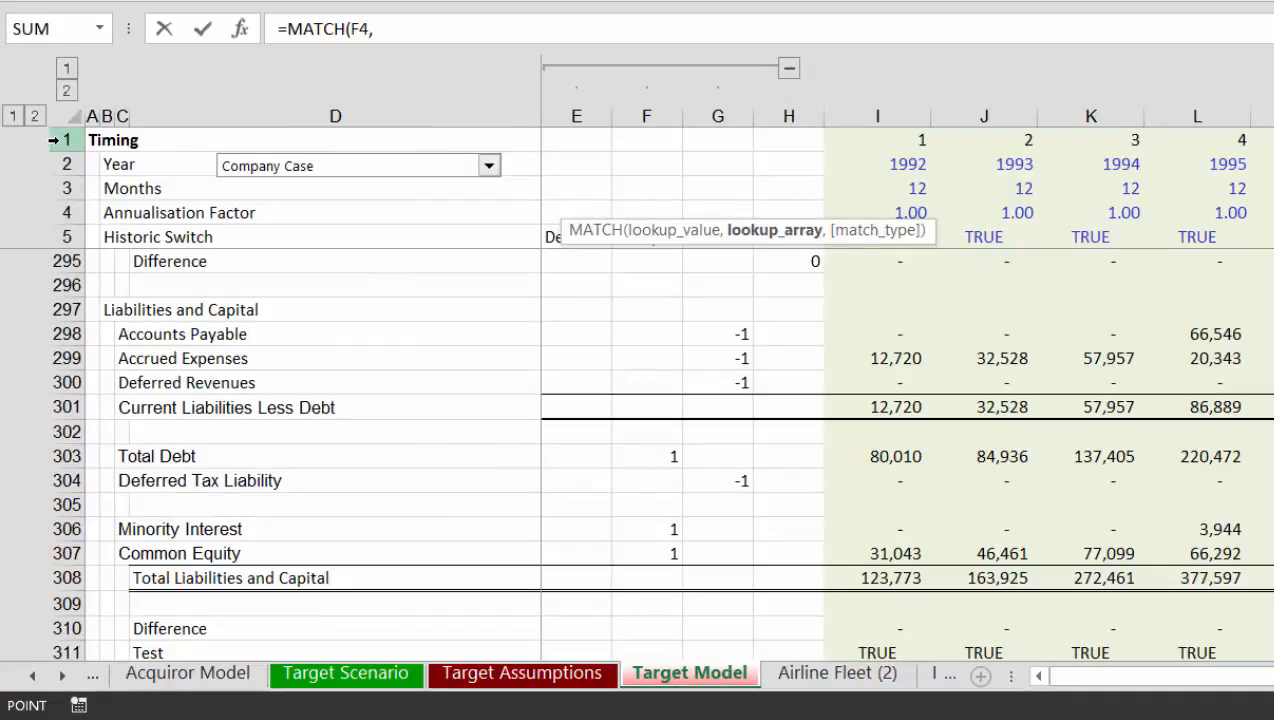
left_click(55, 140)
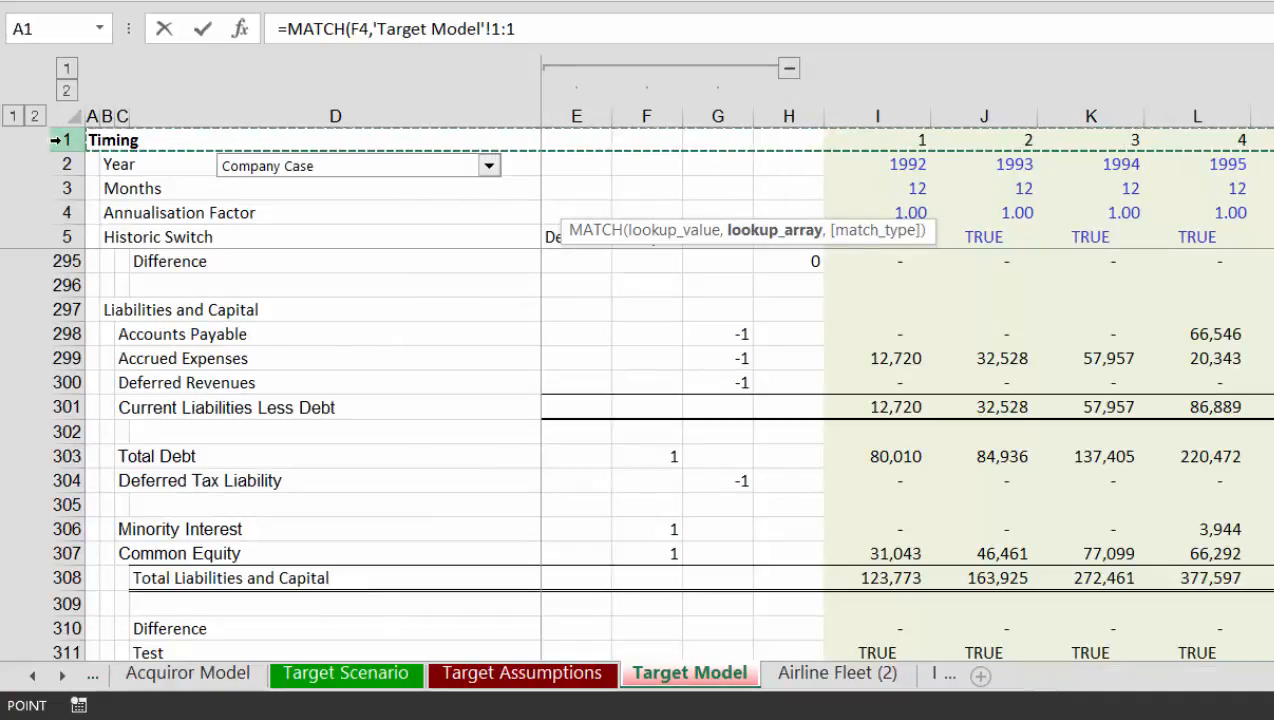
key("Return")
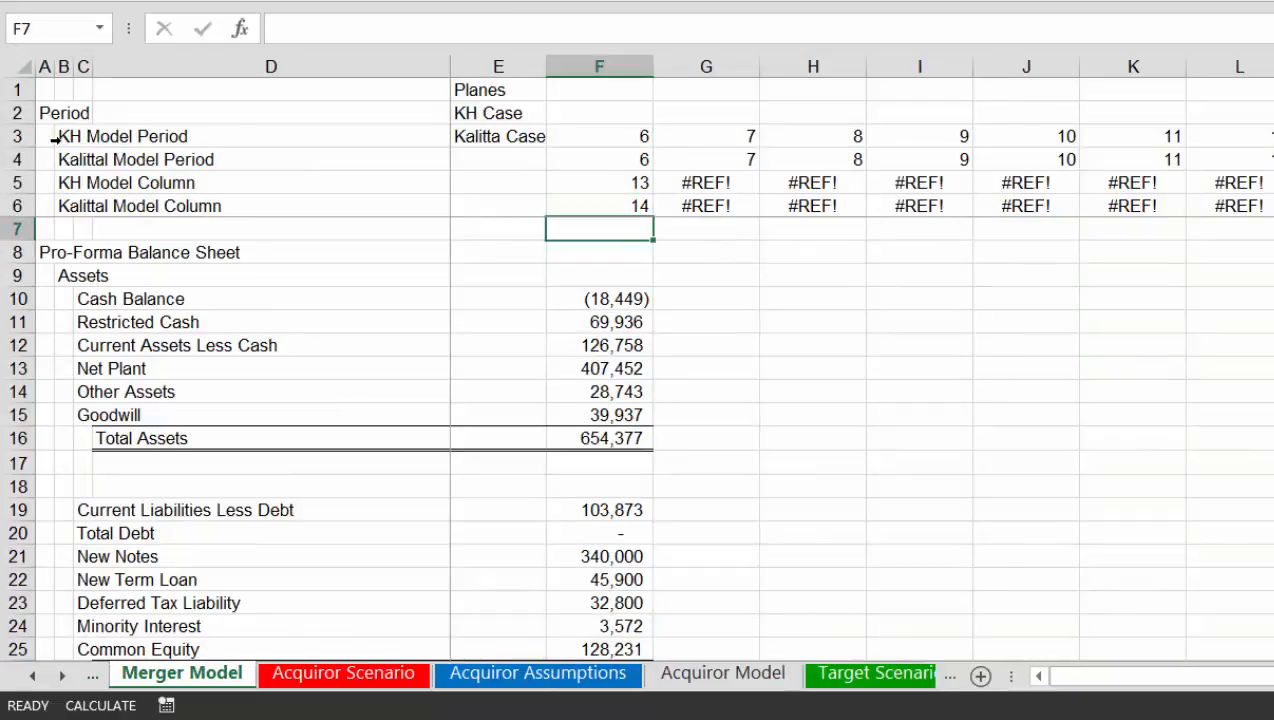
Copy the MATCH formulas in F5:F6 across the remaining period columns and recalculate the workbook
key("Up")
key("Up")
key("shift+Down")
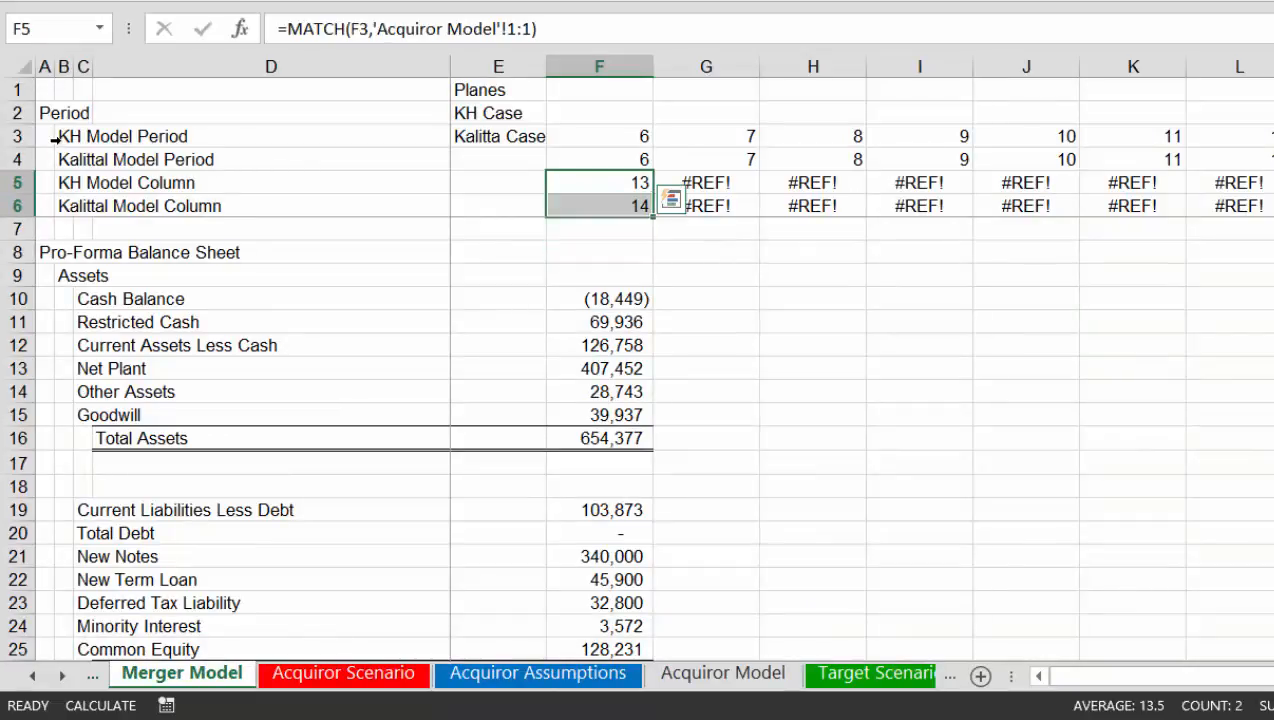
key("F9")
Examine the Pro-Forma Balance Sheet and Operations Analysis rows down column F for the lines that need rebuilt formulas
key("Down")
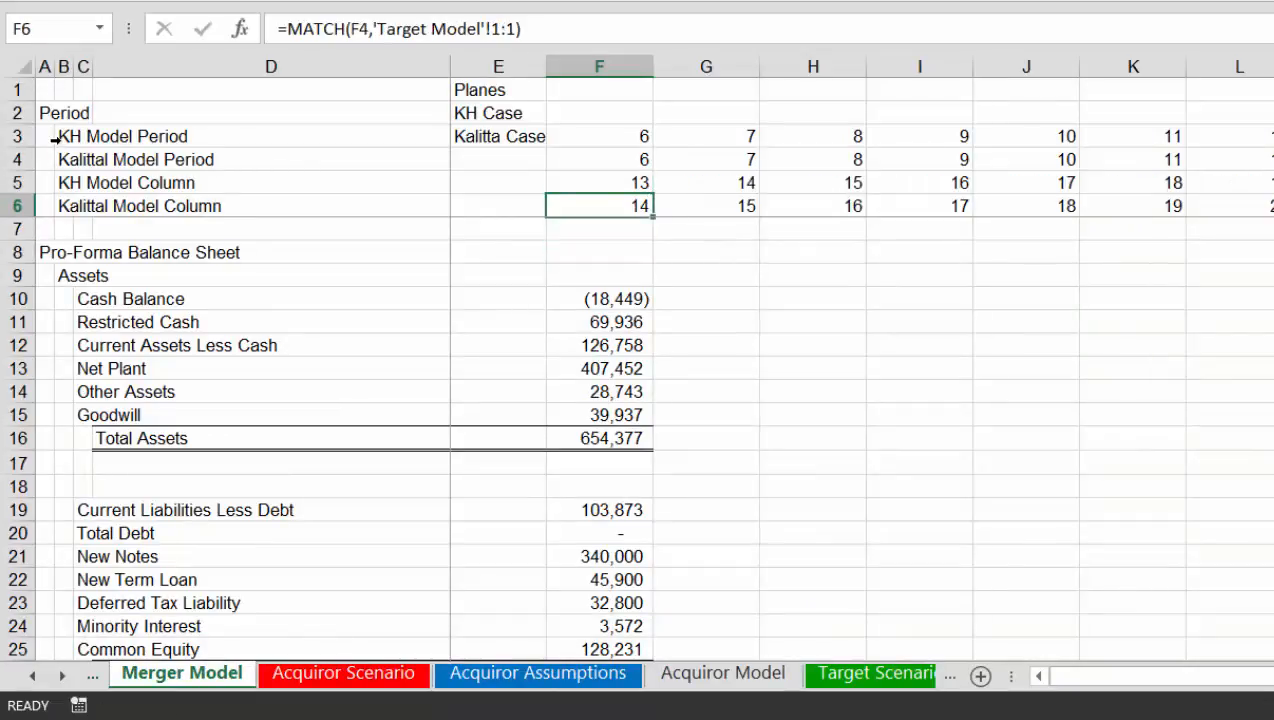
key("Down")
key("Down")
key("Down")
key("Down")
key("Down")
key("Down")
key("Down")
key("Down")
key("Down")
key("Down")
key("Down")
key("Down")
key("Down")
key("Down")
key("Down")
key("Down")
key("Down")
key("Down")
key("Down")
key("Down")
key("Down")
key("Down")
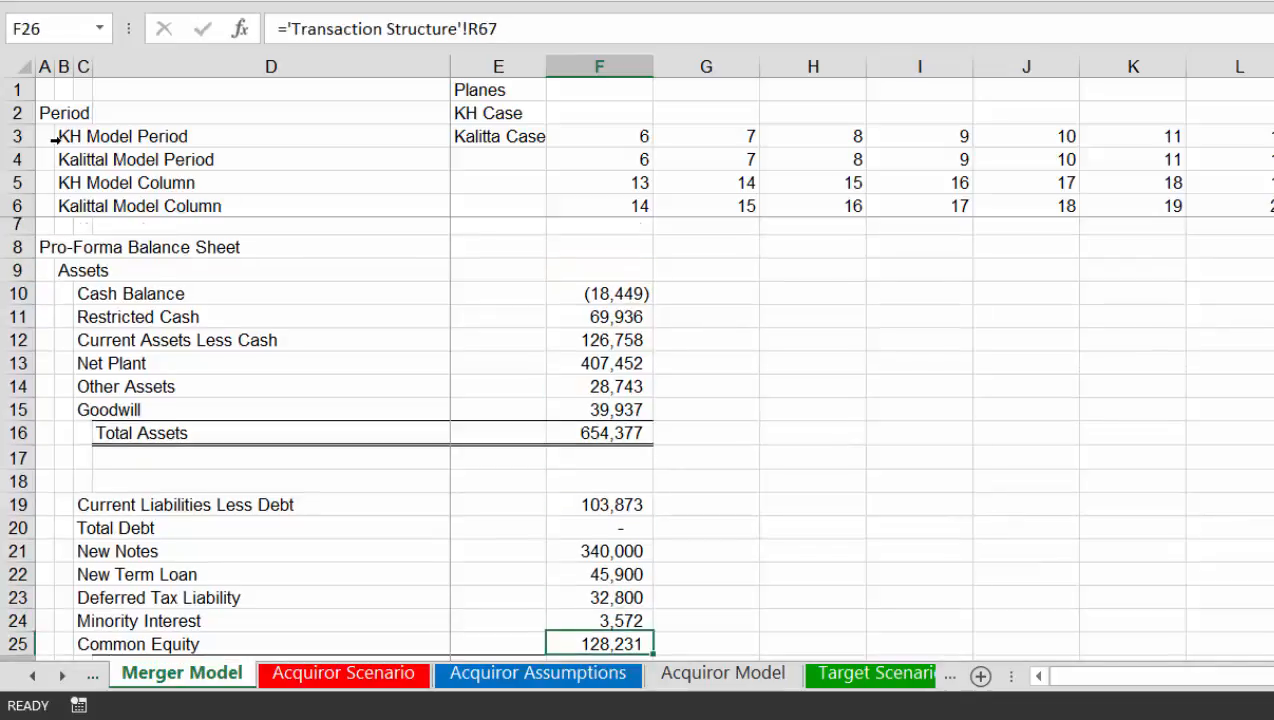
key("Down")
key("Down")
key("Down")
key("Down")
key("Down")
key("Down")
key("Down")
key("Up")
key("Up")
key("Up")
key("Up")
key("Up")
key("Up")
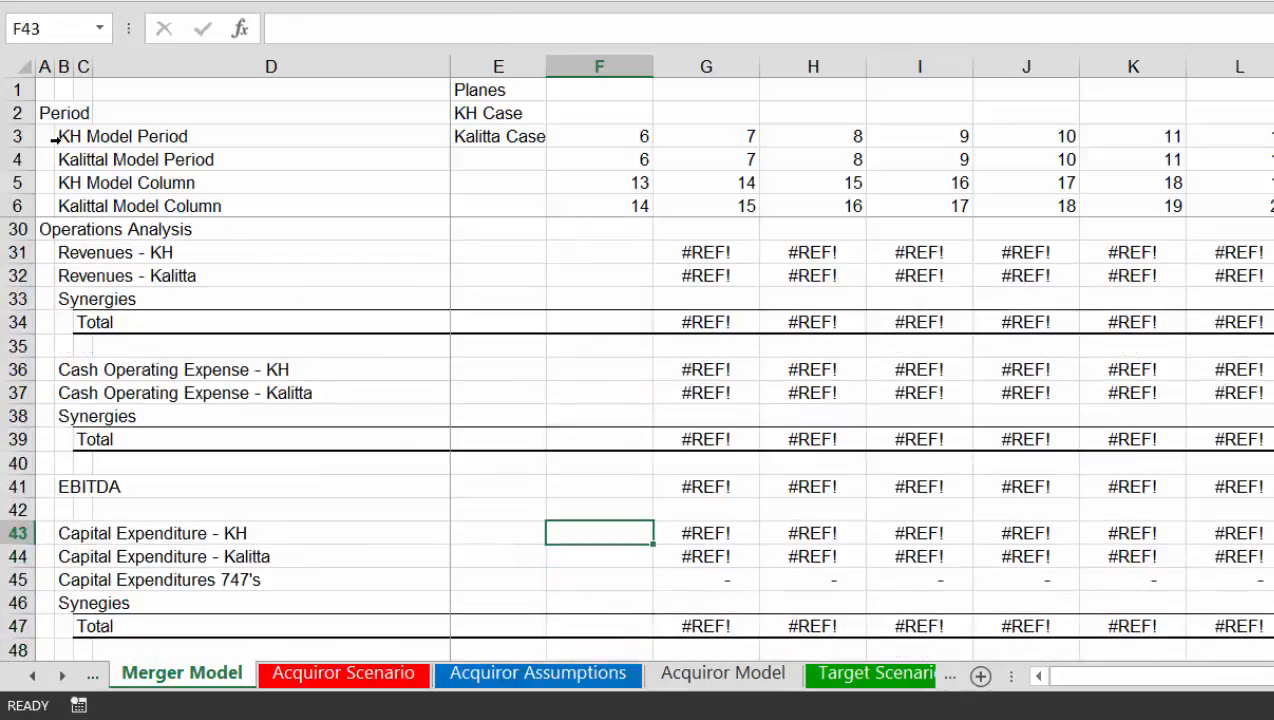
Begin an INDEX formula in G31 for Revenues - KH, using the total revenue row 202:202 of the Acquiror Model sheet as the array
key("Up")
key("Up")
key("Up")
key("Up")
key("Up")
key("Up")
key("Up")
key("Up")
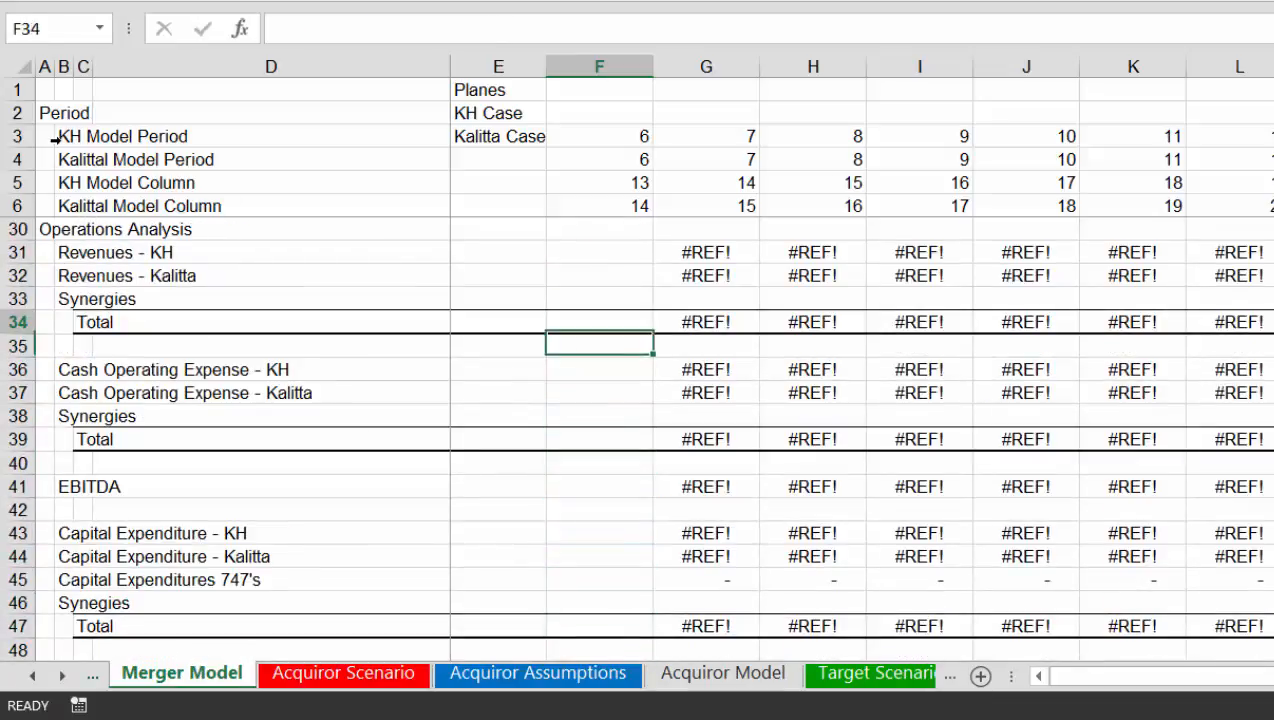
key("Up")
key("Up")
key("Right")
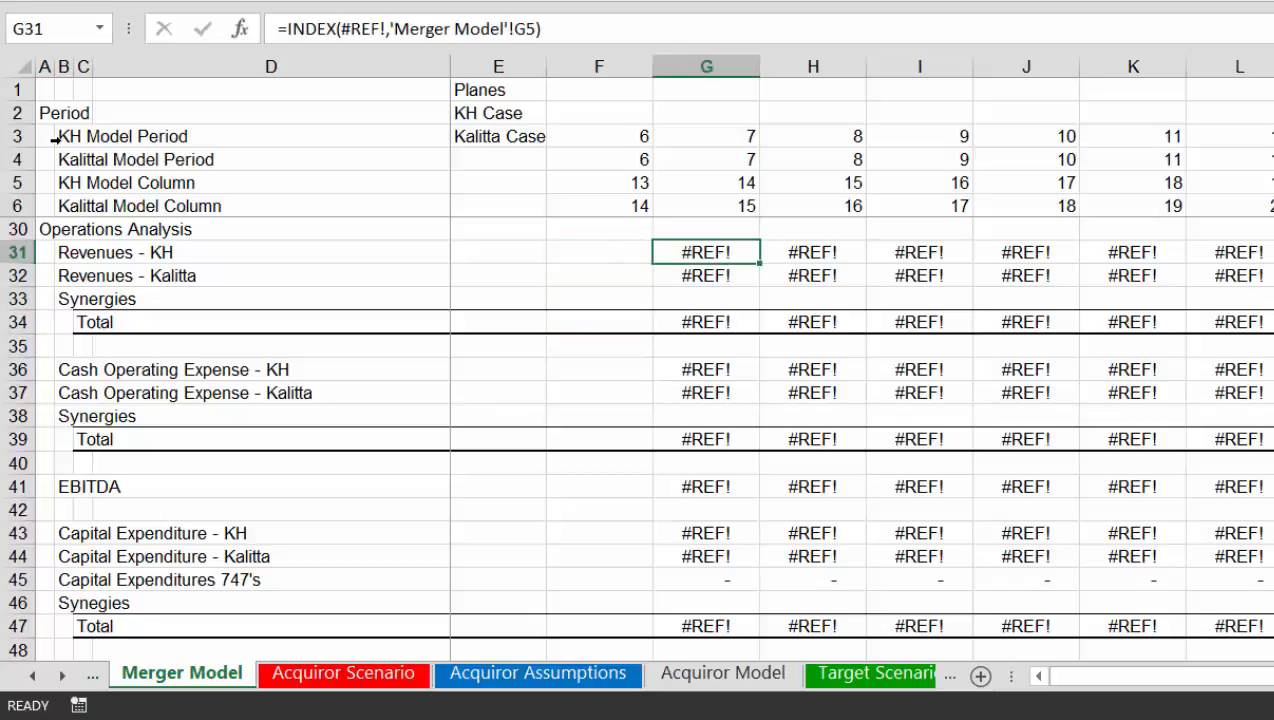
type("=")
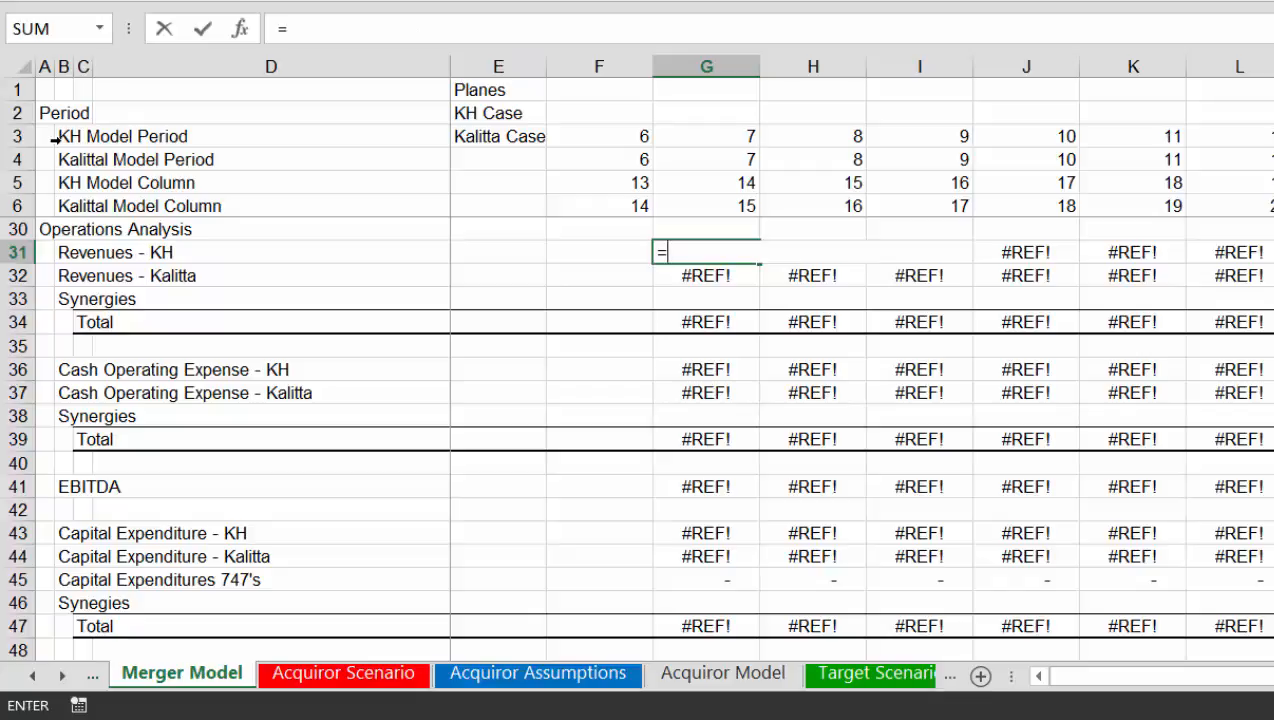
type("inde")
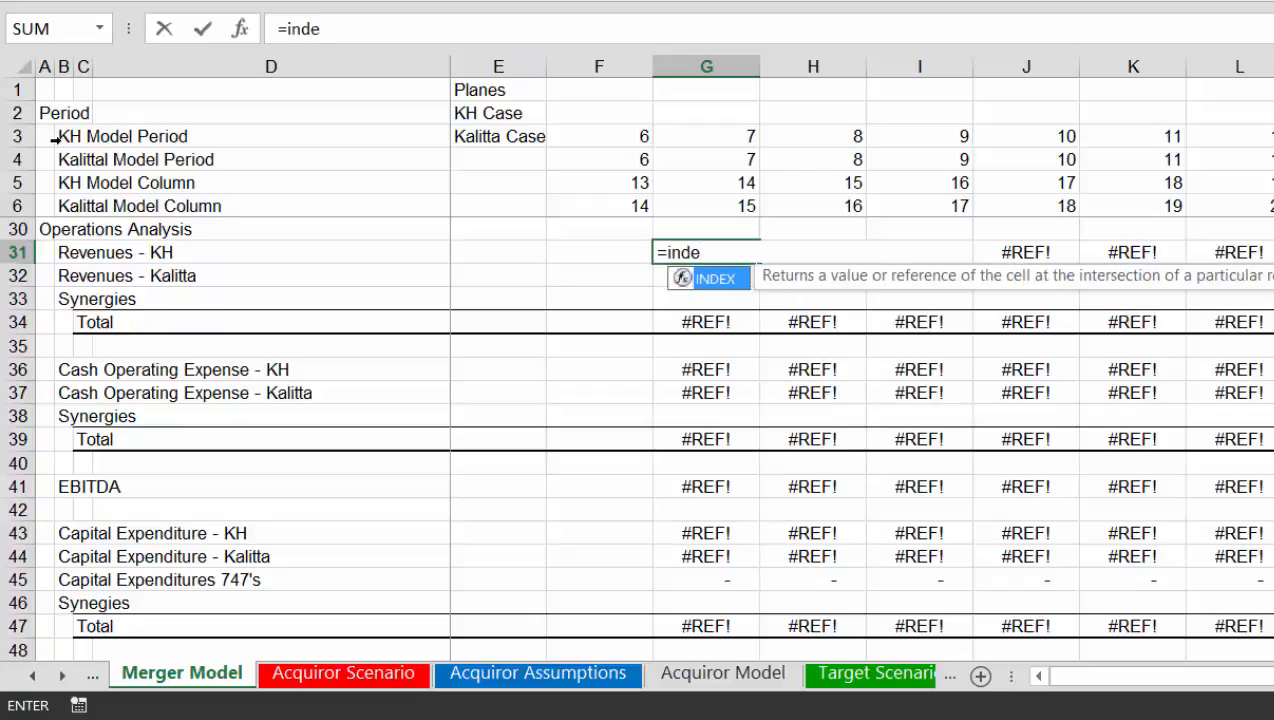
key("Tab")
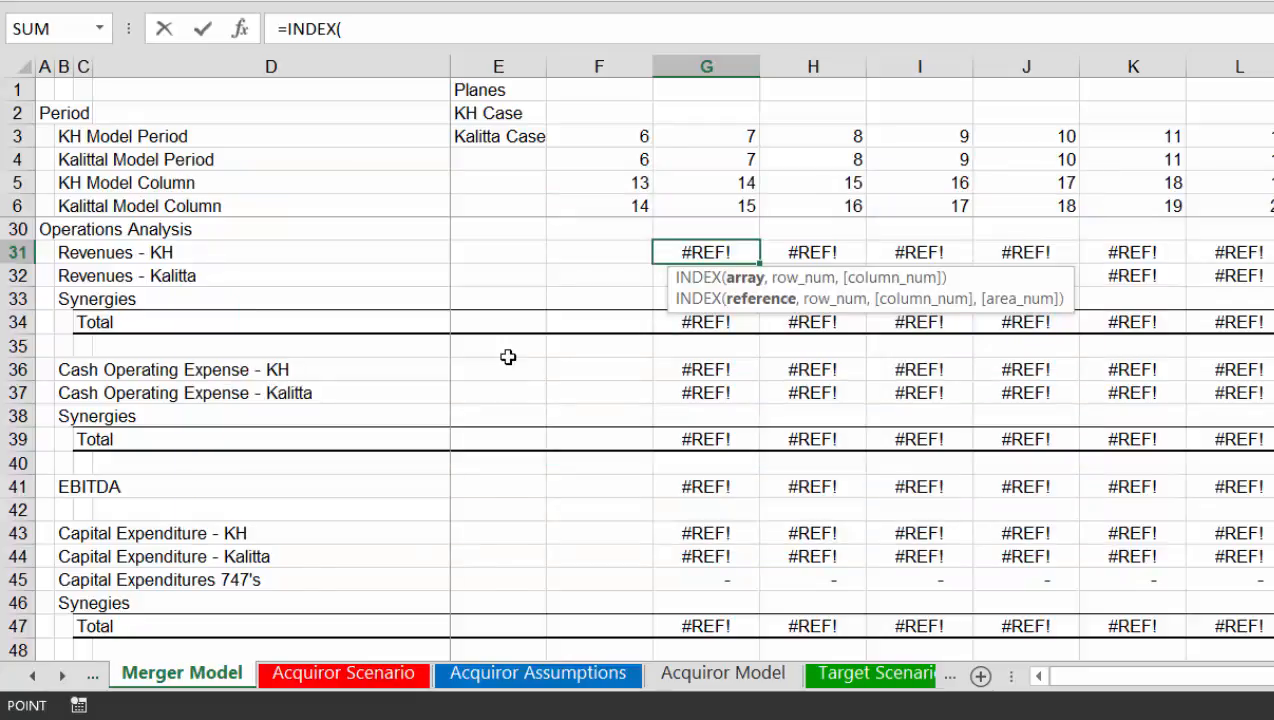
key("ctrl+Page_Down")
key("ctrl+Page_Down")
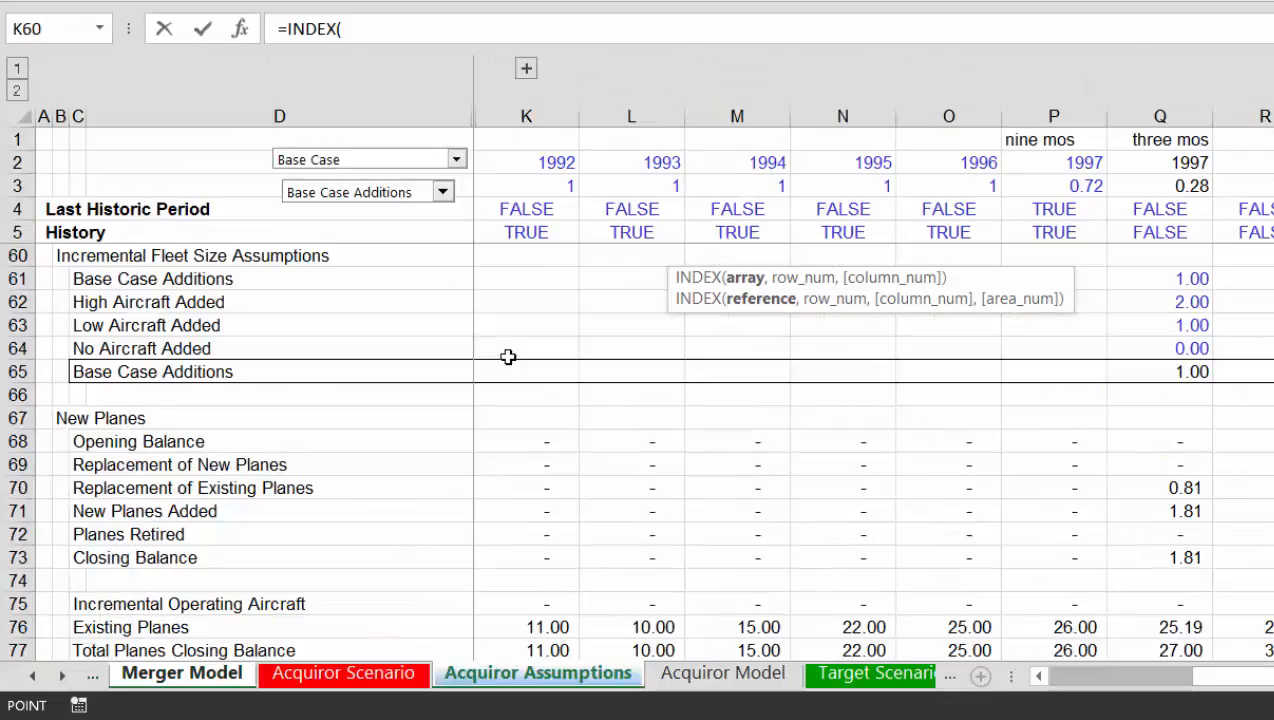
key("ctrl+Page_Down")
key("ctrl+Page_Down")
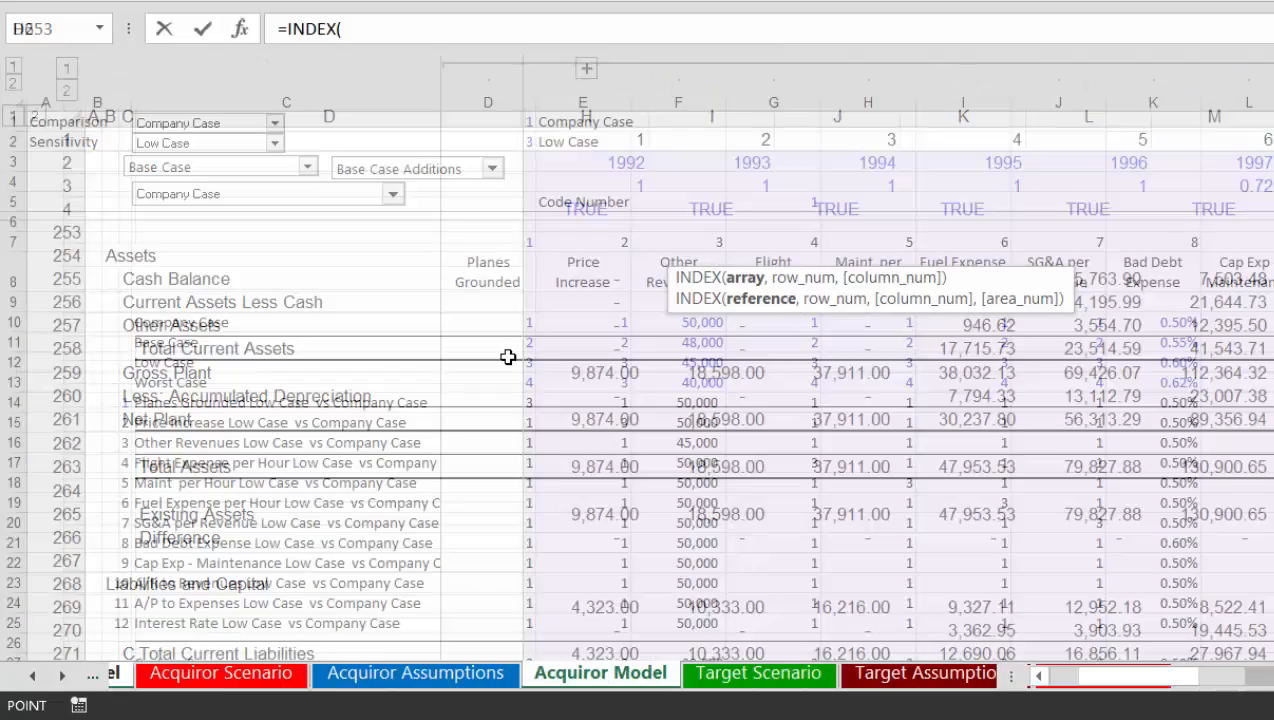
key("ctrl+Page_Up")
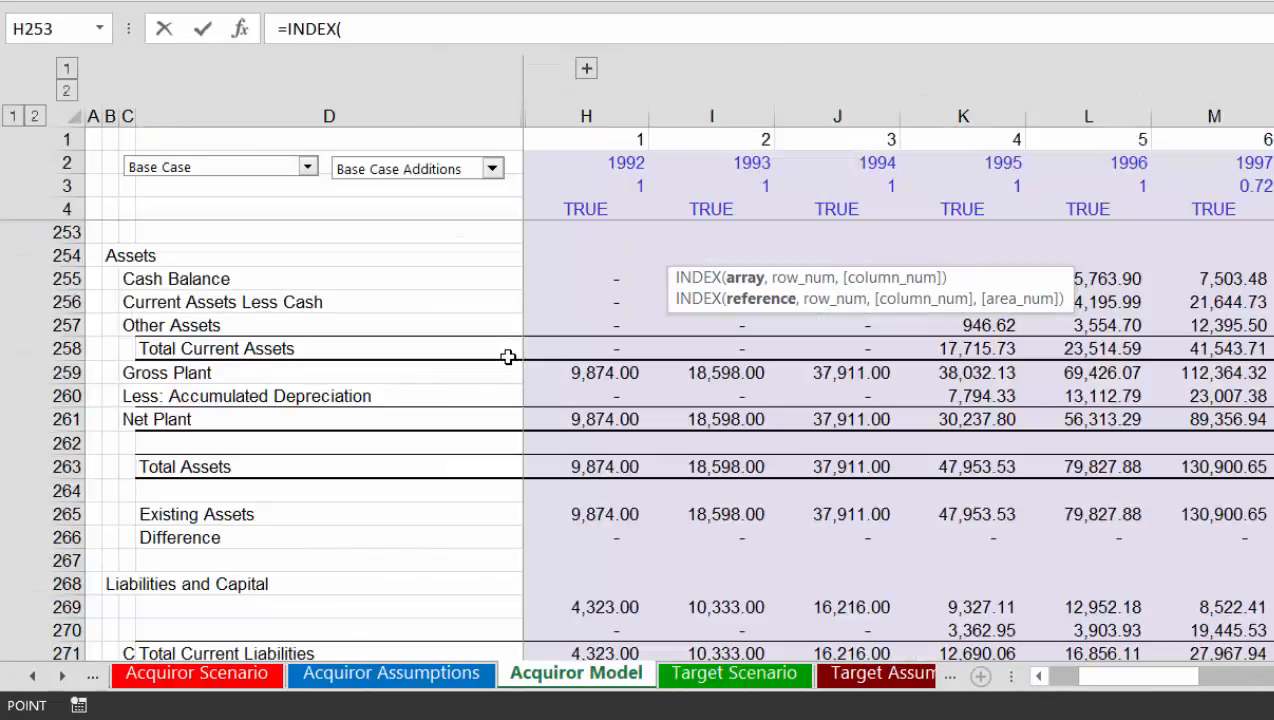
key("Page_Up")
key("Page_Down")
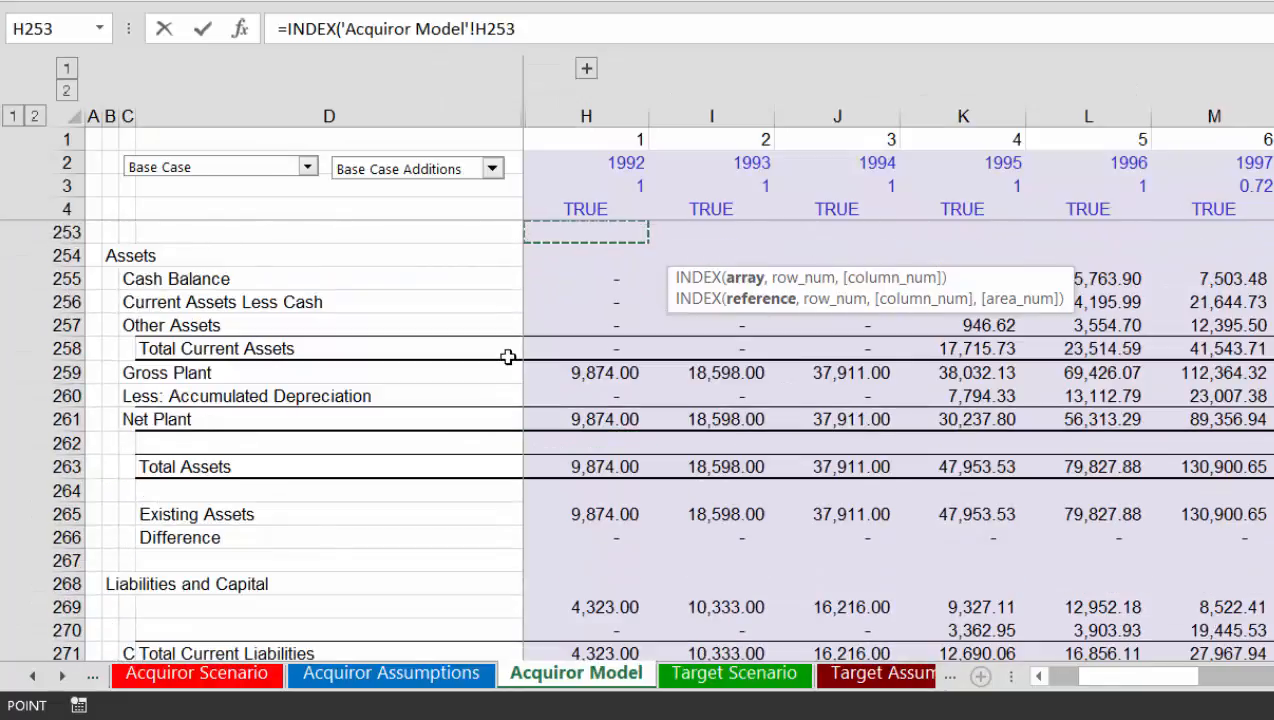
key("Page_Up")
key("Page_Up")
key("Page_Up")
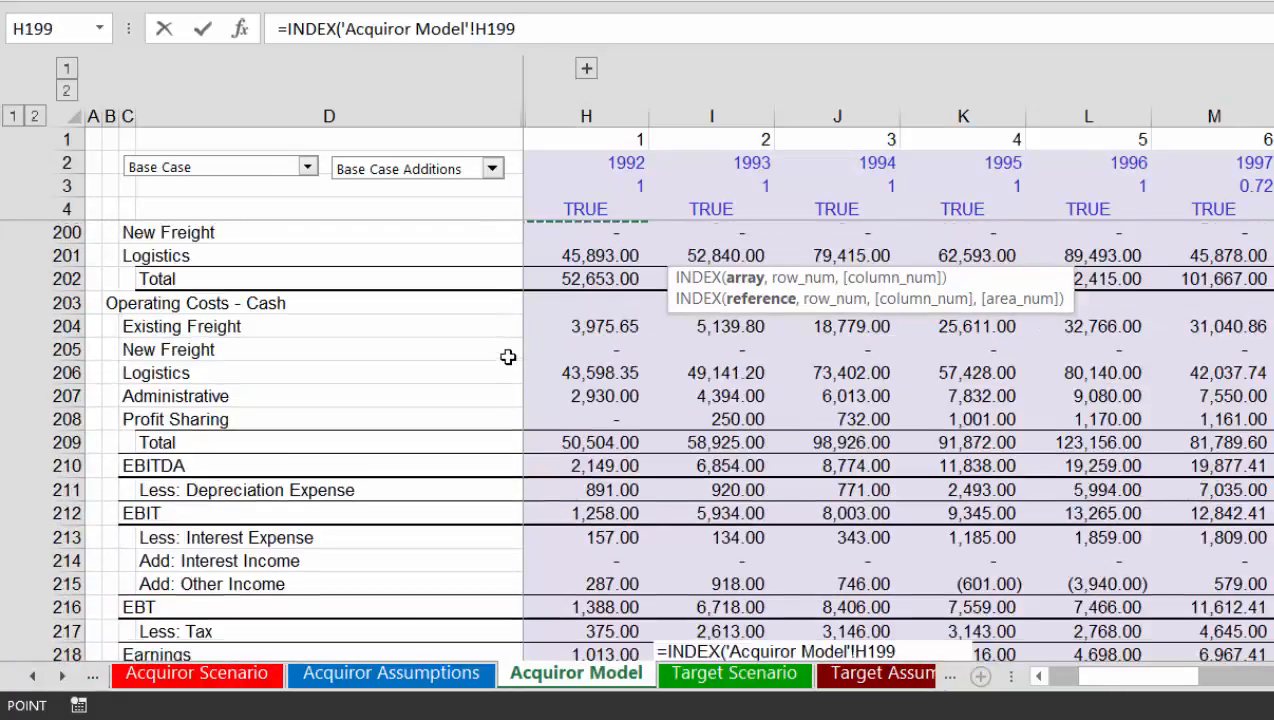
key("Up")
key("Up")
key("Up")
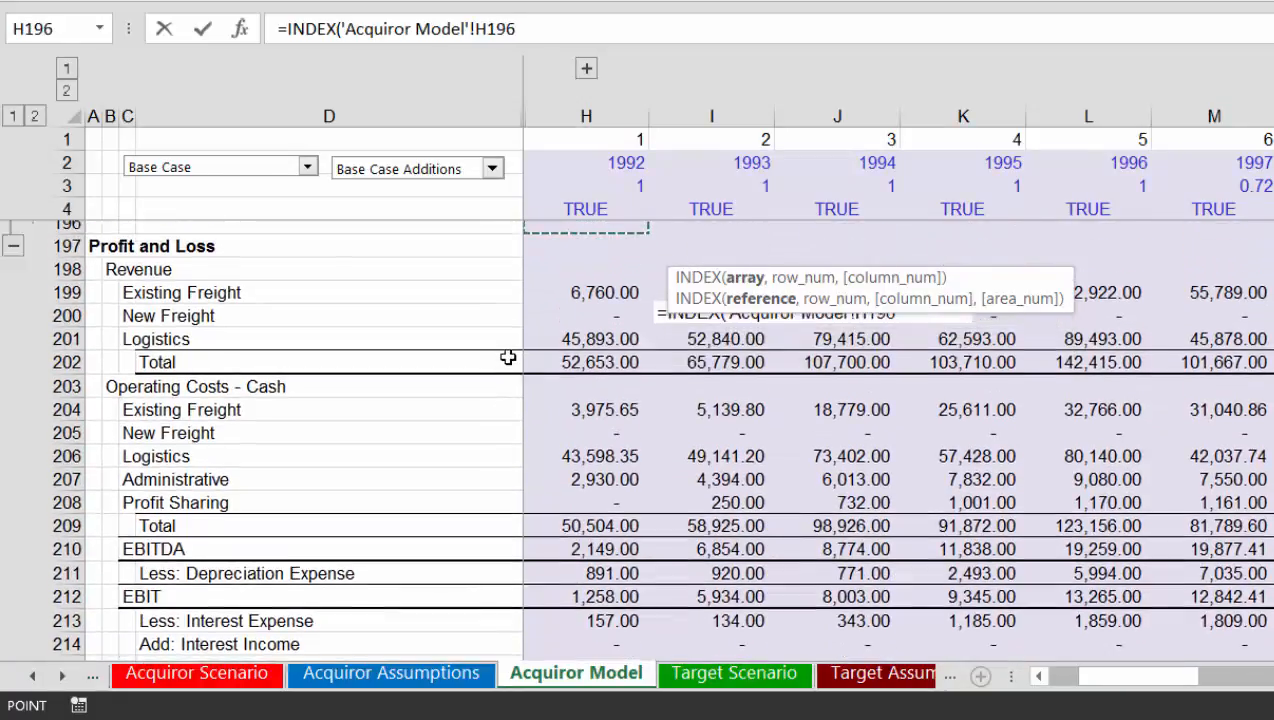
key("Down")
key("Down")
key("Down")
key("Down")
key("Down")
key("Down")
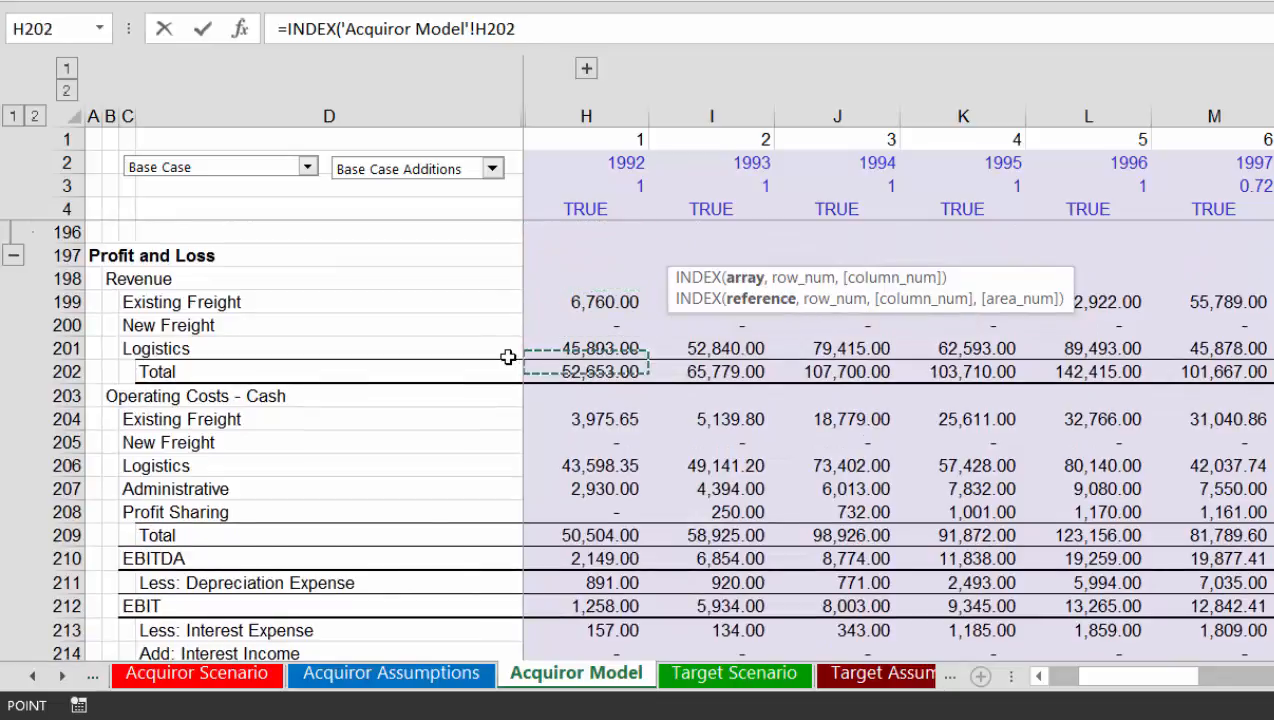
key("shift+space")
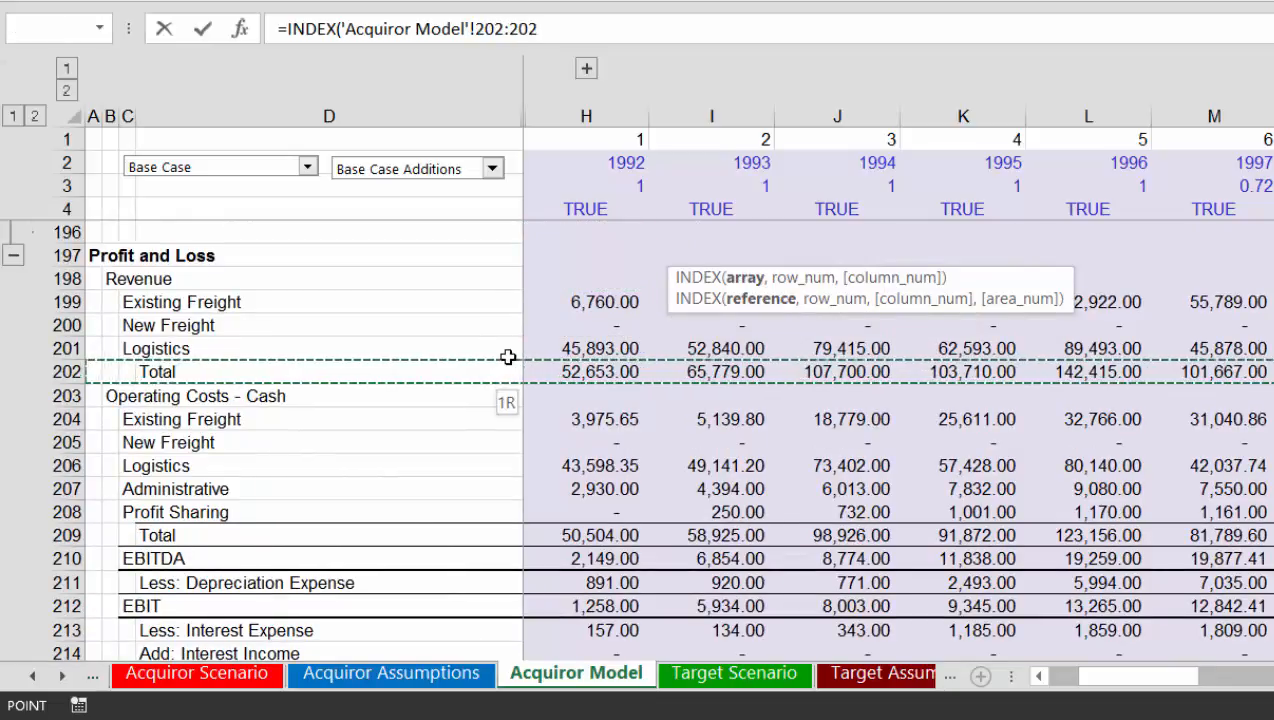
Complete the G31 formula as =INDEX('Acquiror Model'!202:202,'Merger Model'!G5), using the KH Model Column cell as the index
type(",")
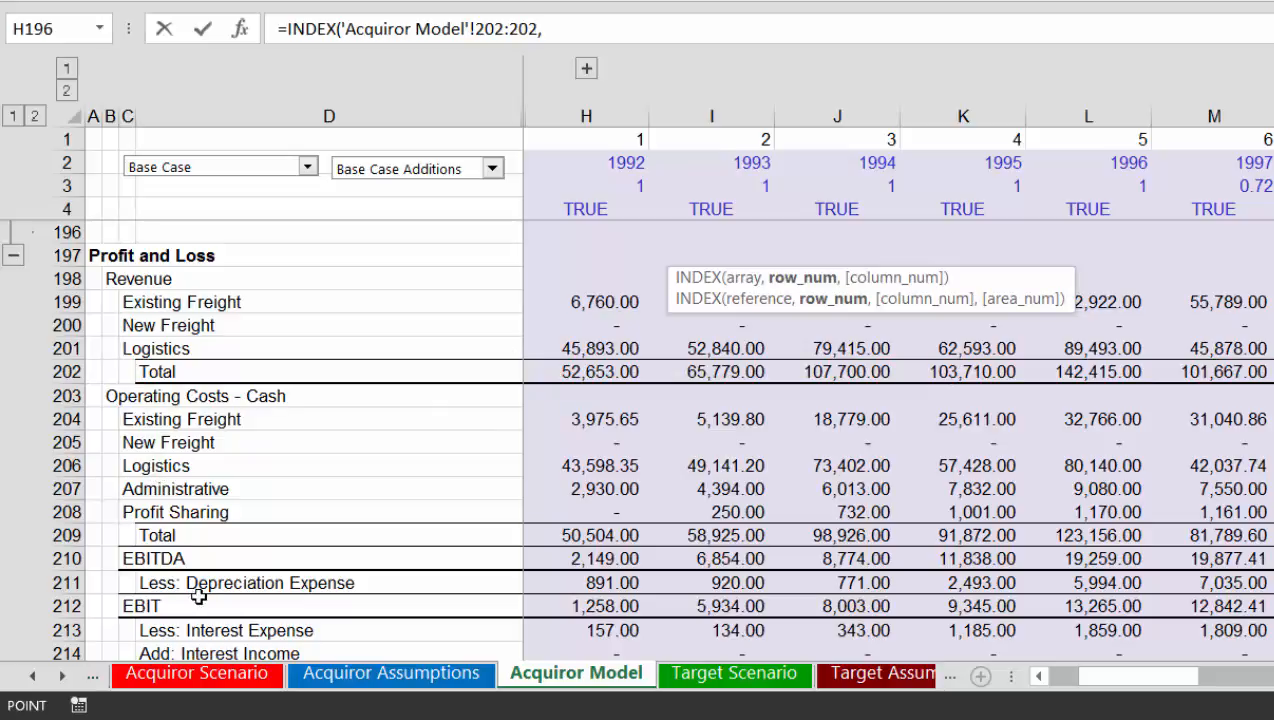
key("ctrl+Page_Up")
key("ctrl+Page_Up")
key("ctrl+Page_Up")
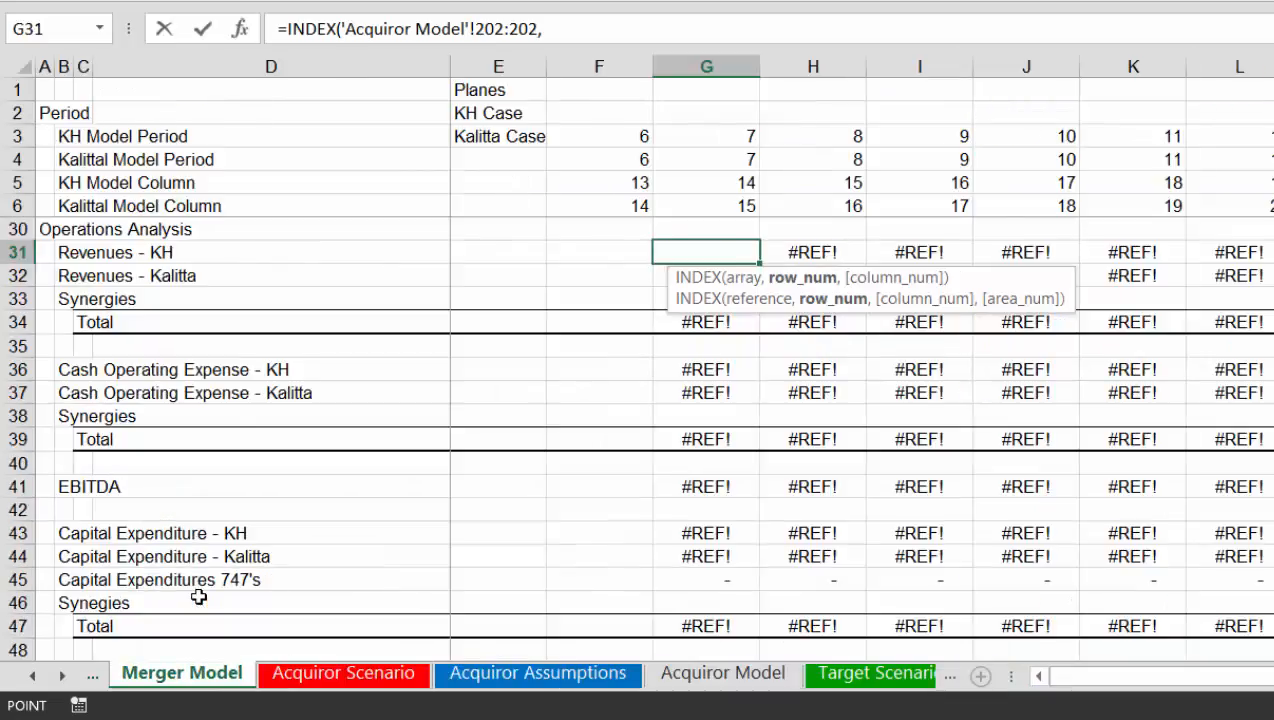
key("ctrl+Page_Up")
key("ctrl+Page_Down")
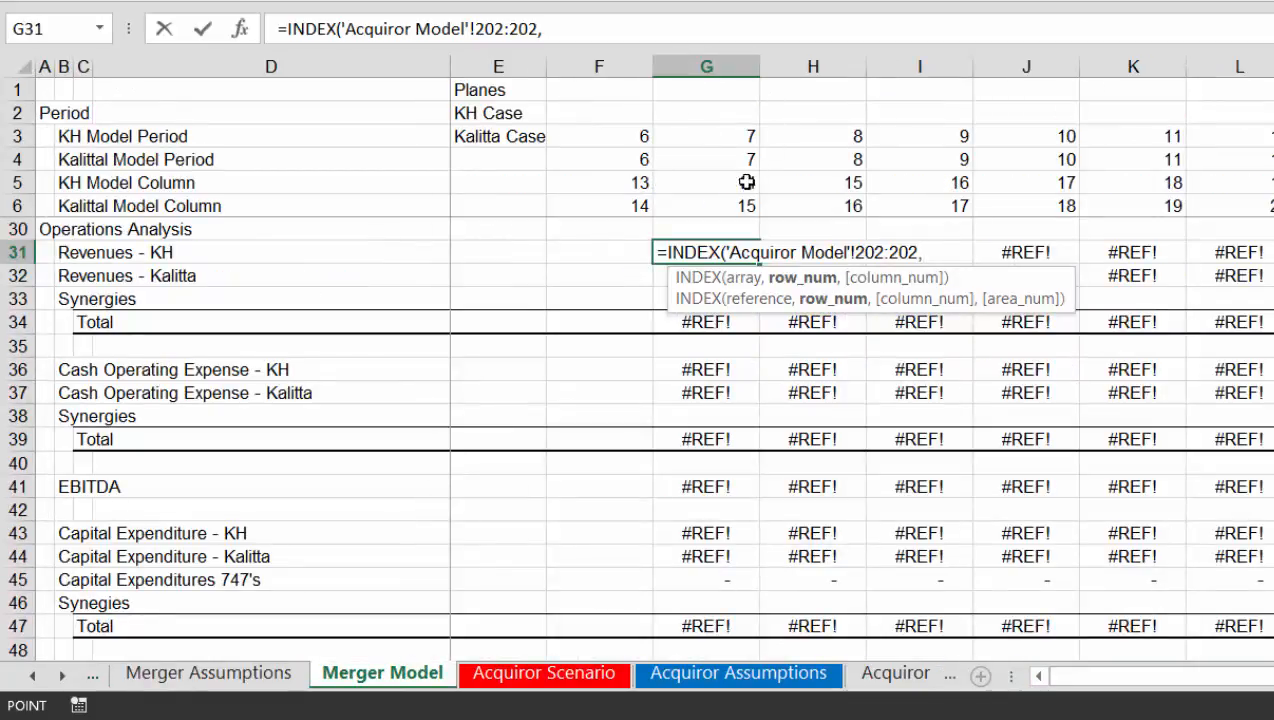
left_click(712, 178)
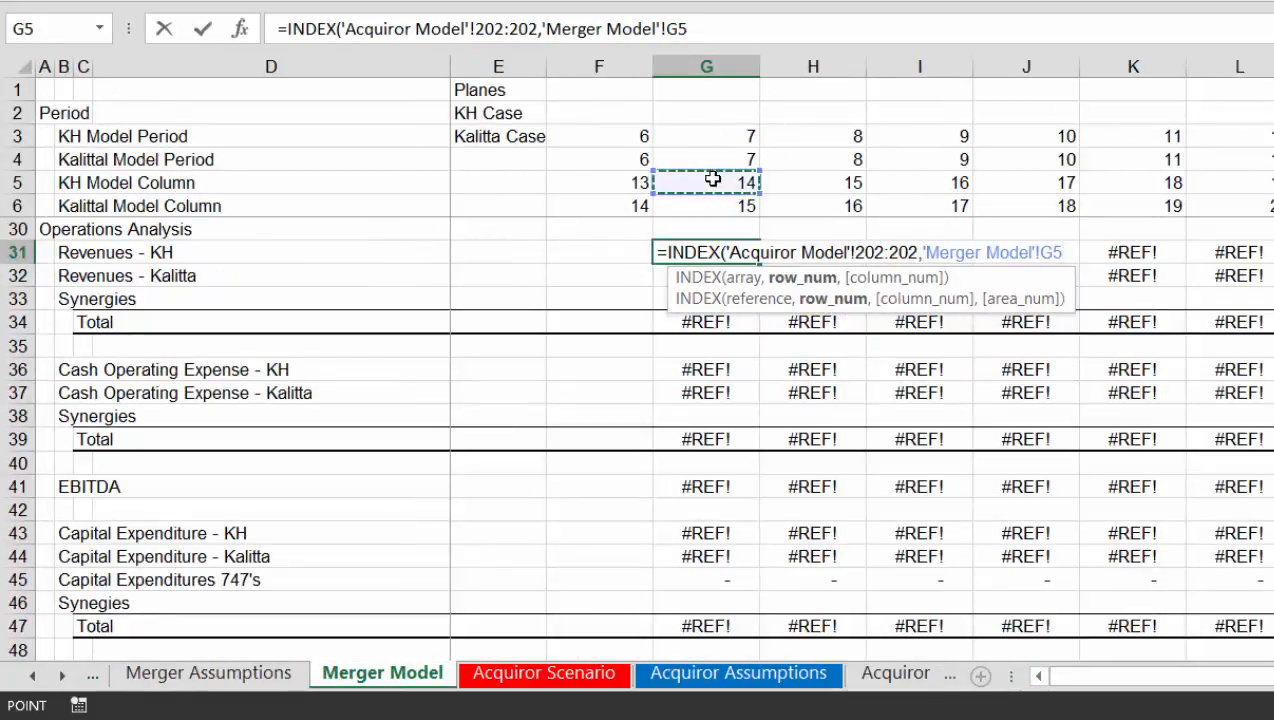
key("Return")
key("Return")
key("Up")
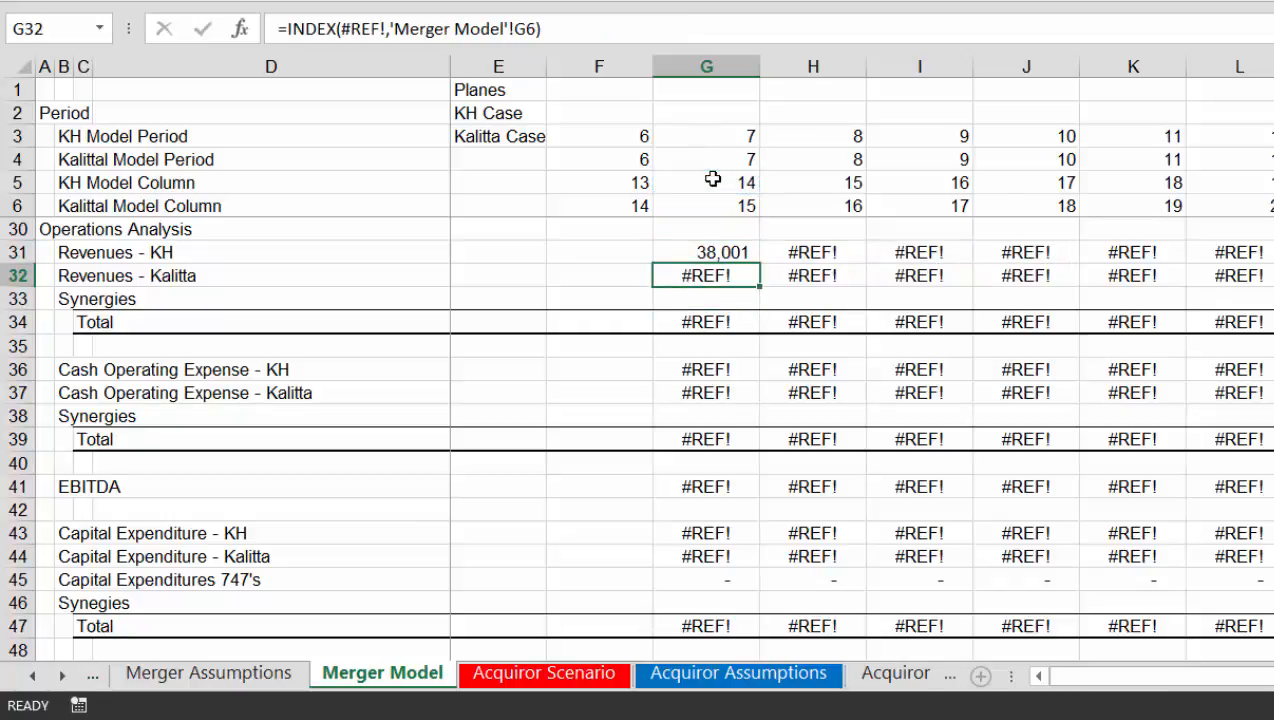
type("=")
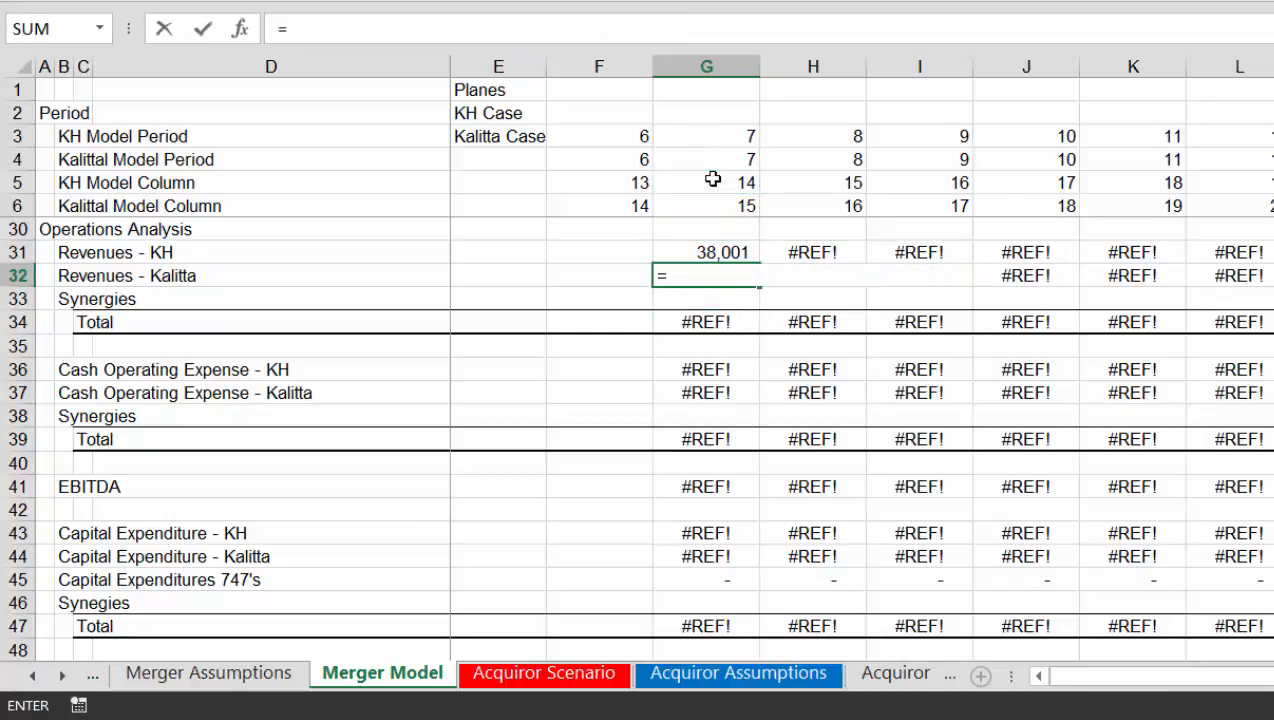
type("inde")
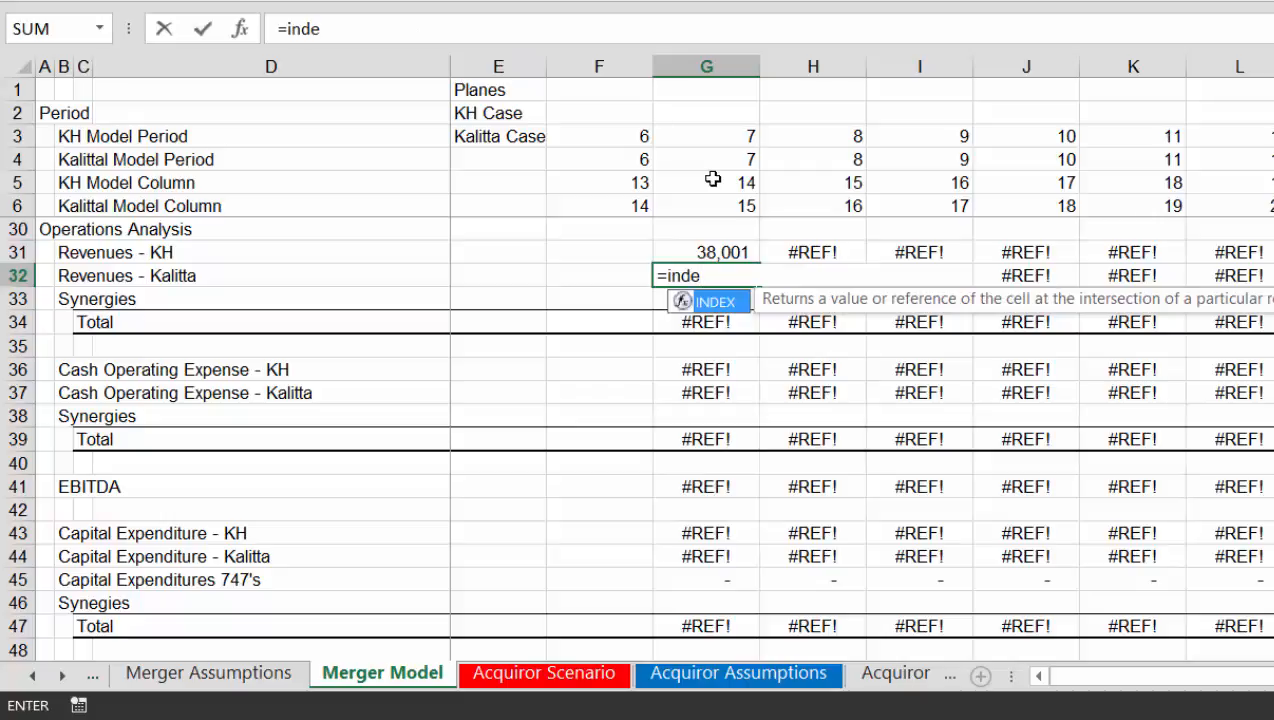
key("Tab")
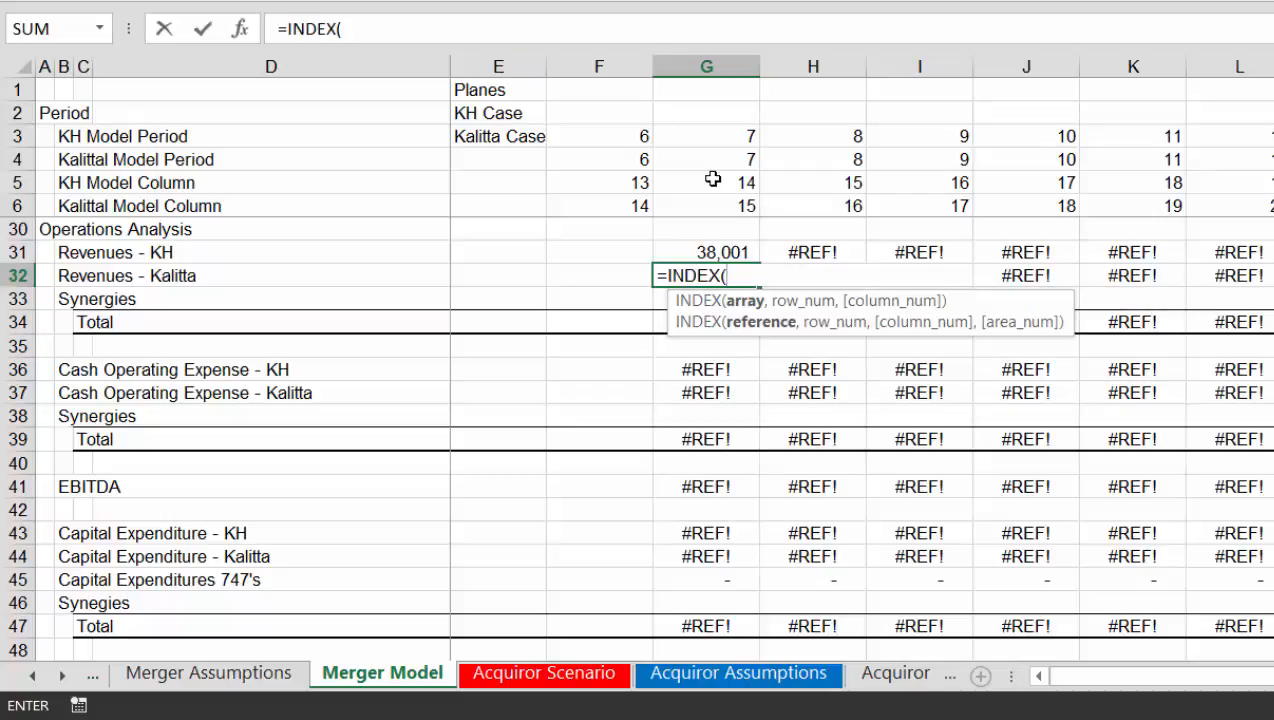
key("ctrl+Page_Down")
key("ctrl+Page_Down")
key("ctrl+Page_Down")
key("ctrl+Page_Down")
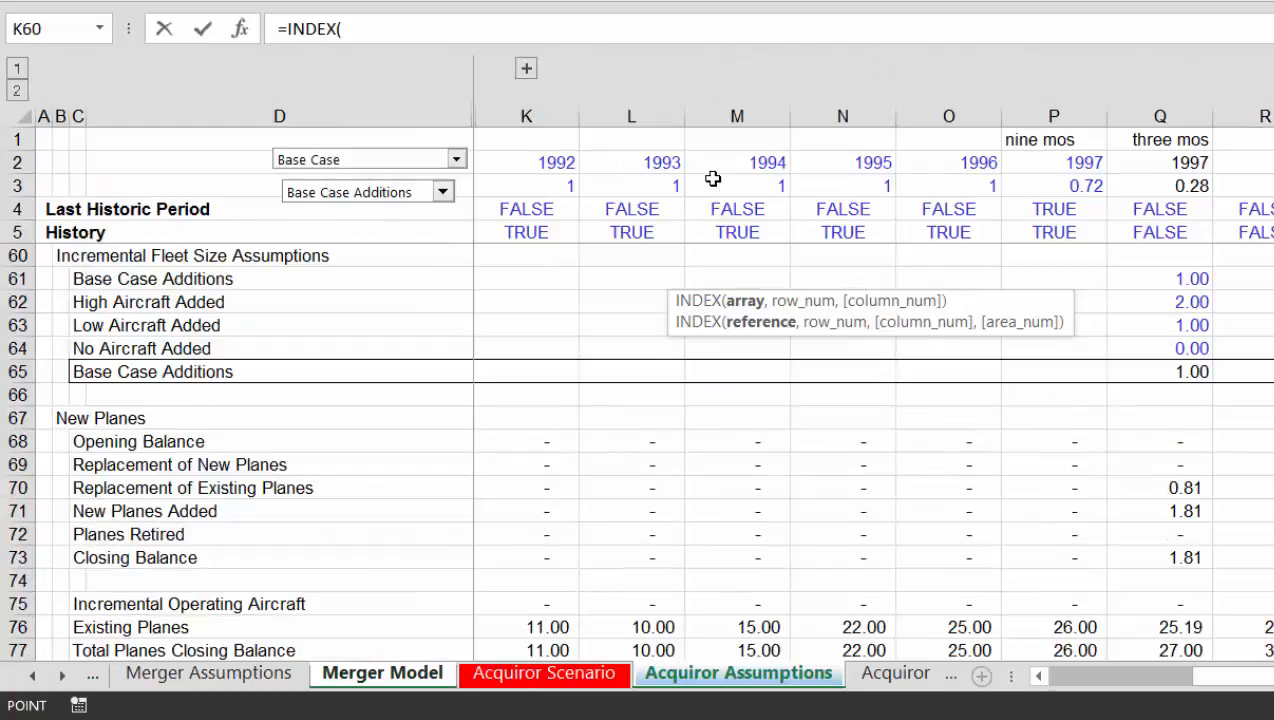
key("ctrl+Page_Down")
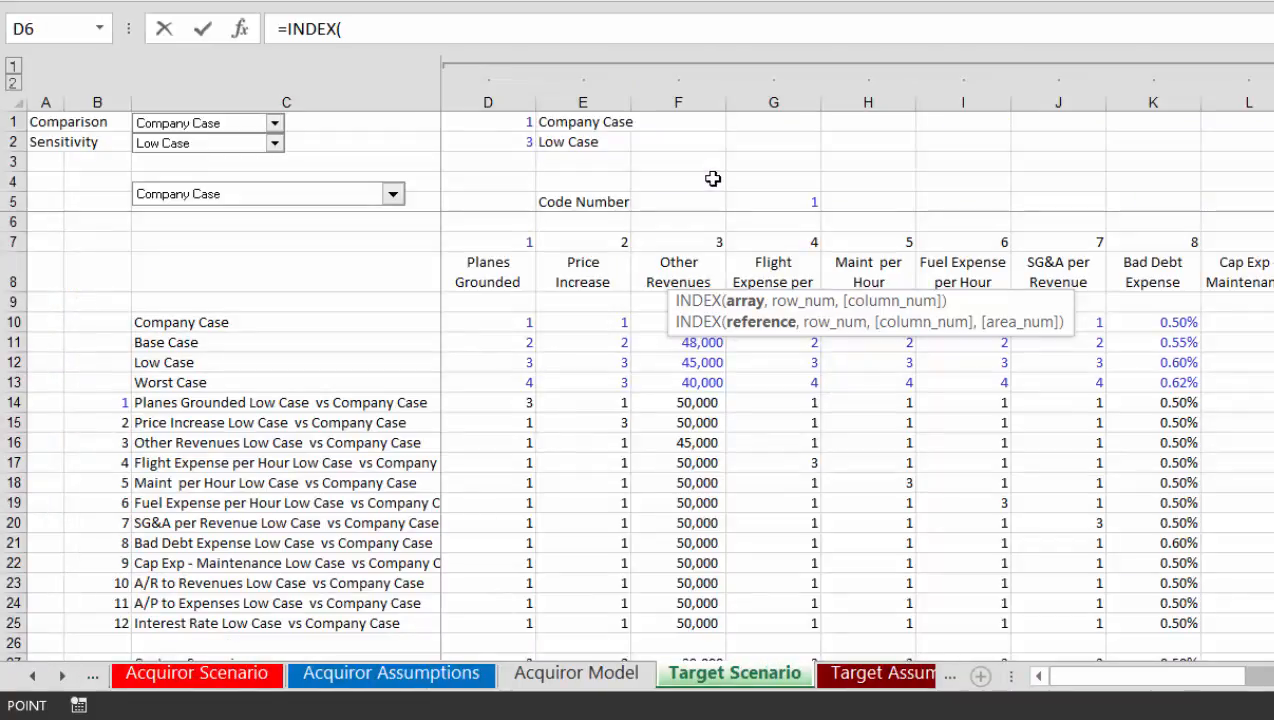
key("ctrl+Page_Down")
key("ctrl+Page_Down")
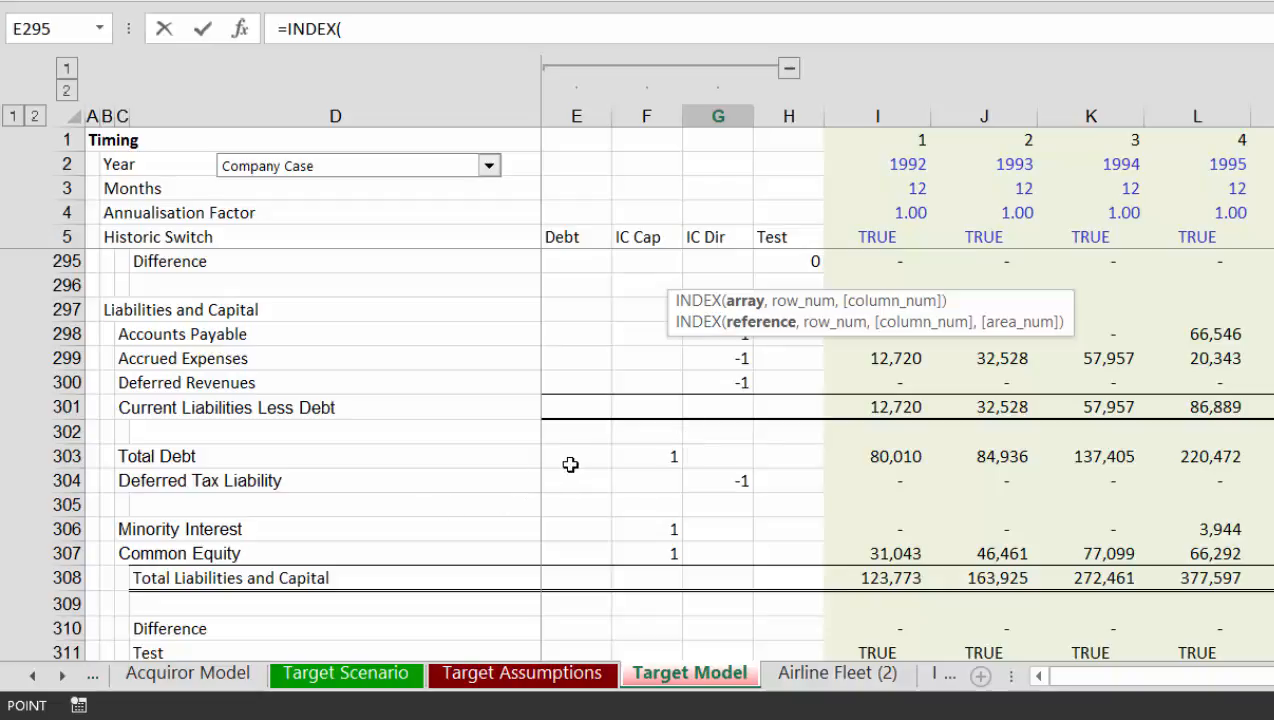
key("Down")
key("Down")
key("Down")
key("Down")
key("Down")
key("Down")
key("Down")
key("Down")
key("Down")
key("Down")
key("Down")
key("Down")
key("Down")
key("Down")
key("Down")
key("Down")
key("Page_Up")
key("Page_Up")
key("Page_Up")
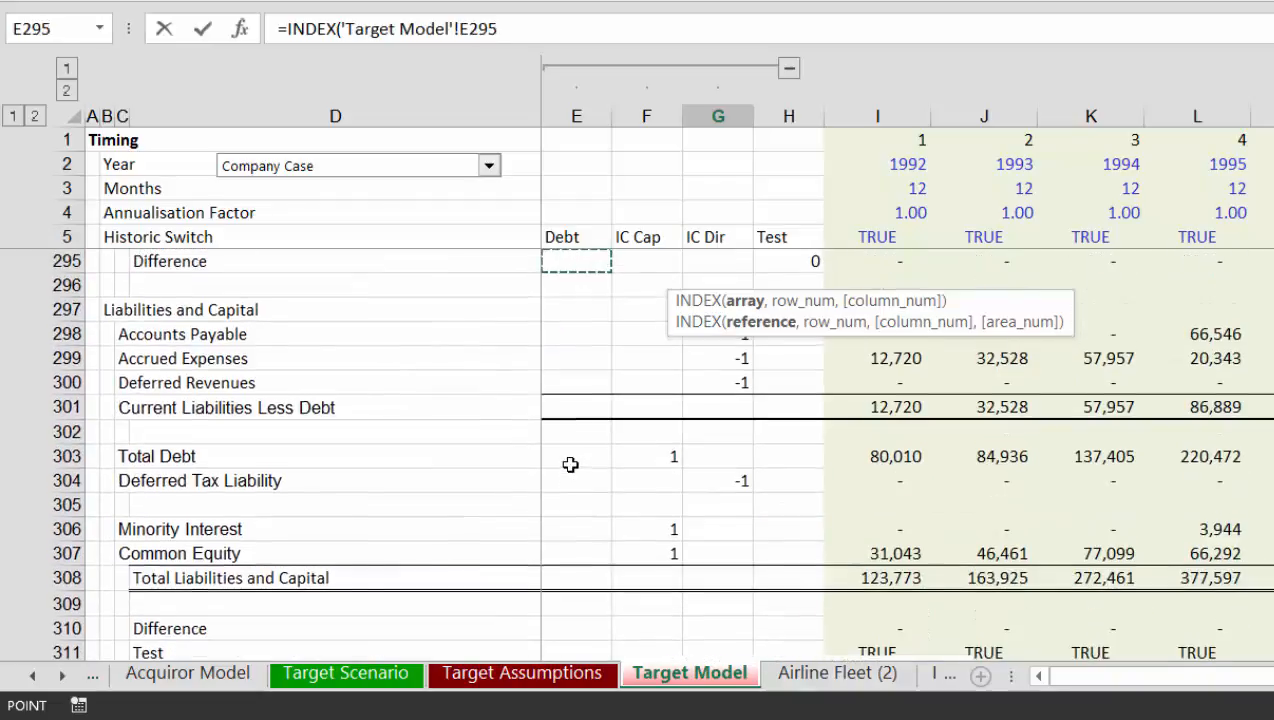
key("Page_Up")
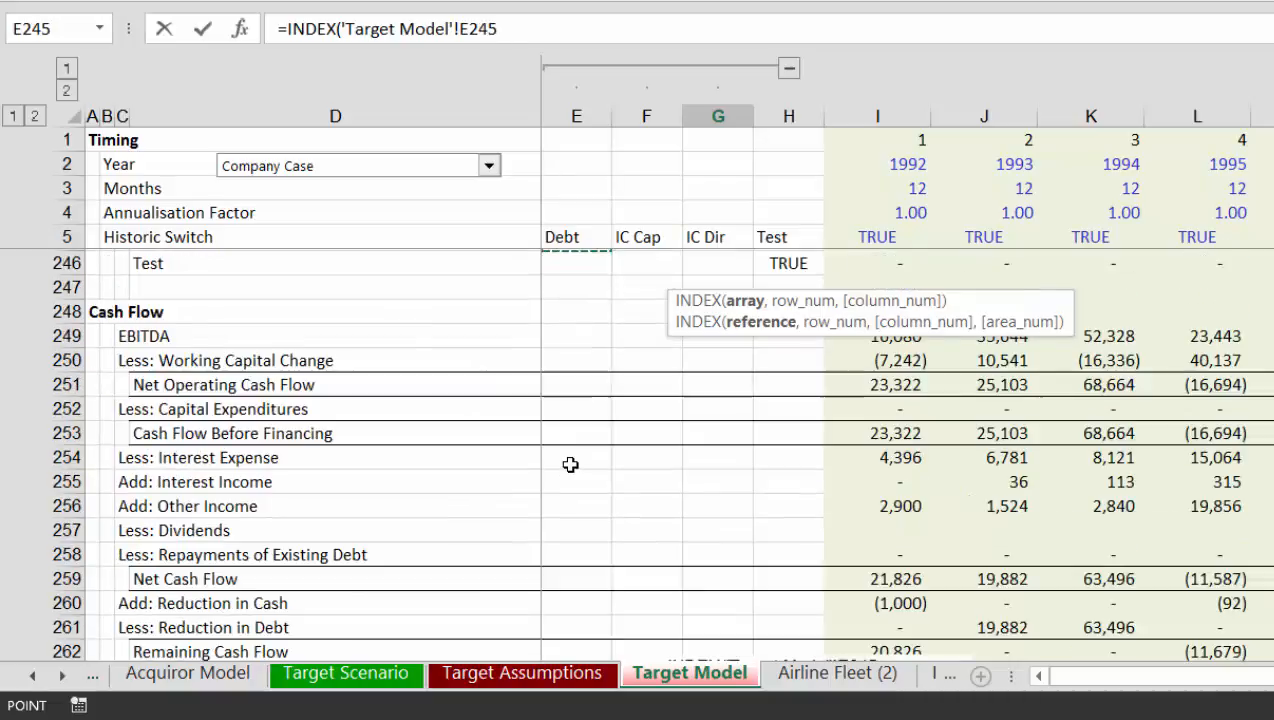
key("Page_Up")
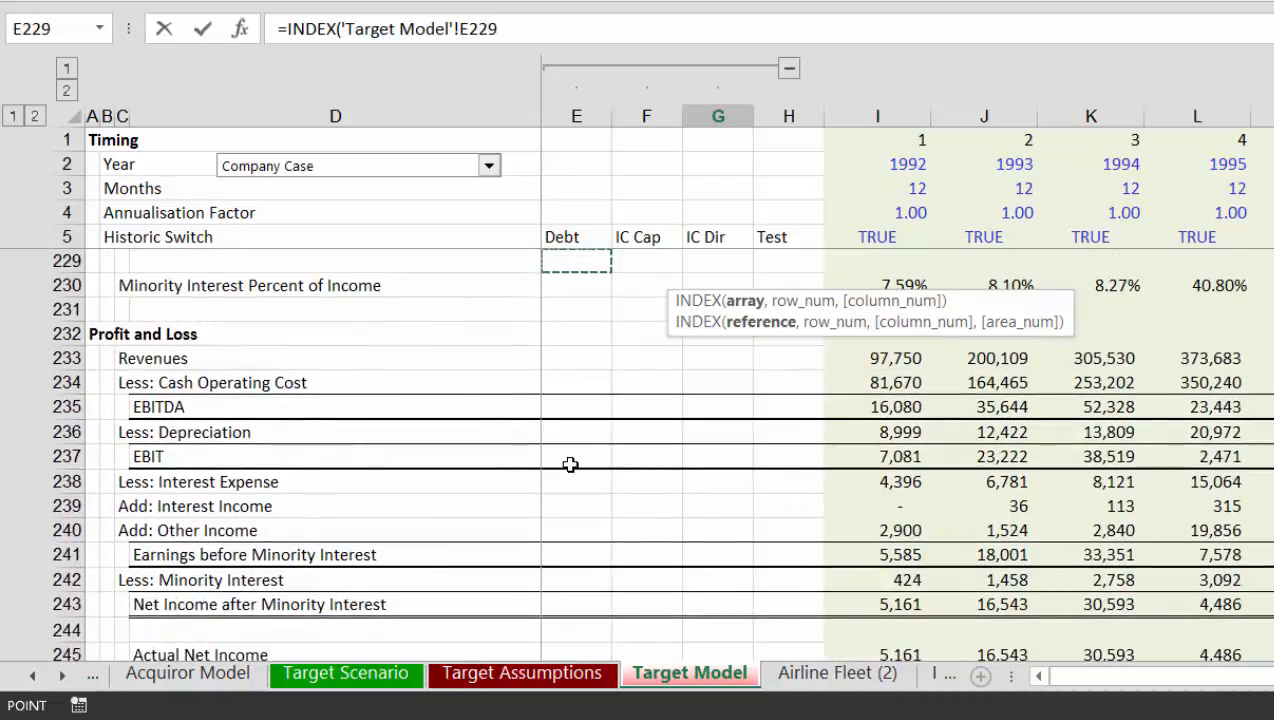
key("Down")
key("Down")
key("Down")
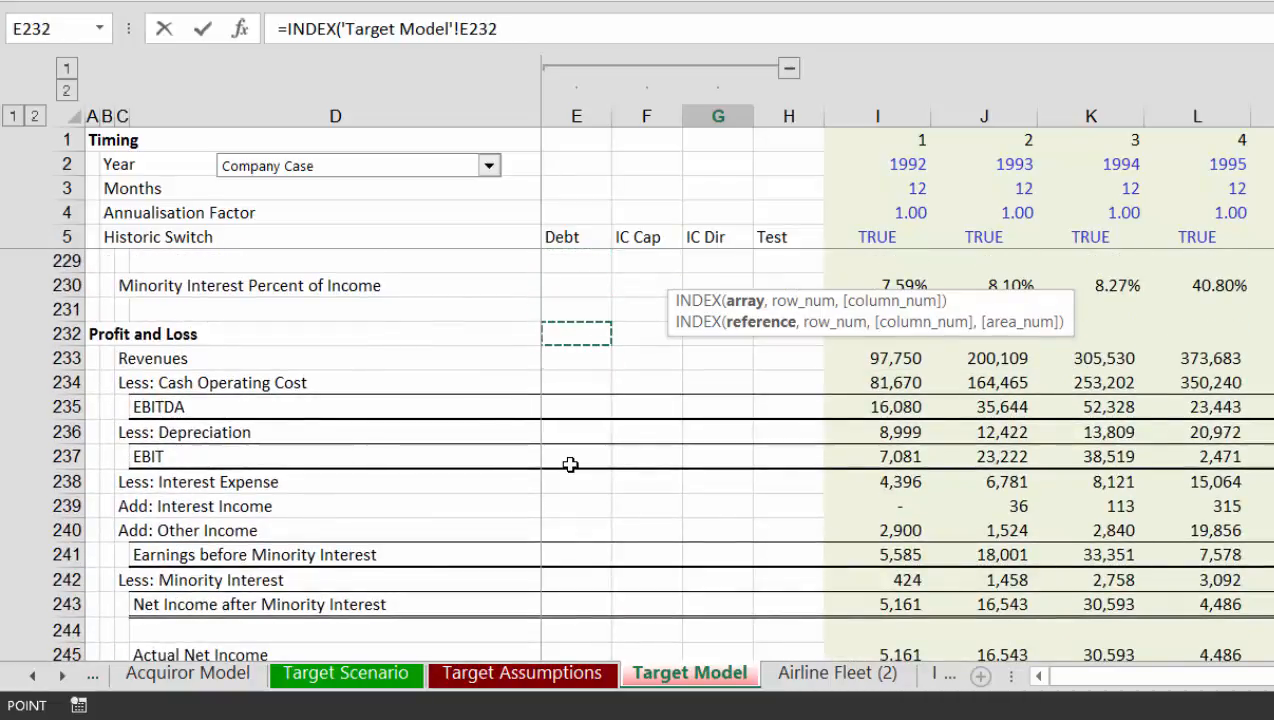
key("Down")
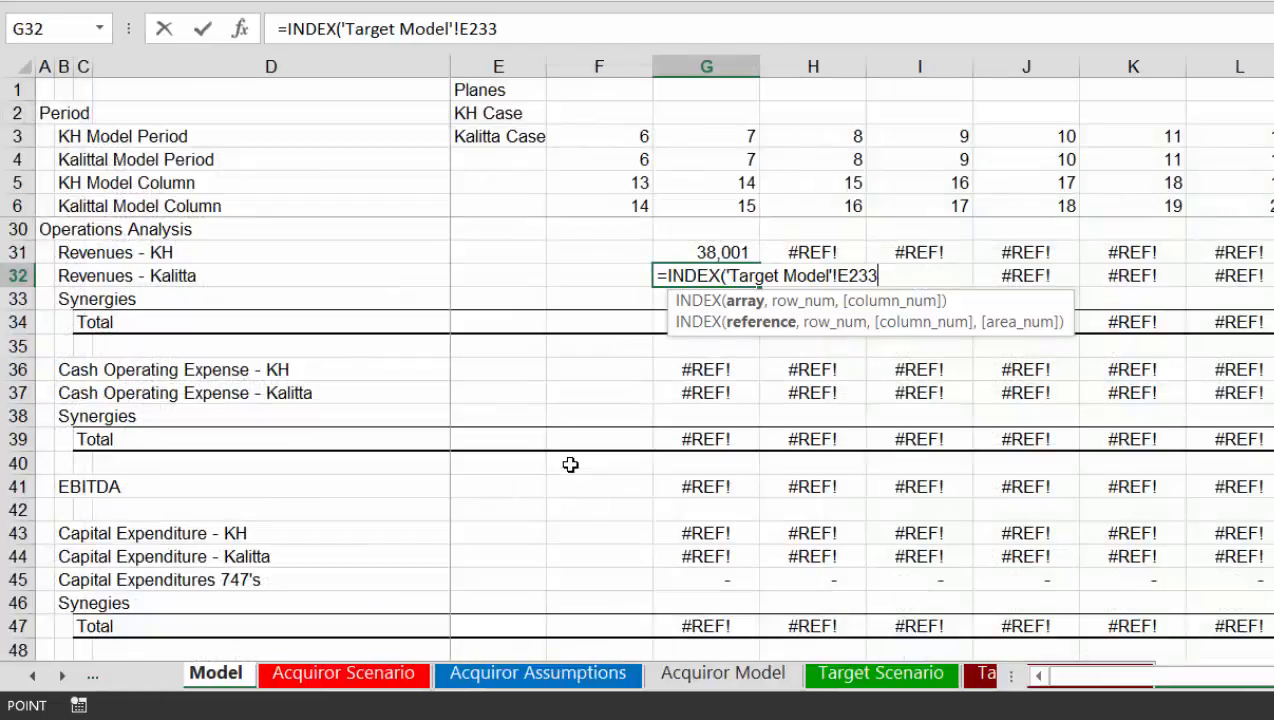
key("Return")
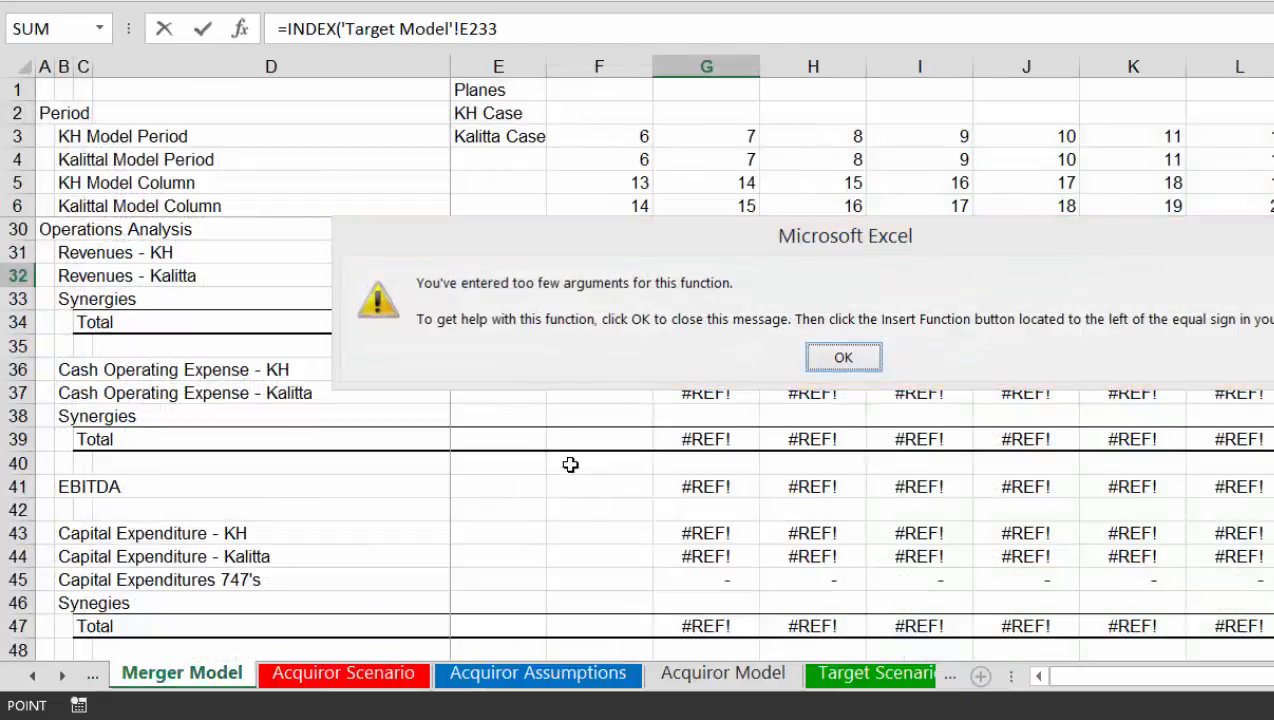
key("Return")
key("Escape")
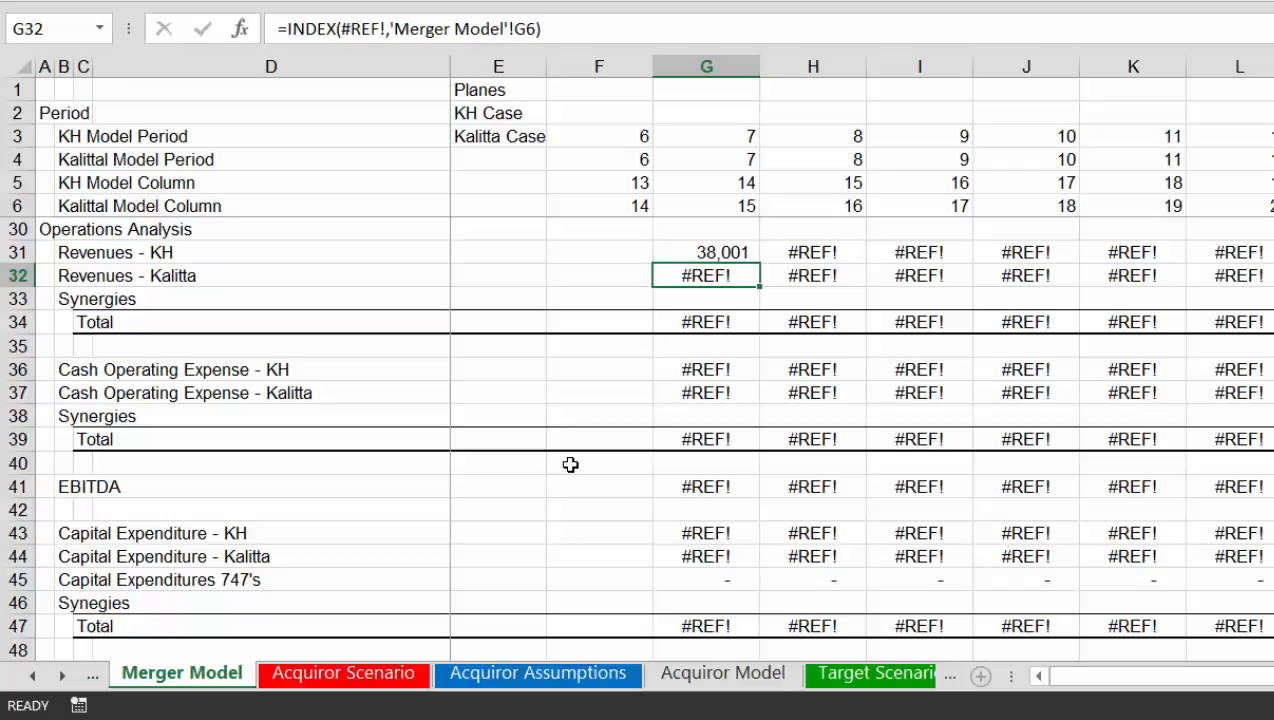
Begin an INDEX formula in G32 for Revenues - Kalitta, using the Revenues row 233:233 of the Target Model sheet as the array
type("=index")
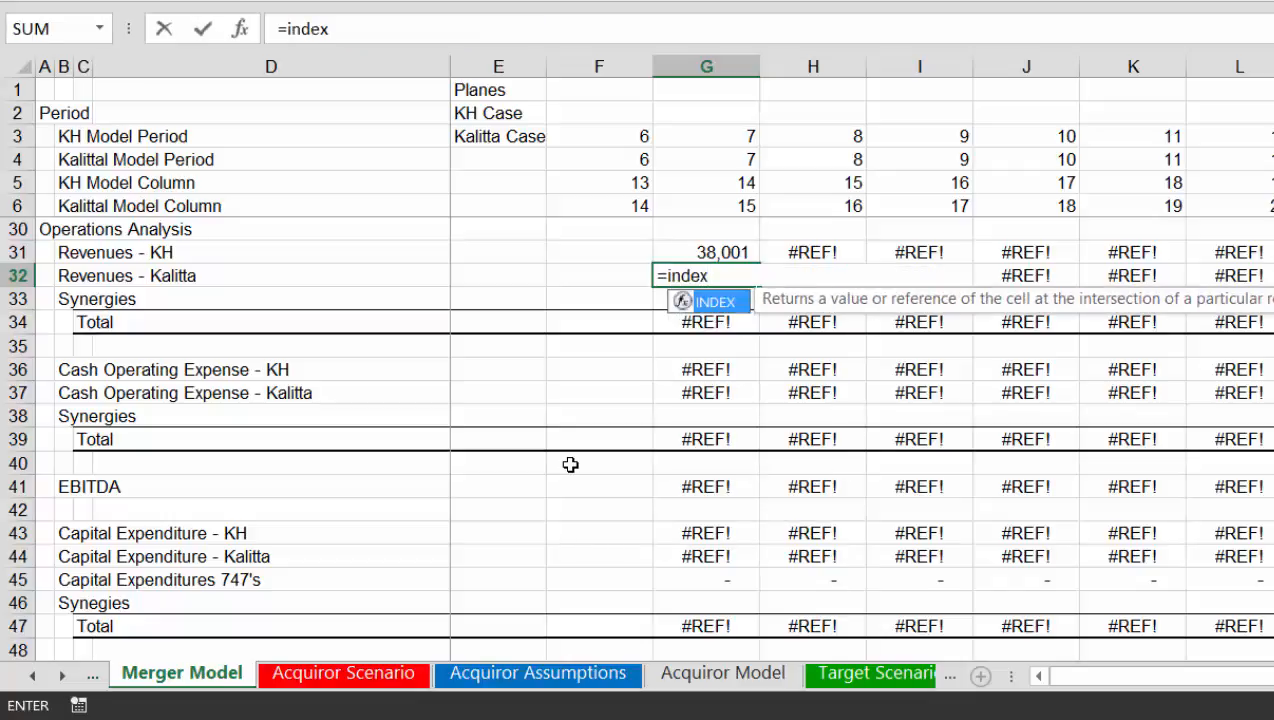
key("Tab")
key("ctrl+Page_Down")
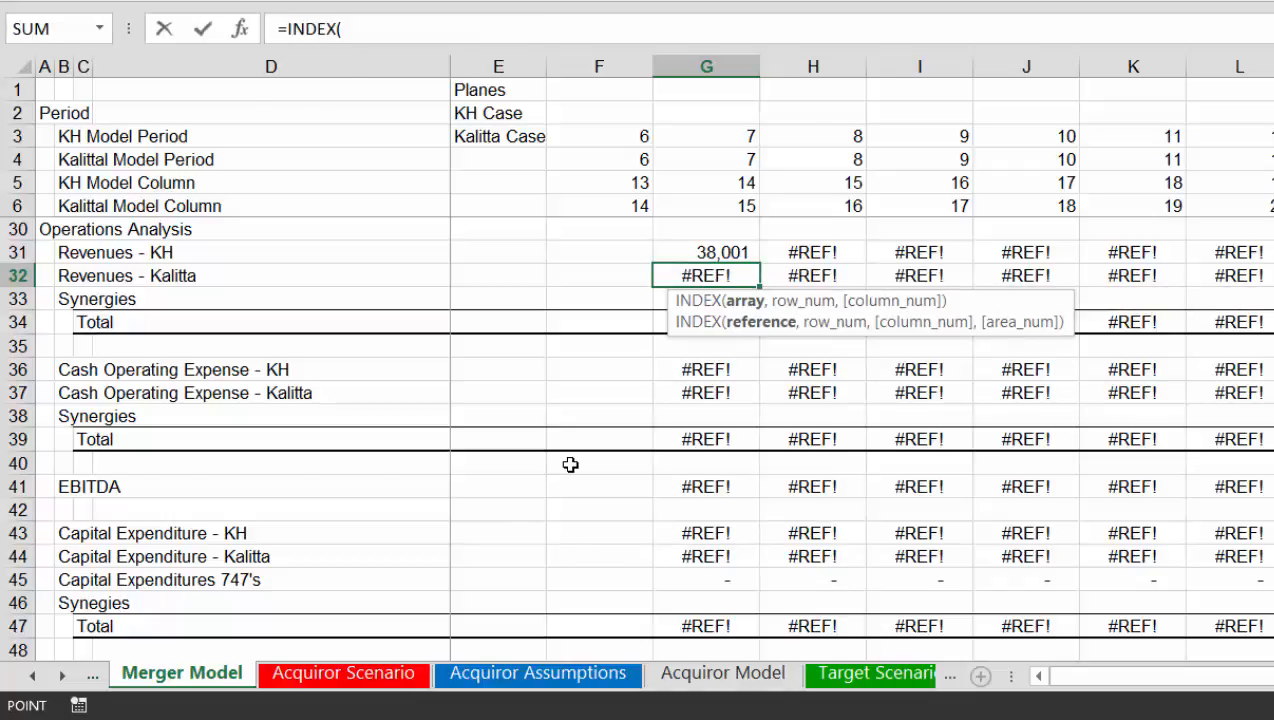
key("ctrl+Page_Down")
key("ctrl+Page_Down")
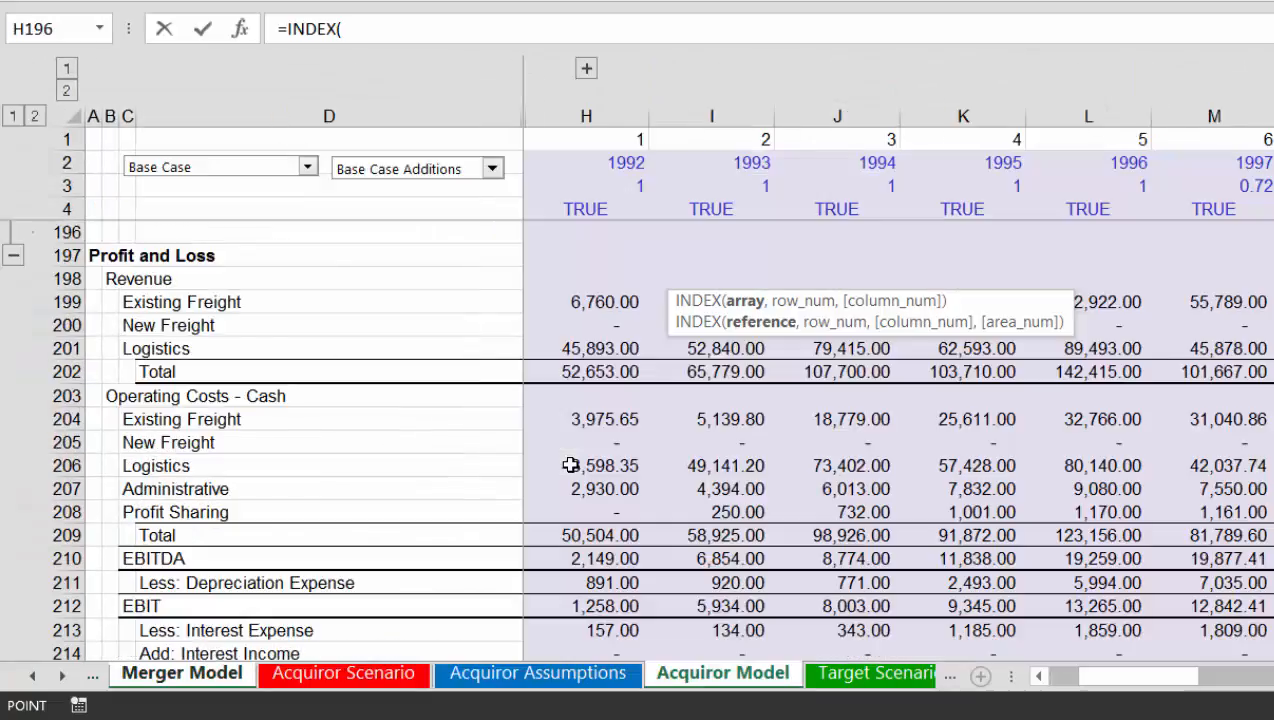
key("ctrl+Page_Down")
key("ctrl+Page_Down")
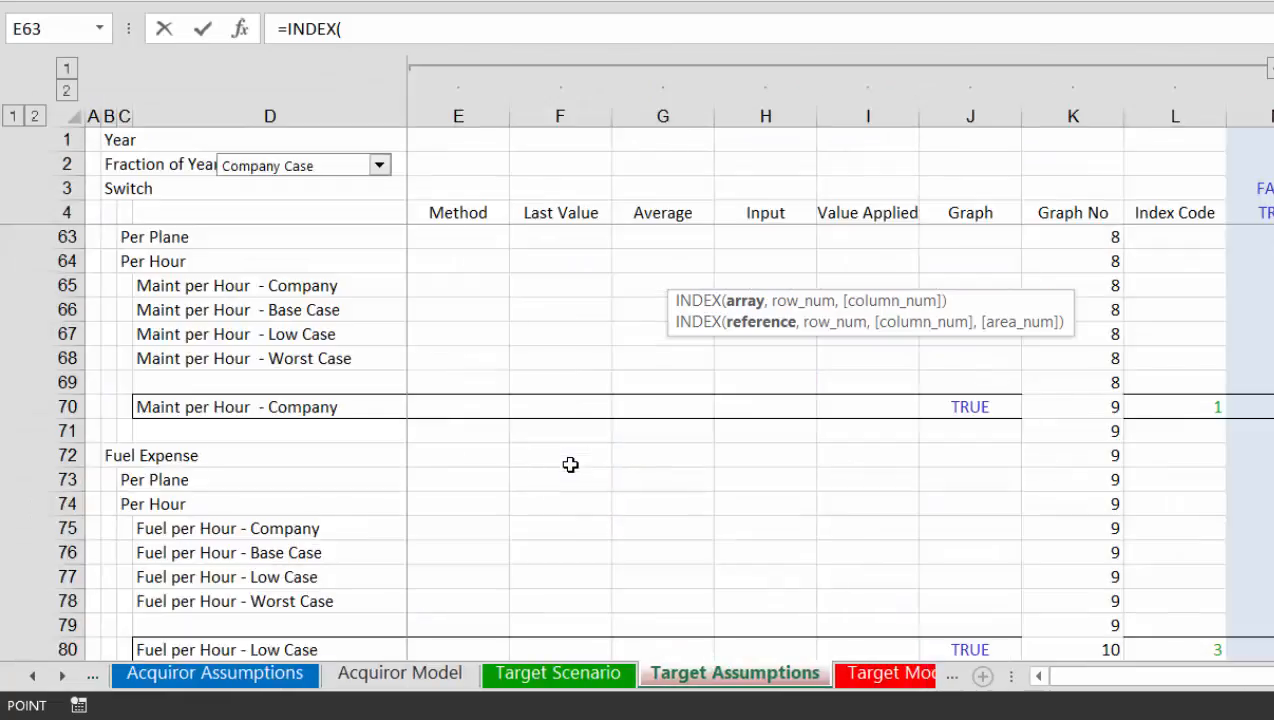
key("ctrl+Page_Down")
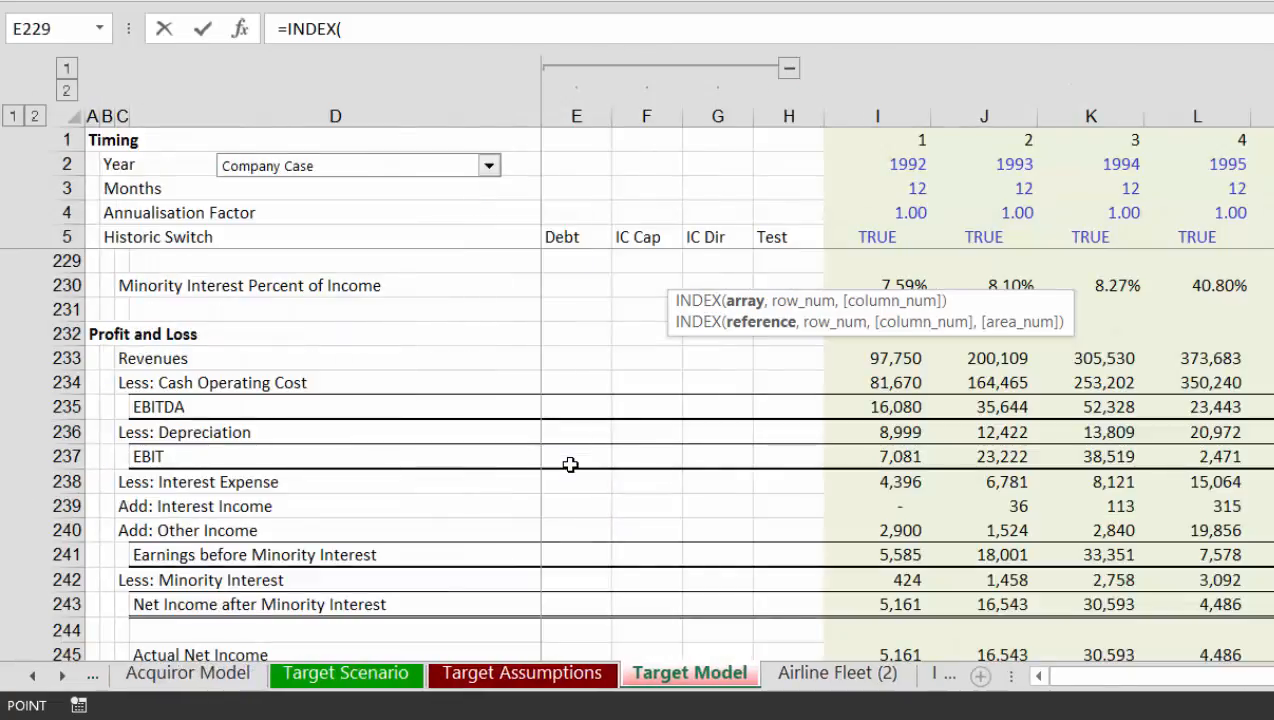
left_click(66, 358)
type(",")
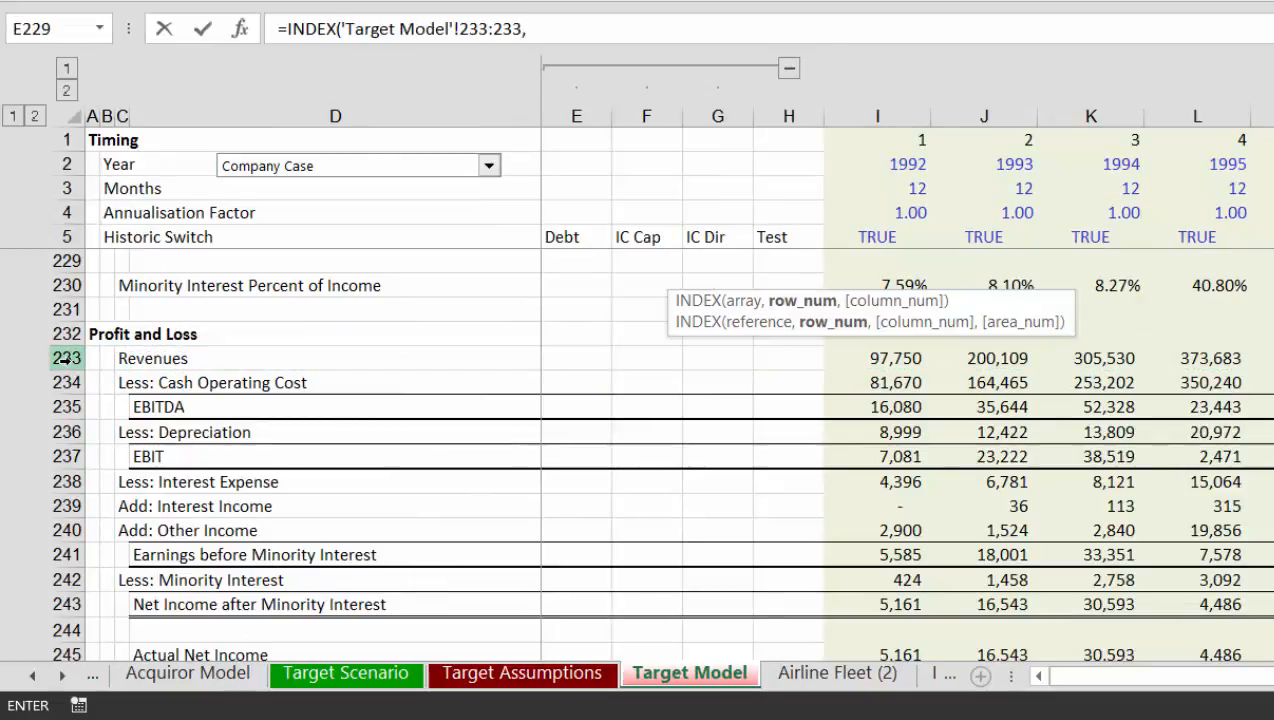
Complete the G32 formula as =INDEX('Target Model'!233:233,'Merger Model'!G4), using the Merger Model's G4 cell as the index
key("ctrl+Page_Up")
key("ctrl+Page_Up")
key("ctrl+Page_Up")
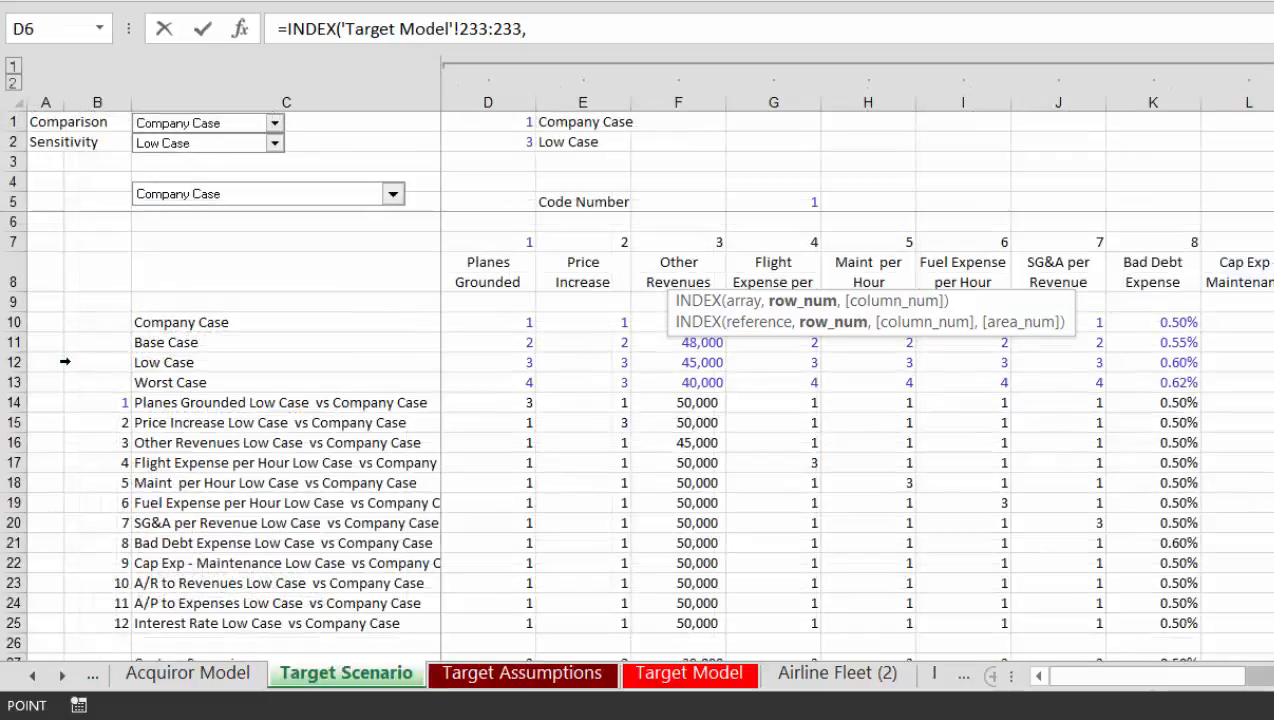
key("ctrl+Page_Up")
key("ctrl+Page_Up")
key("ctrl+Page_Up")
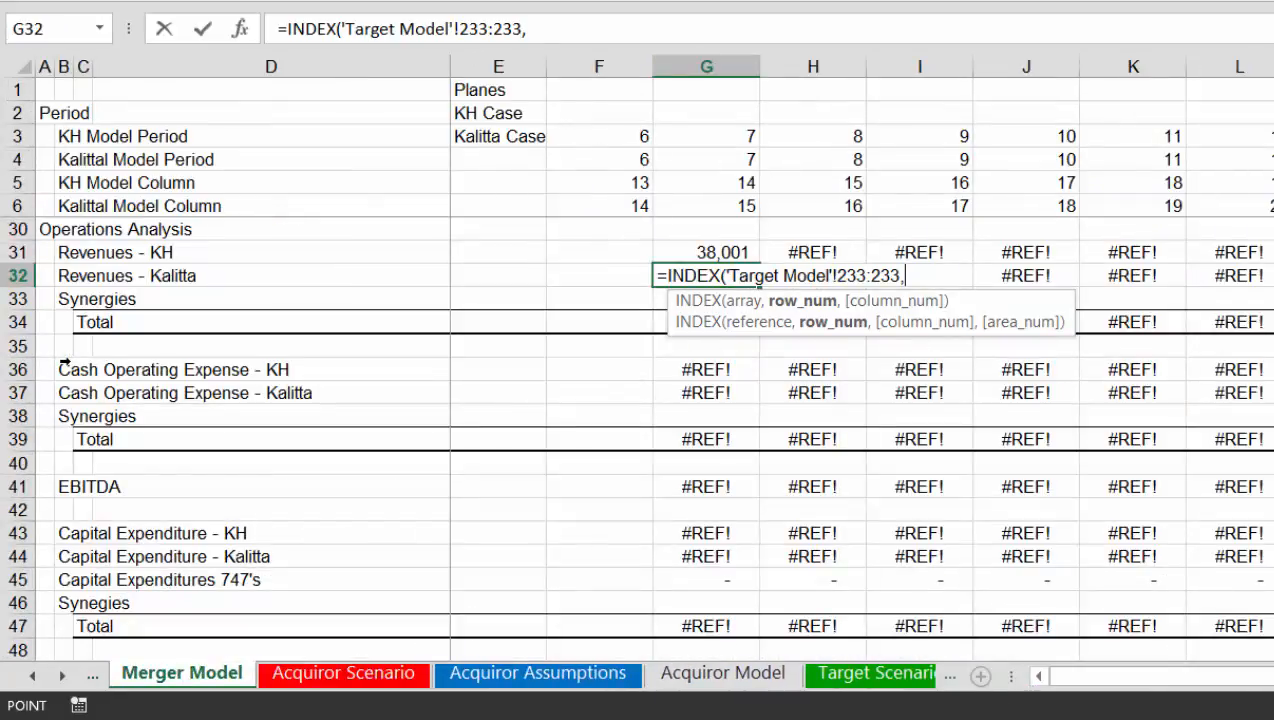
left_click(729, 162)
key("Return")
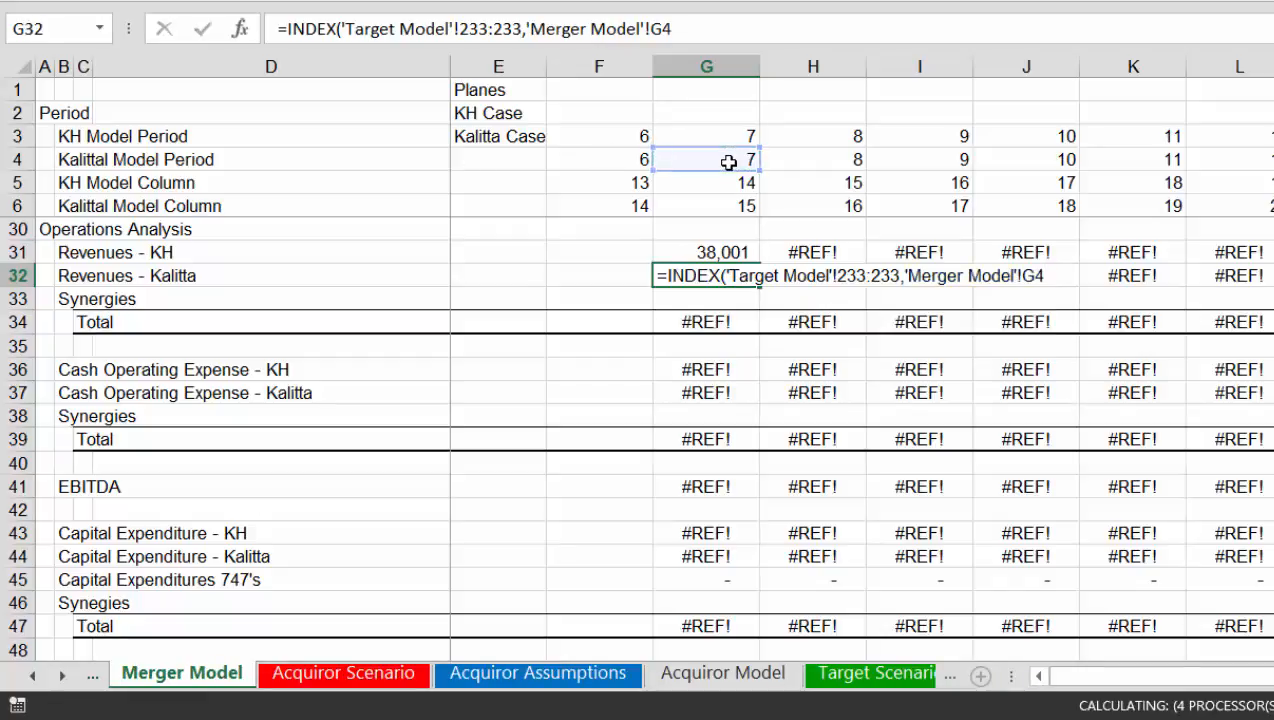
Copy the KH and Kalitta revenue formulas in G31:G32 across the remaining period columns
key("Up")
key("Up")
key("Up")
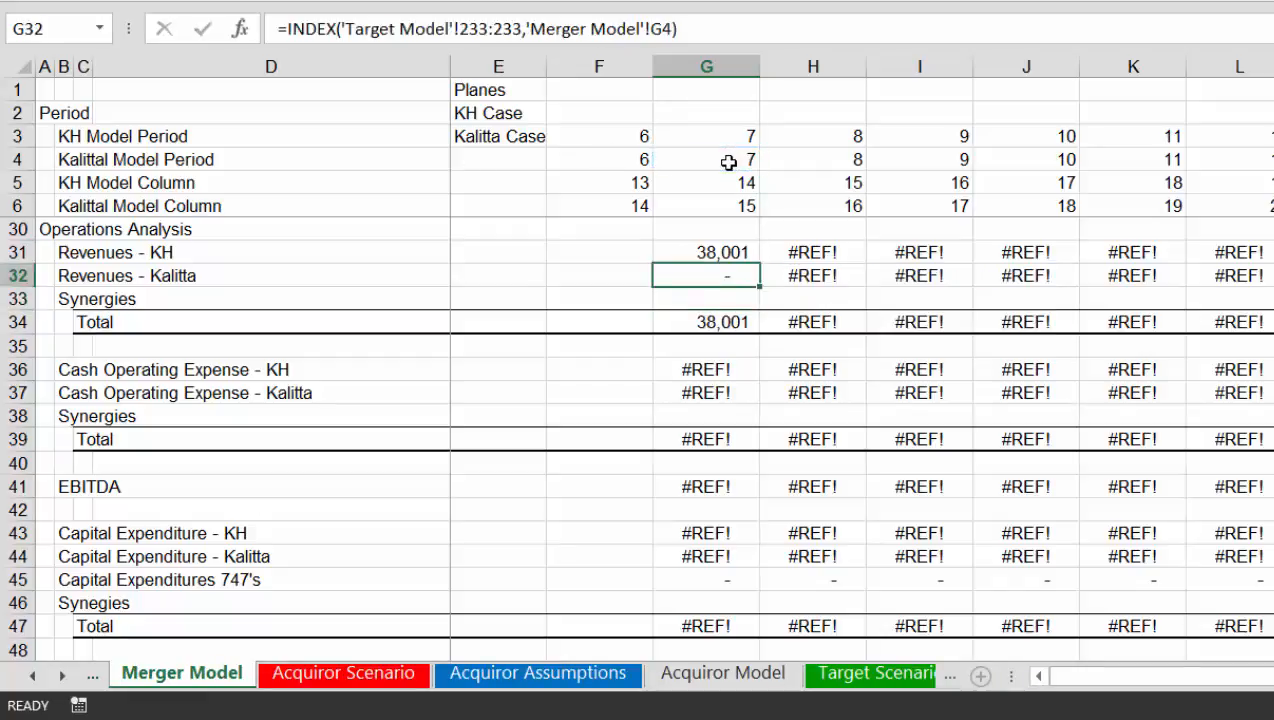
key("Down")
key("shift+Down")
key("ctrl+d")
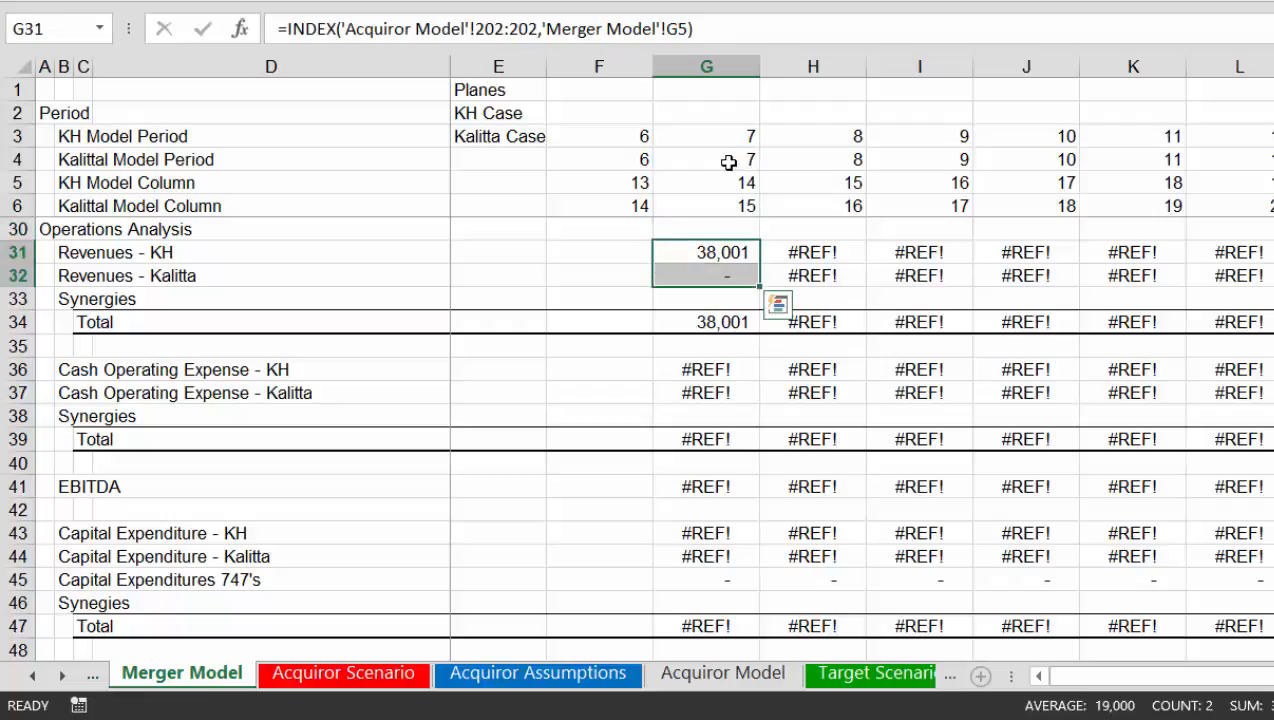
key("Down")
key("Down")
key("Down")
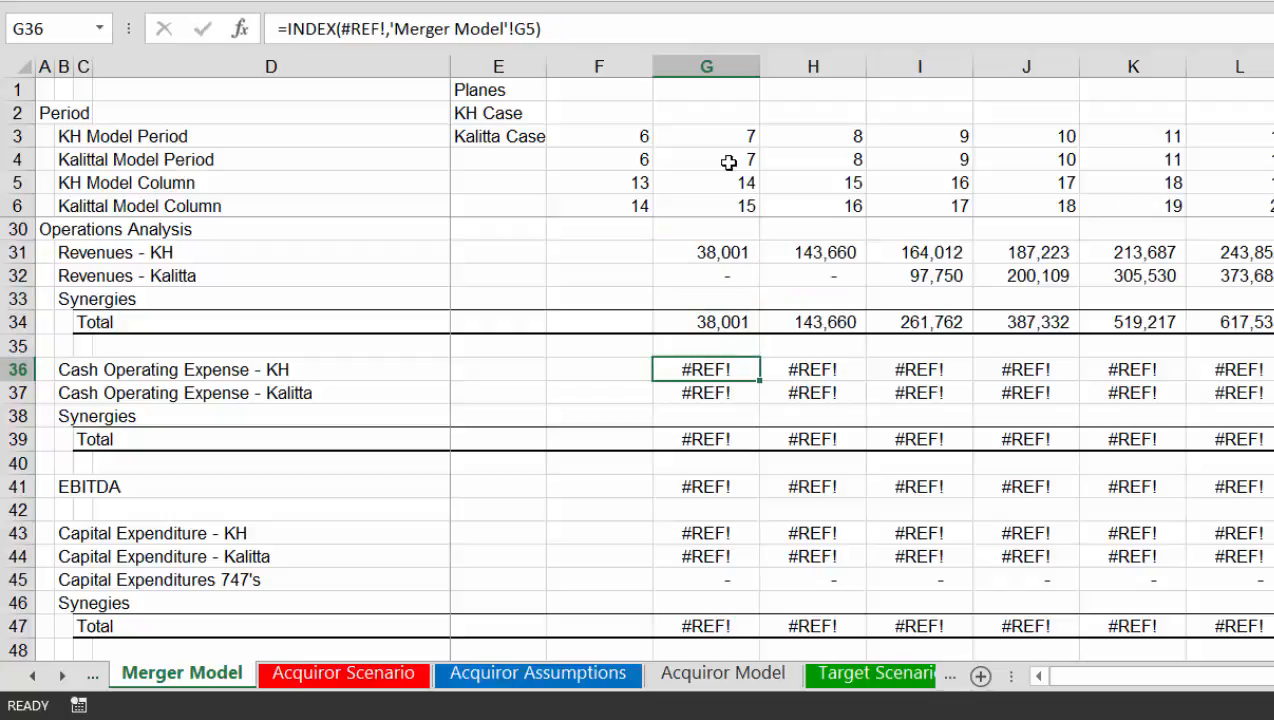
Enter =ROW() without a reference in E36 beside Cash Operating Expense - KH
key("Left")
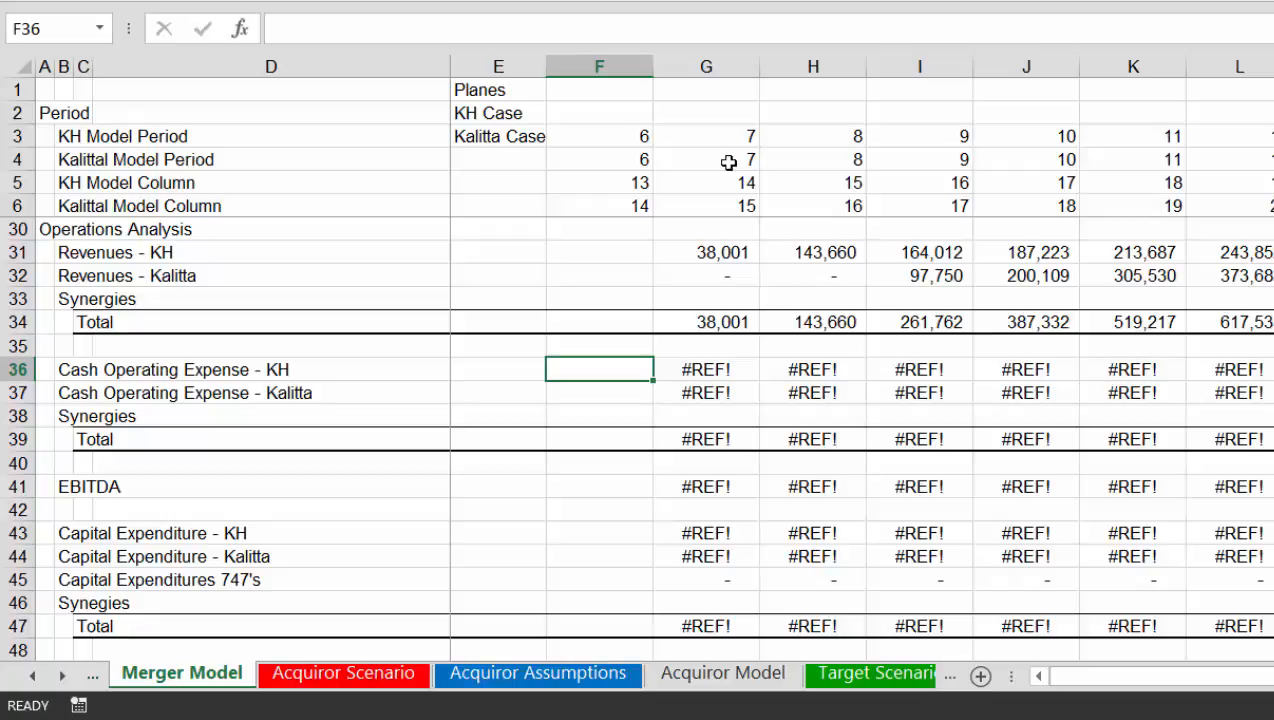
key("Left")
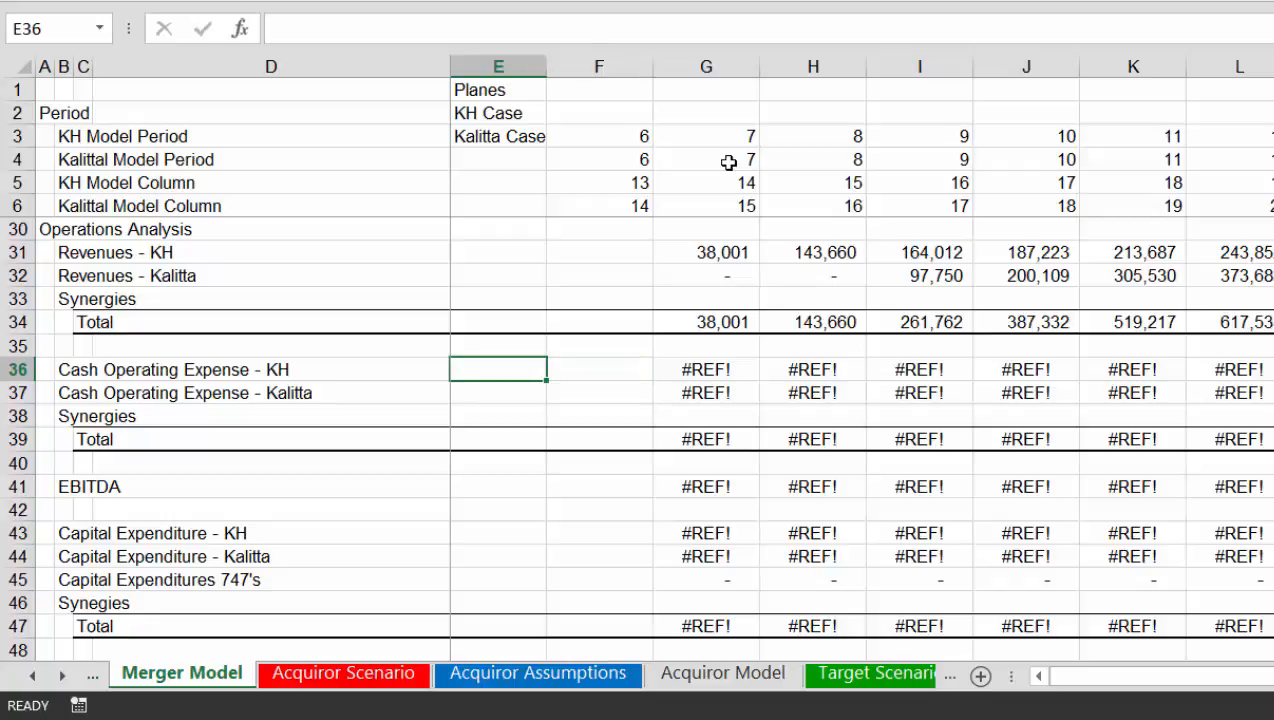
type("=re")
key("BackSpace")
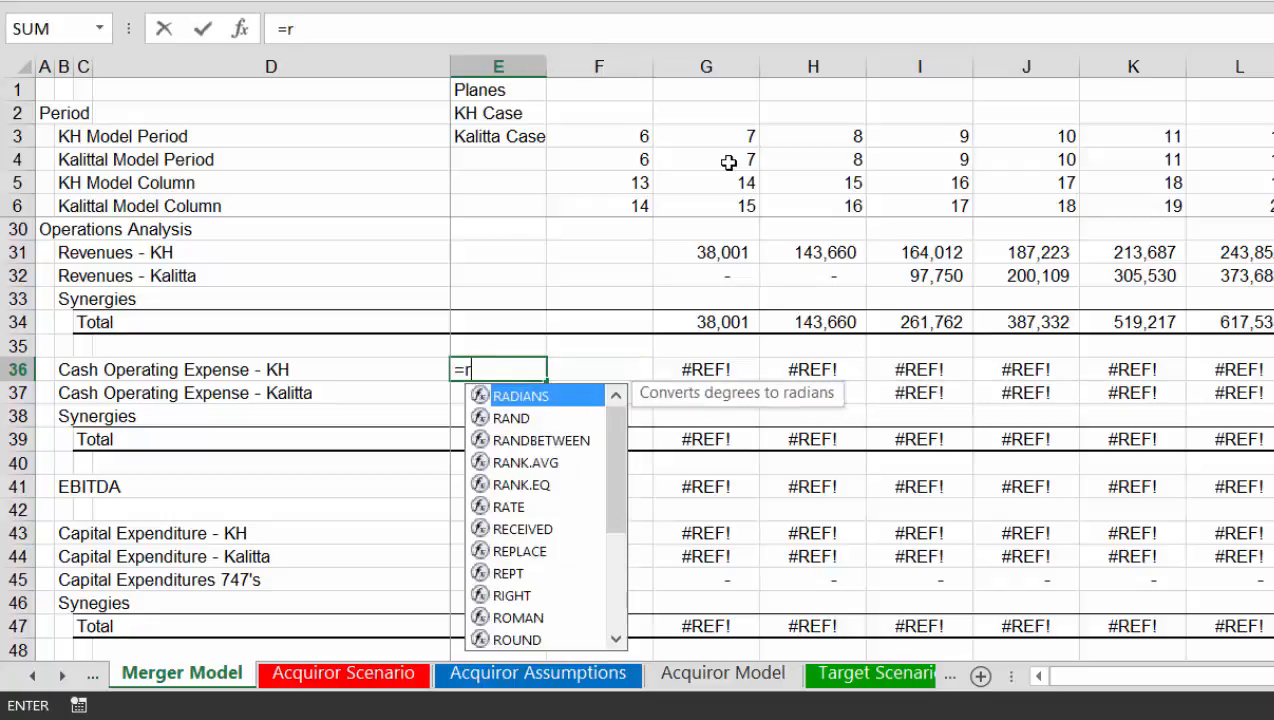
type("oe")
key("BackSpace")
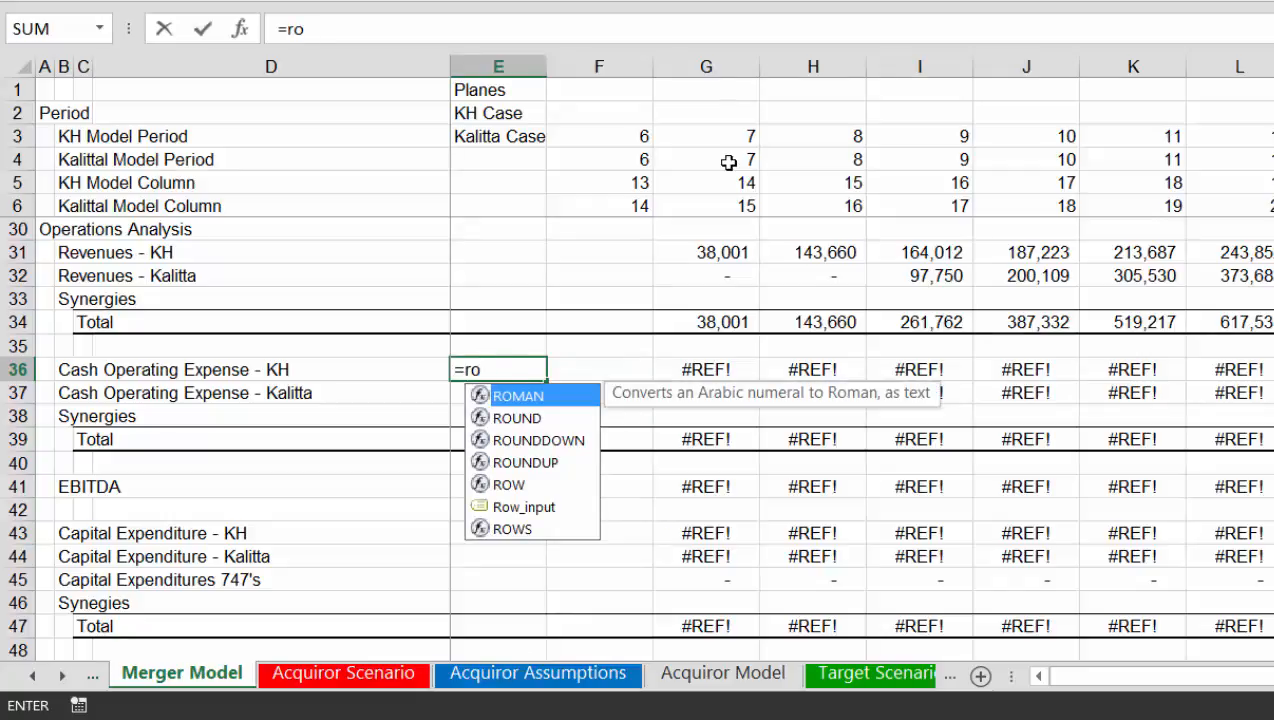
type("w")
key("Tab")
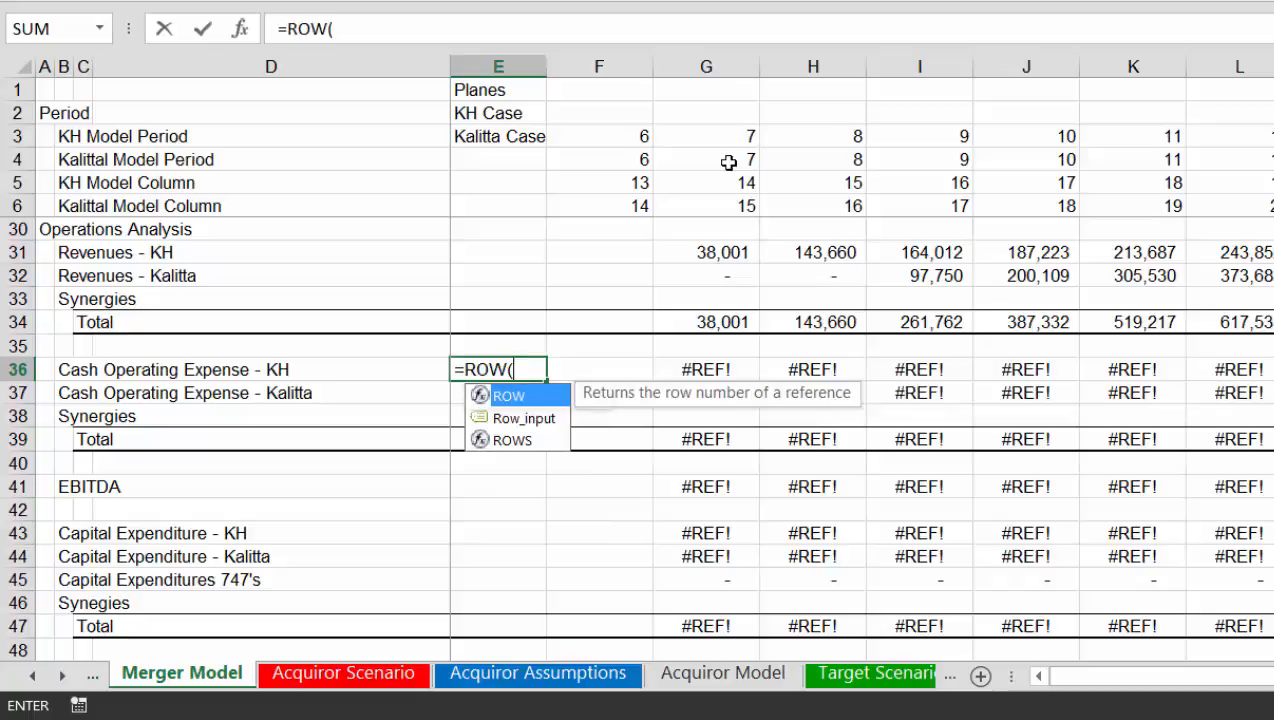
key("Return")
key("Up")
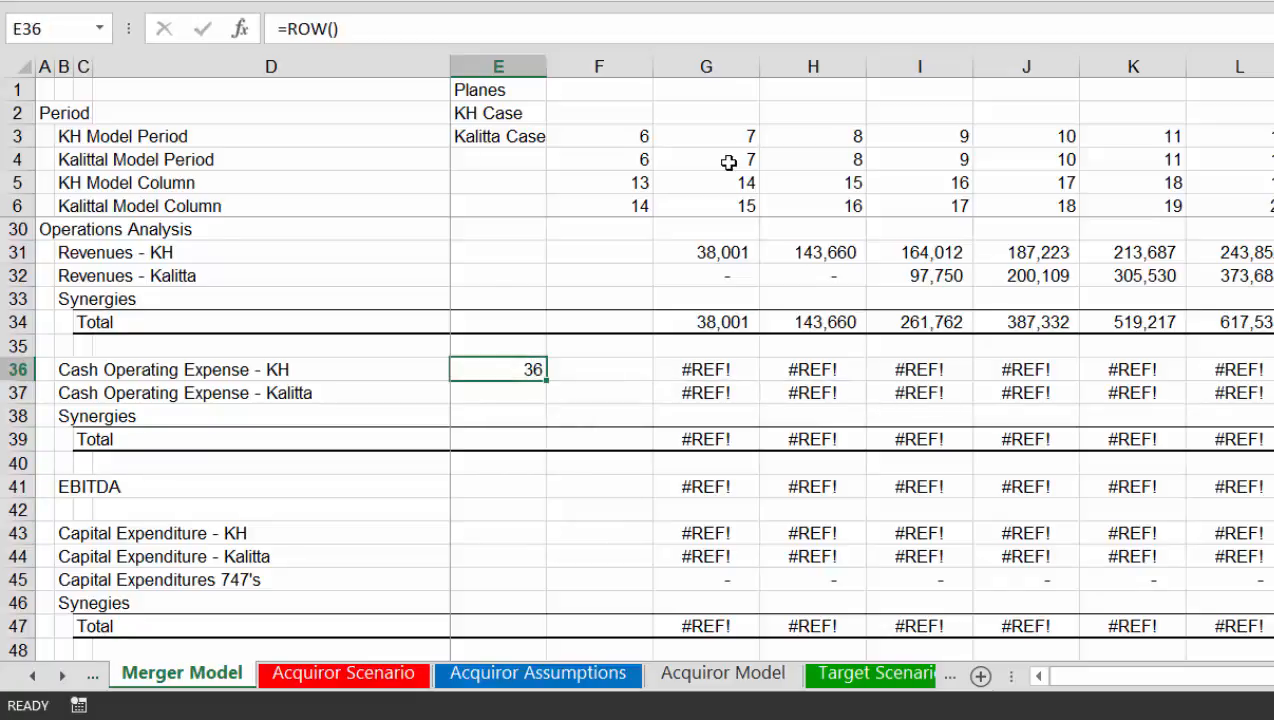
Set E36 to =ROW('Acquiror Model'!H209), referencing the total cash operating costs row of the Acquiror Model sheet
key("F2")
type("=row")
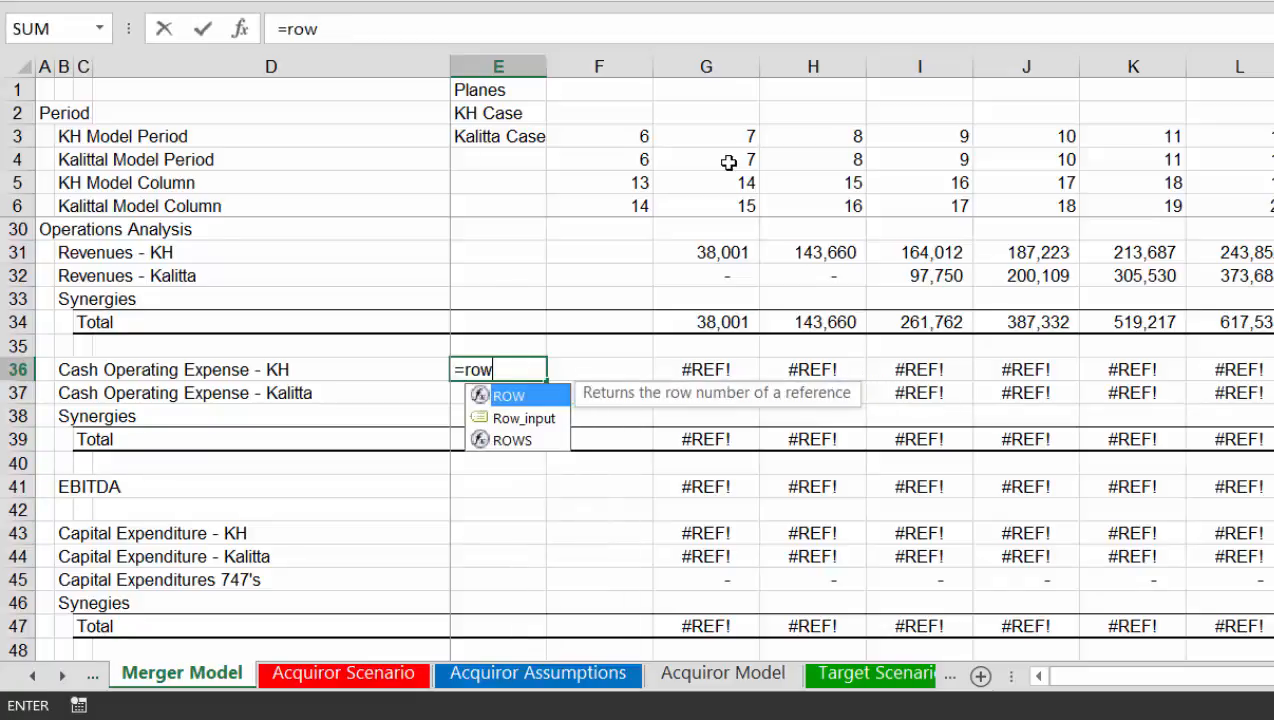
key("Tab")
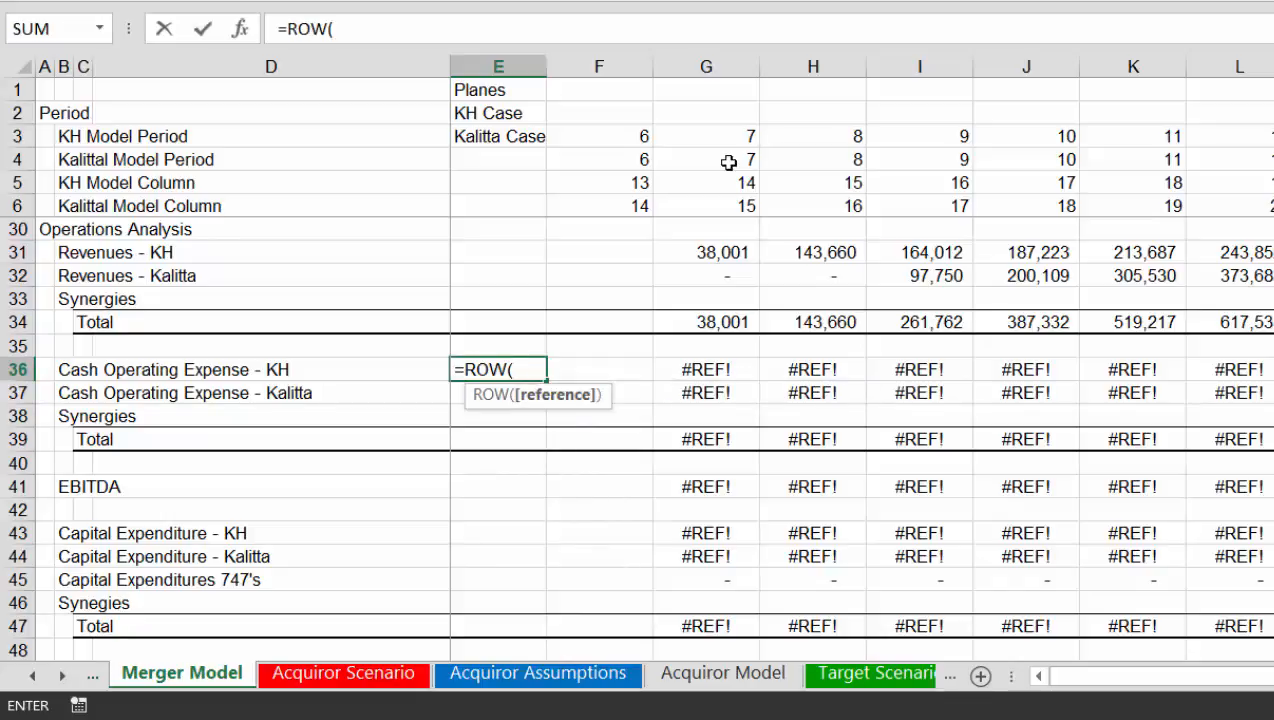
key("ctrl+Page_Down")
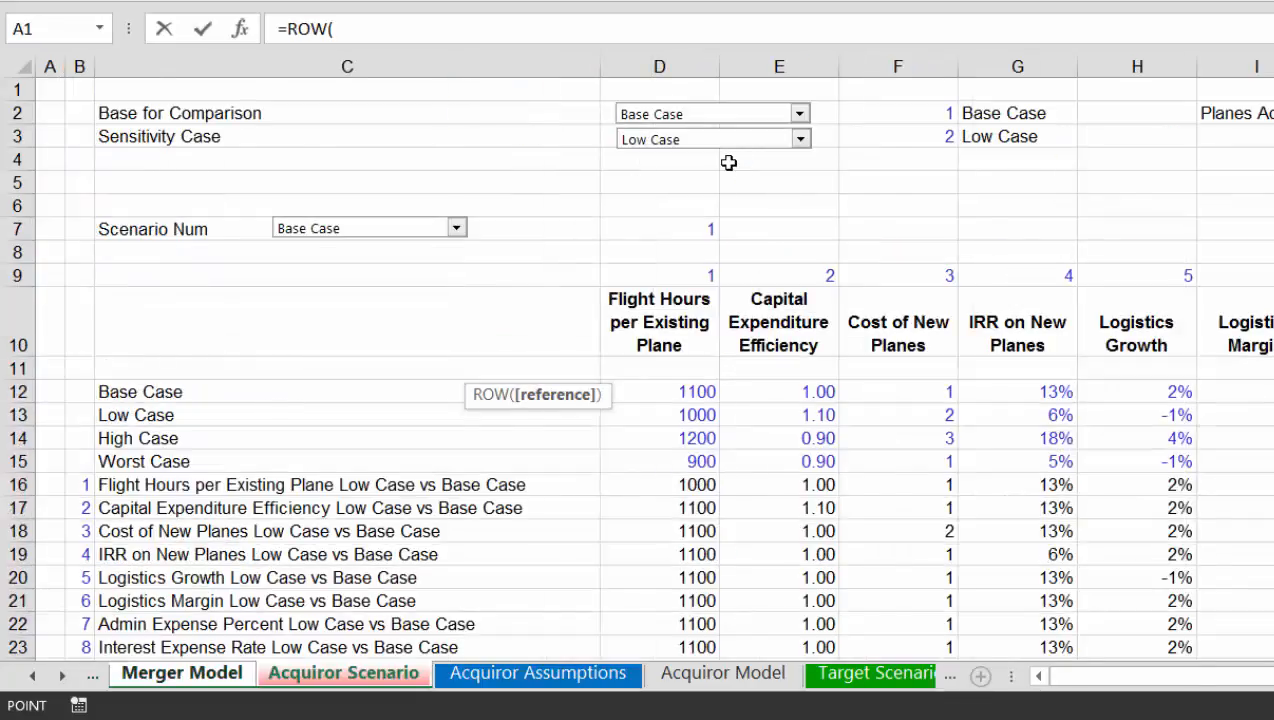
key("ctrl+Page_Down")
key("ctrl+Page_Down")
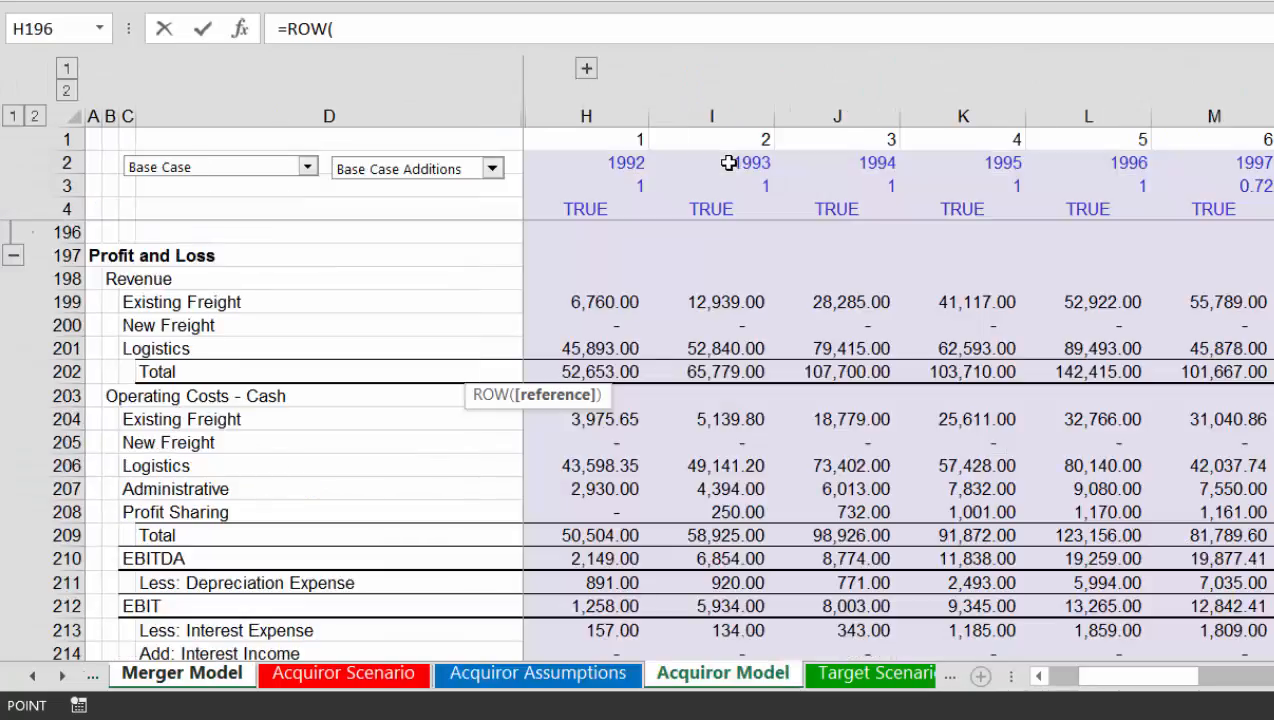
key("Down")
key("Down")
key("Down")
key("Down")
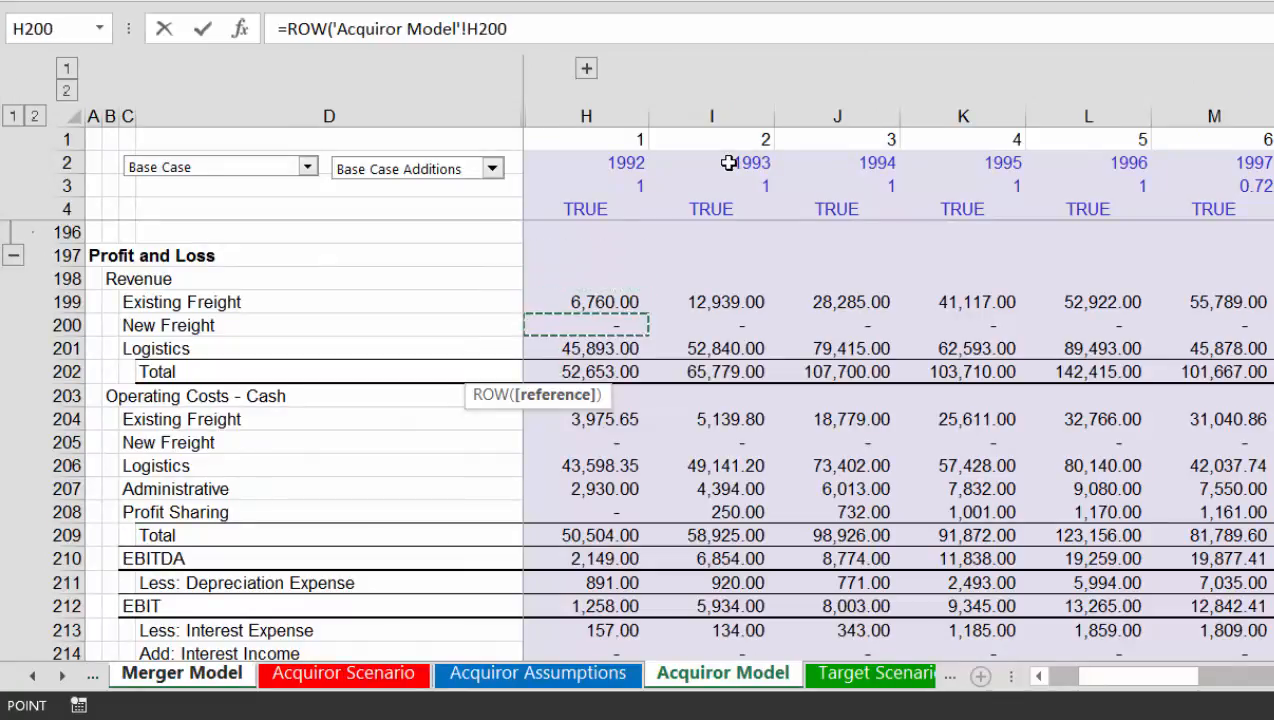
key("Down")
key("Down")
key("Down")
key("Down")
key("Down")
key("Down")
key("Down")
key("Down")
key("Down")
key("Down")
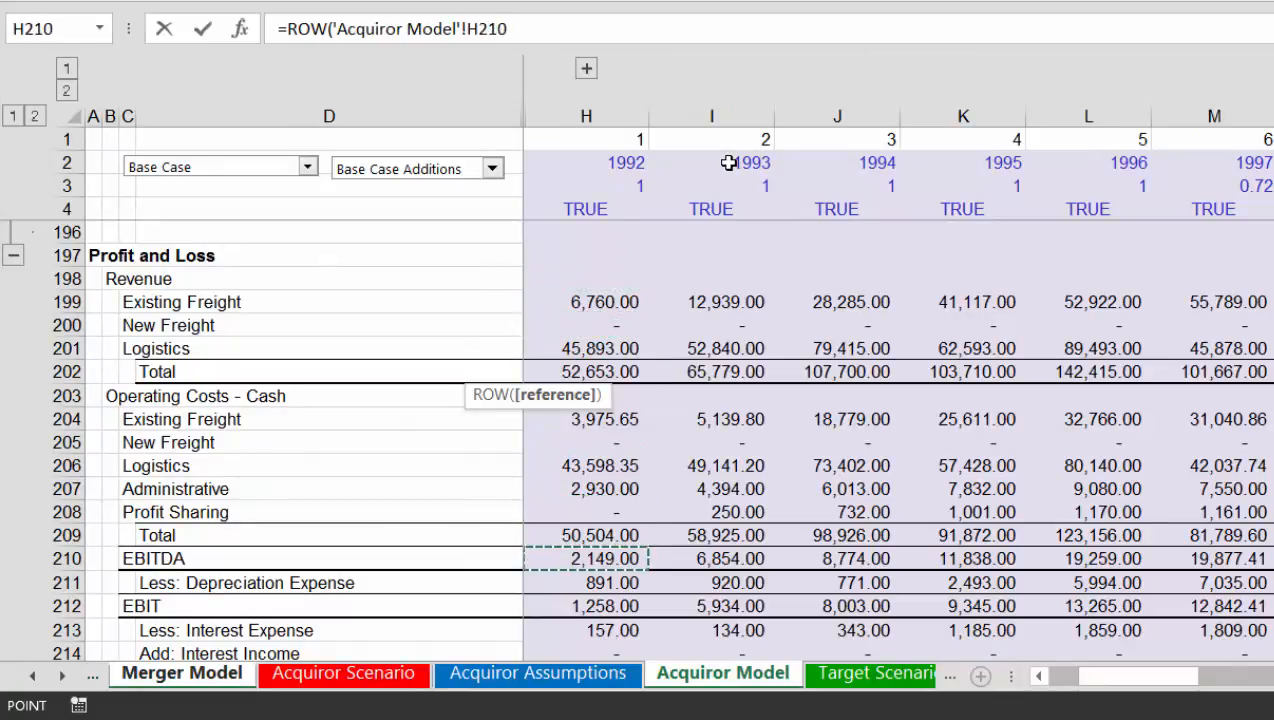
key("Up")
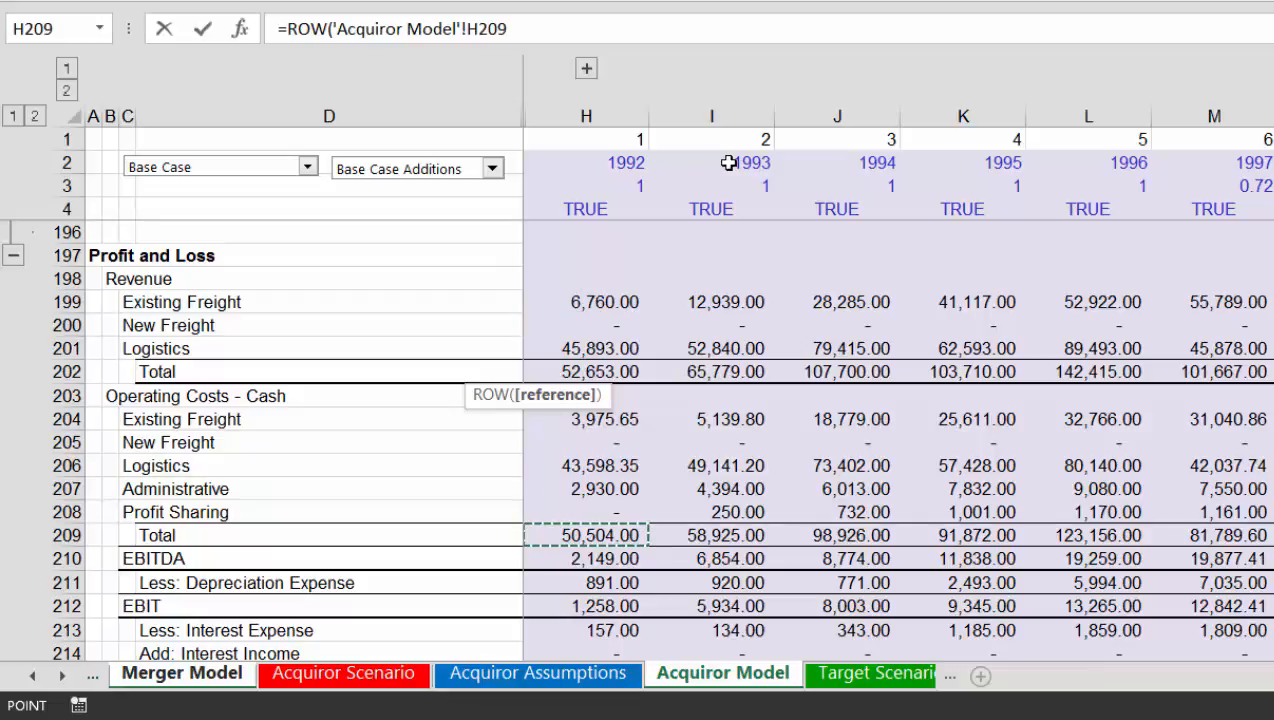
key("Return")
key("Up")
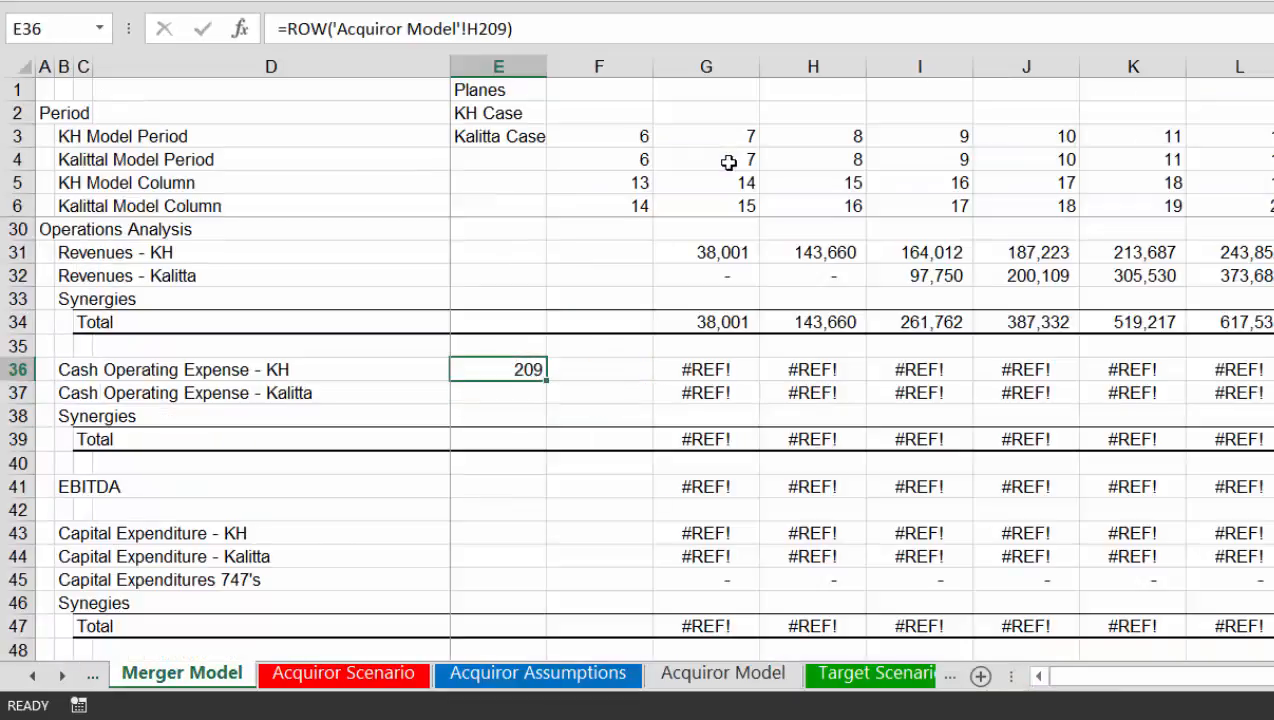
Examine the total revenue formula in G34 and the Revenues - Kalitta formula in G32
key("Up")
key("Right")
key("Down")
key("Right")
key("Up")
key("Up")
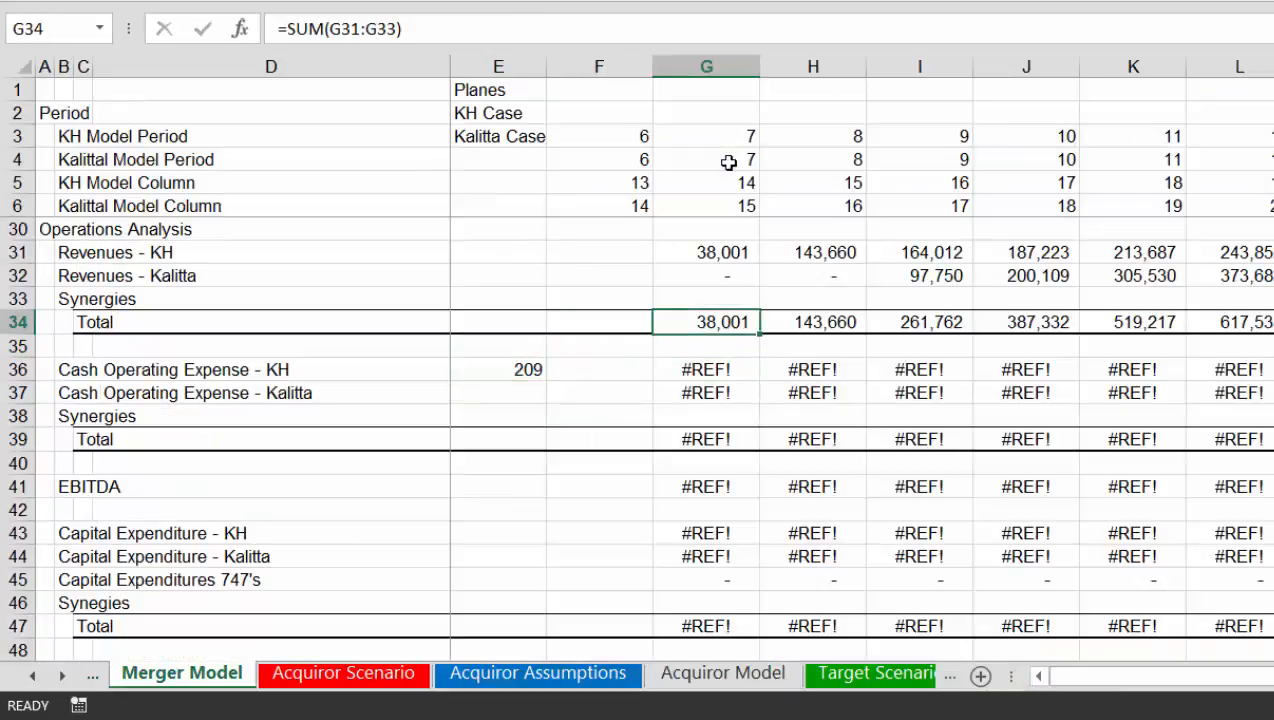
key("Up")
key("Up")
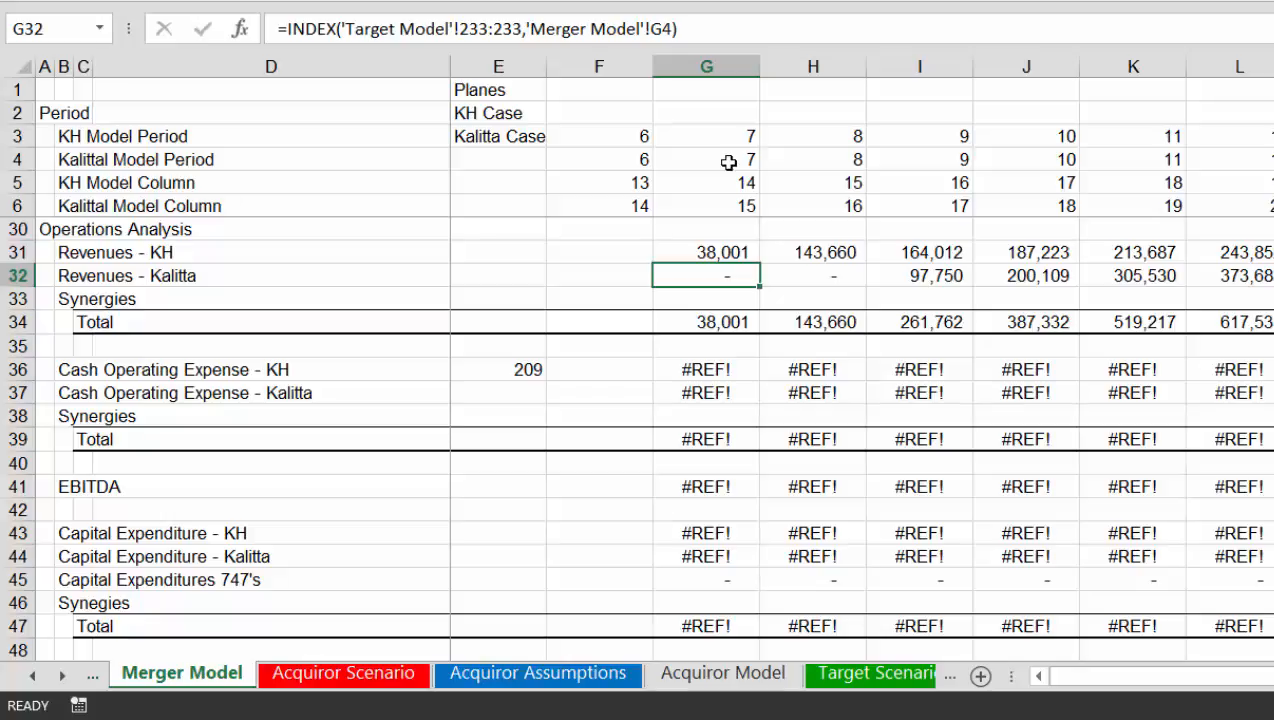
Start an INDEX formula in G36 for Cash Operating Expense - KH, with a nested INDIRECT that opens with the text "'Target Model'"
key("Down")
key("Down")
key("Down")
key("Down")
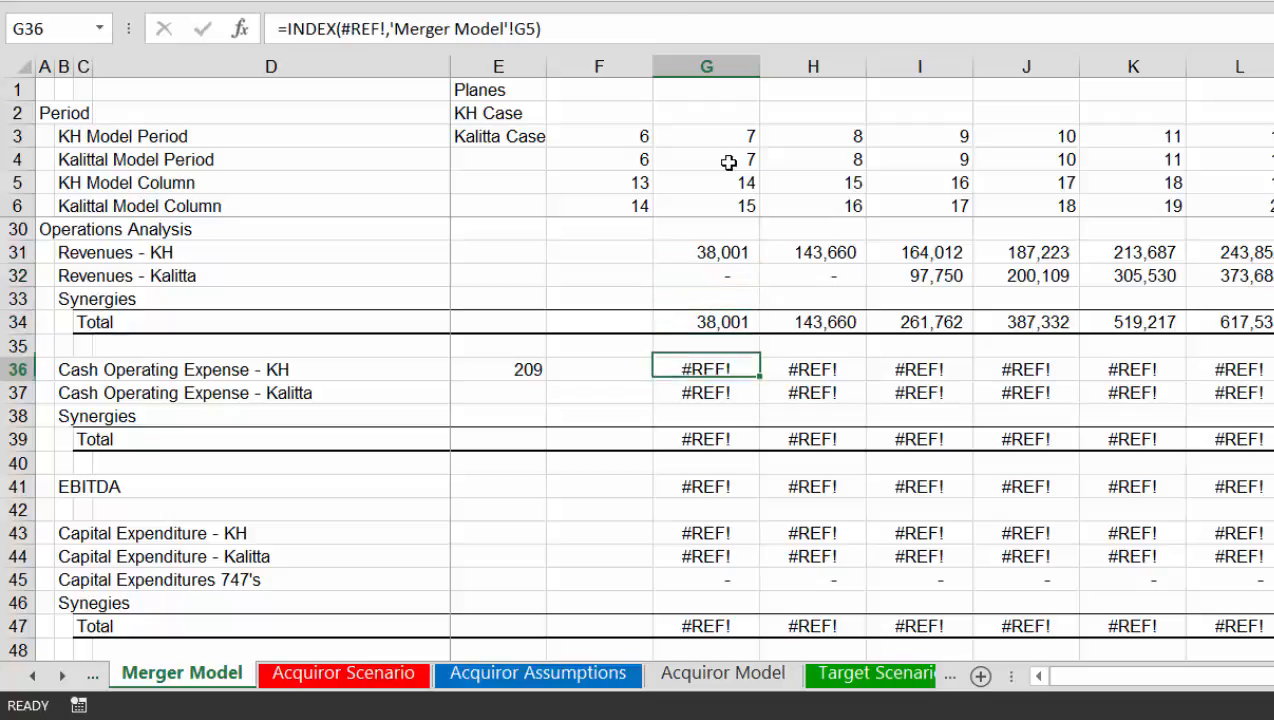
type("=in")
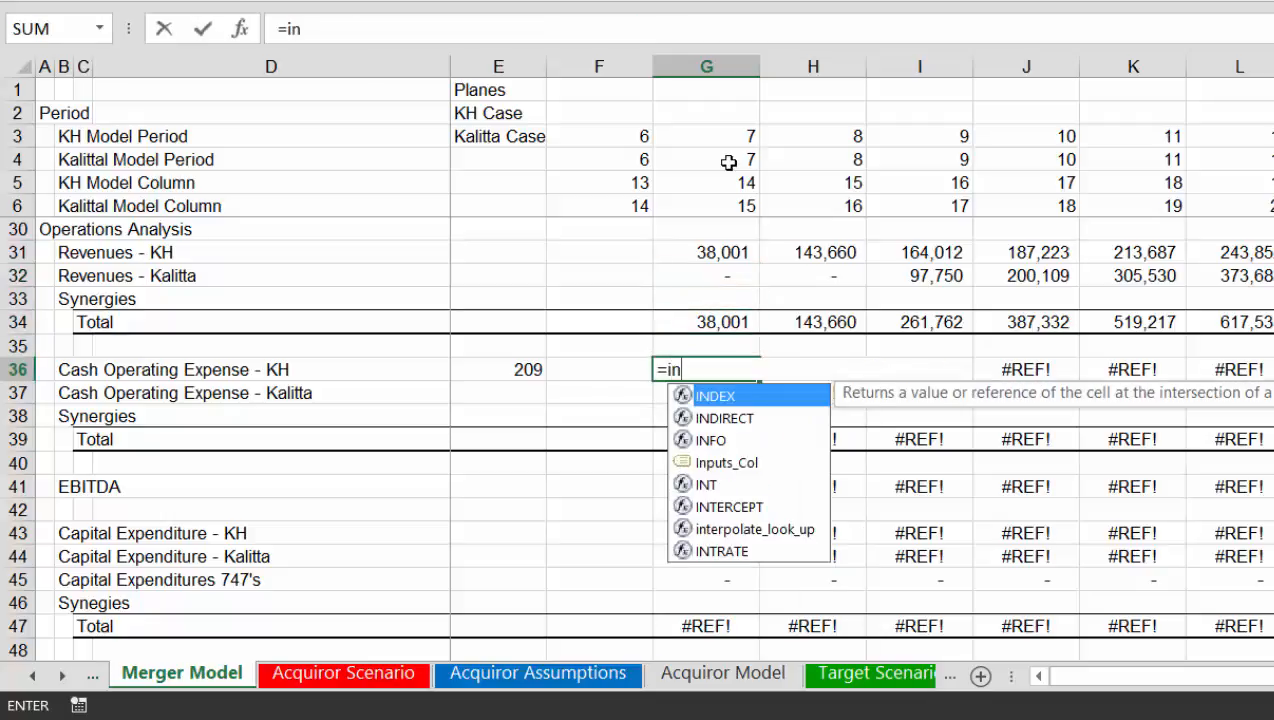
key("Tab")
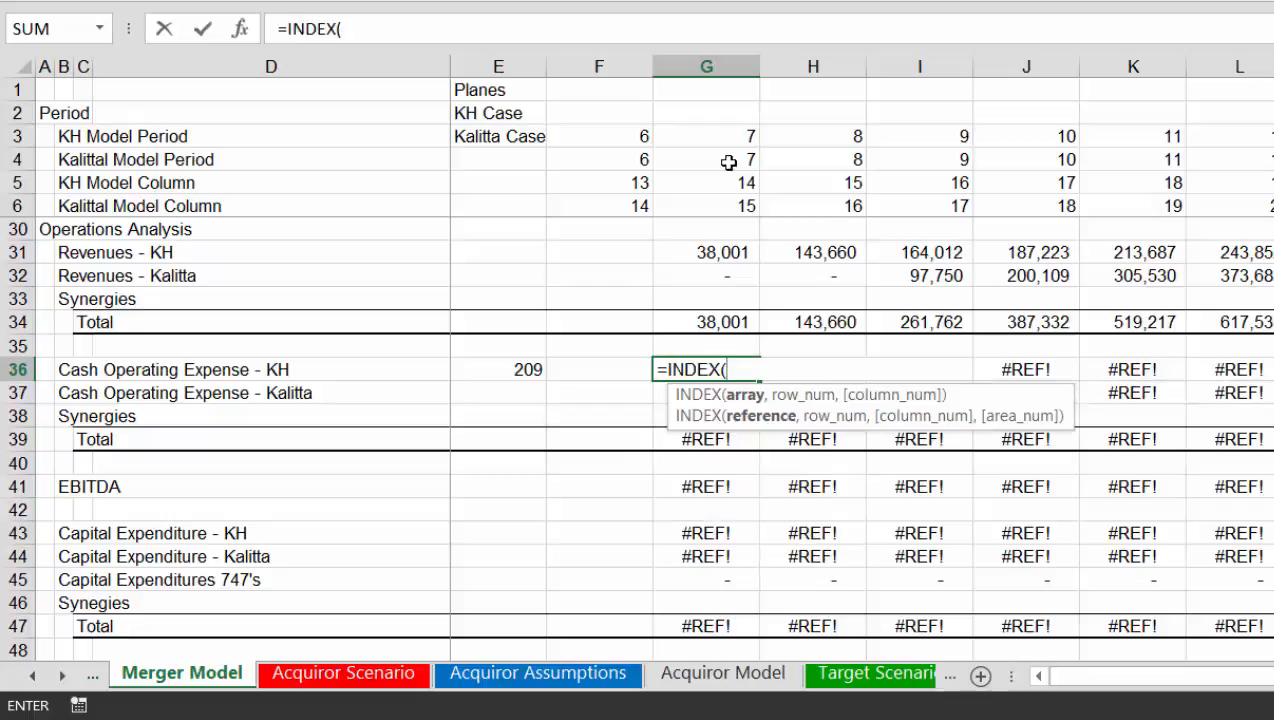
type("ind")
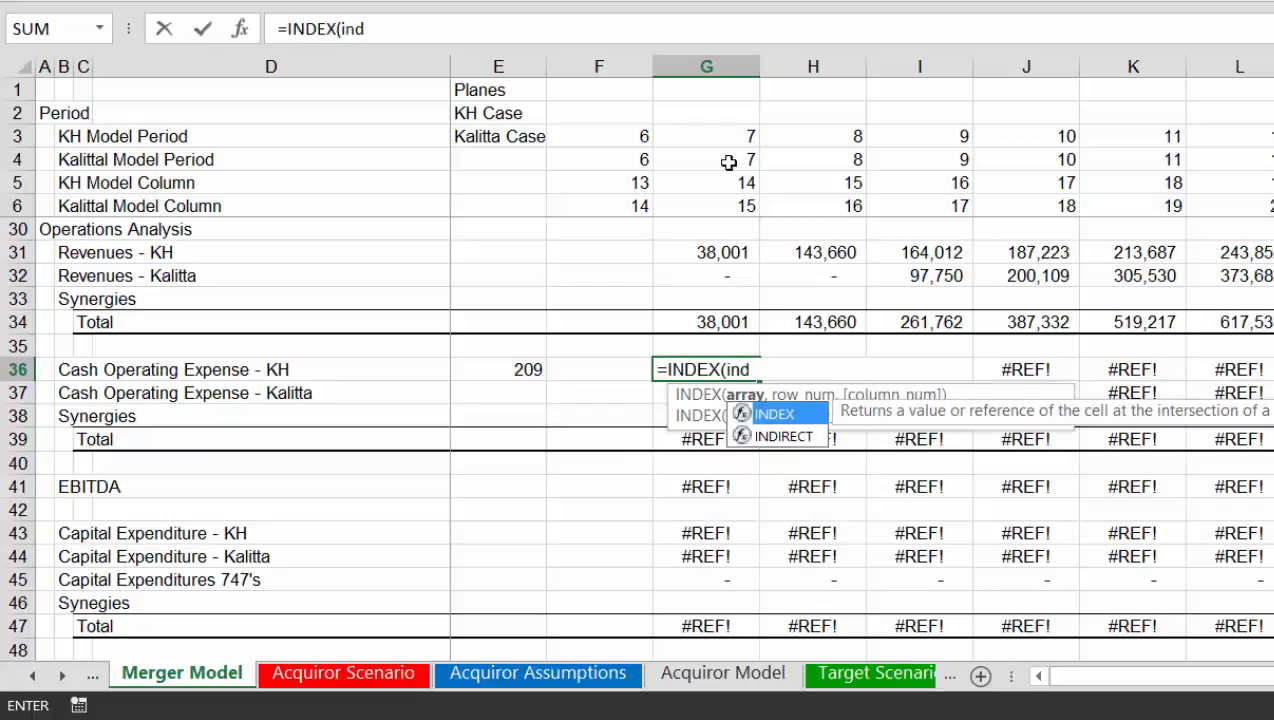
key("Down")
key("Tab")
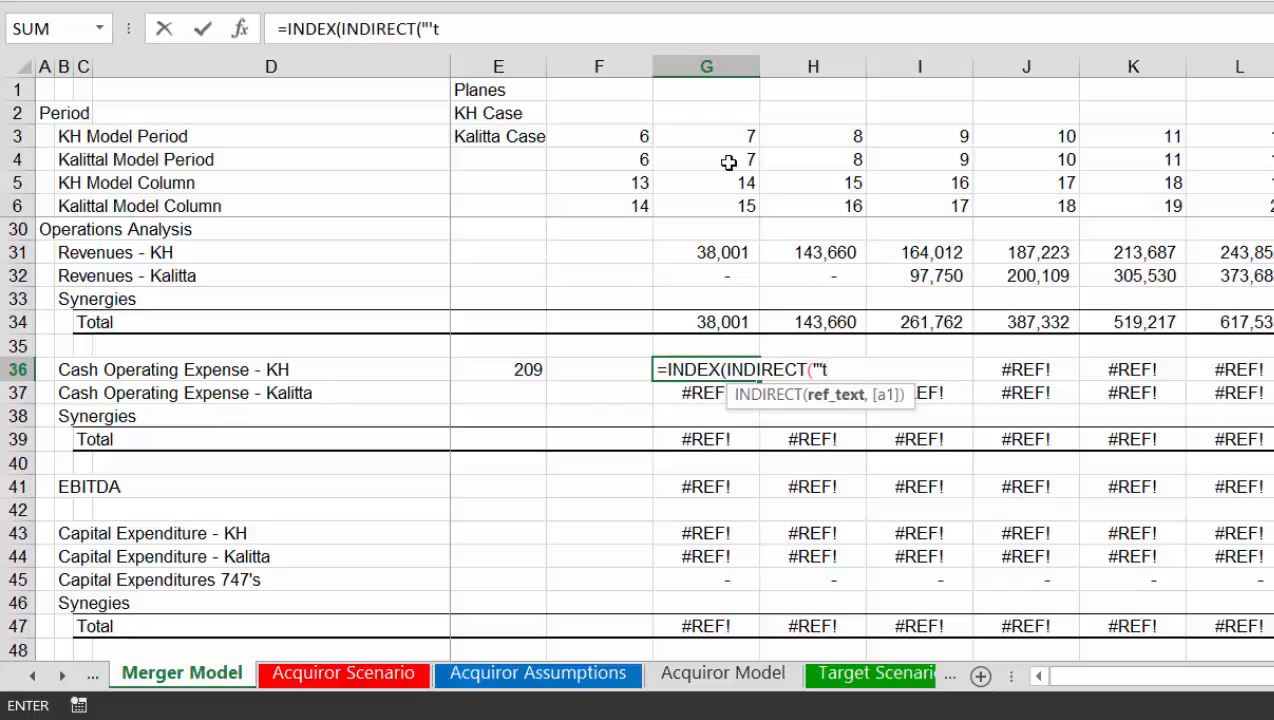
key("BackSpace")
type("Target M")
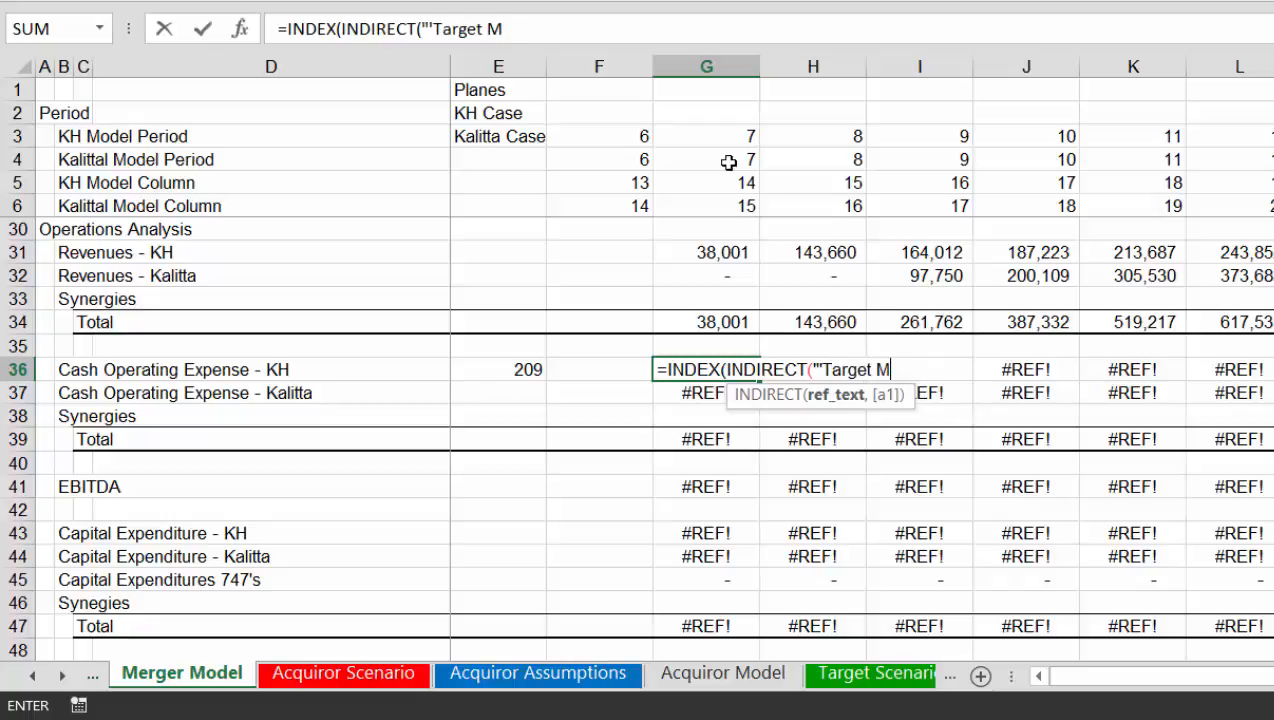
type("odel'\"")
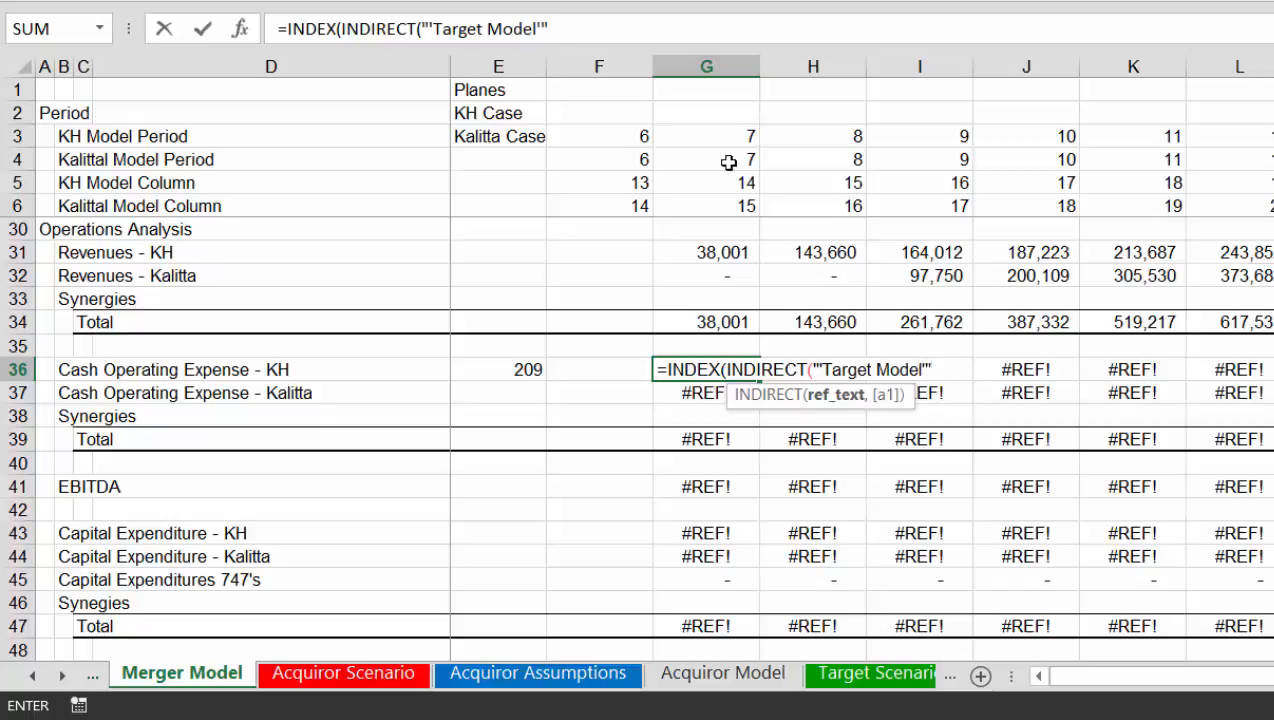
Extend the INDIRECT text in G36 with the row references &$E36&";"&$E$36
type("&")
left_click(511, 371)
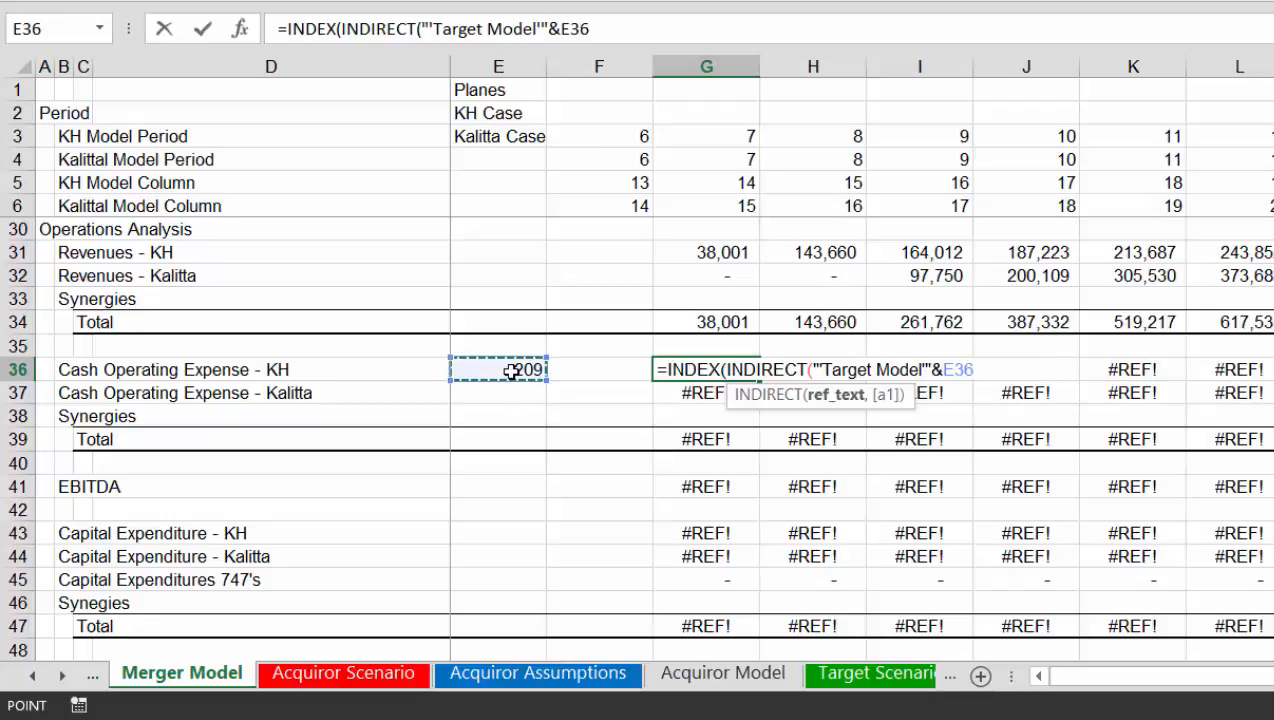
key("F4")
key("F4")
key("F4")
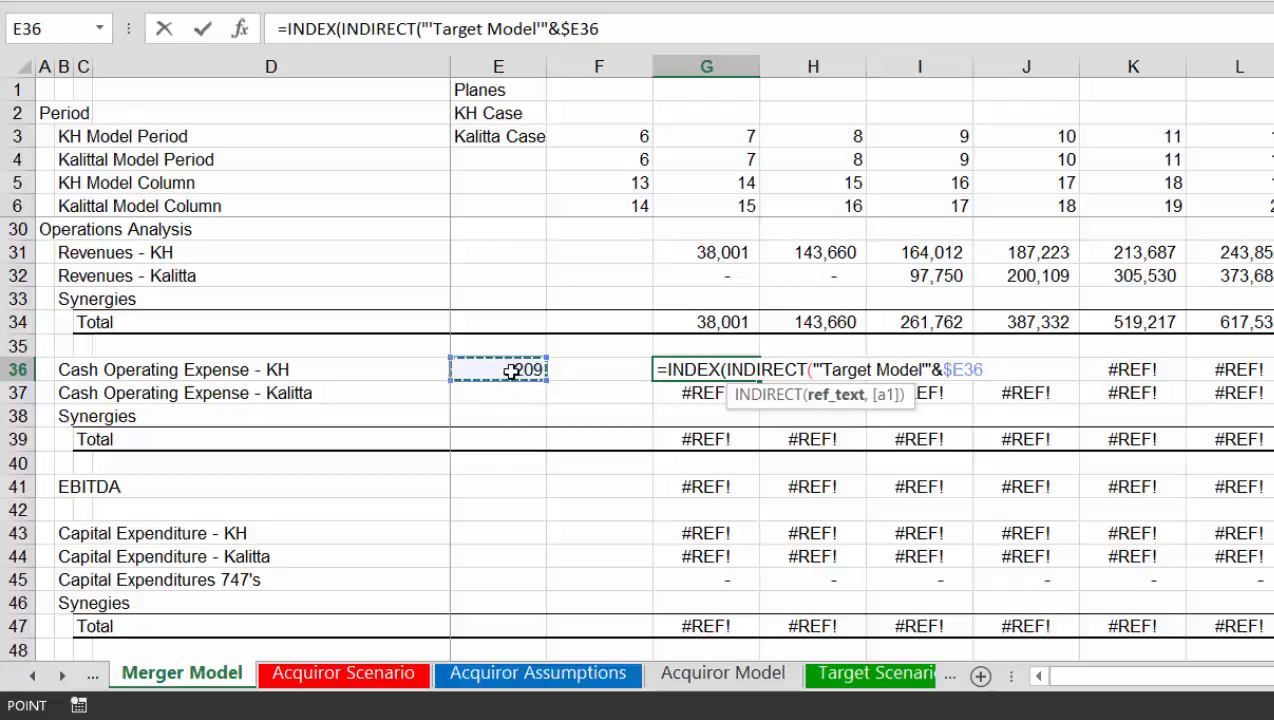
type("&")
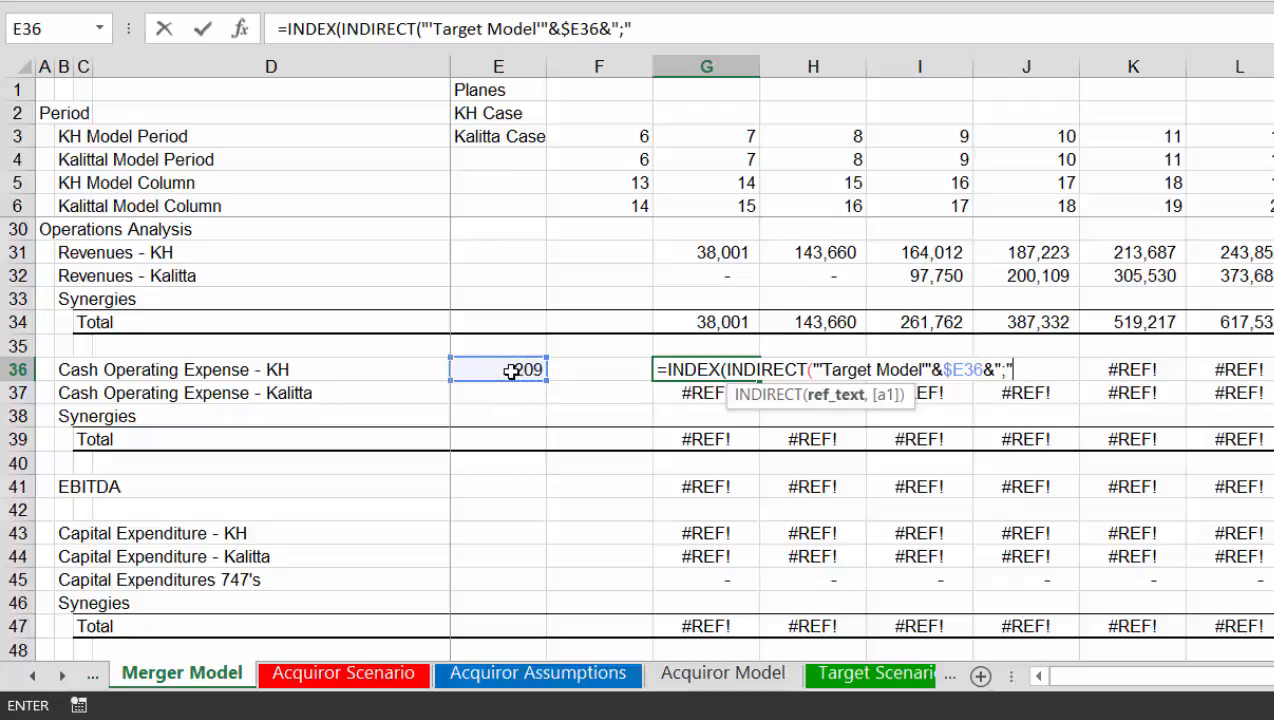
type("\";\"&")
key("Left")
key("Left")
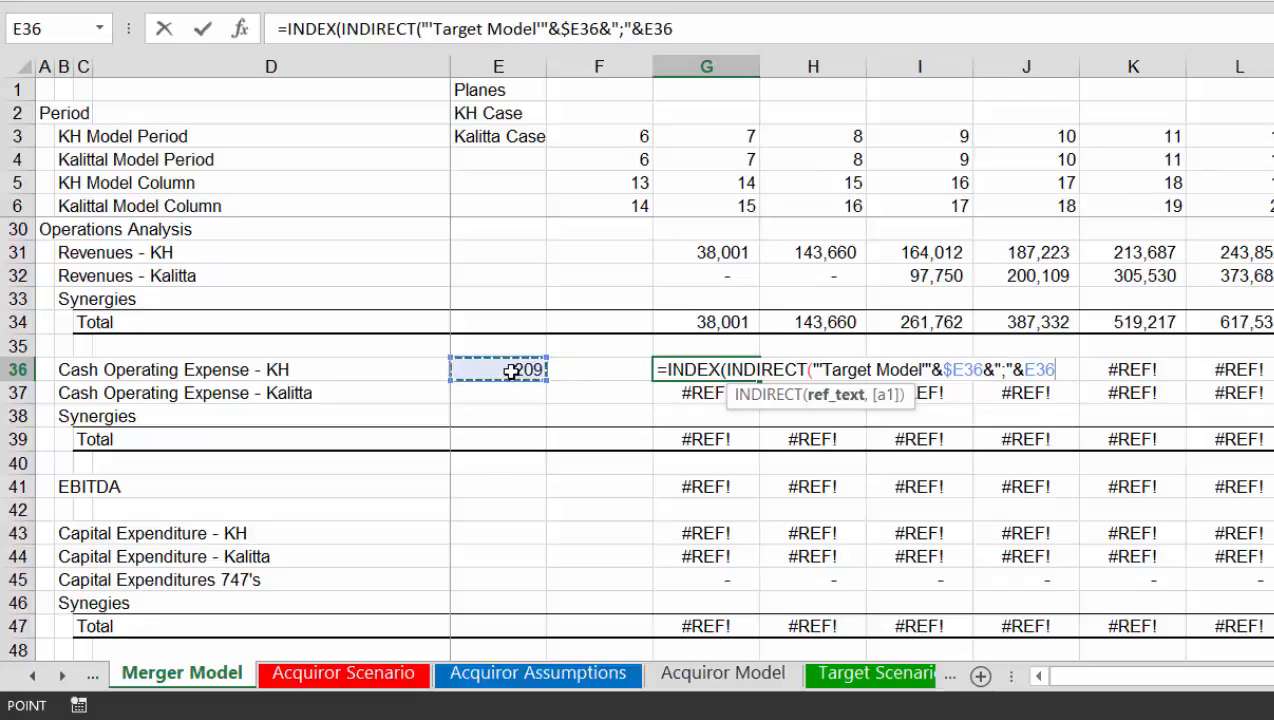
key("F4")
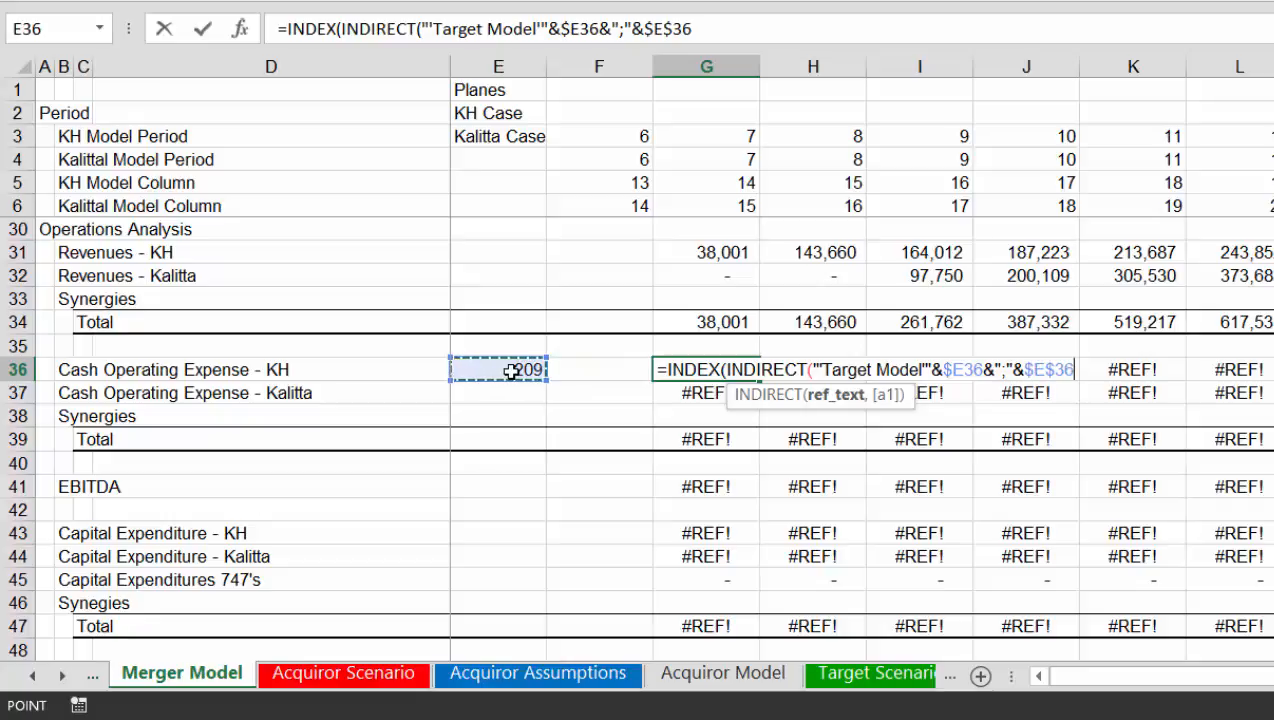
Add the KH model period in G3 as the following argument and try to enter the G36 formula
type(",")
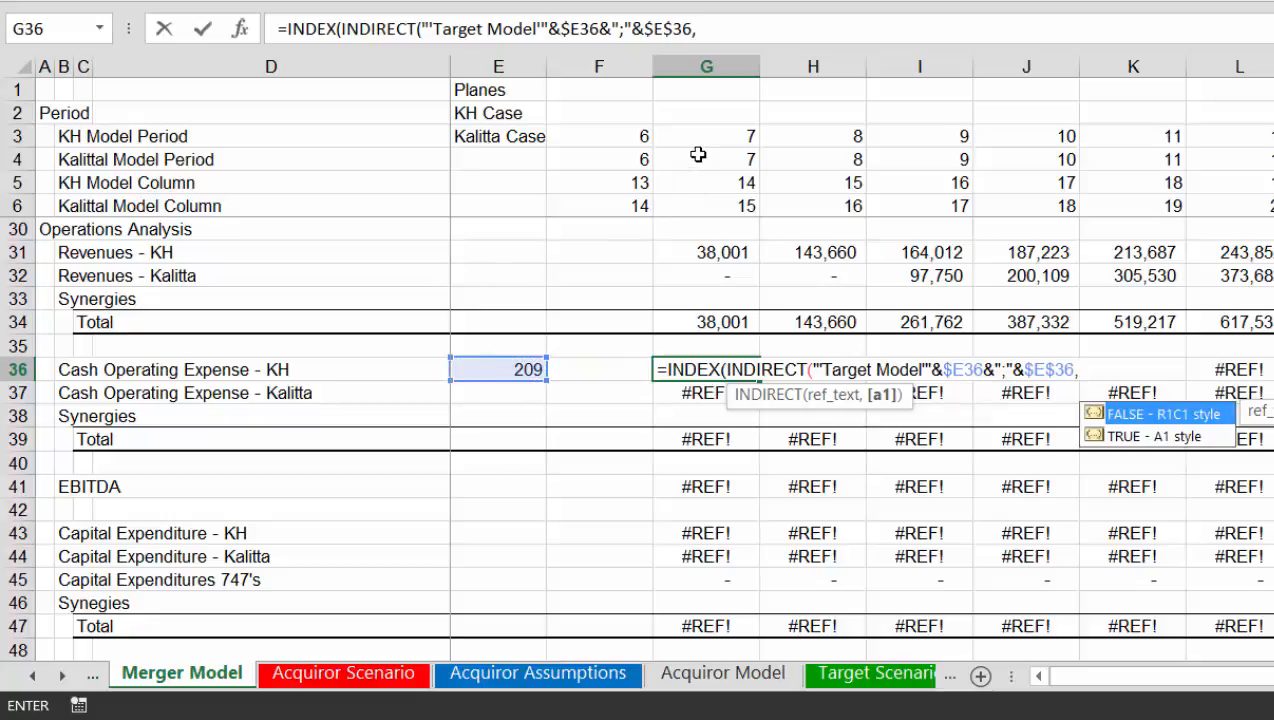
left_click(698, 155)
key("Up")
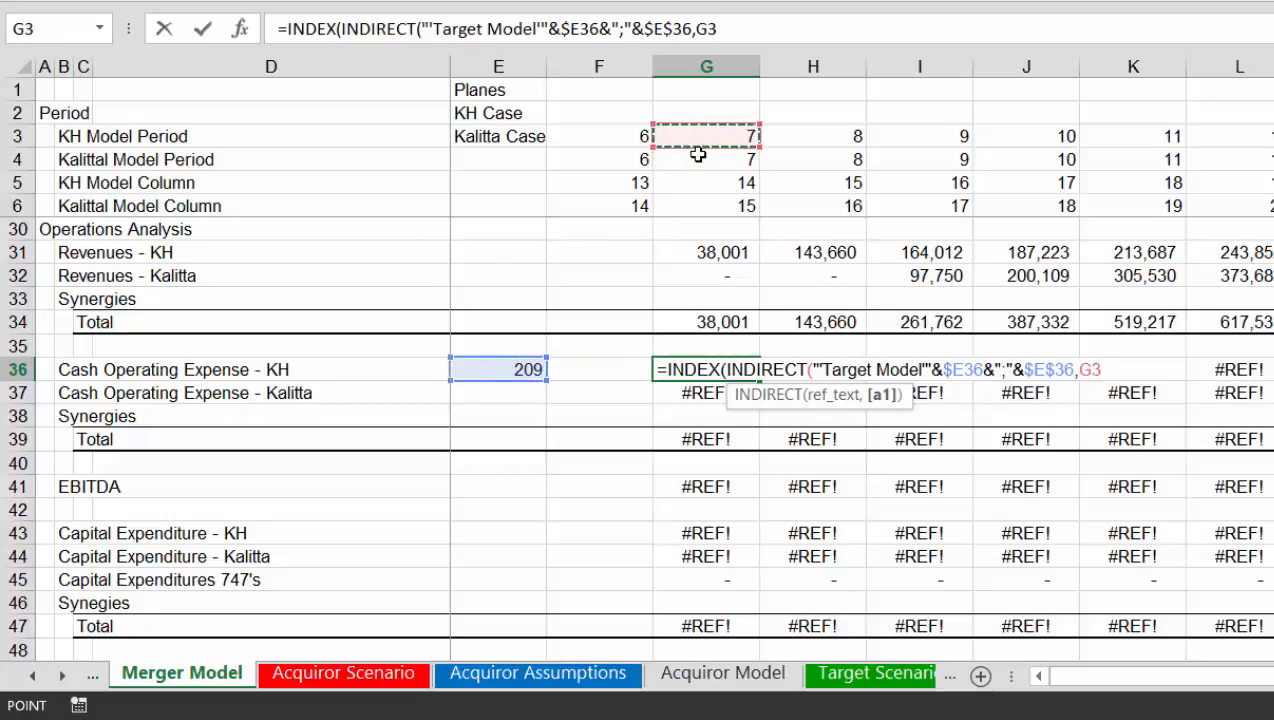
key("Return")
key("Return")
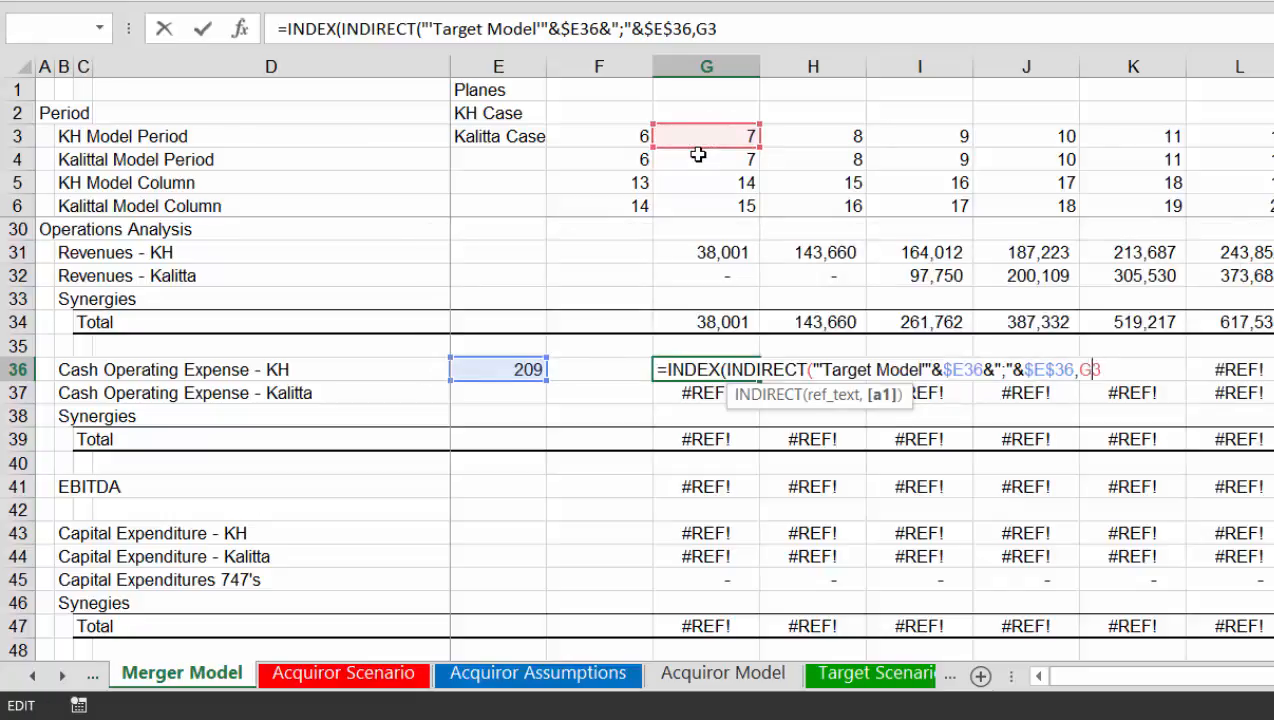
Replace the semicolon between the two E36 references in the G36 formula with a colon and try to enter it again
key("Left")
key("Left")
key("Left")
key("Left")
key("Left")
key("Left")
key("Left")
key("Left")
key("Left")
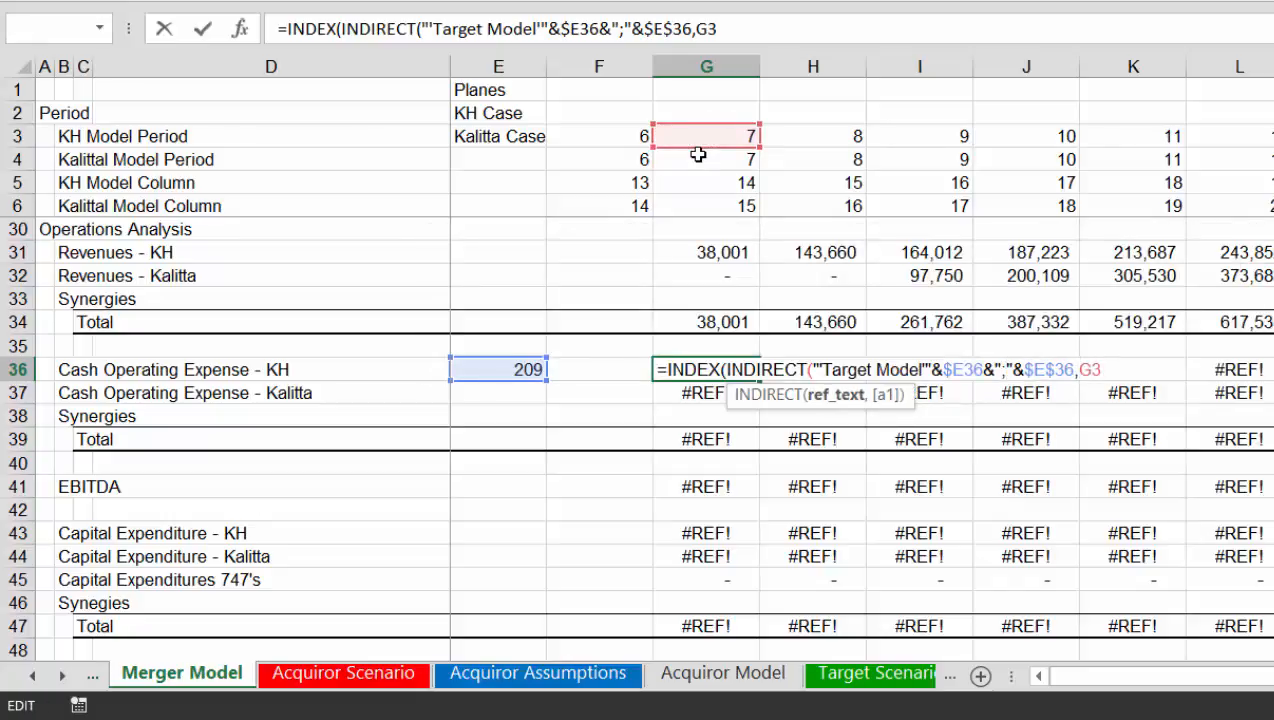
key("Delete")
type(":")
key("Return")
key("Return")
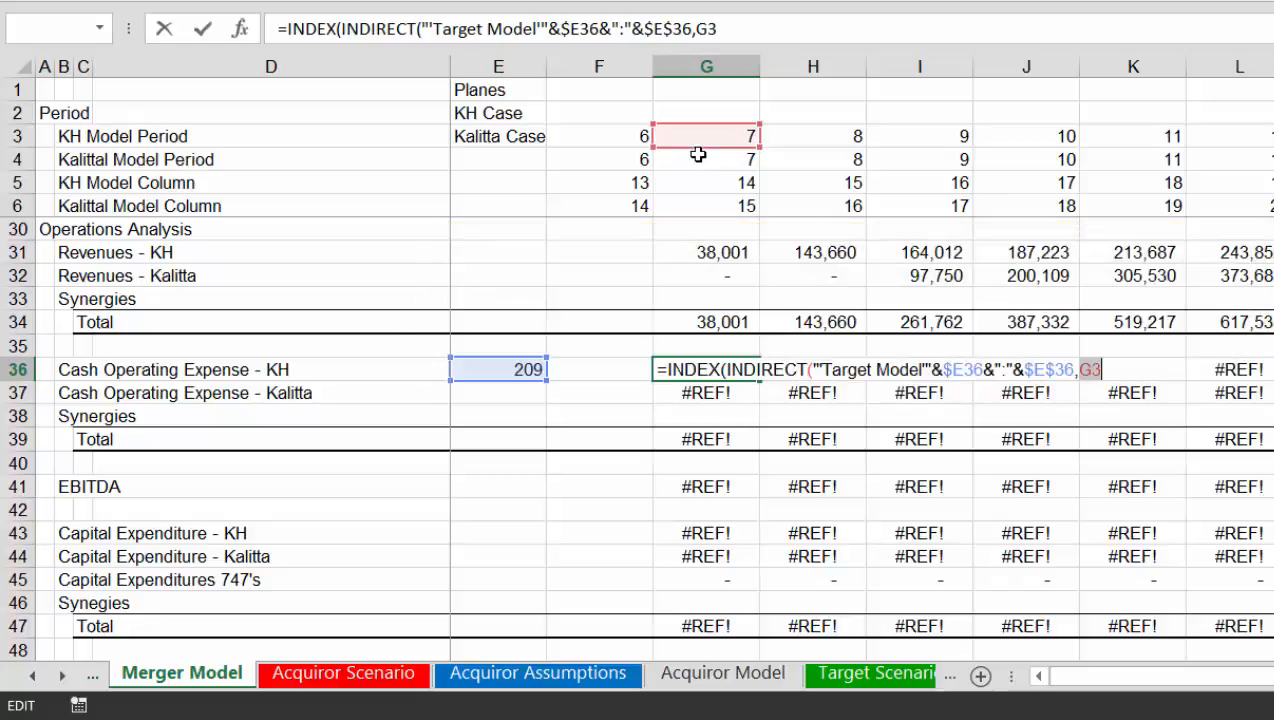
key("Return")
key("Return")
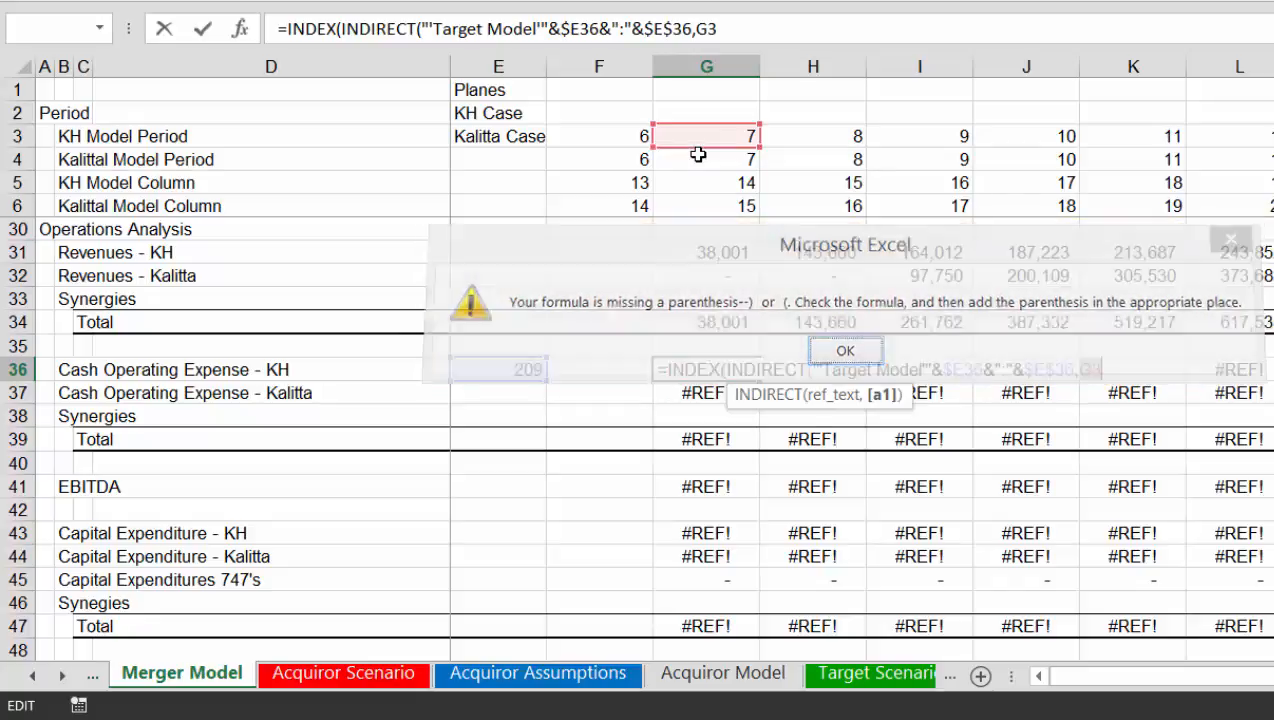
Close the INDIRECT function after $E$36, enter the G36 formula, and reopen it to check its references
key("Left")
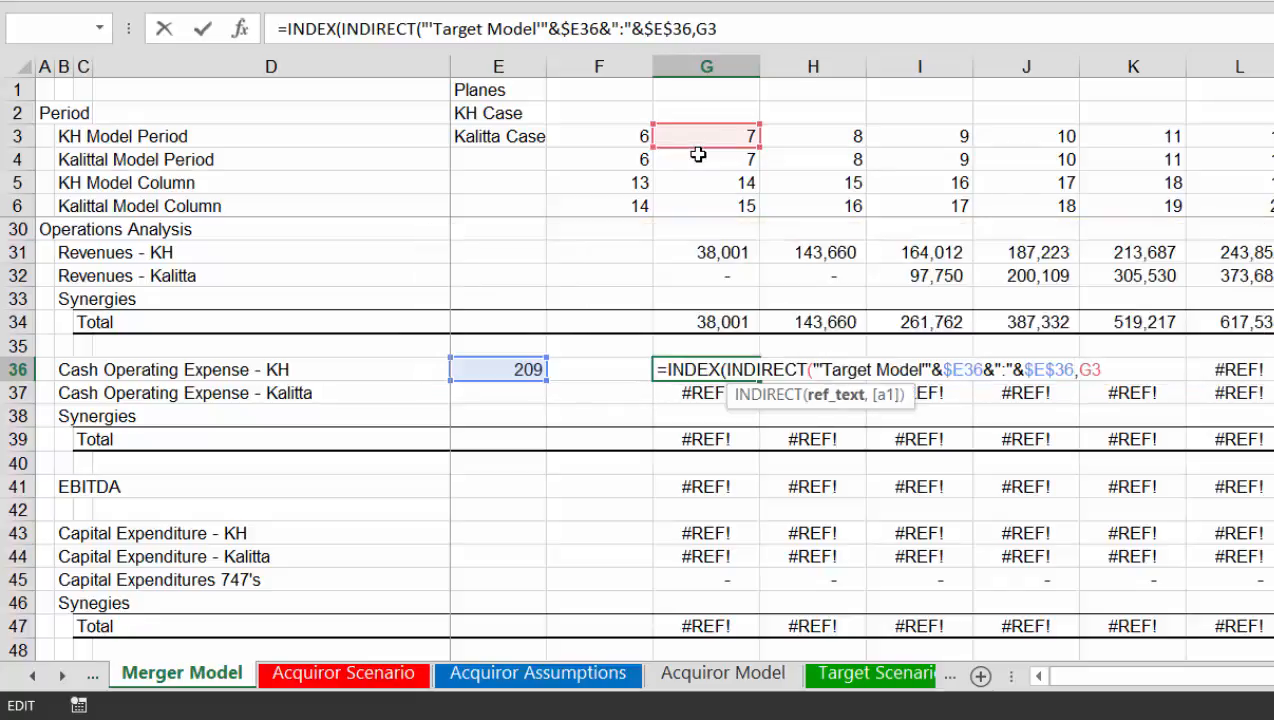
type(")")
key("Return")
key("Return")
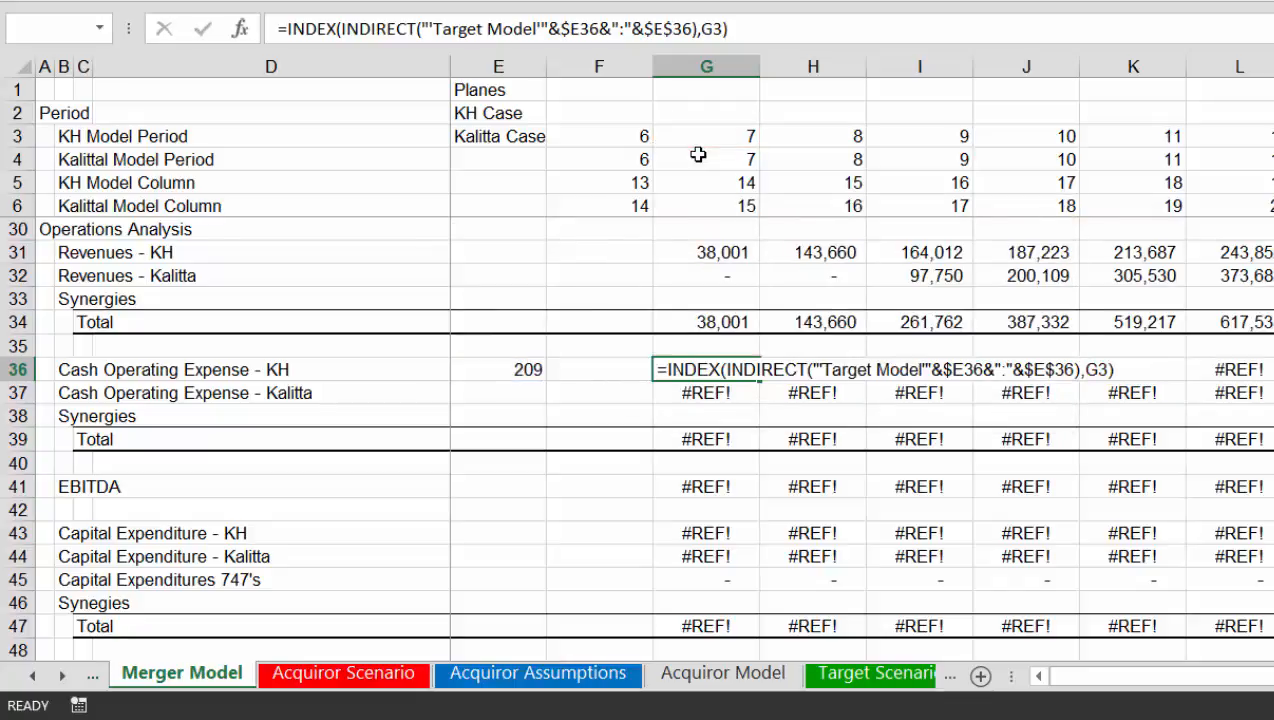
key("Up")
key("F2")
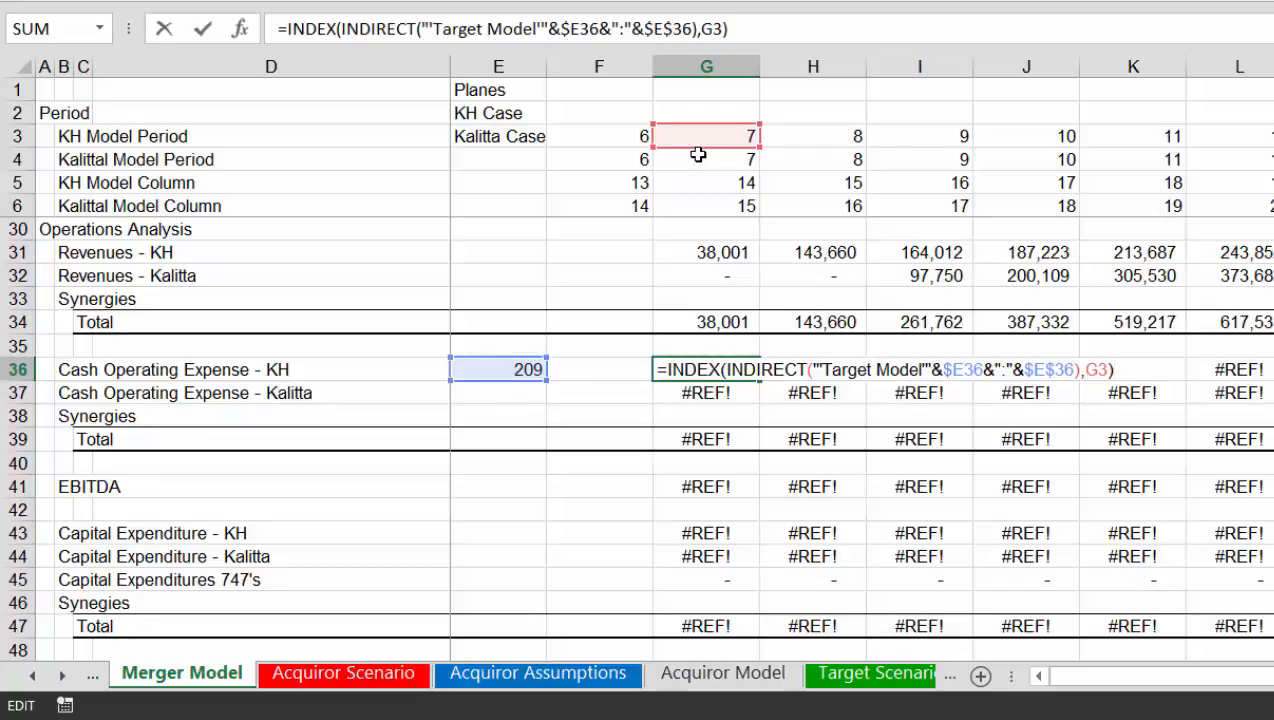
key("Return")
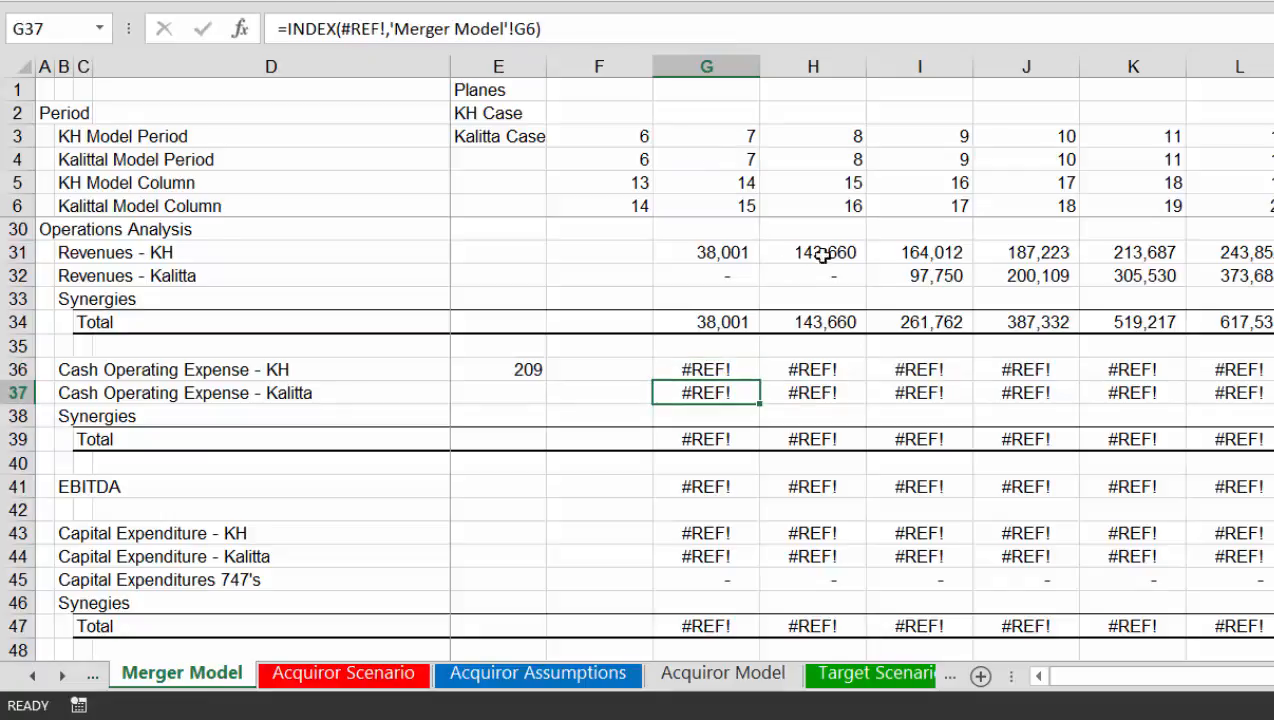
Examine the references in the Acquiror Model INDEX and INDIRECT formula in G36 for Cash Operating Expense - KH
key("alt+Tab")
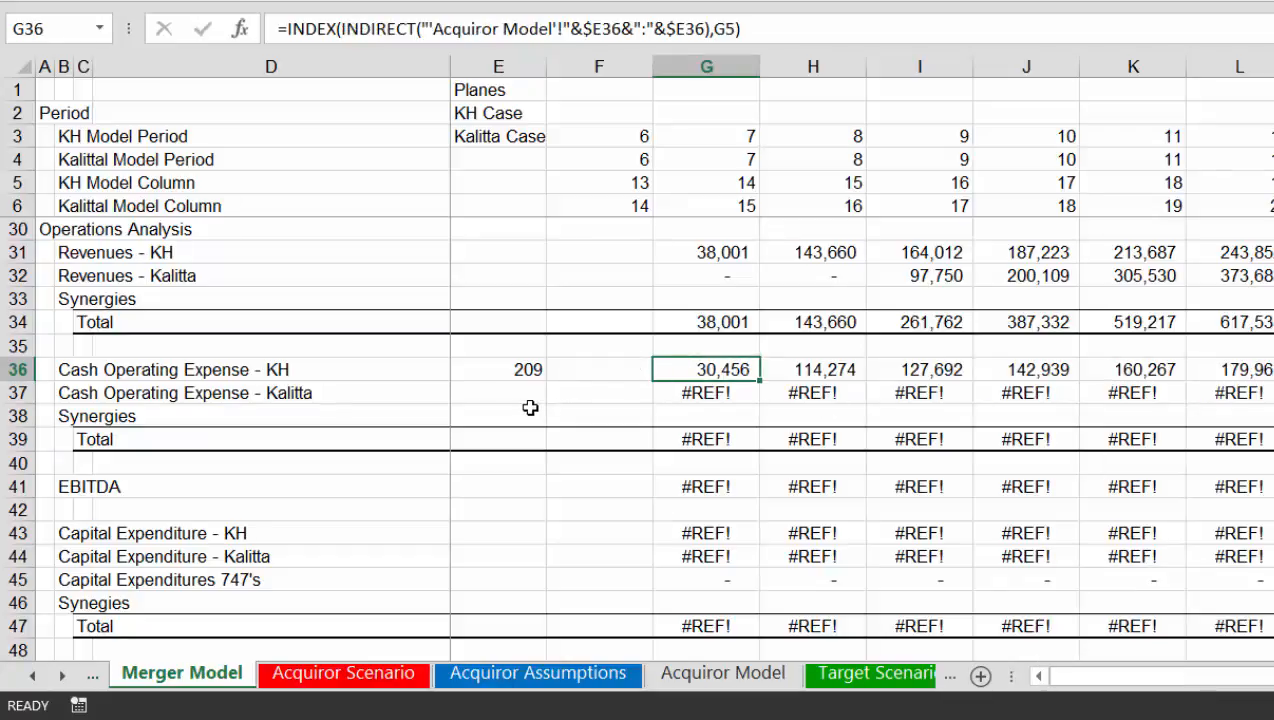
key("Left")
key("Right")
key("F2")
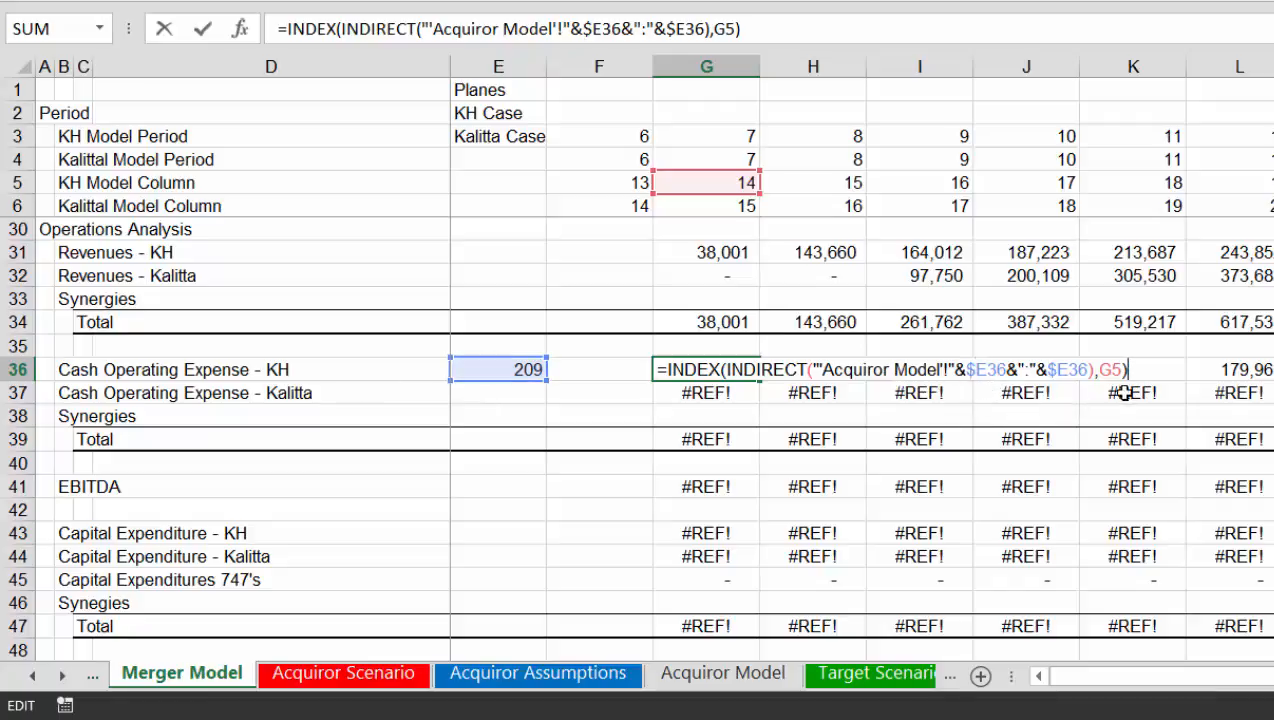
key("ctrl+Return")
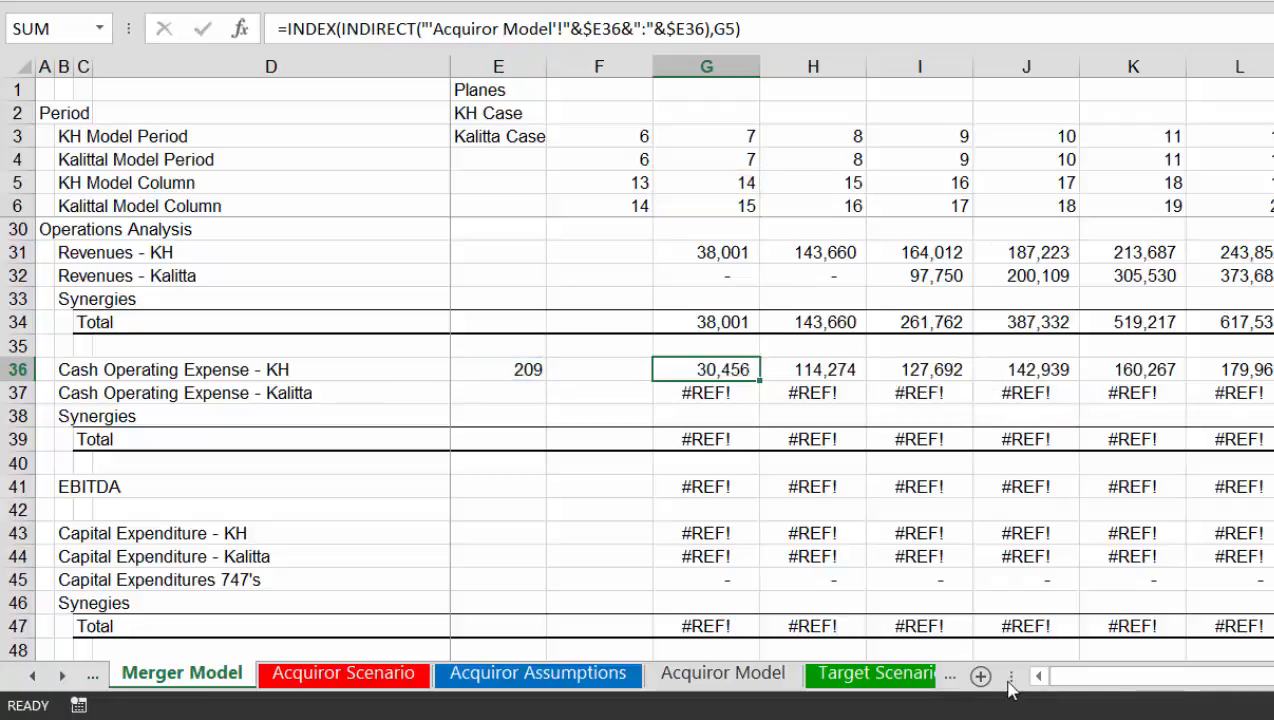
Select cell E43 beside Capital Expenditure - KH
key("Down")
key("Left")
key("Up")
key("Left")
key("Down")
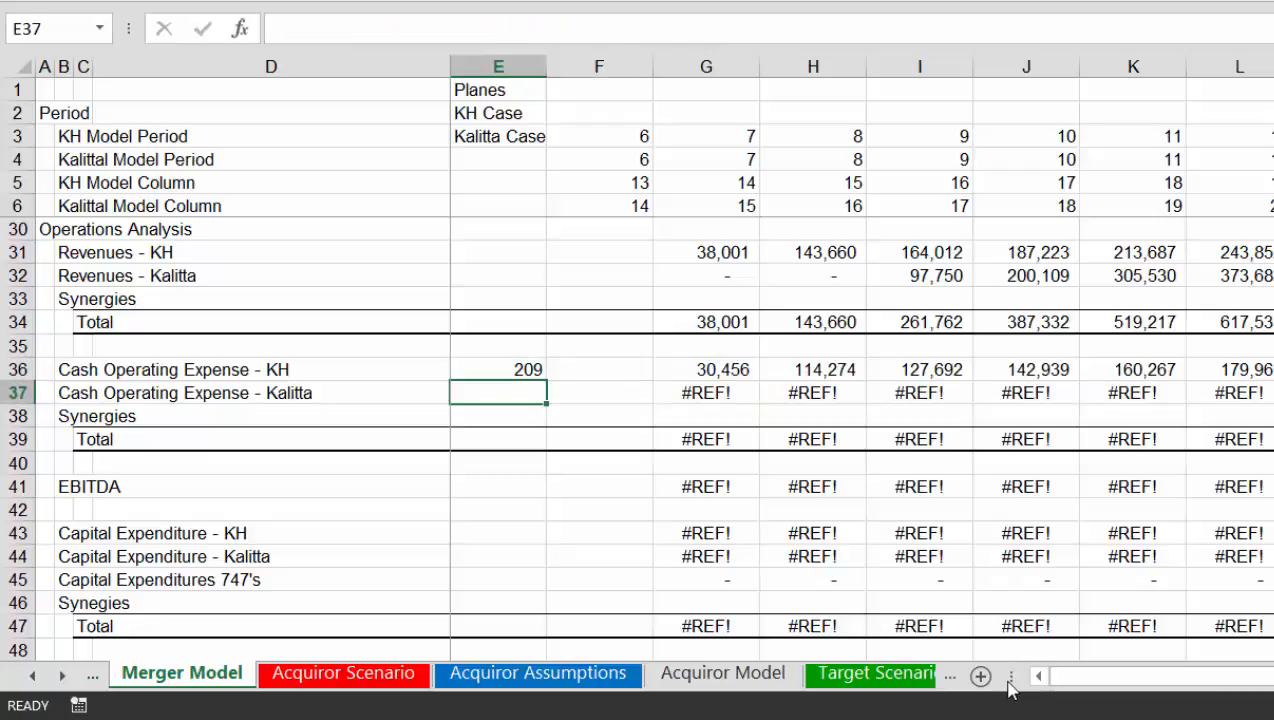
key("Up")
key("Down")
key("Down")
key("Down")
key("Down")
key("Down")
key("Down")
key("Down")
key("Down")
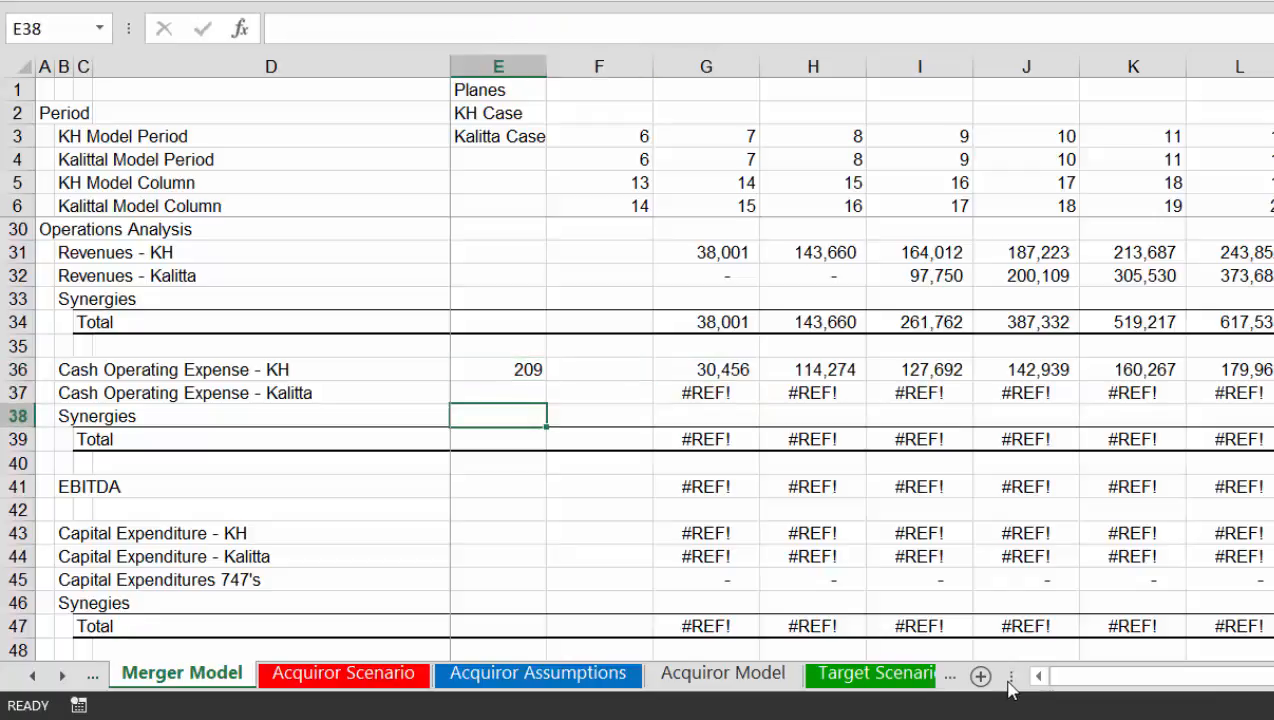
key("Up")
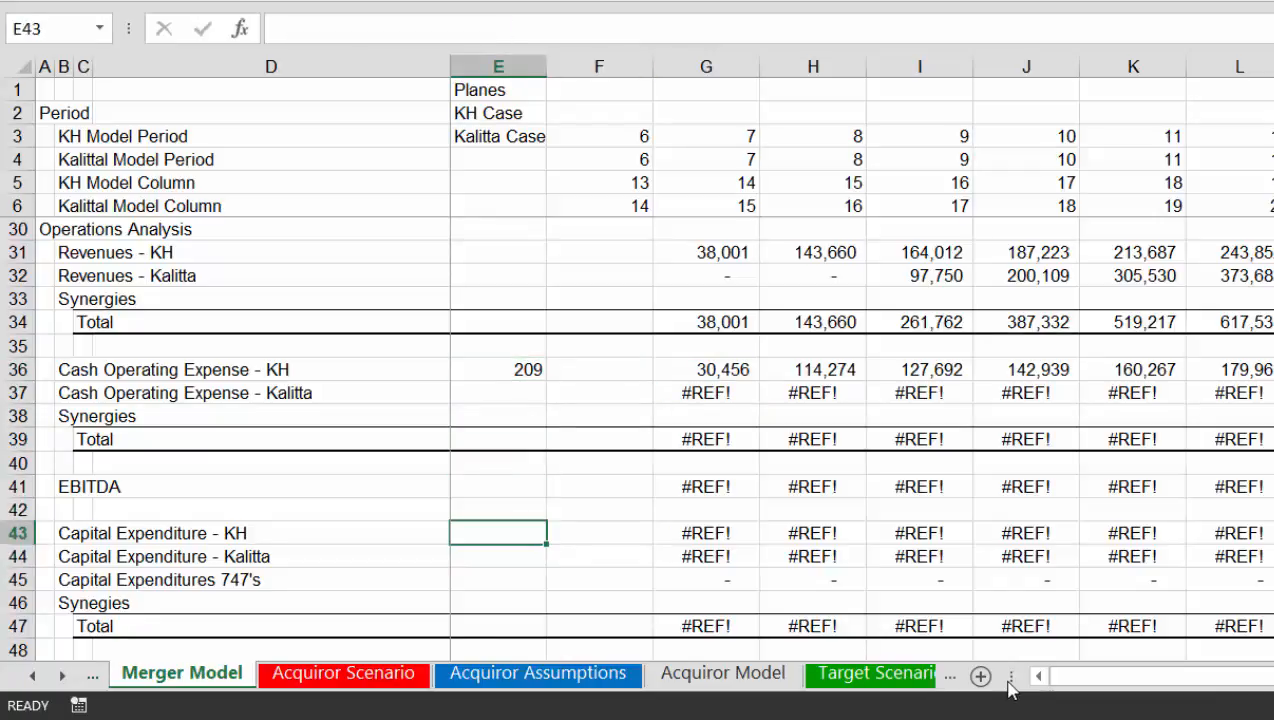
Look for the Less: Capital Expenditures row in the Cash Flow section of the Acquiror Model sheet
key("ctrl+Page_Down")
key("ctrl+Page_Down")
key("ctrl+Page_Down")
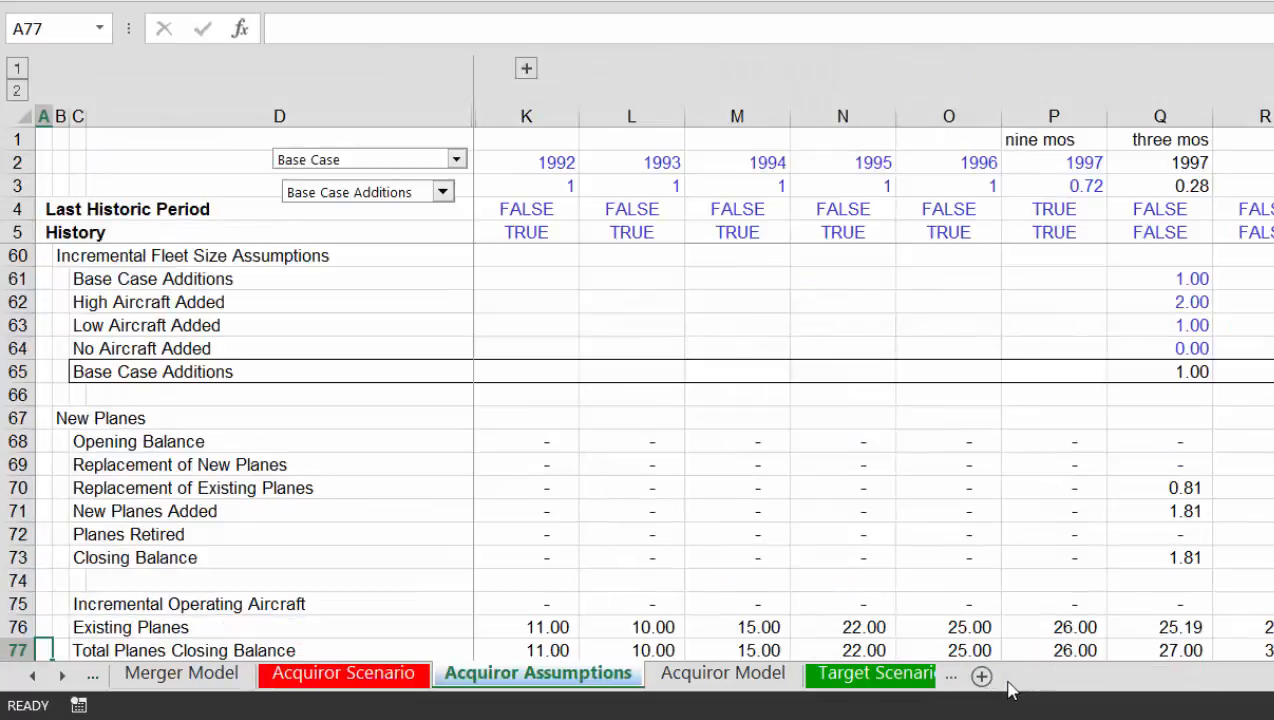
key("Down")
key("Down")
key("Down")
key("Down")
key("Down")
key("Down")
key("Down")
key("Down")
key("Down")
key("Down")
key("Down")
key("Down")
key("Down")
key("Down")
key("Down")
key("Down")
key("Down")
key("Down")
key("Down")
key("Down")
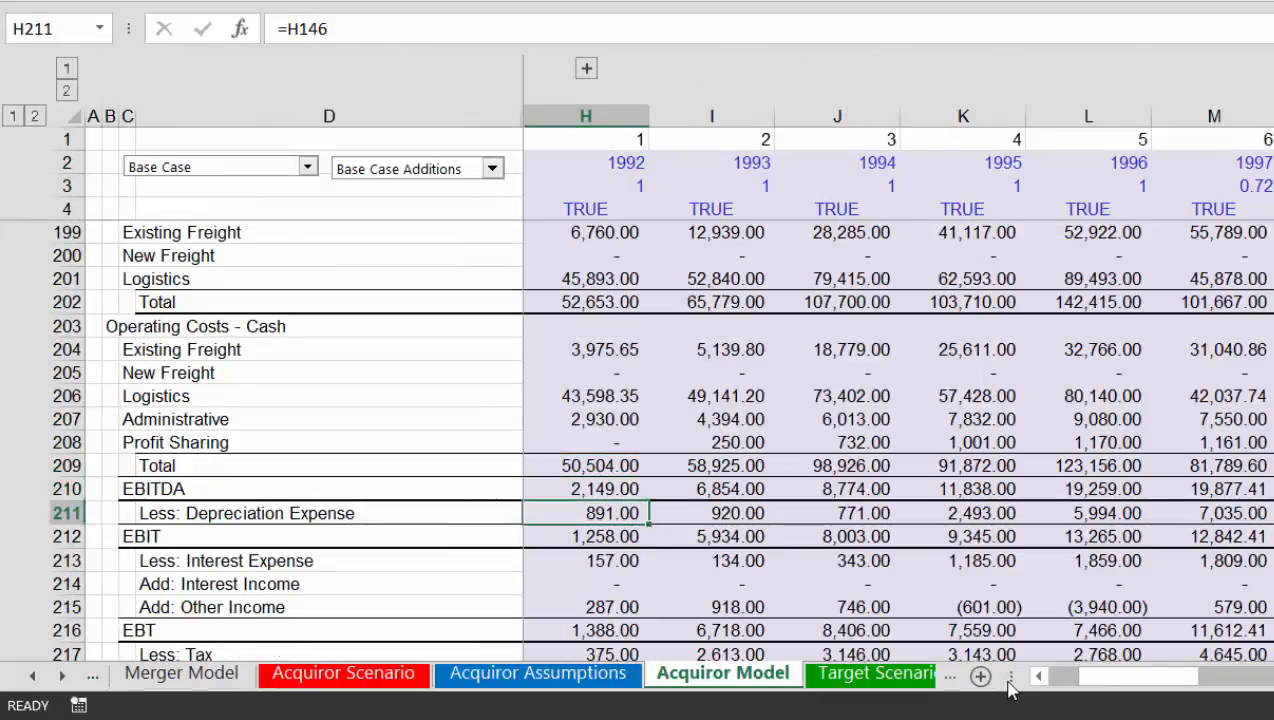
key("Down")
key("Down")
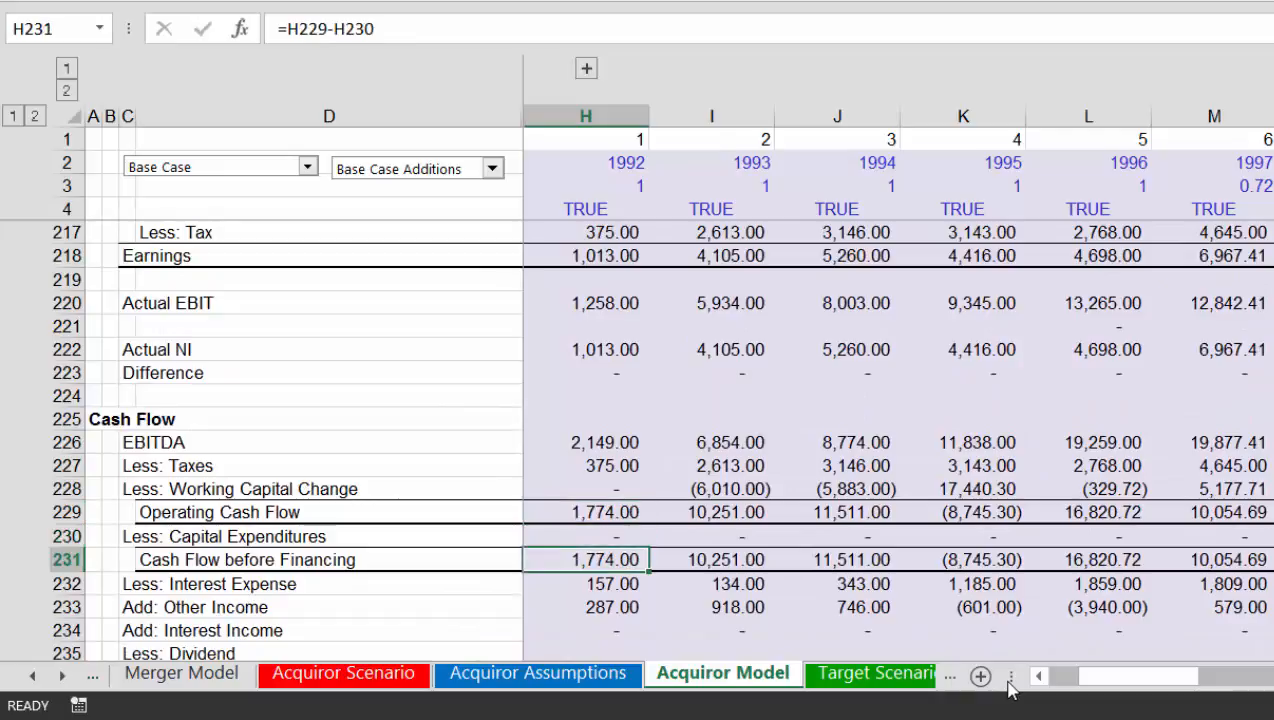
key("Up")
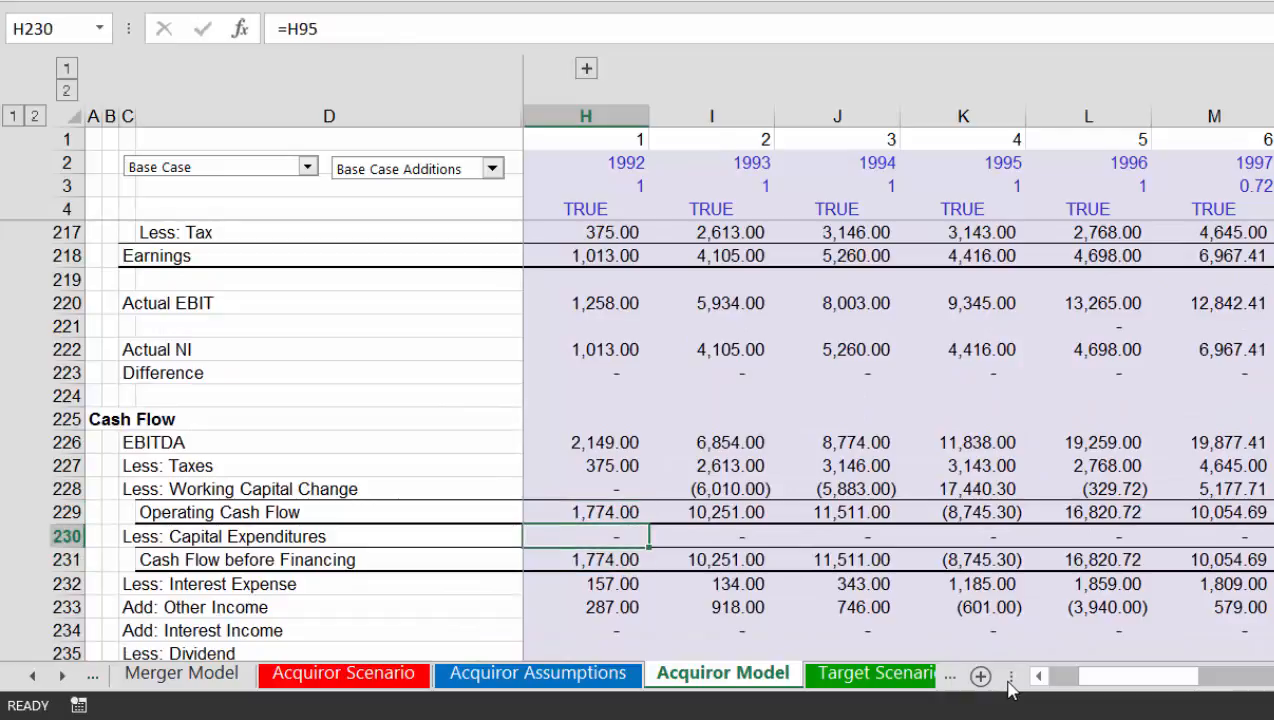
Enter a ROW formula referencing Less: Capital Expenditures at 'Acquiror Model'!D230 in cell E43 of the Merger Model sheet
key("ctrl+Page_Up")
key("ctrl+Page_Up")
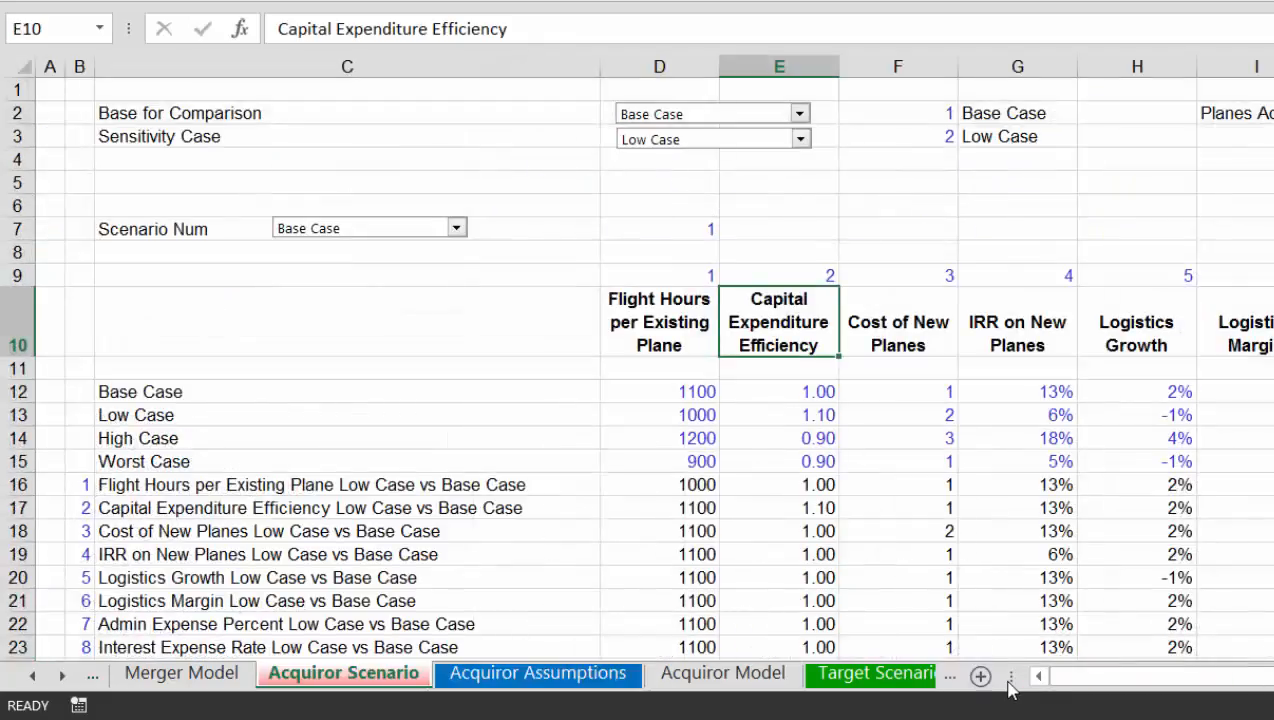
key("ctrl+Page_Up")
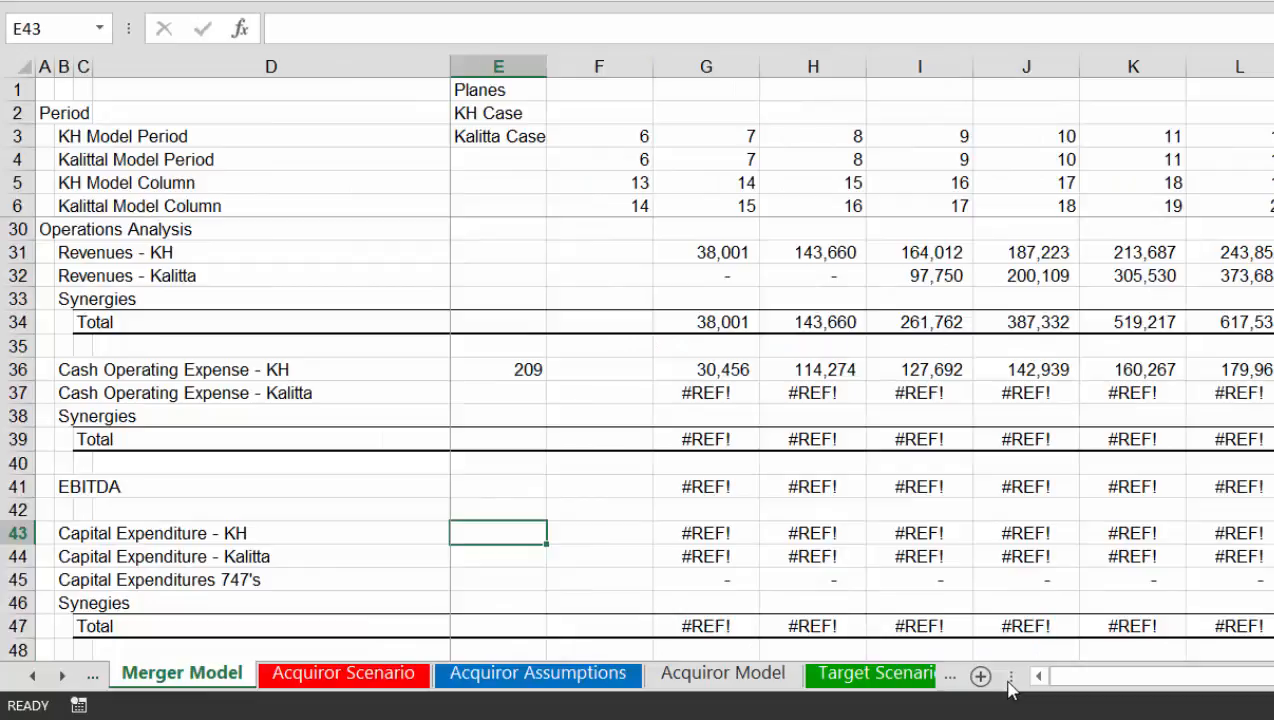
type("23")
key("Escape")
type("=row")
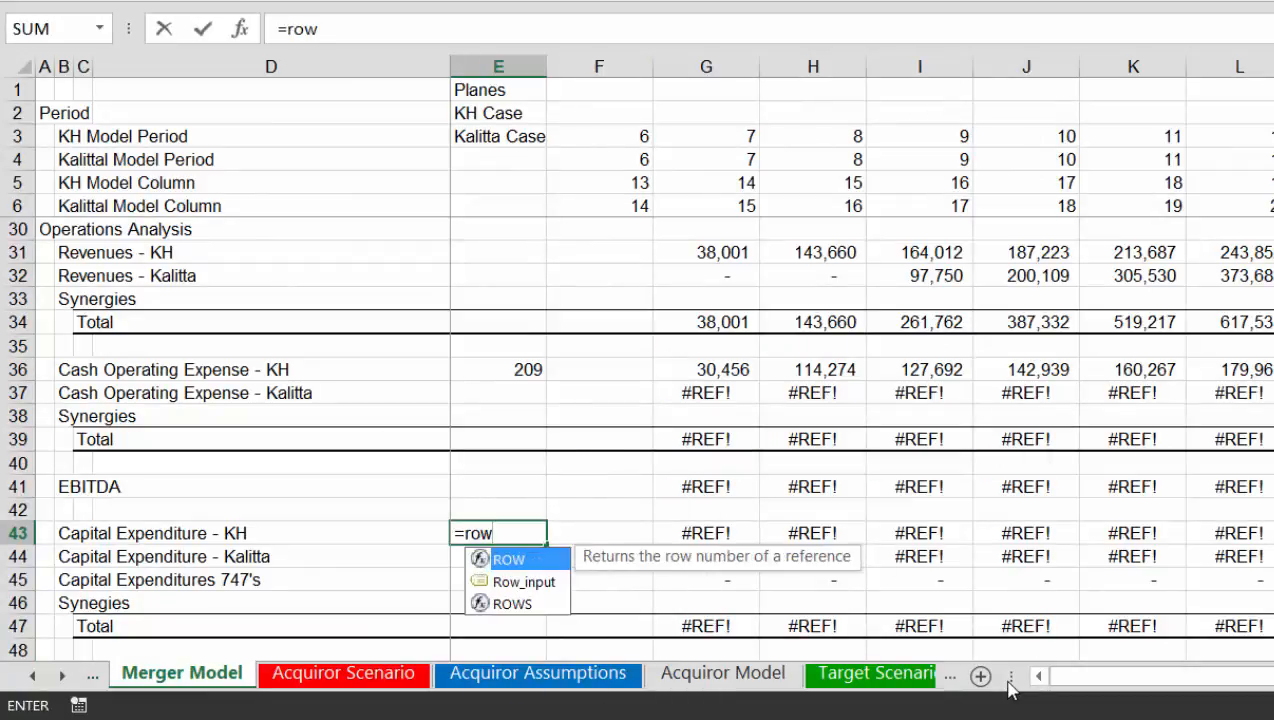
type("(")
key("ctrl+Page_Down")
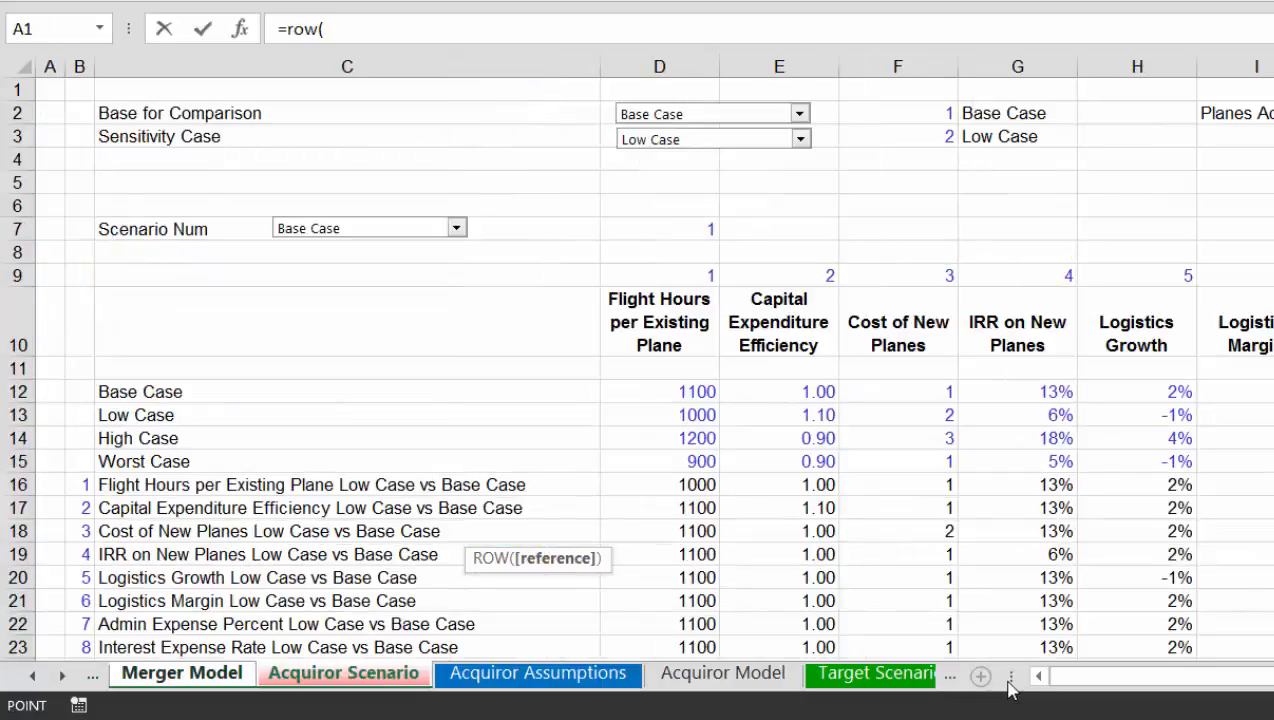
key("ctrl+Page_Down")
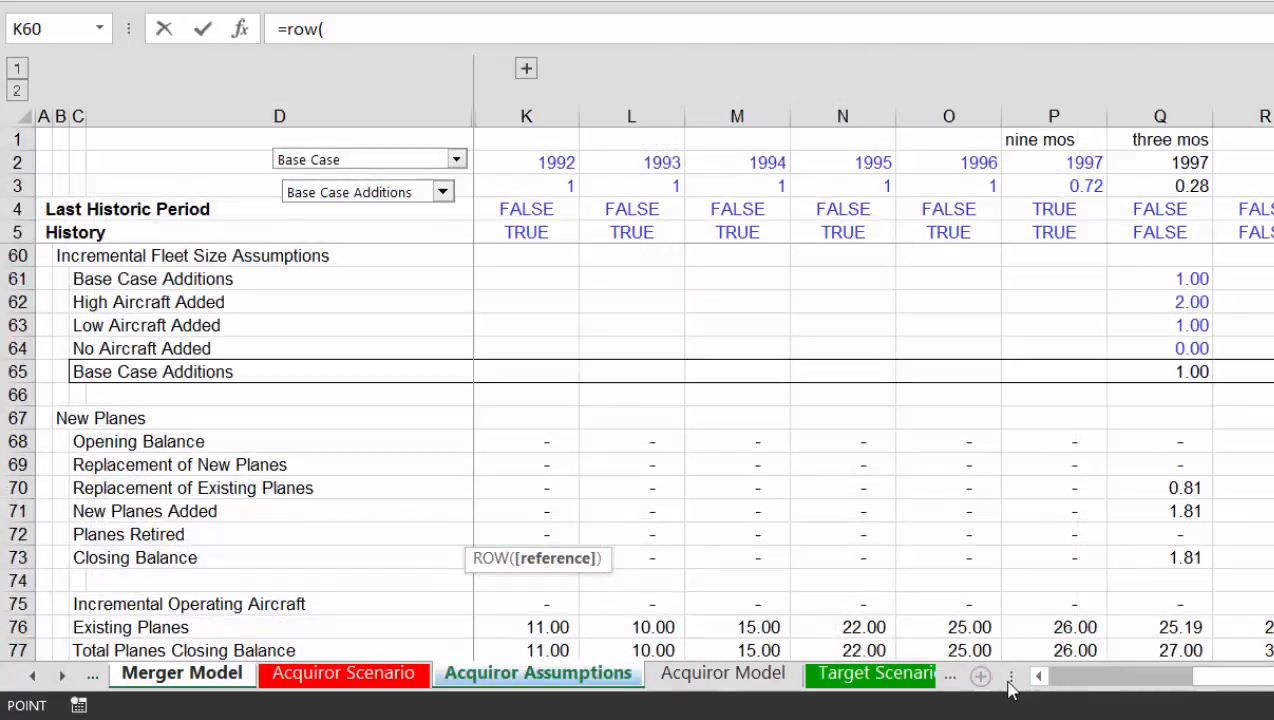
key("ctrl+Page_Down")
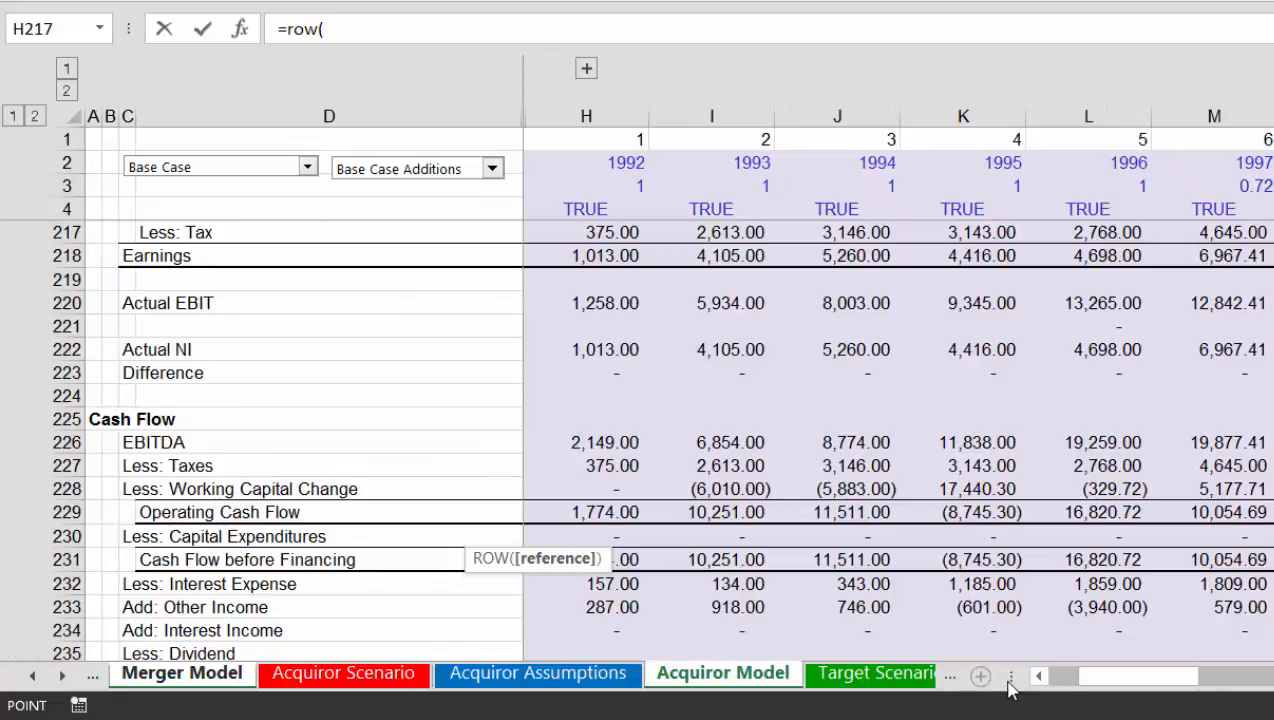
left_click(445, 540)
key("Return")
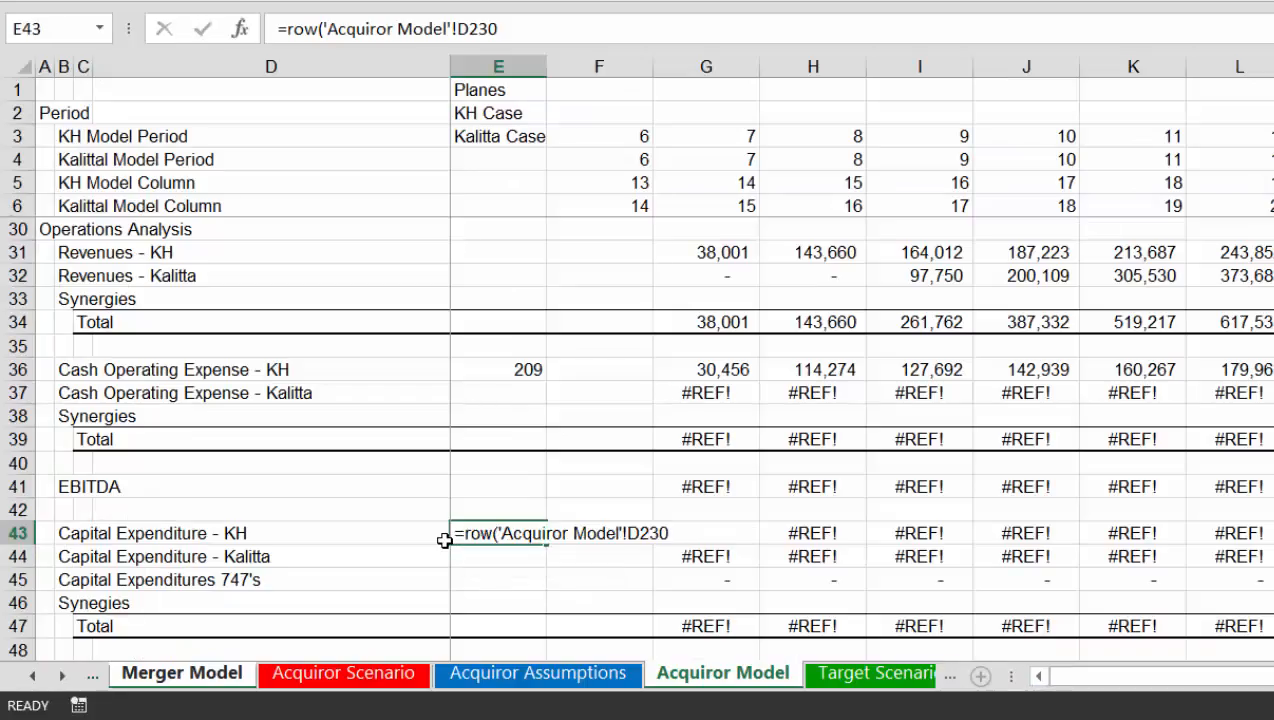
Enter a ROW formula in E49, beside Depreciation - KH, referencing Less: Depreciation Expense at 'Acquiror Model'!D211
key("Down")
key("Down")
key("Down")
key("Down")
key("Down")
key("Down")
key("Down")
key("Down")
key("Down")
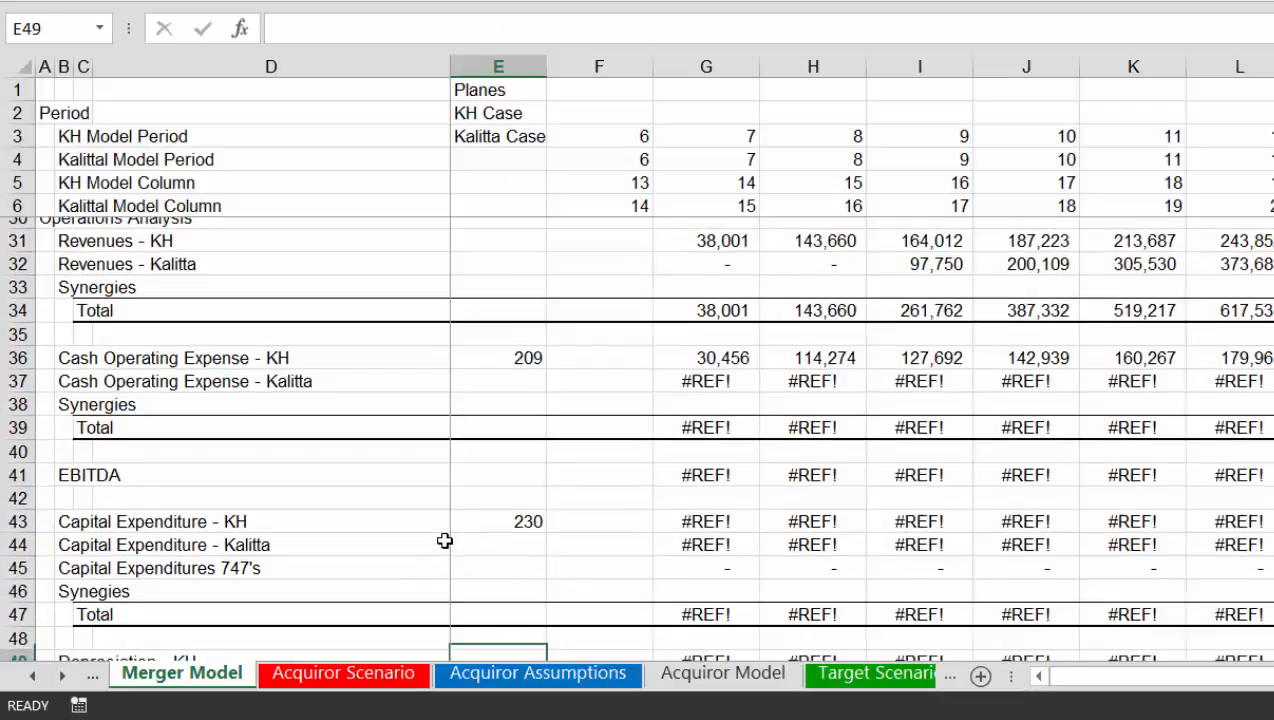
key("Down")
key("Up")
key("Up")
key("Up")
key("Up")
key("Up")
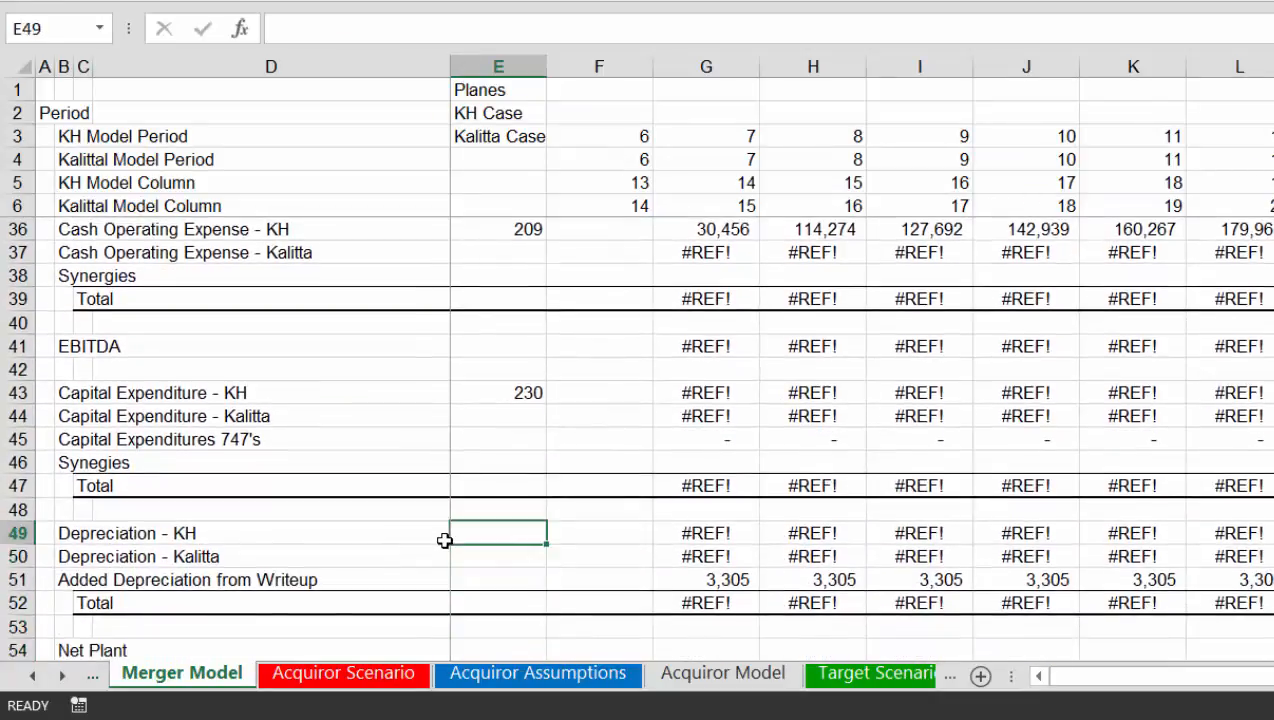
type("=ri")
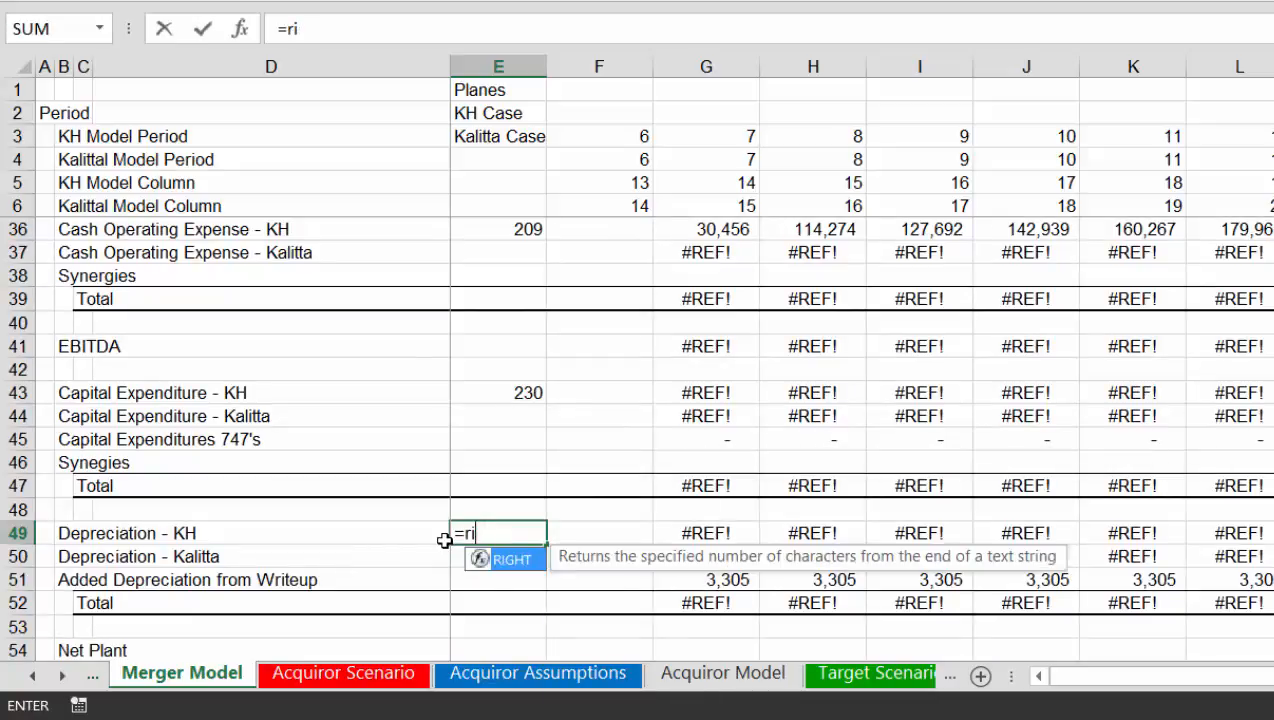
key("BackSpace")
type("pw")
key("BackSpace")
key("BackSpace")
type("ow")
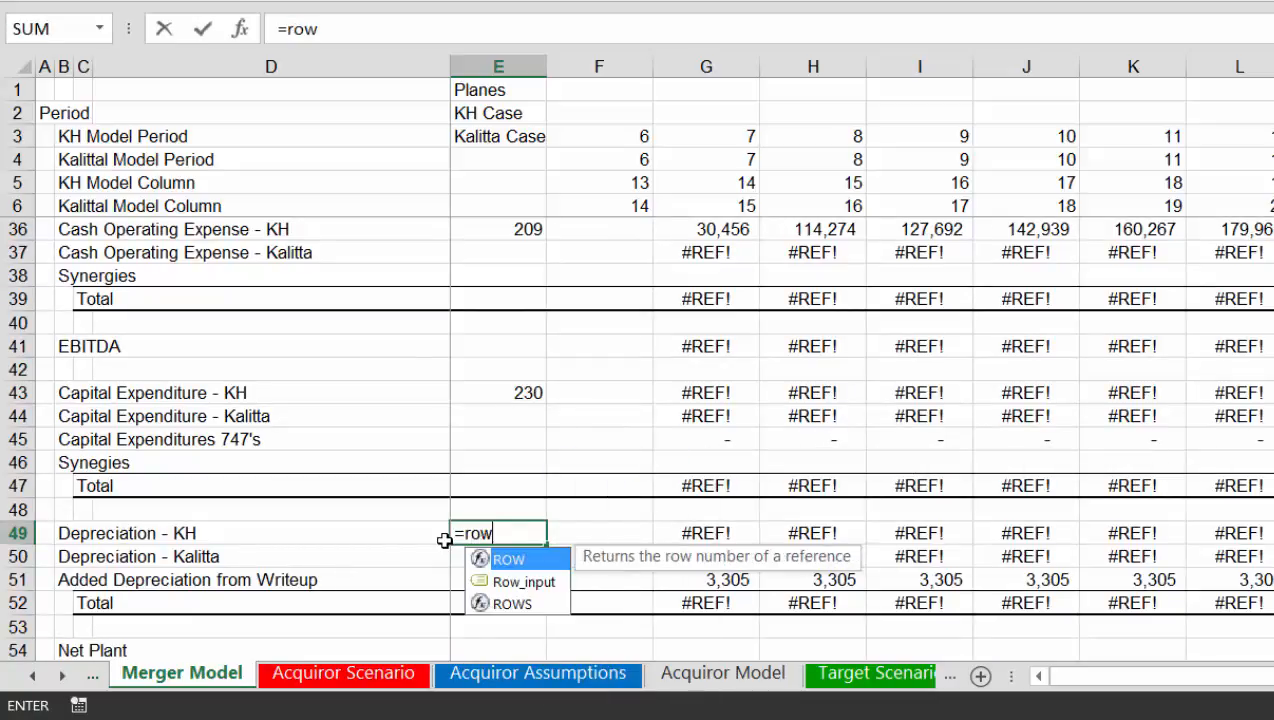
type("(")
key("ctrl+Page_Down")
key("ctrl+Page_Down")
key("ctrl+Page_Down")
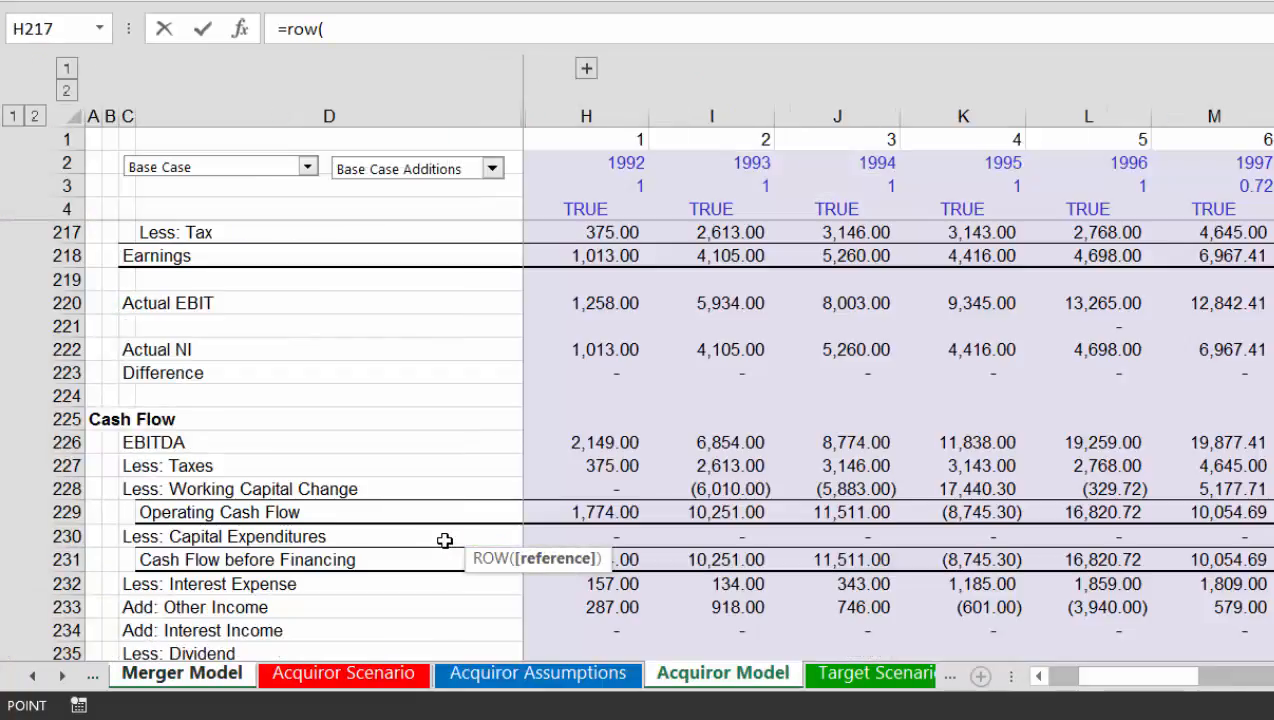
left_click(430, 352)
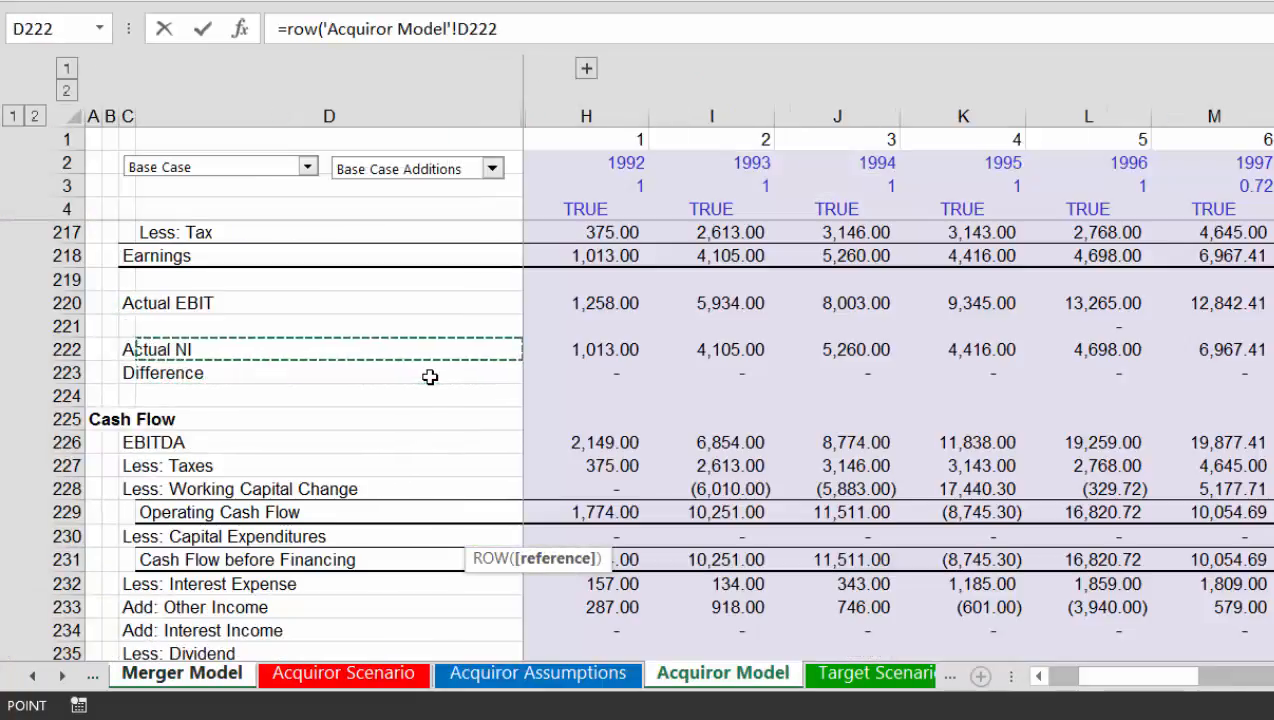
key("Up")
key("Up")
key("Up")
key("Up")
key("Up")
key("Up")
key("Up")
key("Up")
key("Up")
key("Up")
key("Up")
key("Up")
key("Up")
key("Up")
key("Up")
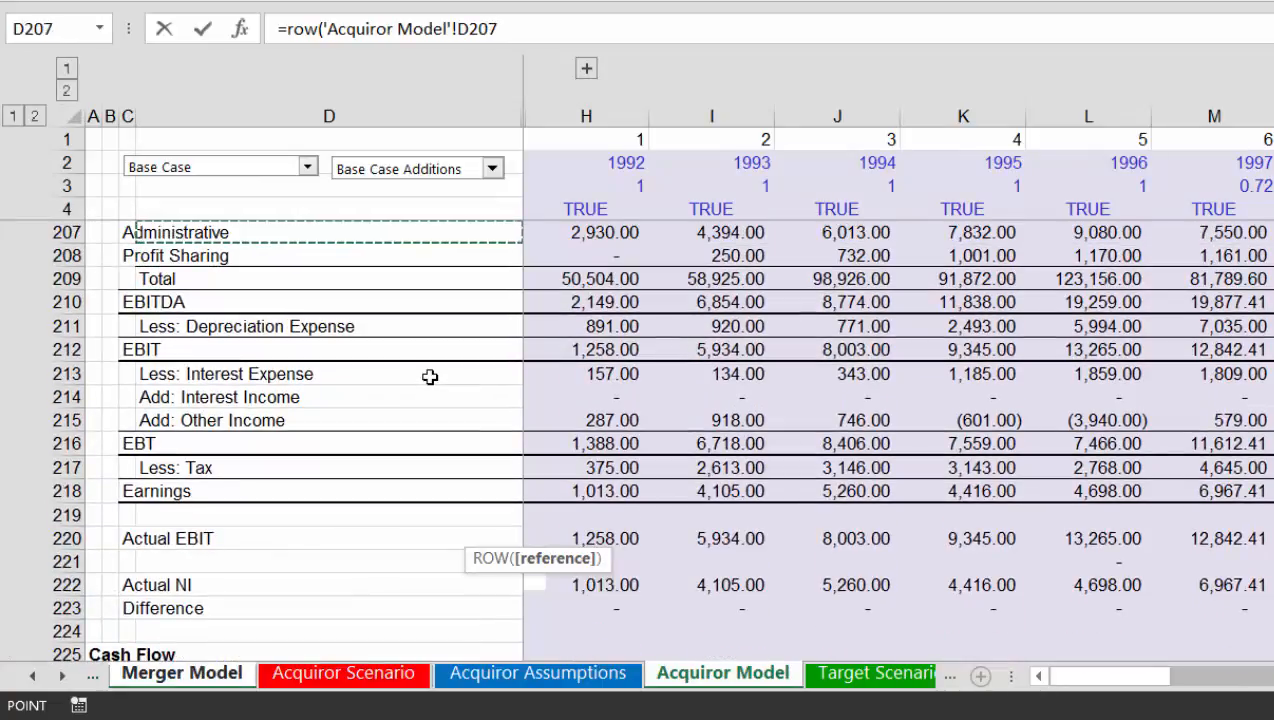
key("Up")
key("Up")
key("Up")
key("Up")
key("Up")
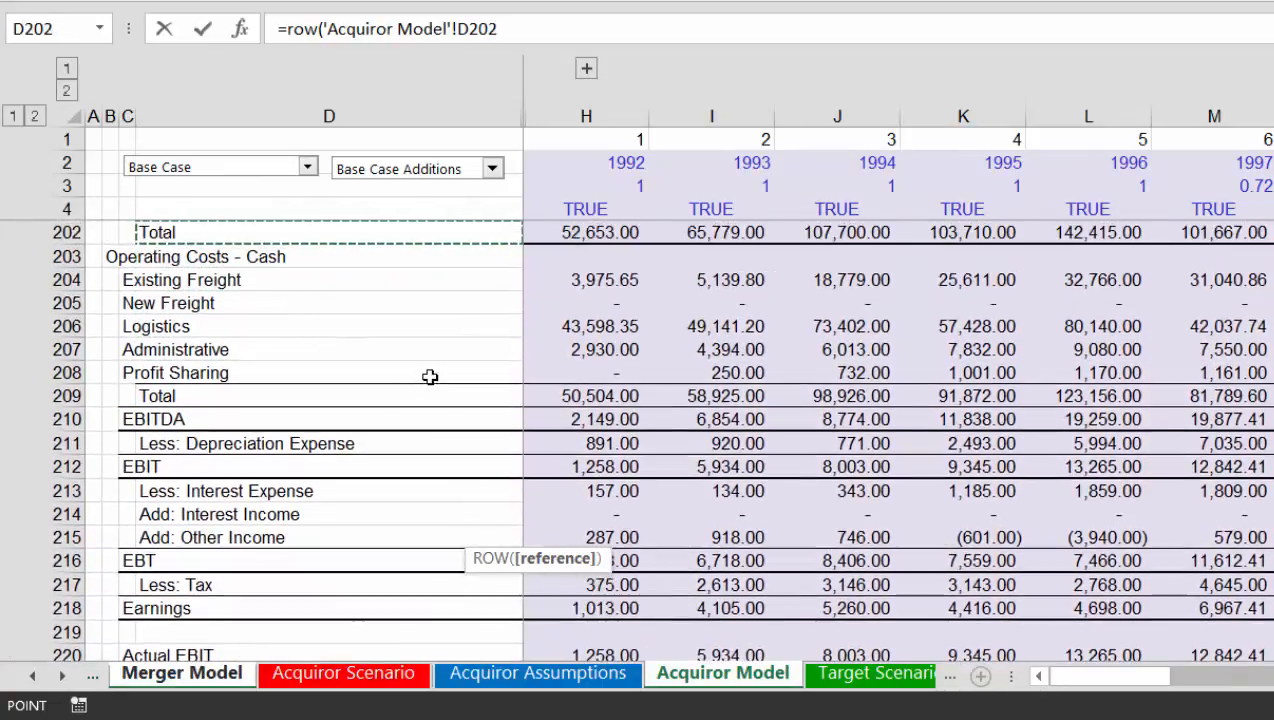
key("Down")
key("Down")
key("Down")
key("Down")
key("Down")
key("Down")
key("Down")
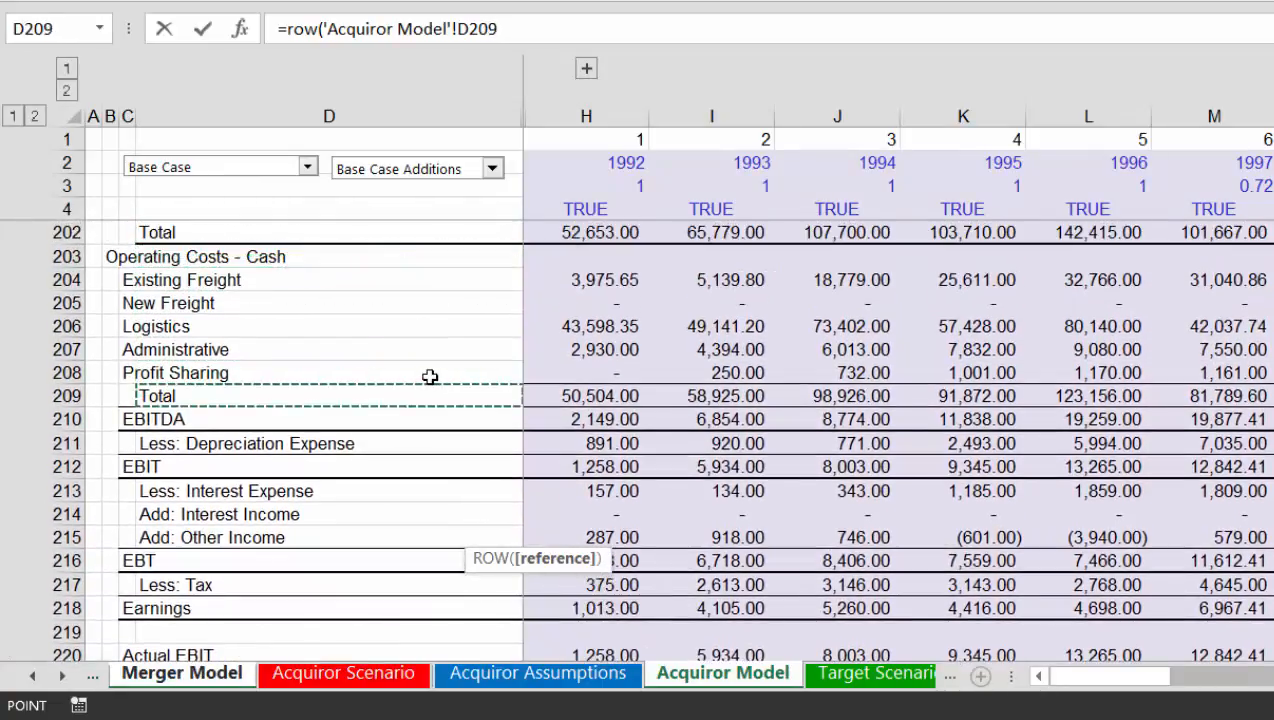
key("Down")
key("Down")
key("Return")
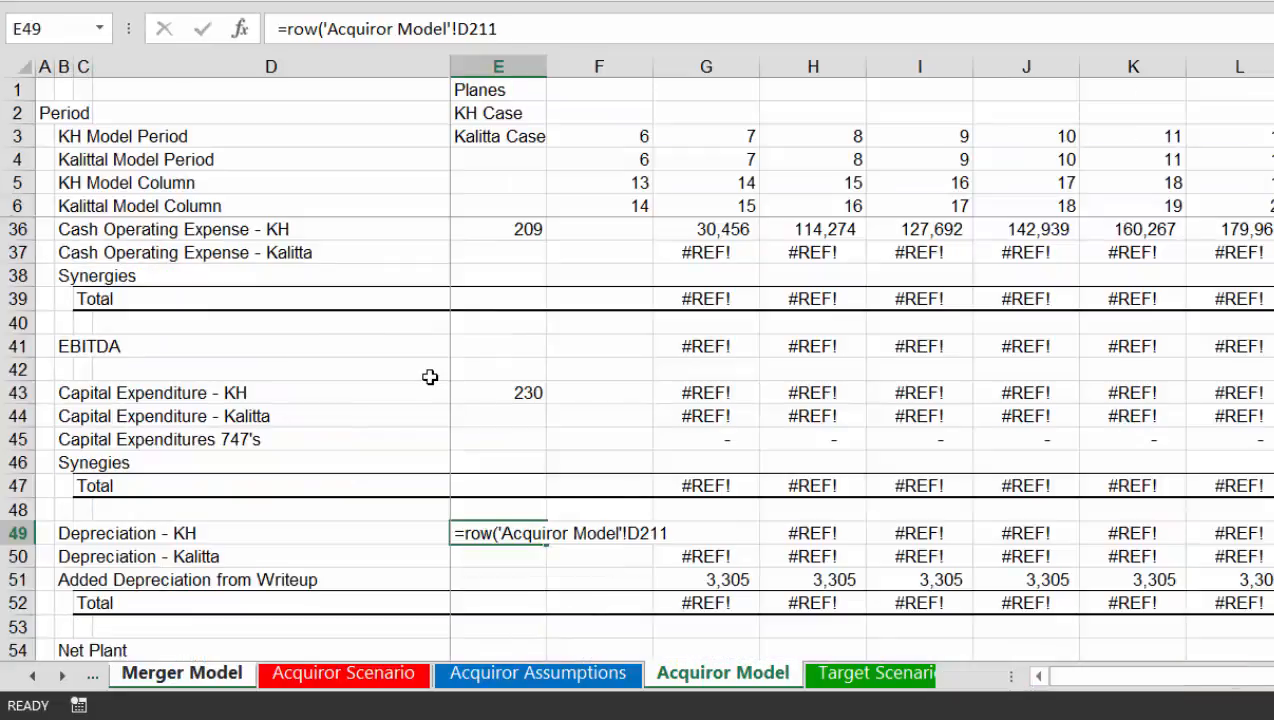
Look through the Net Plant and current asset rows for the next KH line that needs an Acquiror Model row number
key("Down")
key("Down")
key("Down")
key("Down")
key("Down")
key("Down")
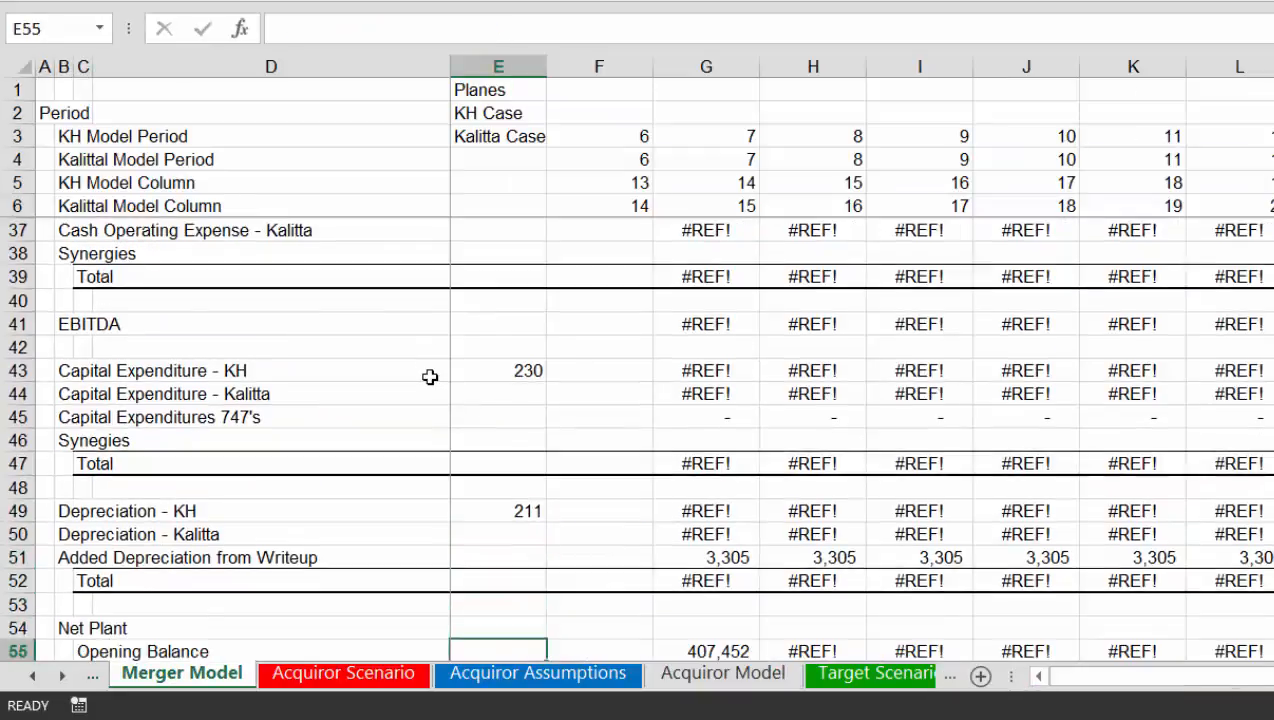
key("Down")
key("Down")
key("Down")
key("Down")
key("Down")
key("Down")
key("Up")
key("Up")
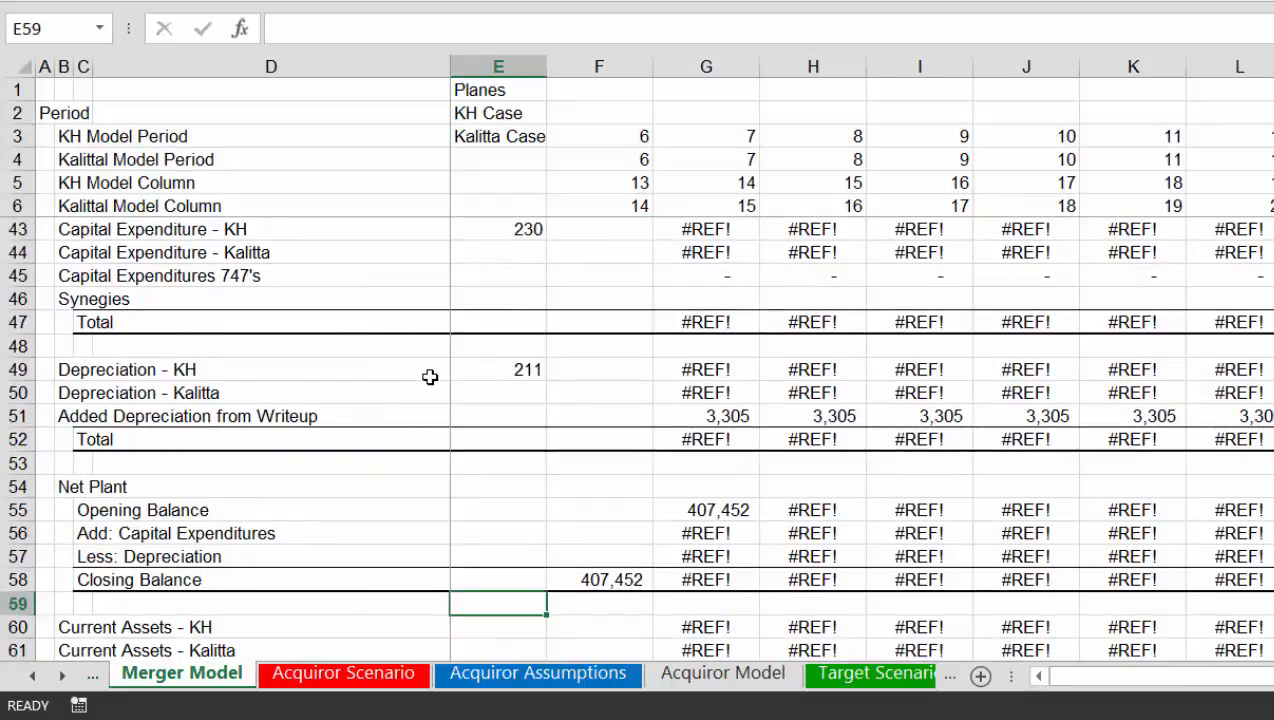
key("Up")
key("Up")
key("Up")
key("Up")
key("Down")
key("Down")
key("Down")
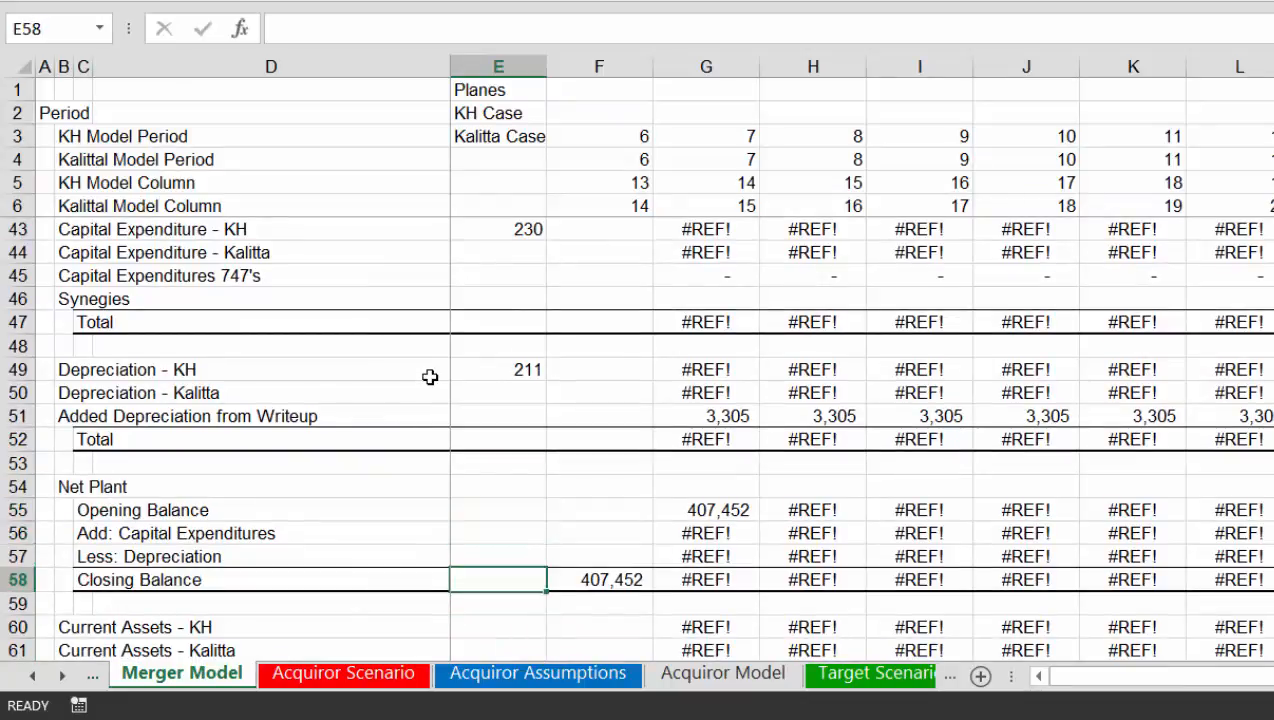
key("Down")
key("Down")
key("Down")
key("Down")
key("Down")
key("Down")
key("Up")
key("Up")
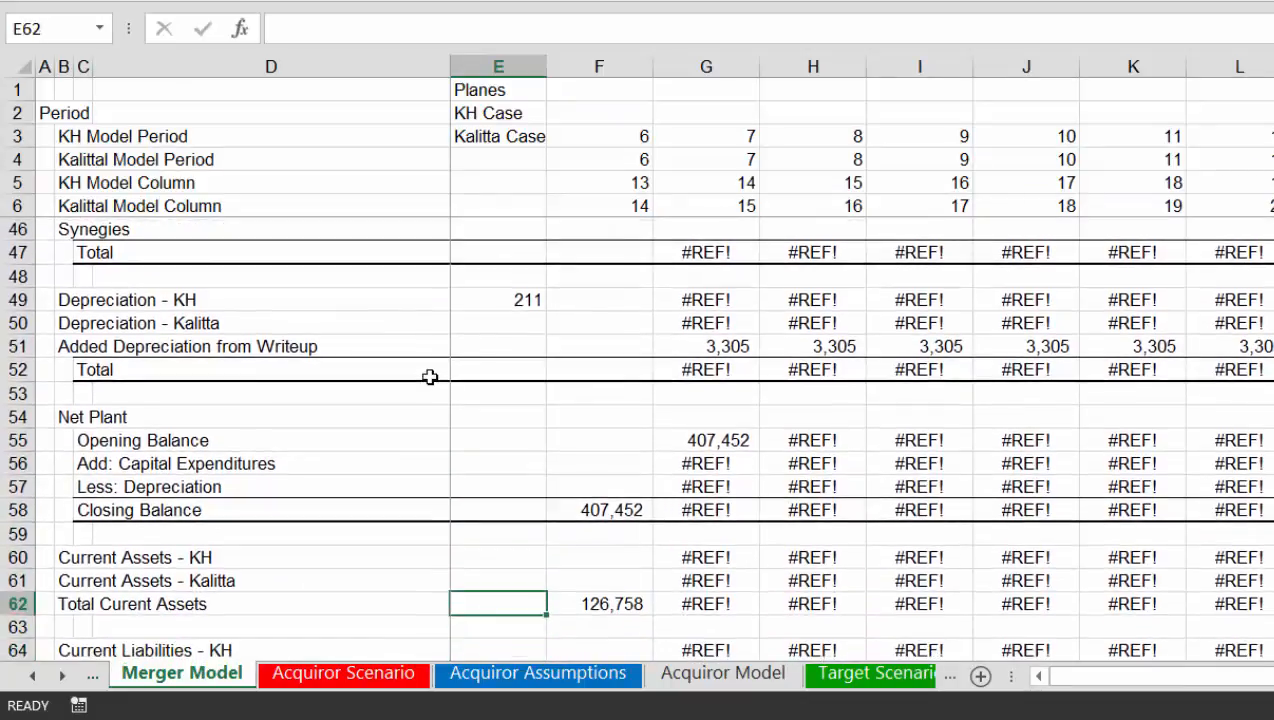
key("Up")
key("Up")
Enter a ROW formula in E60, beside Current Assets - KH, referencing Current Assets Less Cash at 'Acquiror Model'!D256
type("=")
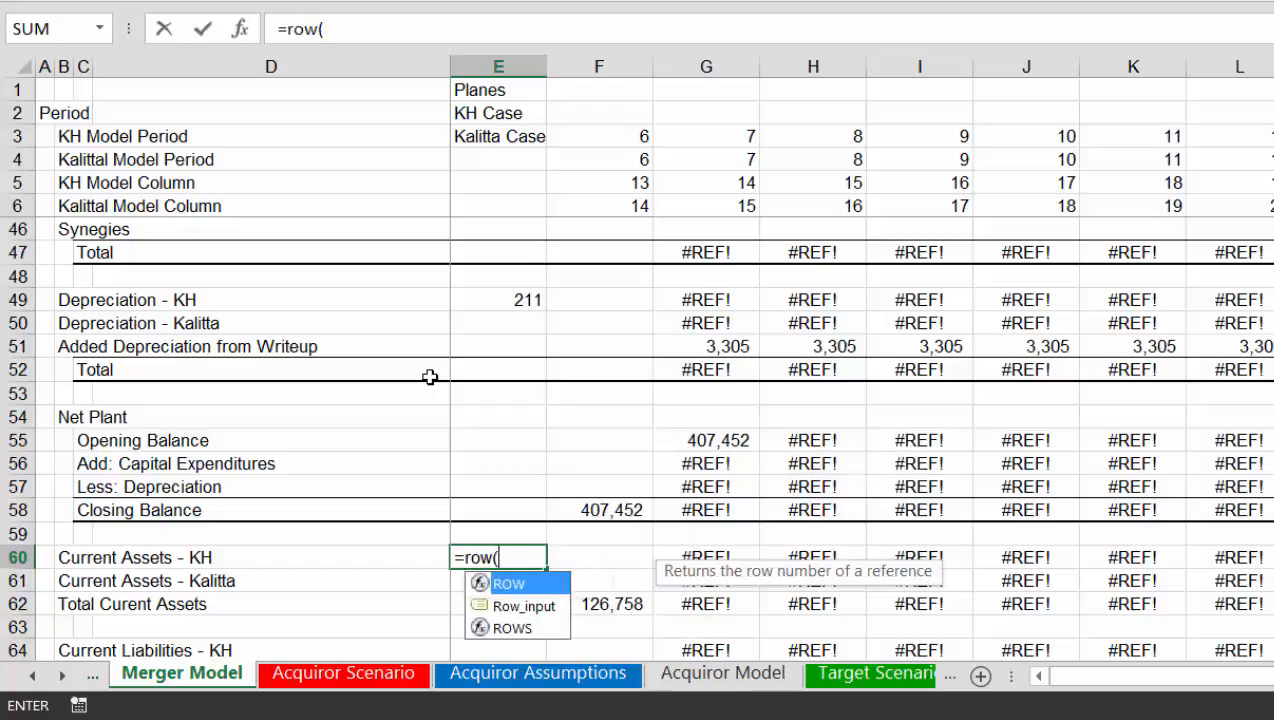
key("ctrl+Page_Down")
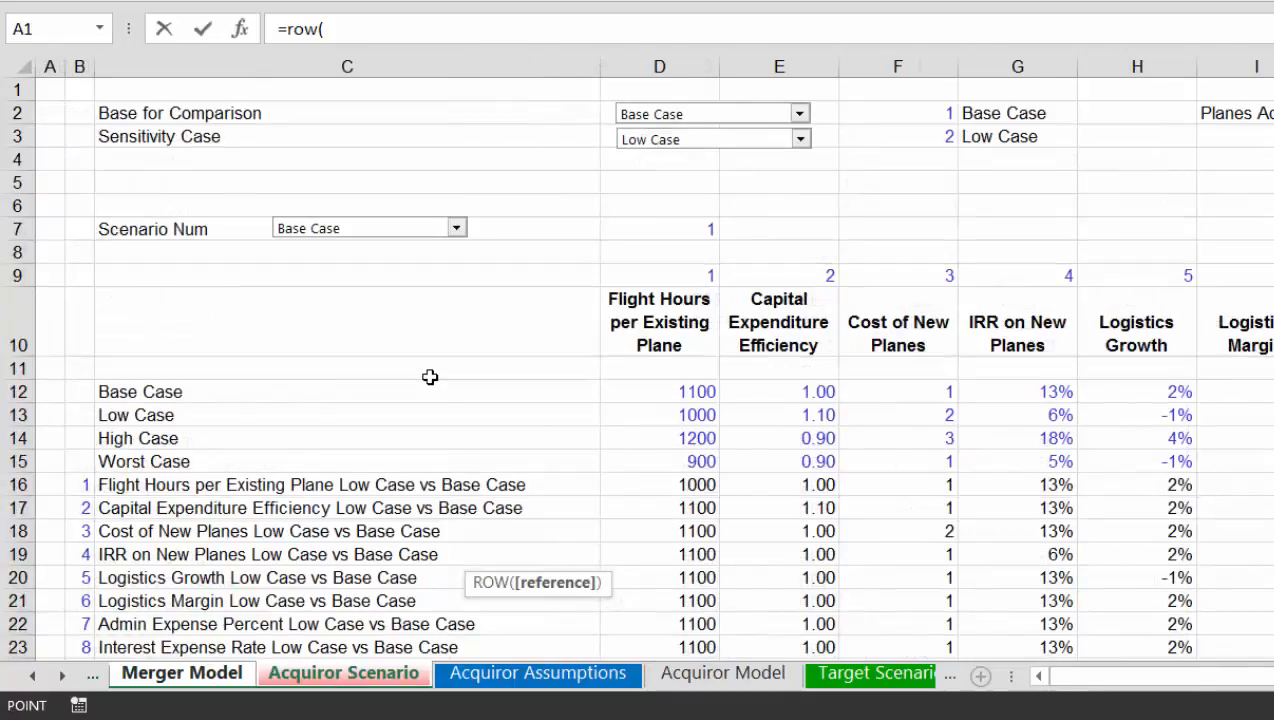
key("ctrl+Page_Down")
key("ctrl+Page_Down")
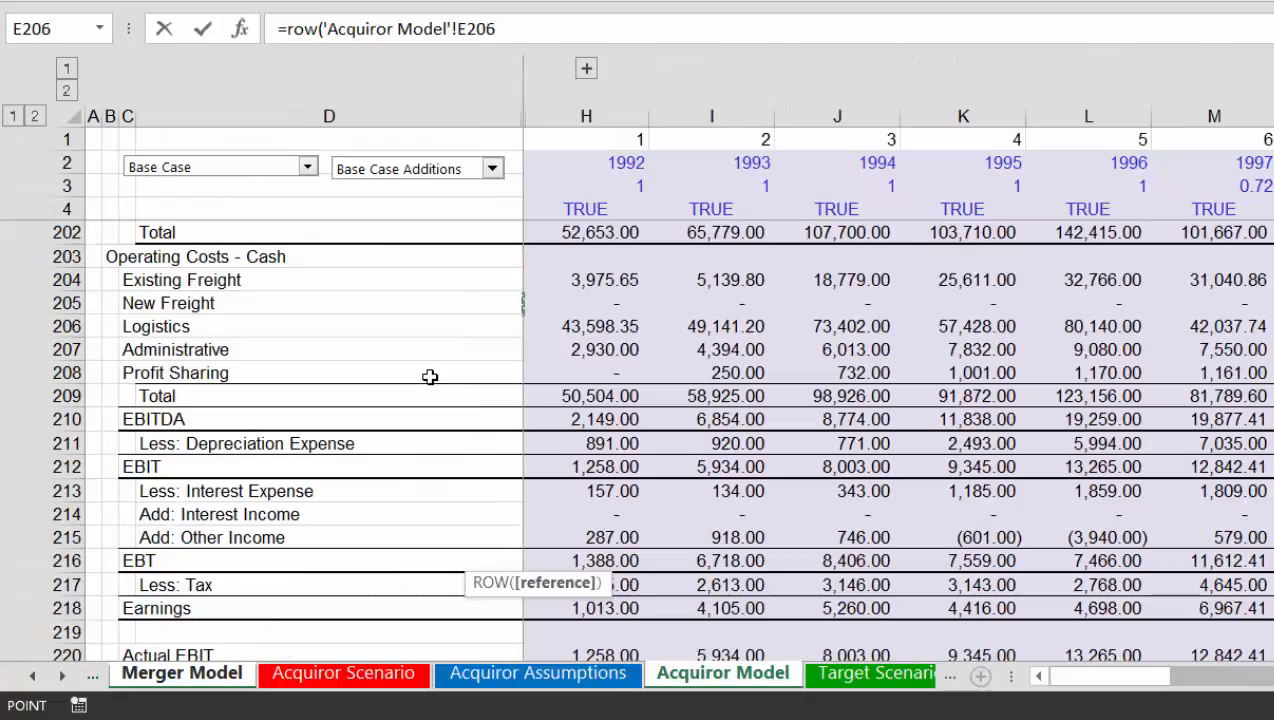
key("Down")
key("Down")
key("Down")
key("Down")
key("Down")
key("Down")
key("Down")
key("Down")
key("Down")
key("Down")
key("Down")
key("Down")
key("Down")
key("Down")
key("Down")
key("Down")
key("Down")
key("Down")
key("Down")
key("Down")
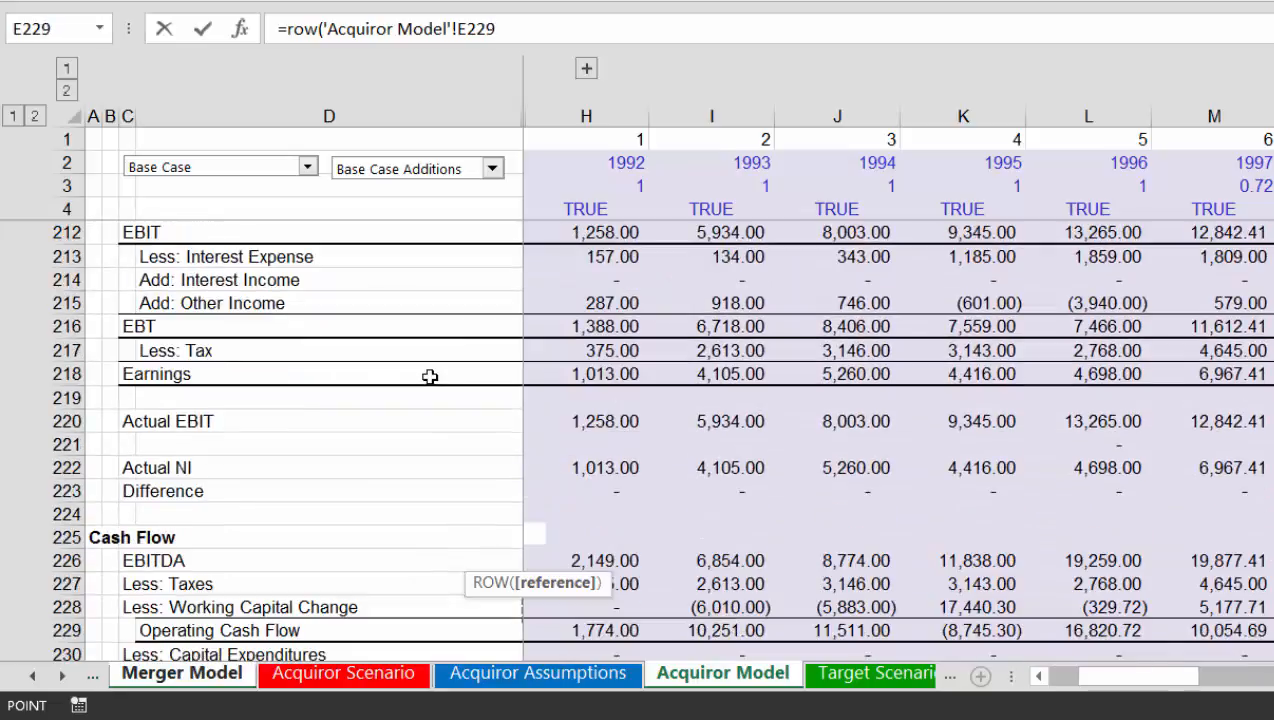
key("Down")
key("Down")
key("Down")
key("Down")
key("Down")
key("Down")
key("Down")
key("Down")
key("Down")
key("Down")
key("Down")
key("Down")
key("Down")
key("Down")
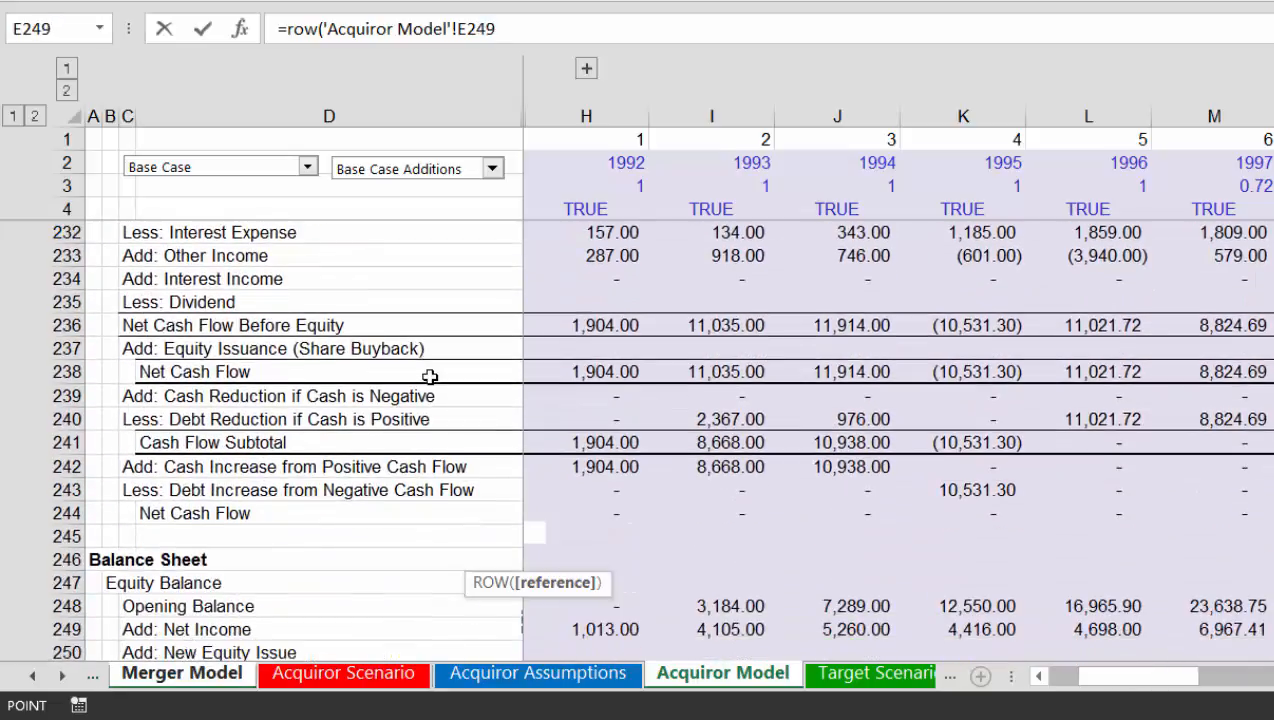
key("Down")
key("Down")
key("Down")
key("Down")
key("Down")
key("Down")
key("Down")
key("Down")
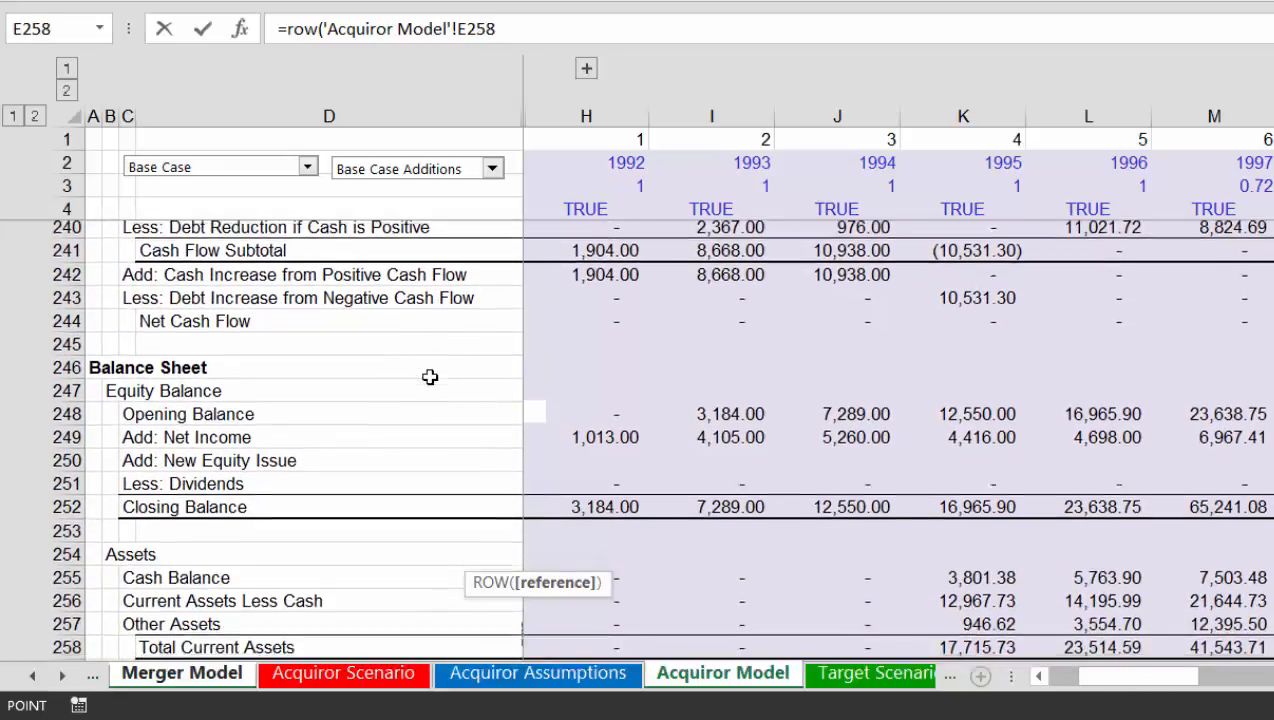
key("Down")
key("Down")
key("Down")
key("Down")
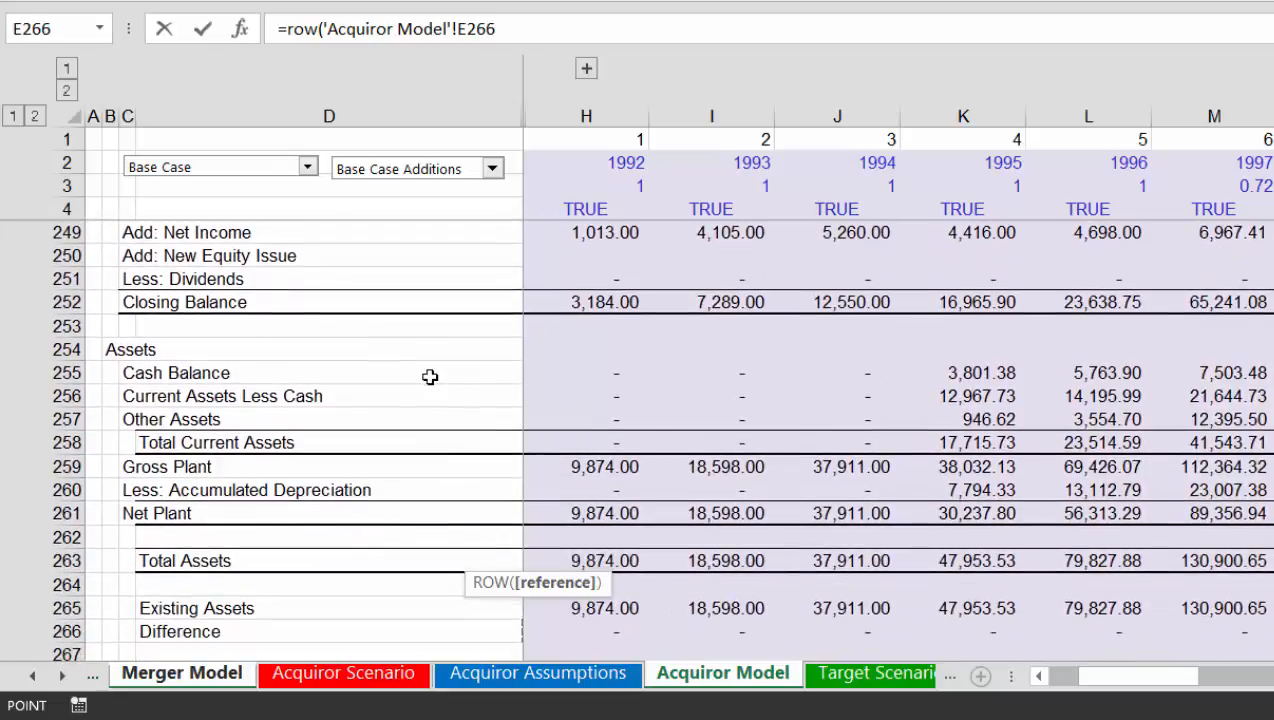
key("Left")
key("Left")
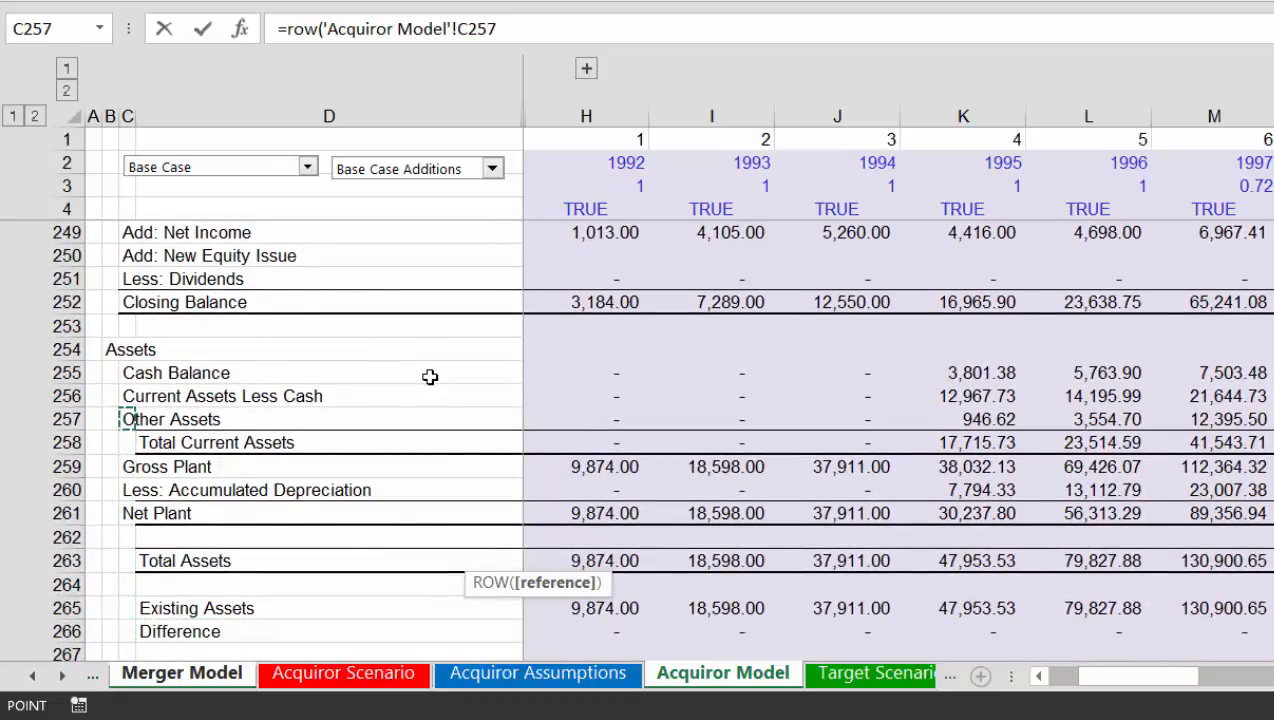
key("Right")
key("Right")
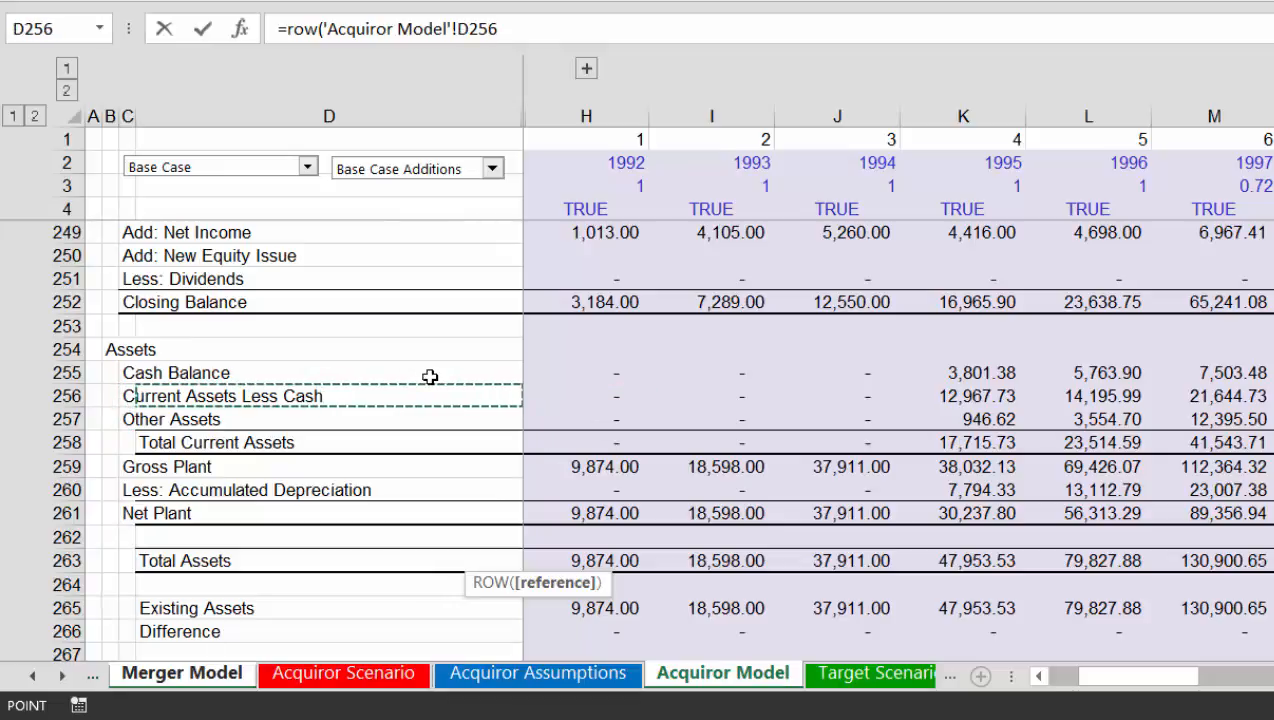
key("Return")
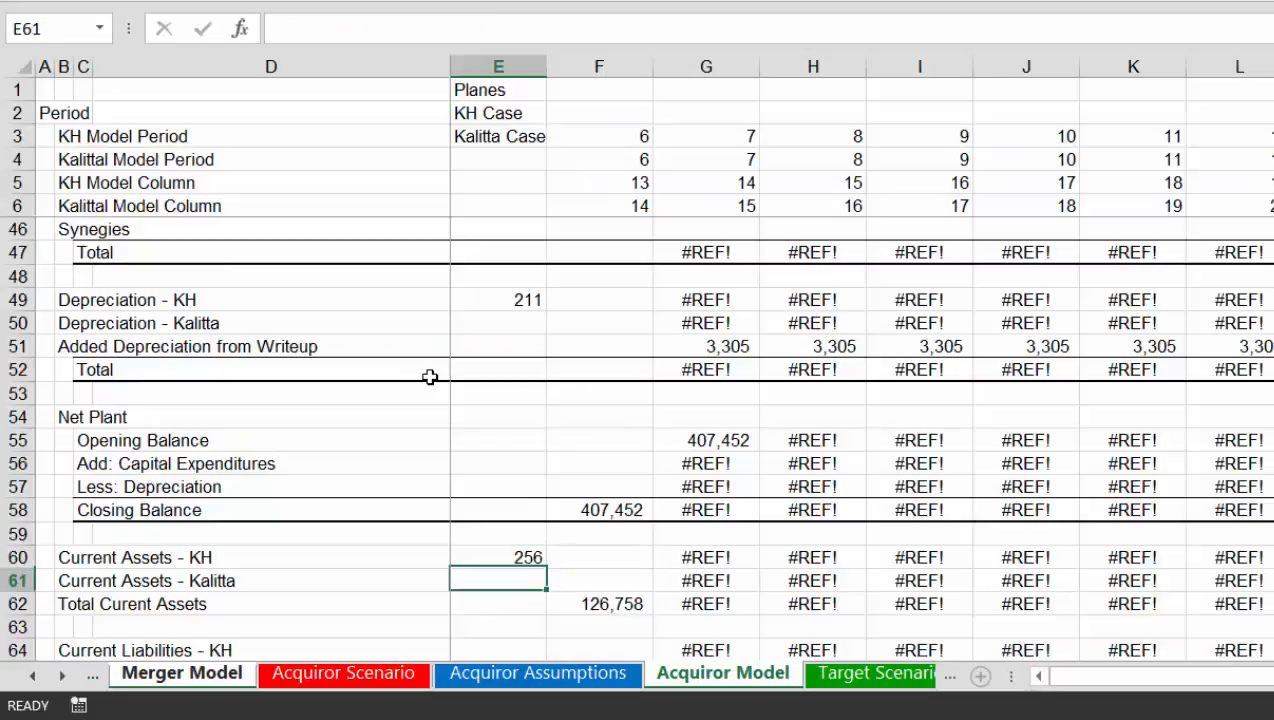
Enter a ROW formula in E64, beside Current Liabilities - KH, referencing Total Current Liabilities at 'Acquiror Model'!D271
key("Down")
key("Down")
key("Down")
key("Down")
key("Down")
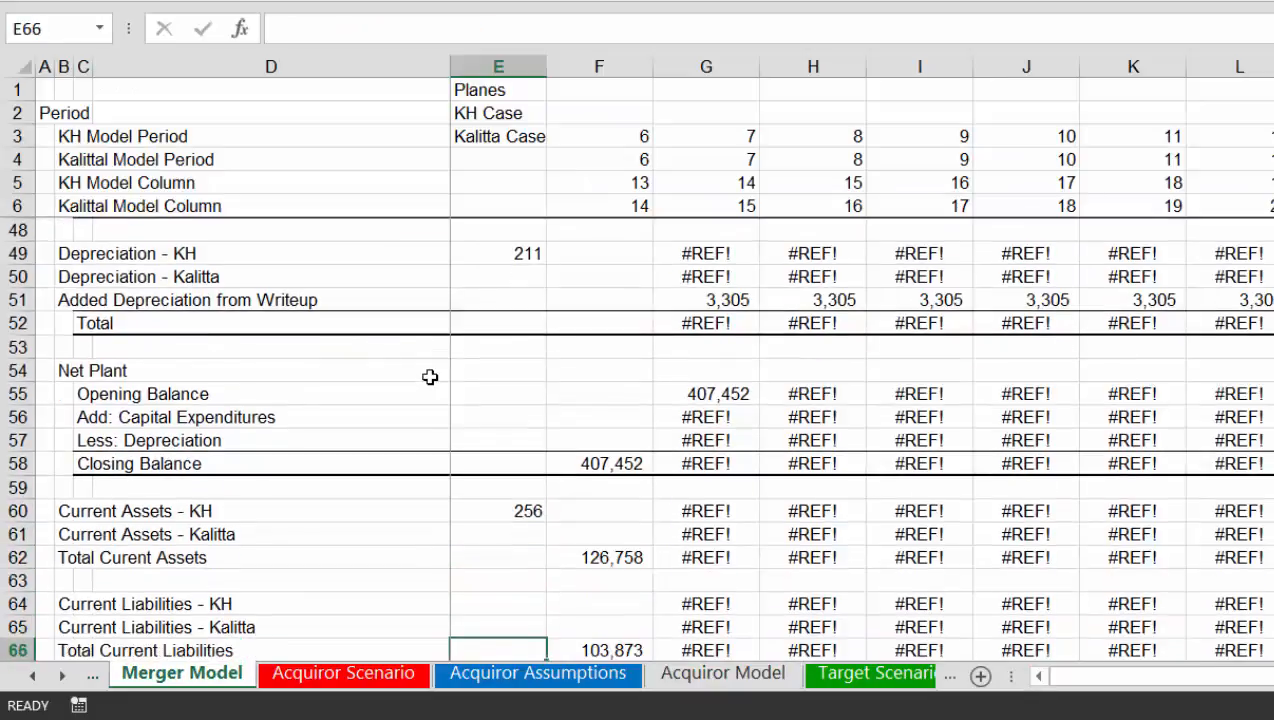
key("Up")
key("Up")
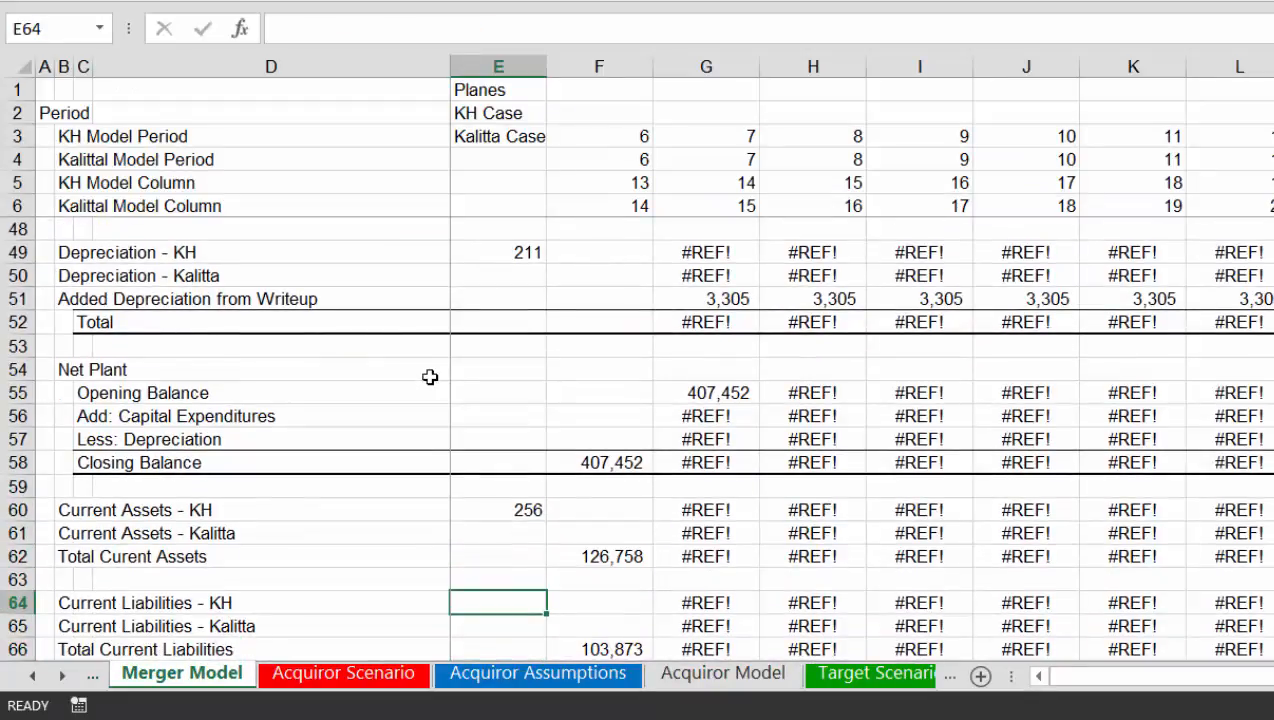
type("=row(")
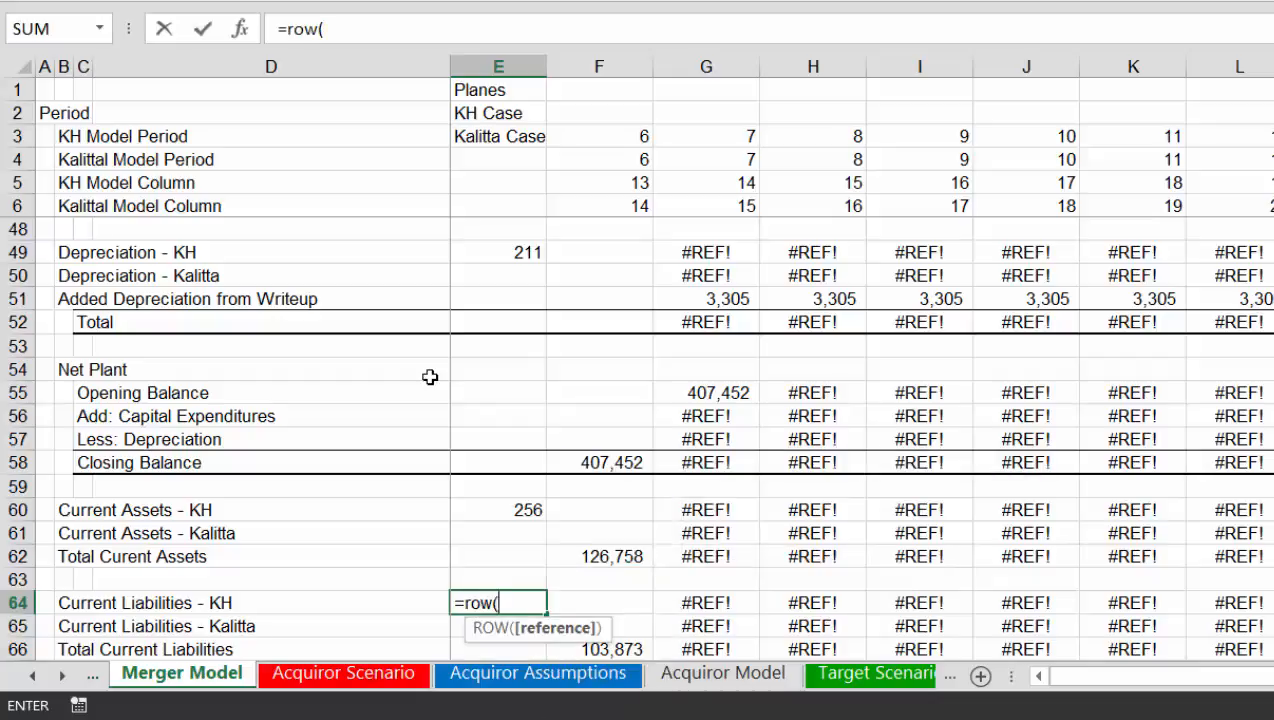
key("ctrl+Page_Down")
key("ctrl+Page_Down")
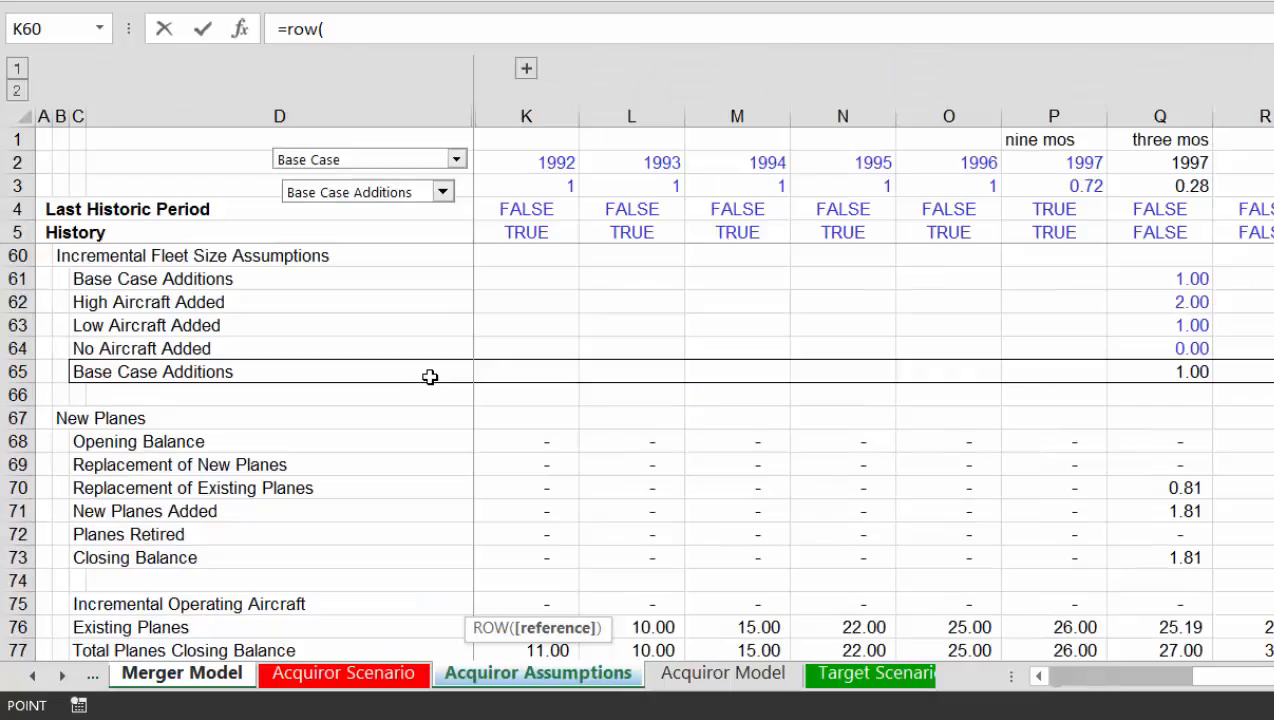
key("ctrl+Page_Down")
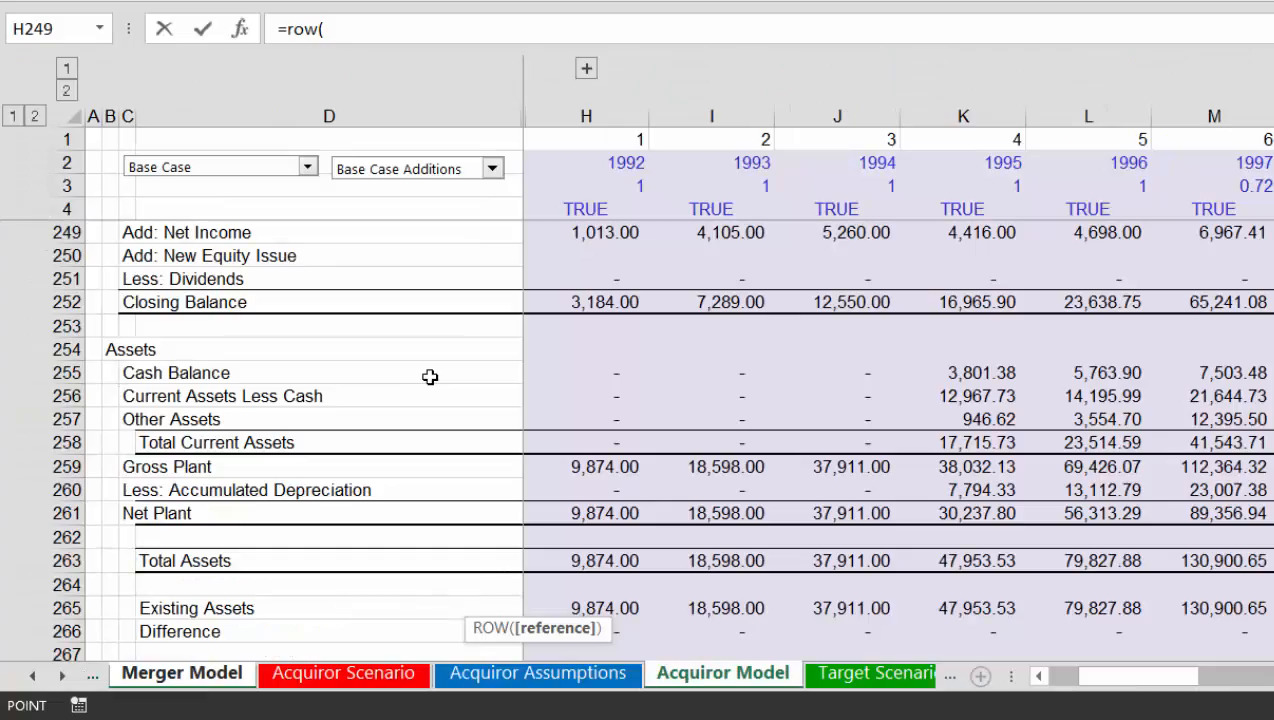
key("Down")
key("Down")
key("Down")
key("Down")
key("Down")
key("Down")
key("Down")
key("Down")
key("Down")
key("Down")
key("Down")
key("Down")
key("Down")
key("Down")
key("Down")
key("Down")
key("Down")
key("Down")
key("Down")
key("Down")
key("Down")
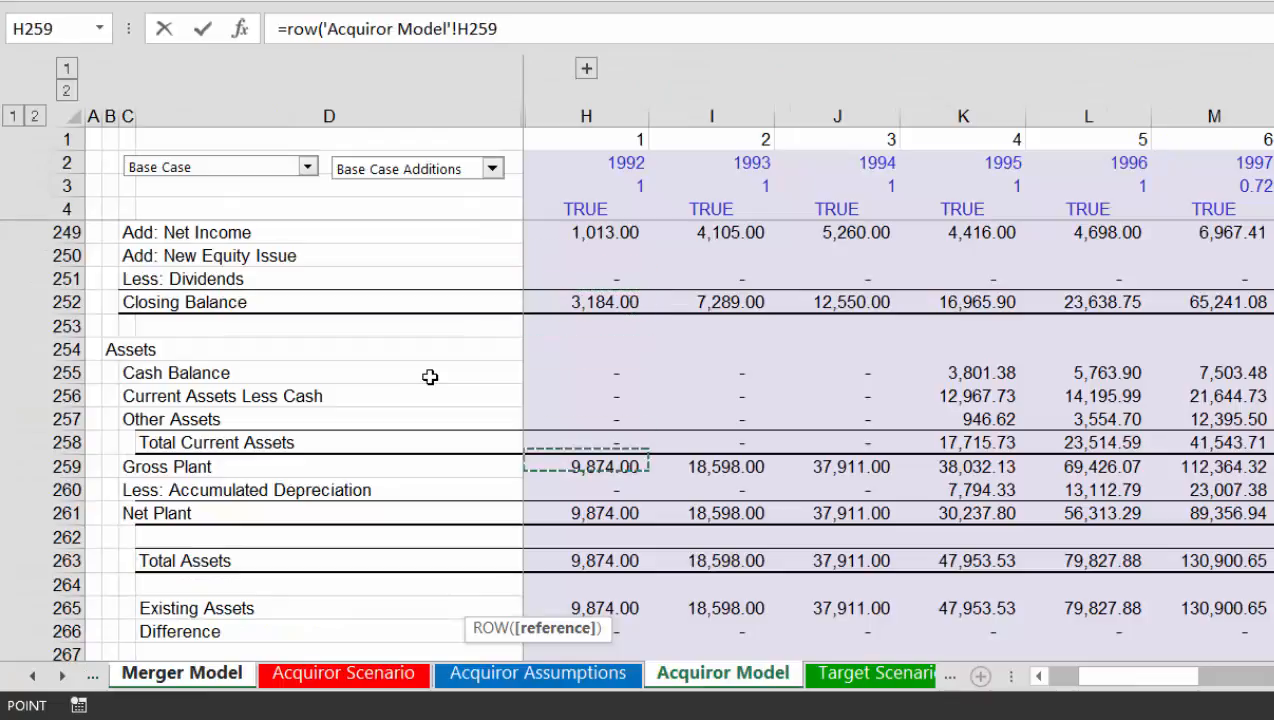
key("Down")
key("Down")
key("Down")
key("Down")
key("Down")
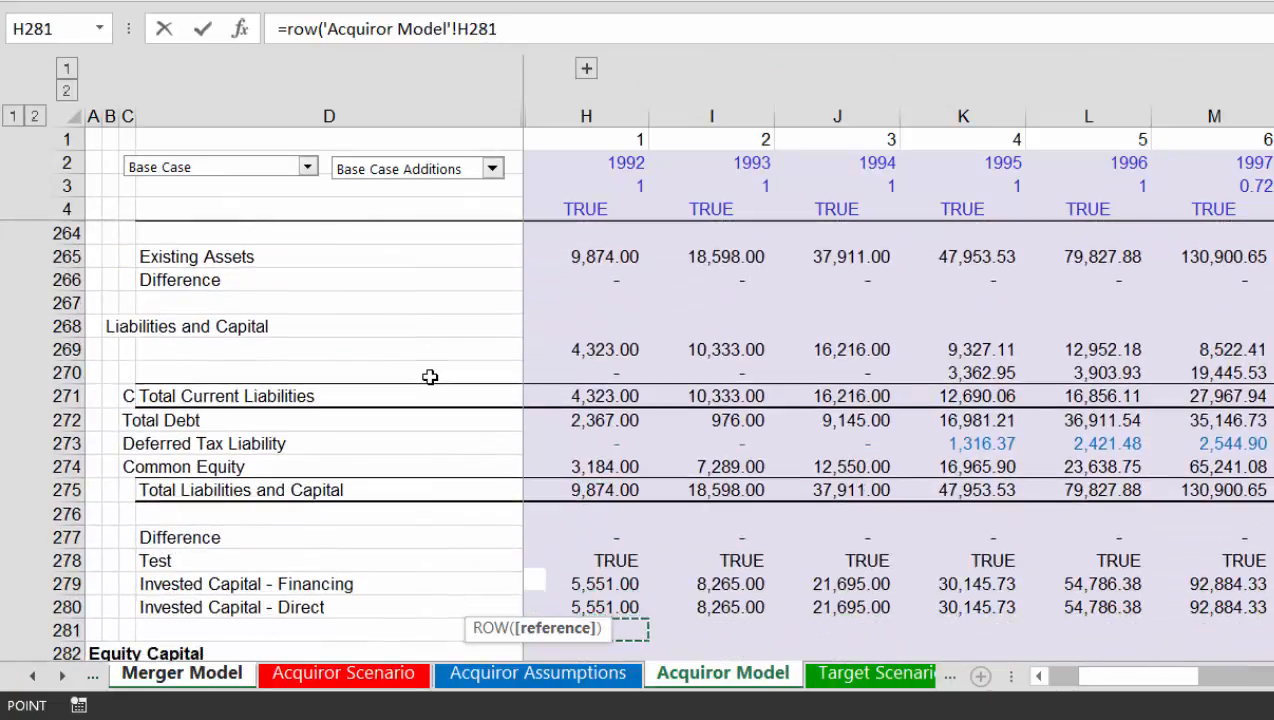
key("Up")
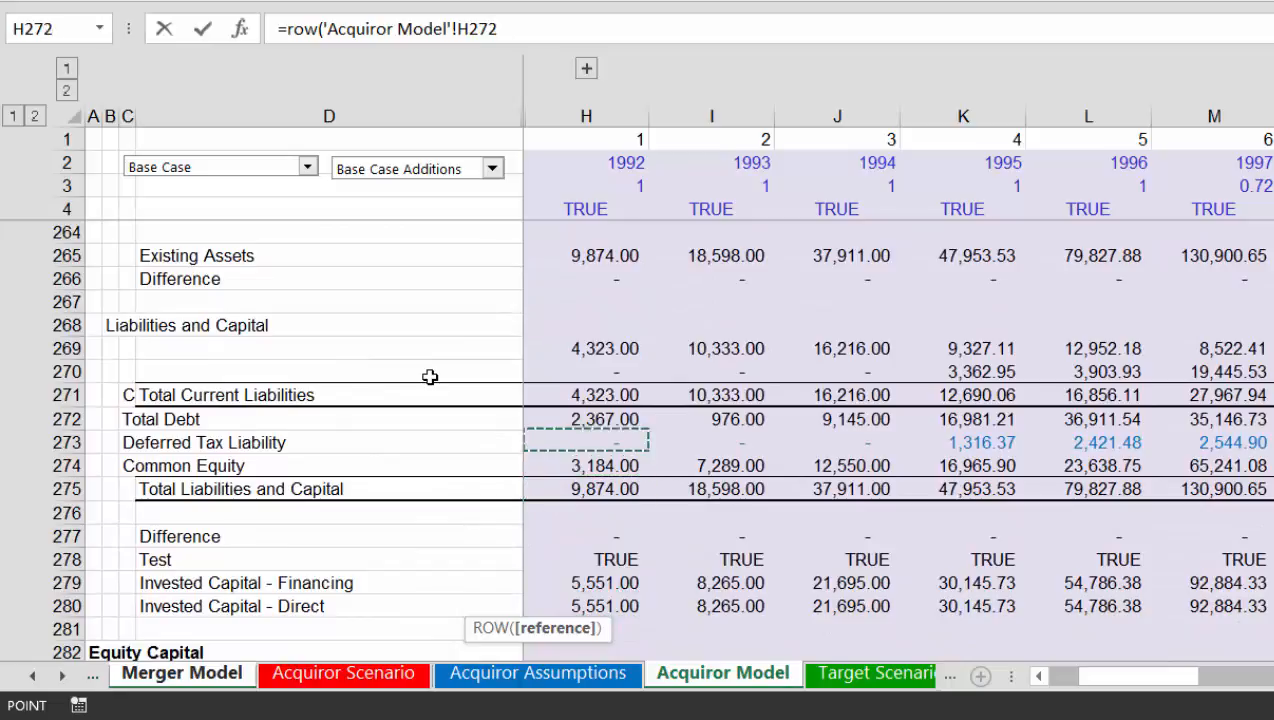
key("Left")
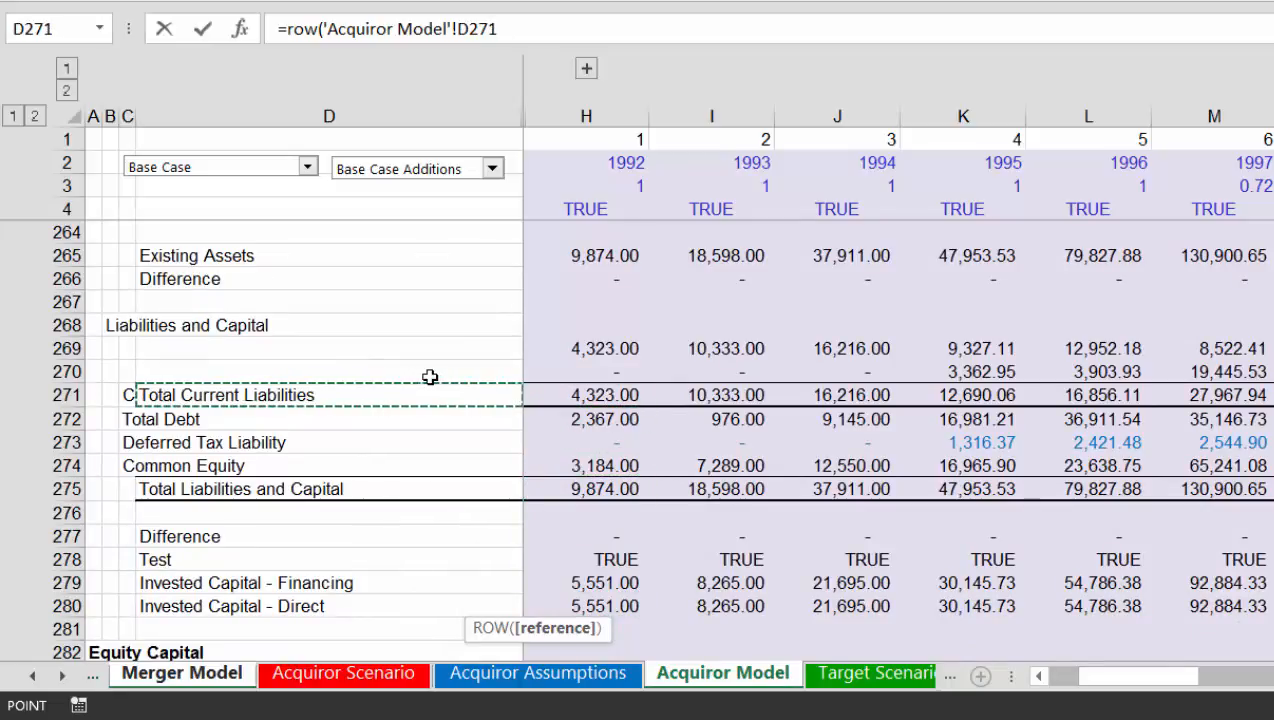
key("Return")
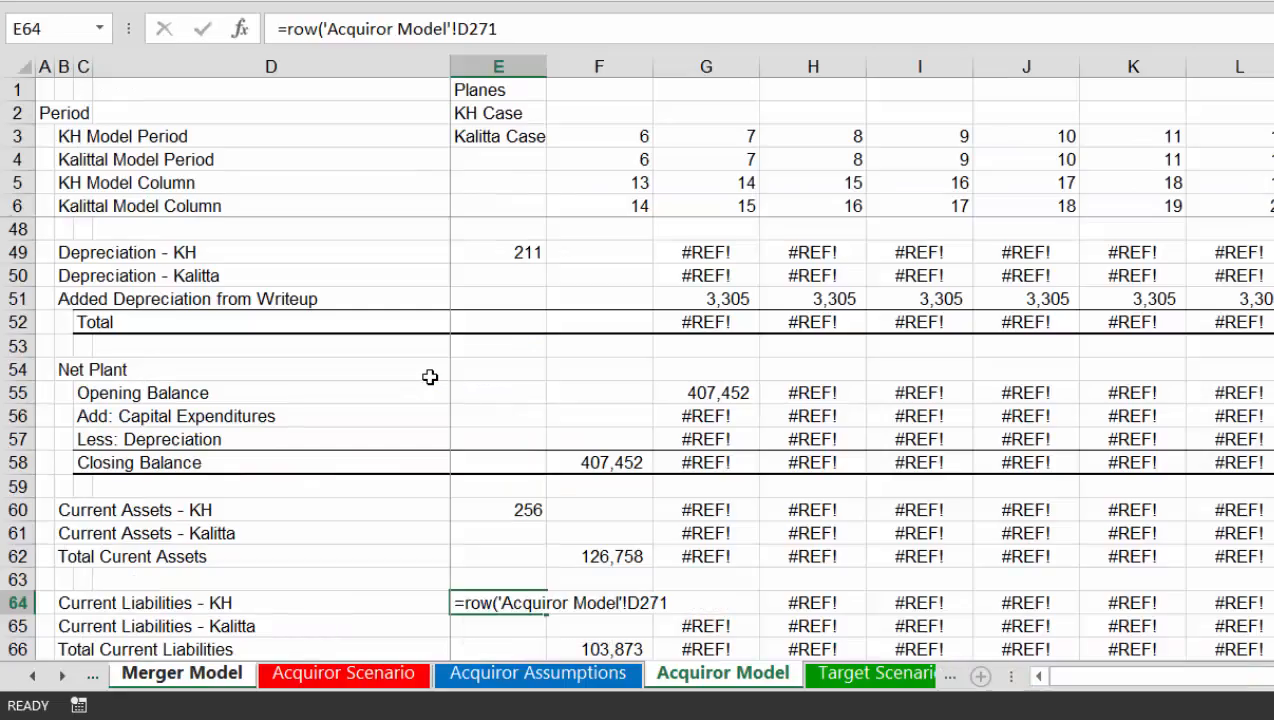
Look through the Working Capital, Other Assets, Goodwill and Other Income rows for the next broken KH line needing a row number
key("Down")
key("Down")
key("Down")
key("Down")
key("Down")
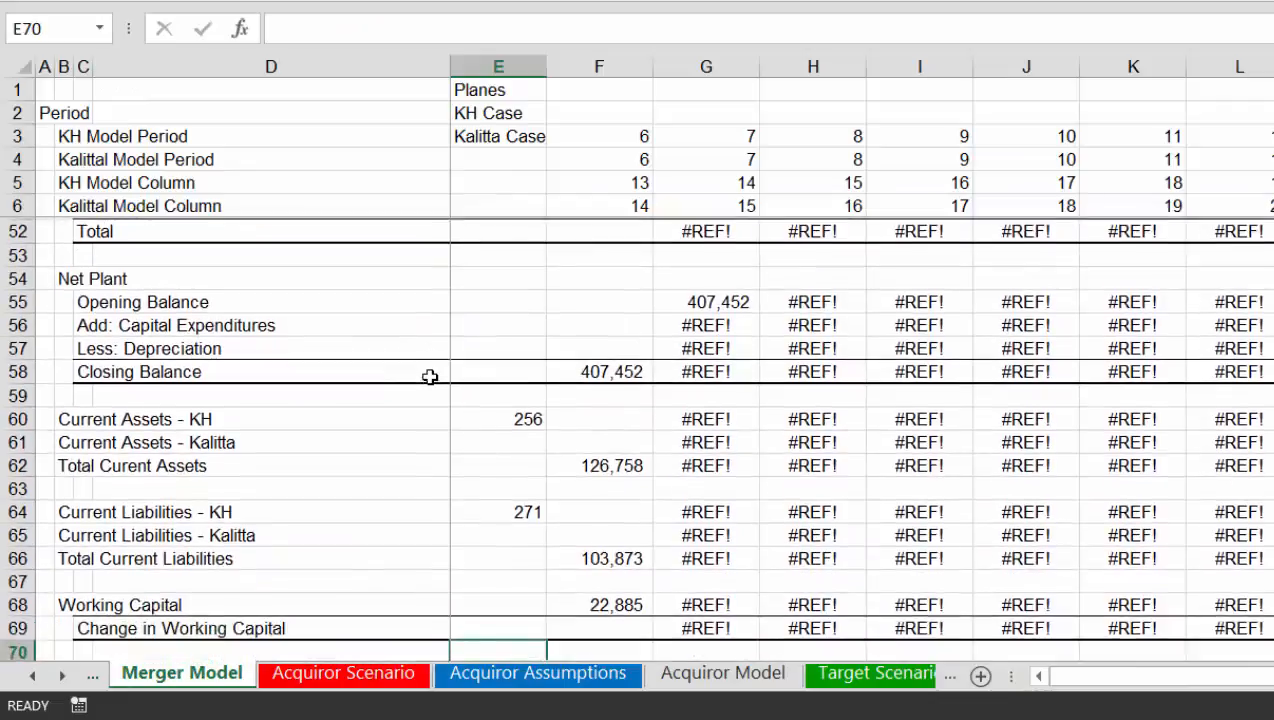
key("Down")
key("Down")
key("Down")
key("Down")
key("Up")
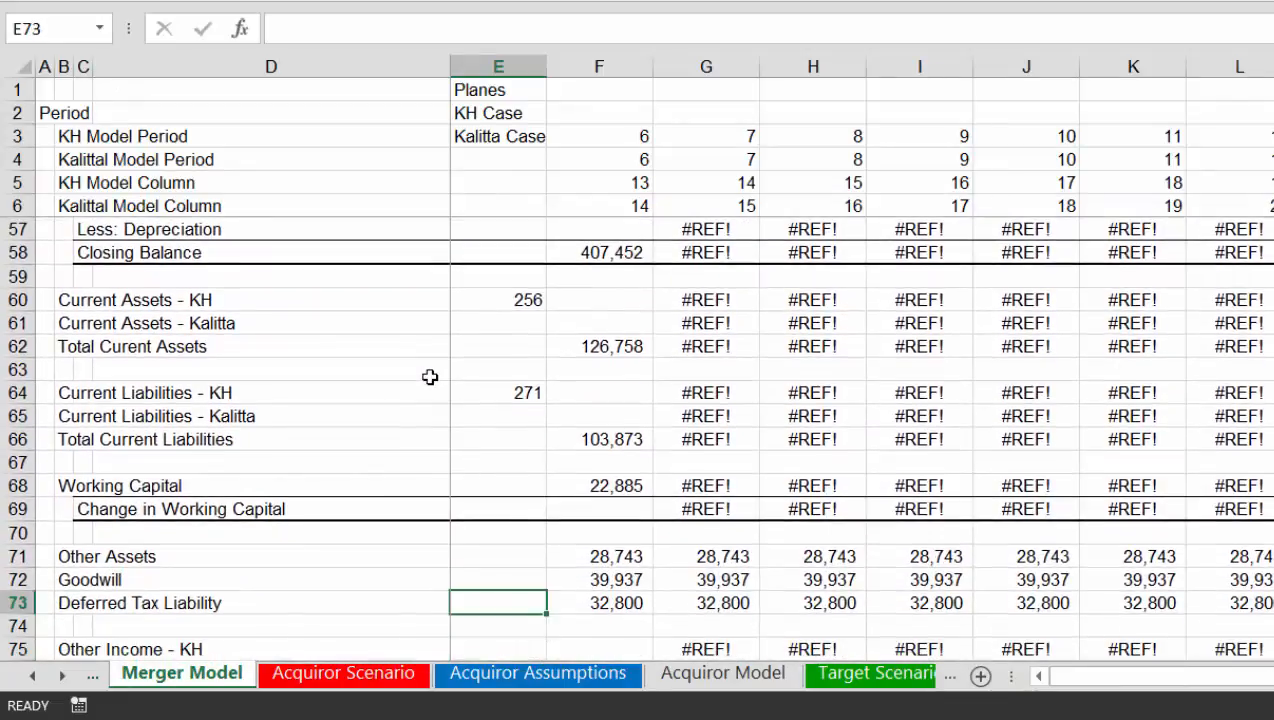
key("Down")
key("Down")
key("Up")
key("Up")
key("Up")
key("Up")
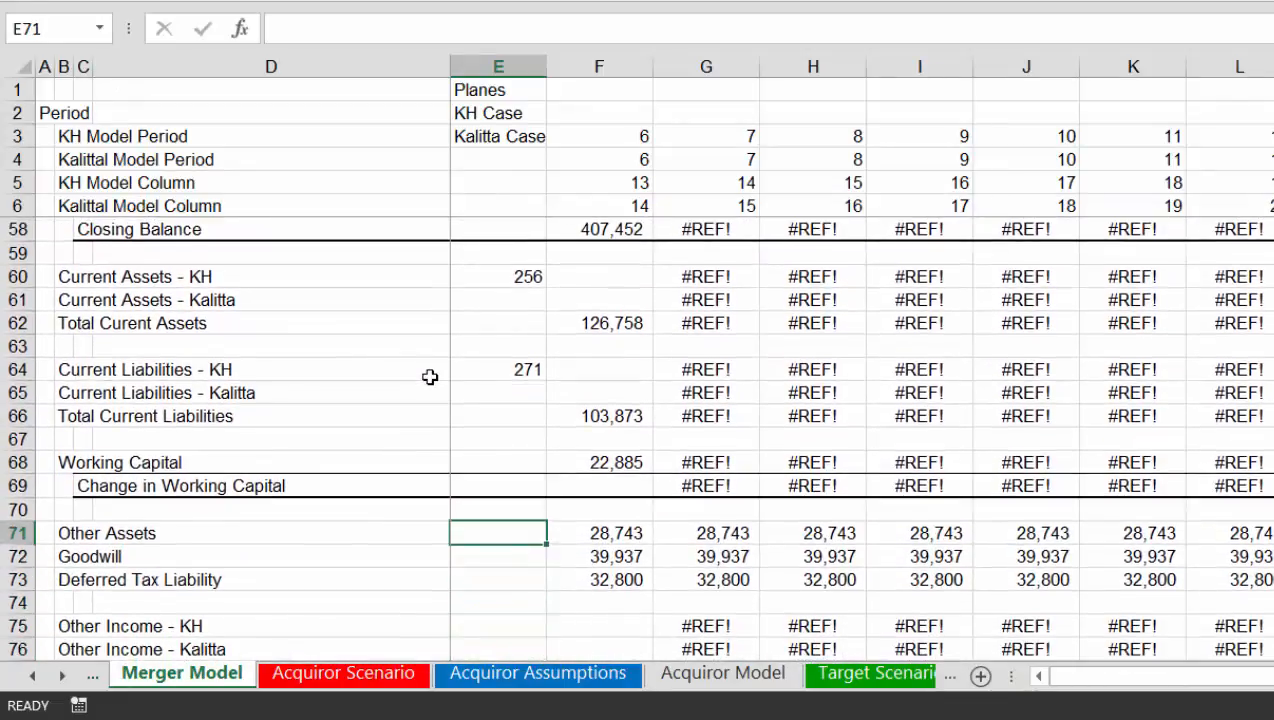
key("Right")
key("Right")
key("Down")
key("Down")
key("Down")
key("Down")
key("Down")
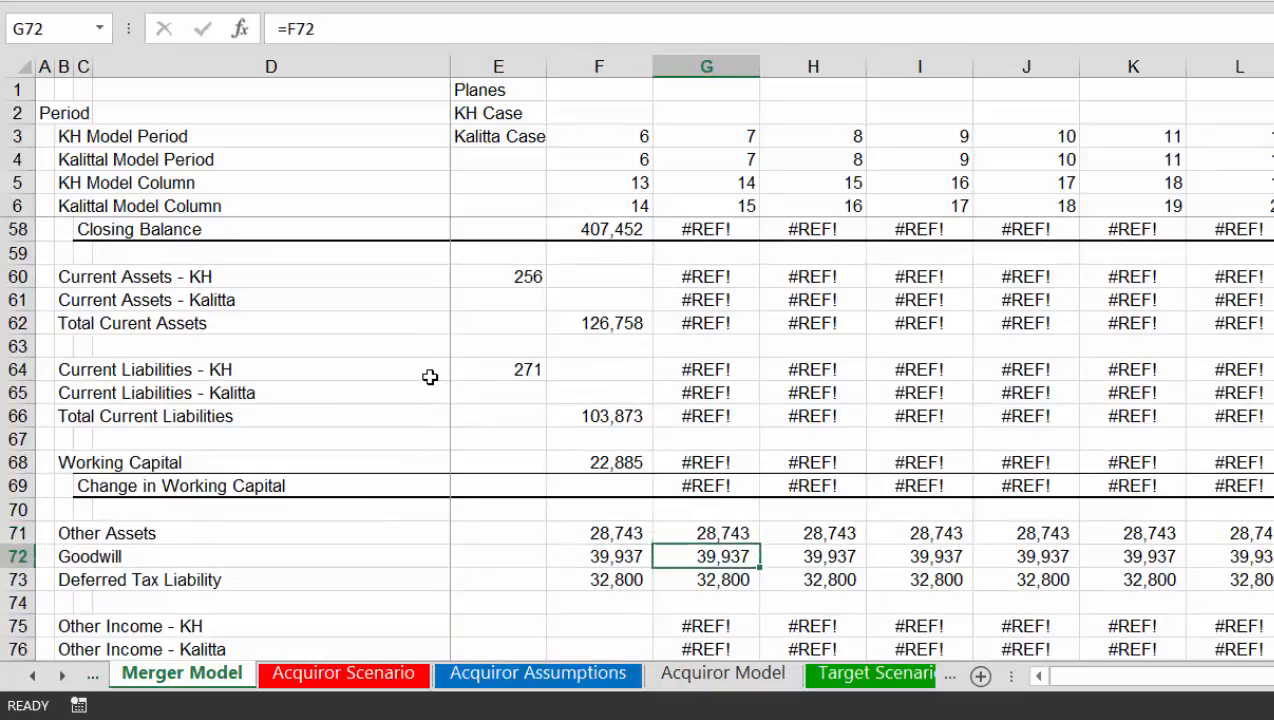
key("Down")
key("Down")
key("Down")
key("Down")
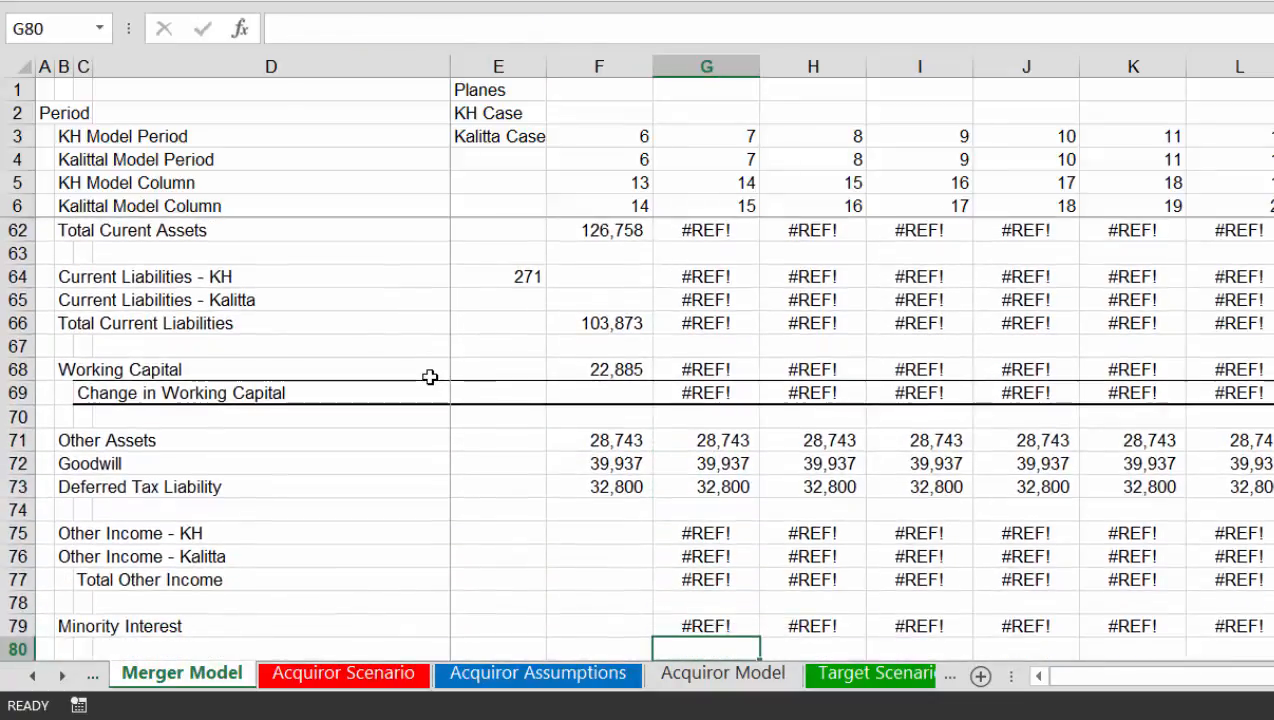
key("Up")
key("Up")
key("Up")
key("Up")
key("Up")
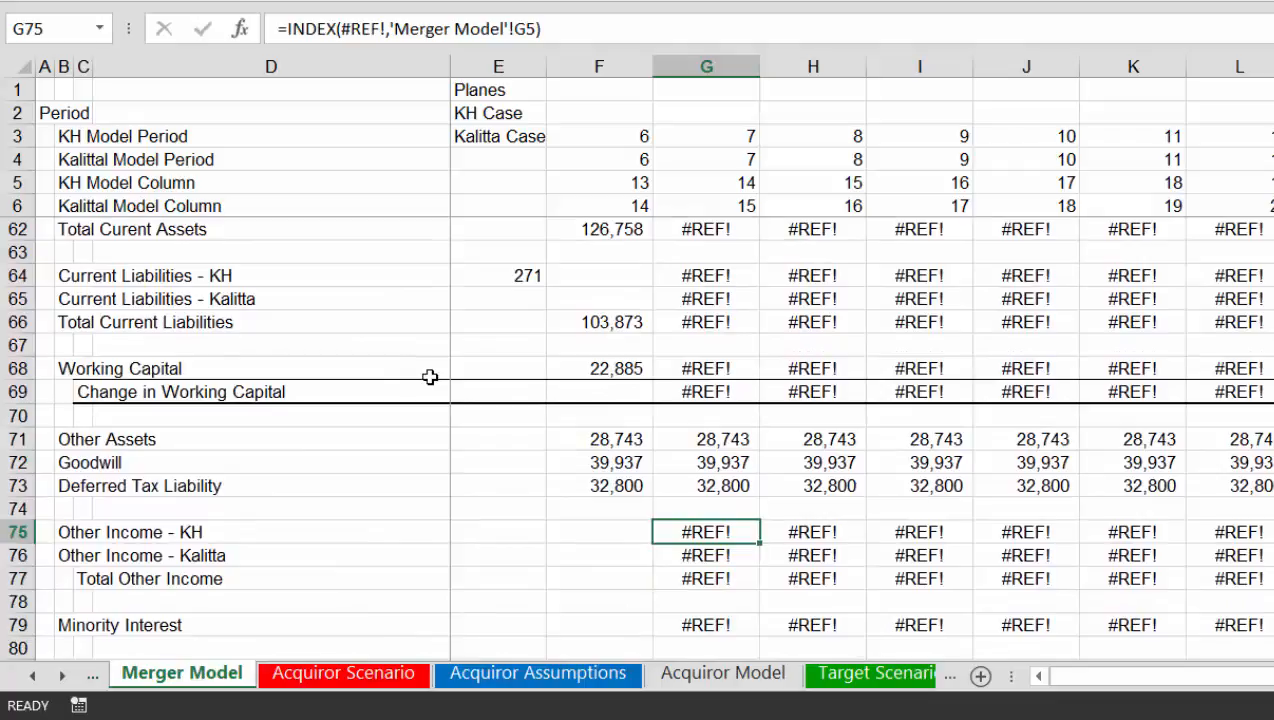
Enter a ROW formula in E75, beside Other Income - KH, referencing Add: Other Income at 'Acquiror Model'!D233
key("Left")
key("Left")
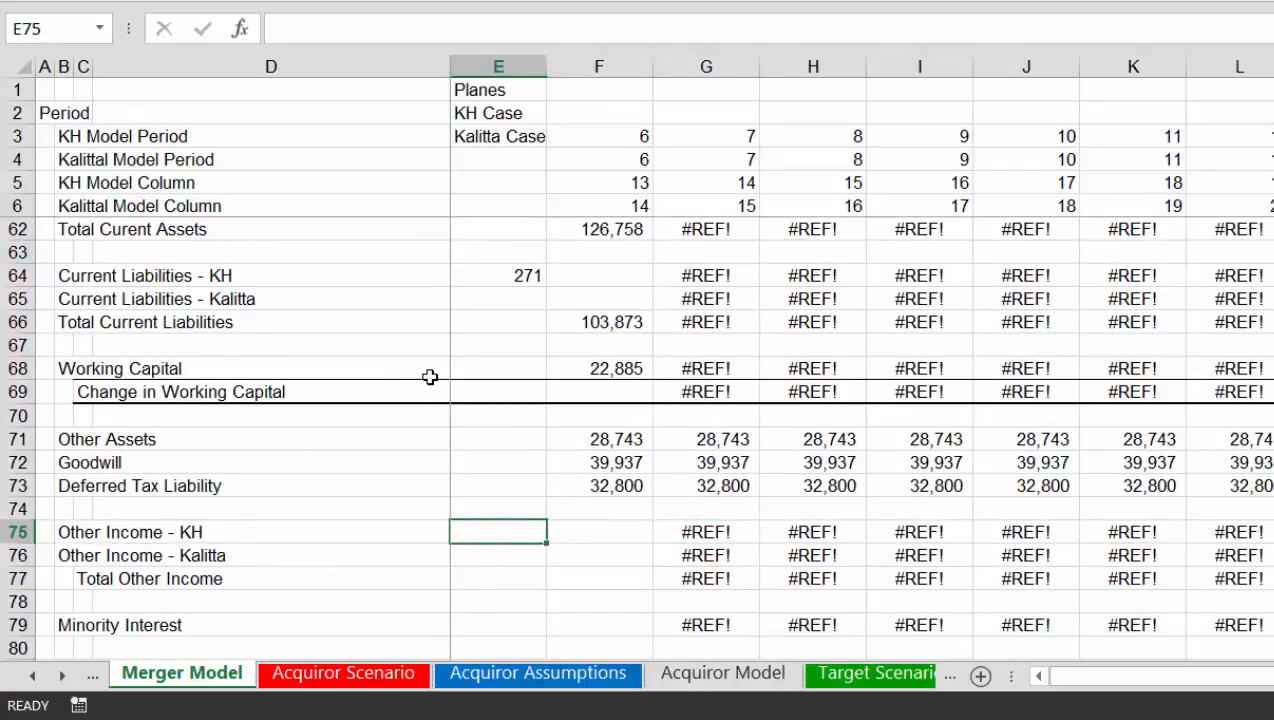
key("Left")
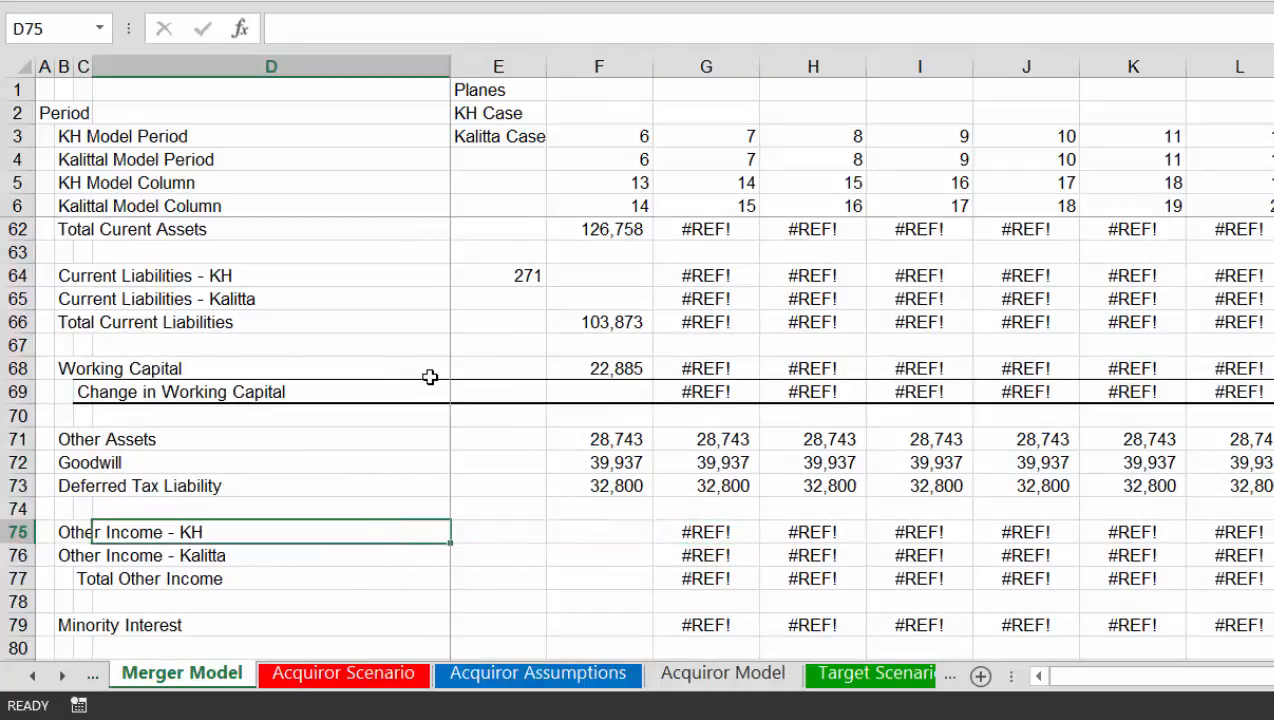
key("Right")
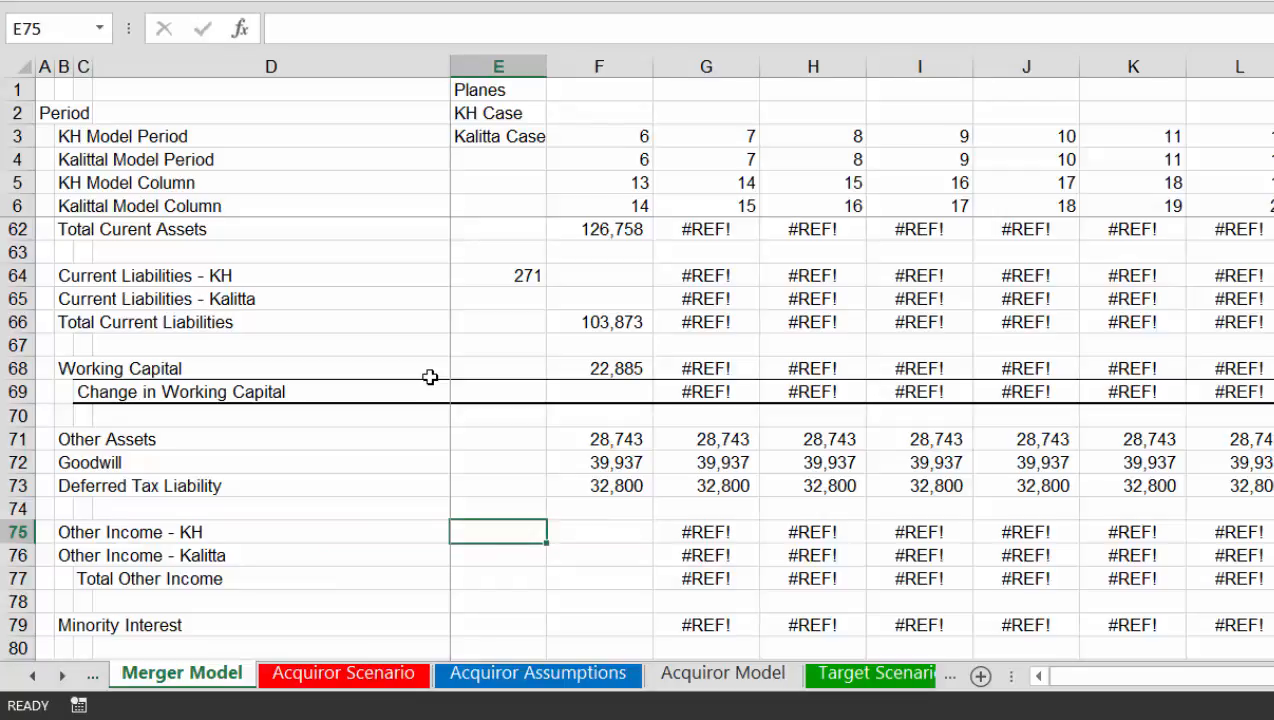
key("Left")
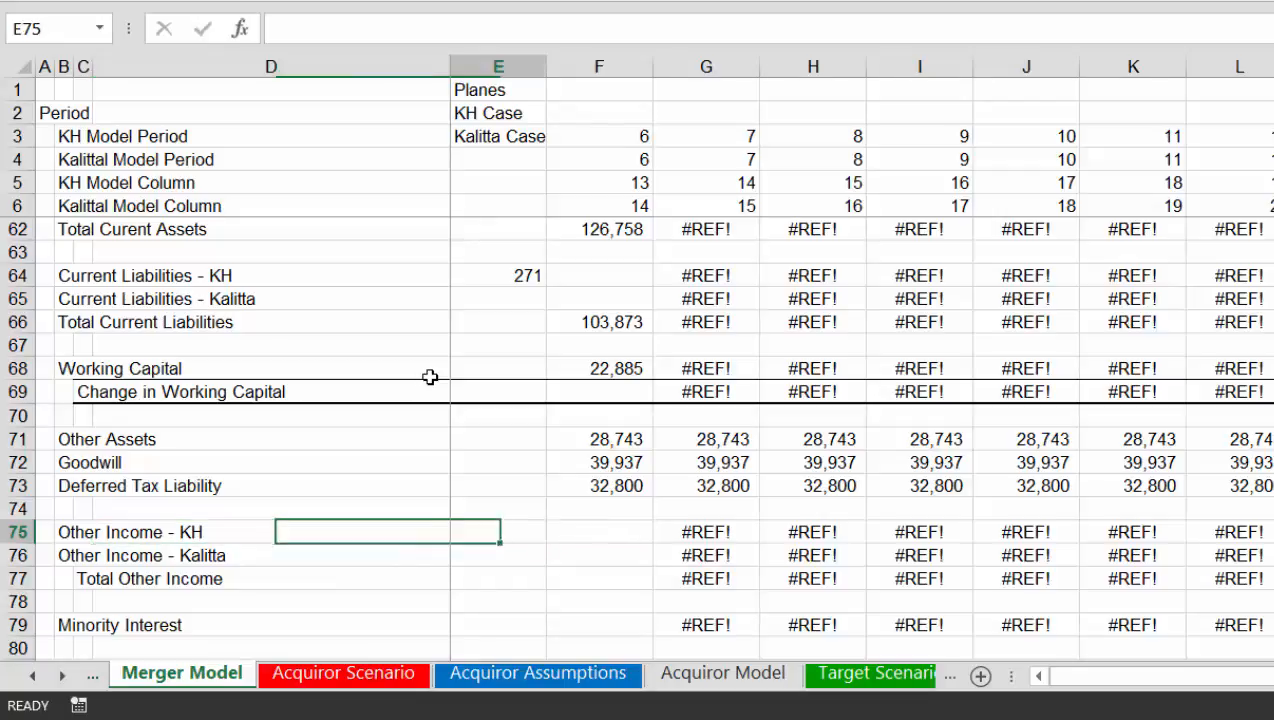
key("Right")
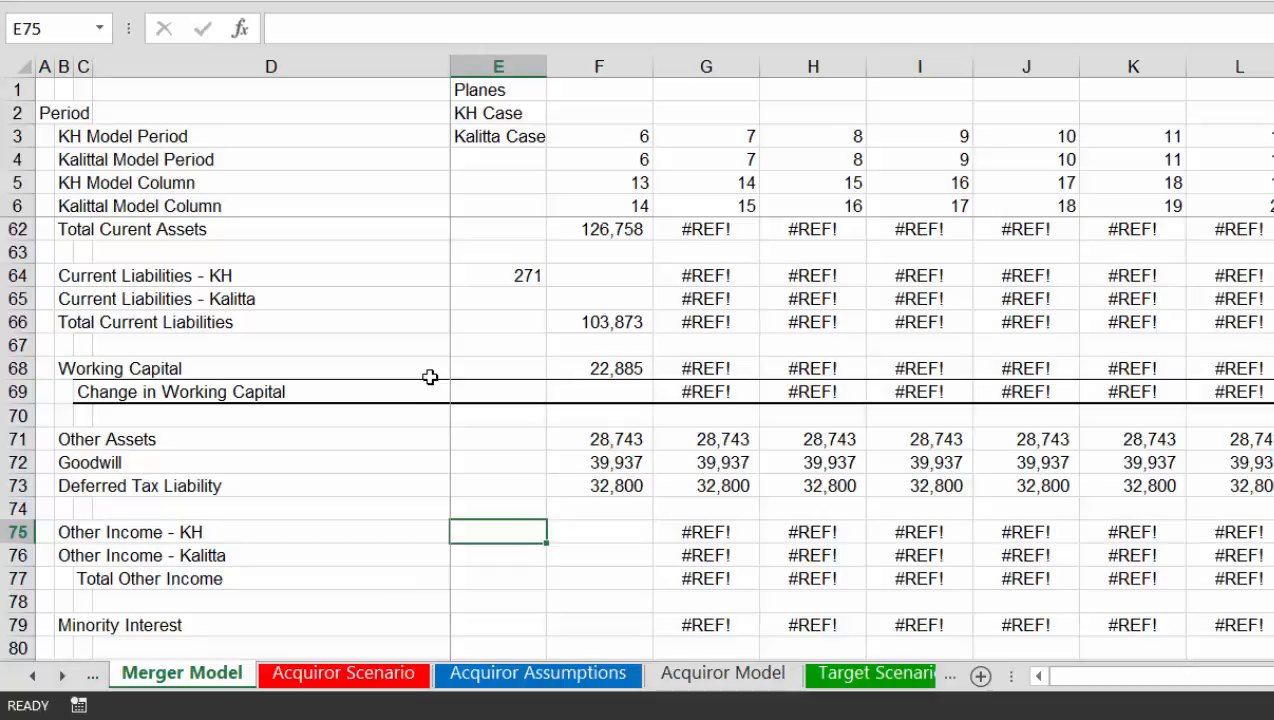
type("=row(")
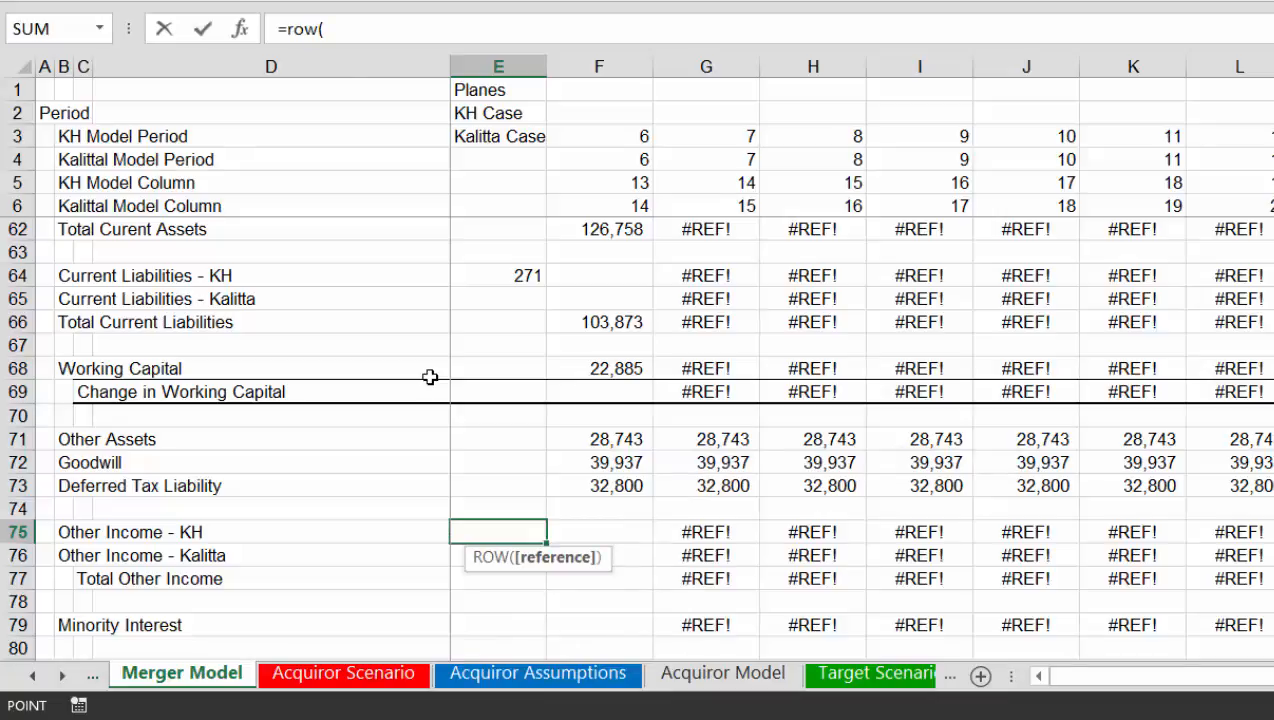
key("ctrl+Page_Down")
key("ctrl+Page_Down")
key("ctrl+Page_Down")
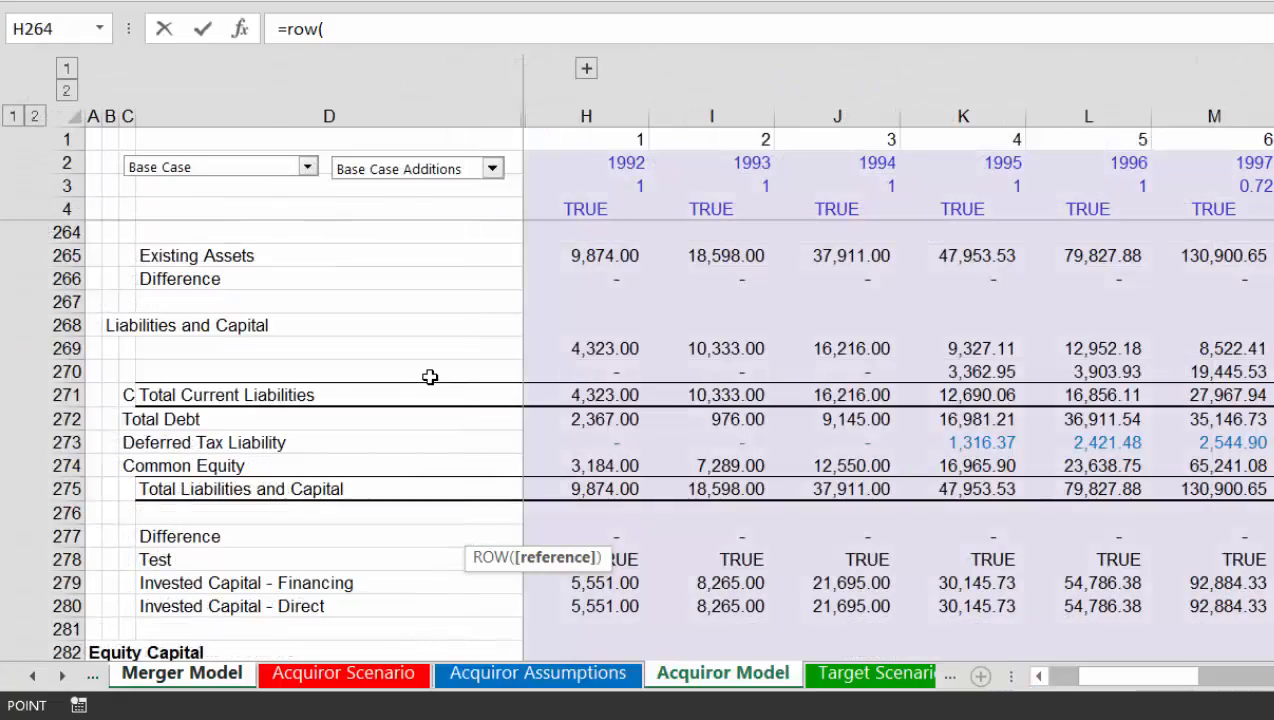
key("Up")
key("Up")
key("Up")
key("Up")
key("Up")
key("Up")
key("Up")
key("Up")
key("Up")
key("Up")
key("Up")
key("Up")
key("Up")
key("Up")
key("Up")
key("Up")
key("Up")
key("Up")
key("Up")
key("Up")
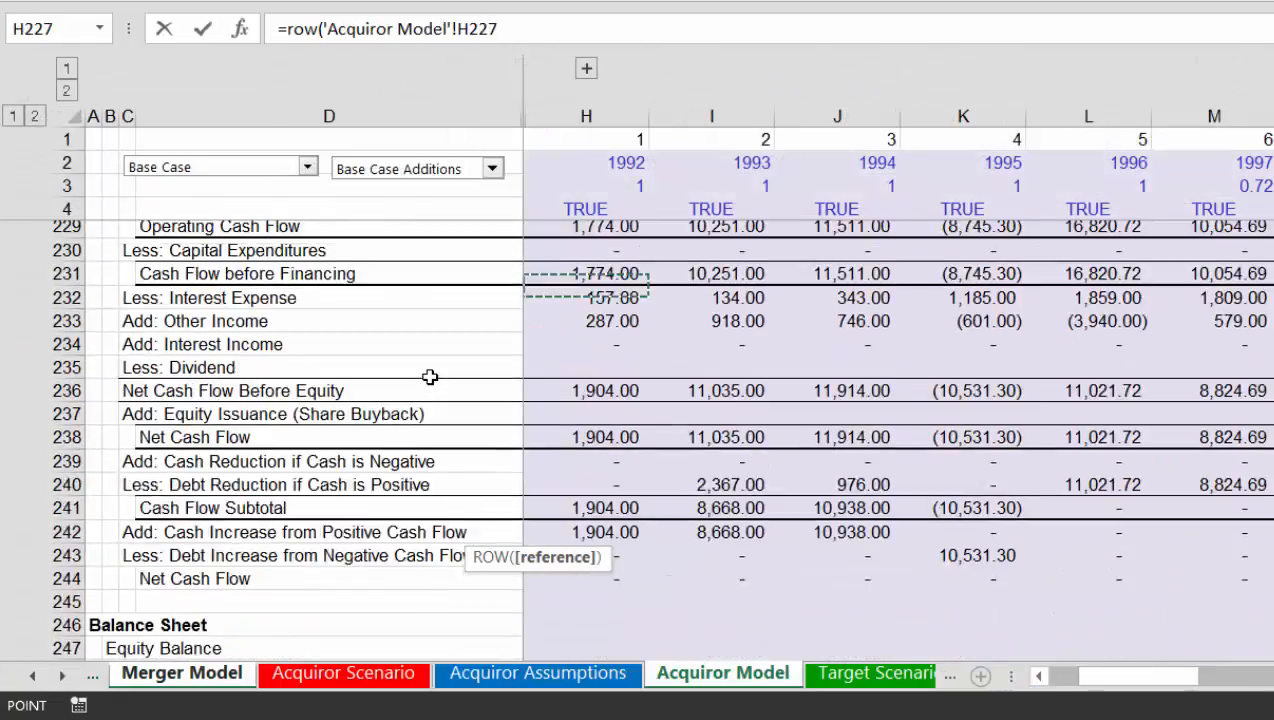
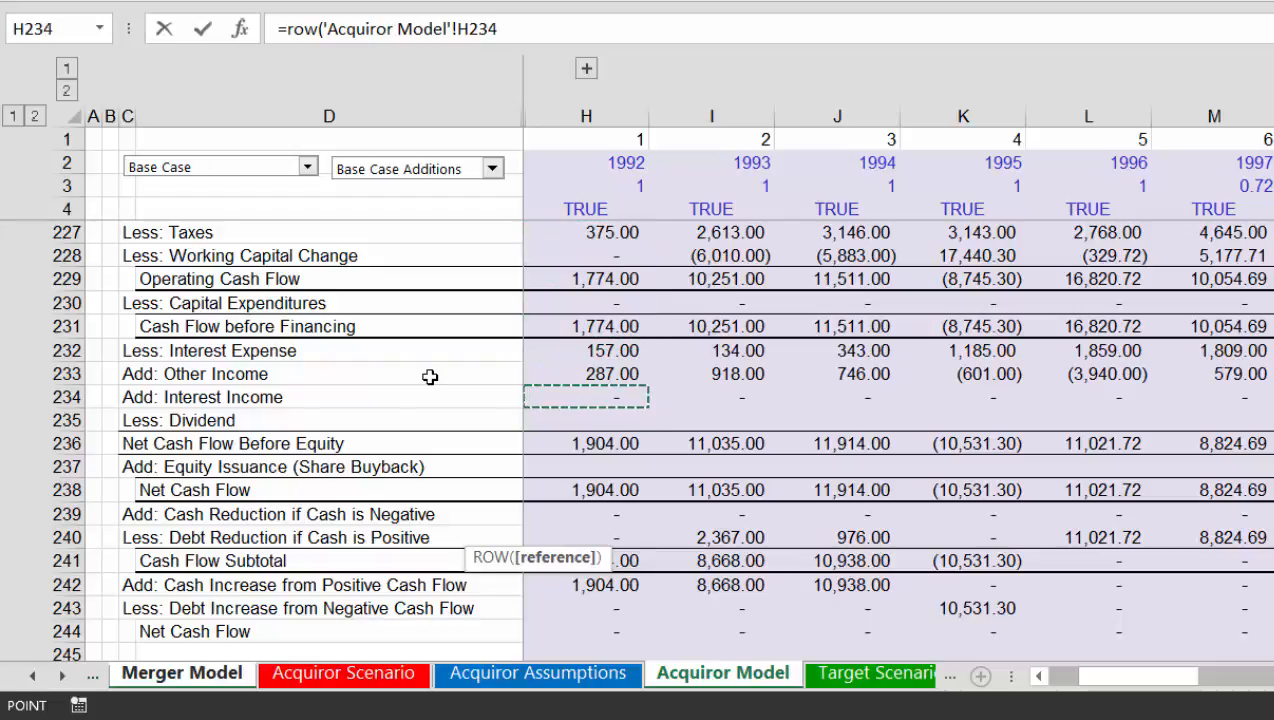
key("Left")
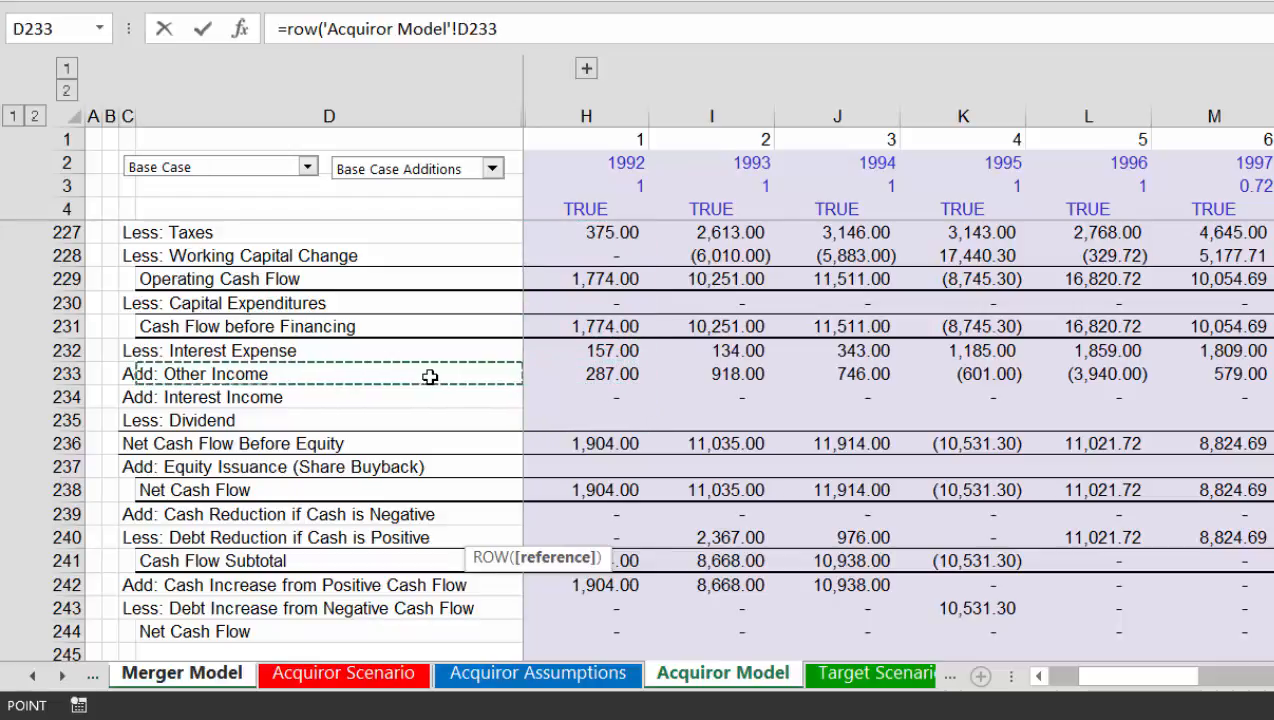
key("Return")
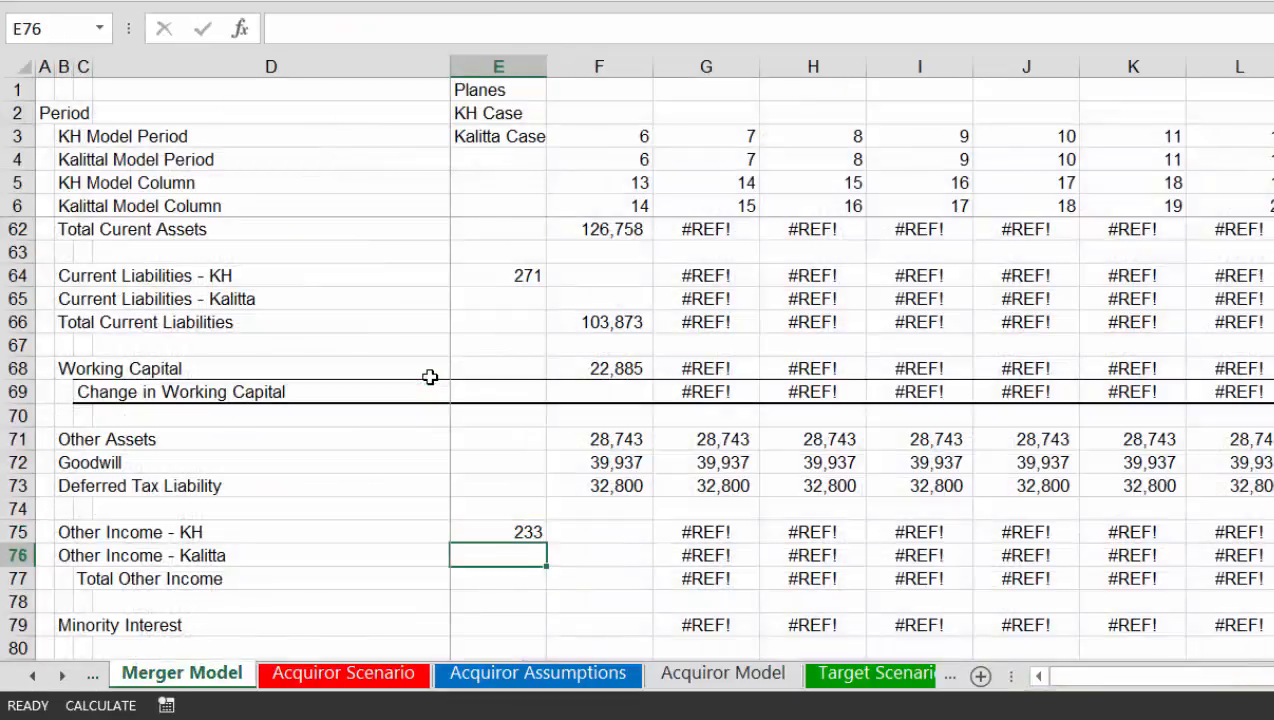
Check the rows below Other Income for further broken links and inspect the Minority Interest formula in G79
key("Down")
key("Down")
key("Up")
key("Up")
key("Down")
key("Down")
key("Down")
key("Down")
key("Down")
key("Down")
key("Down")
key("Down")
key("Down")
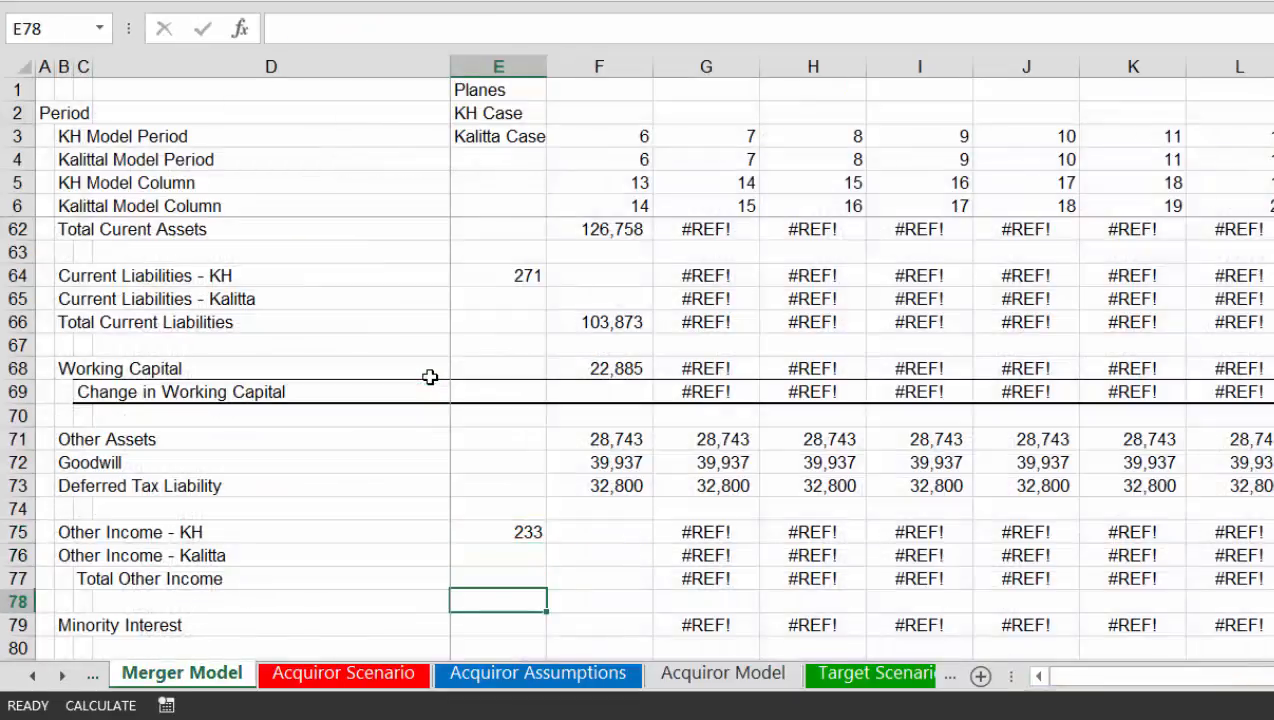
key("Down")
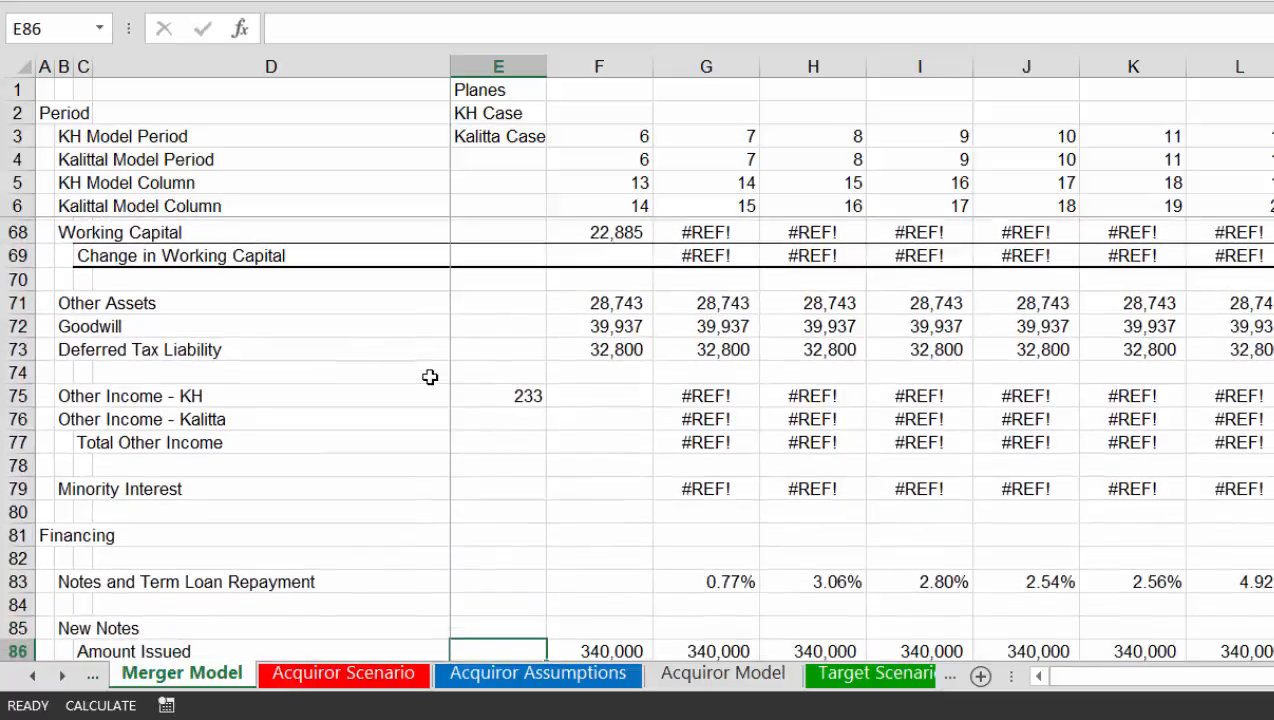
key("Up")
key("Up")
key("Up")
key("Up")
key("Up")
key("Up")
key("Up")
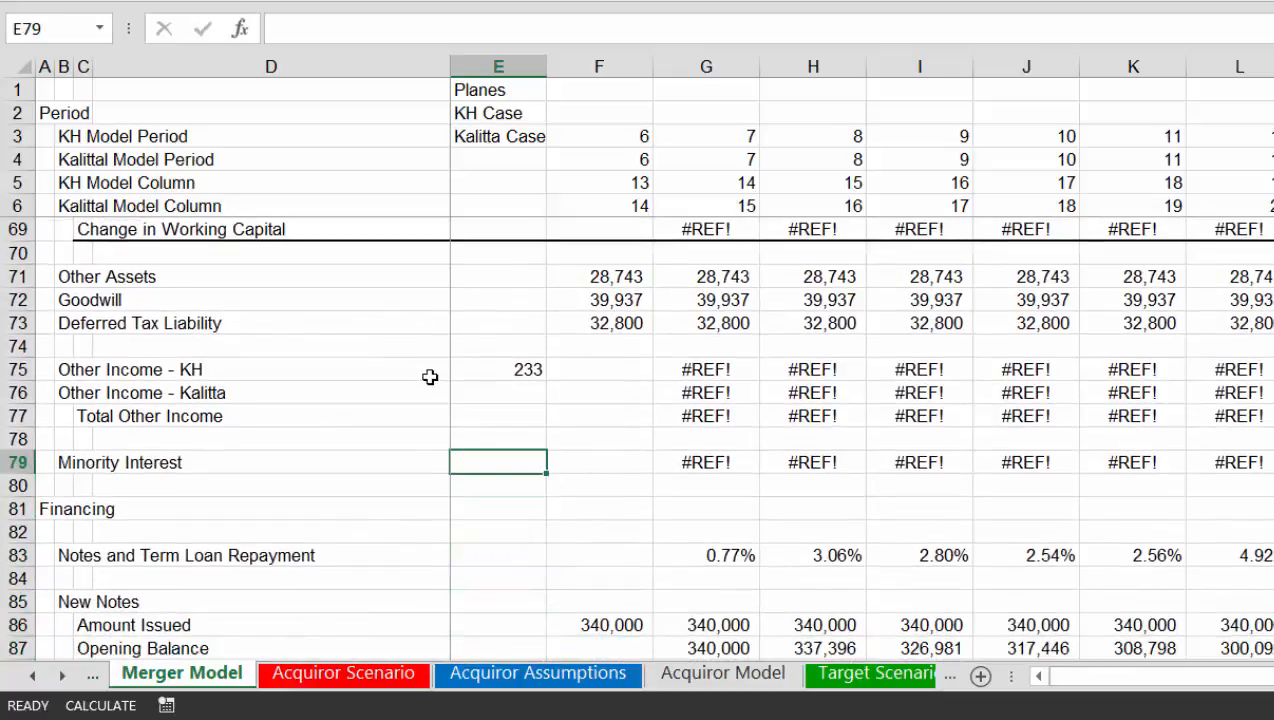
key("Right")
key("Right")
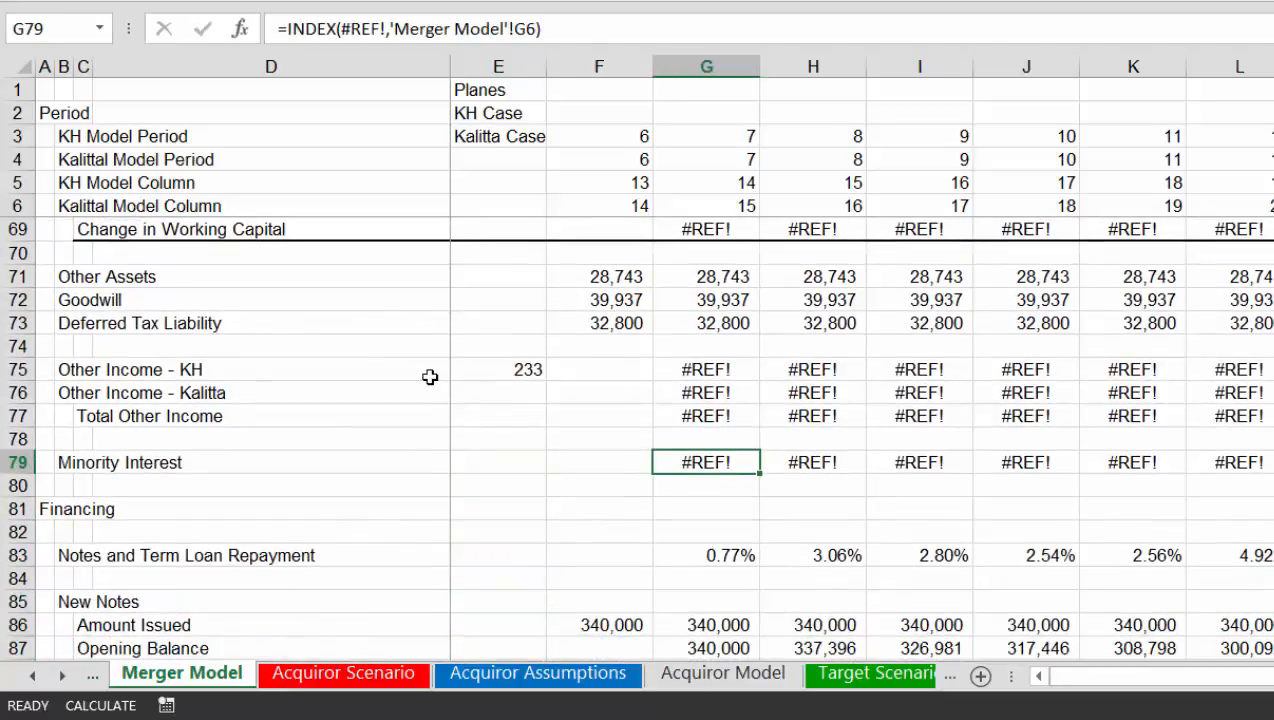
Look through the Financing section, including the New Notes and New Term Loan rows, for any other lines with broken references
key("Left")
key("Left")
key("Left")
key("Down")
key("Down")
key("Down")
key("Down")
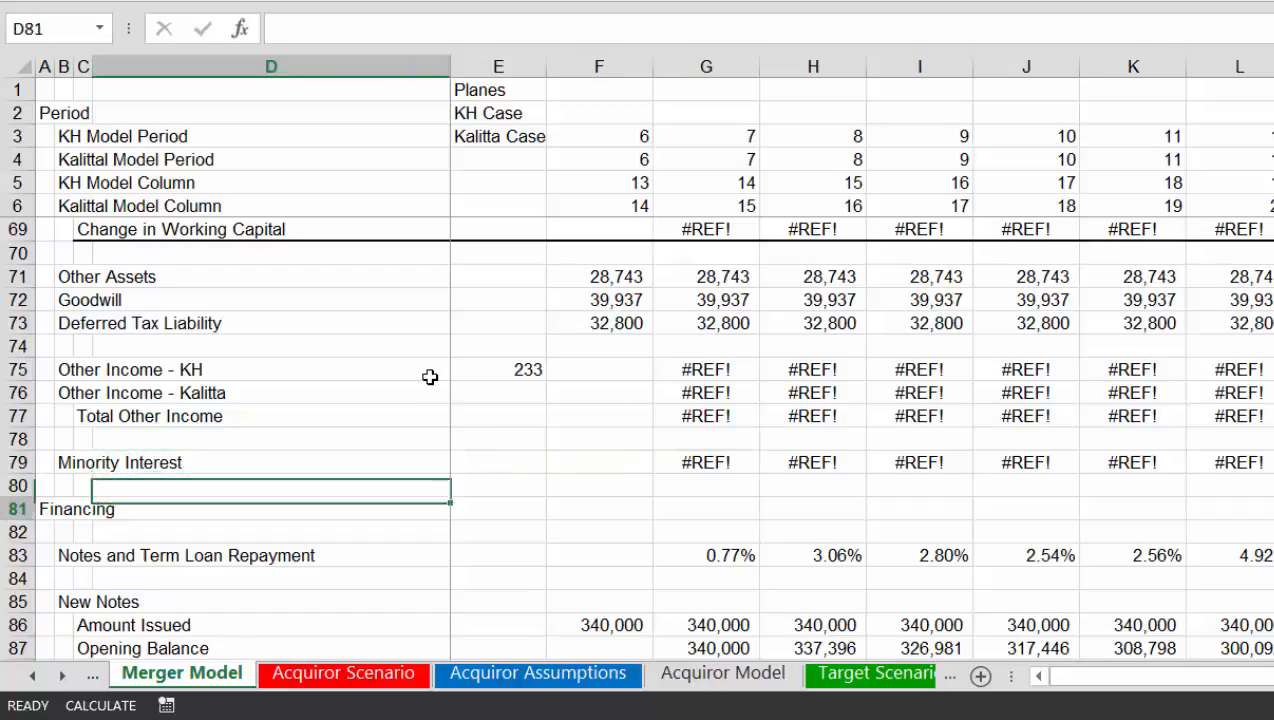
key("Down")
key("Down")
key("Down")
key("Down")
key("Down")
key("Down")
key("Down")
key("Down")
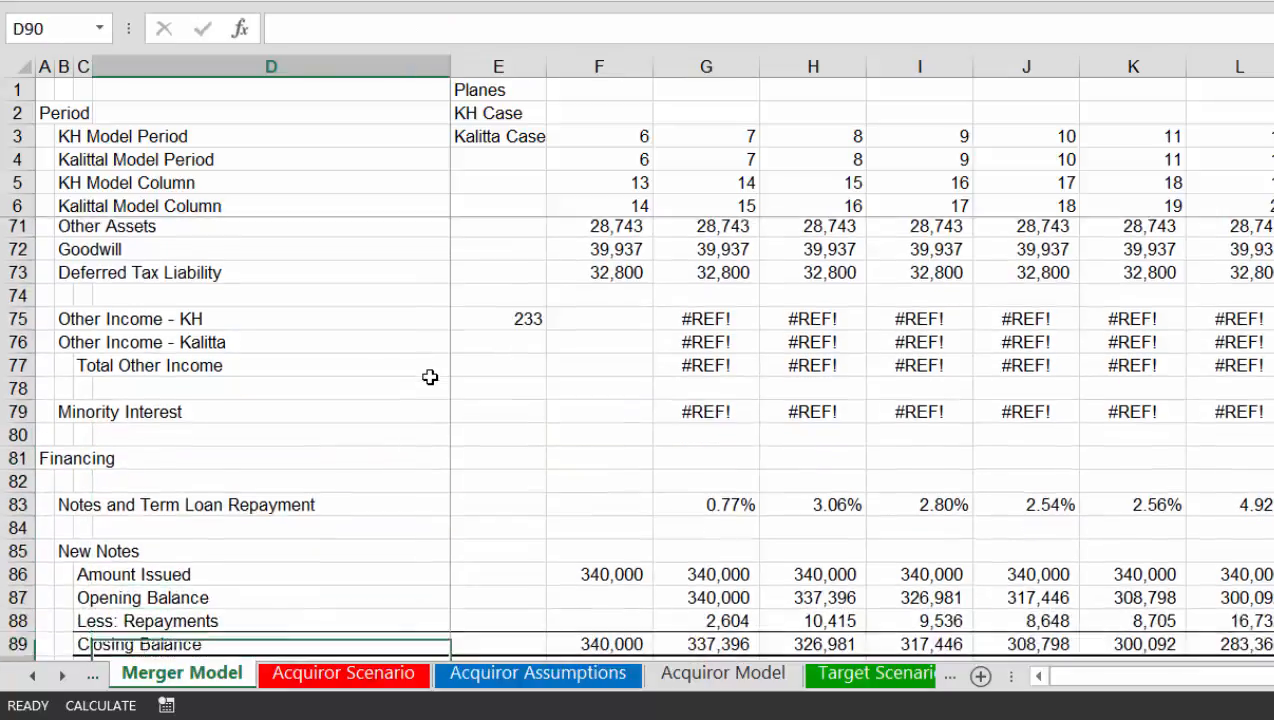
key("Down")
key("Down")
key("Up")
key("Up")
key("Up")
key("Up")
key("Up")
key("Up")
key("Up")
key("Up")
key("Up")
key("Up")
key("Up")
key("Up")
key("Up")
key("Up")
key("Up")
key("Up")
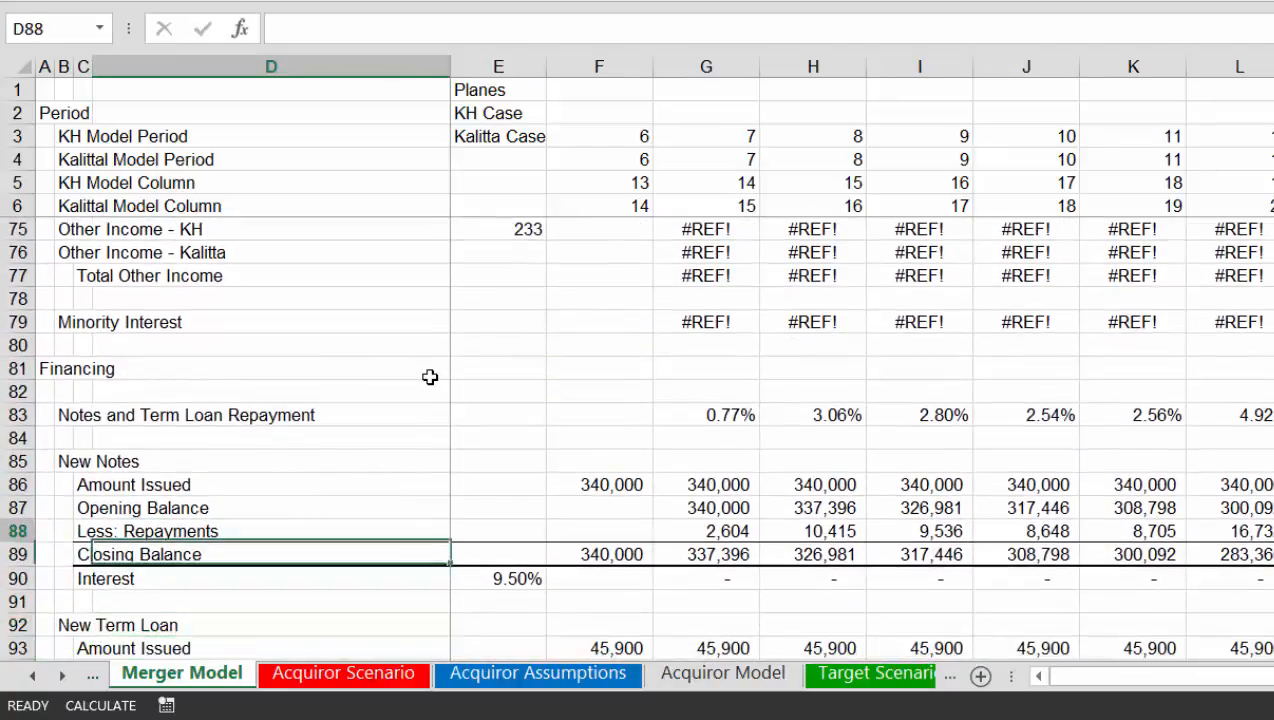
Go back through the operating rows to Cash Operating Expense - KH and examine its row number and the INDEX/INDIRECT formula in G36
key("Up")
key("Up")
key("Up")
key("Up")
key("Up")
key("Up")
key("Up")
key("Up")
key("Up")
key("Up")
key("Up")
key("Up")
key("Up")
key("Up")
key("Up")
key("Up")
key("Up")
key("Up")
key("Up")
key("Up")
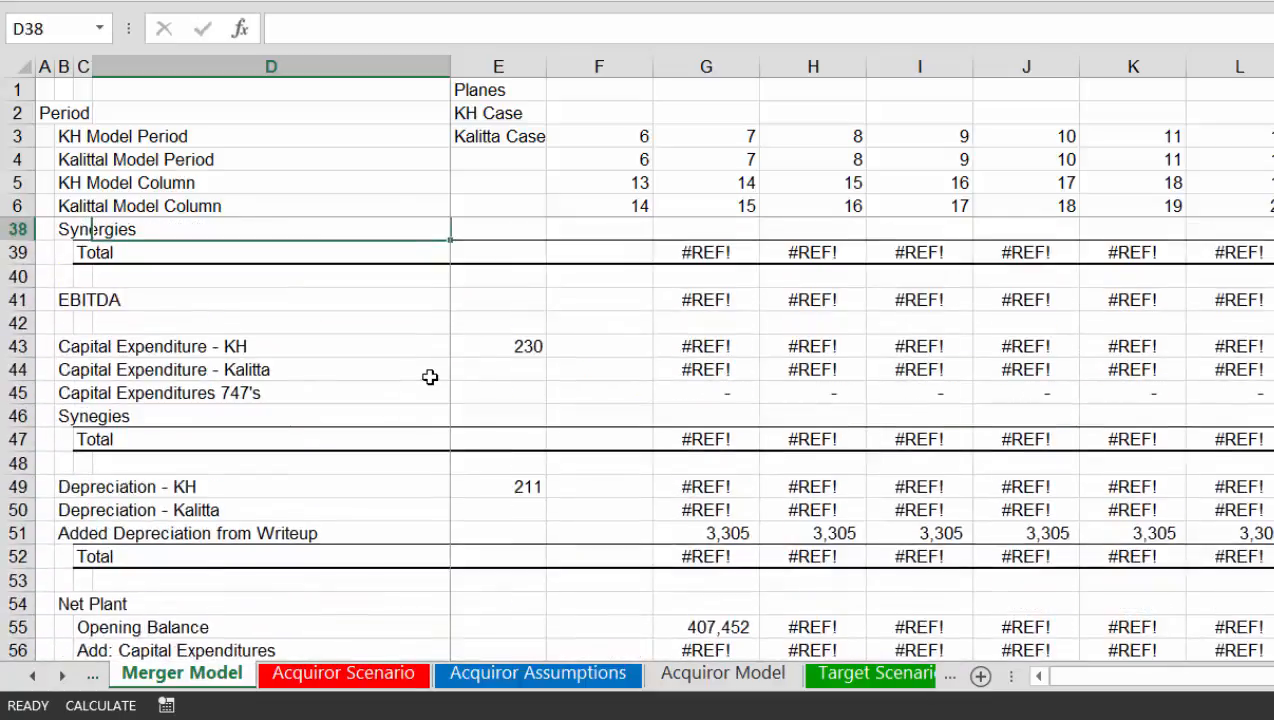
key("Up")
key("Up")
key("Up")
key("Up")
key("Up")
key("Up")
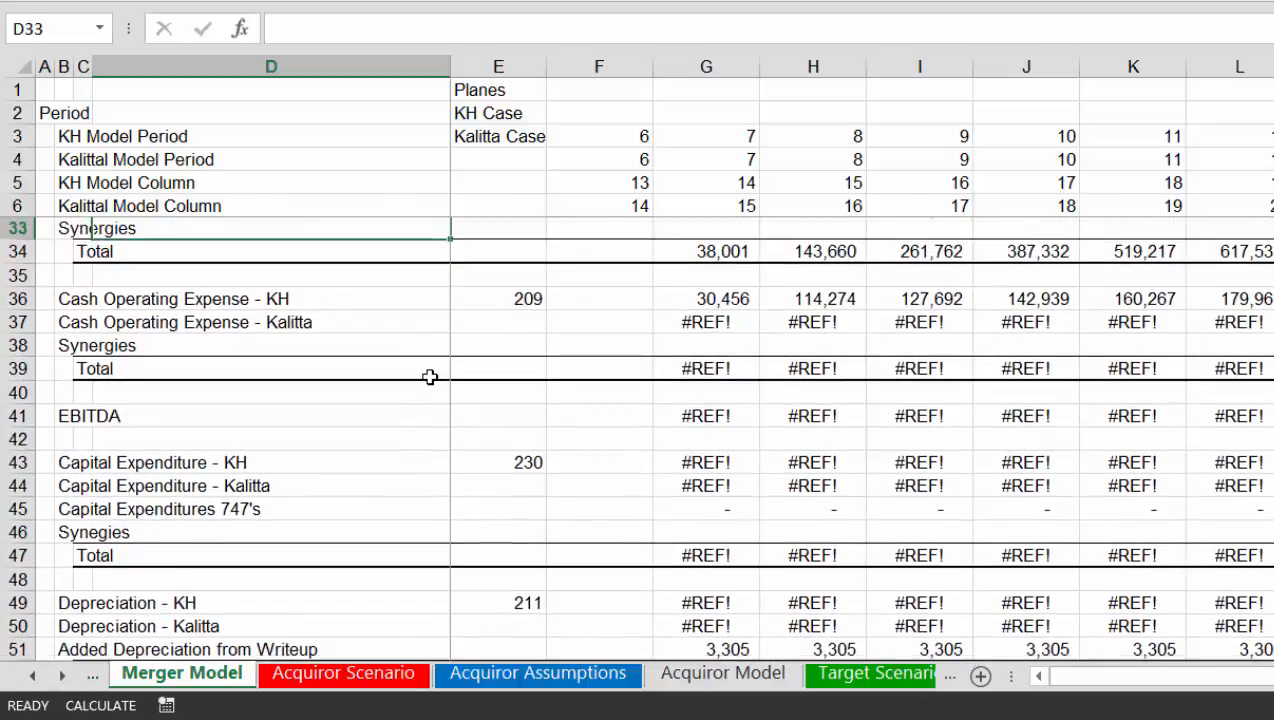
key("Down")
key("Down")
key("Down")
key("Down")
key("Down")
key("Down")
key("Down")
key("Down")
key("Down")
key("Down")
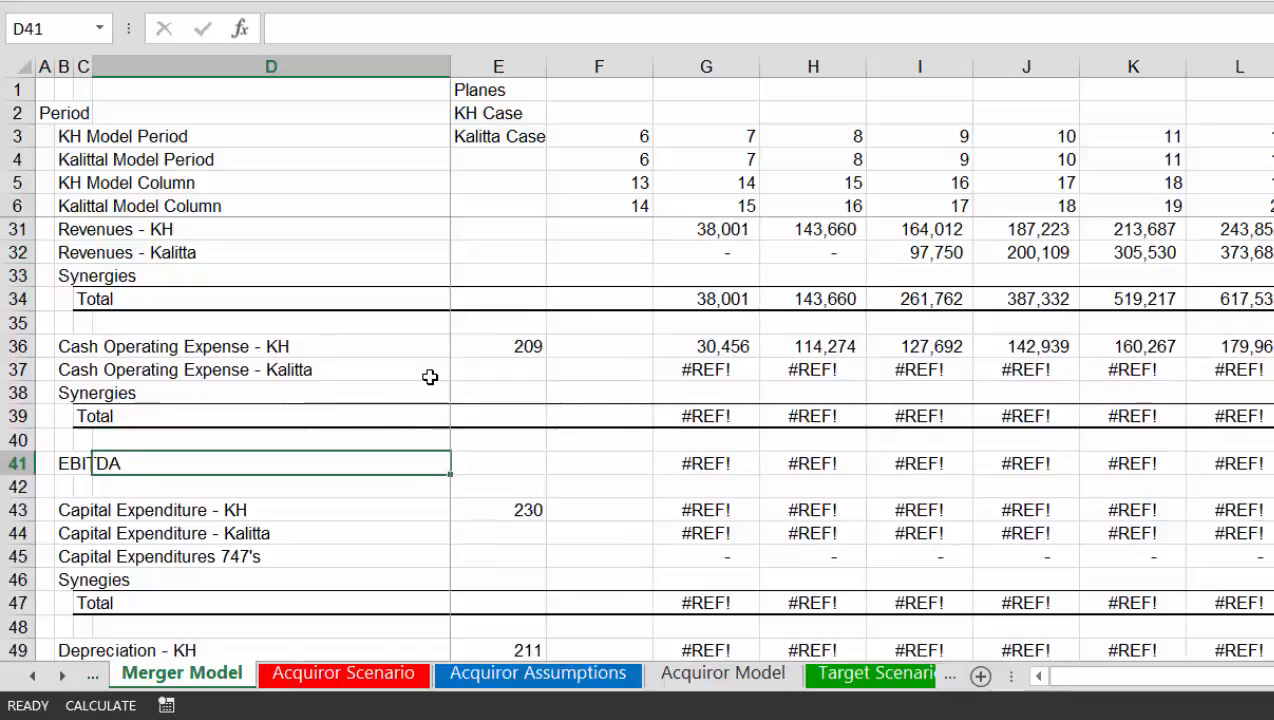
key("Up")
key("Up")
key("Up")
key("Up")
key("Up")
key("Right")
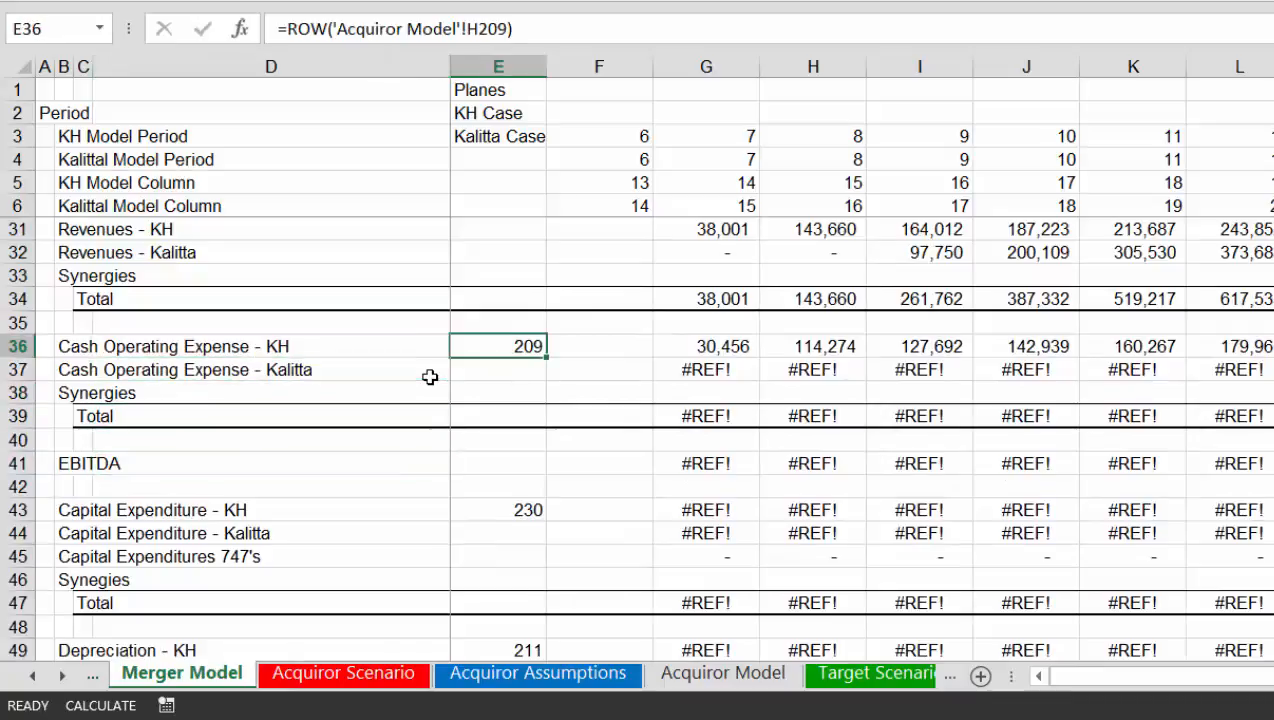
key("Right")
key("Right")
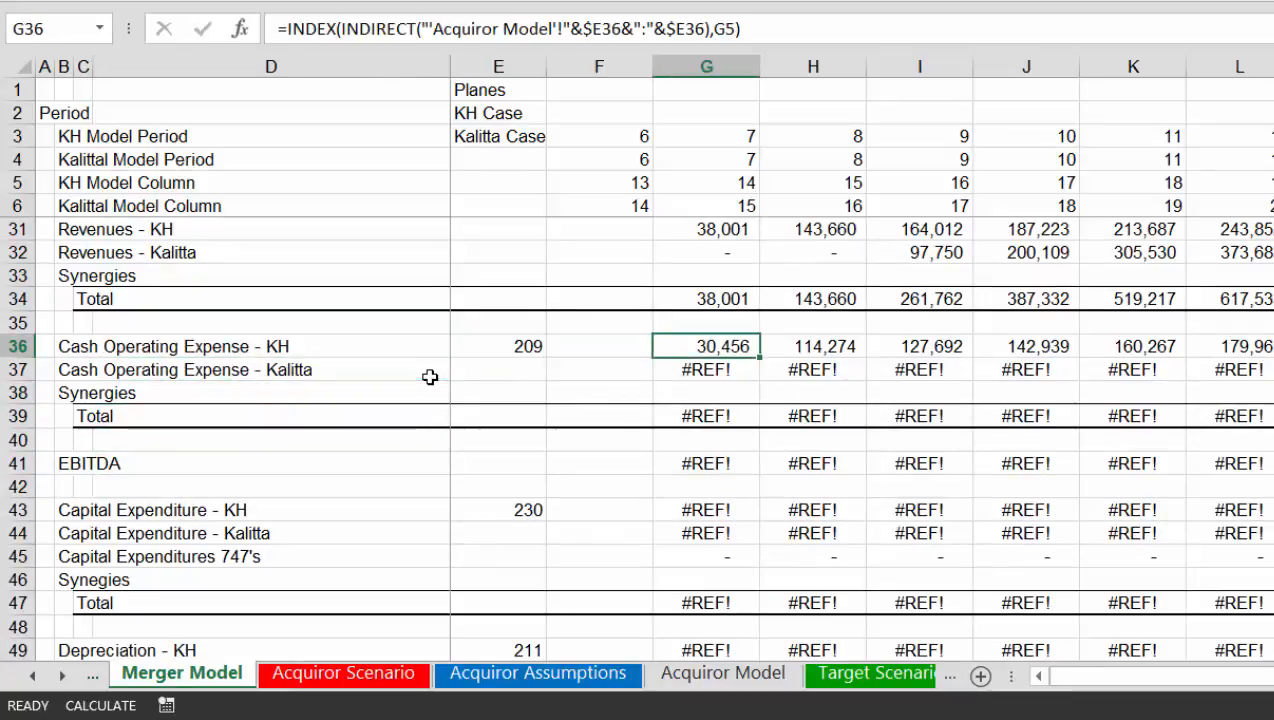
key("ctrl+c")
key("Down")
key("Down")
key("Down")
key("Down")
key("Down")
key("Down")
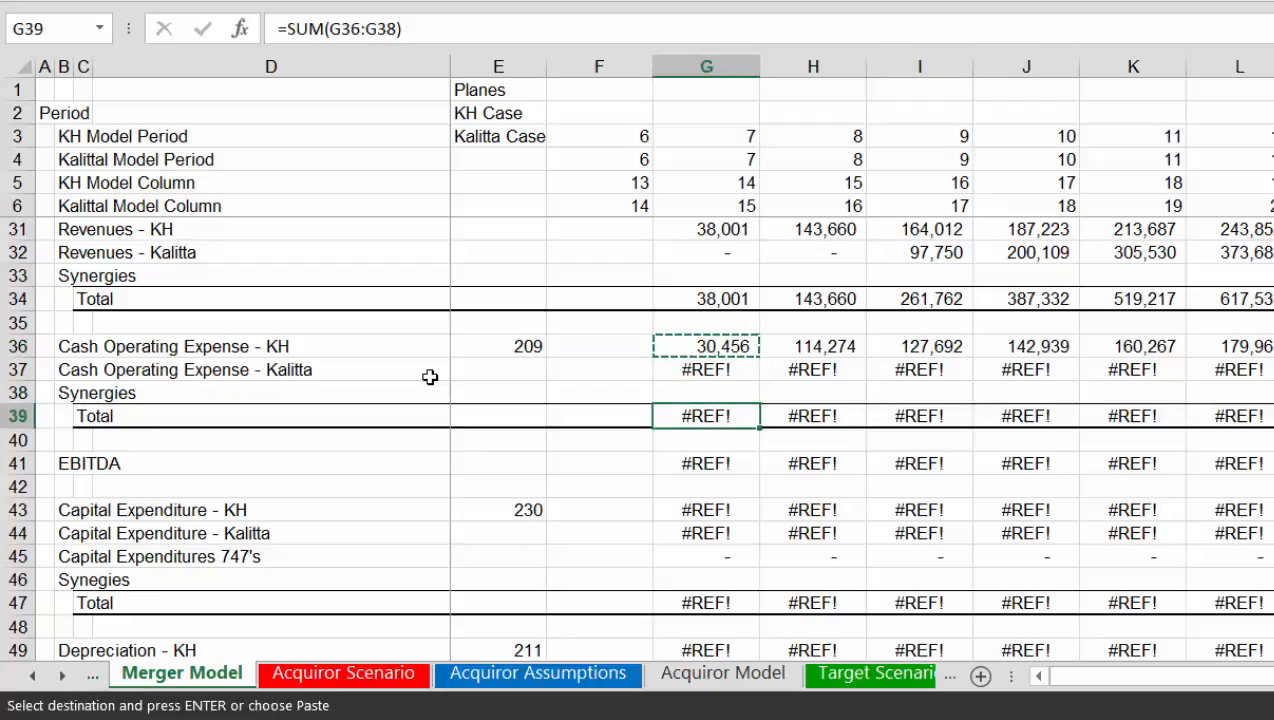
key("Down")
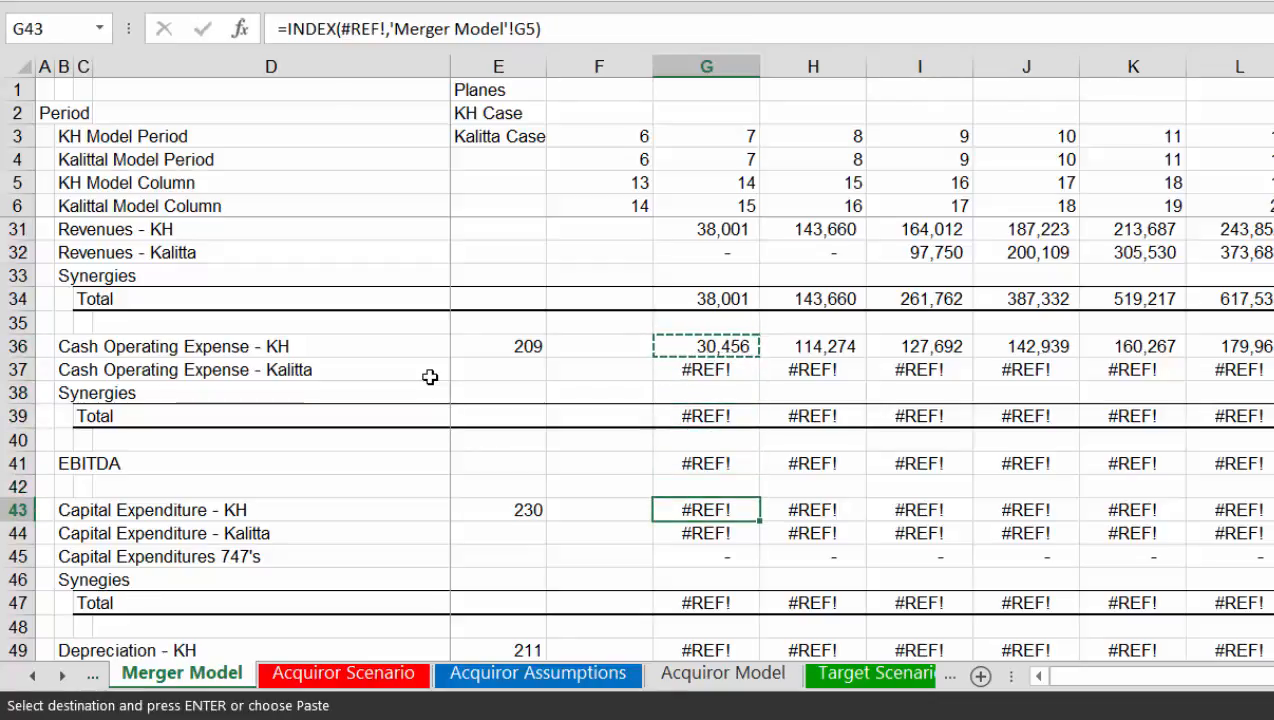
key("Escape")
Anchor the row of the column-number reference in the G36 Cash Operating Expense - KH formula, changing it to G$5
key("Up")
key("Up")
key("Up")
key("Up")
key("Up")
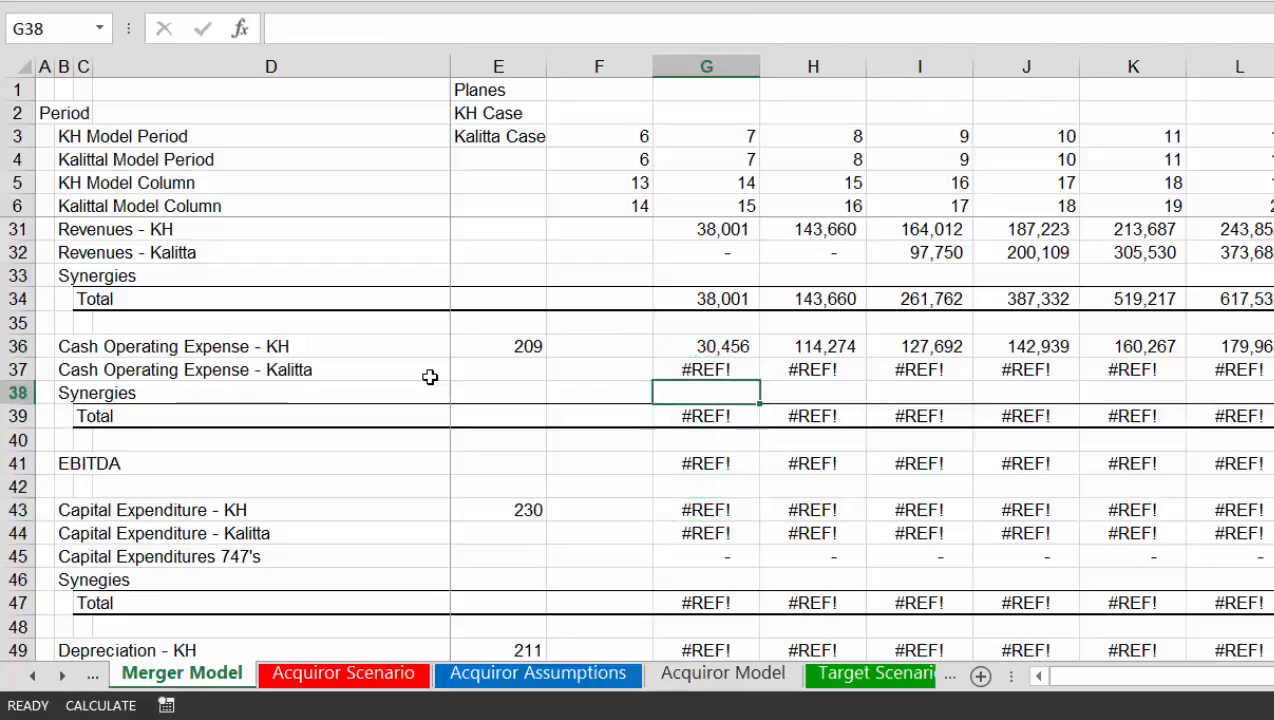
key("Up")
key("Up")
key("F2")
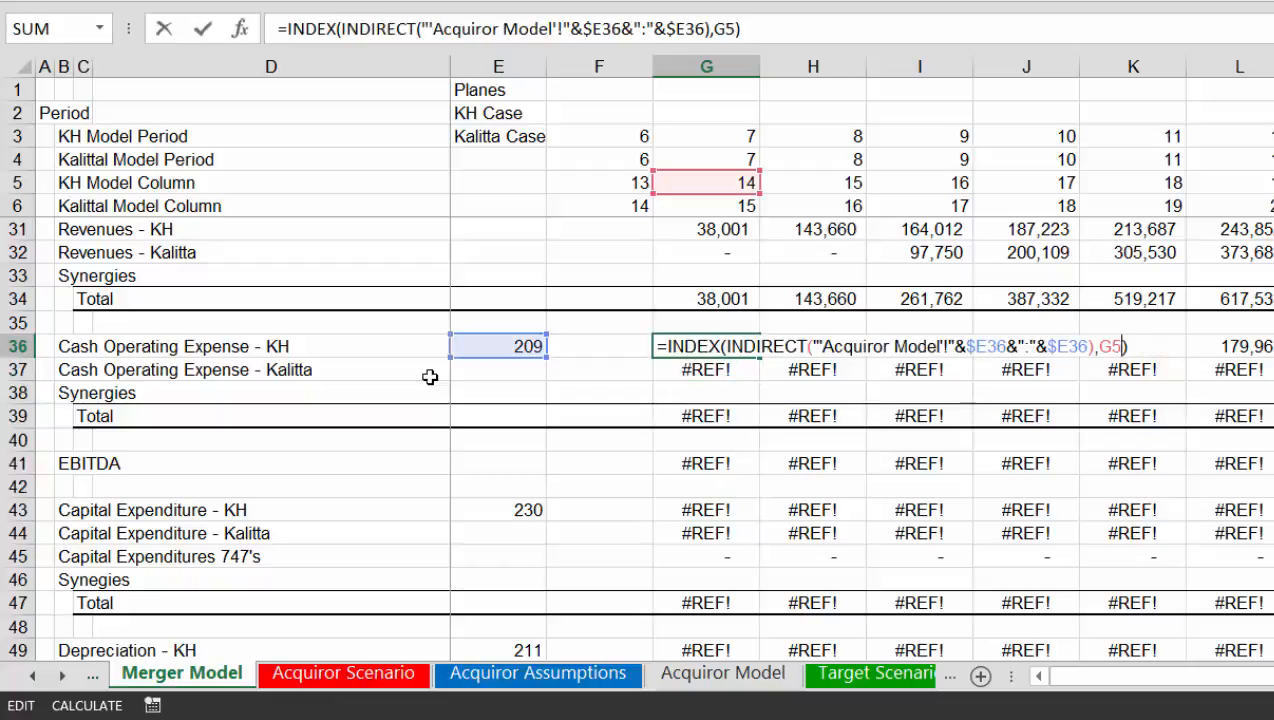
key("Left")
key("Left")
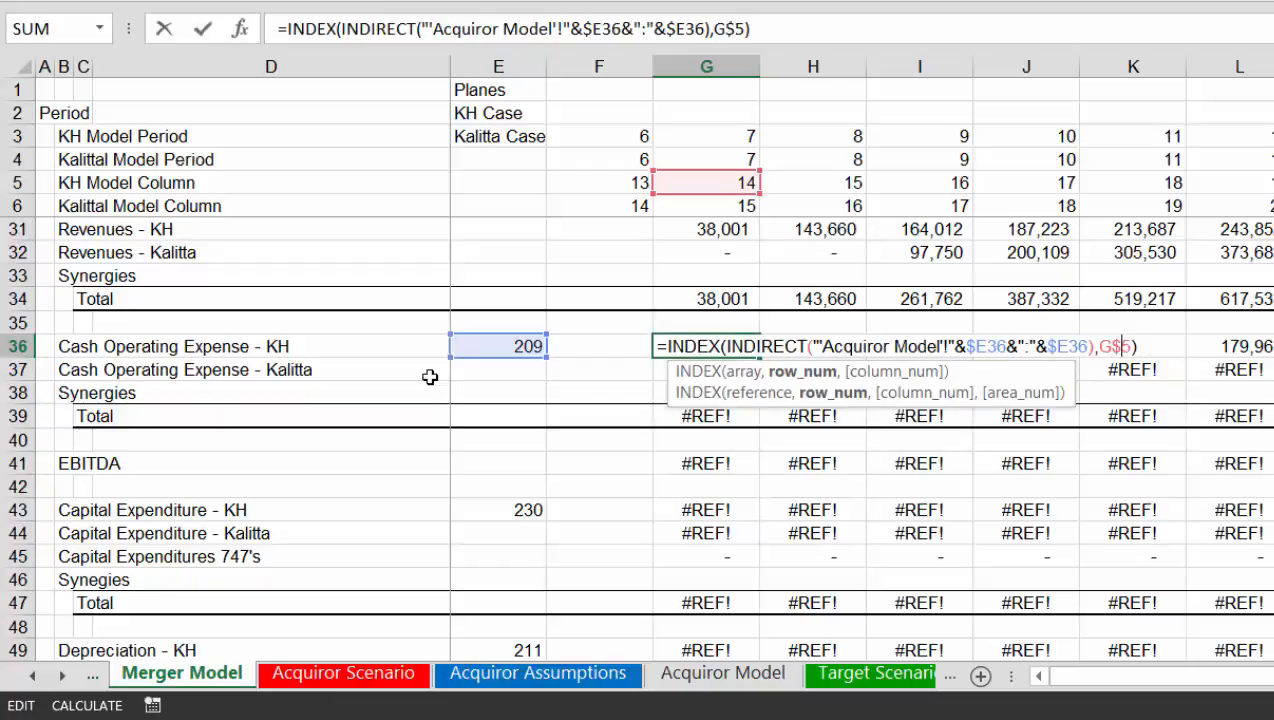
key("Return")
key("Down")
key("Up")
key("Up")
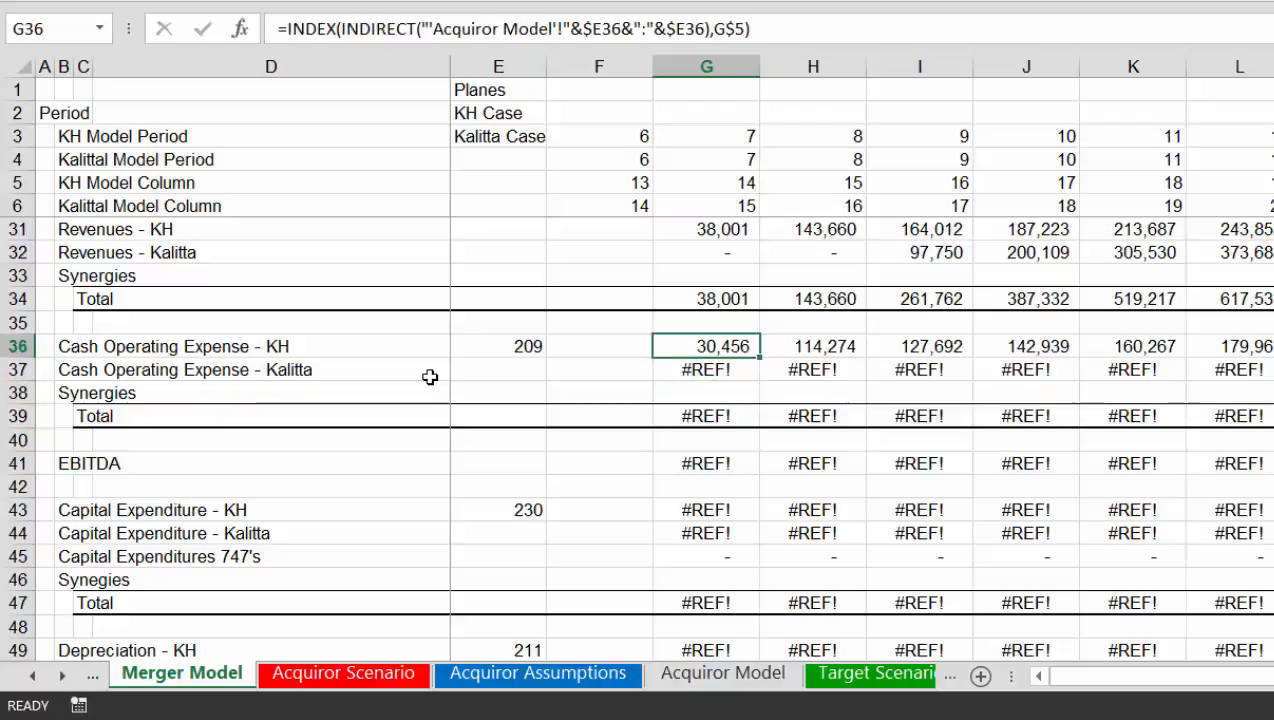
Copy the G36 formula into G43, Capital Expenditure - KH, and re-enter it there to recalculate the cell
key("ctrl+c")
key("Down")
key("Down")
key("Down")
key("Down")
key("Down")
key("Down")
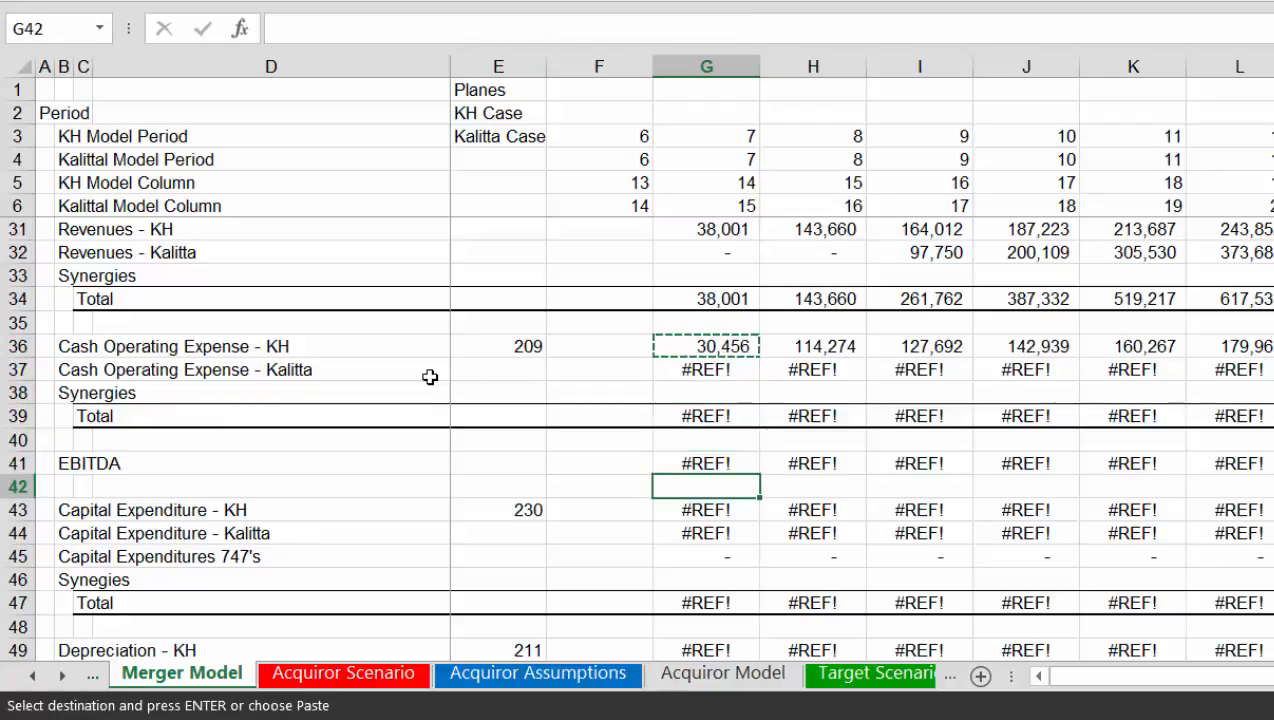
key("Down")
key("ctrl+v")
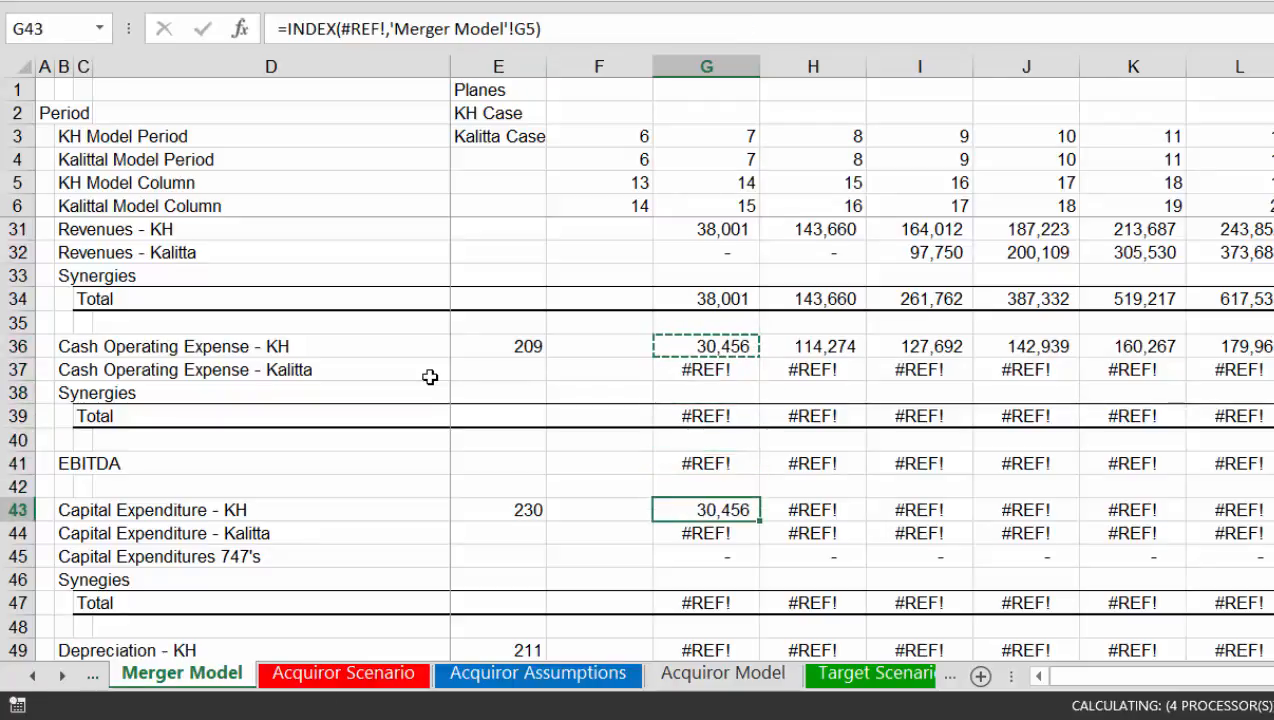
key("Down")
key("Up")
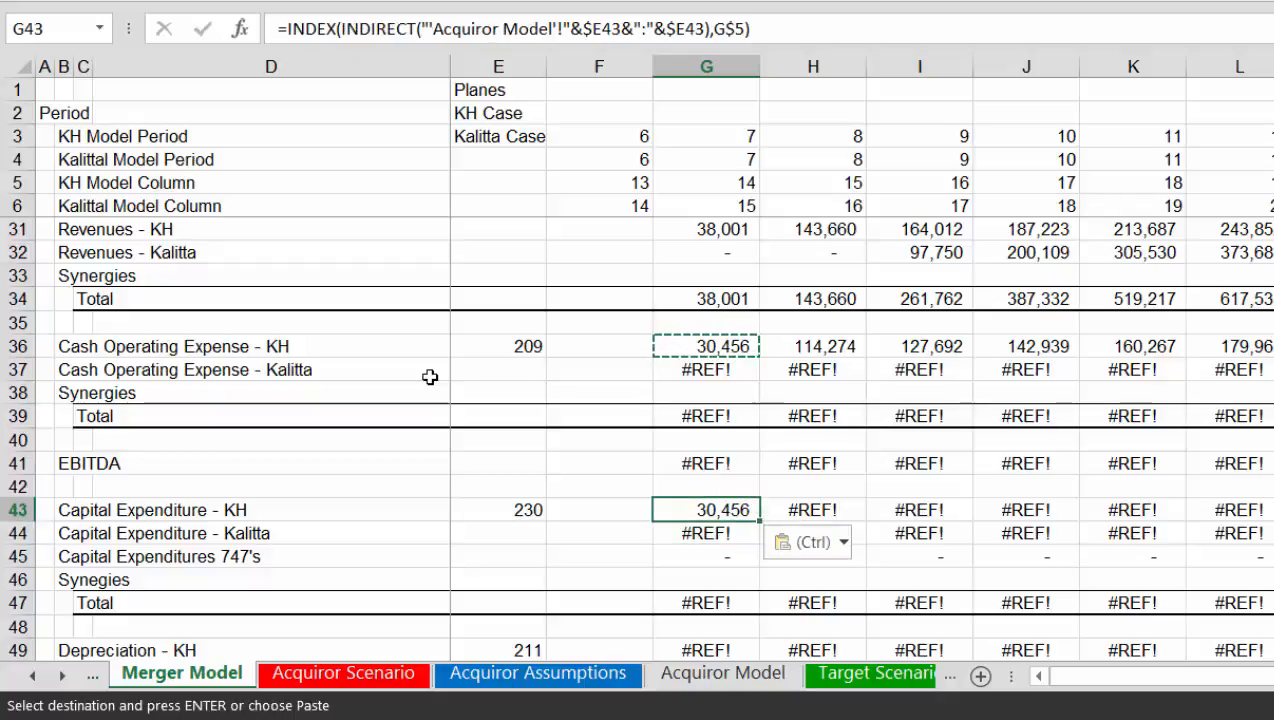
key("F2")
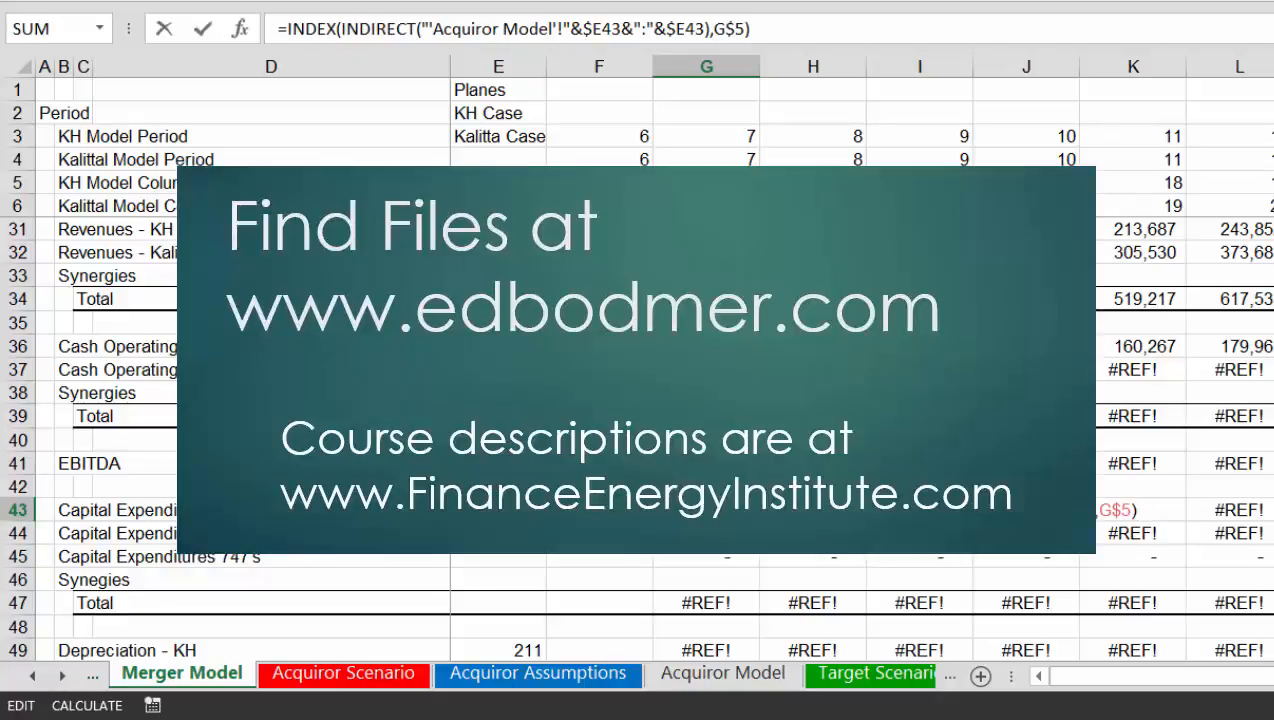
key("Return")
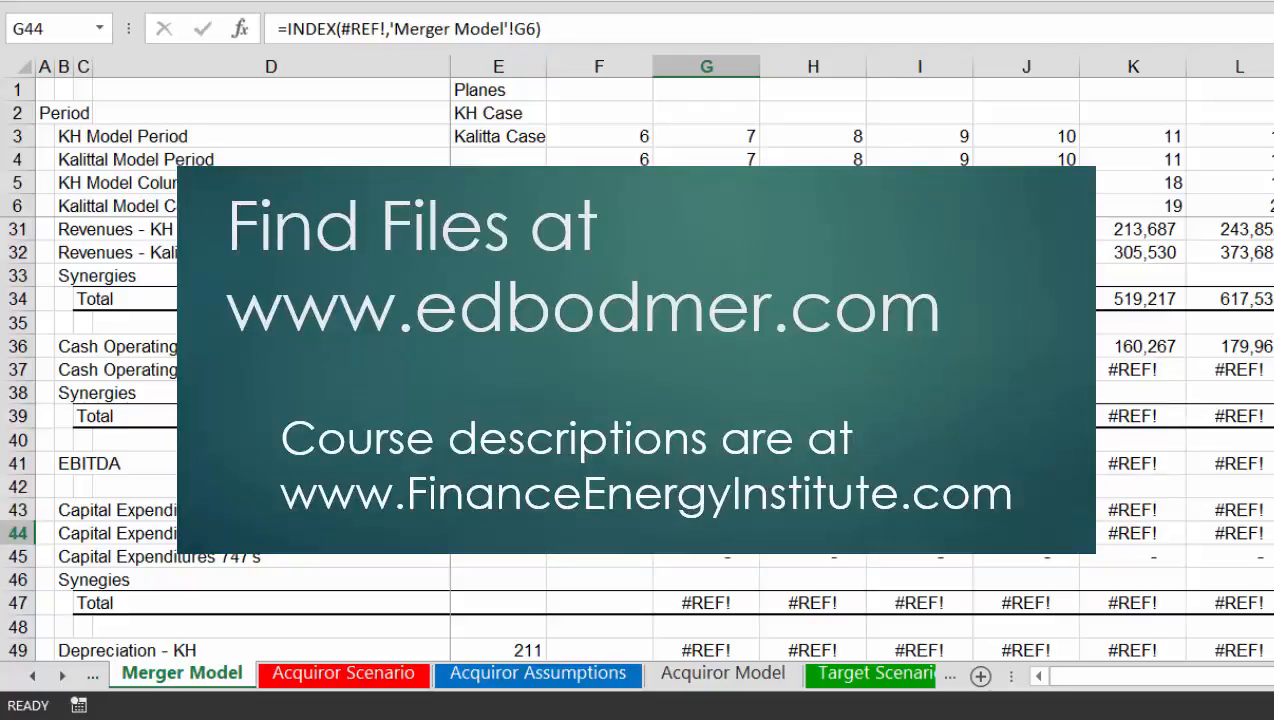
Copy the Capital Expenditure - KH formula from G43 into G49, Depreciation - KH
key("Up")
key("ctrl+c")
key("Down")
key("Down")
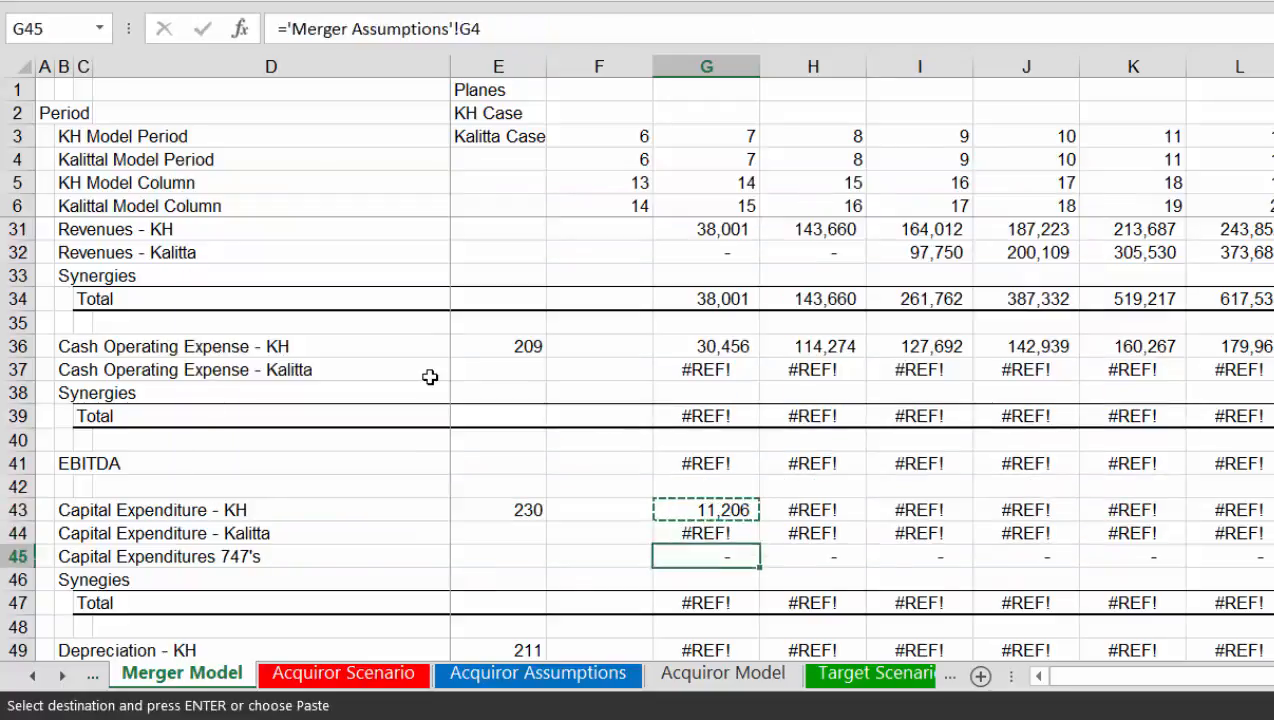
key("Down")
key("Down")
key("Down")
key("Down")
key("Down")
key("Up")
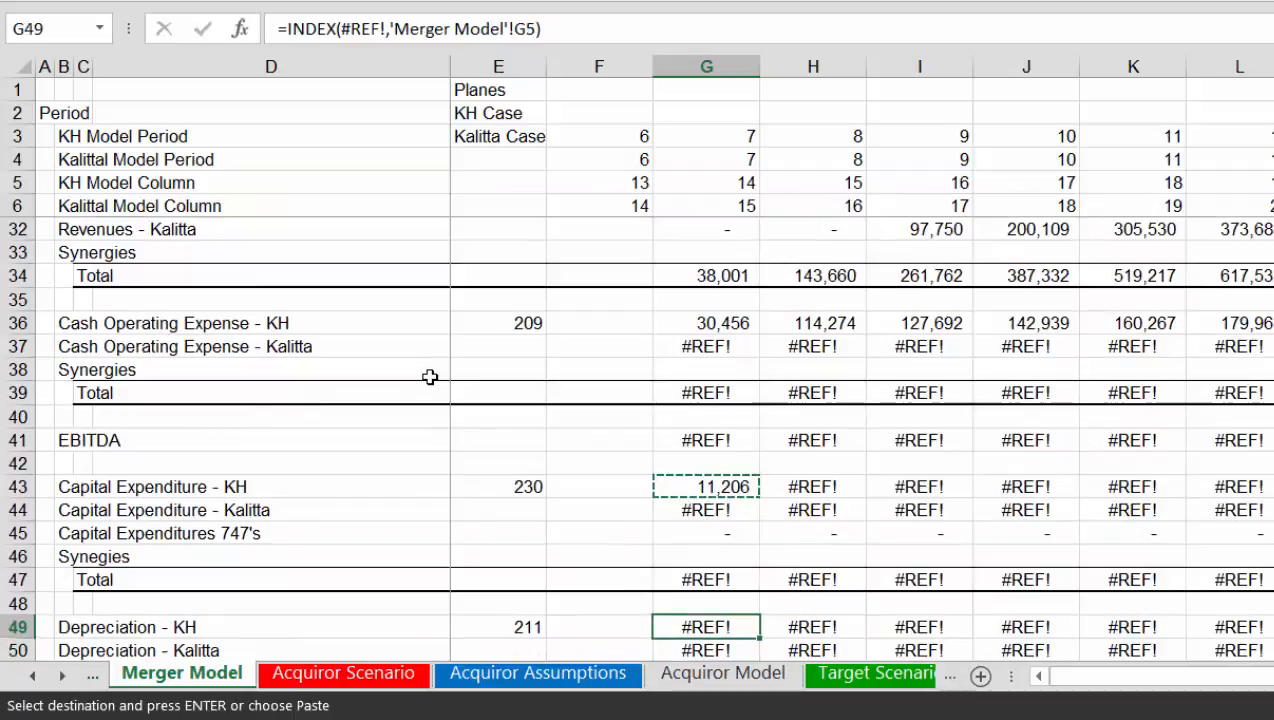
key("ctrl+v")
Re-enter the pasted Depreciation - KH formula in G49 to recalculate it from its own row number
key("Down")
key("Down")
key("Down")
key("Down")
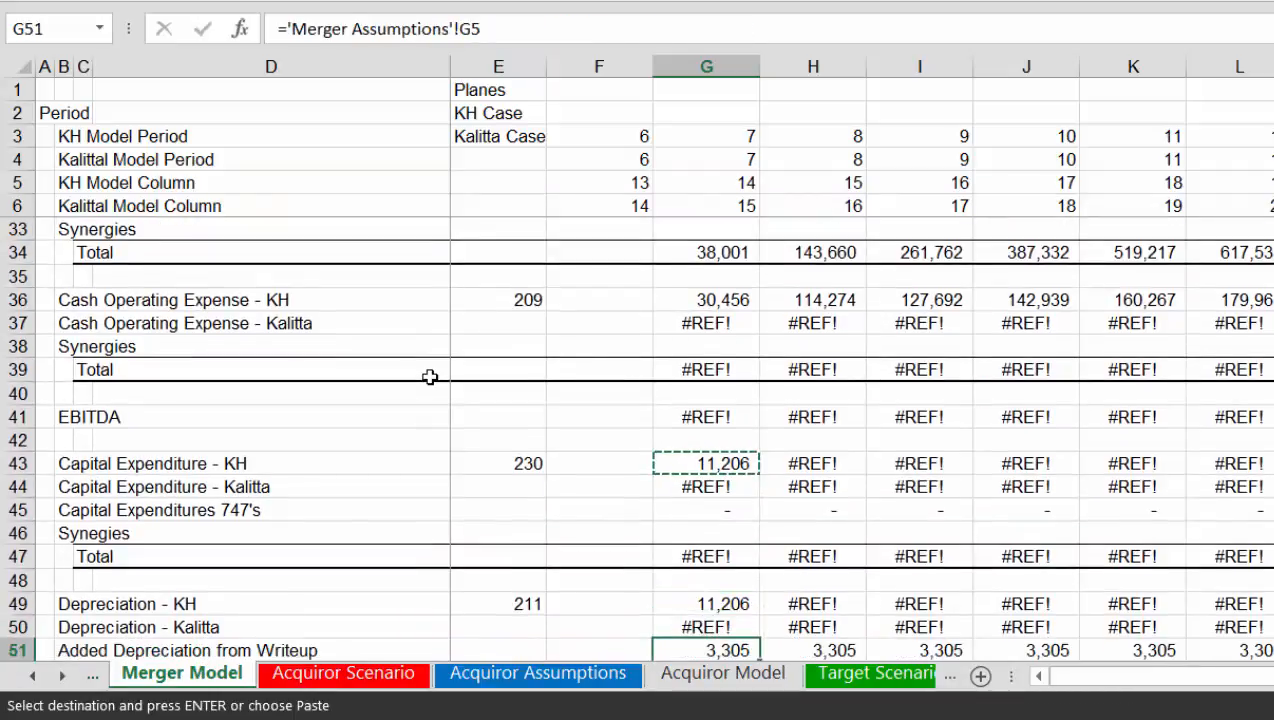
key("Down")
key("Down")
key("Down")
key("Down")
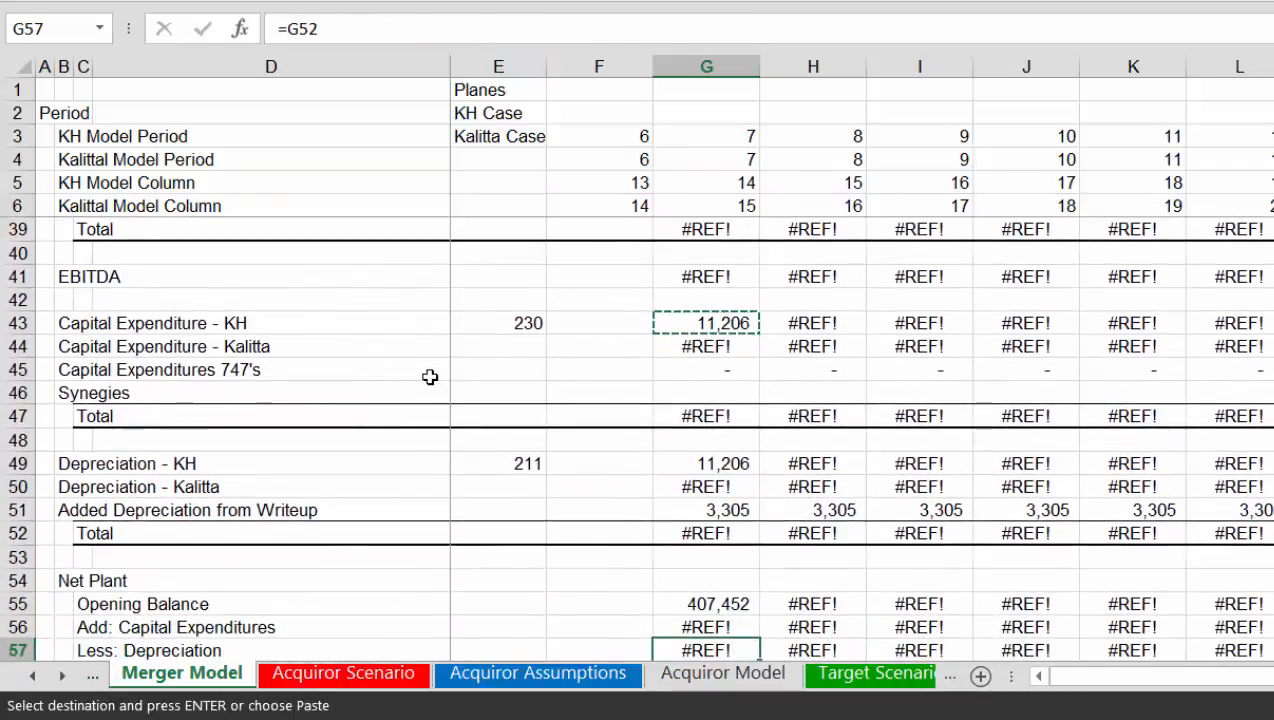
key("Up")
key("Up")
key("Up")
key("Up")
key("Up")
key("Up")
key("Up")
key("Up")
key("Escape")
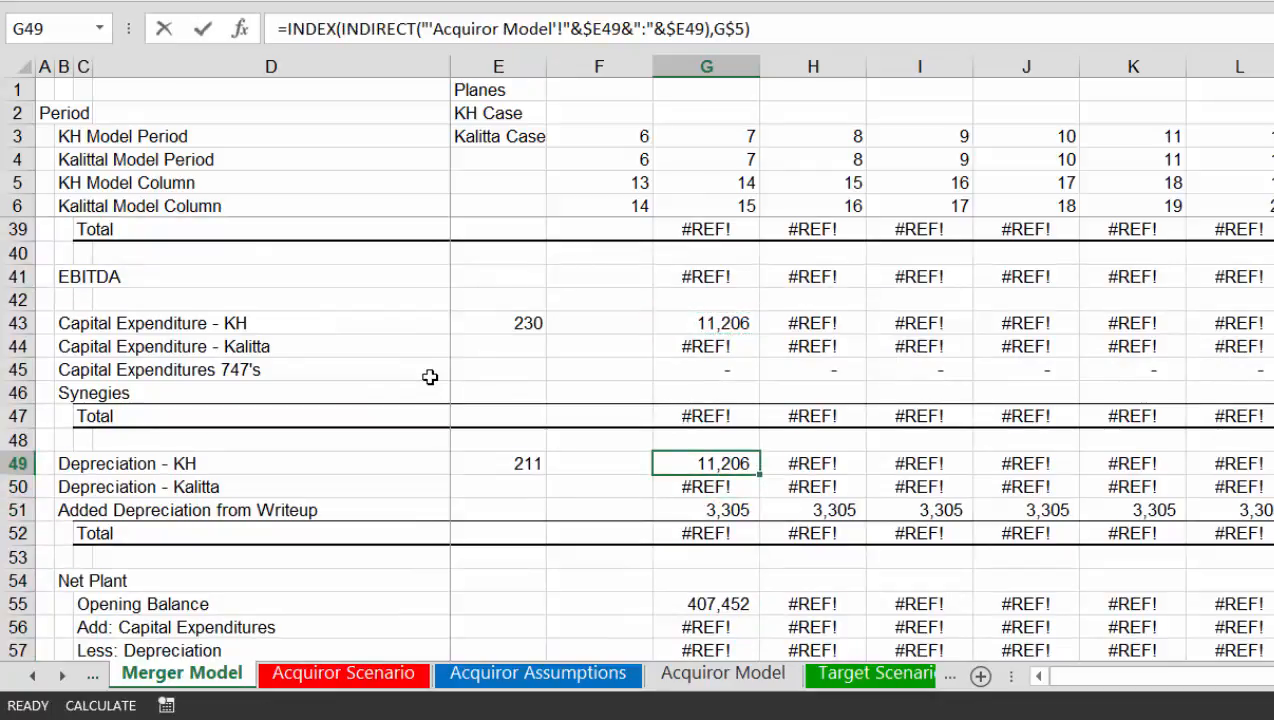
key("F2")
key("Return")
key("Return")
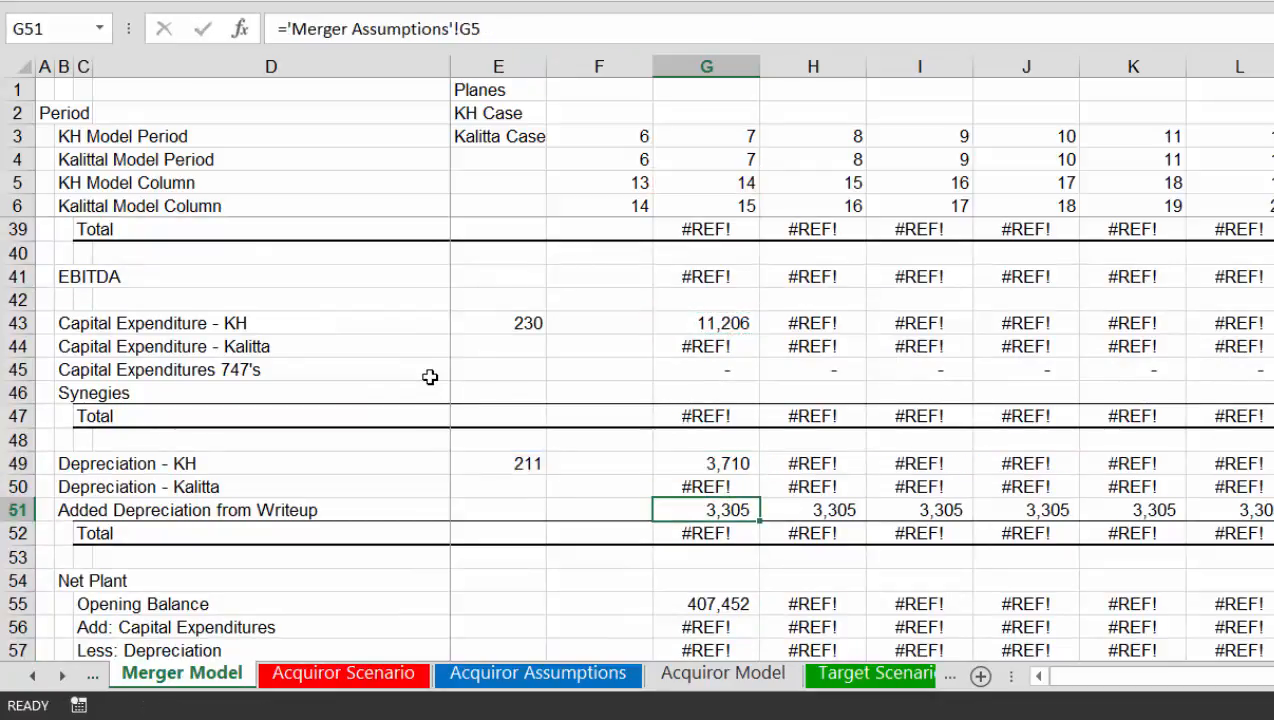
Look through the Net Plant, Current Assets, Current Liabilities and Working Capital rows for the next KH line needing the INDEX/INDIRECT formula
key("Down")
key("Down")
key("Down")
key("Down")
key("Down")
key("Down")
key("Down")
key("Down")
key("Down")
key("Down")
key("Down")
key("Down")
key("Down")
key("Down")
key("Down")
key("Down")
key("Down")
key("Down")
key("Down")
key("Down")
key("Up")
key("Up")
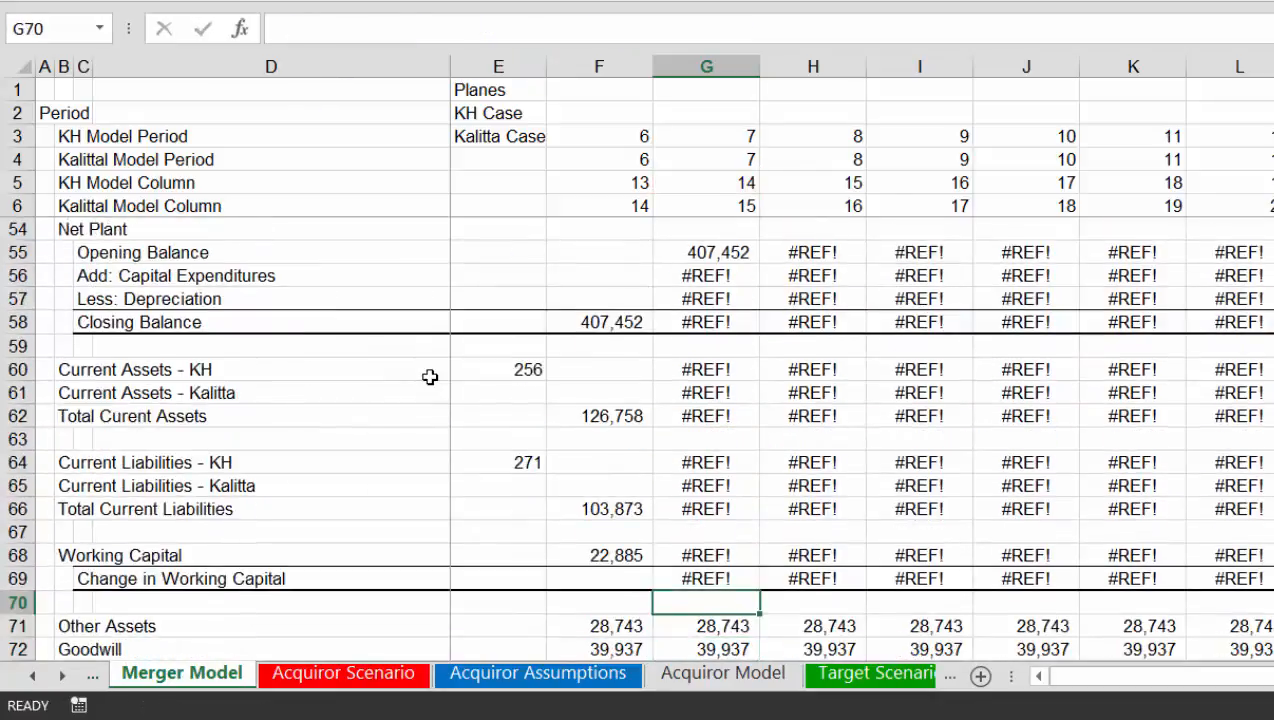
key("Up")
key("Up")
key("Up")
key("Up")
key("Up")
key("Up")
key("Up")
key("Up")
key("Up")
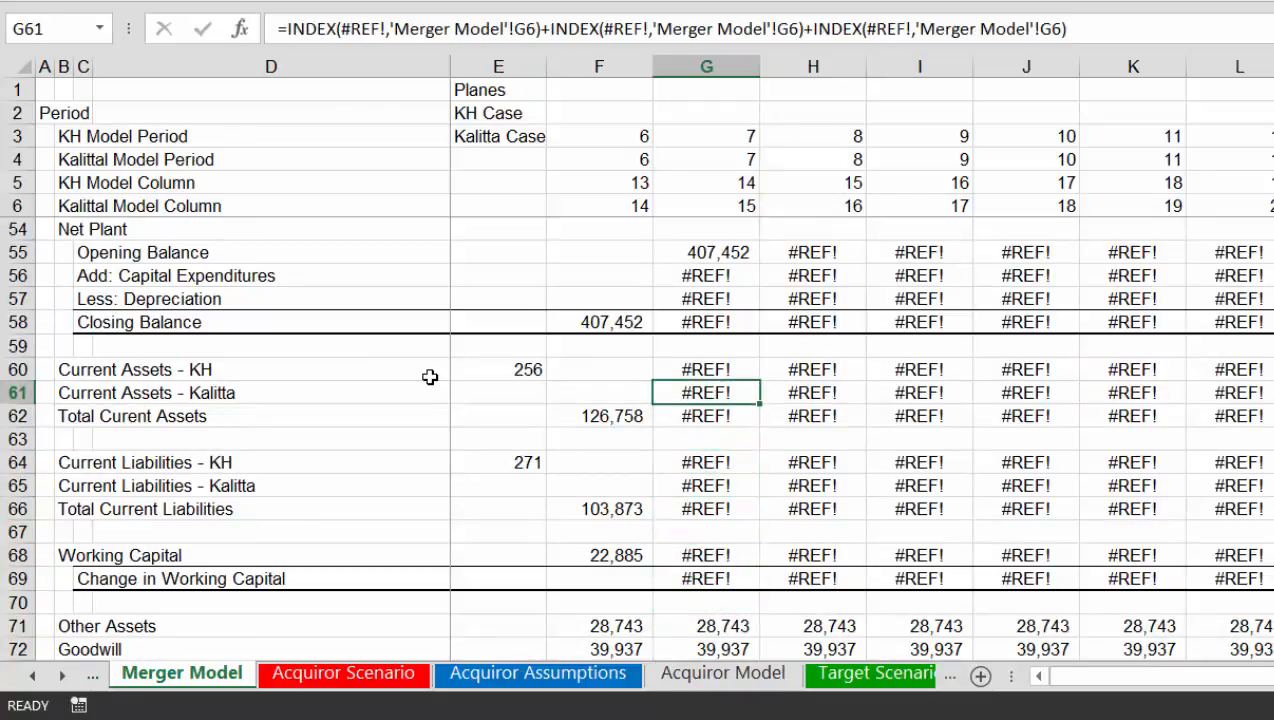
key("Up")
key("Up")
key("Up")
key("Up")
key("Up")
key("Up")
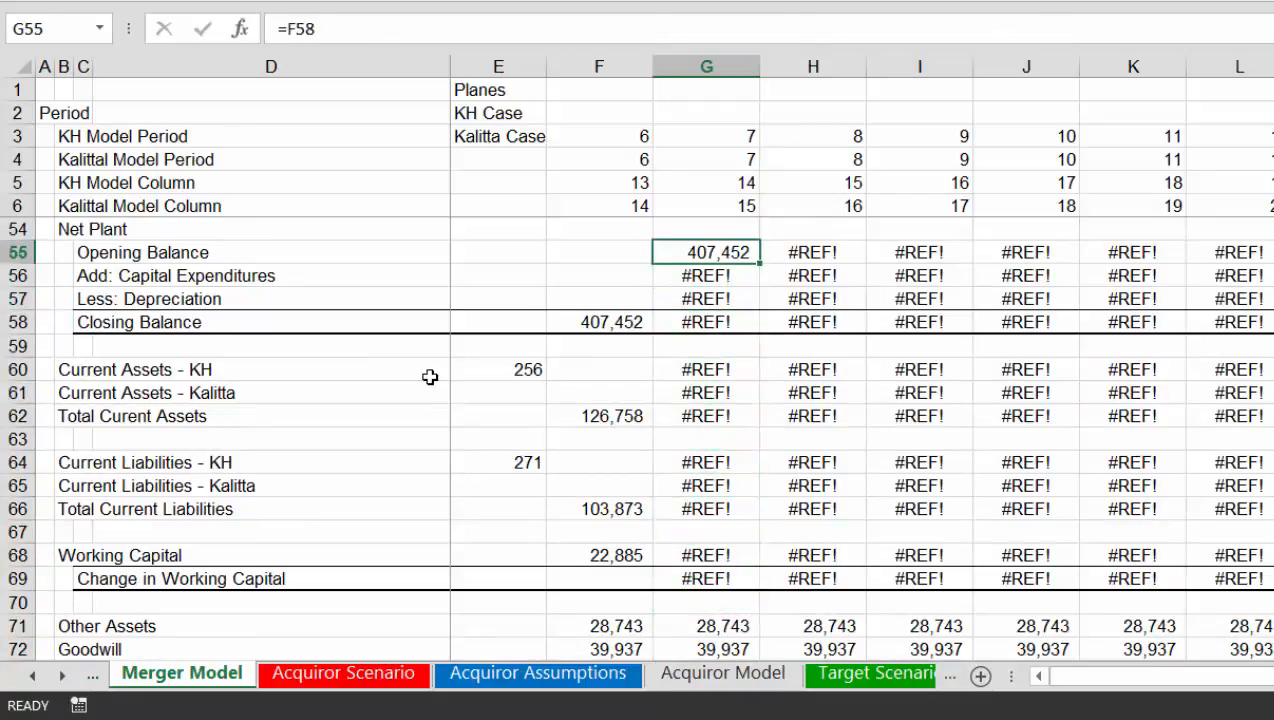
Copy the Net Plant Opening Balance formula from G55 into G60, Current Assets - KH
key("ctrl+c")
key("Down")
key("Down")
key("Down")
key("Down")
key("Down")
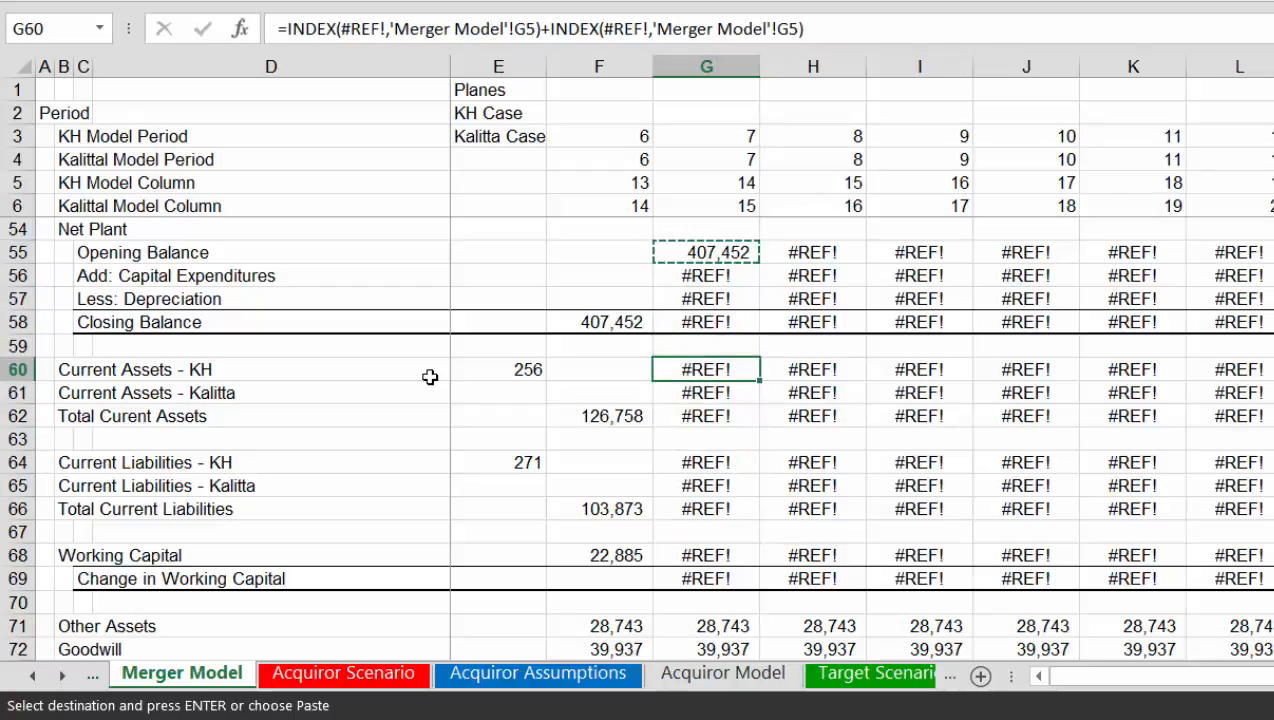
key("Return")
key("Down")
key("Down")
key("Down")
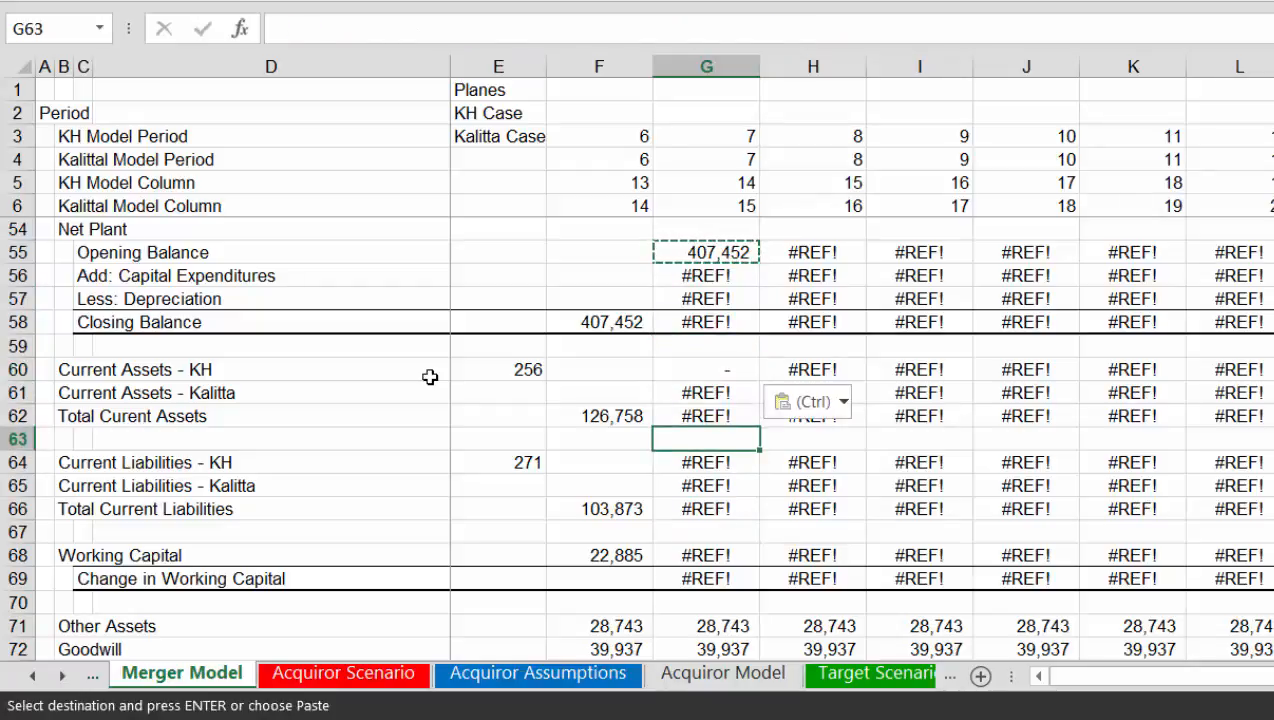
Copy the Net Plant Opening Balance formula from G55 into G64, Current Liabilities - KH
key("Down")
key("ctrl+v")
key("Down")
key("Down")
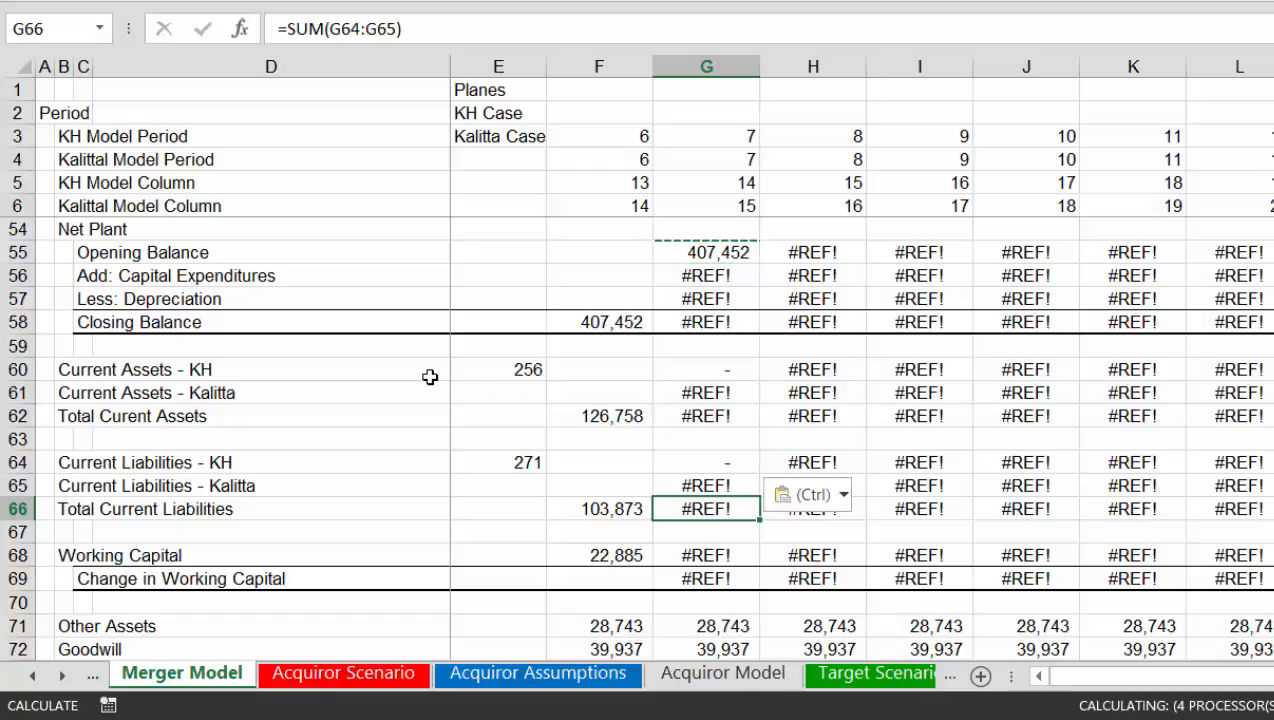
Copy the Net Plant Opening Balance formula from G55 into G75, Other Income - KH
key("Down")
key("Down")
key("Down")
key("Down")
key("Down")
key("Down")
key("Down")
key("Down")
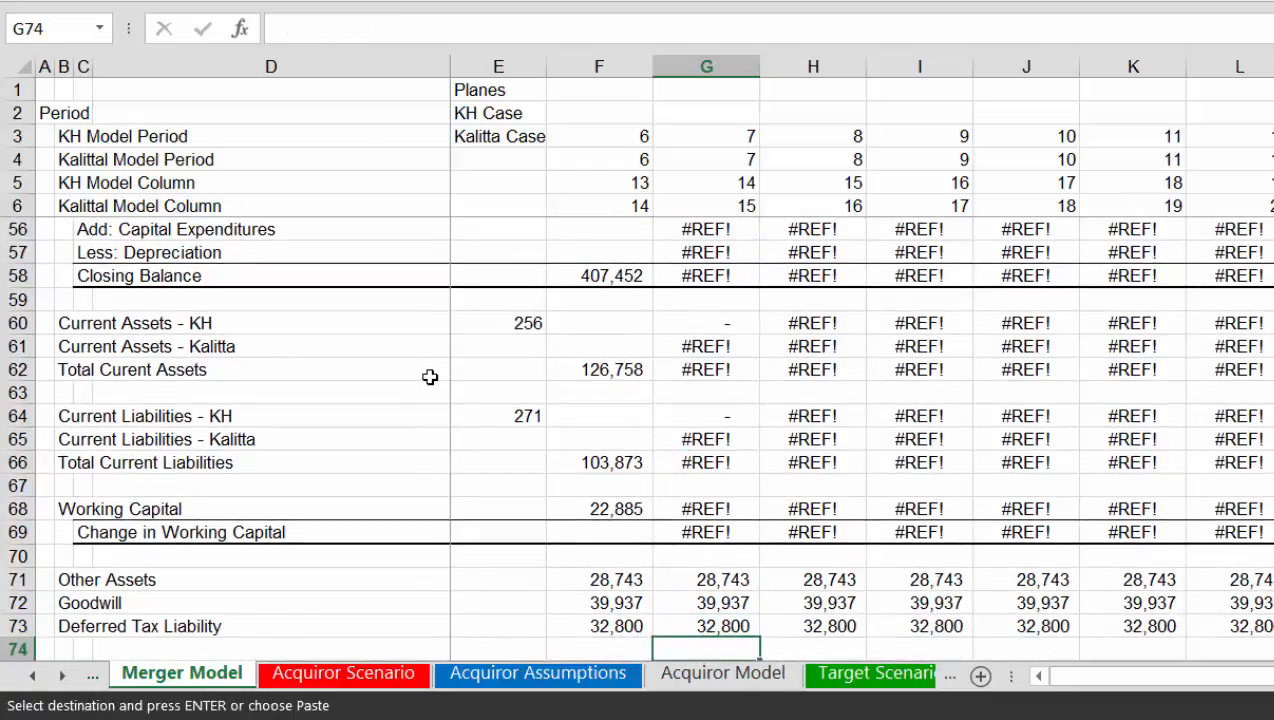
key("Down")
key("Down")
key("Down")
key("Down")
key("Down")
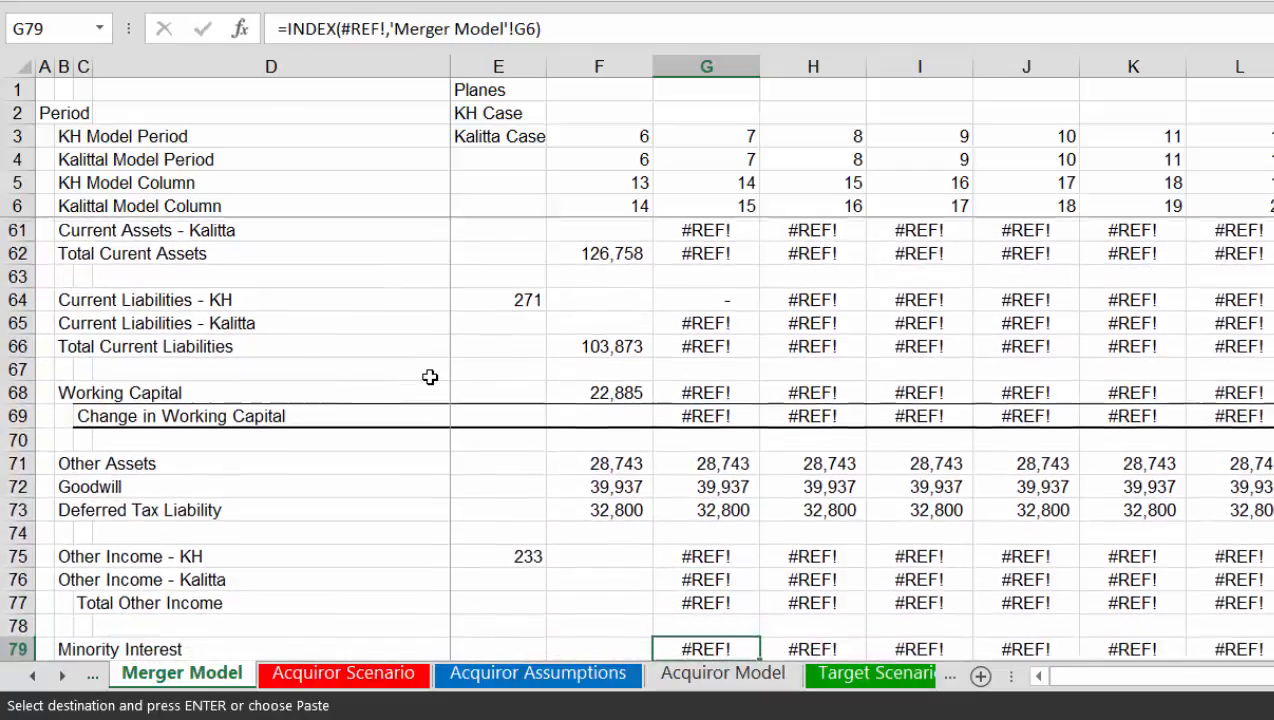
key("Up")
key("Up")
key("Up")
key("Up")
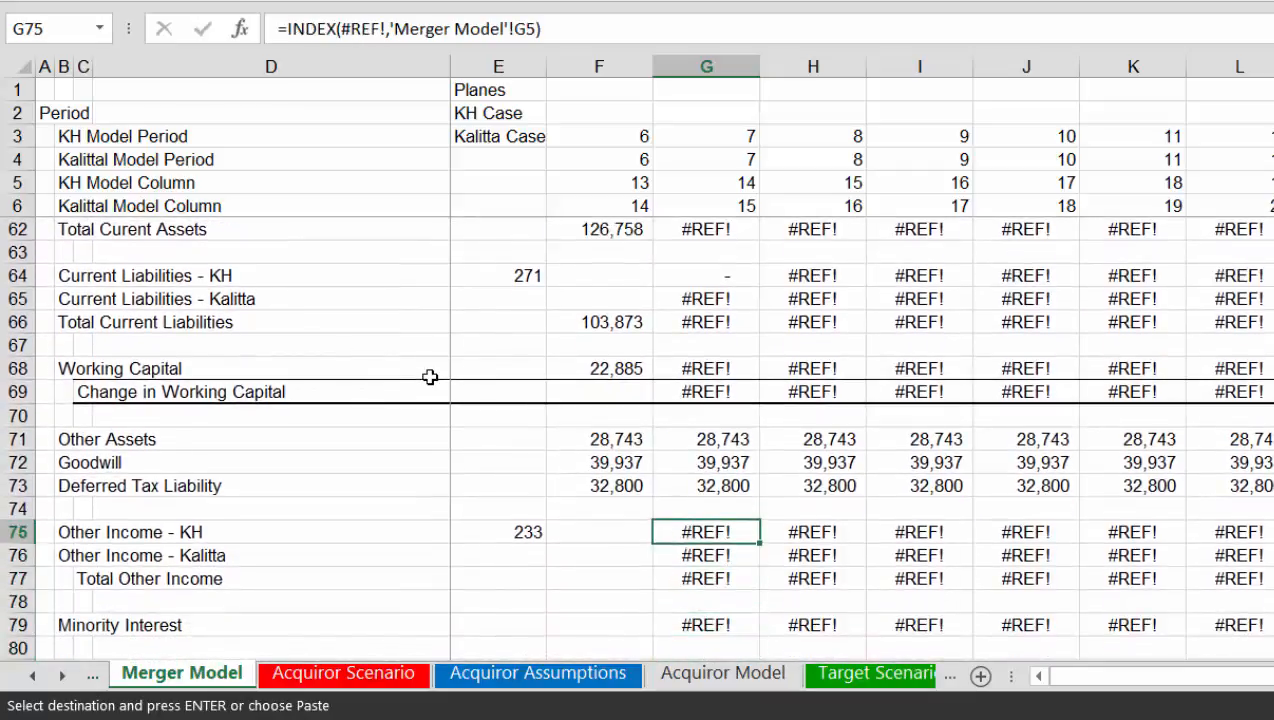
key("ctrl+v")
key("Left")
key("Right")
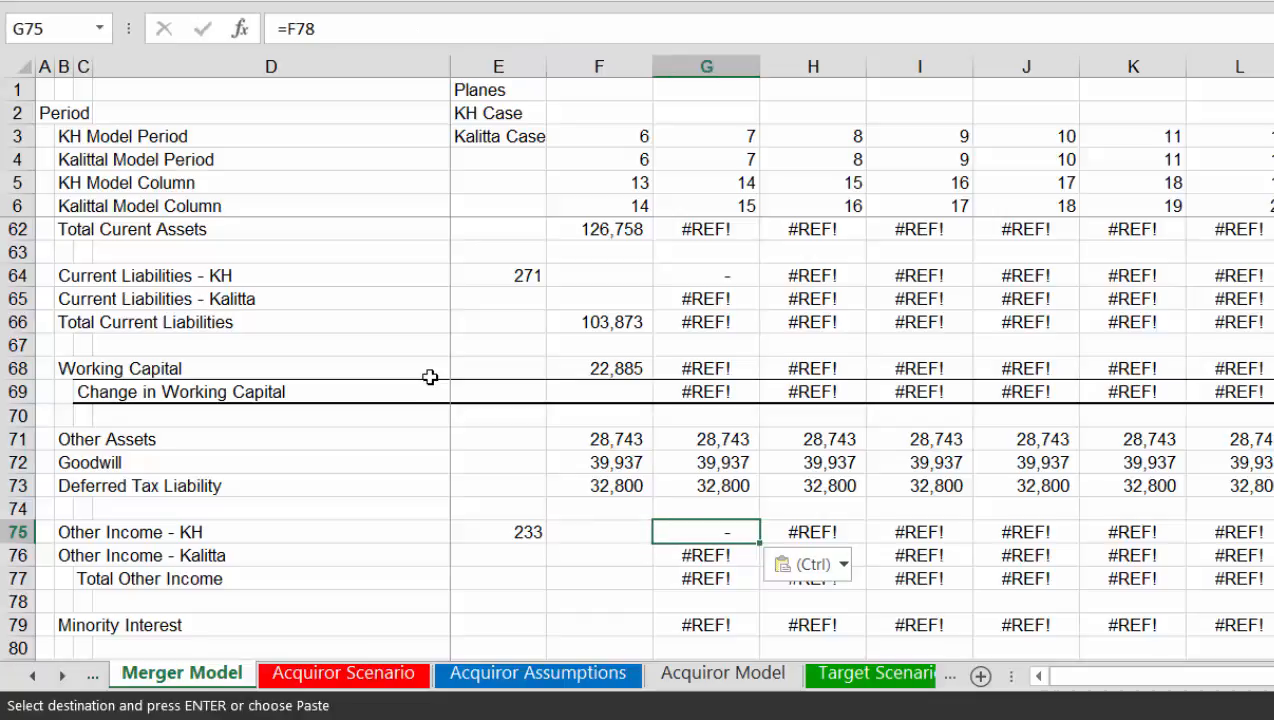
Re-enter the pasted Other Income - KH formula in G75 and inspect which cell it refers to
key("F2")
key("Return")
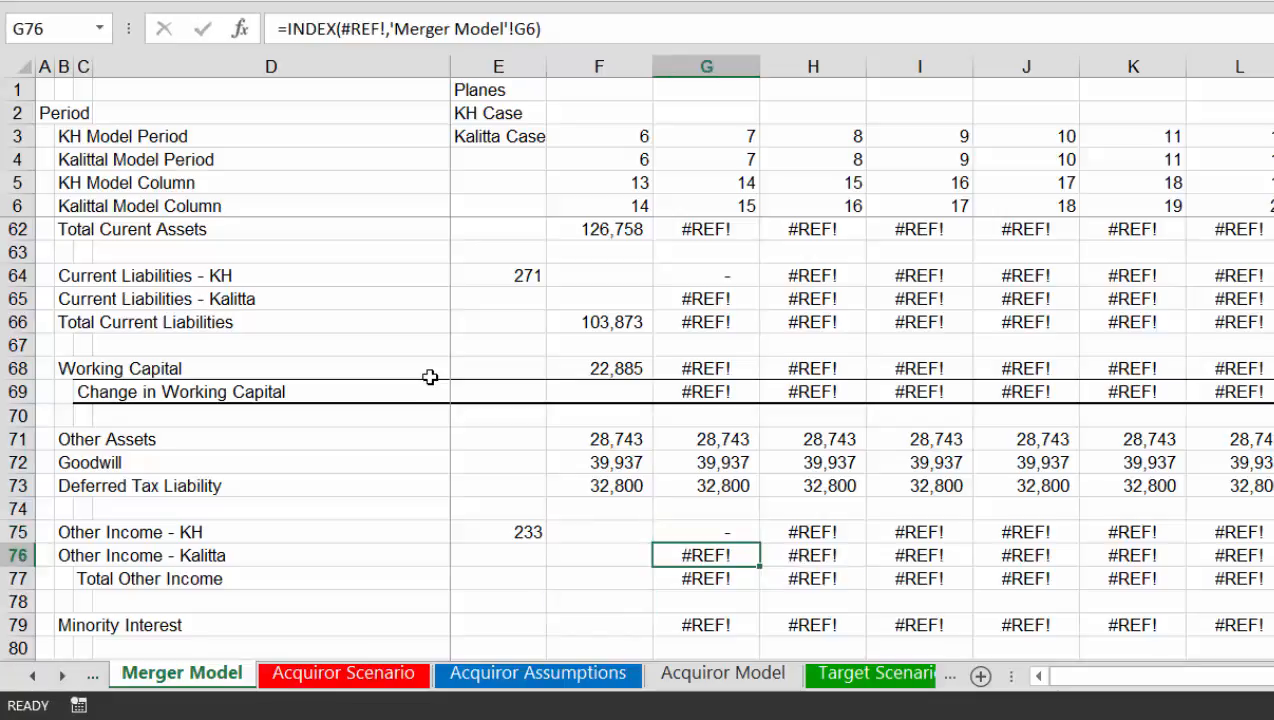
key("Up")
key("F2")
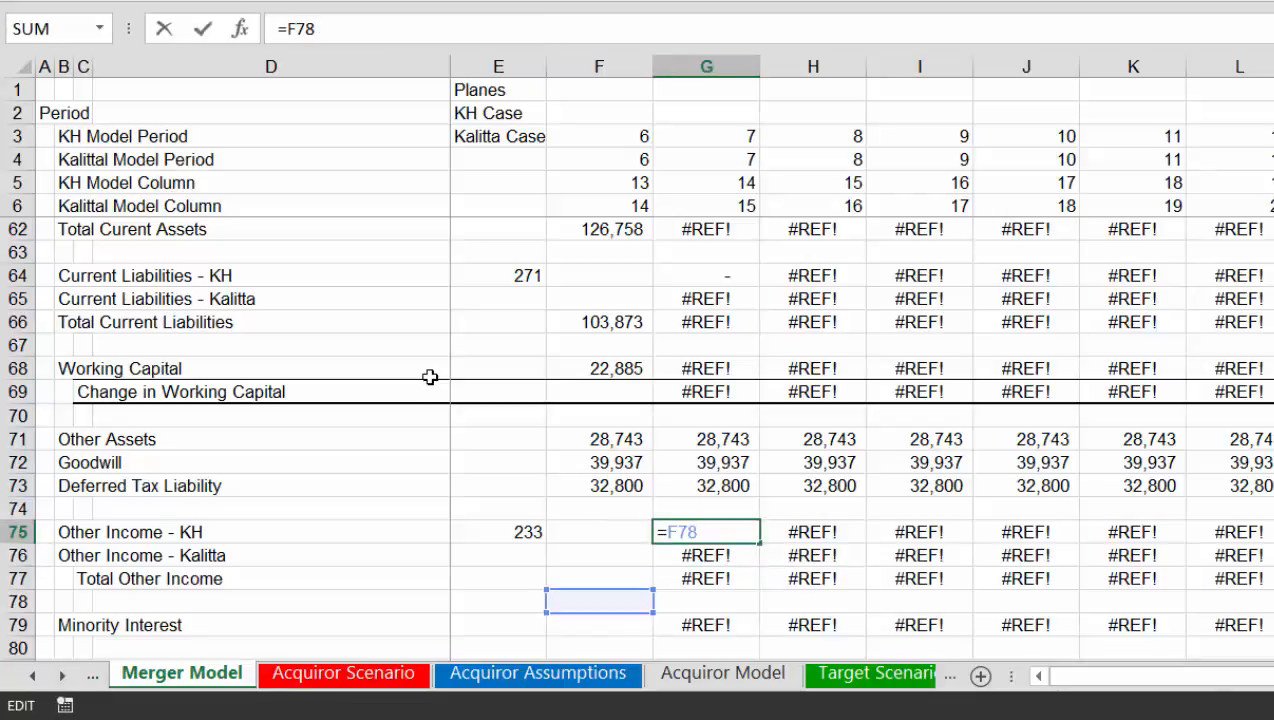
key("Escape")
Look back up through the Current Liabilities, Capital Expenditure and Depreciation rows for a KH cell holding the INDEX/INDIRECT formula
key("Up")
key("Up")
key("Up")
key("Up")
key("Up")
key("Up")
key("Up")
key("Up")
key("Up")
key("Up")
key("Up")
key("Up")
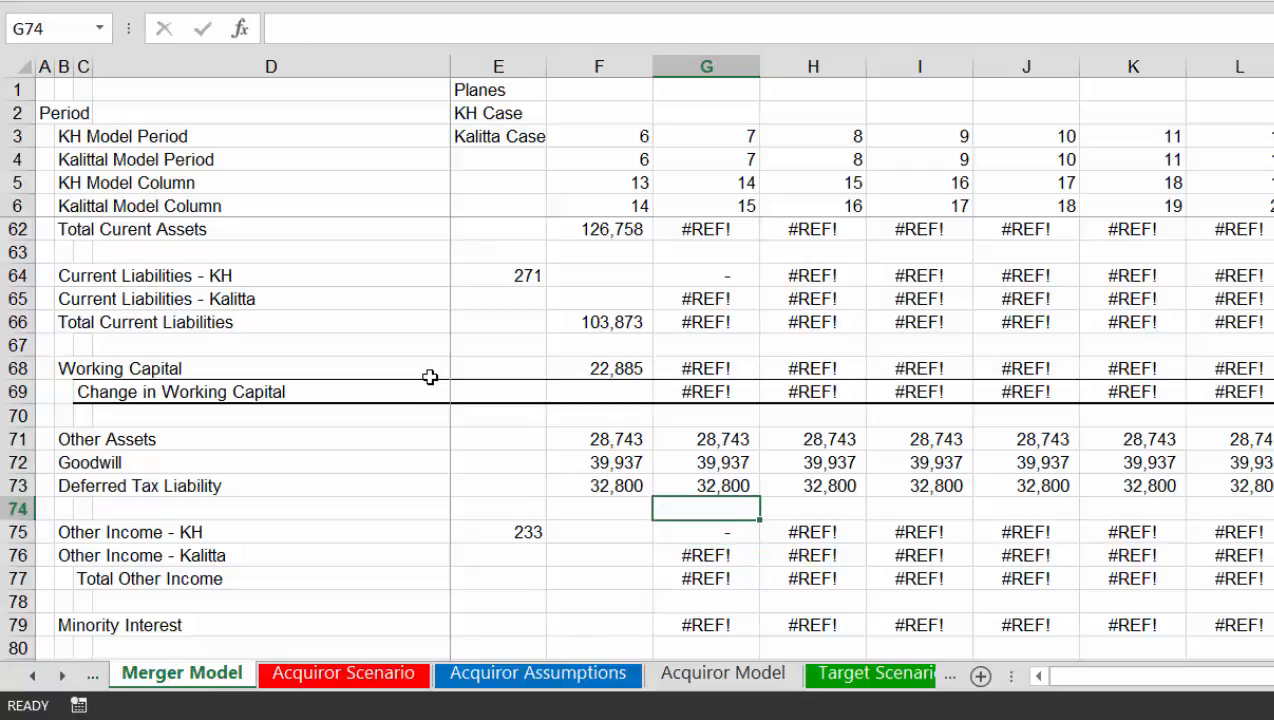
key("Down")
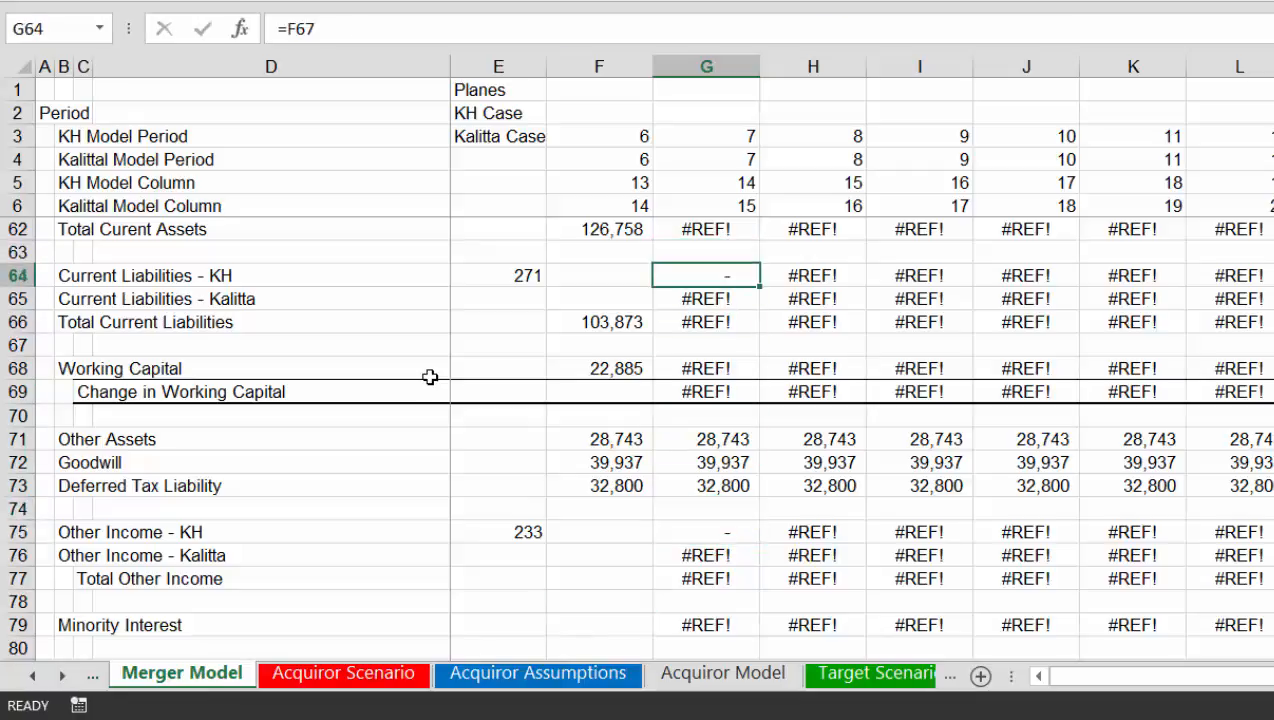
key("Up")
key("Up")
key("Up")
key("Up")
key("Up")
key("Up")
key("Up")
key("Up")
key("Up")
key("Up")
key("Up")
key("Up")
key("Up")
key("Up")
key("Up")
key("Up")
key("Up")
key("Up")
key("Up")
key("Up")
key("Up")
key("Up")
key("Up")
key("Up")
key("Up")
key("Up")
key("Up")
key("Up")
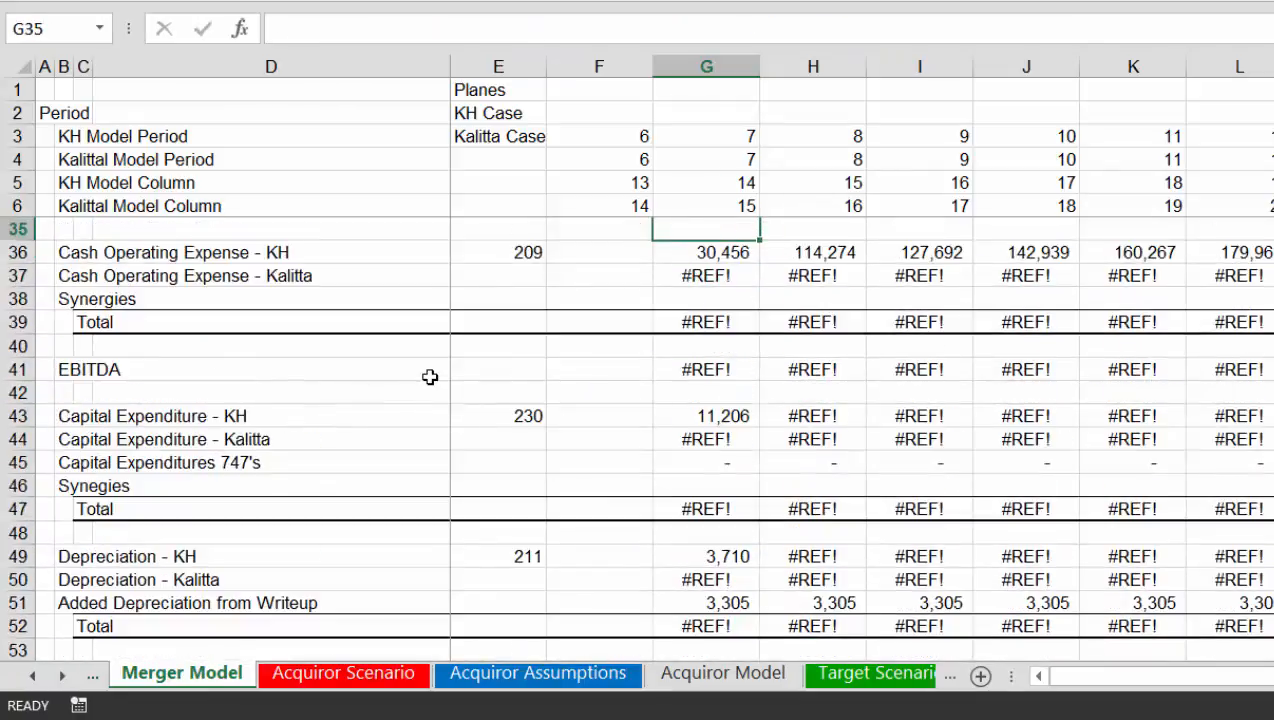
key("Down")
key("Down")
key("Down")
key("Down")
key("Down")
key("Down")
key("Down")
key("Down")
key("Down")
key("Down")
key("Down")
key("Down")
key("Down")
key("Down")
key("Down")
key("Down")
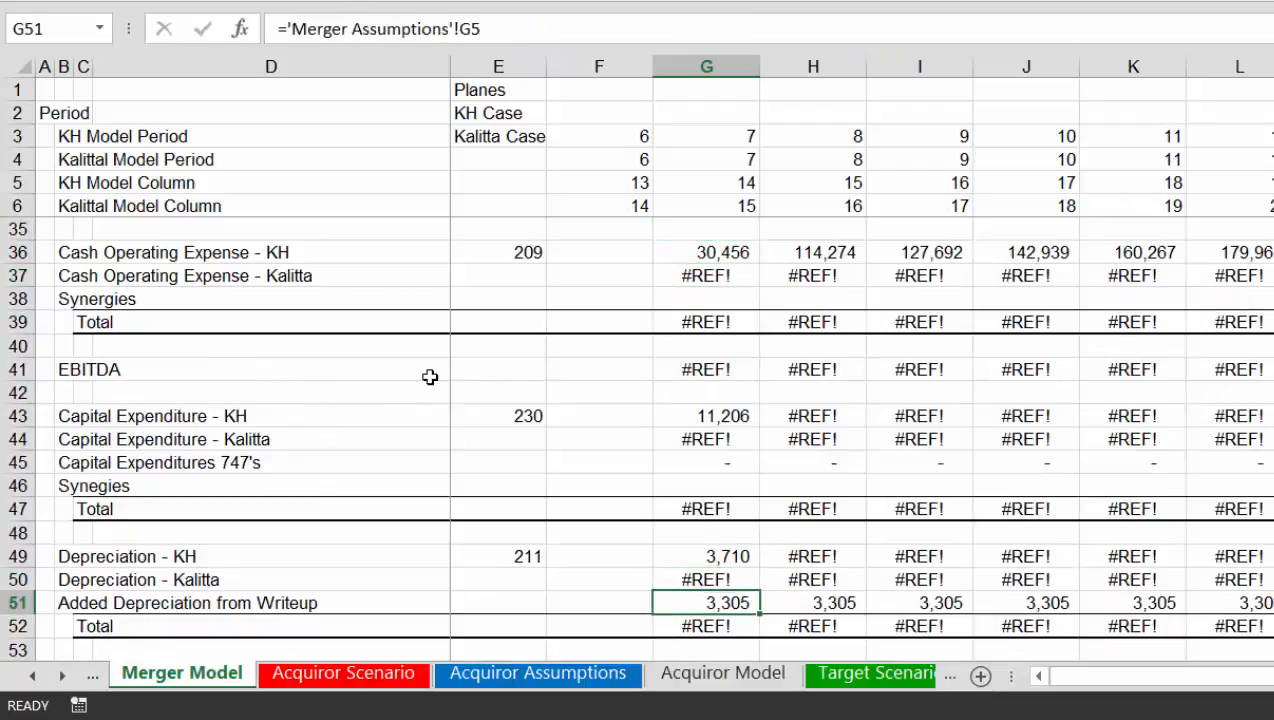
key("Up")
key("Up")
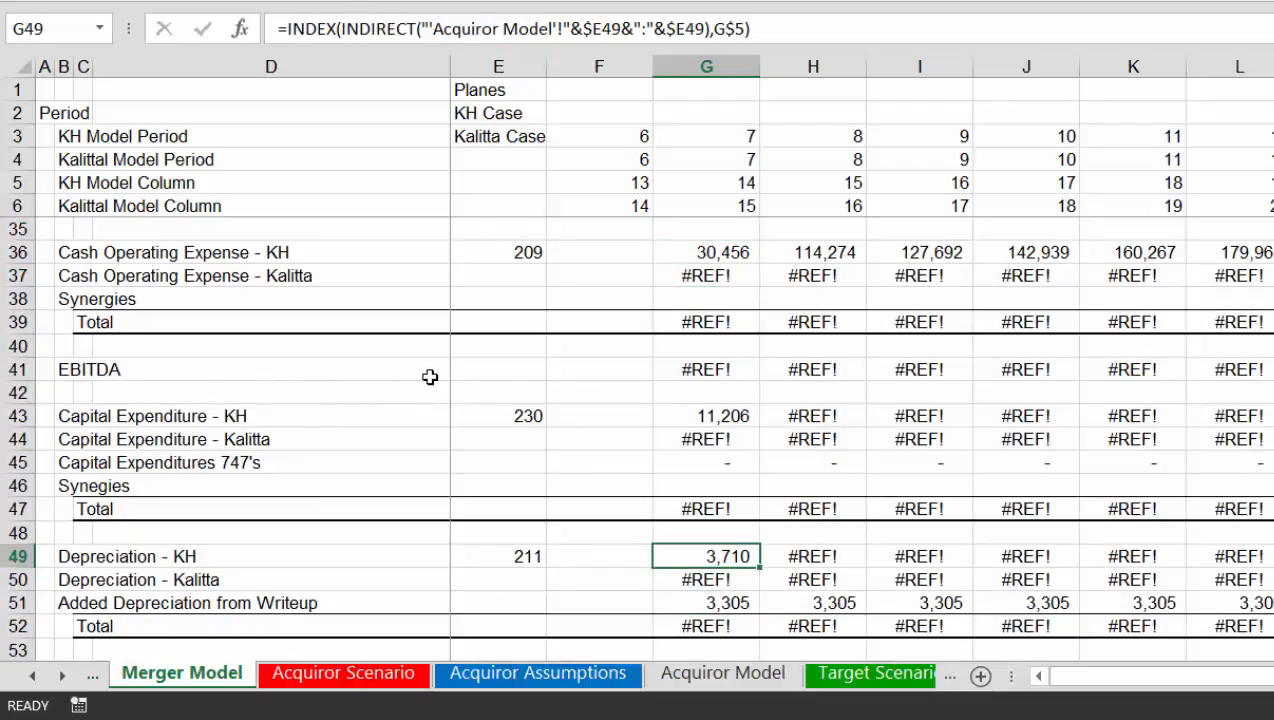
Copy the Depreciation - KH INDEX/INDIRECT formula from G49 into G60, Current Assets - KH
key("ctrl+c")
key("Down")
key("Down")
key("Down")
key("Down")
key("Down")
key("Down")
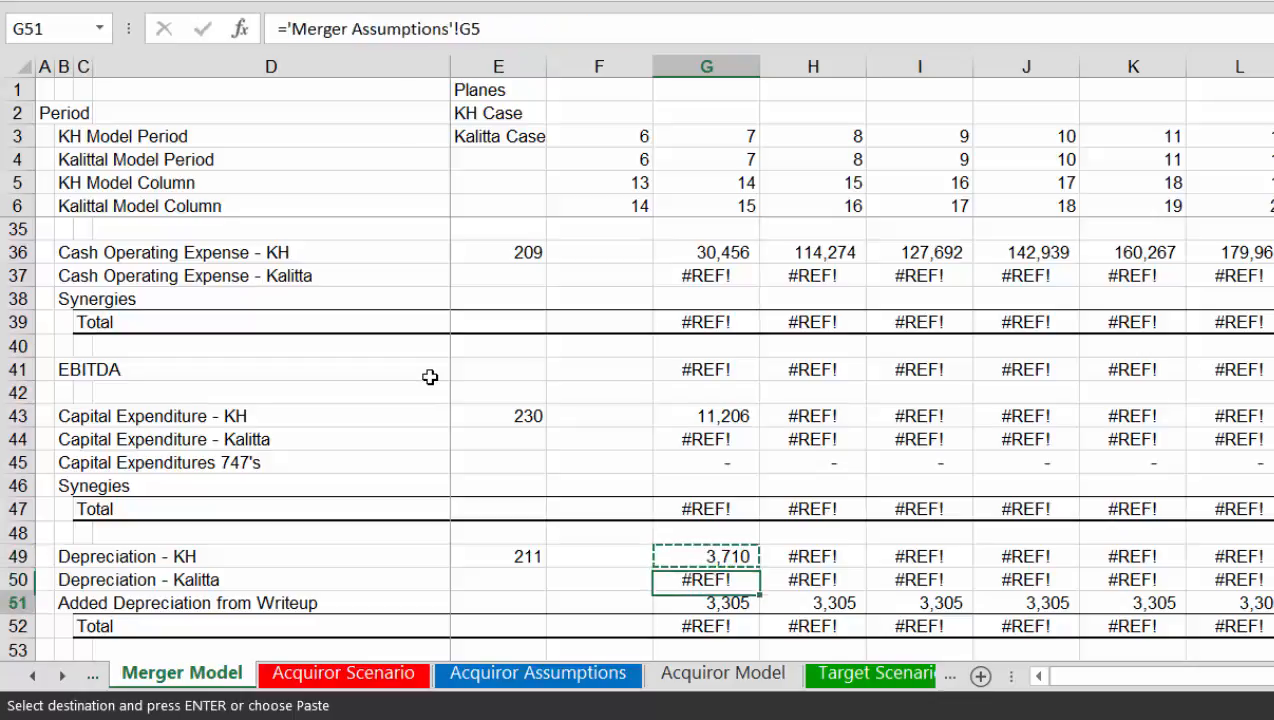
key("Down")
key("Down")
key("Down")
key("Down")
key("Down")
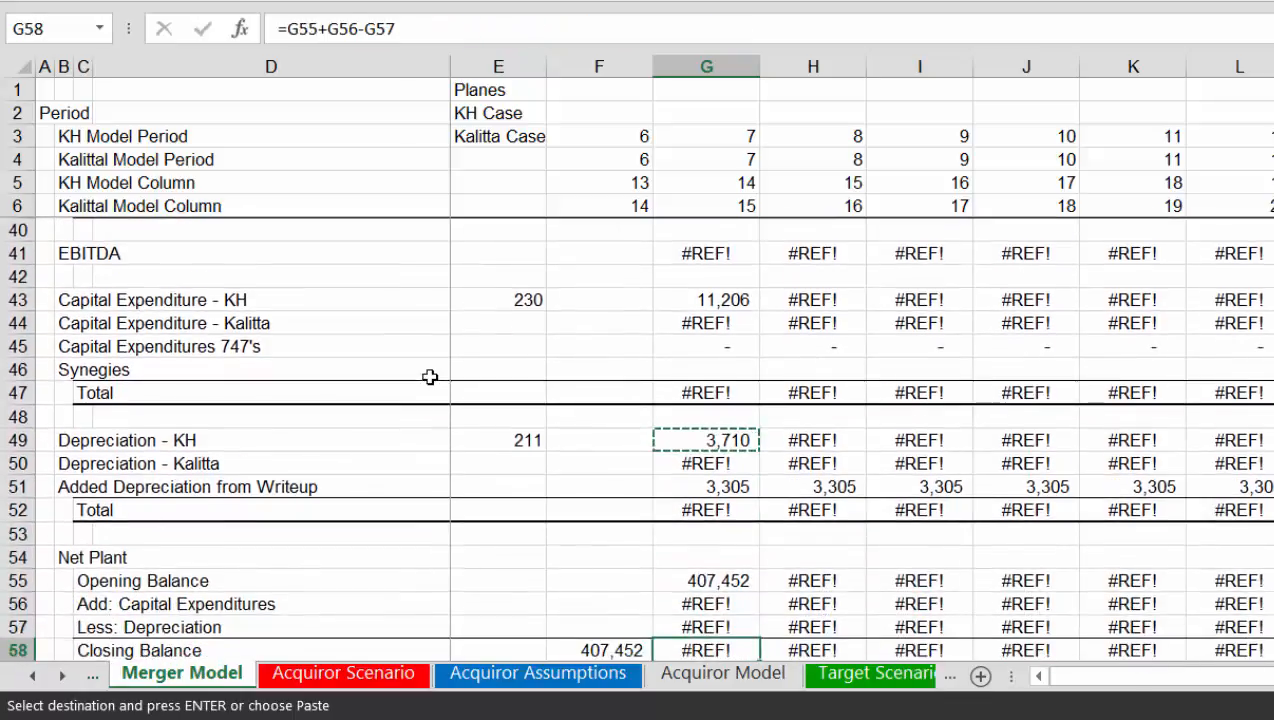
key("Down")
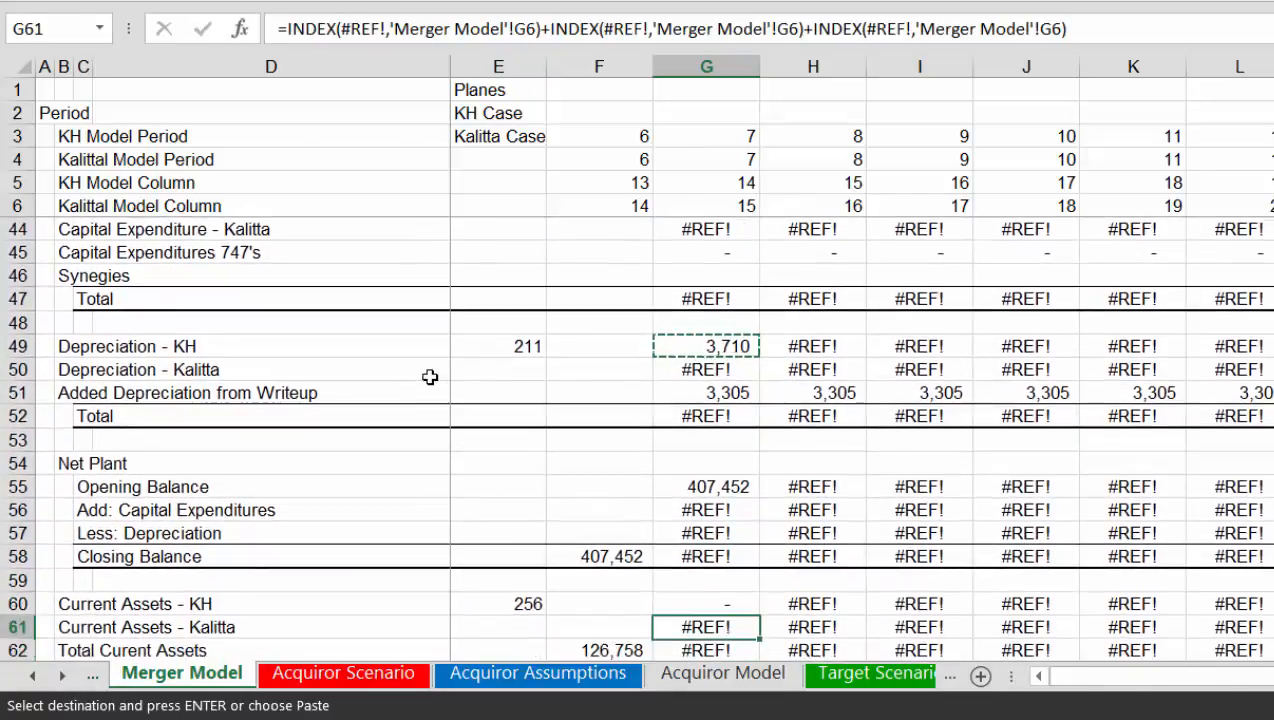
key("Up")
key("Return")
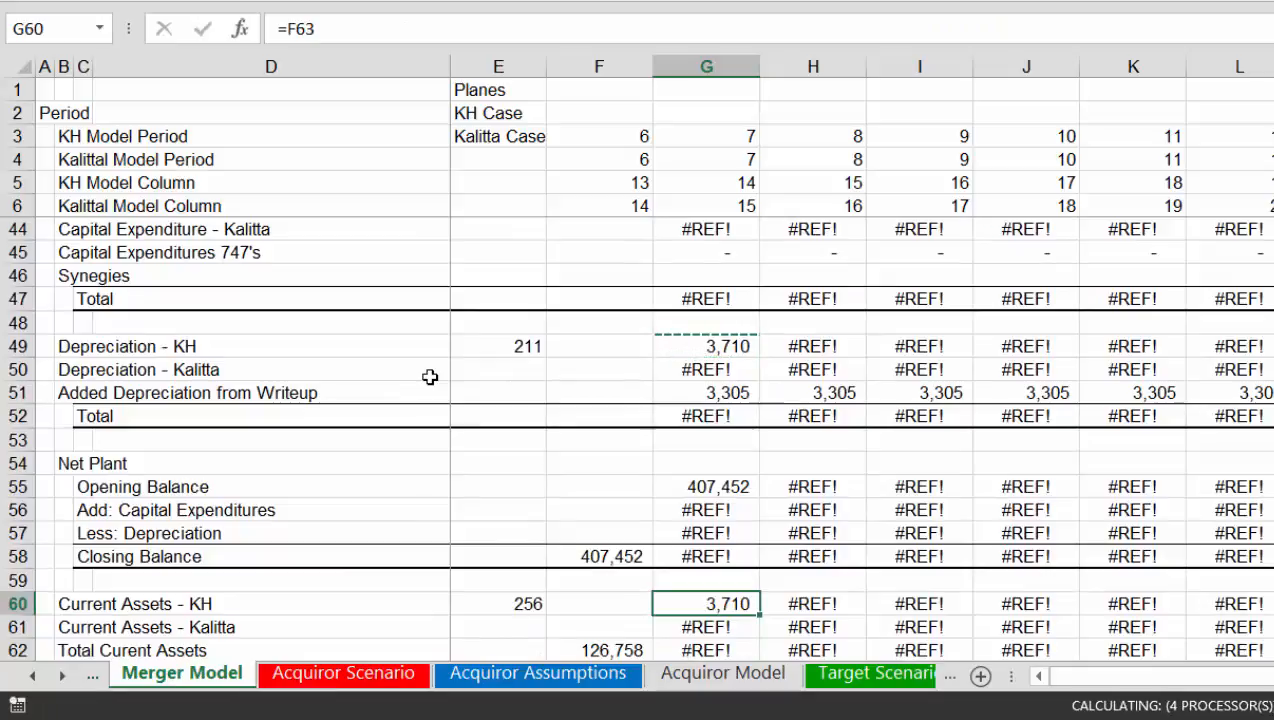
key("Down")
key("Down")
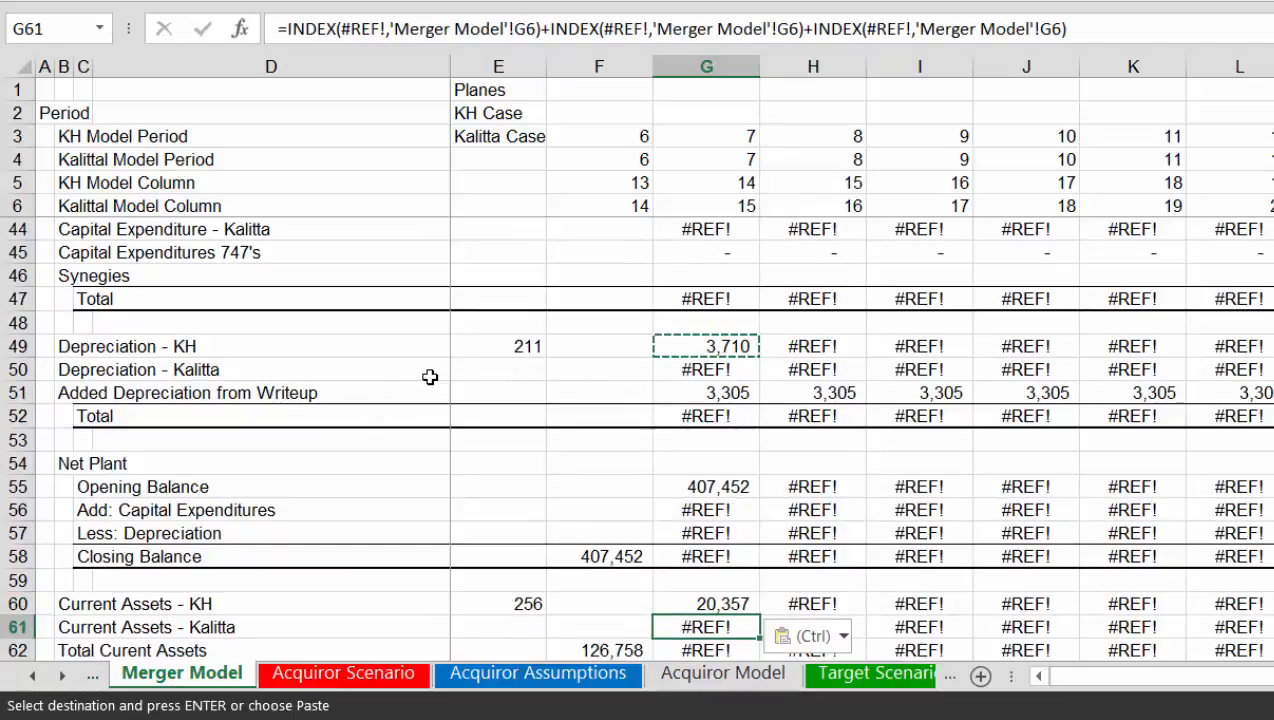
Copy the Current Assets - KH formula from G60 into G64, Current Liabilities - KH
key("Down")
key("Down")
key("Down")
key("Down")
key("Down")
key("Down")
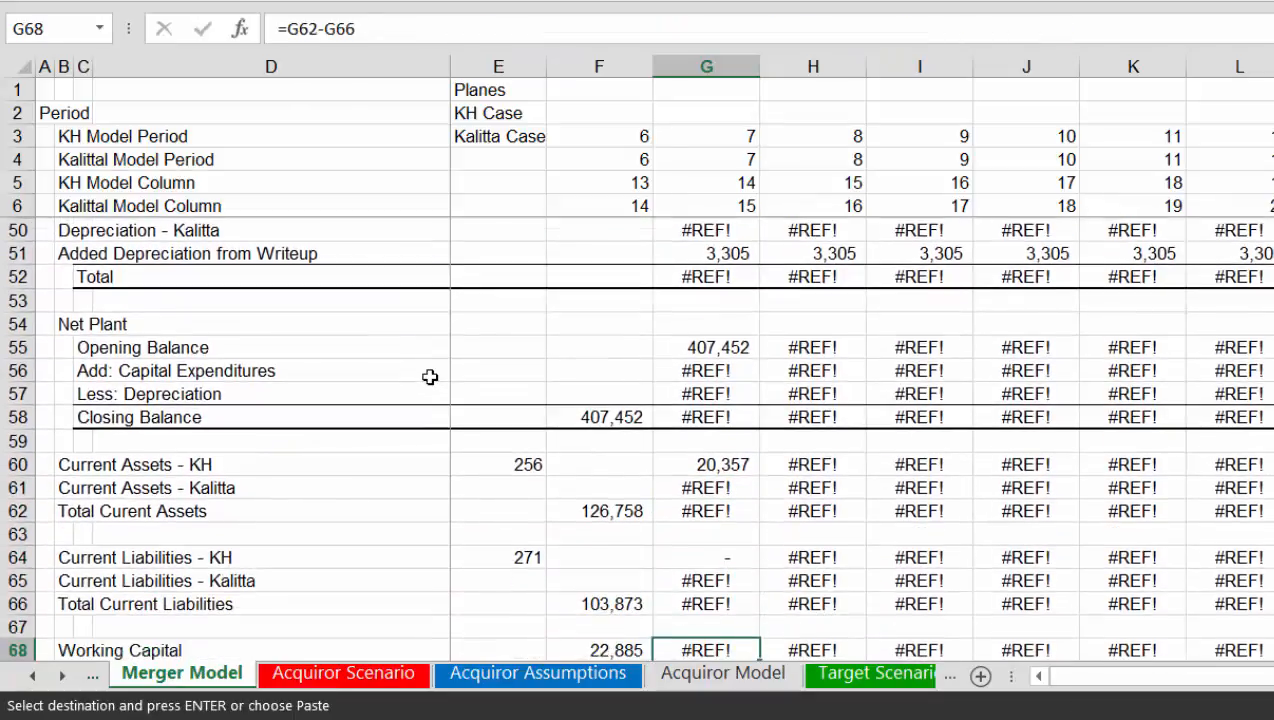
key("Up")
key("Up")
key("Up")
key("Up")
key("Up")
key("Up")
key("Up")
key("Up")
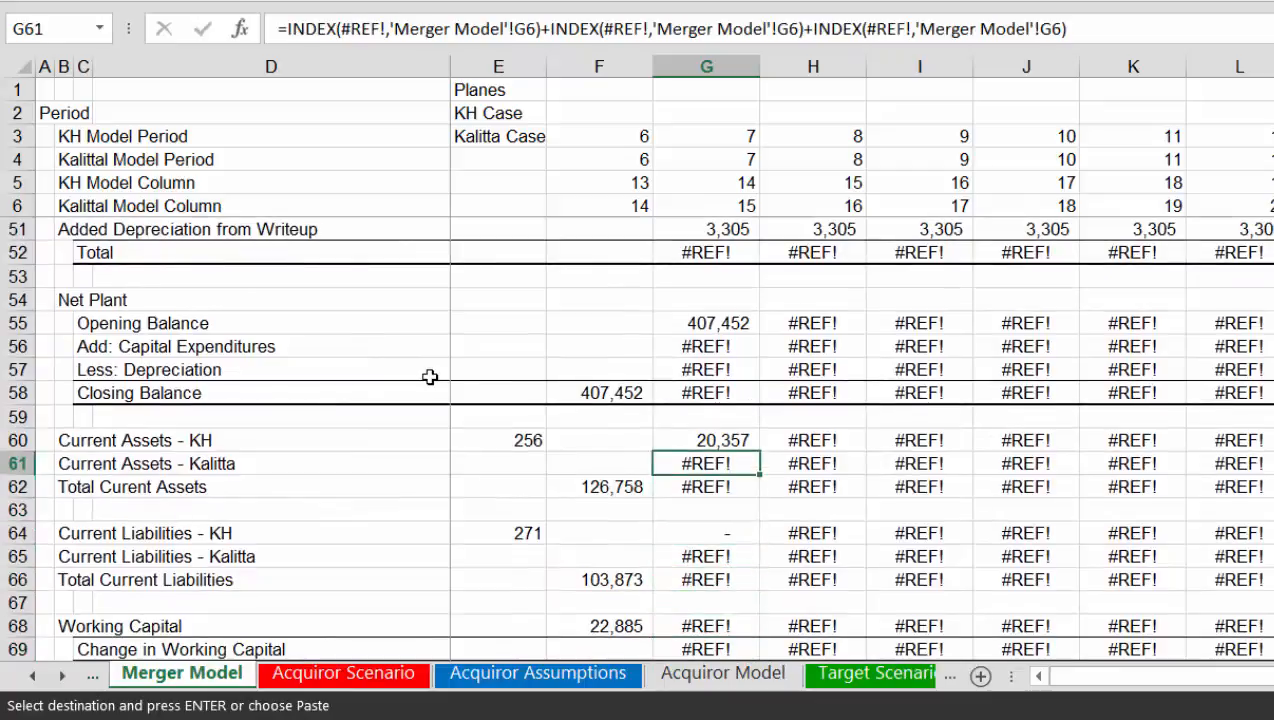
key("ctrl+c")
key("Down")
key("Down")
key("Down")
key("Down")
key("Down")
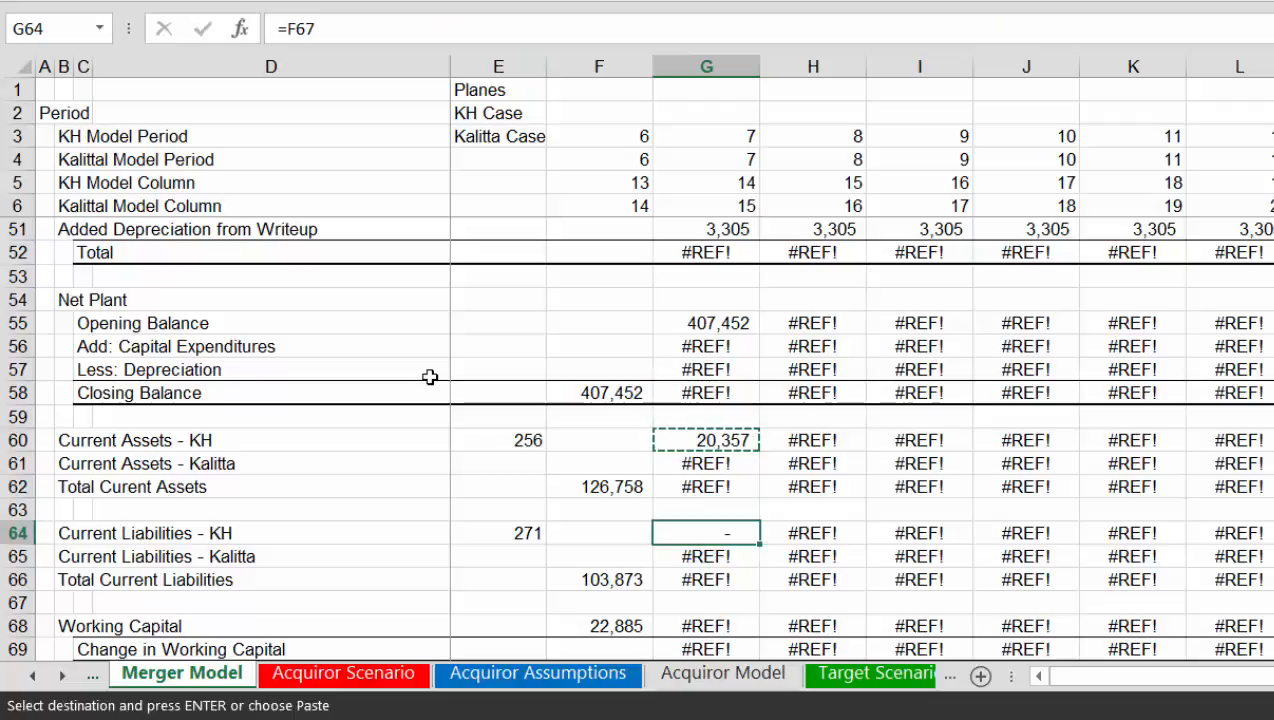
key("ctrl+v")
key("Down")
key("ctrl+v")
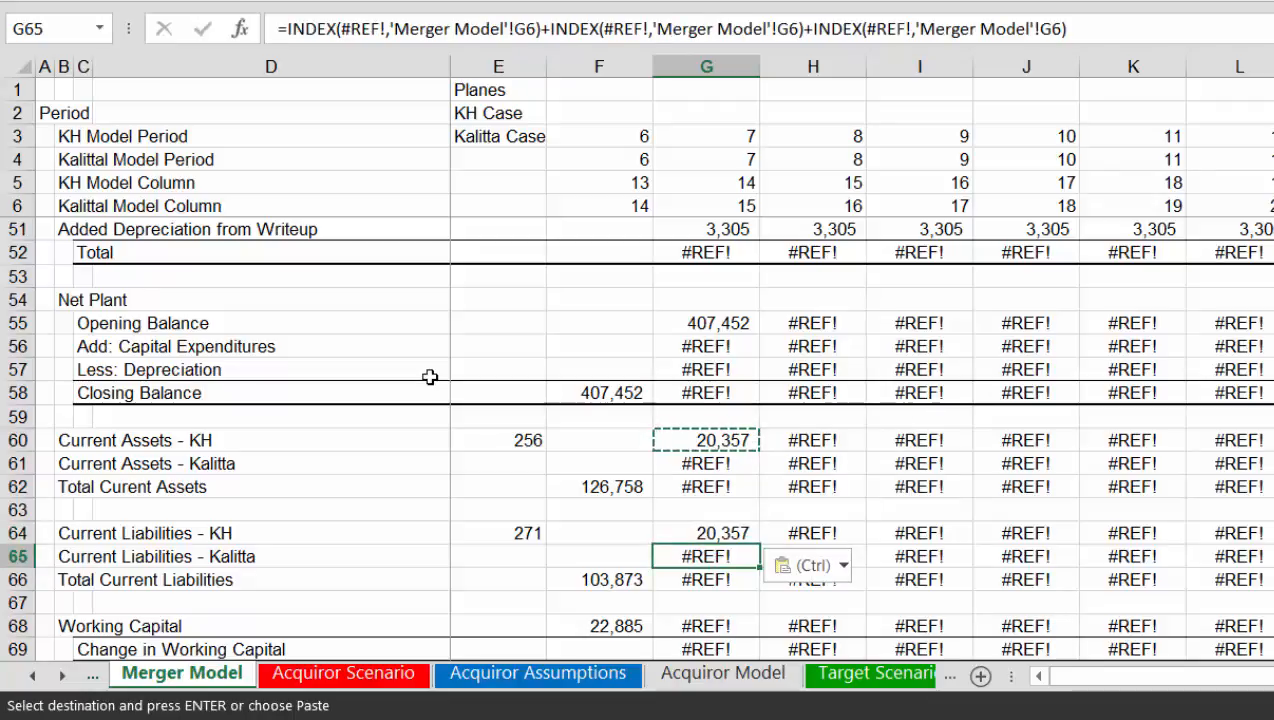
Check the row reference of the pasted Current Liabilities - KH formula in G64 and recalculate it
key("Down")
key("Down")
key("Down")
key("Up")
key("Up")
key("Up")
key("F2")
key("Escape")
key("Up")
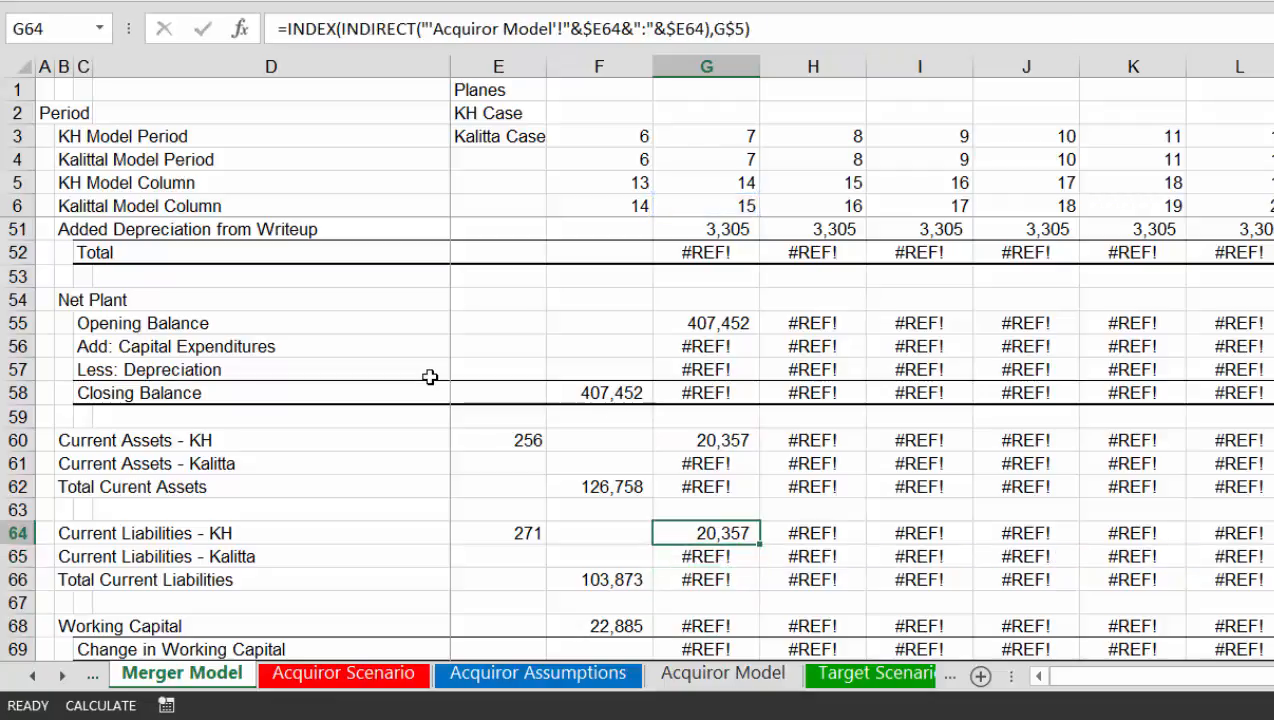
key("F2")
key("Escape")
key("Down")
key("Down")
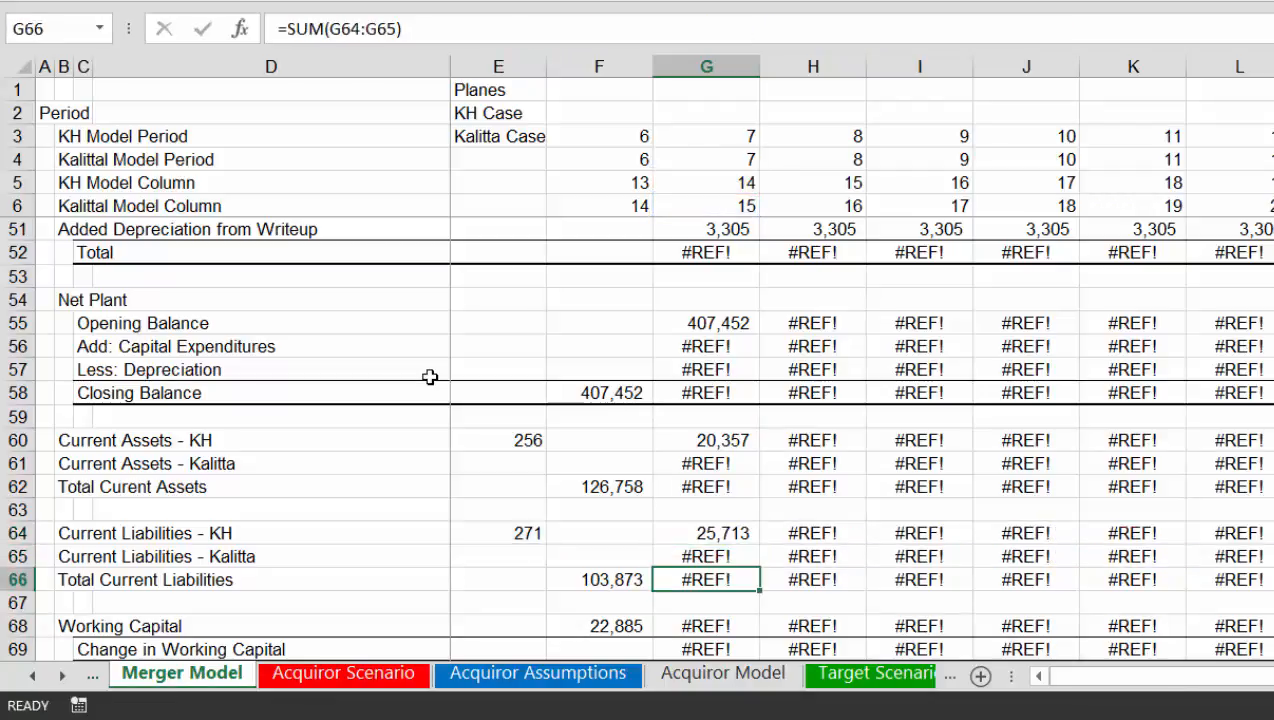
Look through the rows below Current Liabilities, down past Other Income, for the next KH line that needs the INDEX/INDIRECT formula
key("Up")
key("Up")
key("Down")
key("Down")
key("Down")
key("Down")
key("Down")
key("Down")
key("Down")
key("Down")
key("Down")
key("Down")
key("Down")
key("Down")
key("Down")
key("Down")
key("Down")
key("Down")
key("Down")
key("Down")
key("Down")
key("Down")
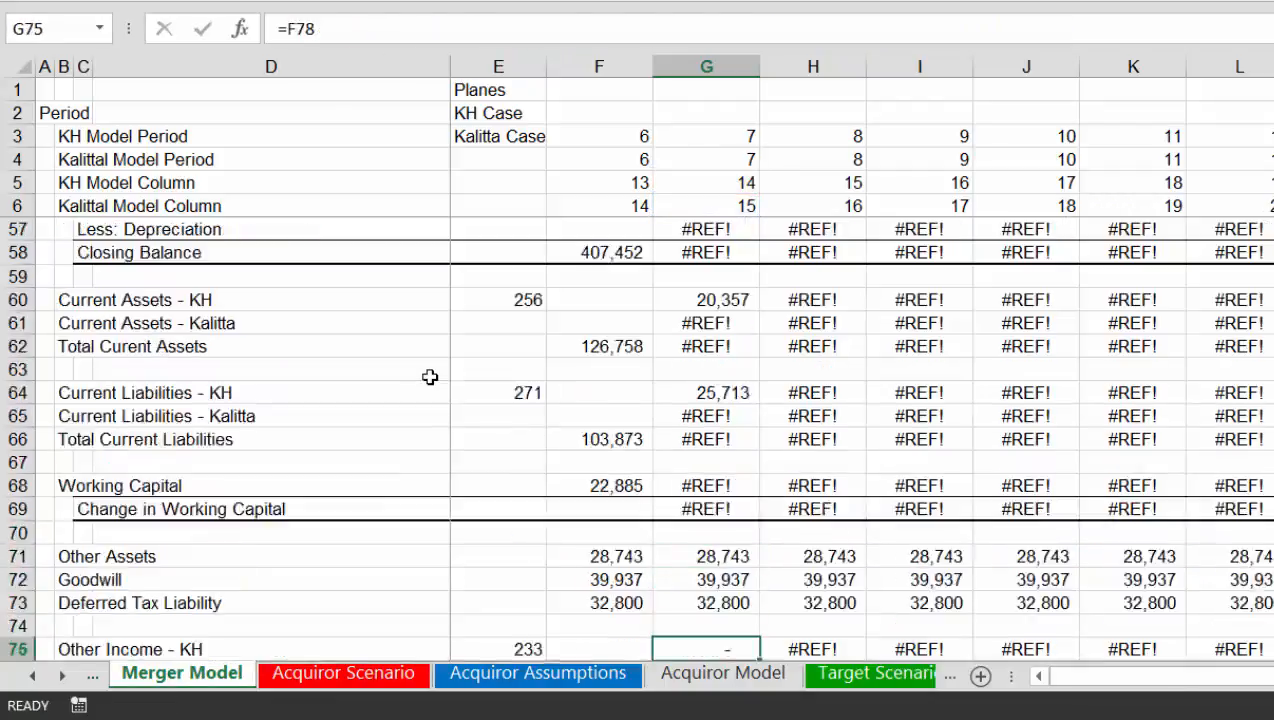
key("Up")
key("Up")
key("Up")
key("Up")
key("Up")
key("Up")
key("Up")
key("Up")
key("Up")
key("Up")
key("Up")
key("Up")
key("Up")
key("Up")
key("Up")
key("Up")
key("Up")
key("Up")
key("Up")
key("Up")
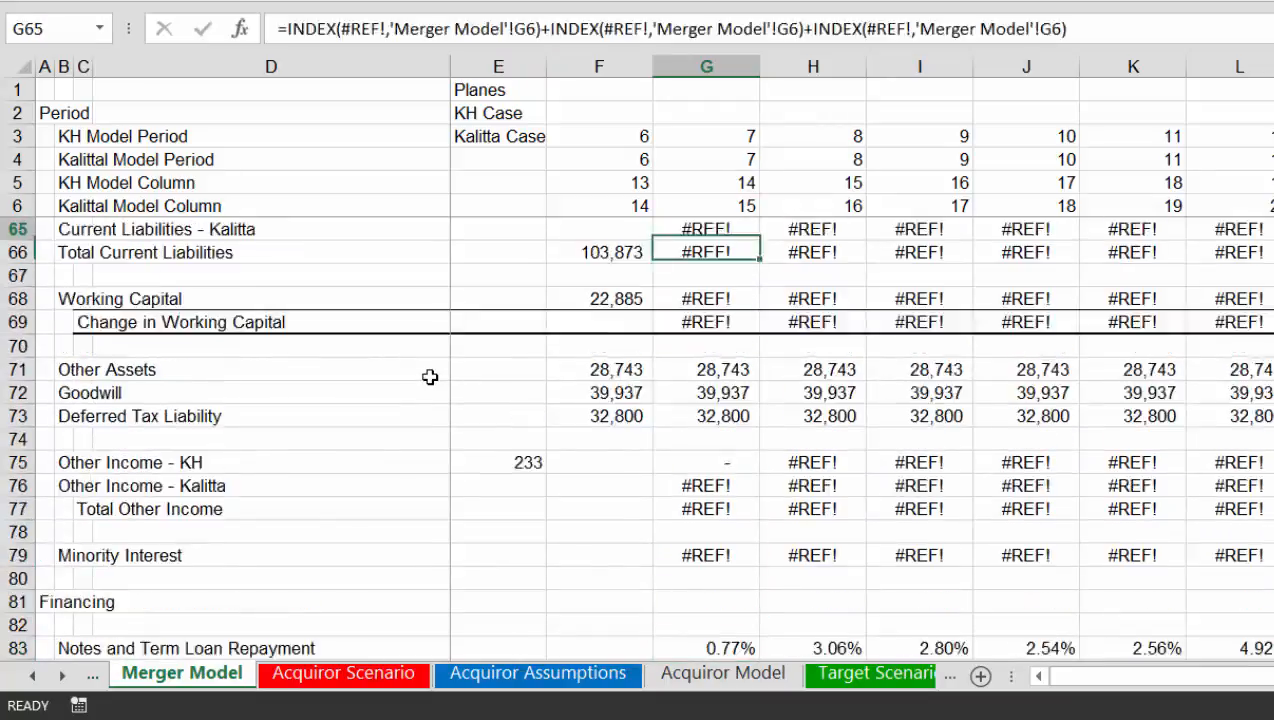
Copy the Current Liabilities - KH INDEX/INDIRECT formula from G64 into G75, Other Income - KH
key("Down")
key("ctrl+c")
key("Down")
key("Down")
key("Down")
key("Down")
key("Down")
key("Down")
key("Down")
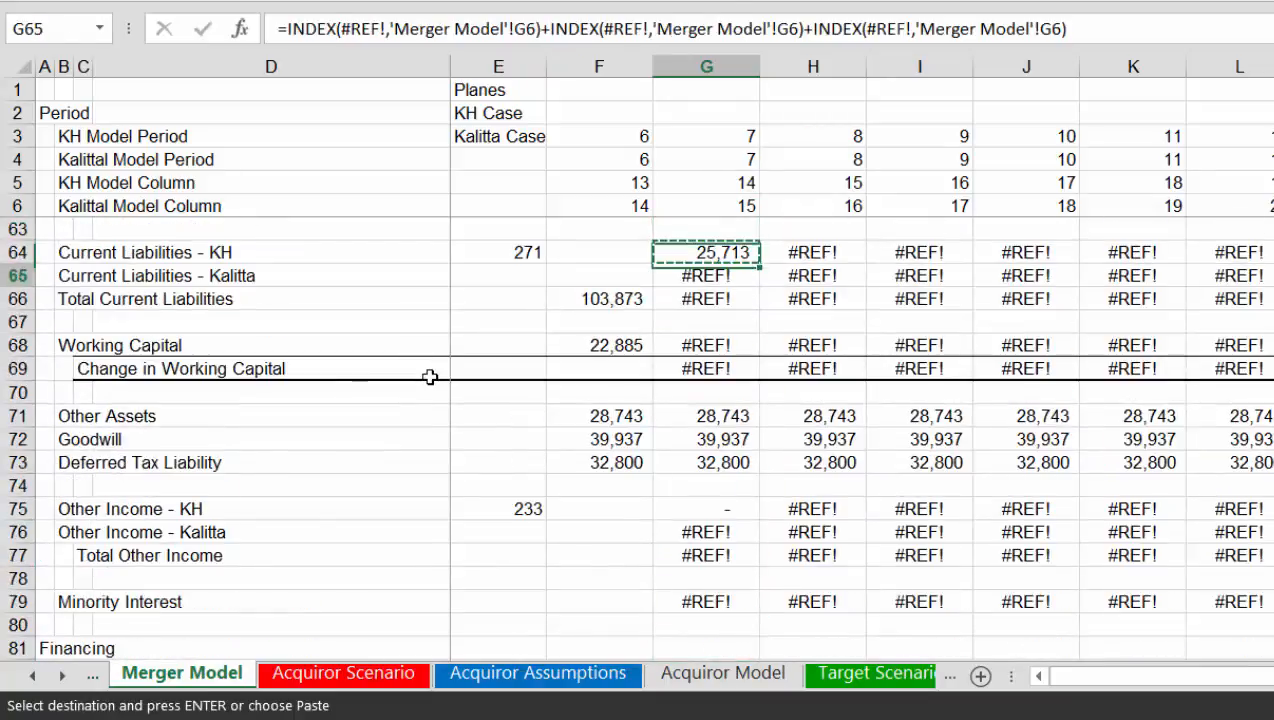
key("Down")
key("Down")
key("Down")
key("Down")
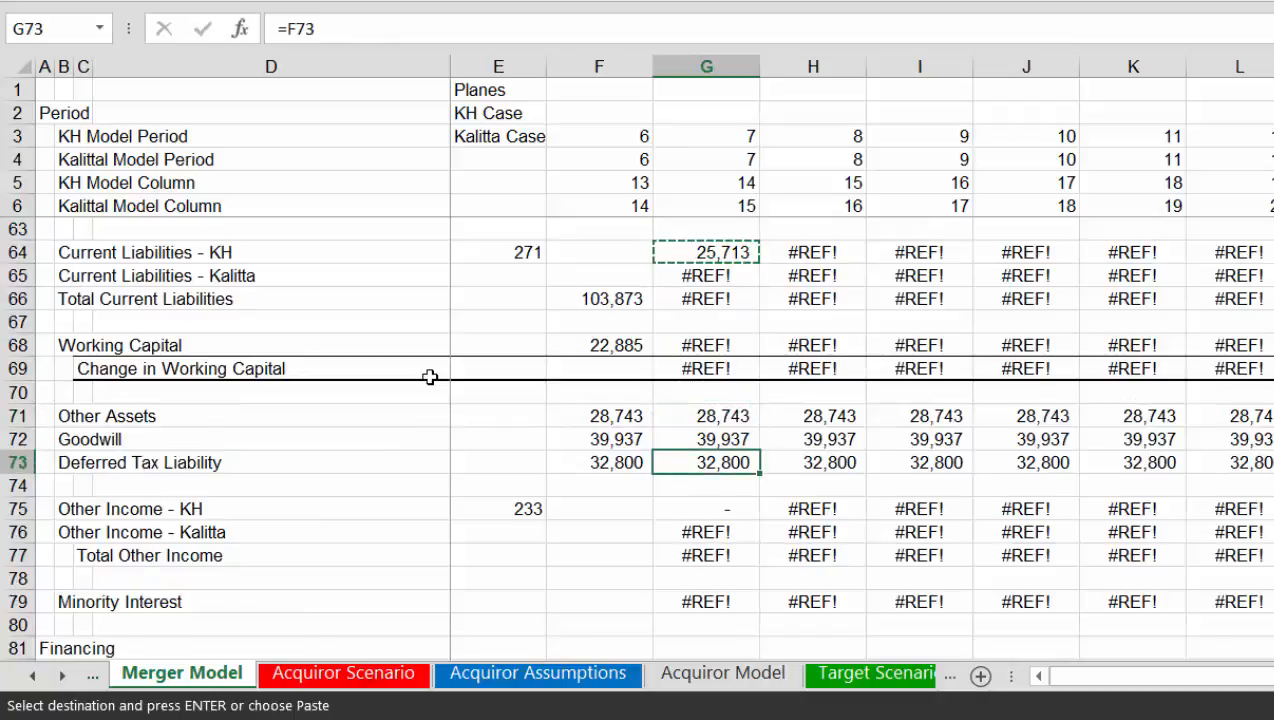
key("ctrl+v")
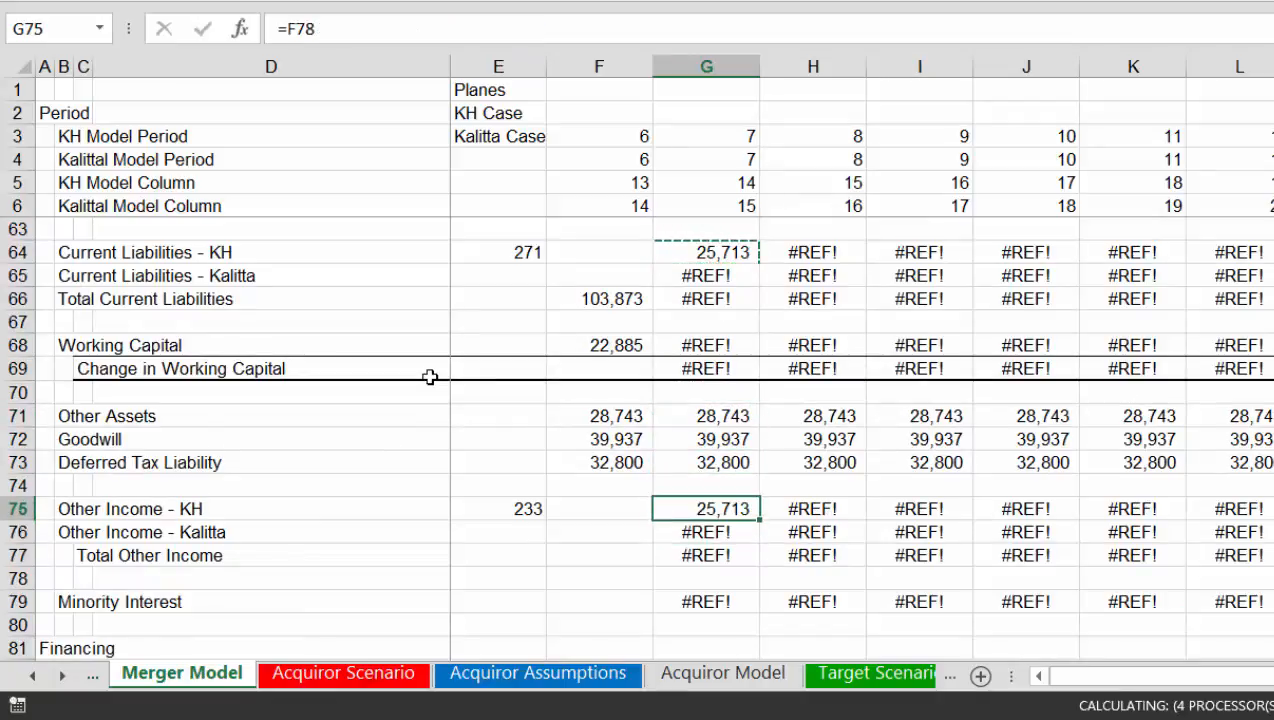
Look through the Minority Interest, Financing and Cash Balance rows for any further KH lines that need the formula
key("Down")
key("Down")
key("Down")
key("Down")
key("Down")
key("Down")
key("Down")
key("Down")
key("Down")
key("Down")
key("Down")
key("Down")
key("Down")
key("Down")
key("Down")
key("Down")
key("Down")
key("Down")
key("Down")
key("Down")
key("Down")
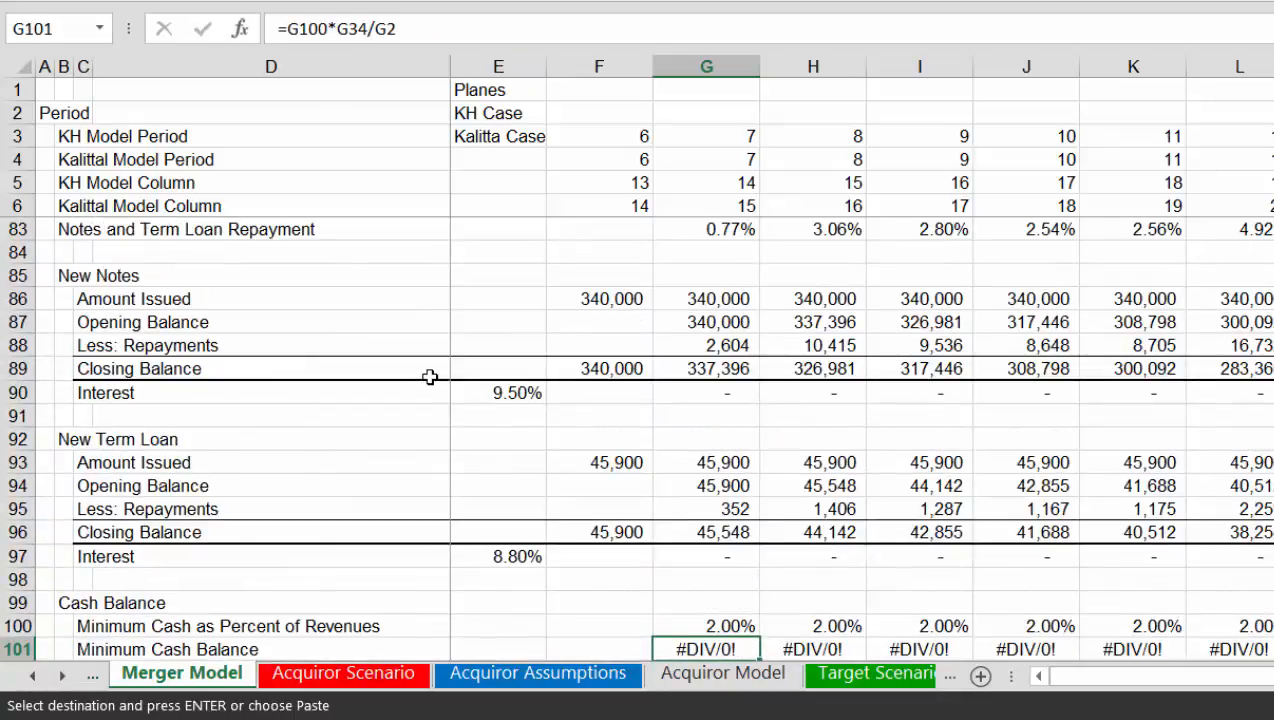
key("Down")
key("Down")
key("Down")
Fill the Capital Expenditure - KH formula from G43 across the remaining period columns of row 43
key("Up")
key("Up")
key("Up")
key("Up")
key("Up")
key("Up")
key("Up")
key("Up")
key("Up")
key("Up")
key("Up")
key("Up")
key("Up")
key("Up")
key("Up")
key("Up")
key("Up")
key("Up")
key("Up")
key("Up")
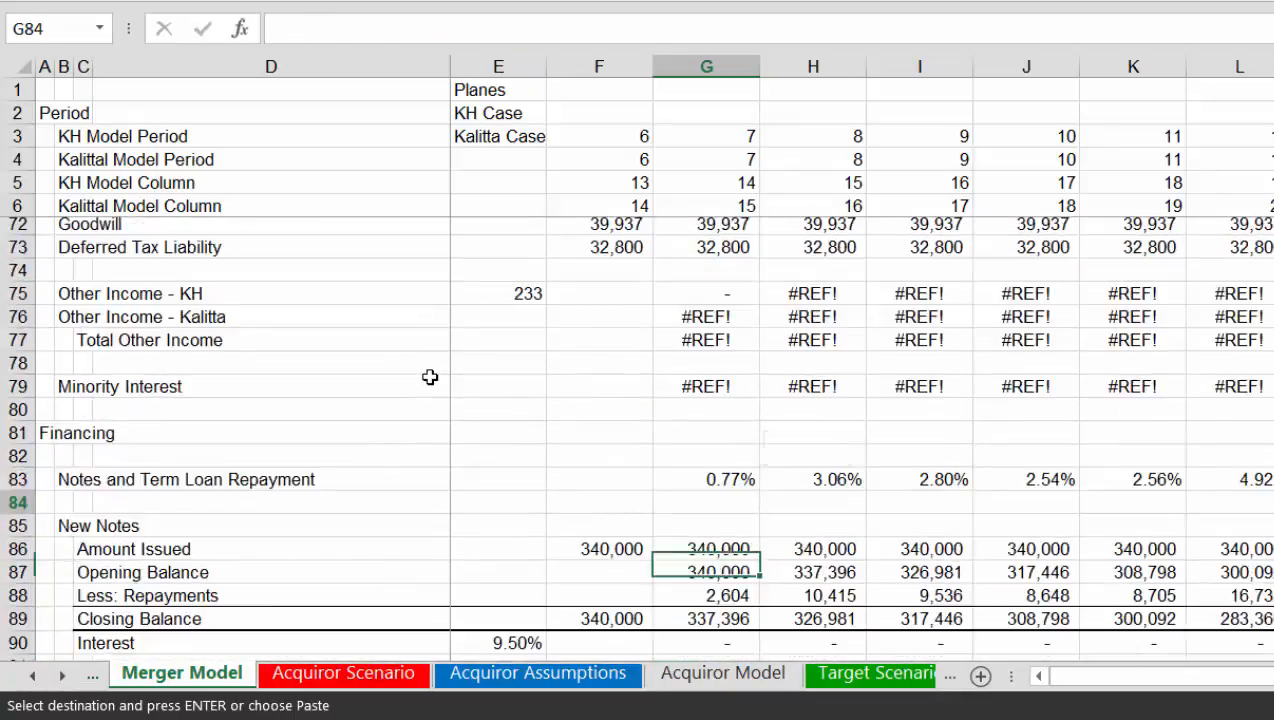
key("Up")
key("Up")
key("Up")
key("Up")
key("Up")
key("Up")
key("Up")
key("Up")
key("Up")
key("Up")
key("Up")
key("Up")
key("Up")
key("Up")
key("Up")
key("Up")
key("Up")
key("Up")
key("Up")
key("Up")
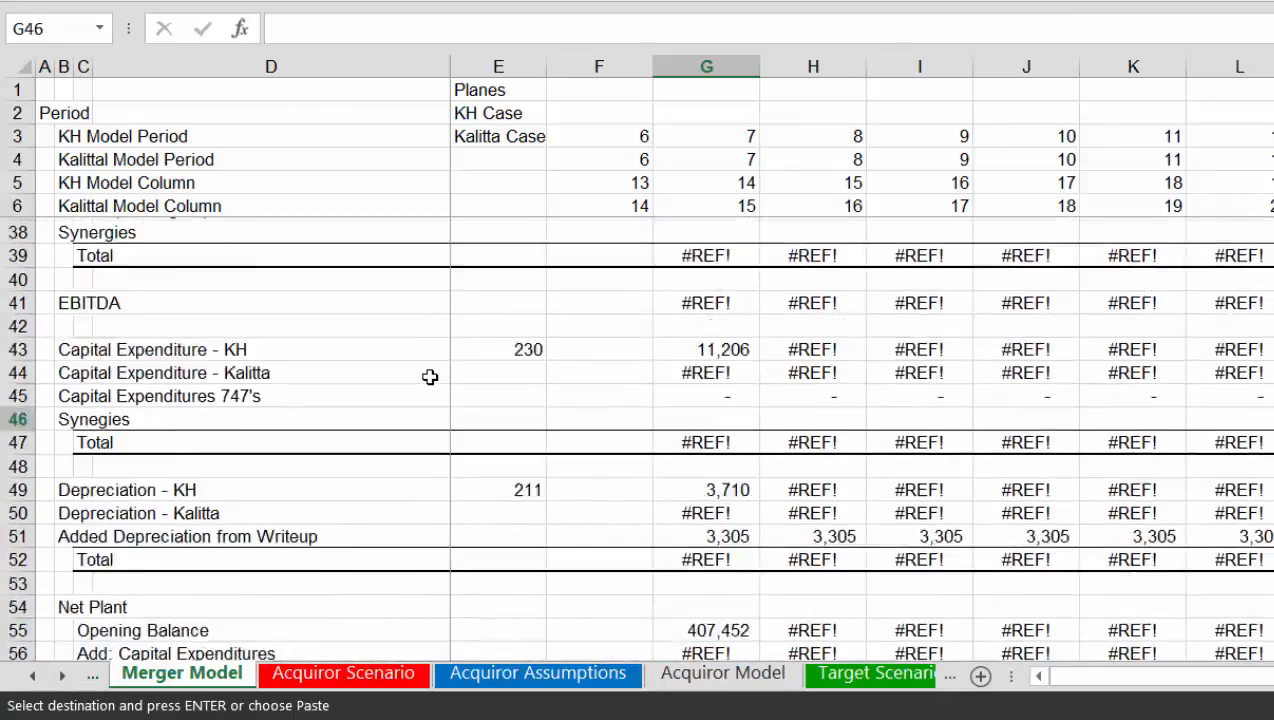
scroll(429, 376, "up", 3)
key("Up")
key("Up")
key("Up")
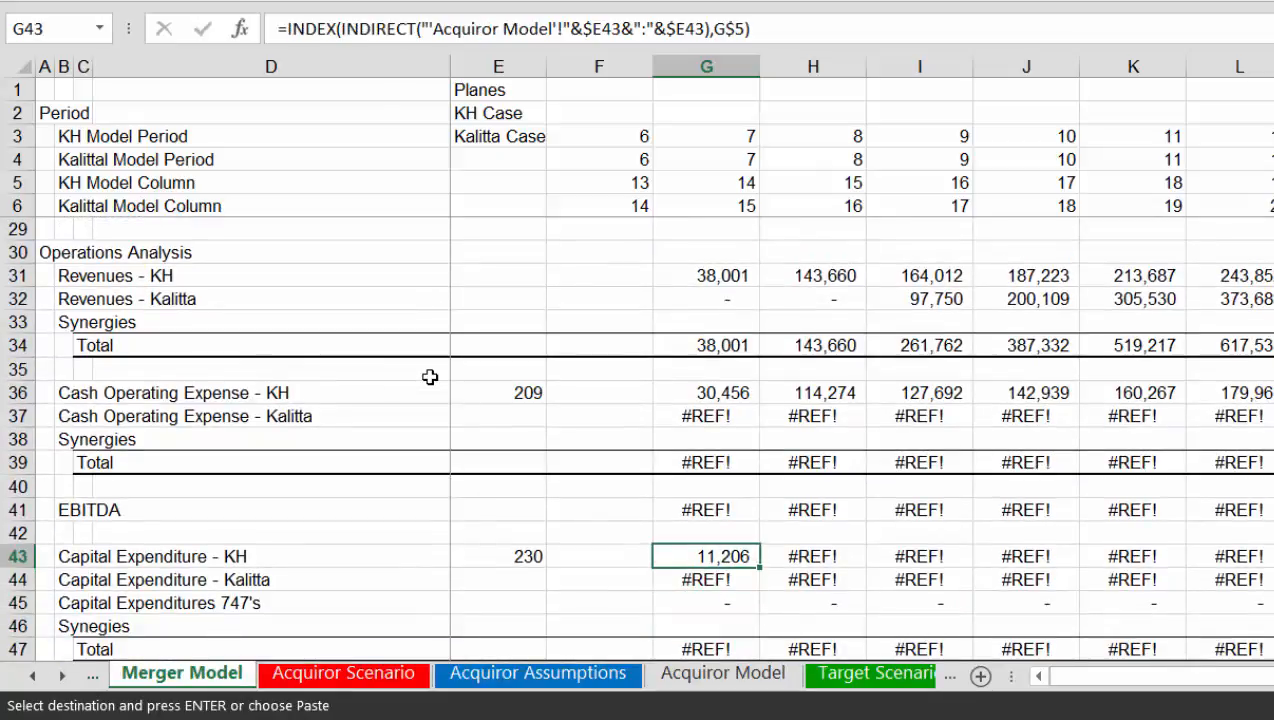
key("shift+ctrl+Right")
key("Return")
key("Down")
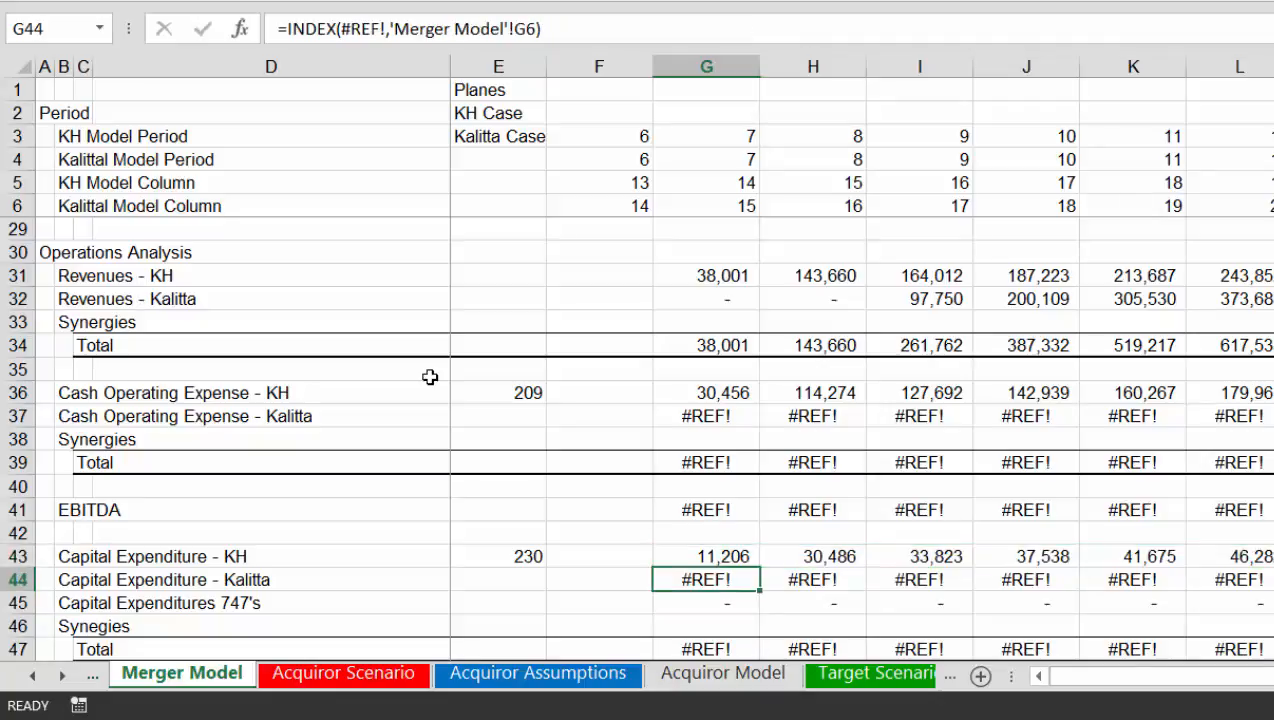
Fill the Depreciation - KH formula from G49 across the remaining period columns of row 49
key("Down")
key("Down")
key("Down")
key("Down")
key("Down")
key("Down")
key("Down")
key("Down")
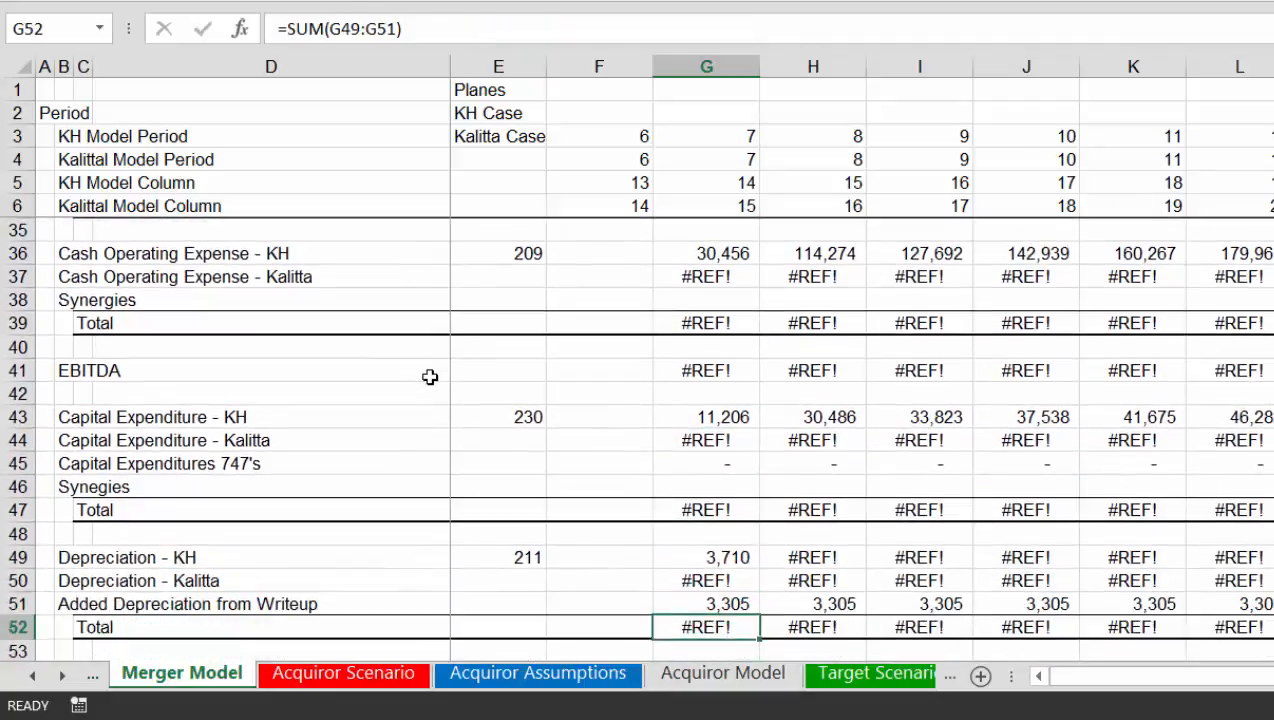
key("Up")
key("Up")
key("Up")
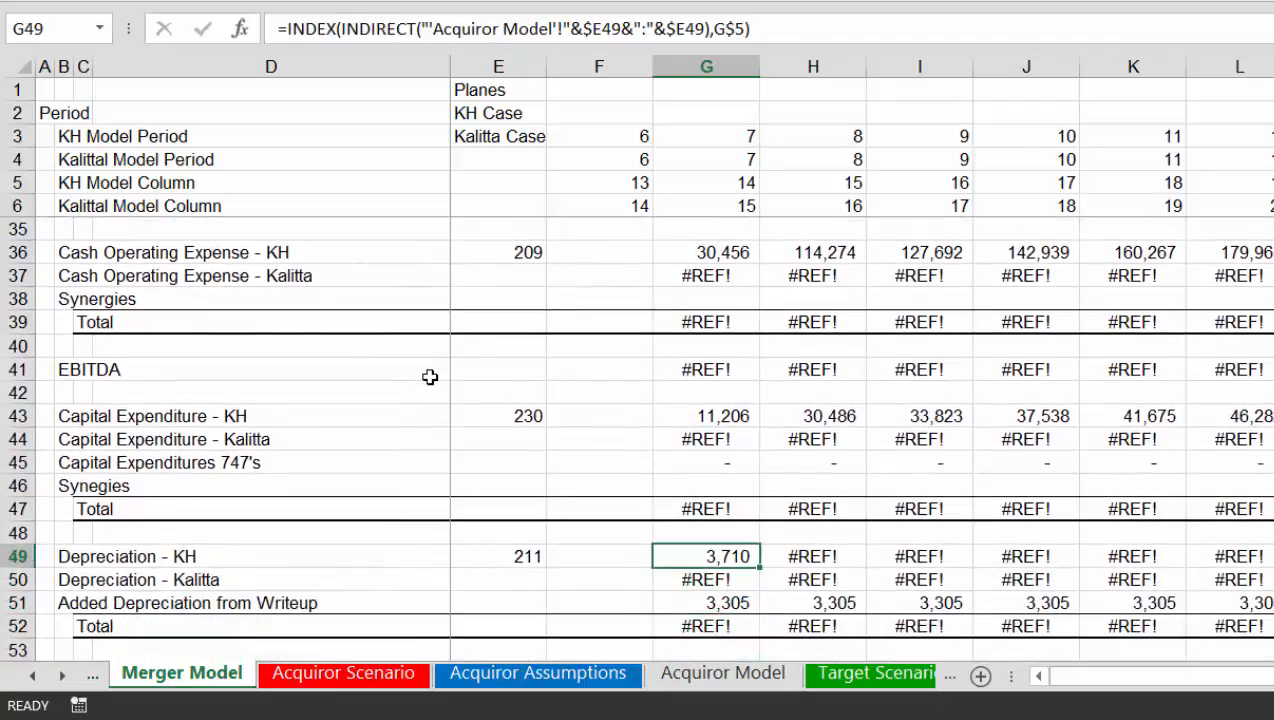
key("shift+ctrl+Right")
key("Return")
Fill the Current Assets - KH formula from G60 across the remaining period columns of row 60
key("Down")
key("Down")
key("Down")
key("Down")
key("Down")
key("Down")
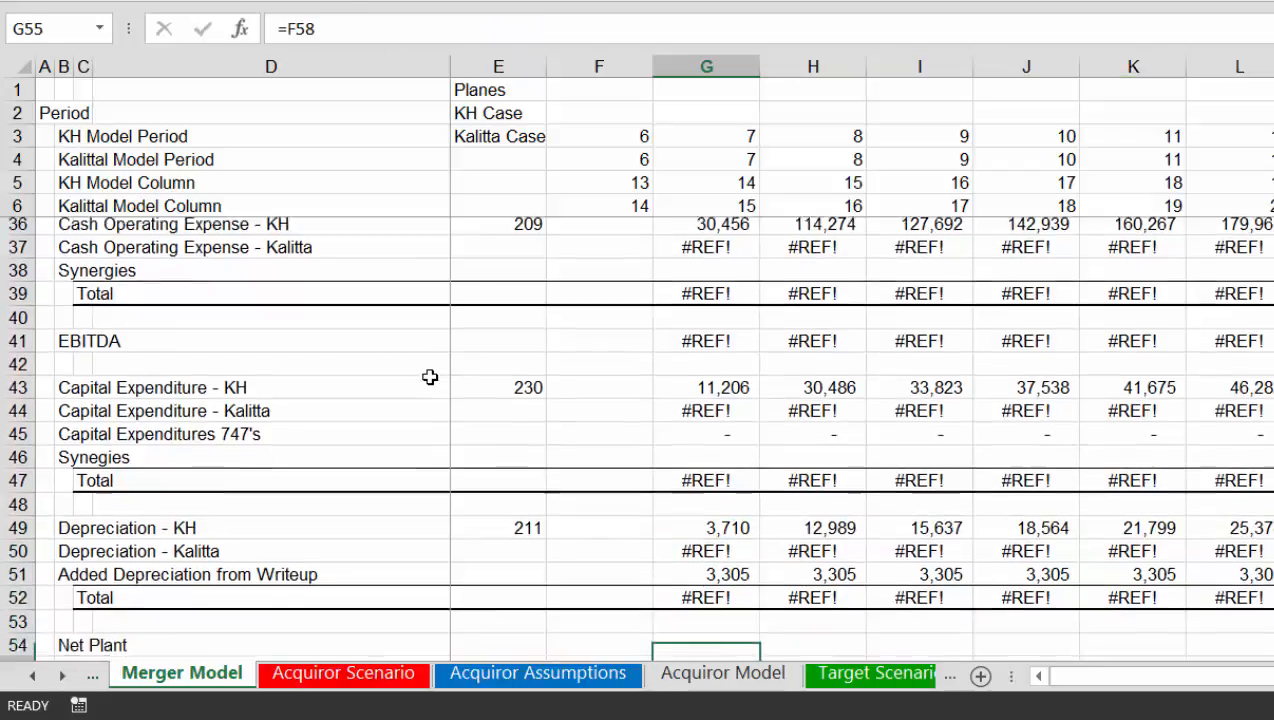
key("Down")
key("Down")
key("Down")
key("Down")
key("Down")
key("Down")
key("Down")
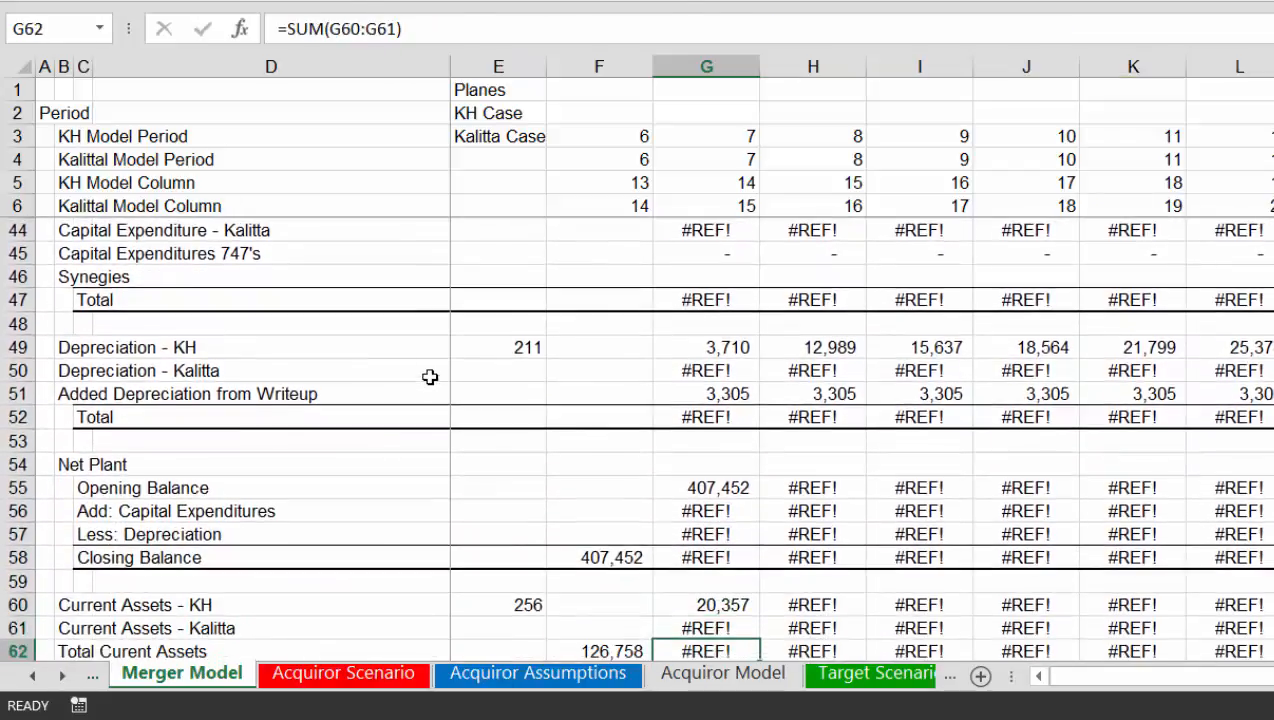
key("Up")
key("Up")
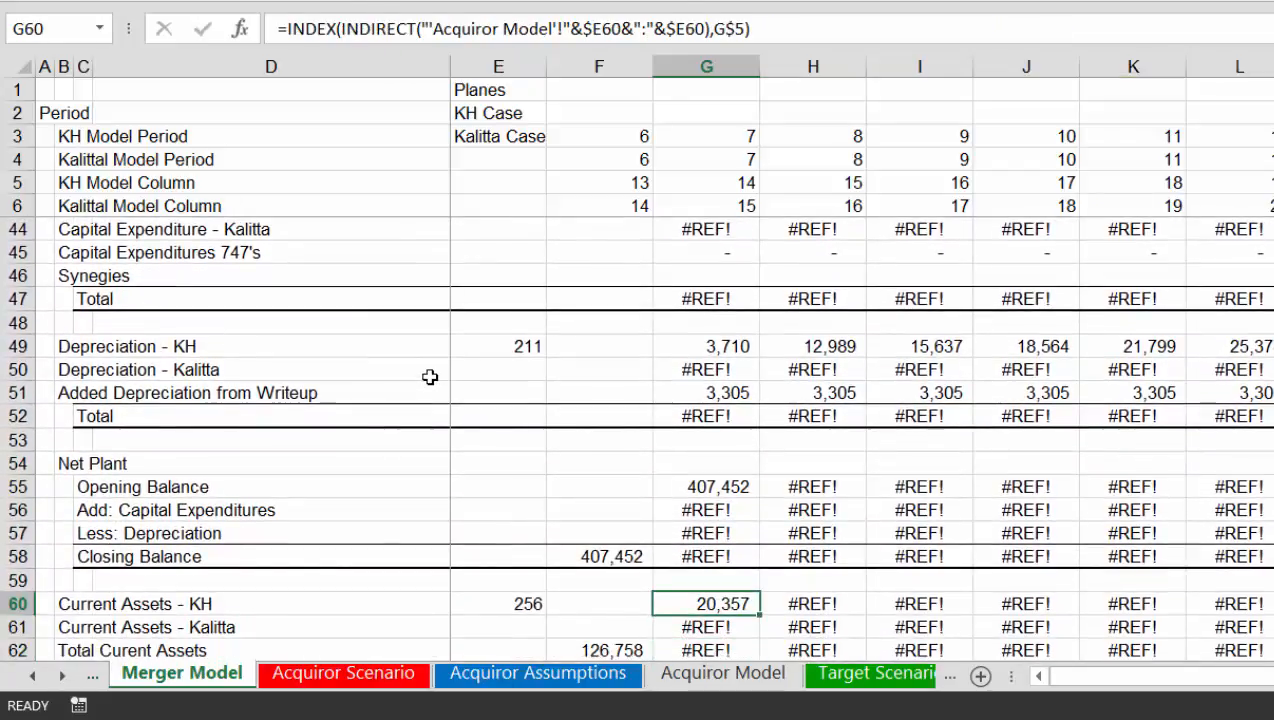
key("shift+ctrl+Right")
key("Return")
Fill the Current Liabilities - KH formula from G64 across the remaining period columns of row 64
key("Down")
key("Down")
key("Down")
key("Down")
key("Down")
key("Down")
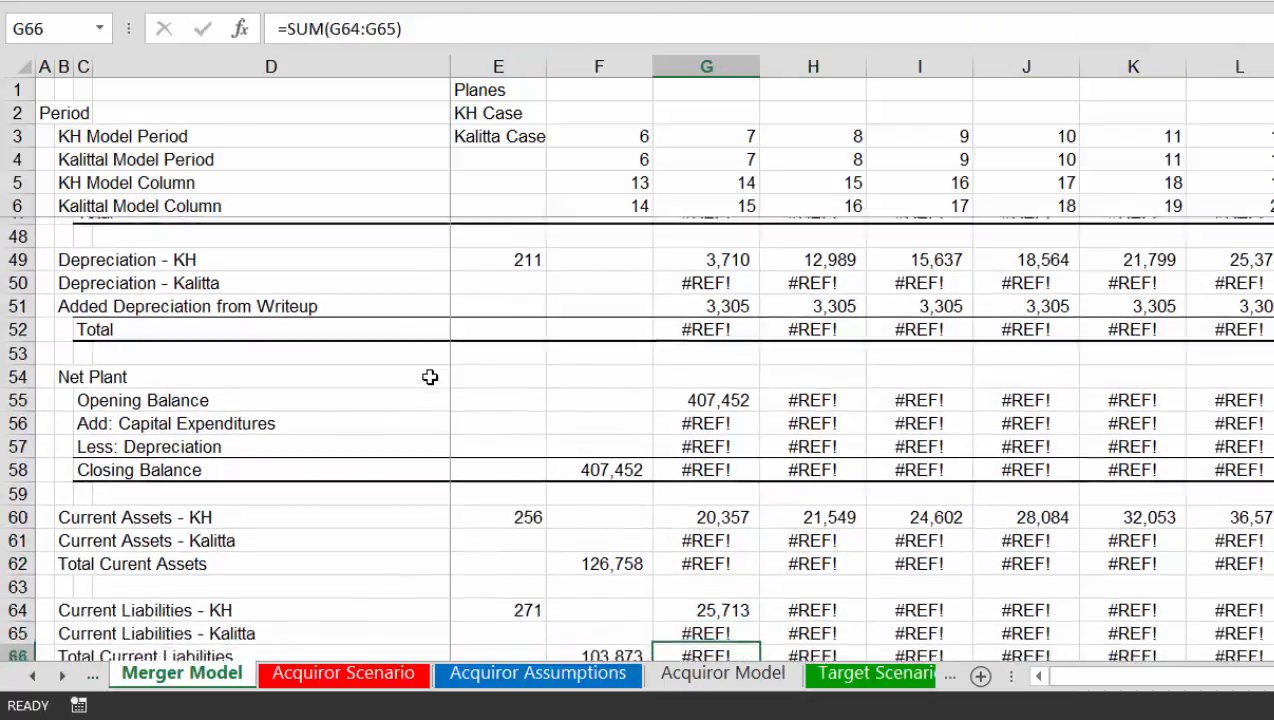
key("Up")
key("Up")
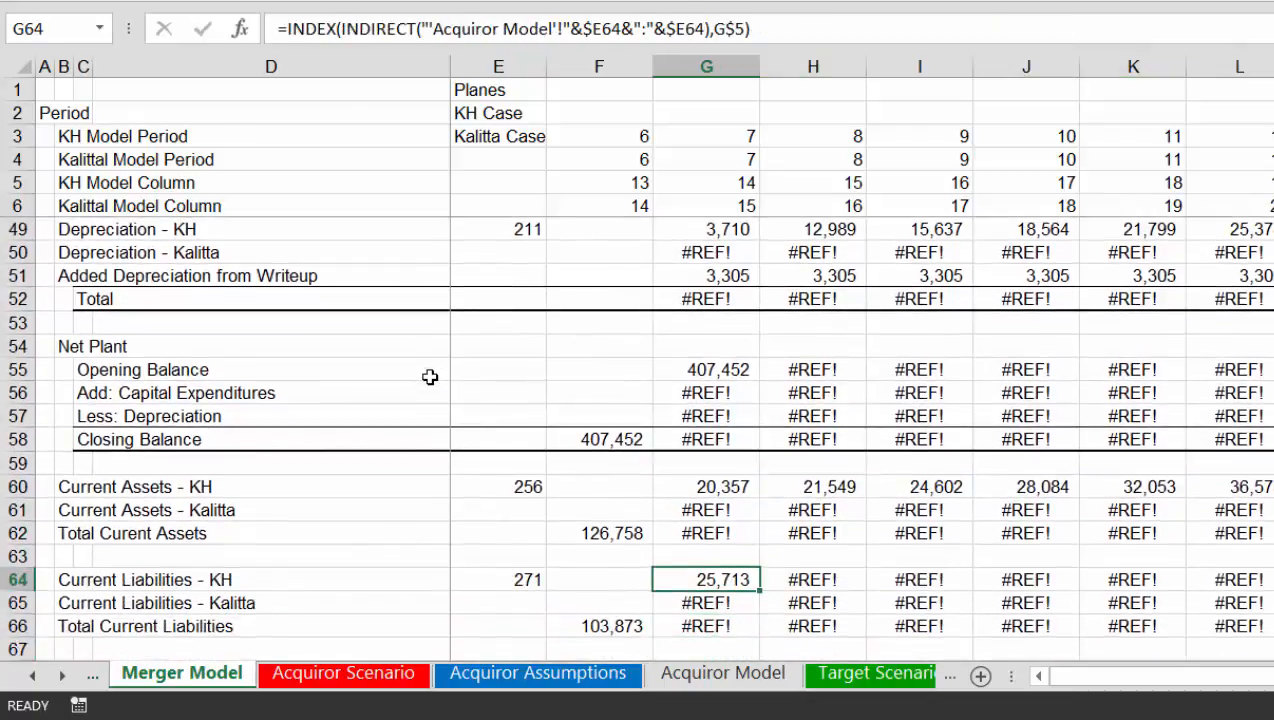
key("shift+ctrl+Right")
key("Return")
Fill the Other Income - KH formula from G75 across the remaining period columns of row 75
key("Down")
key("Down")
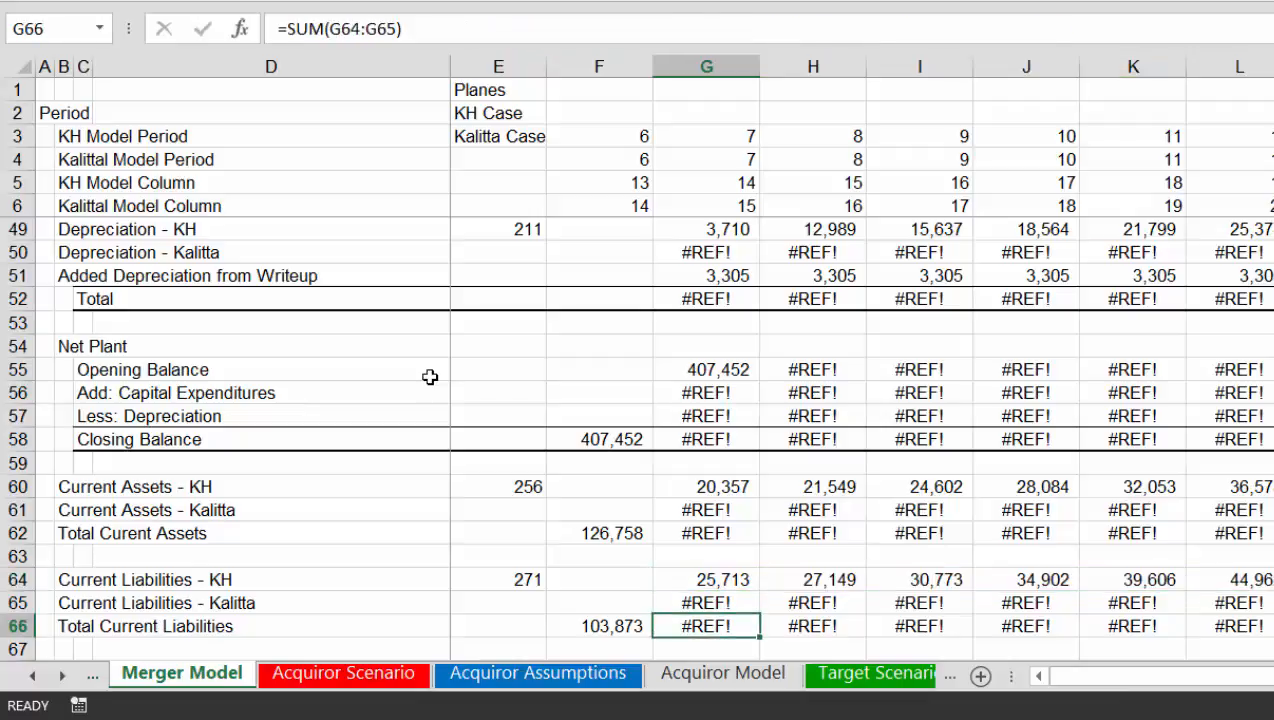
key("Down")
key("Down")
key("Down")
key("Down")
key("Down")
key("Down")
key("Down")
key("Down")
key("Down")
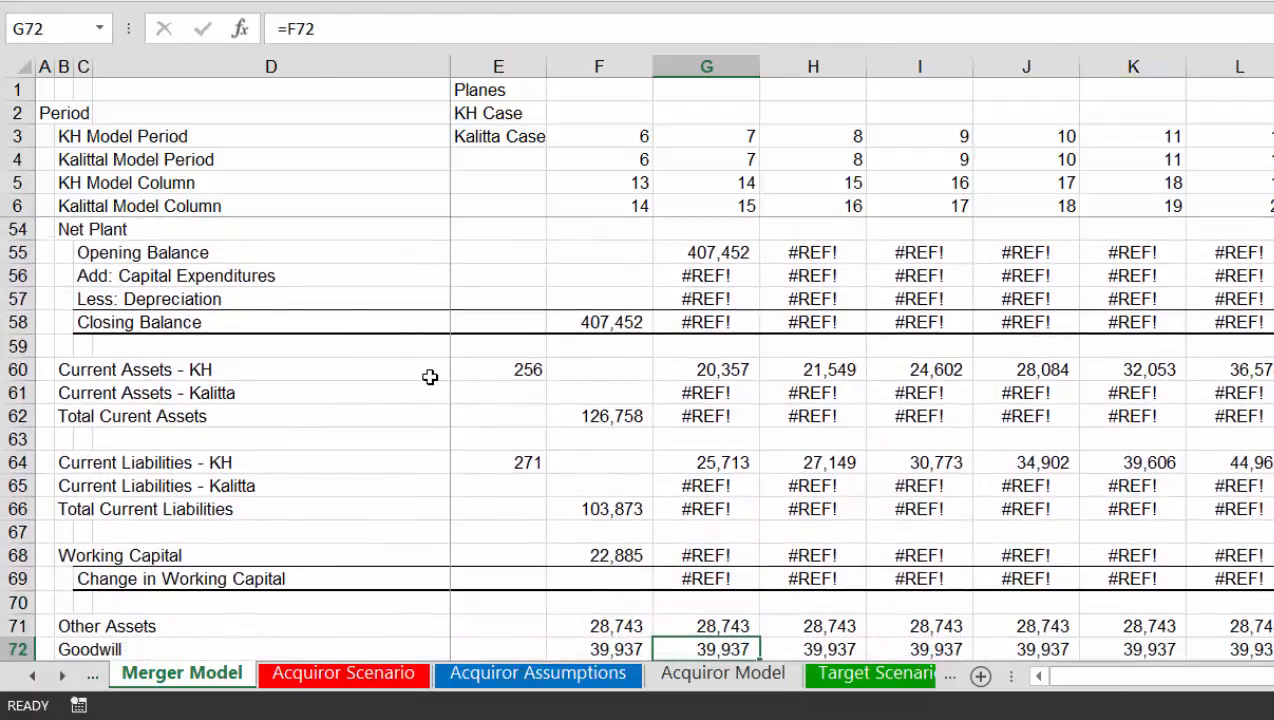
key("Down")
key("Down")
key("Up")
key("Up")
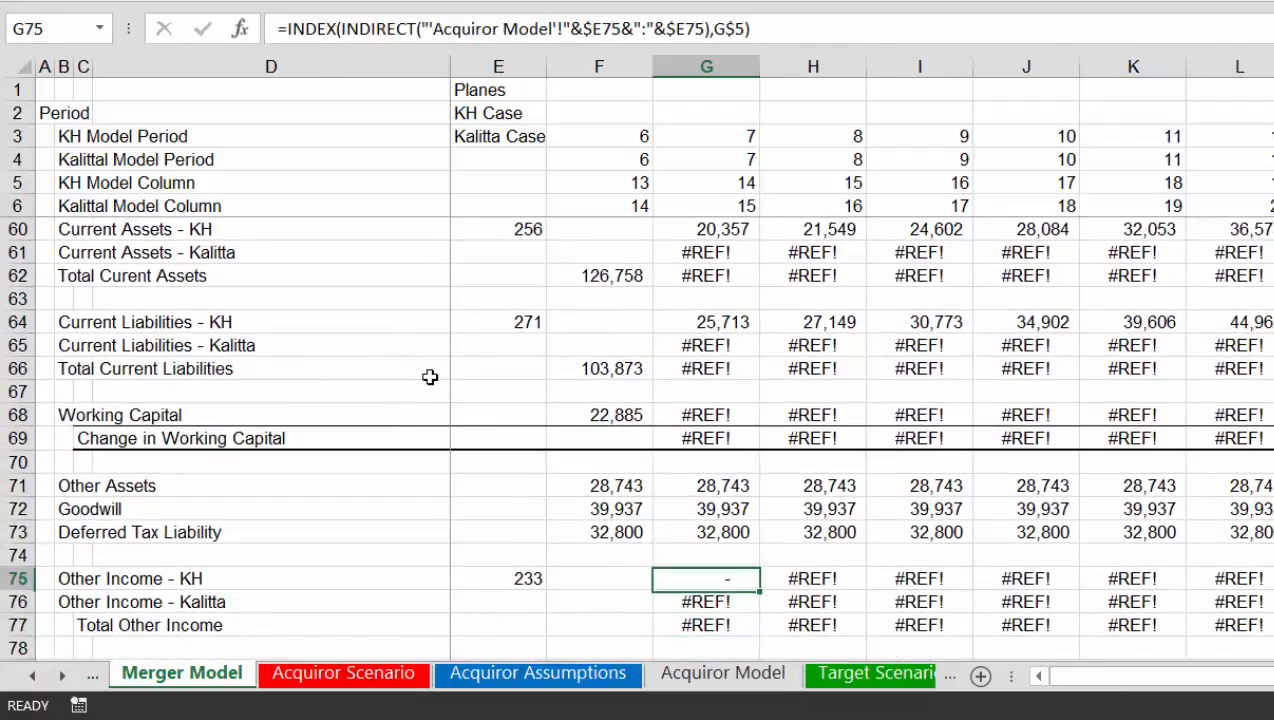
key("shift+ctrl+Right")
key("Return")
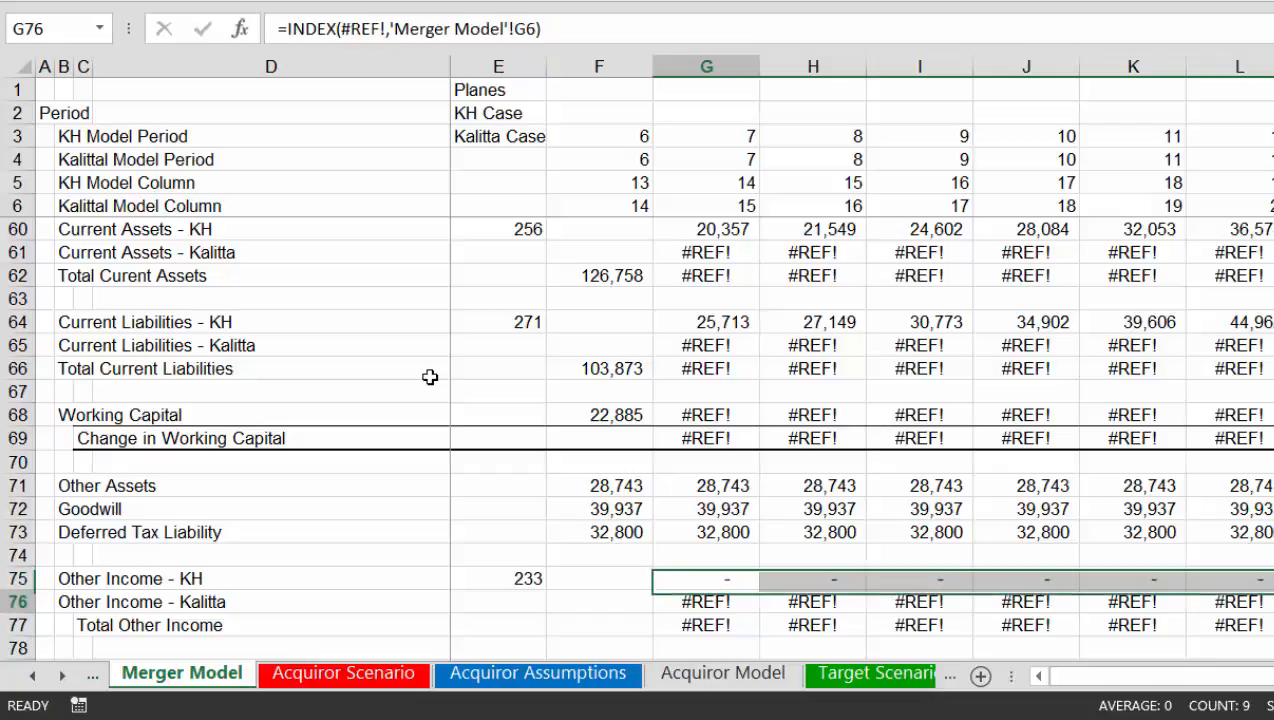
Review the Merger Model rows from Notes and Term Loan Repayment back up to Cash Operating Expense - KH for unfilled KH lines
key("Down")
key("Down")
key("Down")
key("Down")
key("Down")
key("Down")
key("Down")
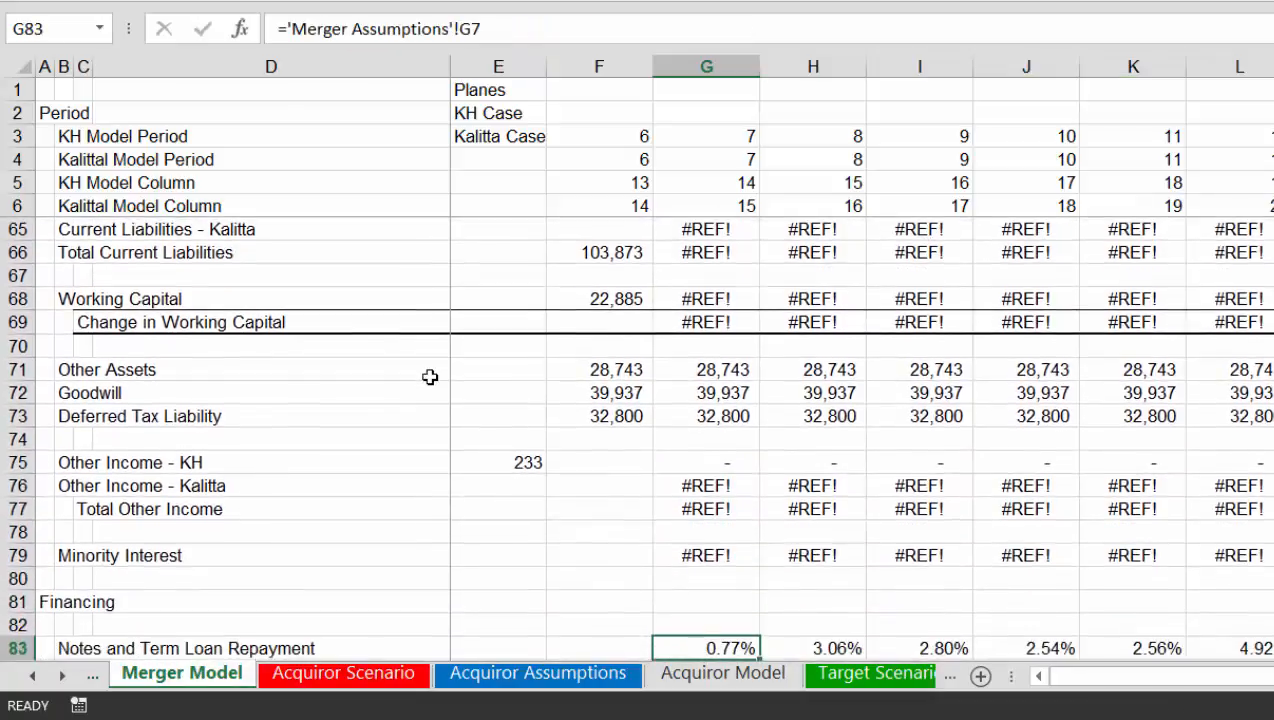
key("Up")
key("Up")
key("Up")
key("Up")
key("Up")
key("Up")
key("Up")
key("Up")
key("Up")
key("Up")
key("Up")
key("Up")
key("Up")
key("Up")
key("Up")
key("Up")
key("Up")
key("Up")
key("Up")
key("Up")
key("Up")
key("Up")
key("Up")
key("Up")
key("Up")
key("Up")
key("Up")
key("Up")
key("Up")
key("Up")
key("Up")
key("Up")
key("Up")
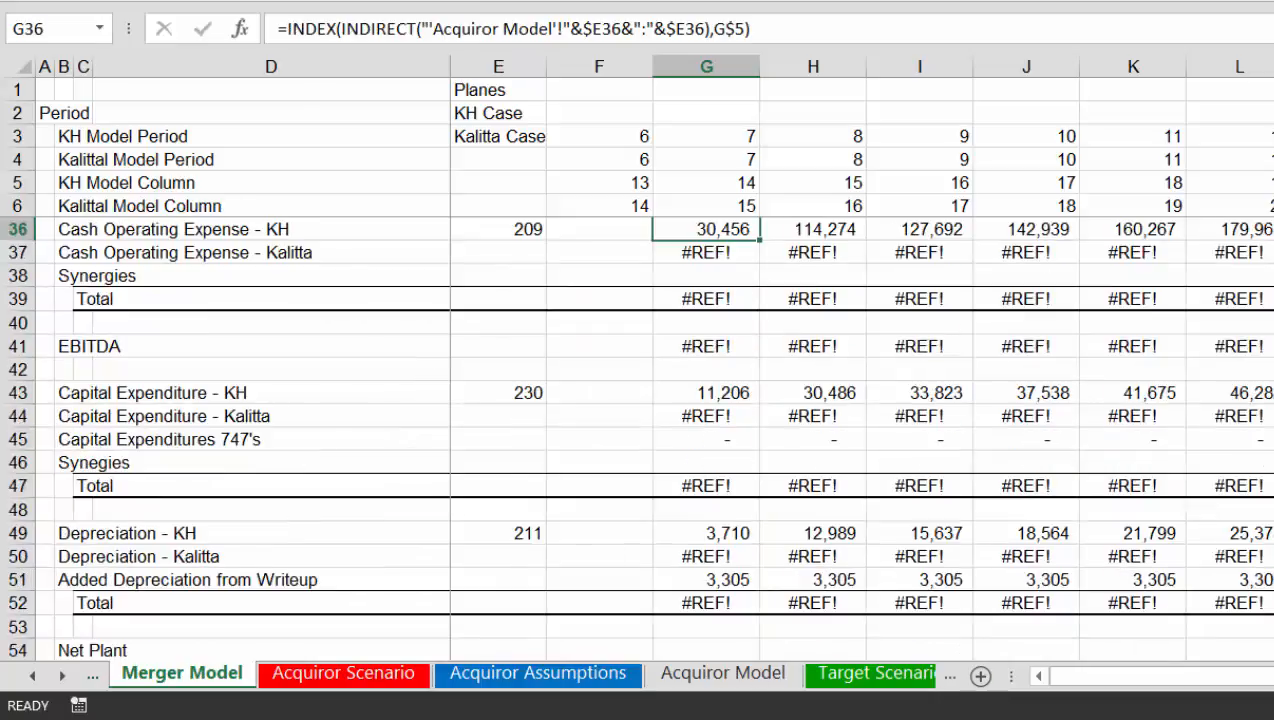
Switch to the Kitty Hawk and Kalitta Merger Model 1 workbook and set the Kalitta Scenario to Base Case on Transaction Assumptions
key("alt+Tab")
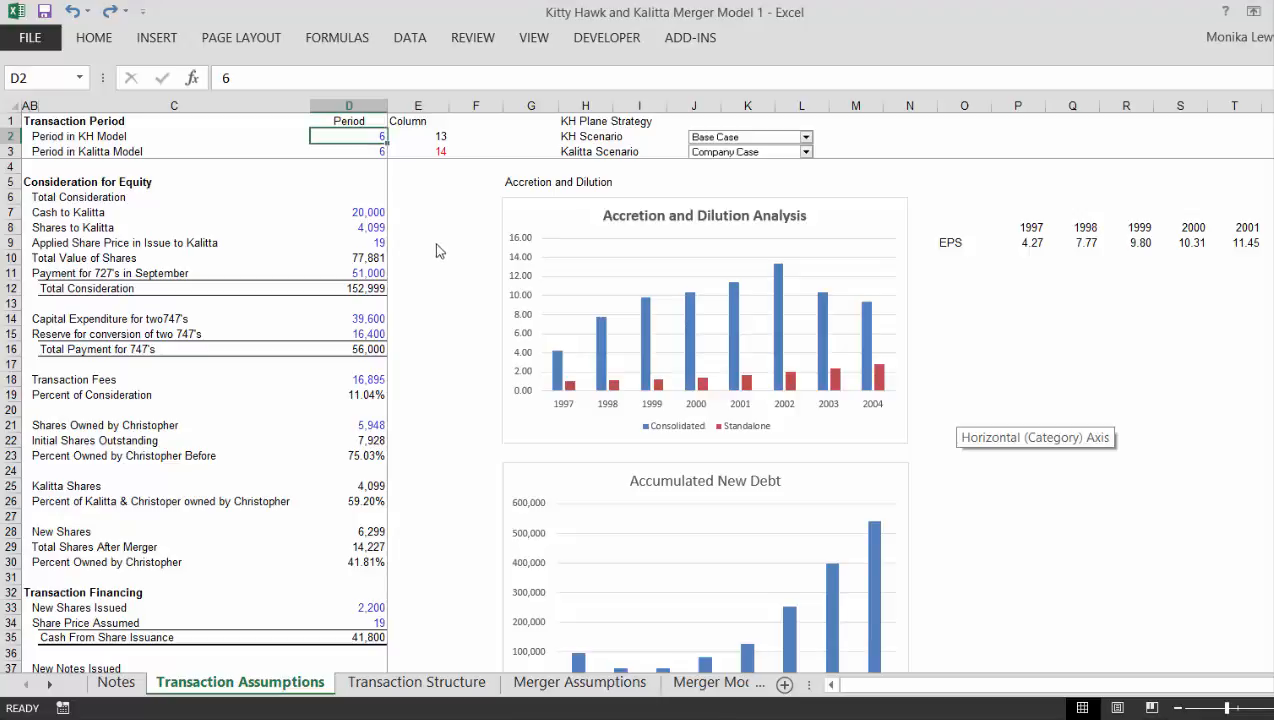
key("Right")
key("Right")
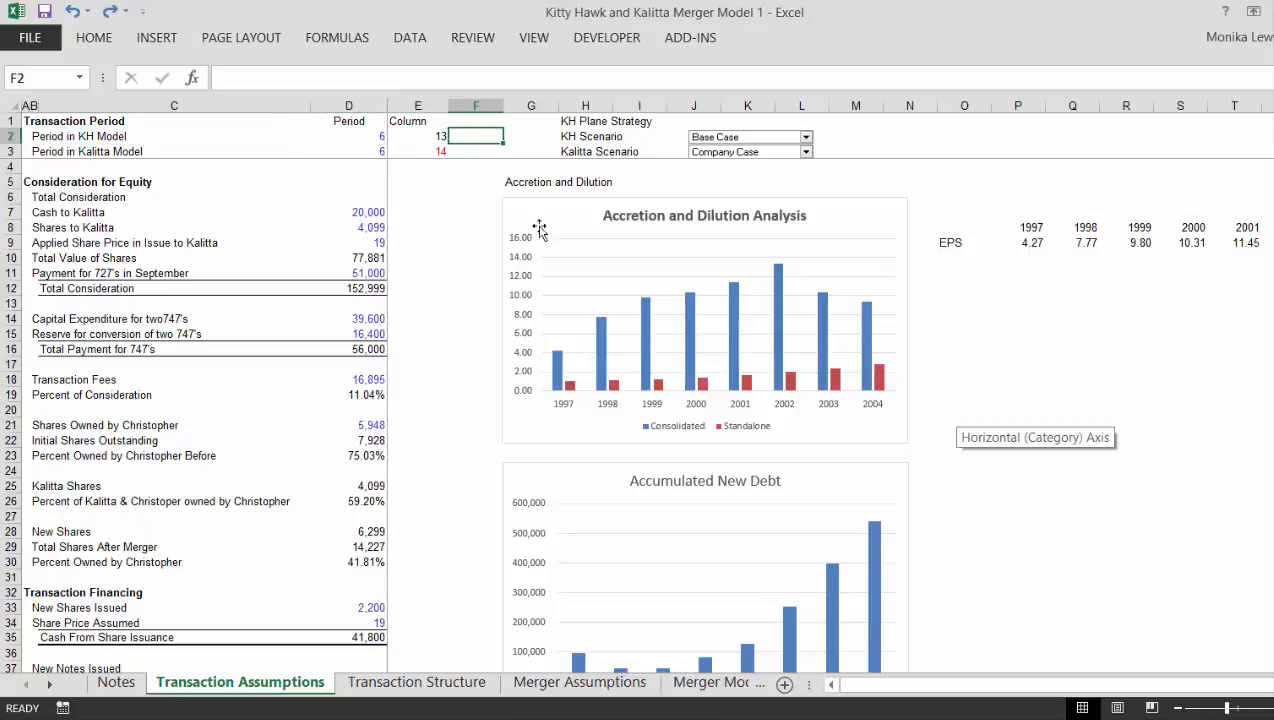
left_click(806, 153)
key("Down")
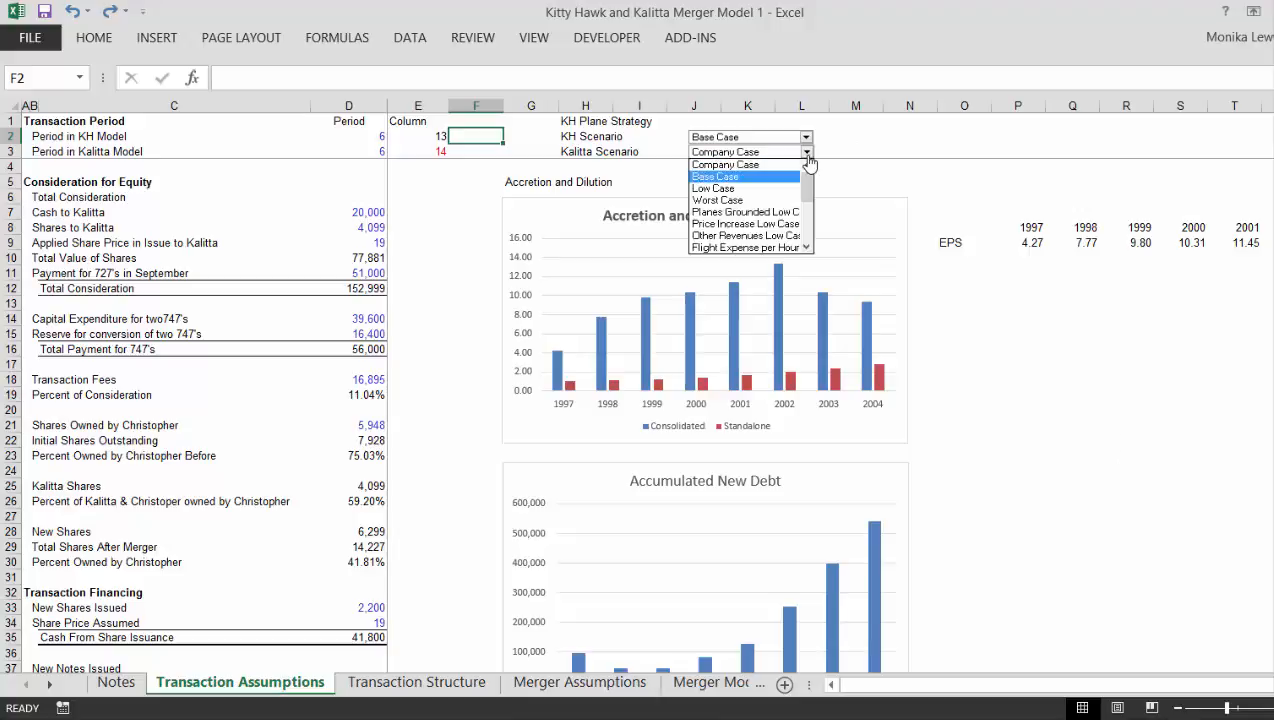
key("Return")
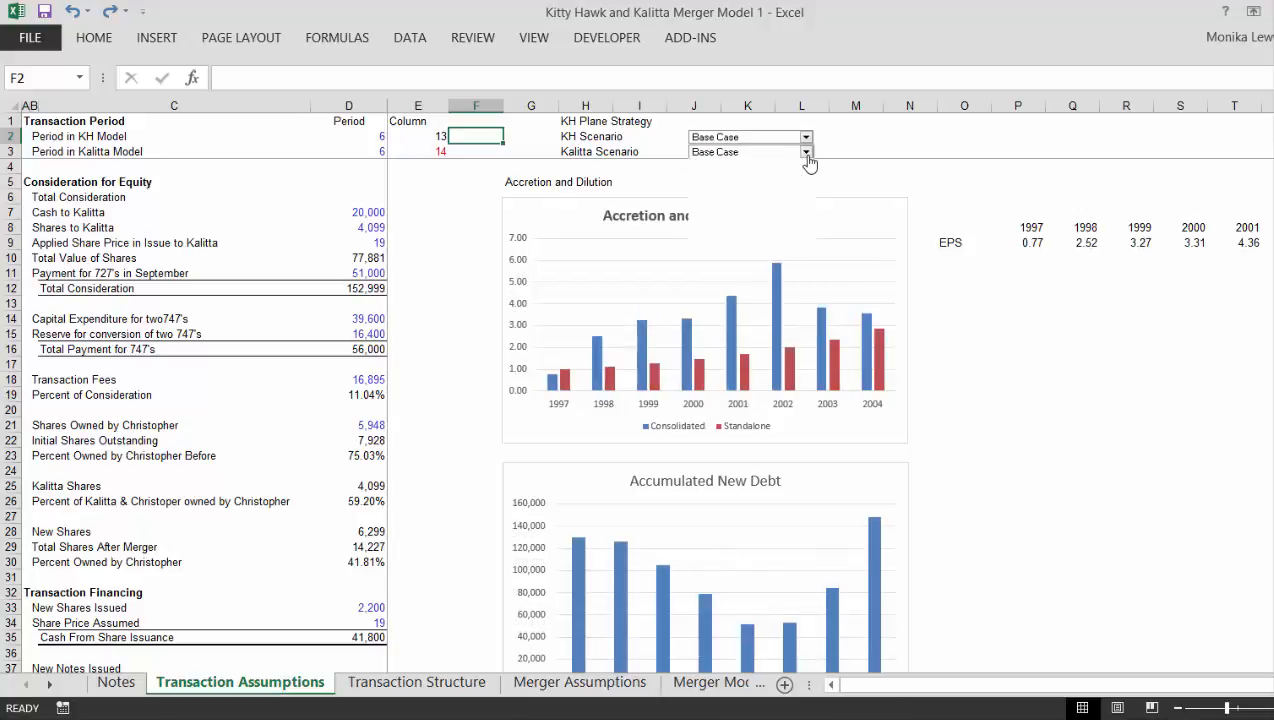
Run the Kalitta Scenario under Company Case and under Low Case to compare the accretion and debt charts
left_click(806, 153)
key("Return")
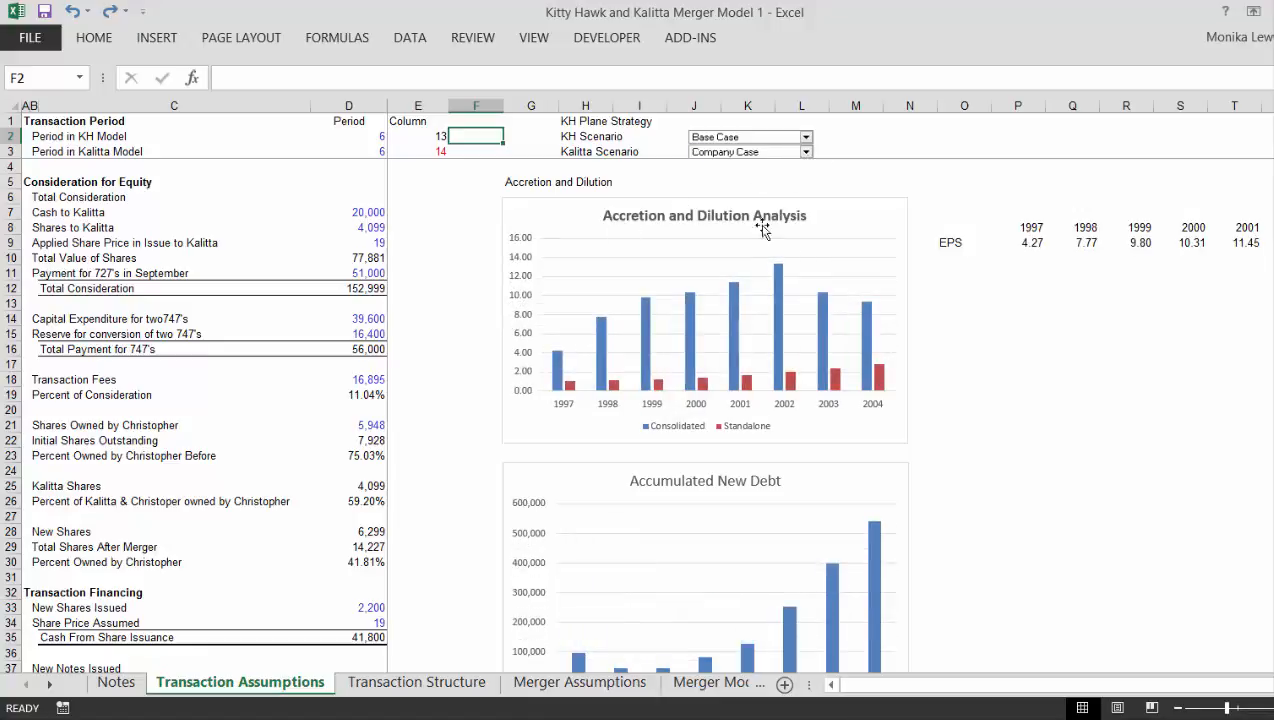
left_click(806, 153)
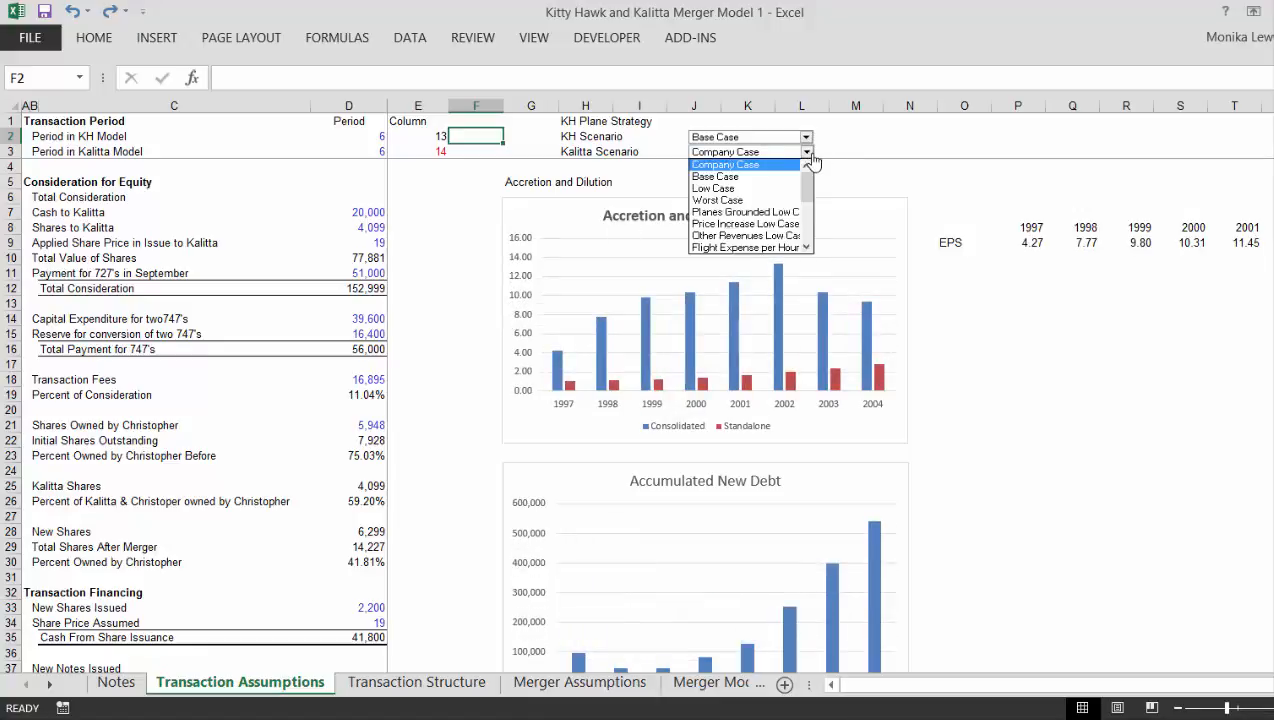
key("Down")
key("Down")
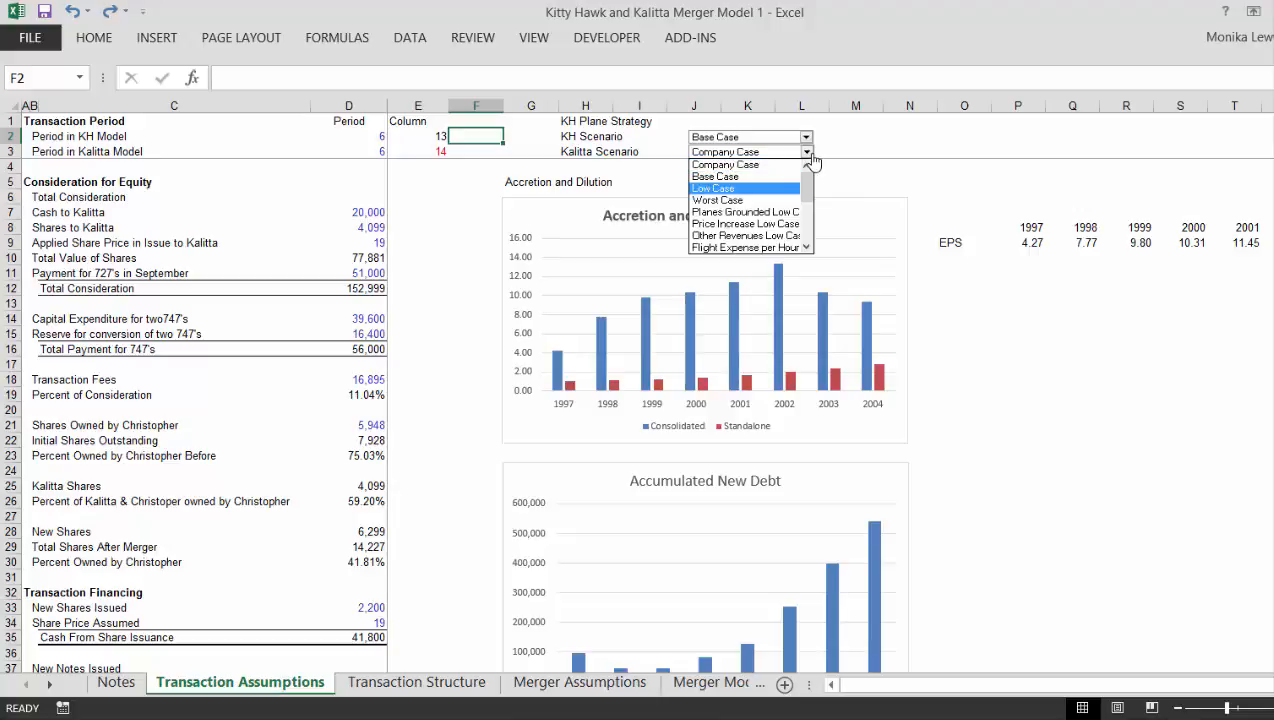
key("Return")
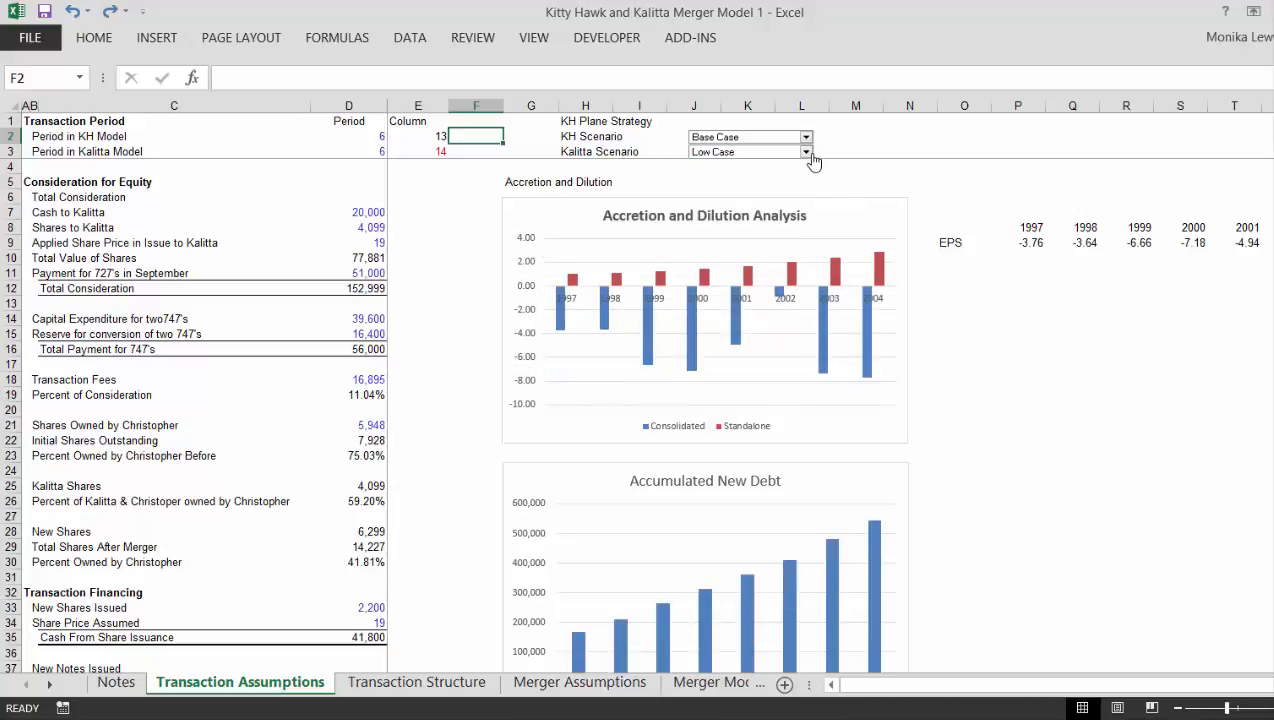
Run the Kalitta Scenario under Base Case and again under Company Case to compare the charts
left_click(810, 156)
key("Up")
key("Return")
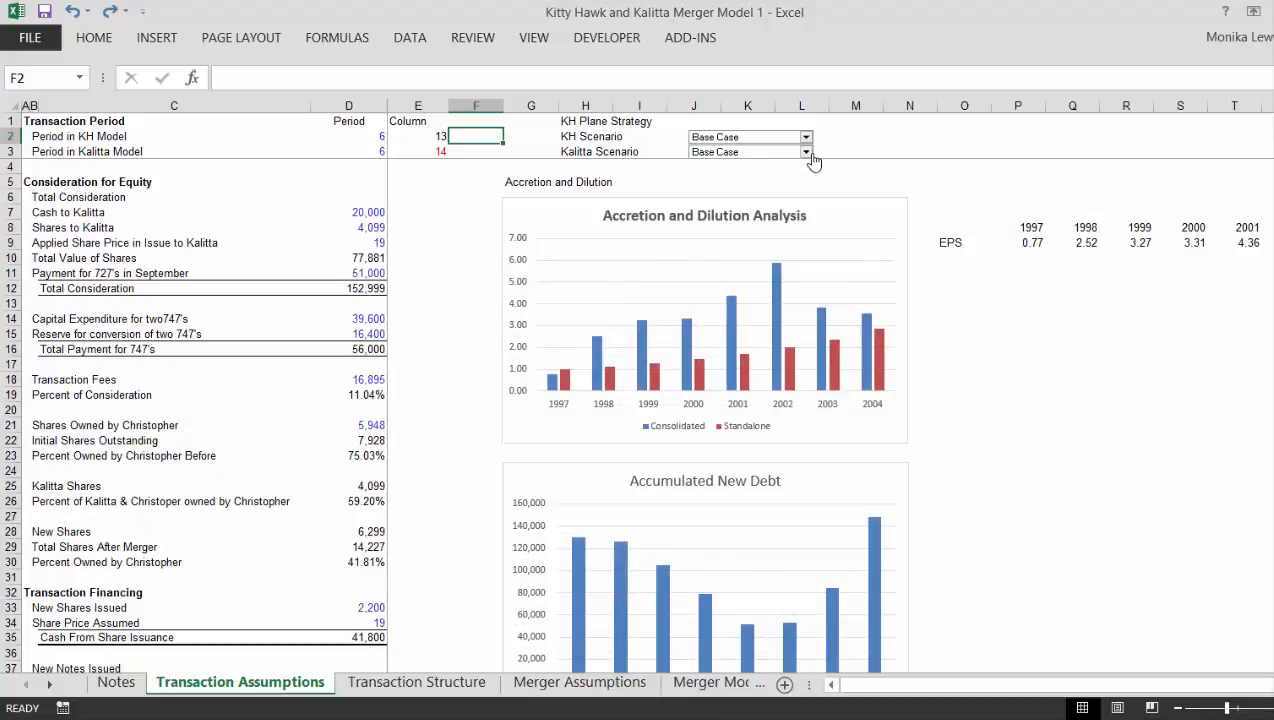
left_click(806, 153)
key("Up")
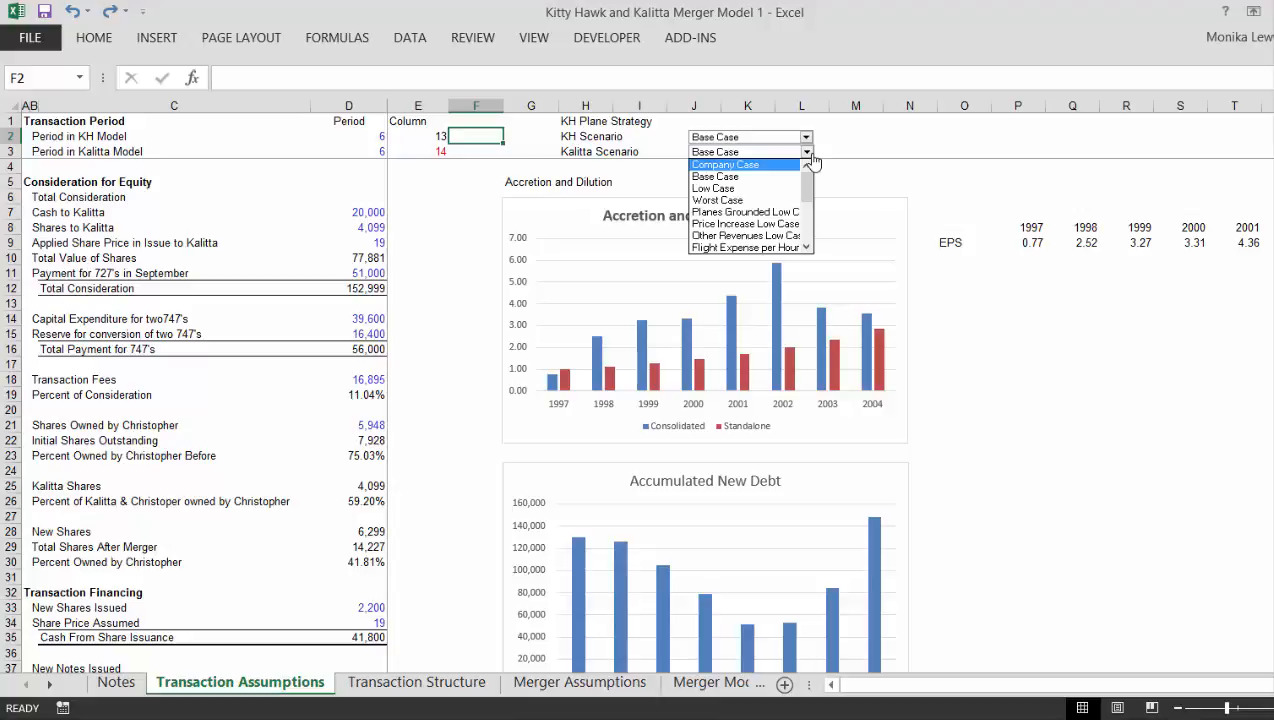
key("Return")
Set the Kalitta Scenario to Low Case to view its effect on EPS and accumulated new debt
left_click(806, 153)
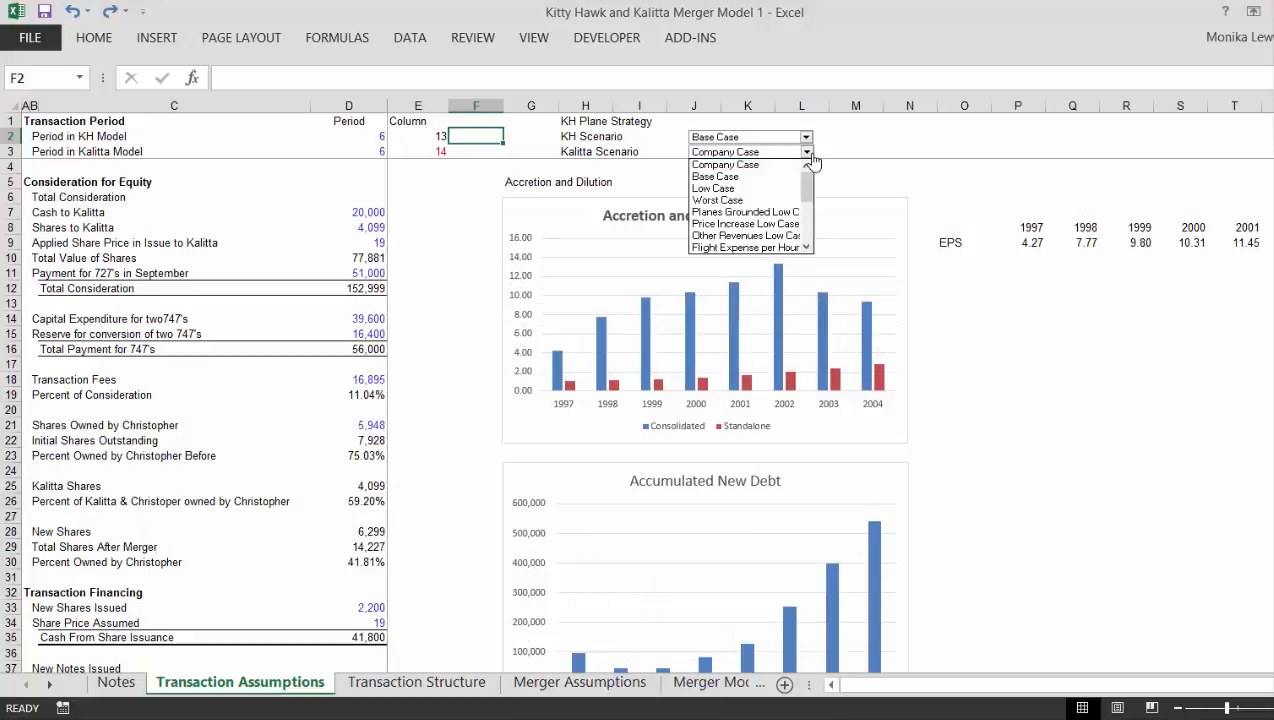
key("Down")
key("Down")
key("Return")
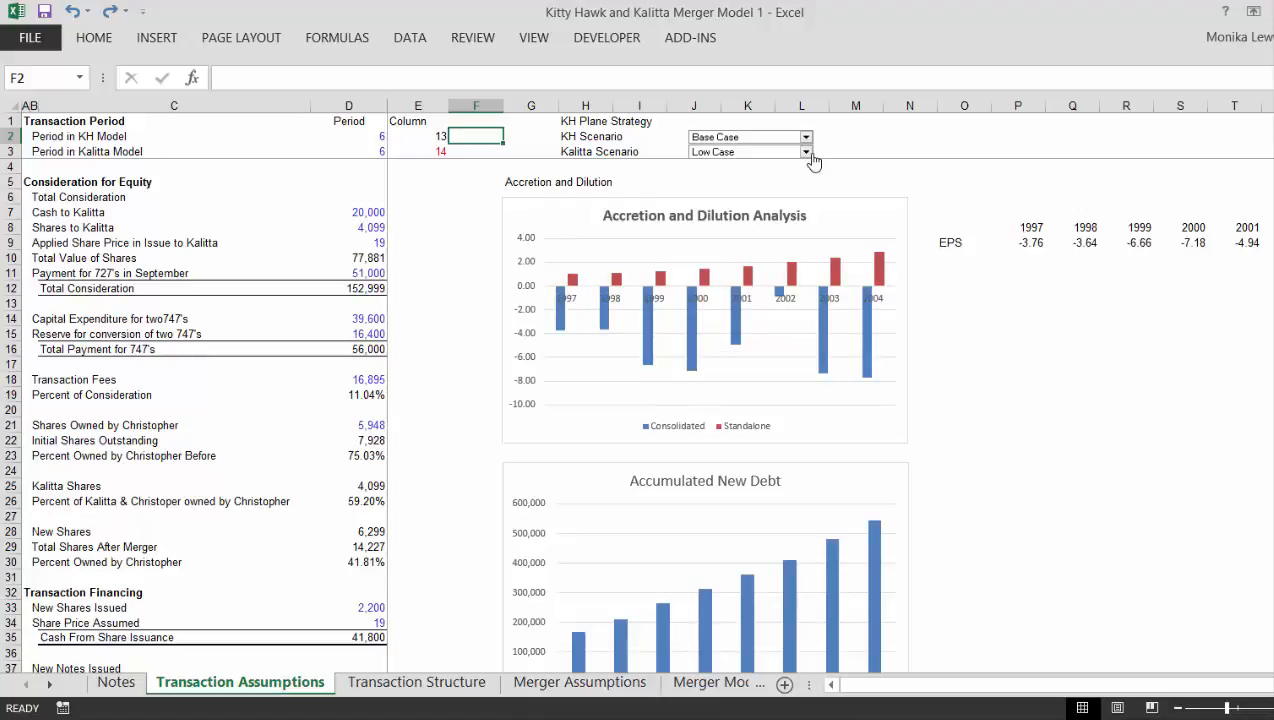
Return the Kalitta Scenario to Base Case
left_click(806, 153)
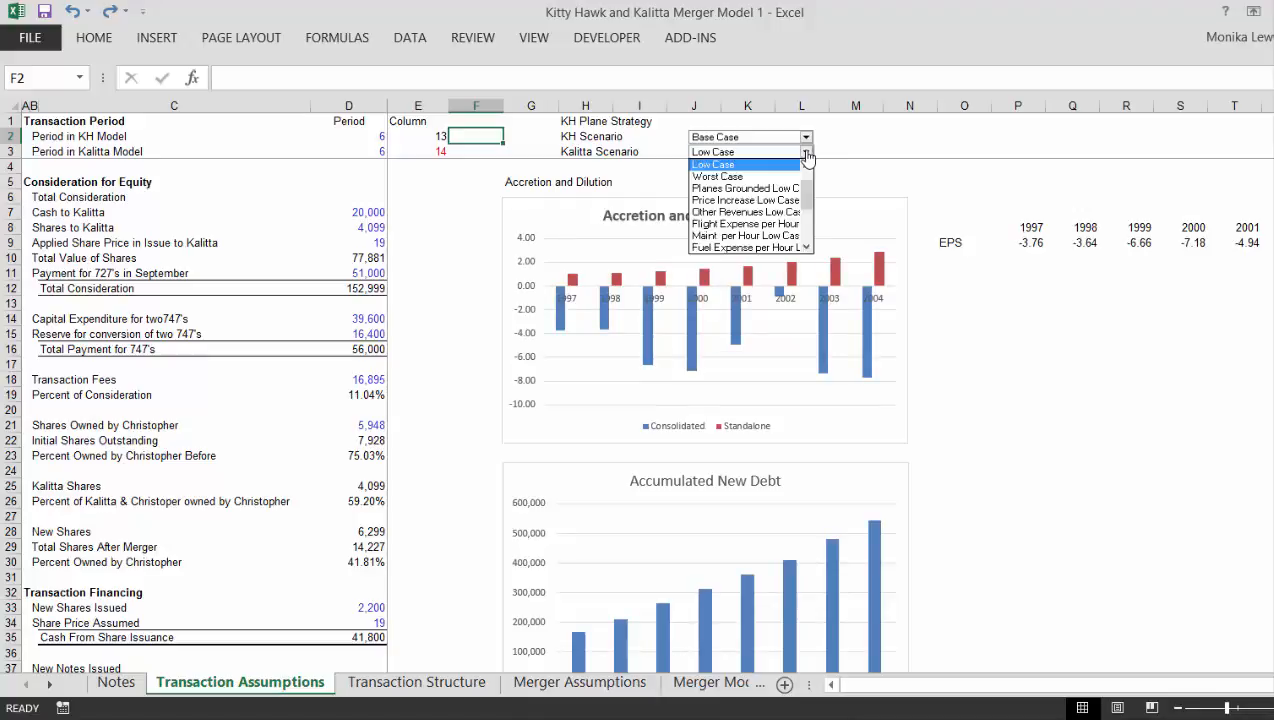
key("Up")
key("Return")
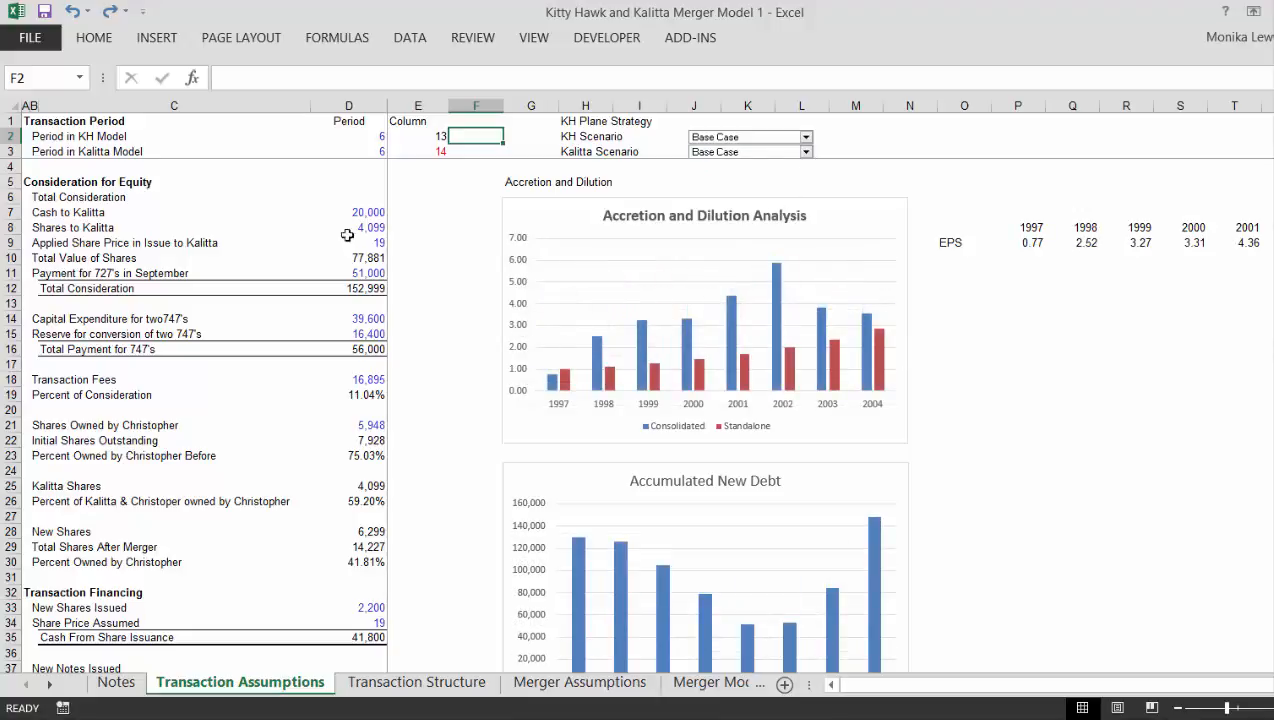
Select the Cash to Kalitta amount in D7 and examine the Sources of Funds and New Notes Issued formula on the Transaction Structure sheet
left_click(438, 232)
key("Left")
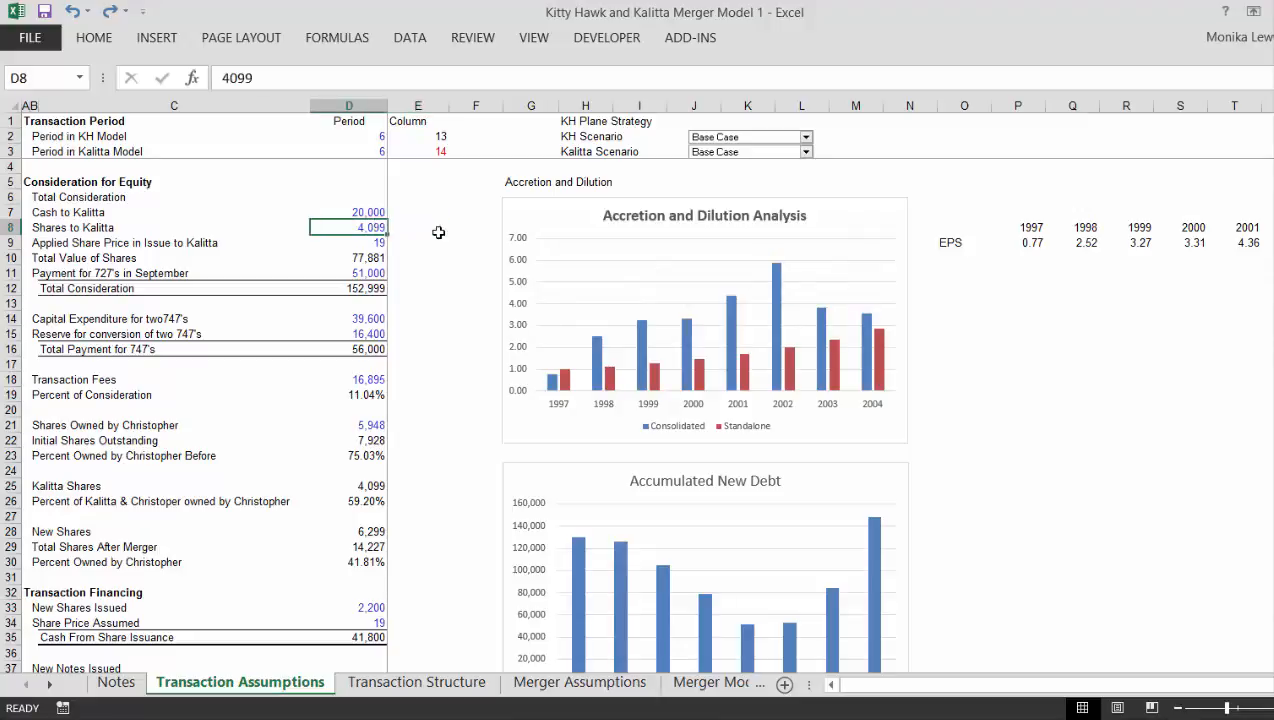
key("Up")
key("Left")
key("Right")
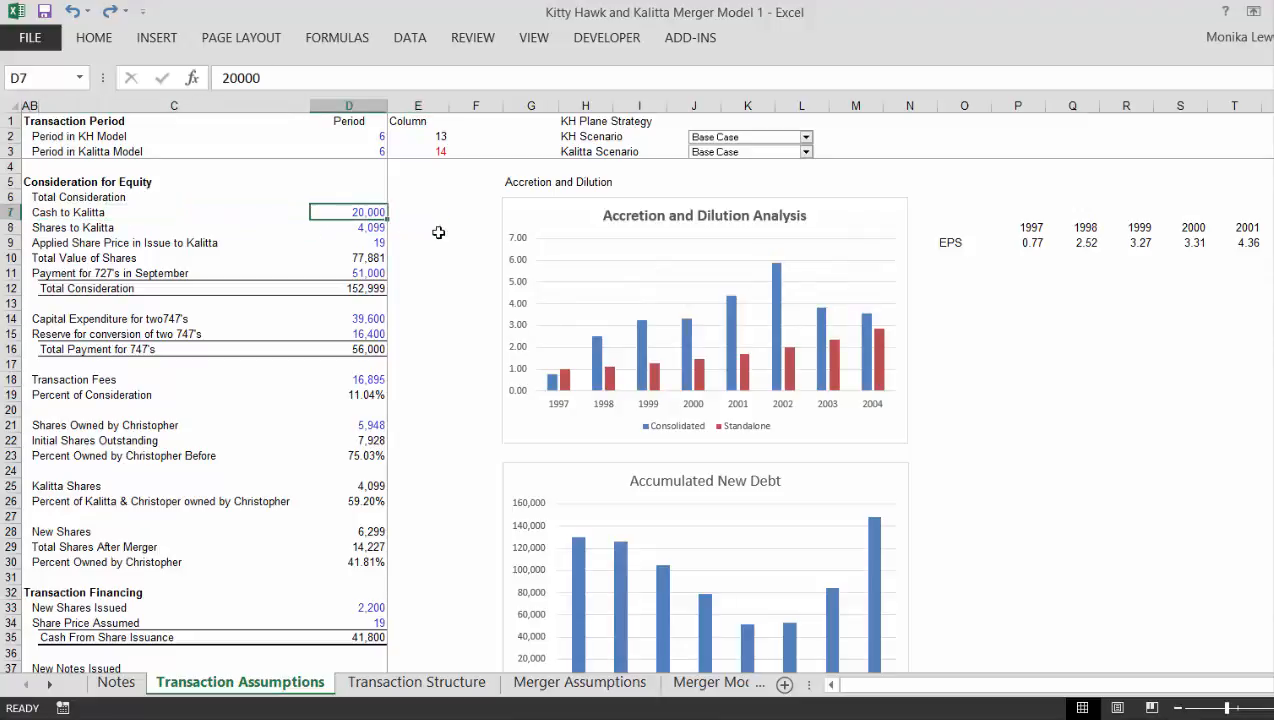
key("ctrl+Page_Down")
key("Down")
key("Up")
key("Up")
key("Up")
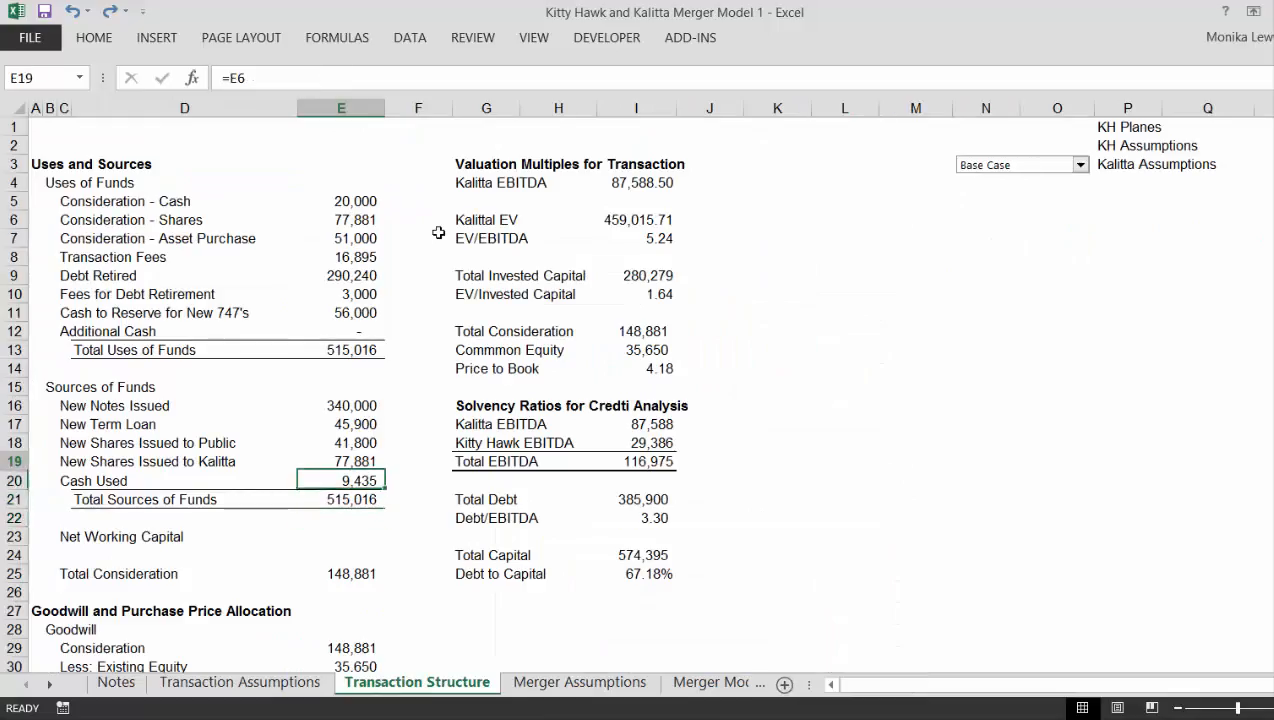
key("Down")
key("Down")
key("Up")
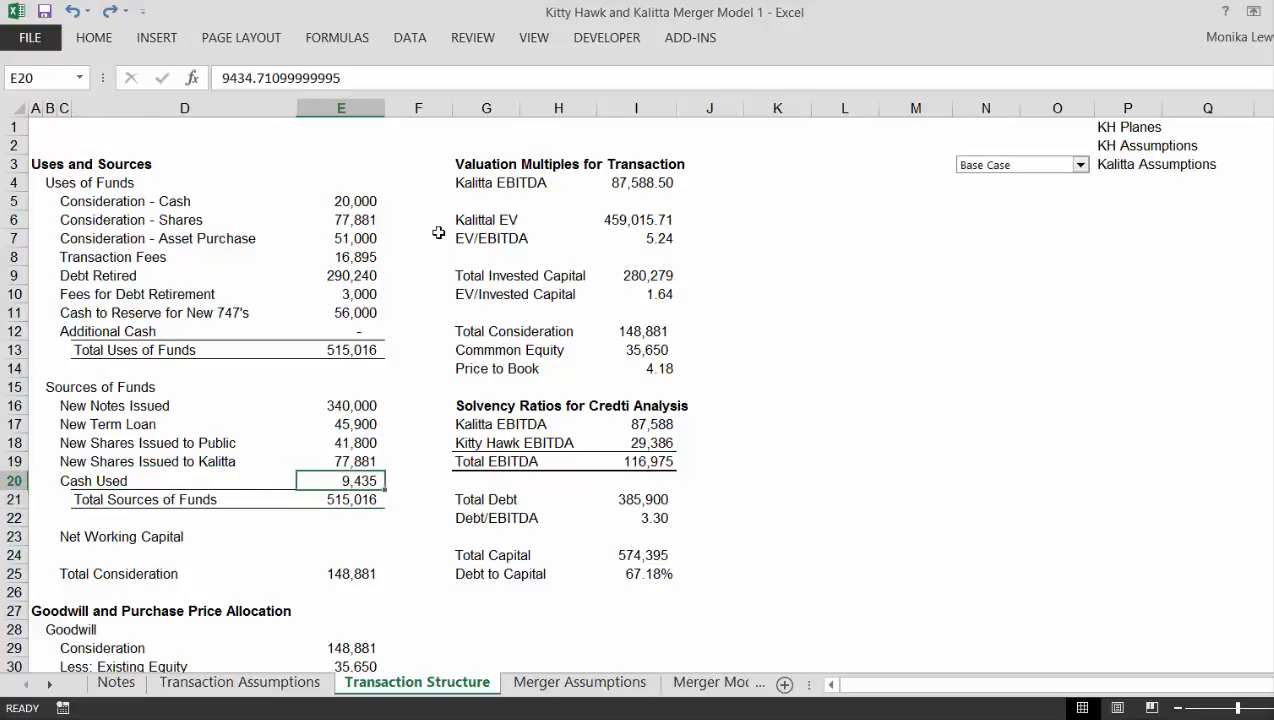
key("Up")
key("Up")
key("Up")
key("Up")
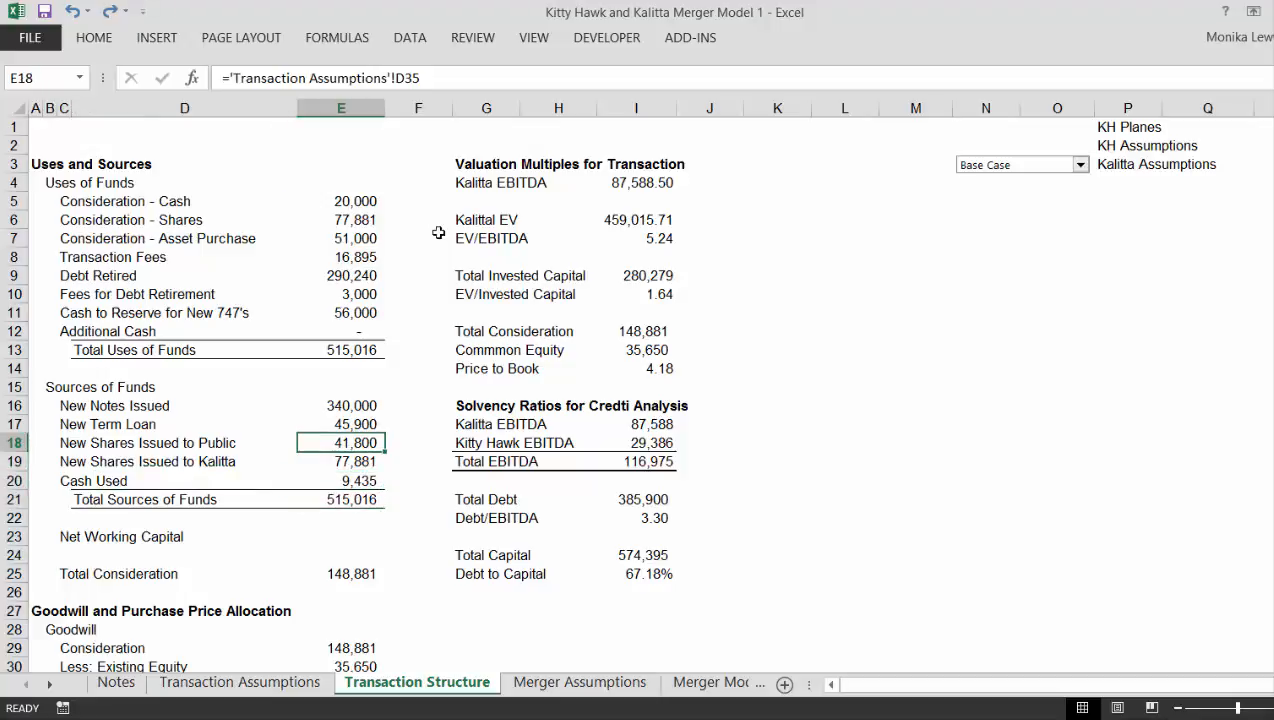
key("F2")
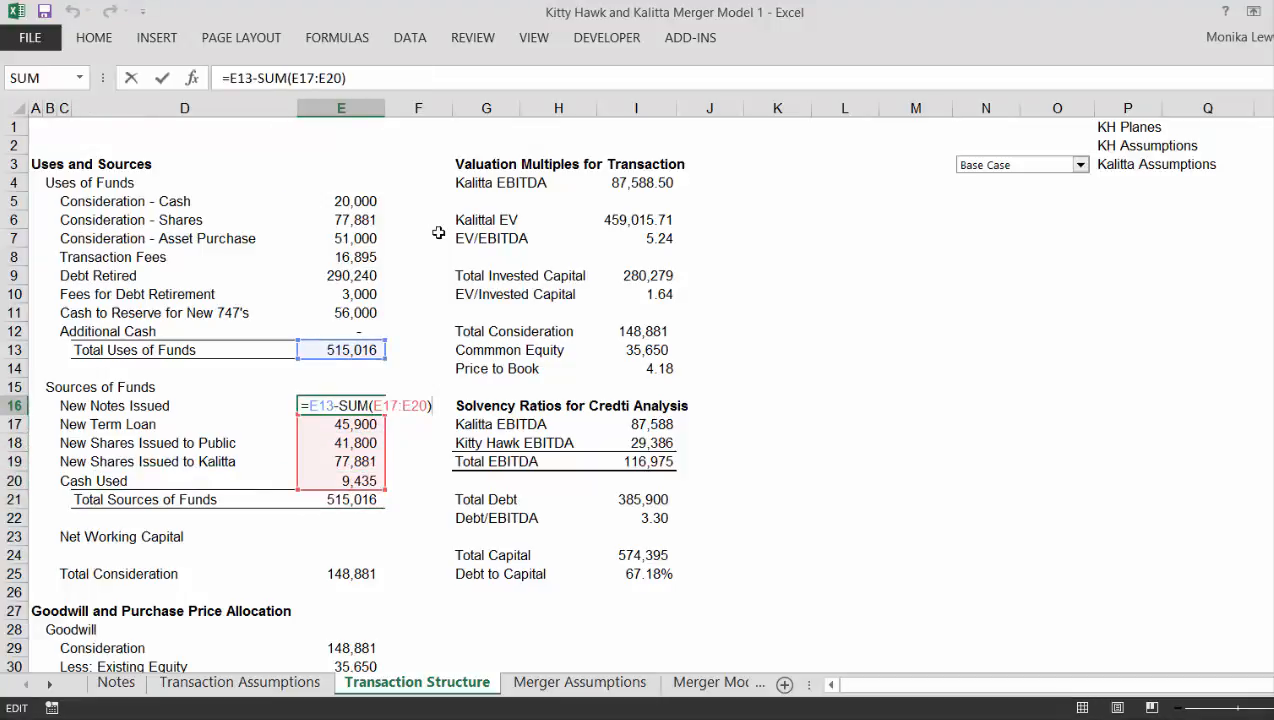
key("Escape")
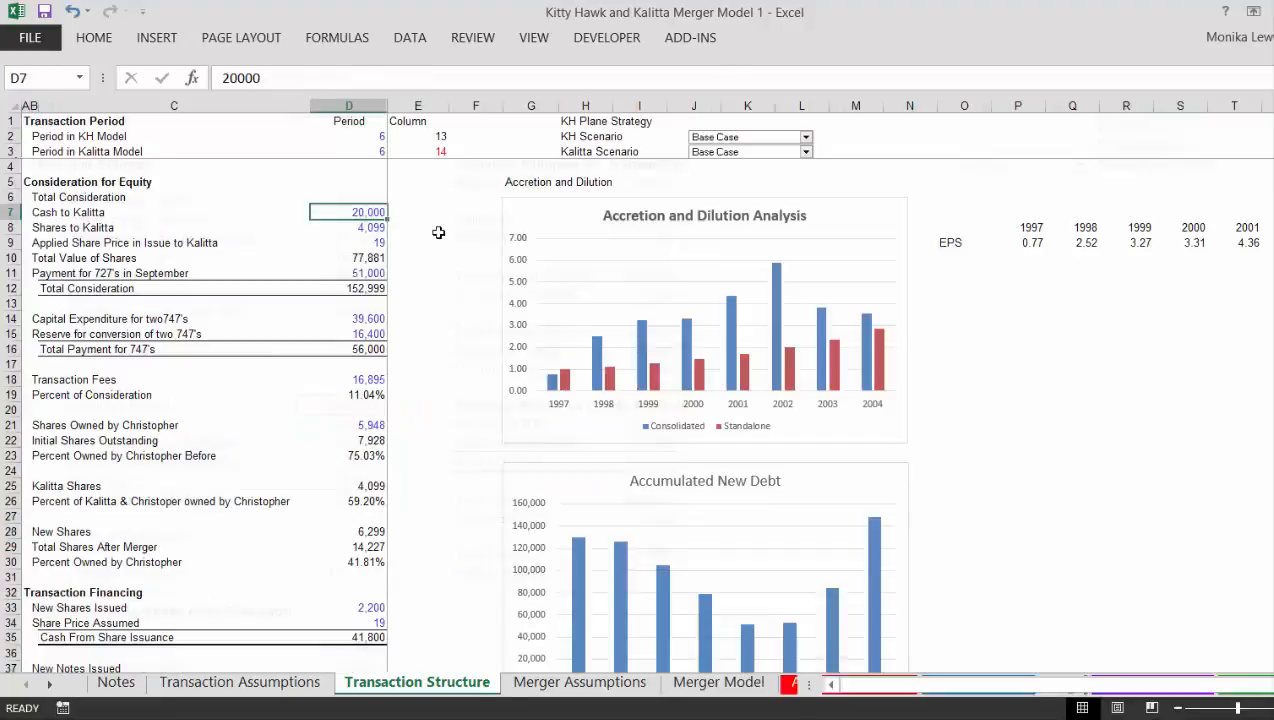
Set Cash to Kalitta in D7 of Transaction Assumptions to 10,000
key("ctrl+Page_Up")
type("1")
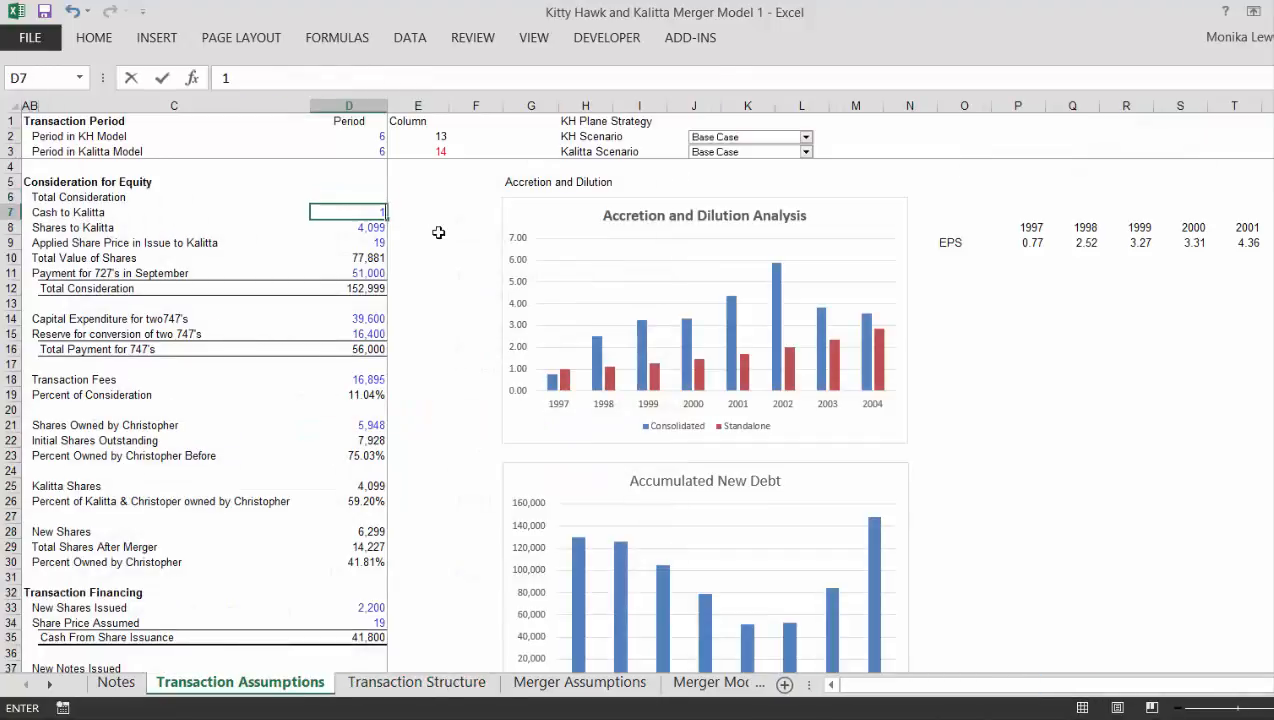
type("0,000")
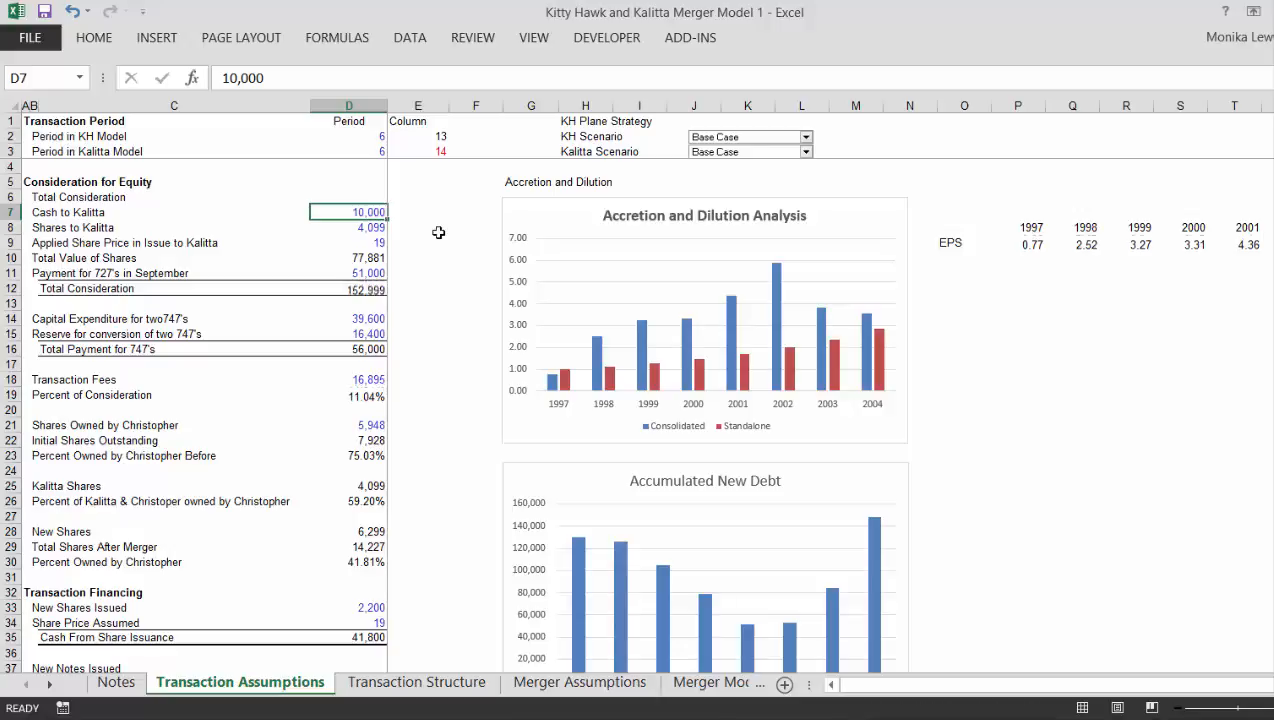
key("Return")
key("Up")
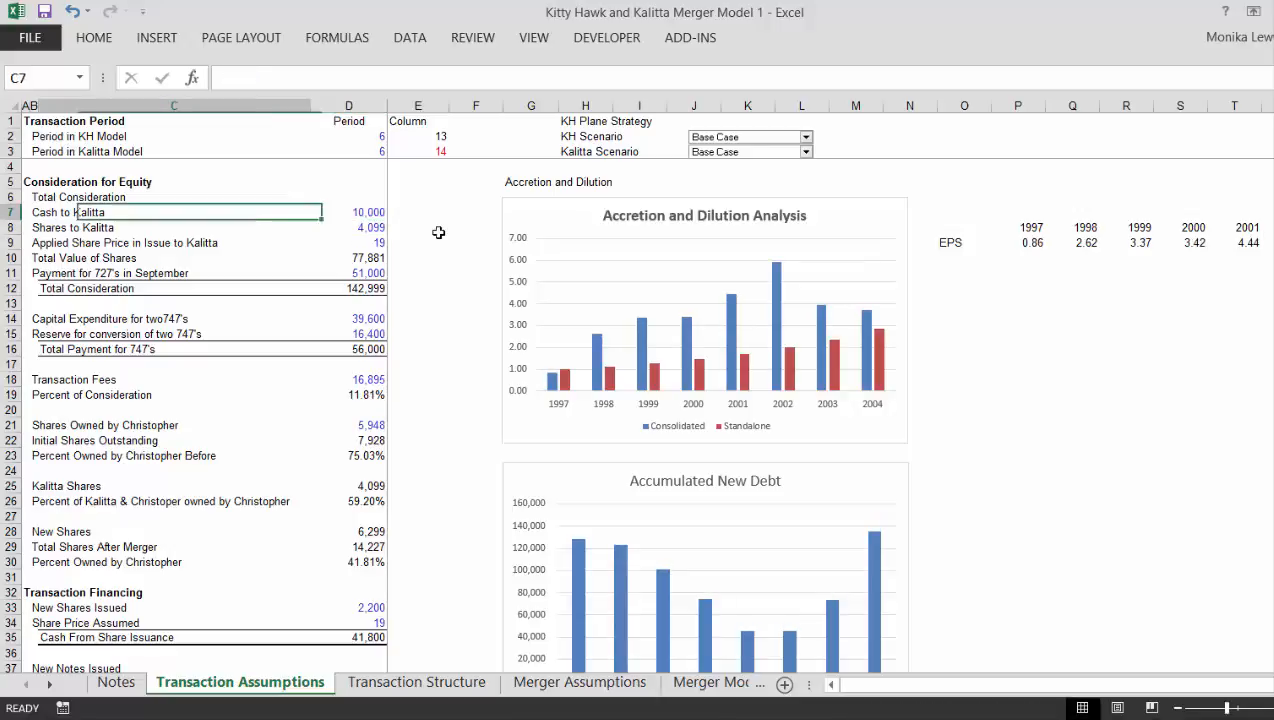
Set Cash to Kalitta in D7 to 20,000 and check the effect on EPS and accumulated new debt
type("20")
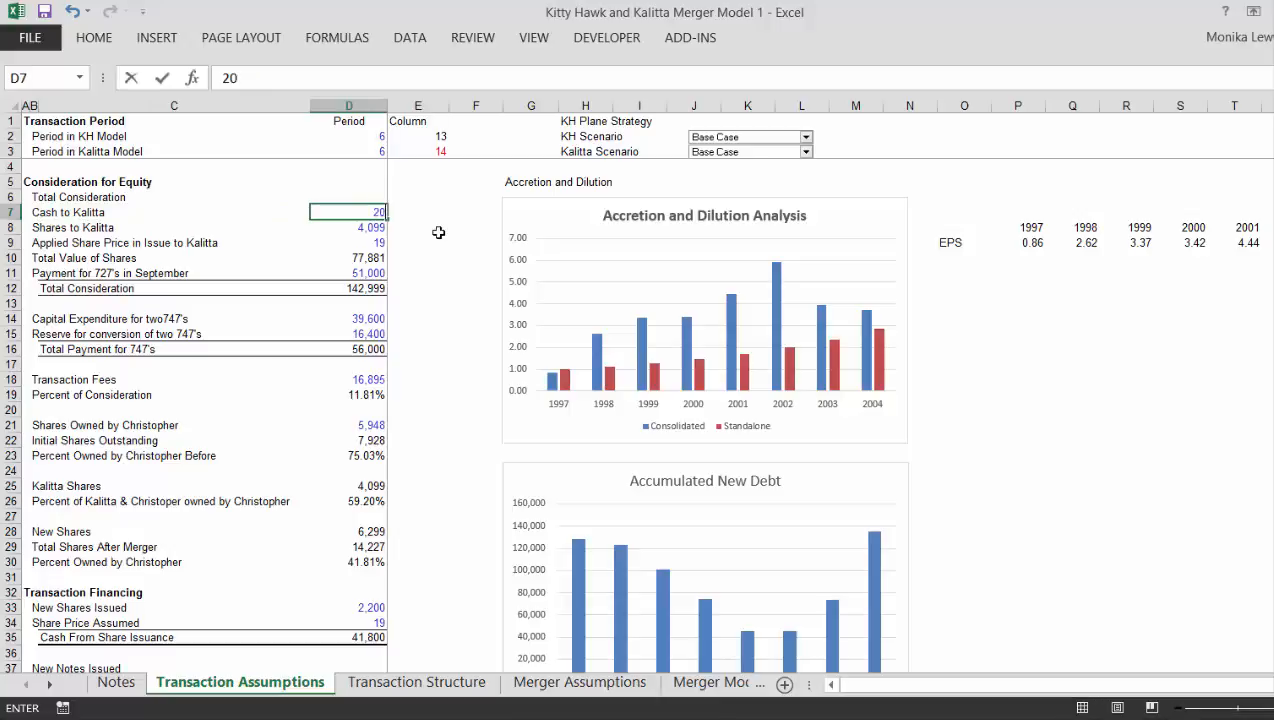
type(",000")
key("Return")
key("Up")
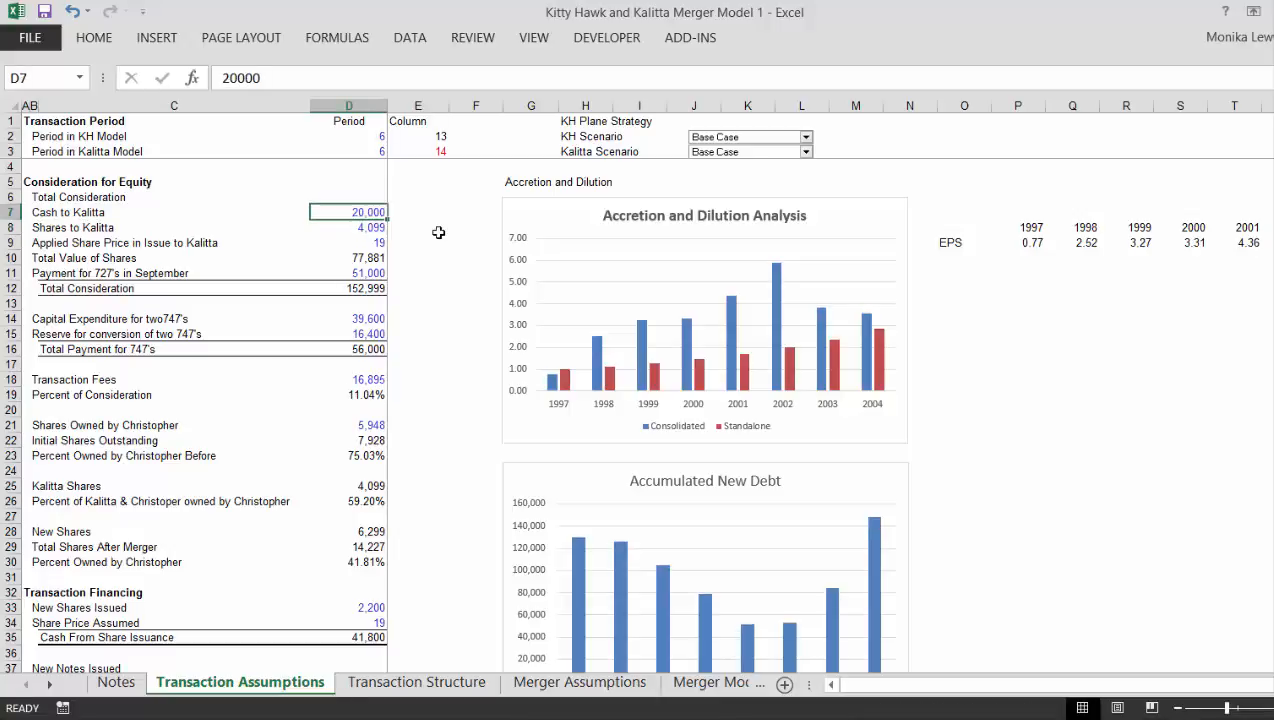
key("Left")
key("Right")
key("Left")
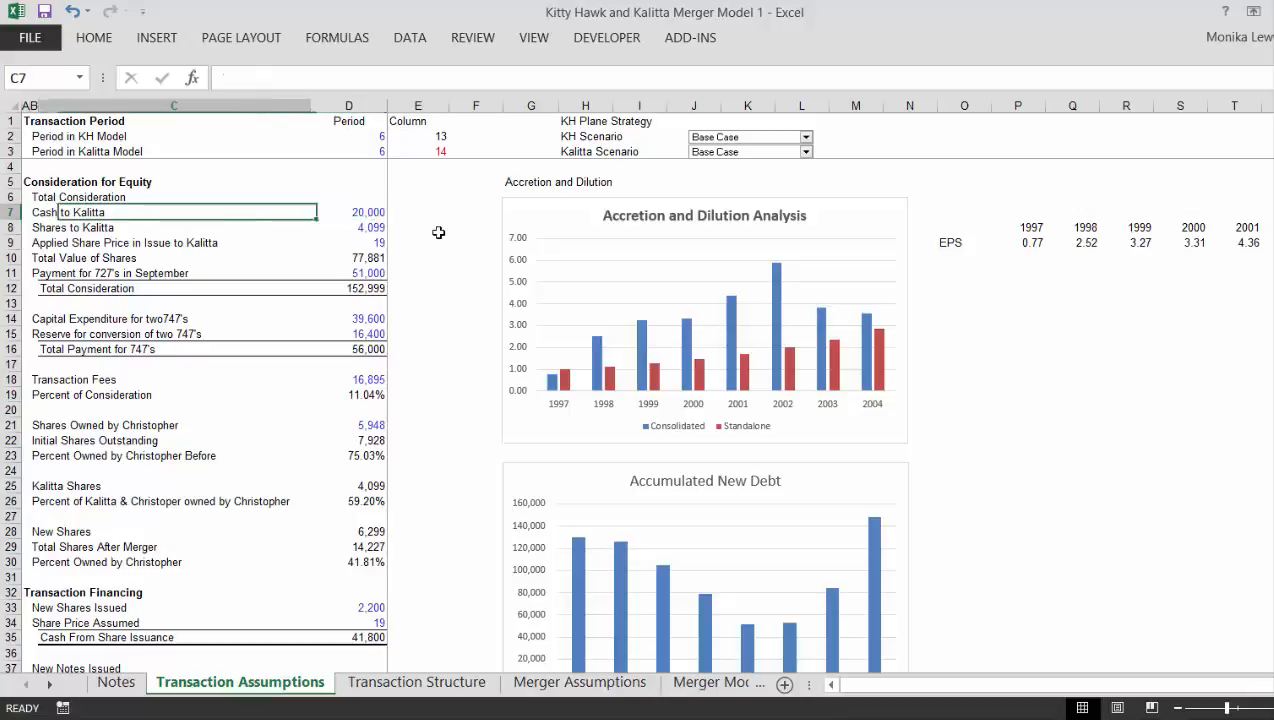
key("Right")
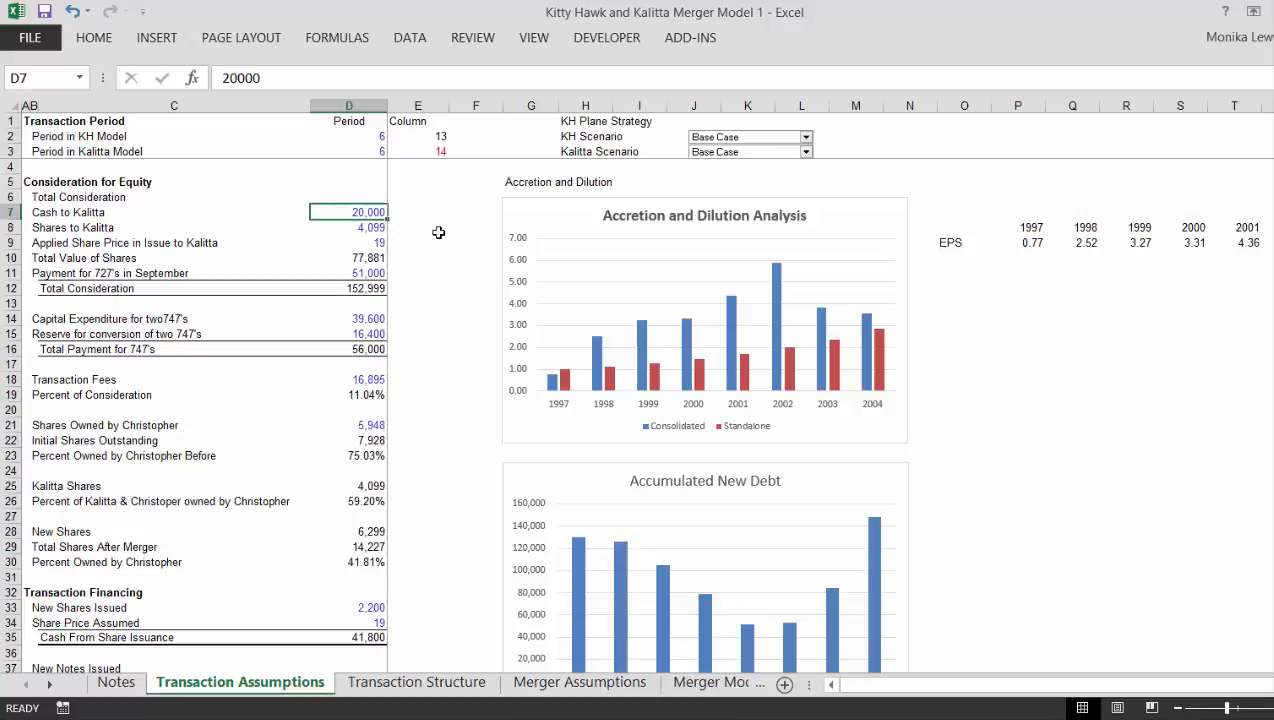
Try 1,000 for Shares to Kalitta in D8 to test the EPS effect, and undo the change
key("Down")
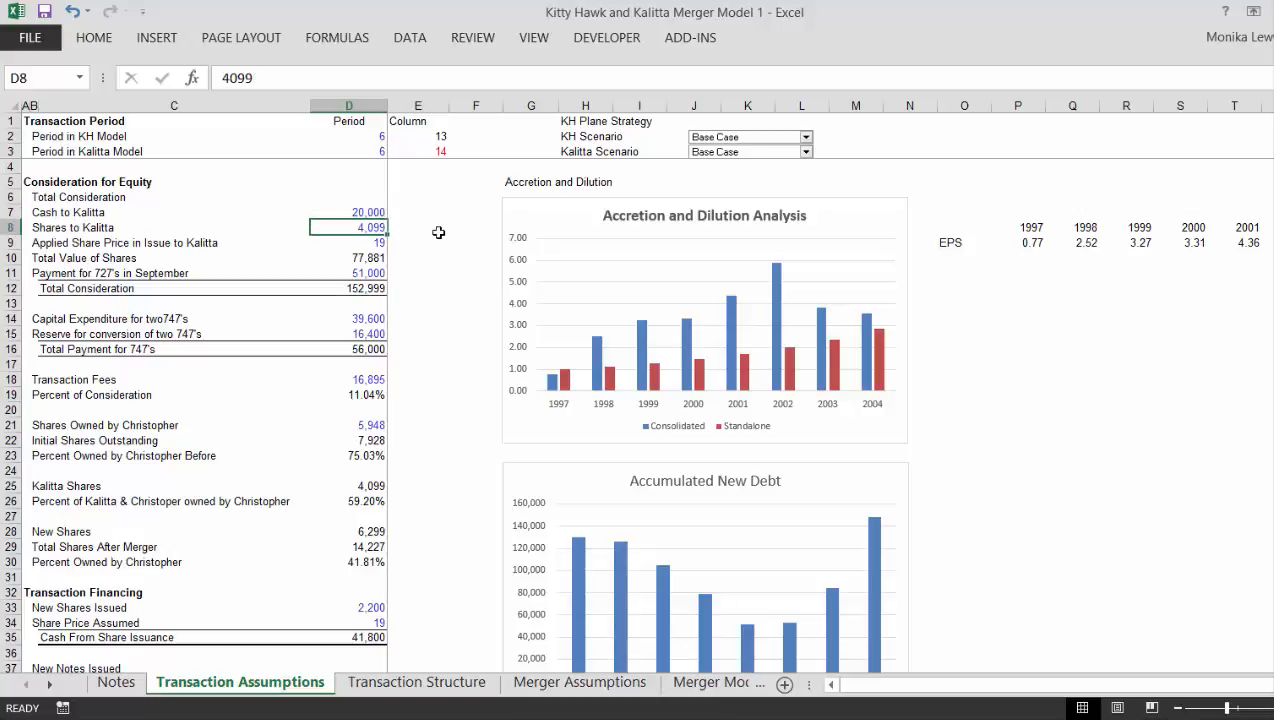
type("1,00")
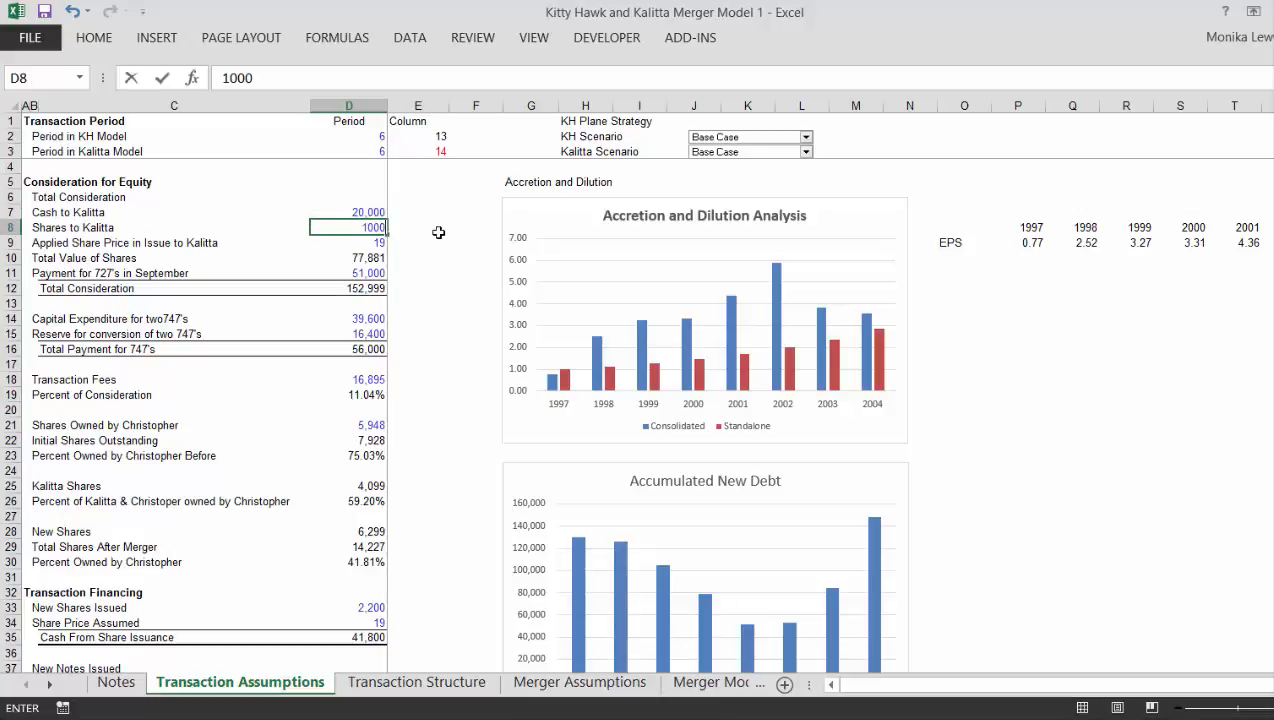
type("0")
key("Return")
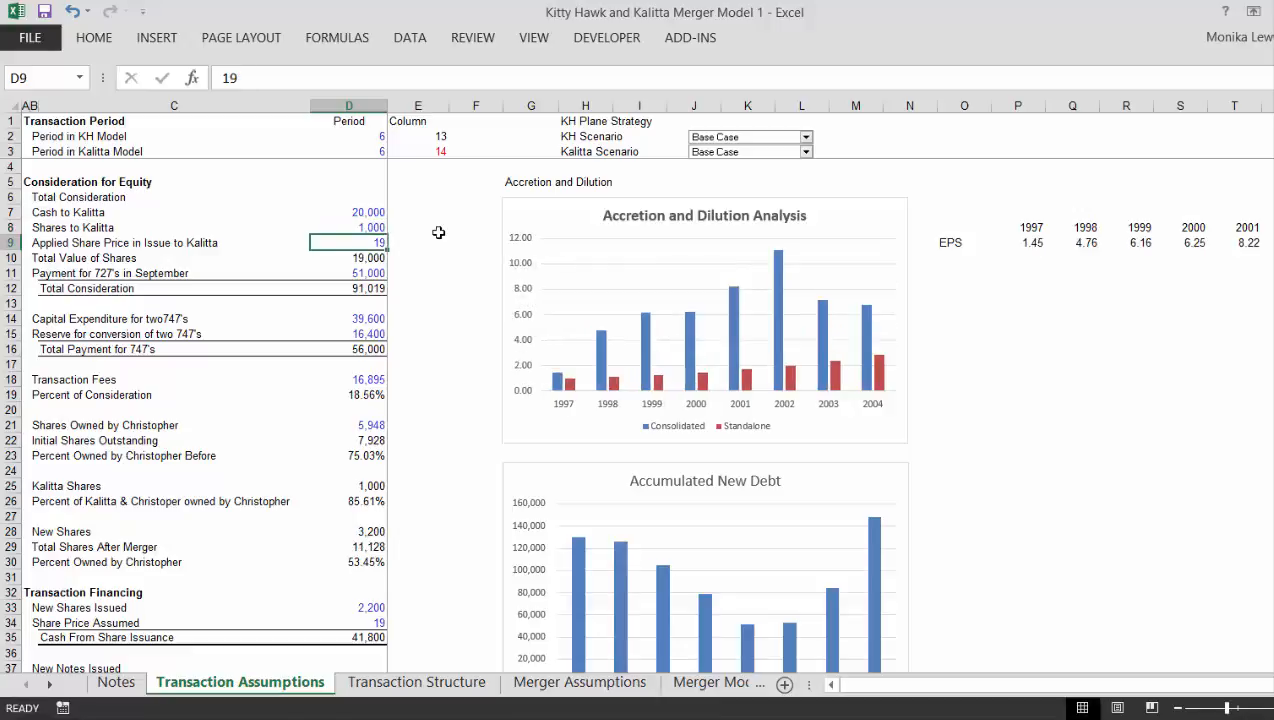
key("Up")
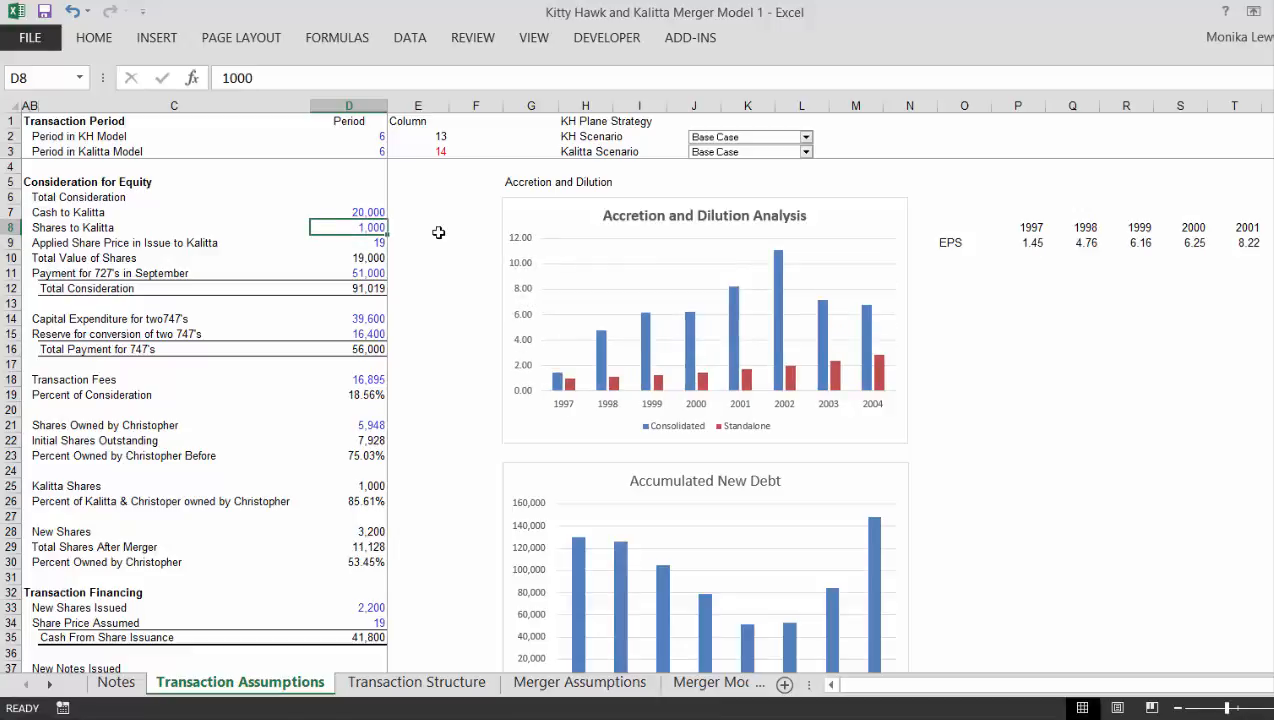
key("ctrl+z")
Try an Applied Share Price in Issue to Kalitta of 15 in D9, and return it to 19
key("Down")
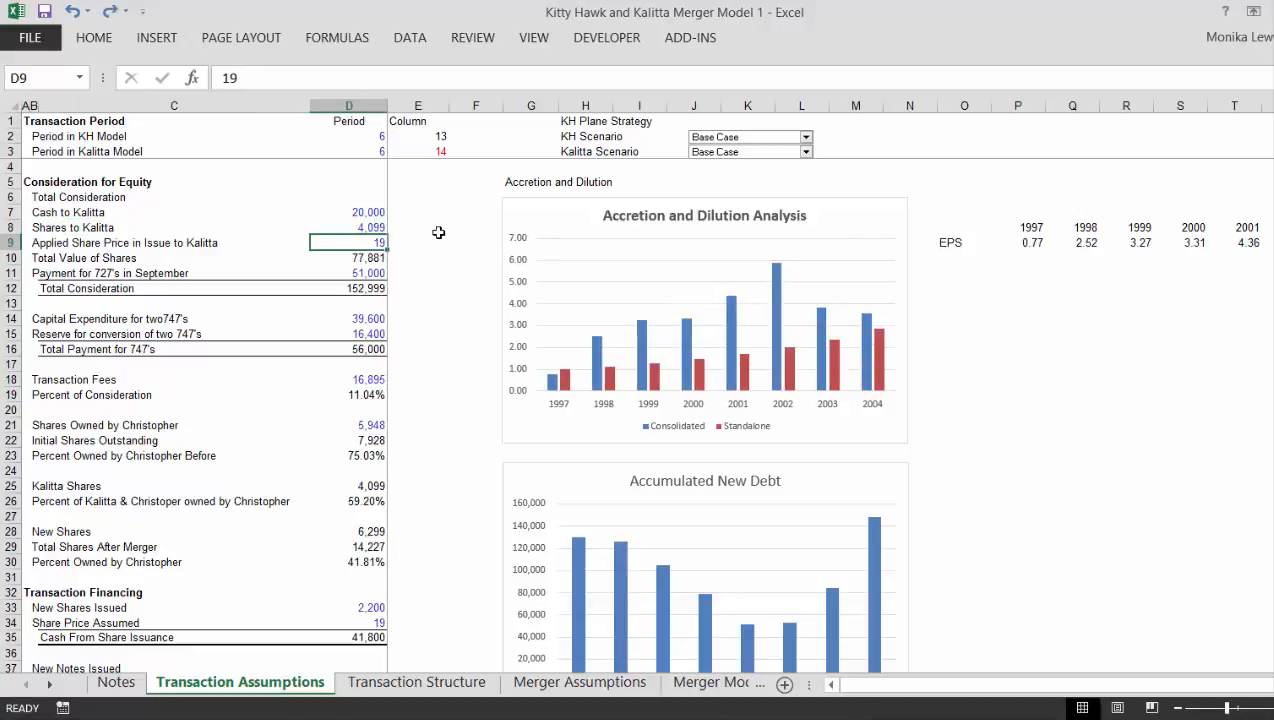
type("15")
key("Return")
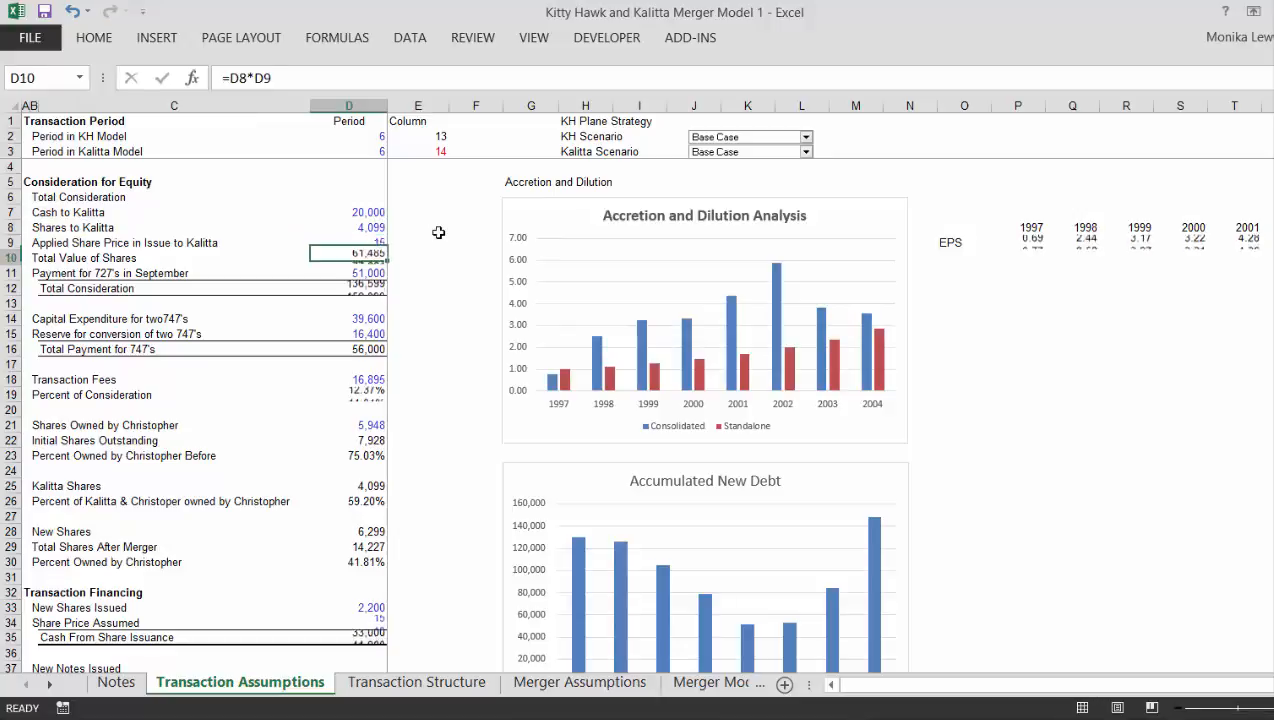
key("Up")
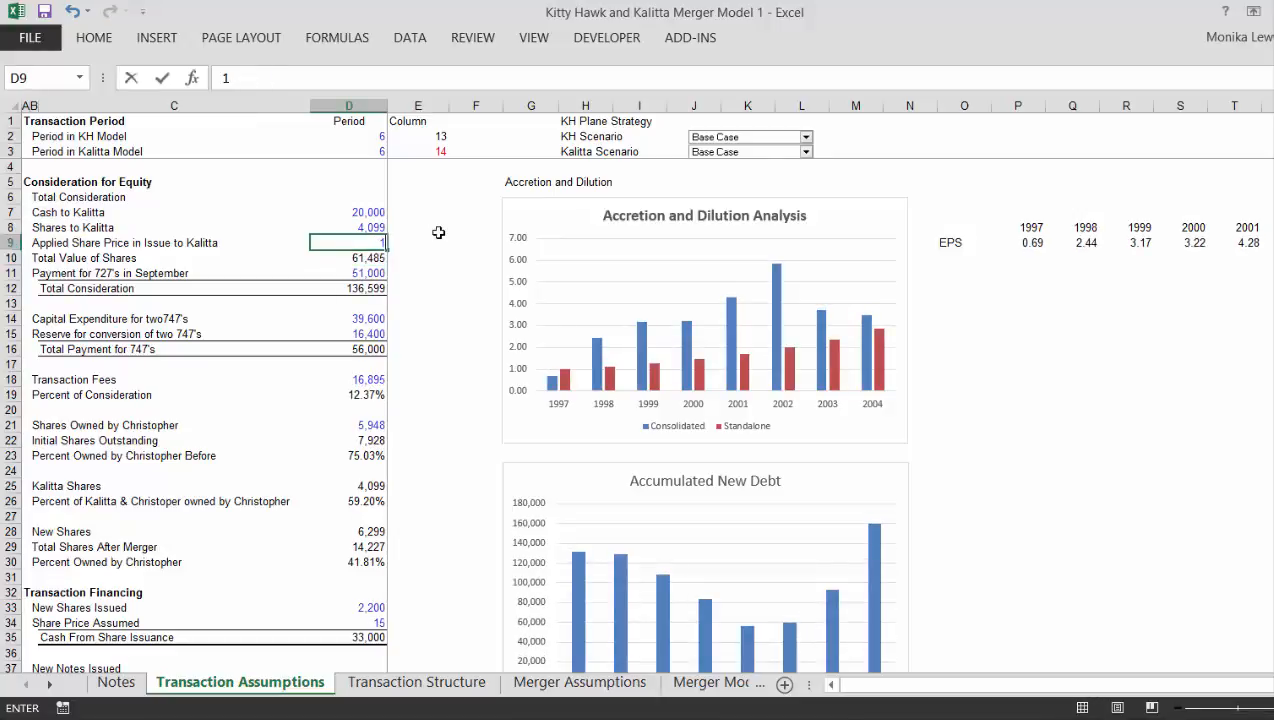
key("ctrl+z")
Clear the 747 capital expenditure and conversion reserve in D14 and D15 to test their effect, and undo both deletions
key("Down")
key("Left")
key("Down")
key("Down")
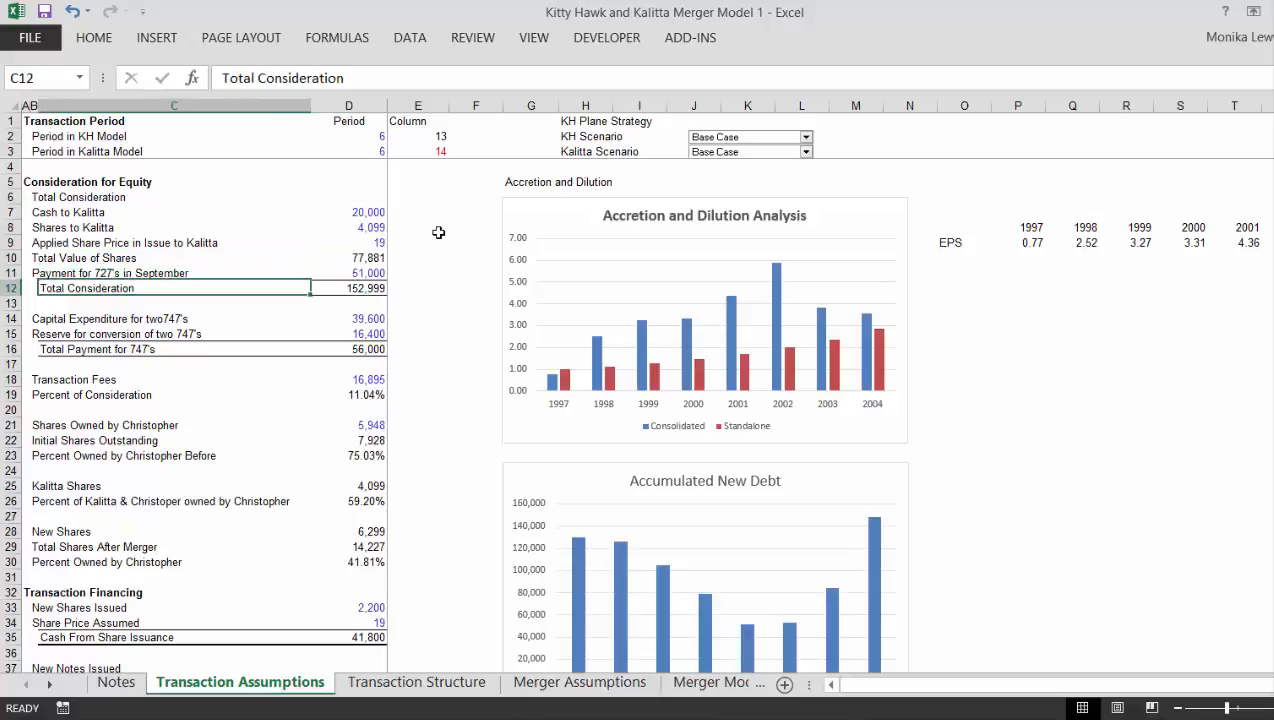
key("Down")
key("Down")
key("Down")
key("Right")
key("Up")
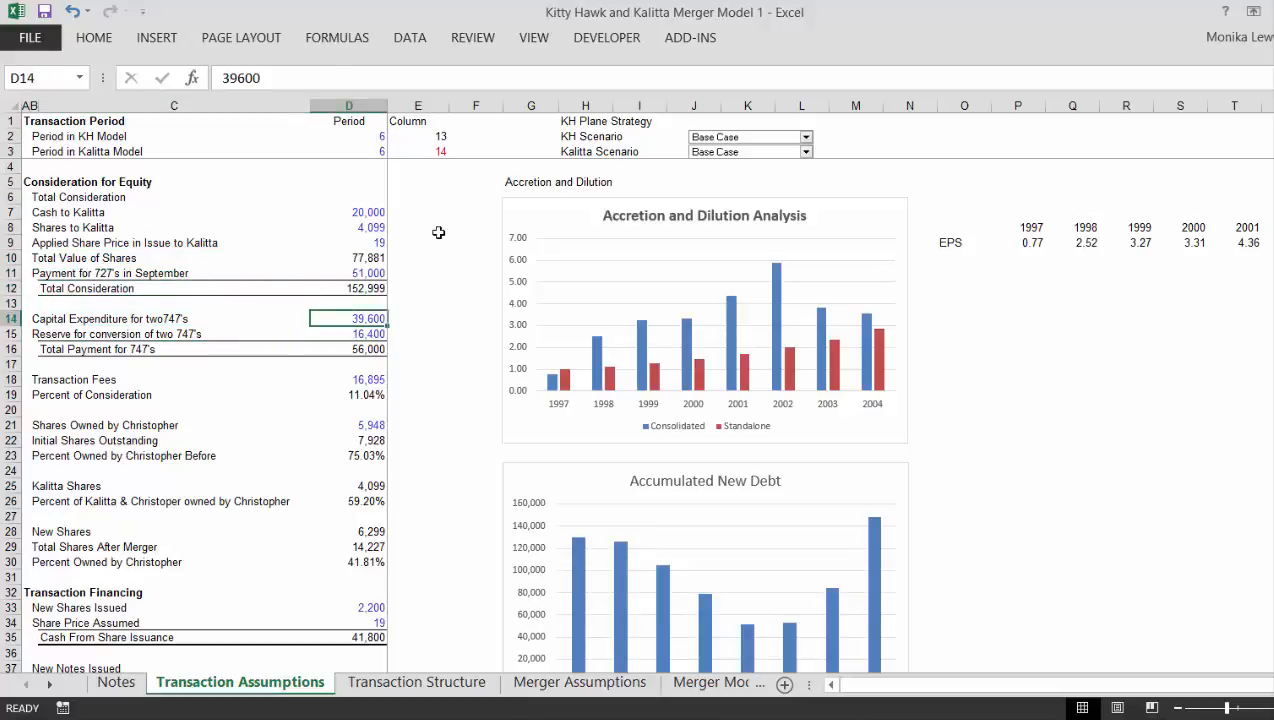
key("Delete")
key("Down")
key("Delete")
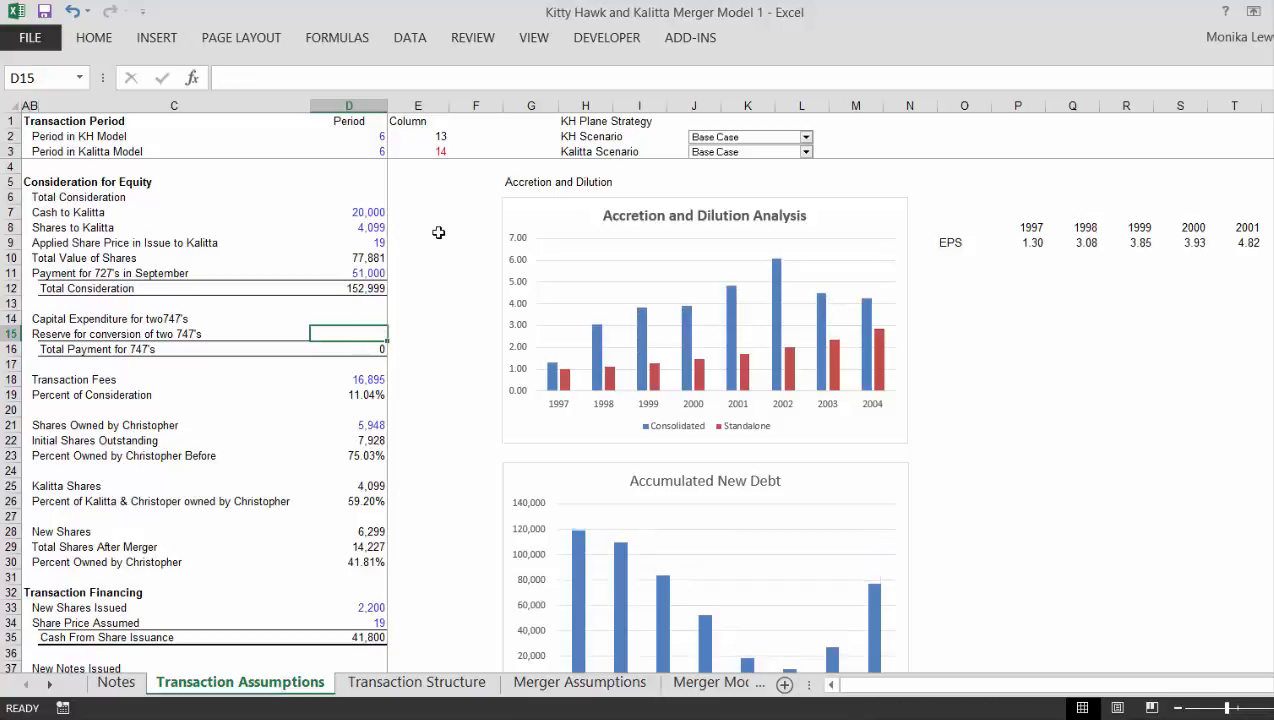
key("Up")
key("ctrl+z")
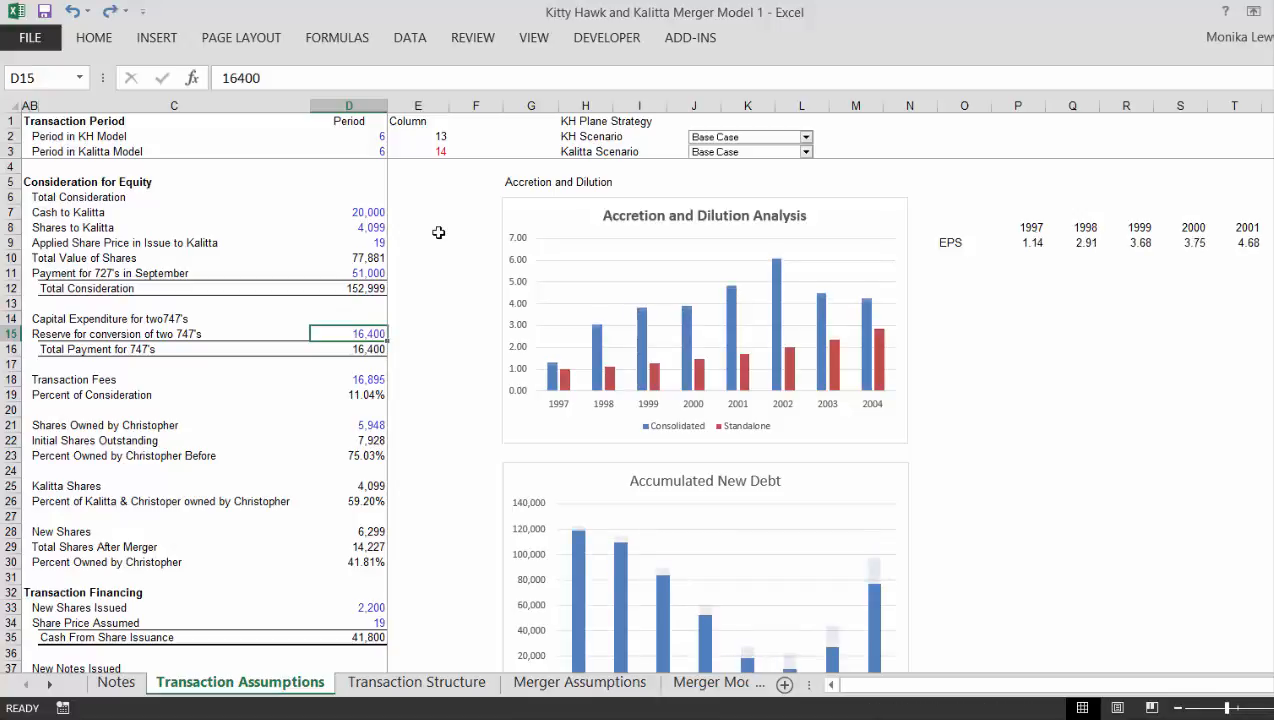
key("ctrl+z")
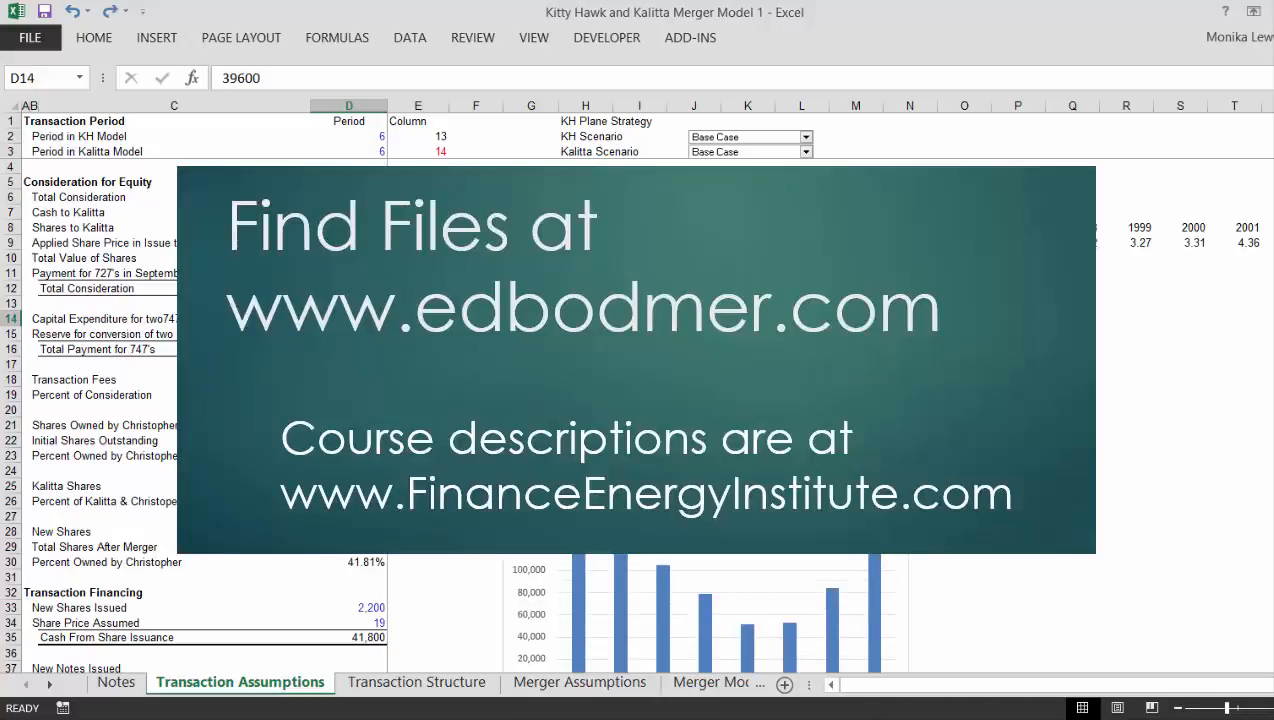
Try Transaction Fees of 5,000 in D18 to test the effect on EPS, and undo the change
key("Down")
key("Down")
key("Down")
key("Down")
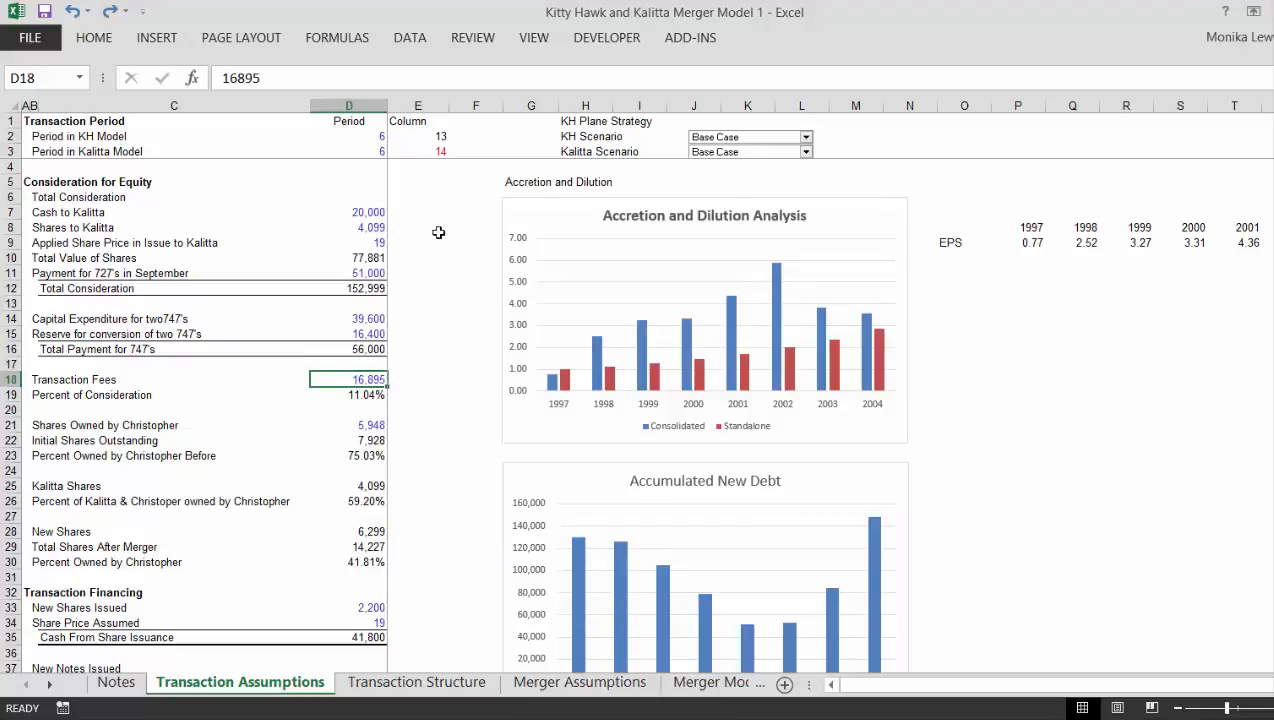
type("5,000")
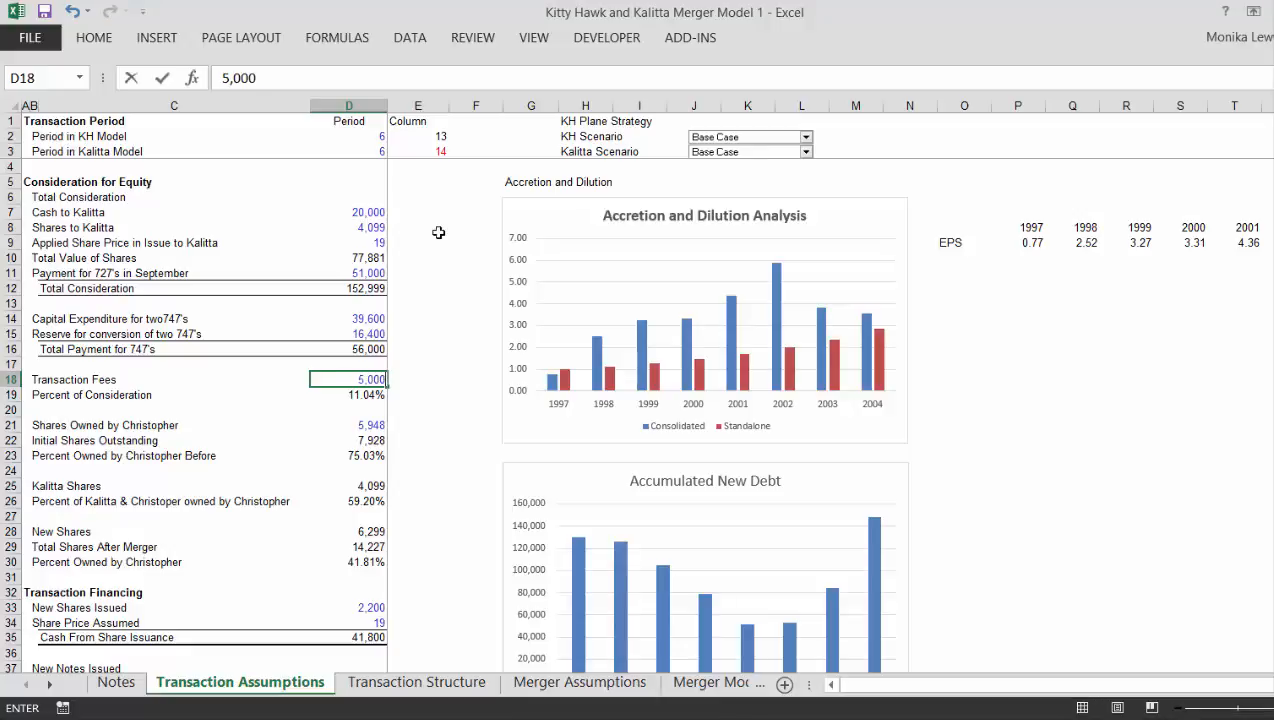
key("Return")
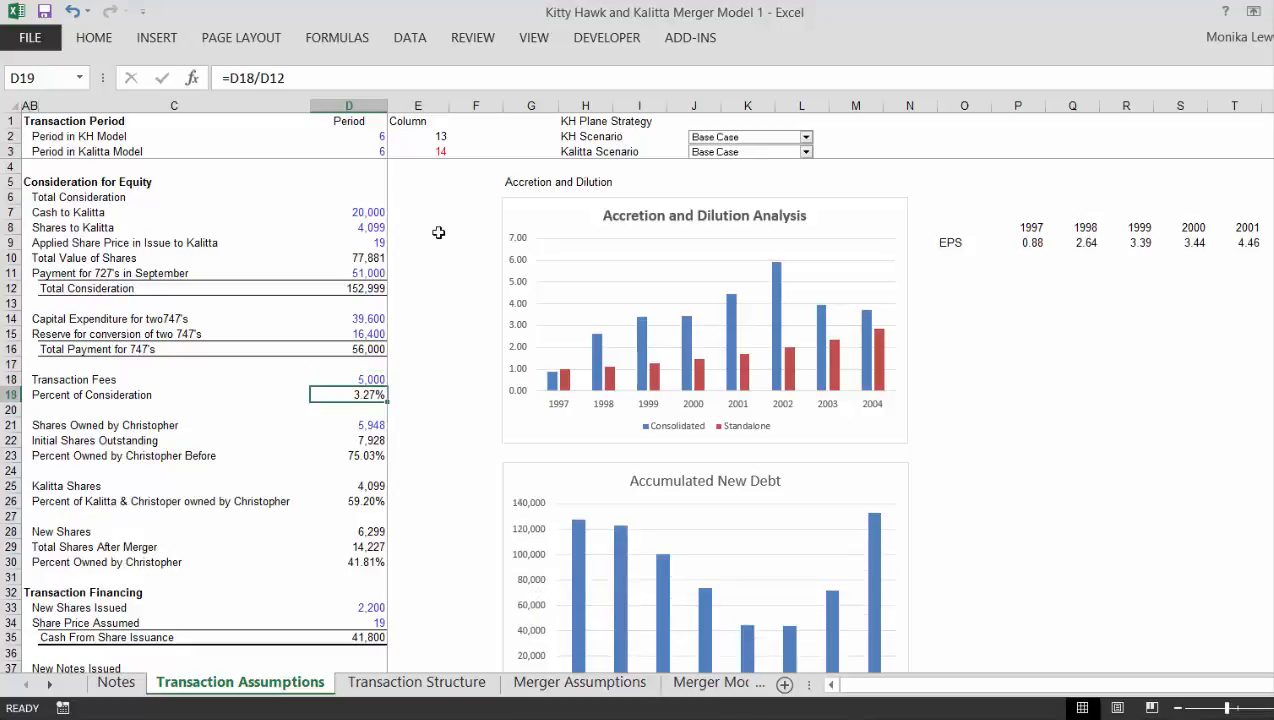
key("Up")
key("ctrl+z")
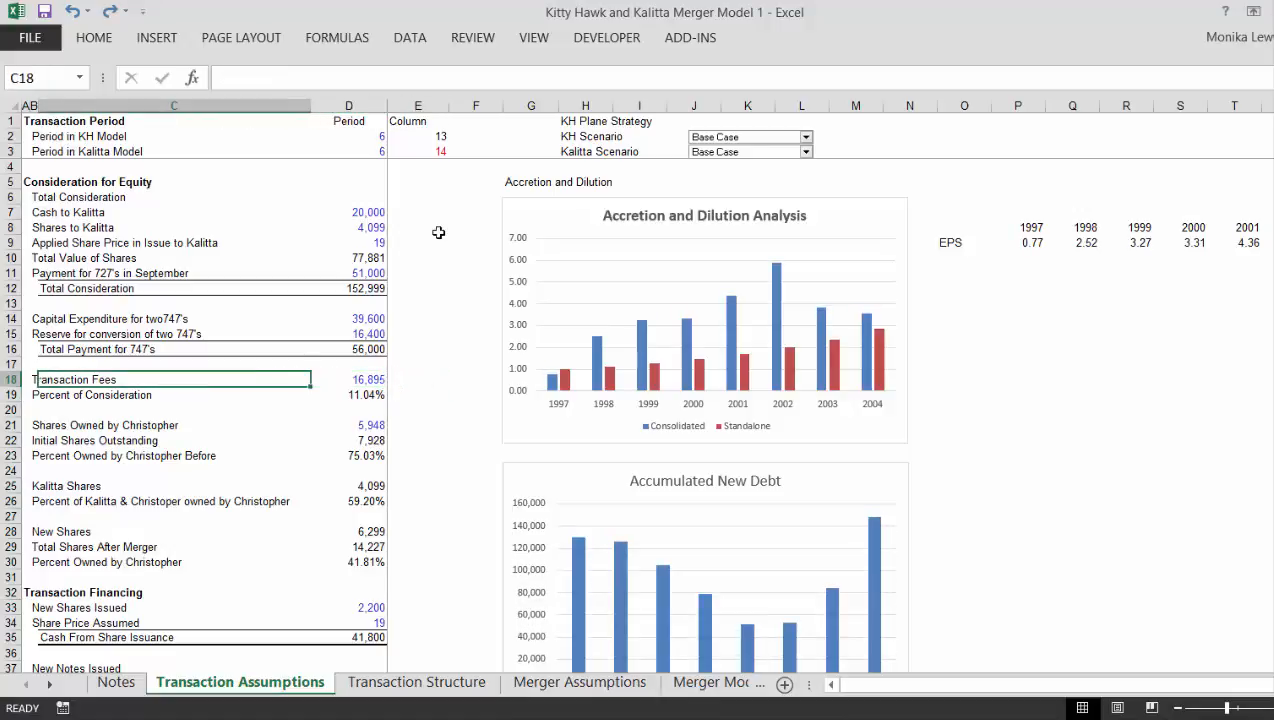
Examine the New Notes Issued and New Term Loan amounts and interest rates under Transaction Financing
key("Up")
key("Up")
key("Up")
key("Up")
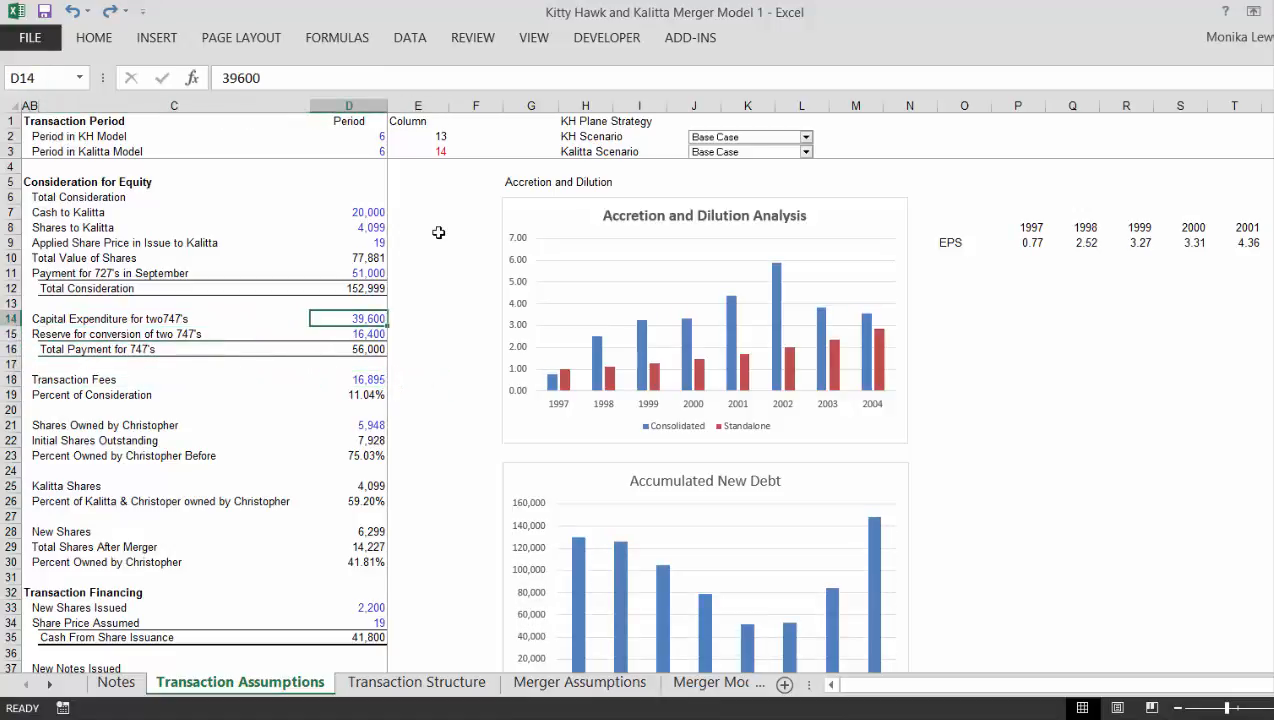
key("Down")
key("Down")
key("Down")
key("Down")
key("Down")
key("Down")
key("Down")
key("Down")
key("Down")
key("Down")
key("Down")
key("Down")
key("Down")
key("Down")
key("Down")
key("Down")
key("Down")
key("Down")
key("Down")
key("Down")
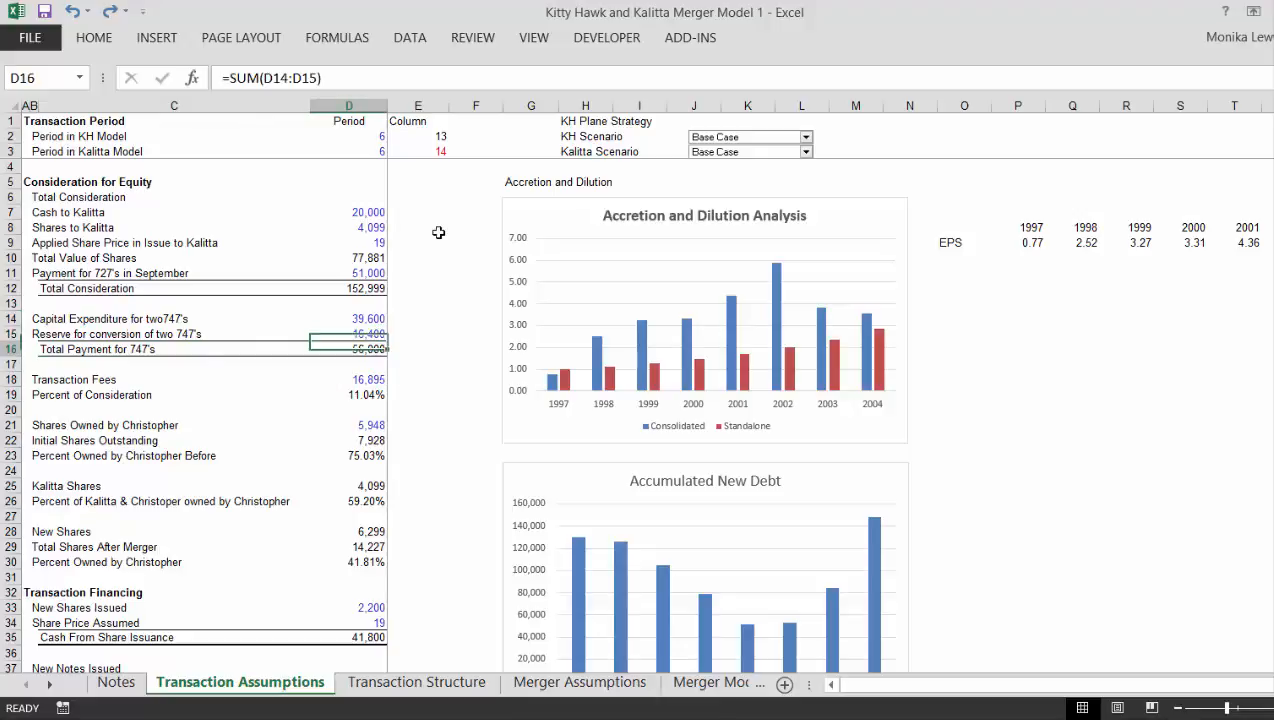
key("Down")
key("Down")
key("Down")
key("Down")
key("Down")
key("Down")
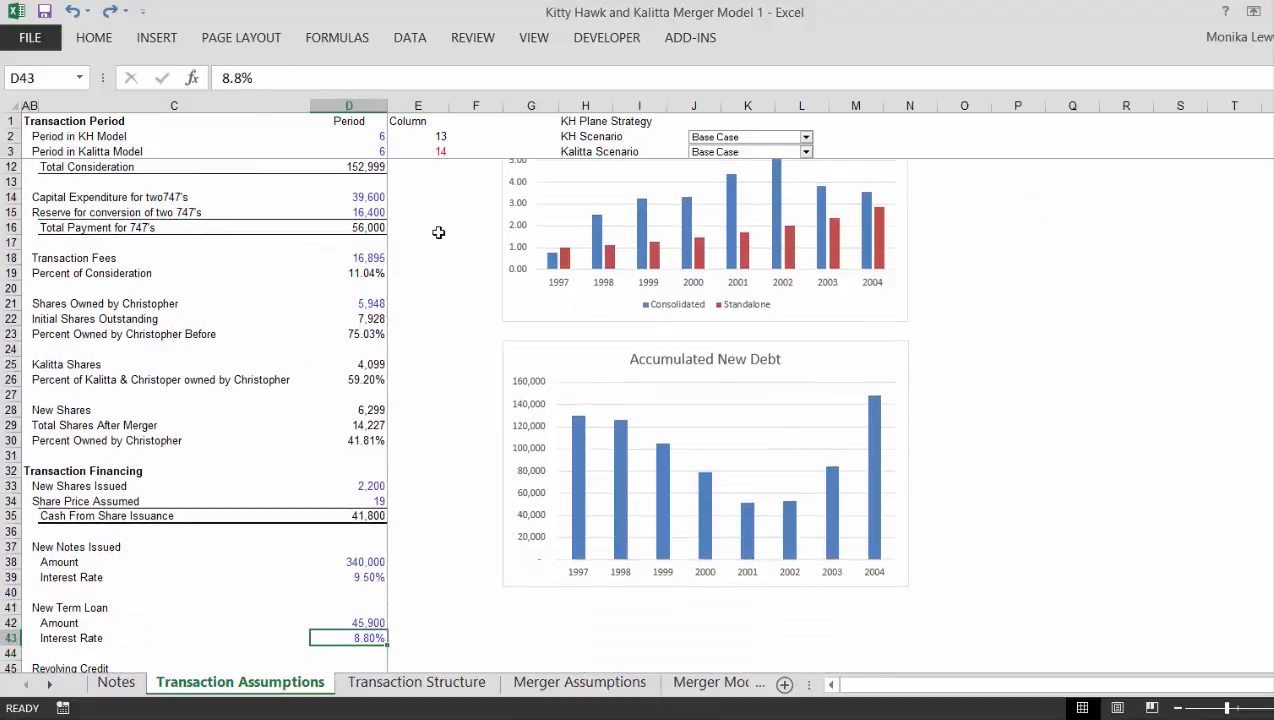
key("Up")
key("Up")
key("Up")
key("Up")
key("Up")
key("Left")
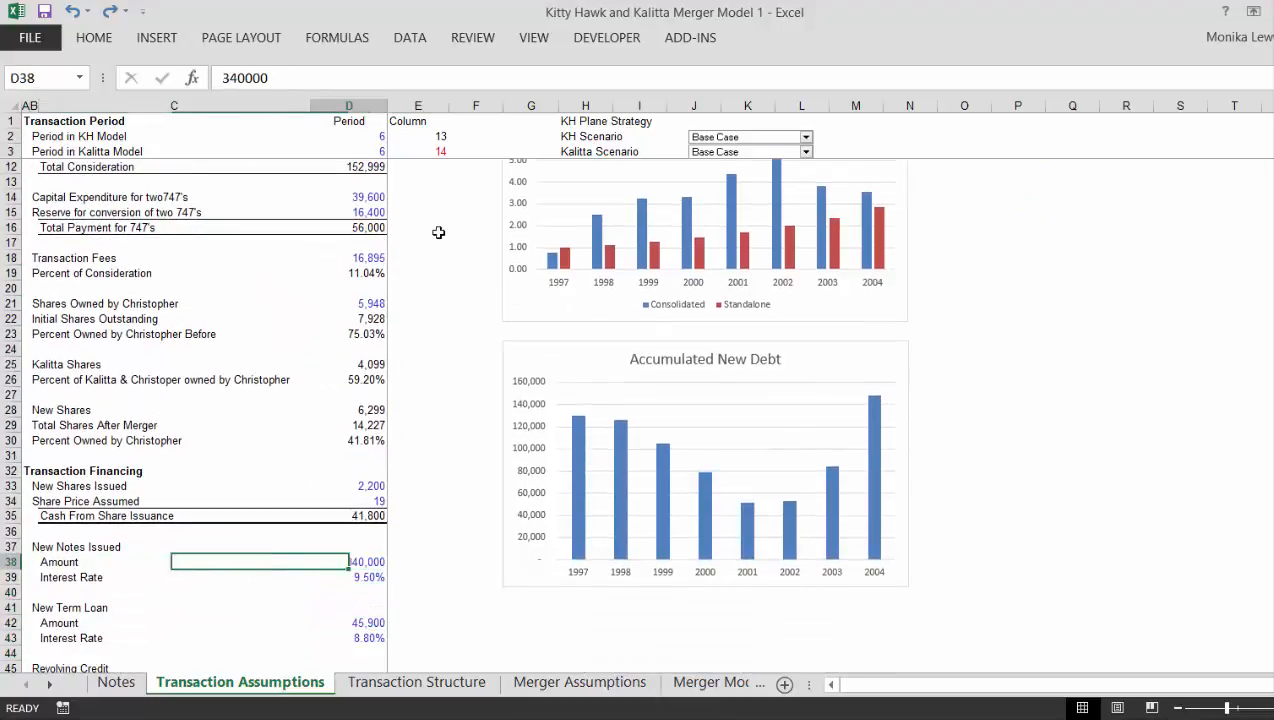
key("Right")
key("Down")
key("Down")
key("Down")
key("Down")
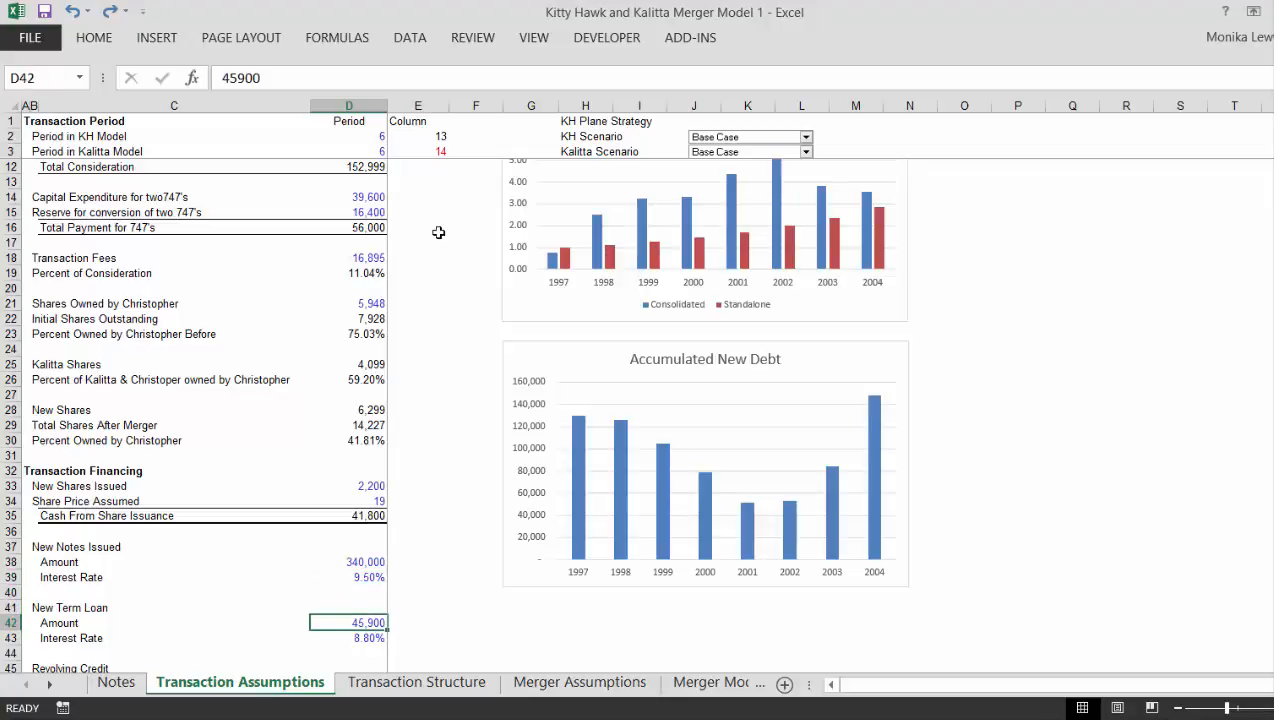
Review the Sources of Funds formulas in E16 to E19 on the Transaction Structure sheet, ending on New Notes Issued
key("Up")
key("Up")
key("Up")
key("Up")
key("Up")
key("Up")
key("Up")
key("Up")
key("Up")
key("Up")
key("Up")
key("Up")
key("Up")
key("Up")
key("Up")
key("Up")
key("Up")
key("Up")
key("Up")
key("Up")
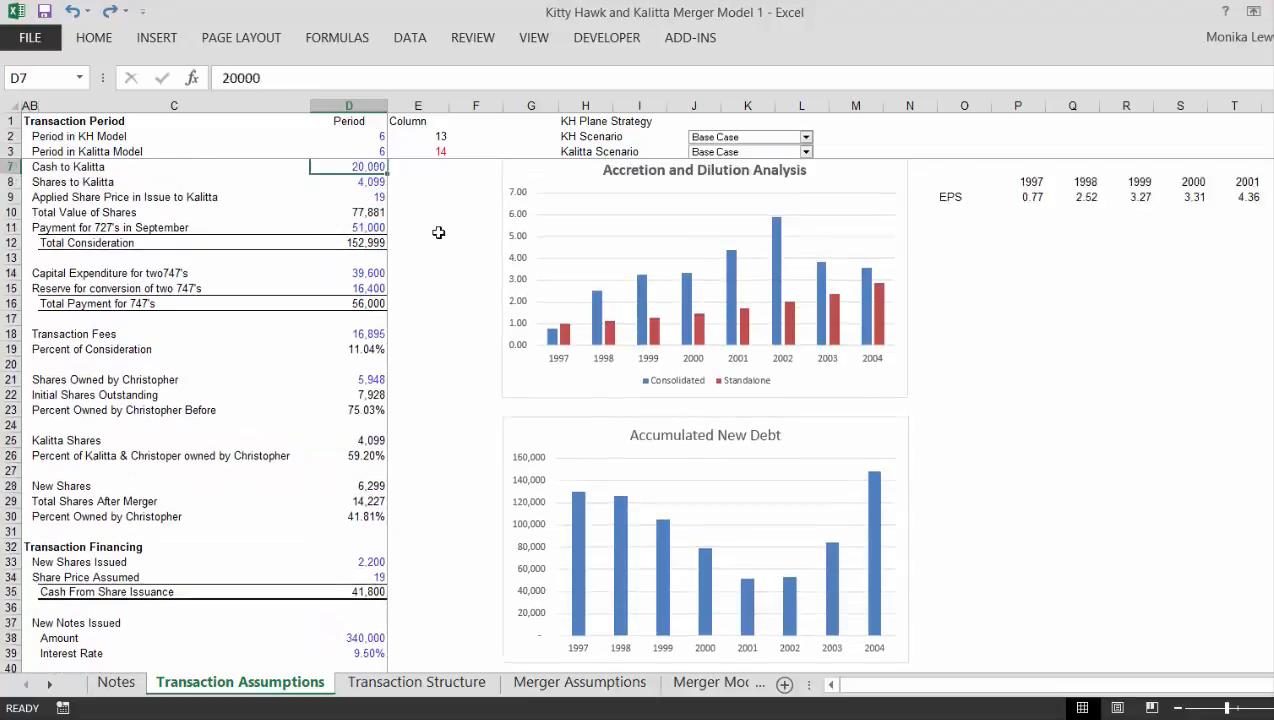
key("Up")
key("Up")
key("Up")
key("Up")
key("Up")
key("Up")
key("ctrl+Page_Down")
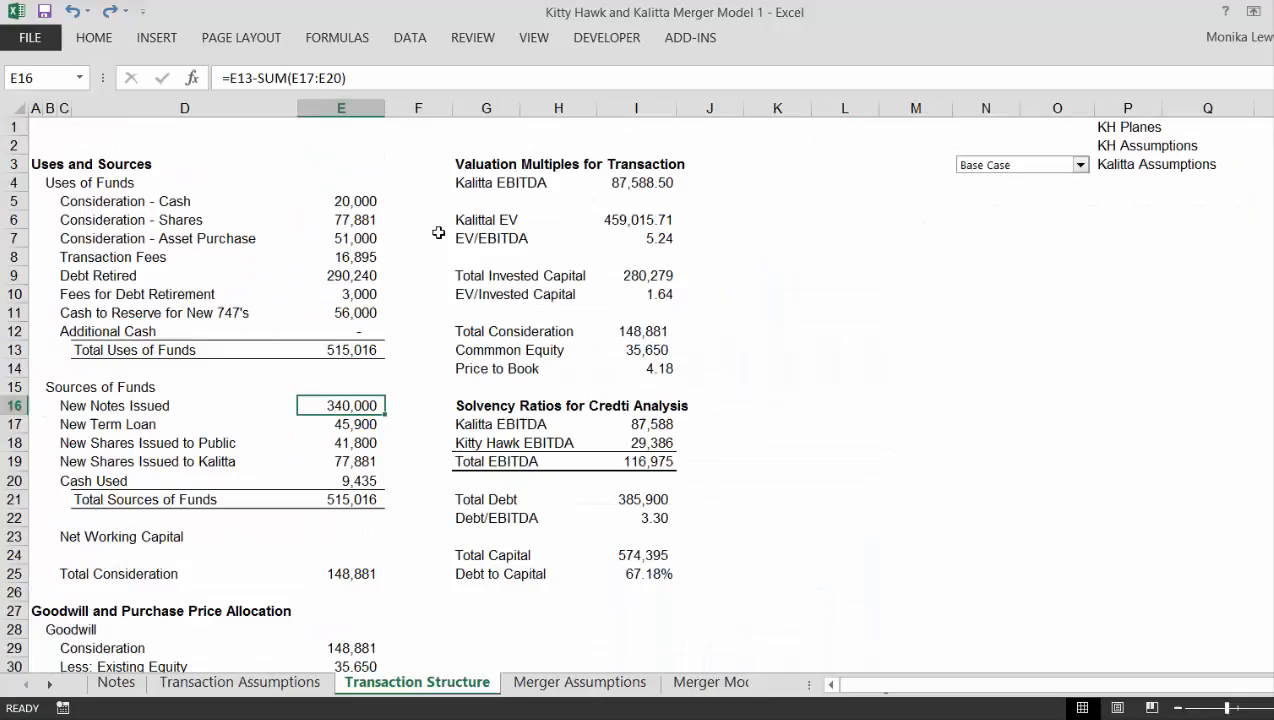
key("Down")
key("Down")
key("Down")
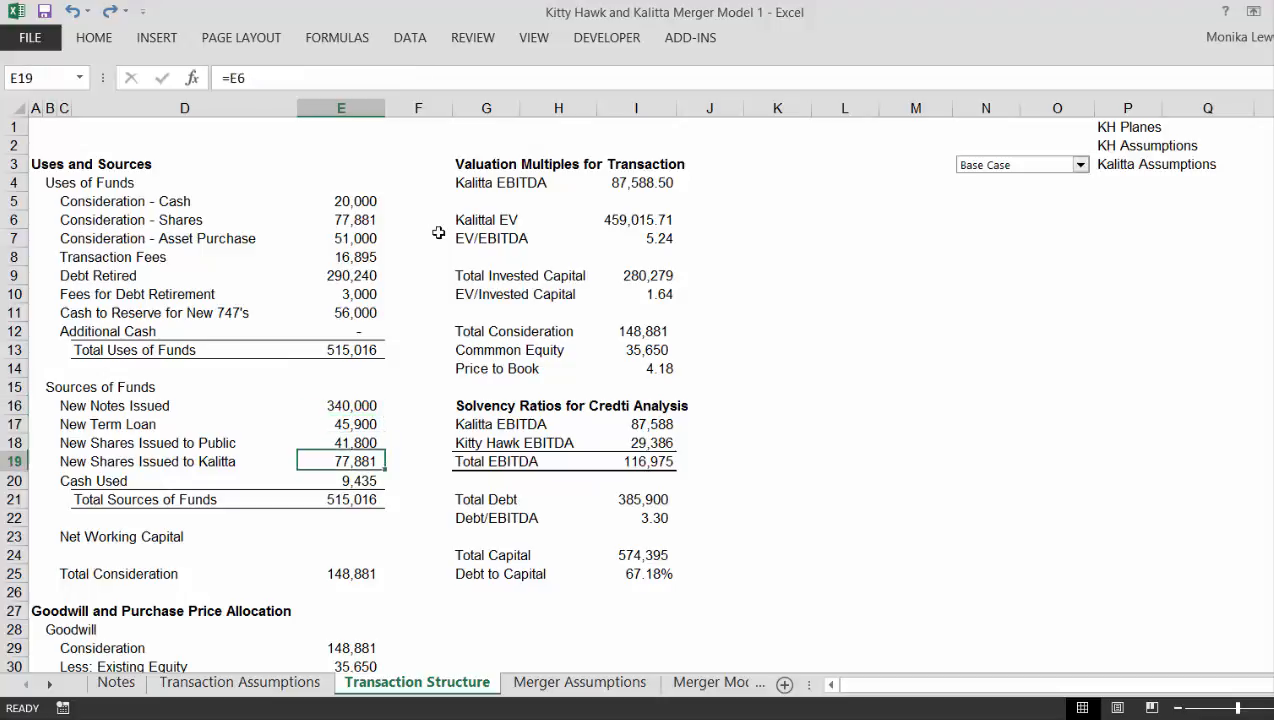
key("Up")
key("Up")
key("Up")
key("Left")
key("Right")
key("Down")
key("Down")
key("Down")
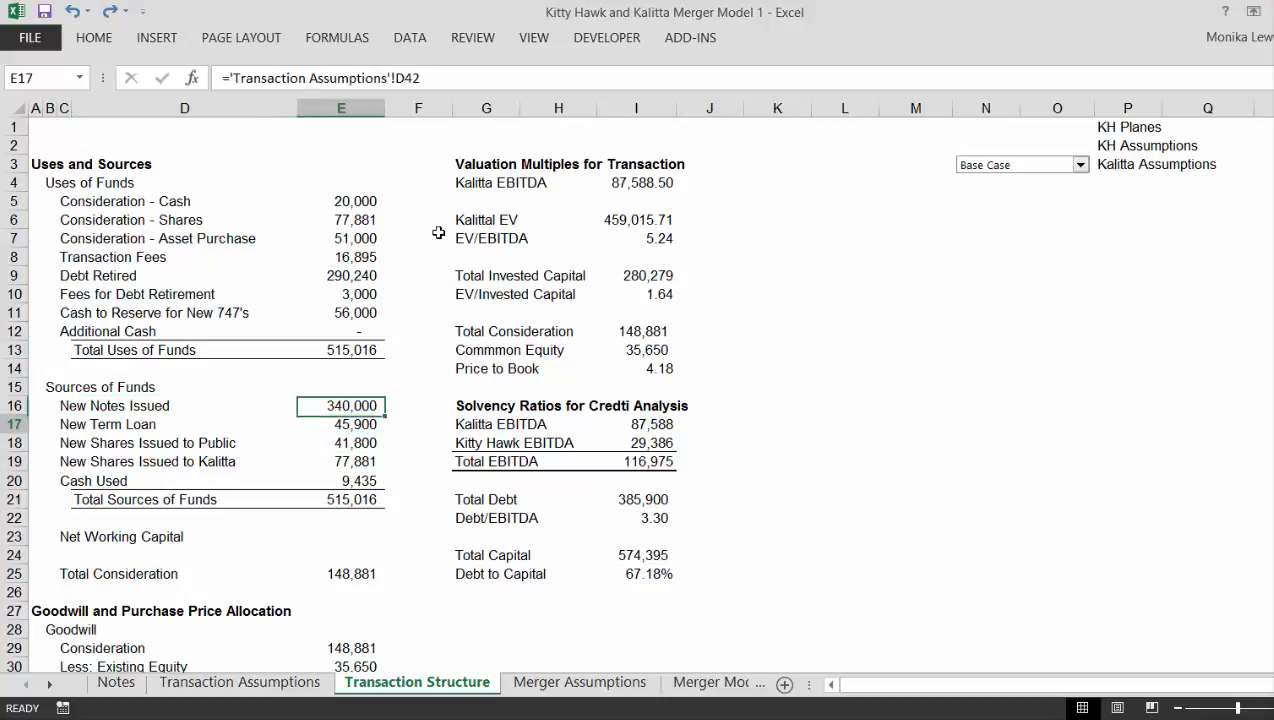
key("Left")
key("Right")
key("Up")
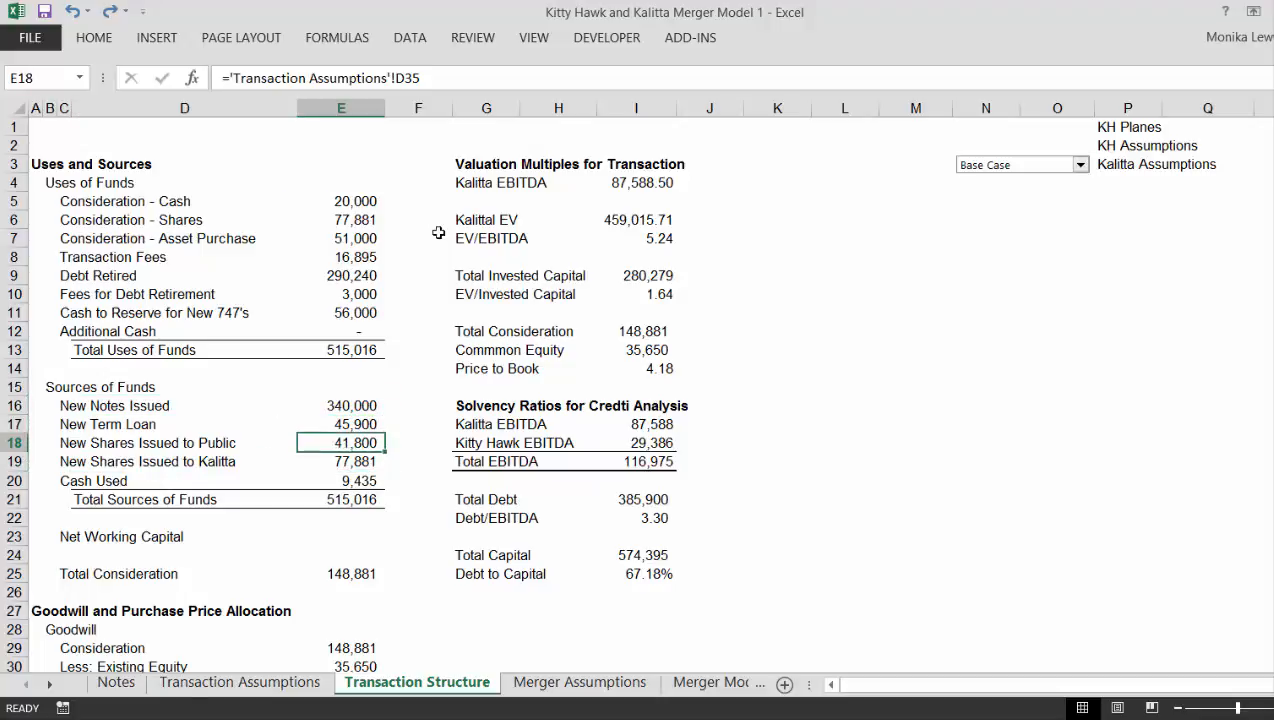
key("Up")
key("Up")
key("Left")
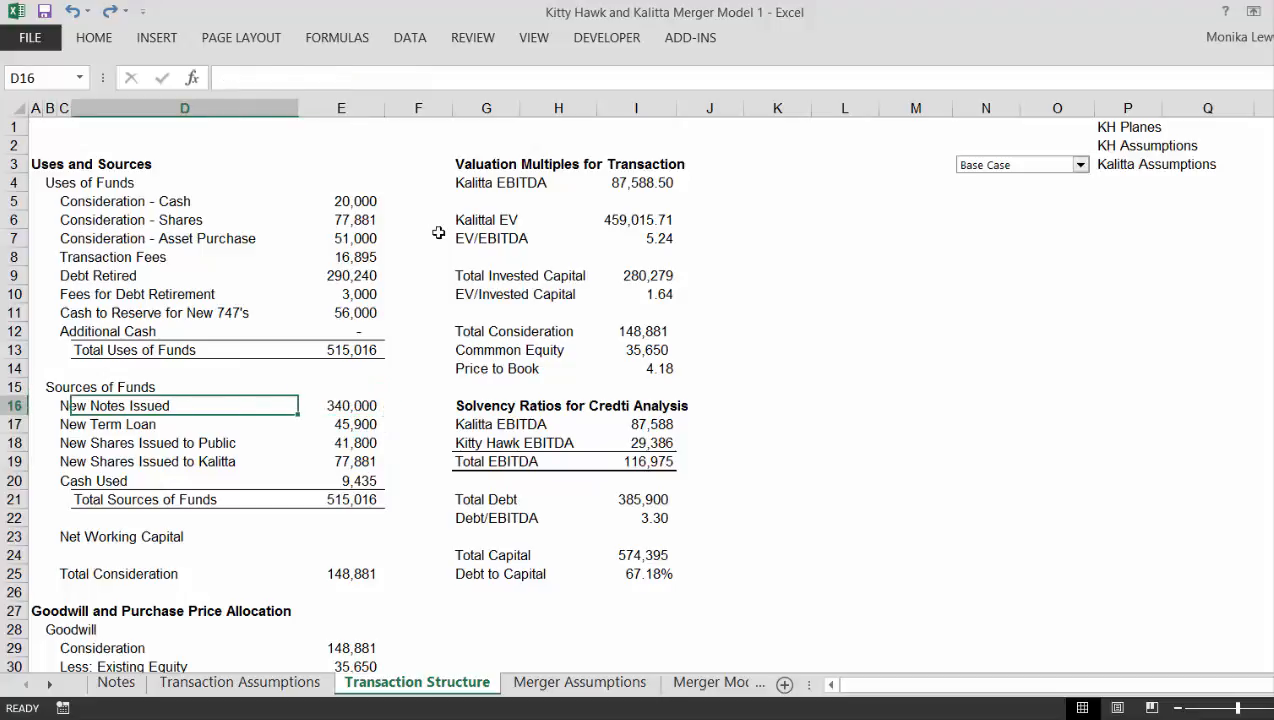
key("Right")
key("F2")
key("Escape")
type("=")
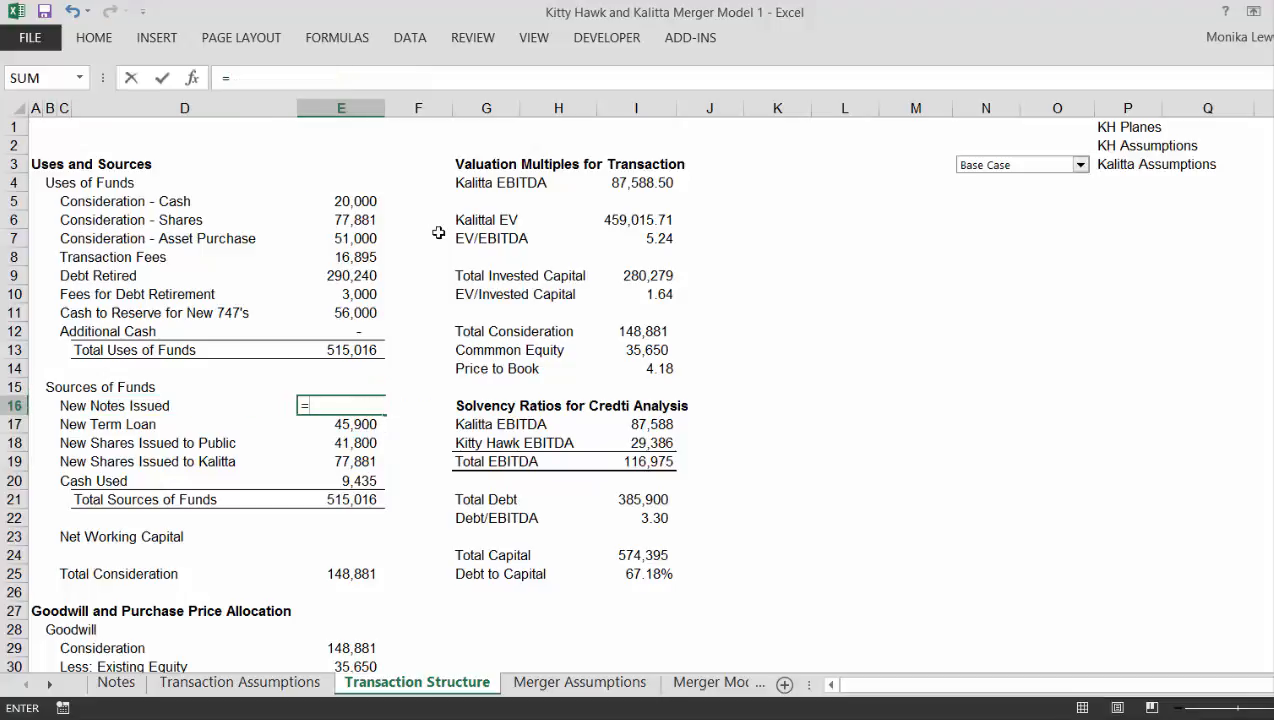
key("Escape")
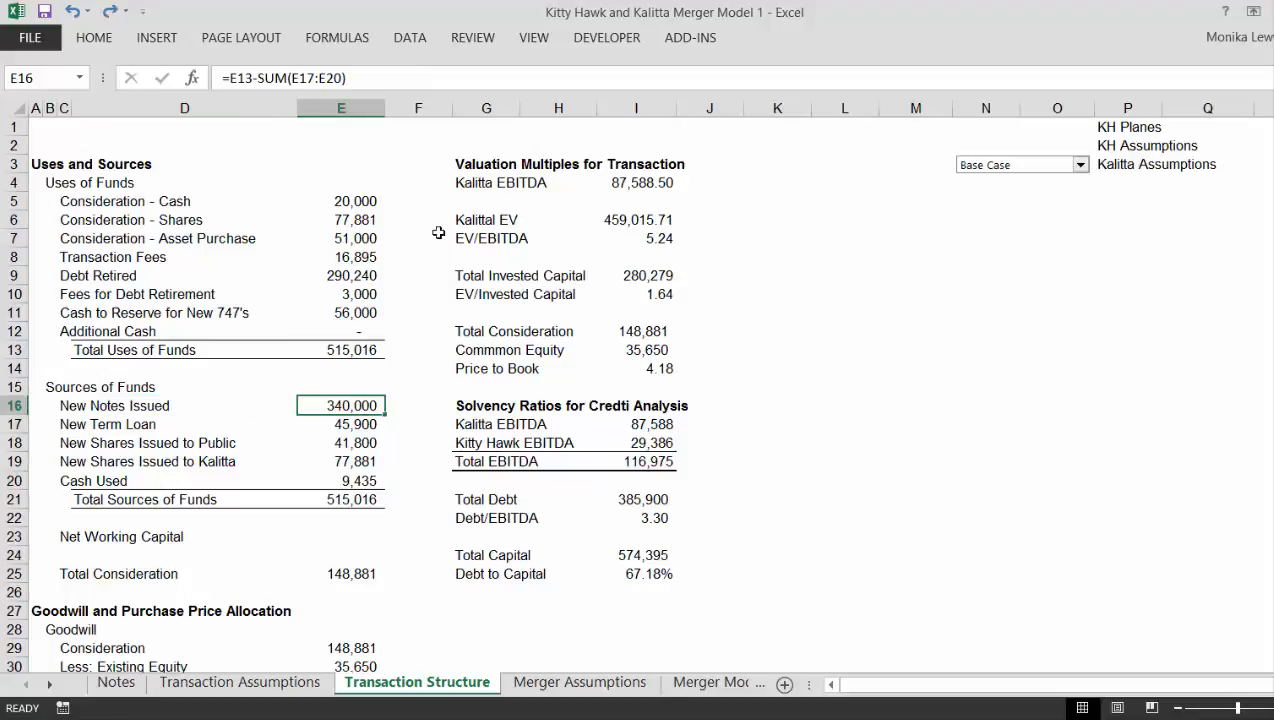
Remove the SUM(E17:E20) deduction from the New Notes Issued formula in E16, leaving =E13
key("F2")
key("BackSpace")
key("BackSpace")
key("BackSpace")
key("BackSpace")
key("BackSpace")
key("BackSpace")
key("BackSpace")
key("BackSpace")
key("BackSpace")
key("BackSpace")
key("BackSpace")
key("BackSpace")
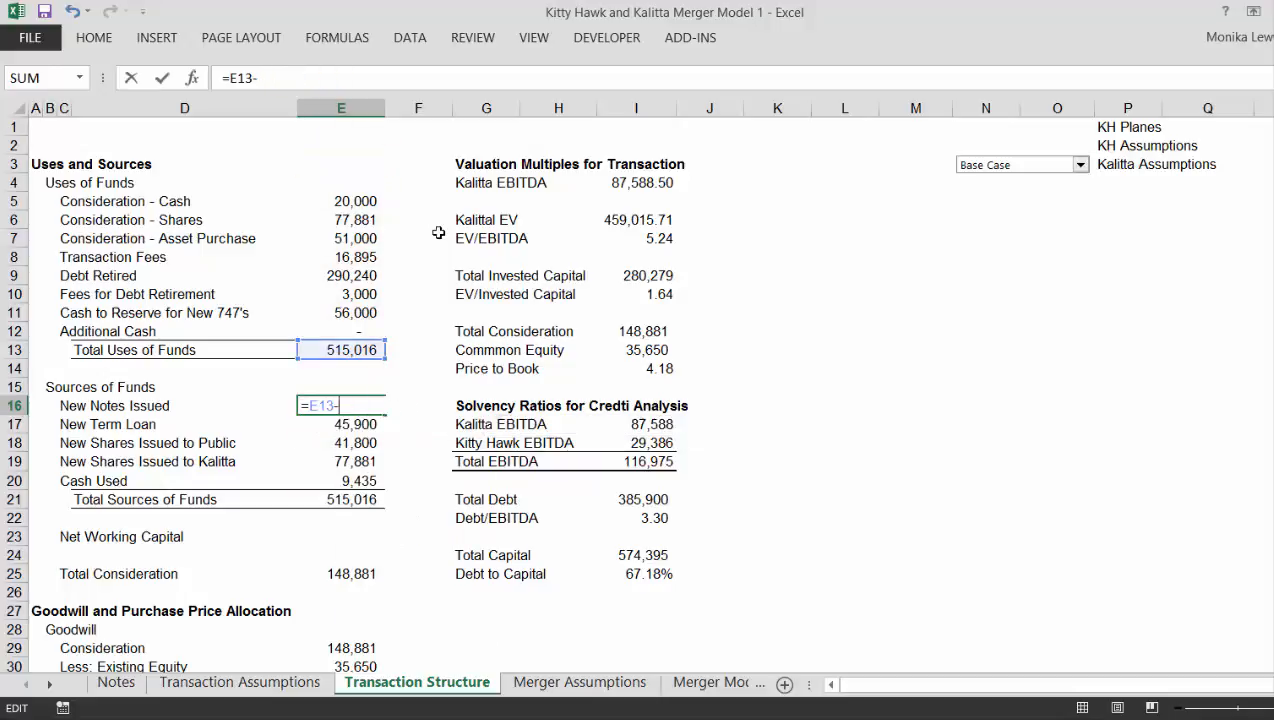
key("Return")
key("Up")
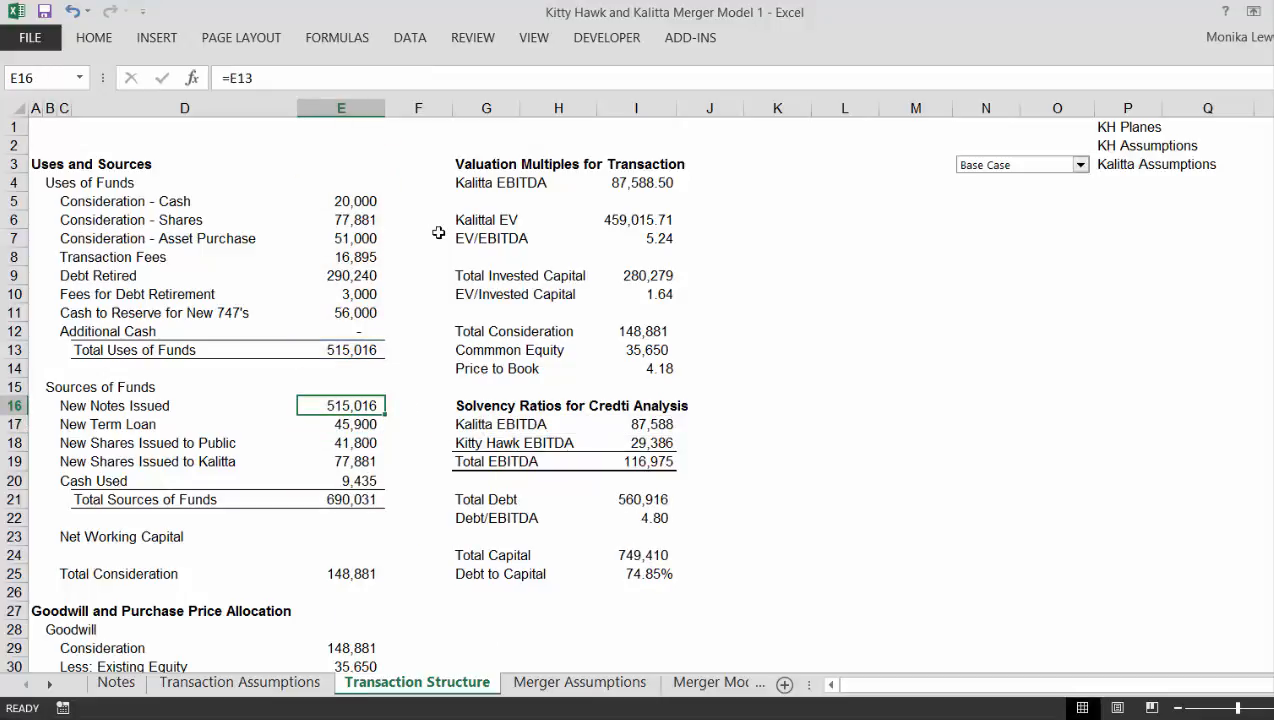
Link New Notes Issued in E16 of Transaction Structure to the New Notes amount in D38 of Transaction Assumptions
key("F2")
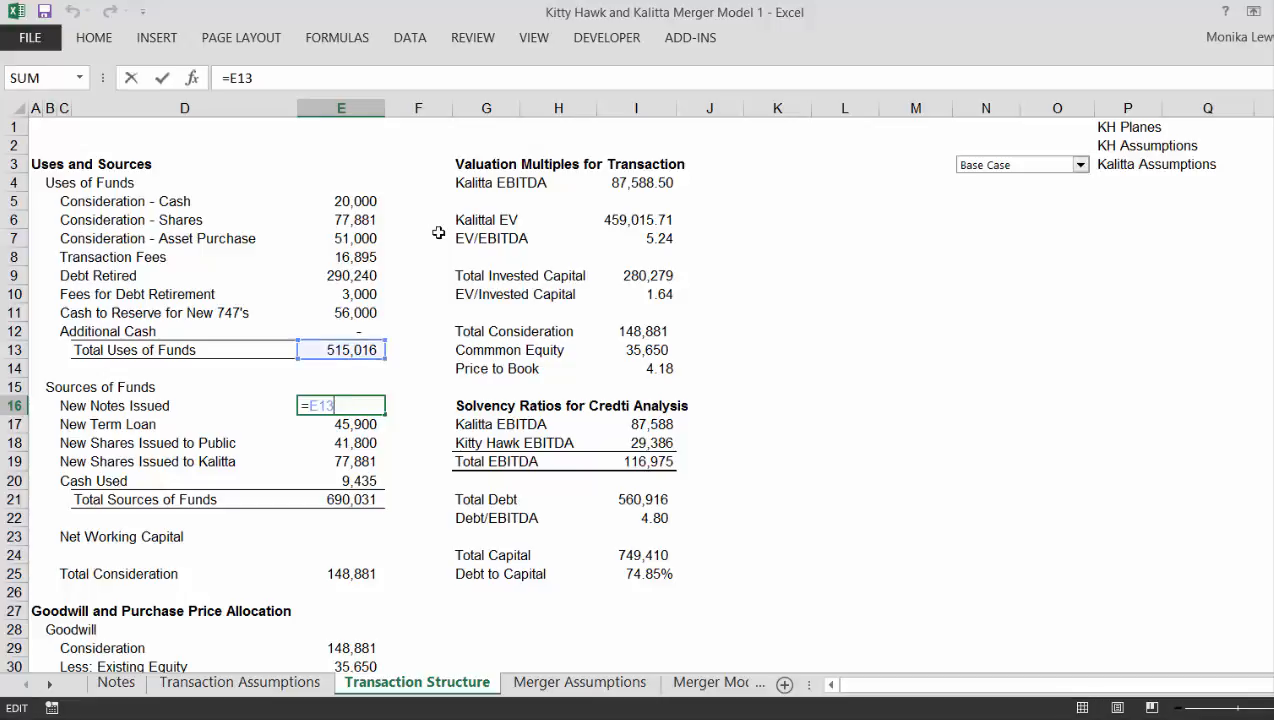
key("Escape")
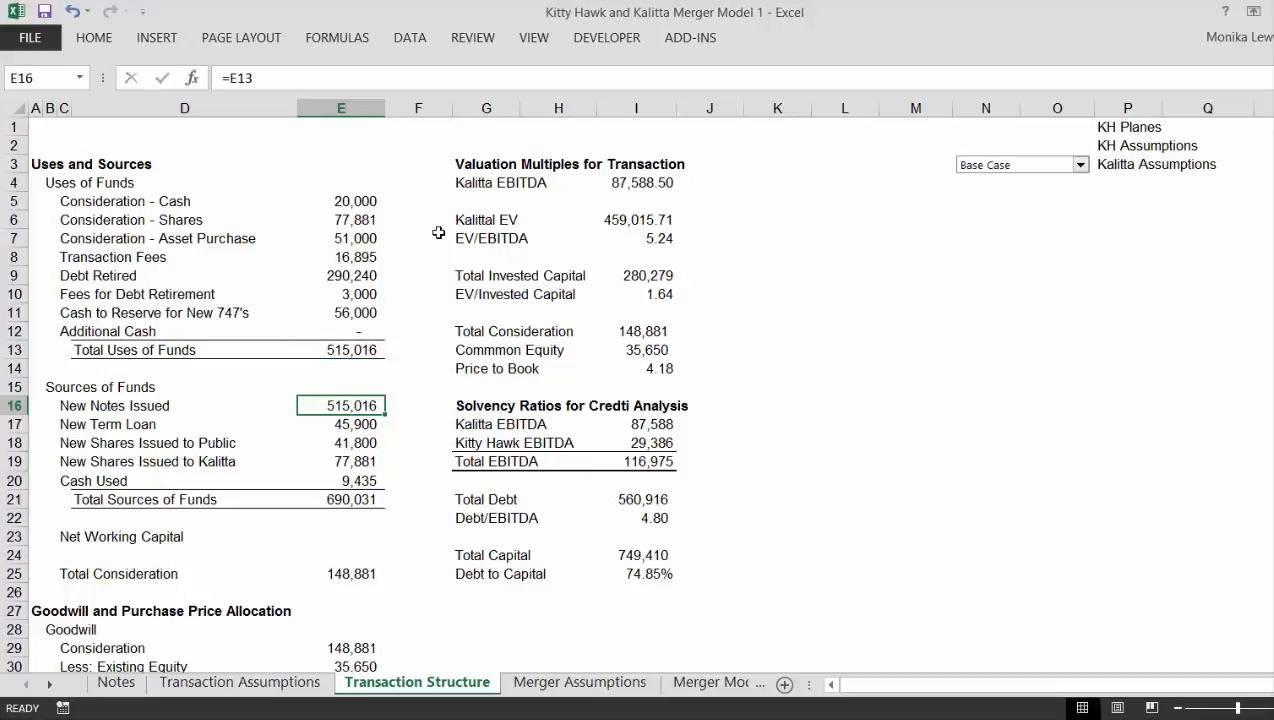
type("=")
key("ctrl+Page_Up")
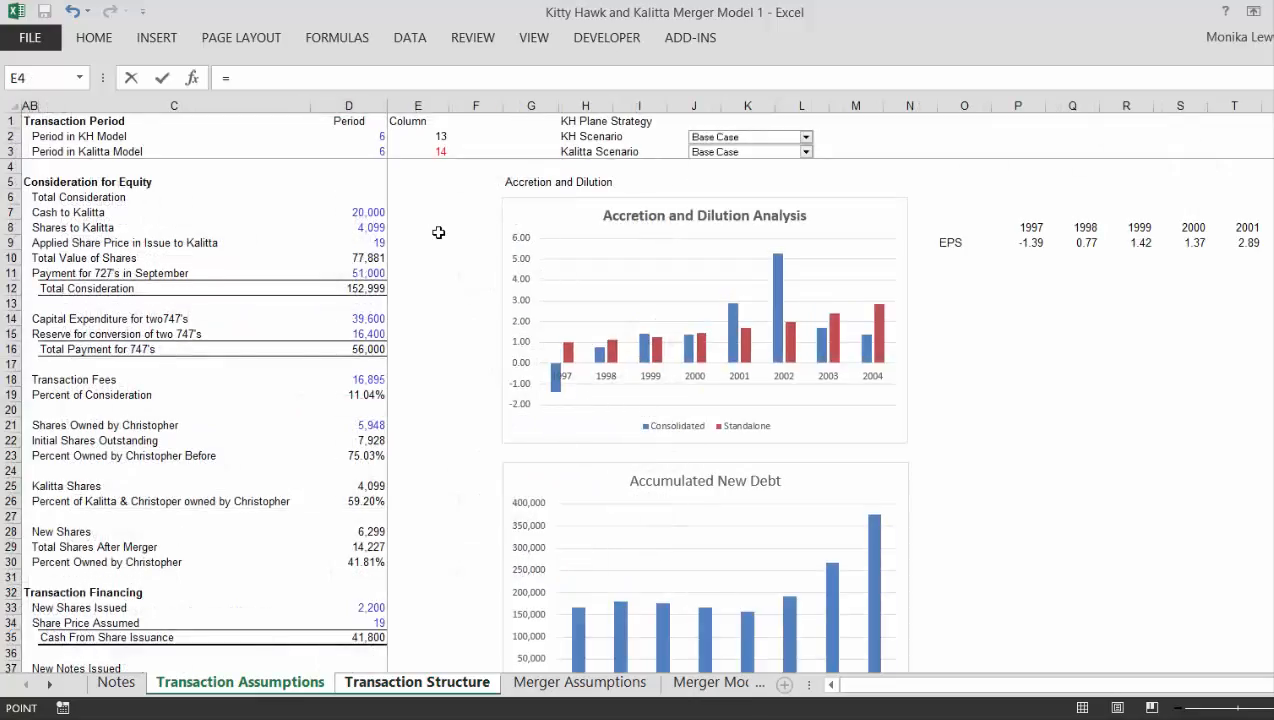
key("Down")
key("Down")
key("Down")
key("Down")
key("Down")
key("Down")
key("Down")
key("Down")
key("Down")
key("Down")
key("Down")
key("Down")
key("Down")
key("Down")
key("Down")
key("Down")
key("Down")
key("Down")
key("Down")
key("Down")
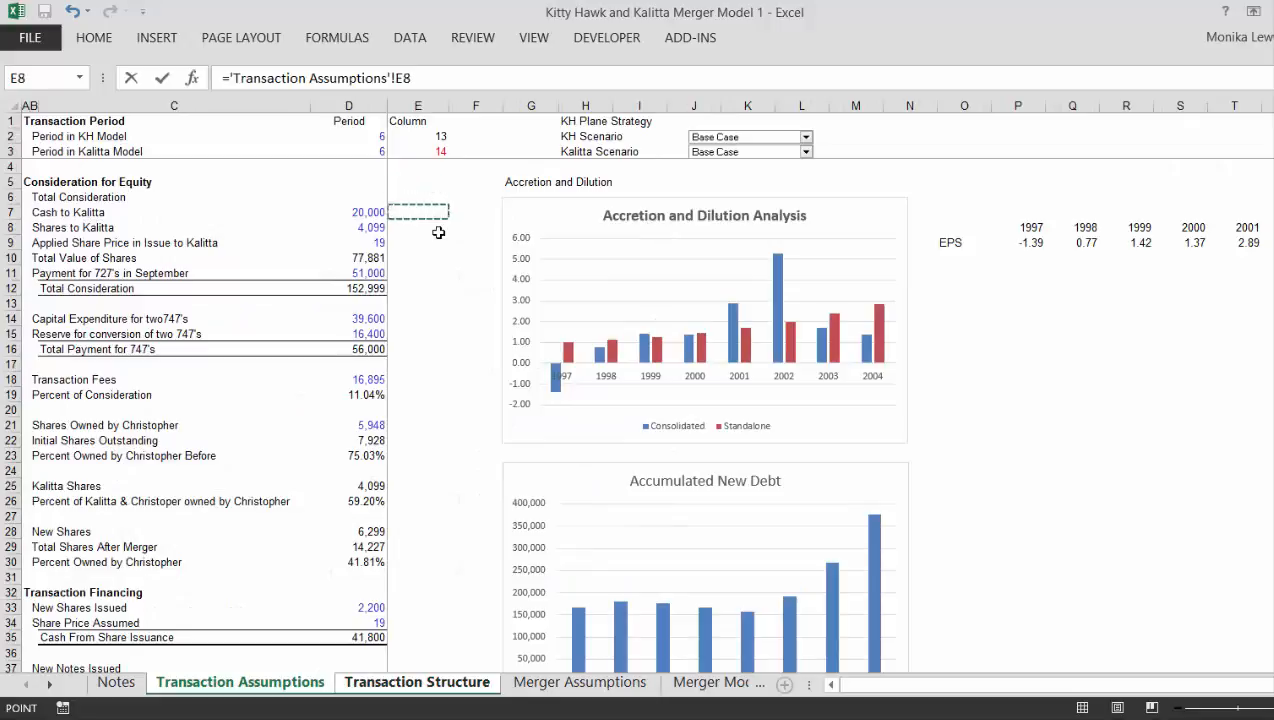
key("Down")
key("Down")
key("Down")
key("Down")
key("Down")
key("Down")
key("Down")
key("Down")
key("Down")
key("Down")
key("Down")
key("Down")
key("Down")
key("Down")
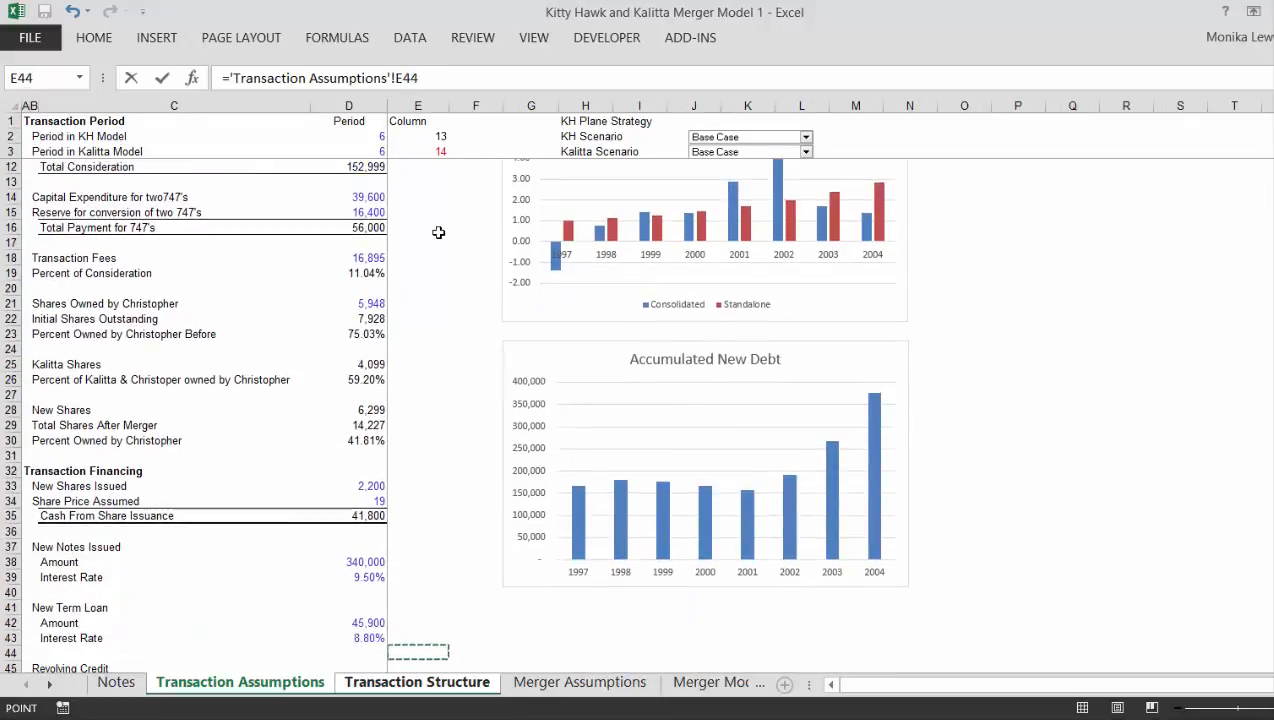
key("Up")
key("Up")
key("Up")
key("Up")
key("Up")
key("Up")
key("Left")
key("Return")
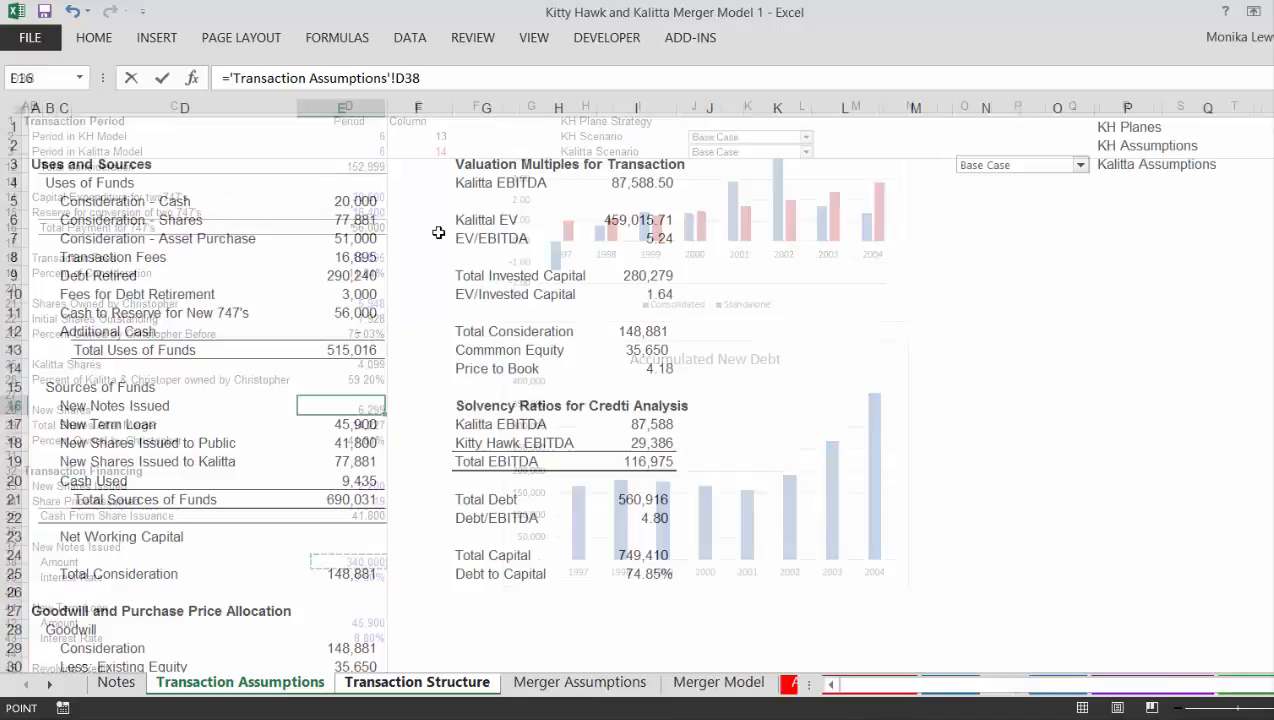
Examine the share issuance sources in E18 and E19 and the Goodwill and Purchase Price Allocation section on the Transaction Structure sheet
key("Down")
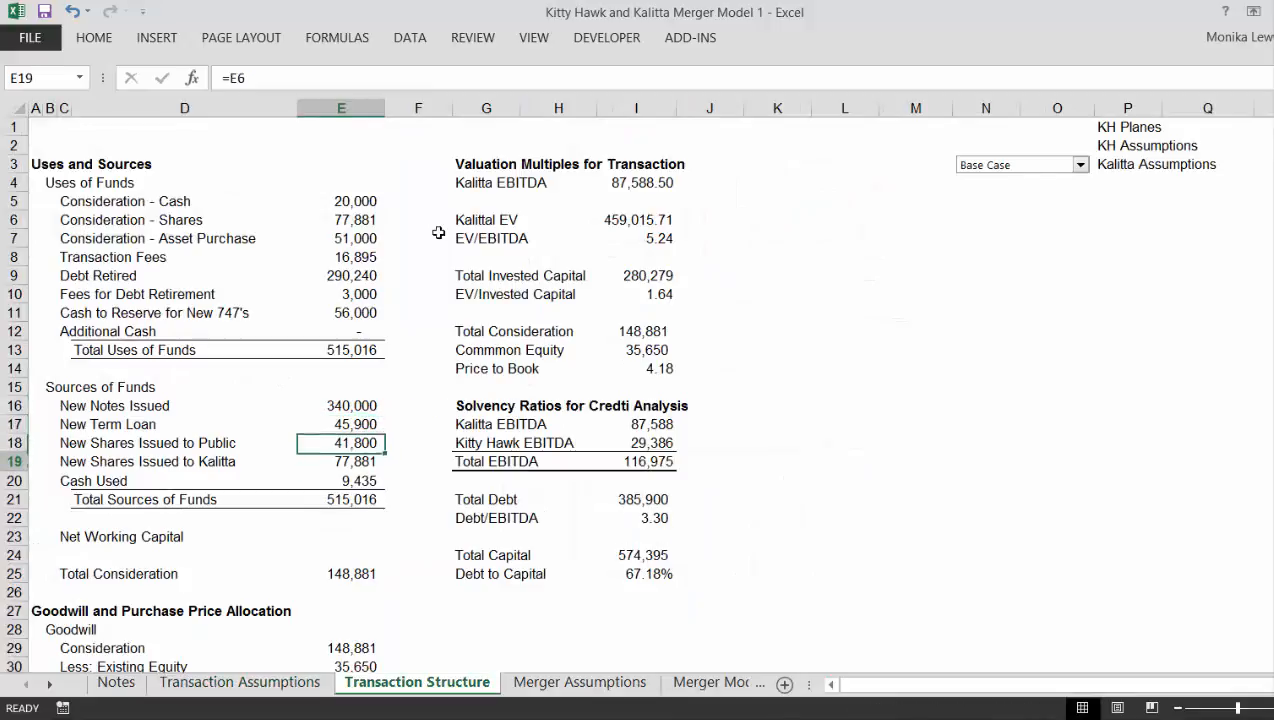
key("Left")
key("Right")
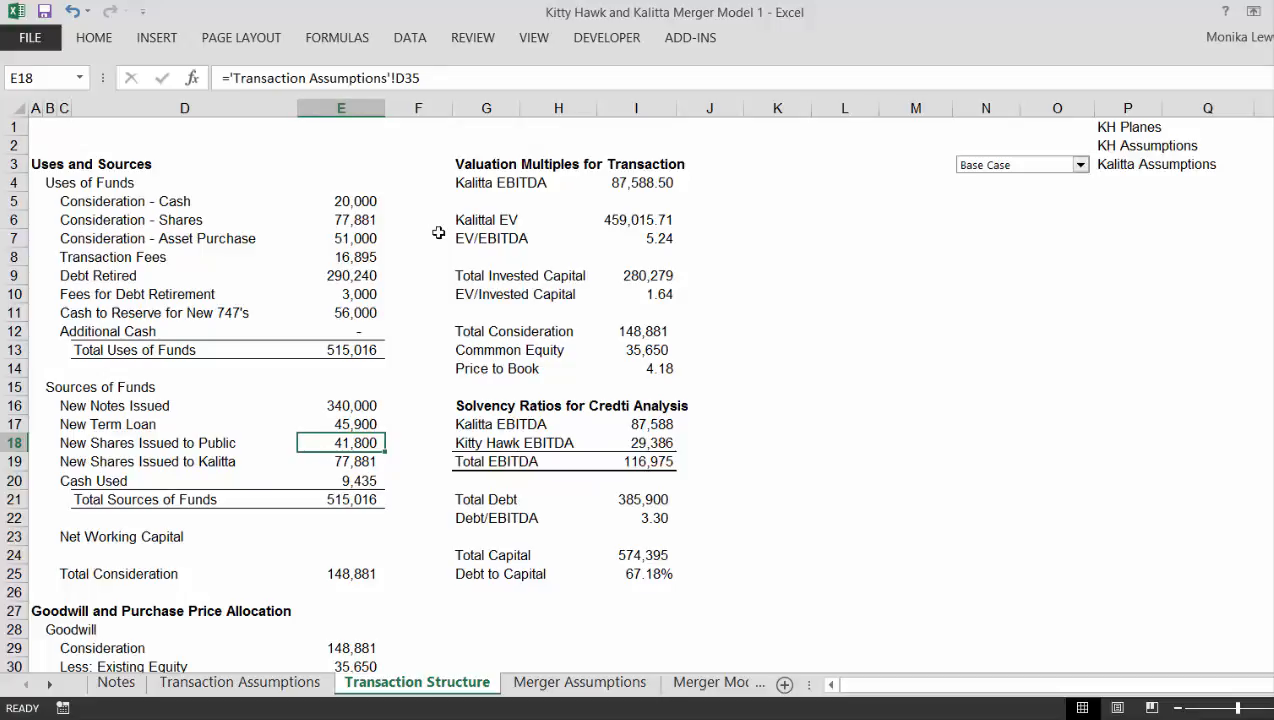
key("Down")
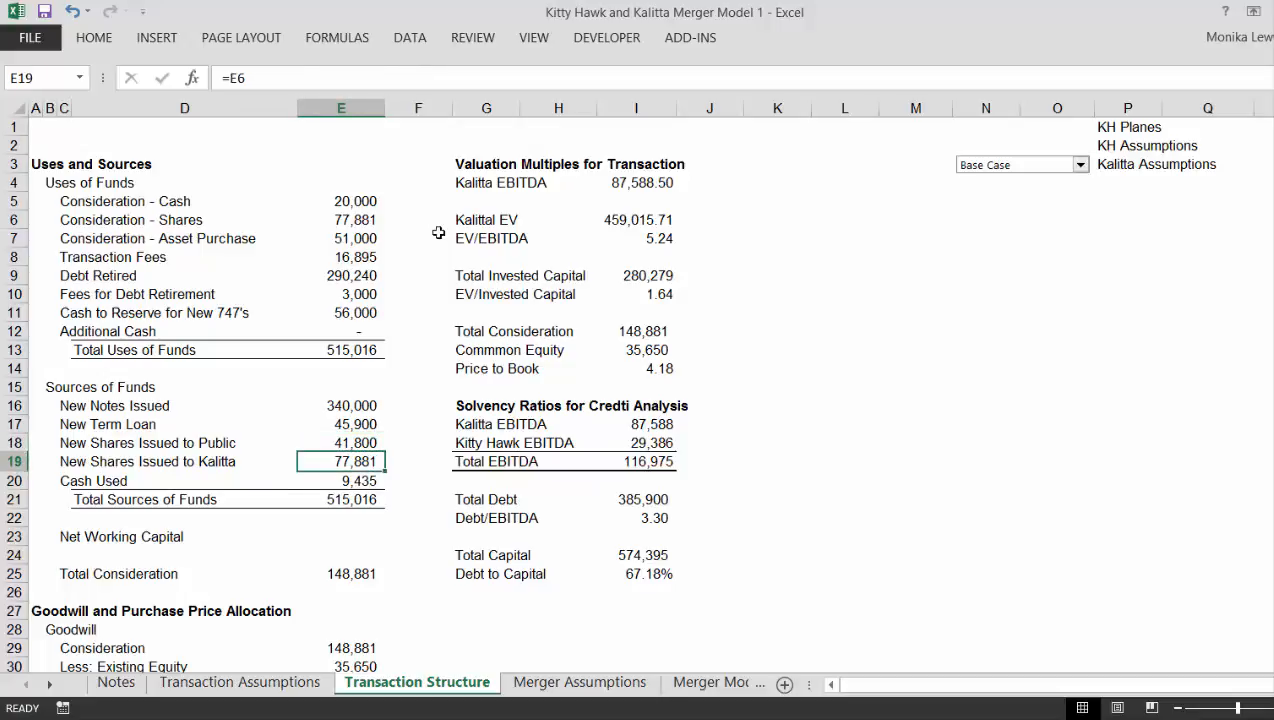
key("Down")
key("Down")
key("Down")
key("Down")
key("Down")
key("Down")
key("Down")
key("Down")
key("Down")
key("Down")
key("Down")
key("Down")
key("Down")
key("Down")
key("Down")
key("Down")
key("Down")
key("Down")
key("Down")
key("Down")
key("Down")
key("Down")
key("Down")
key("Down")
key("Down")
key("Down")
key("Down")
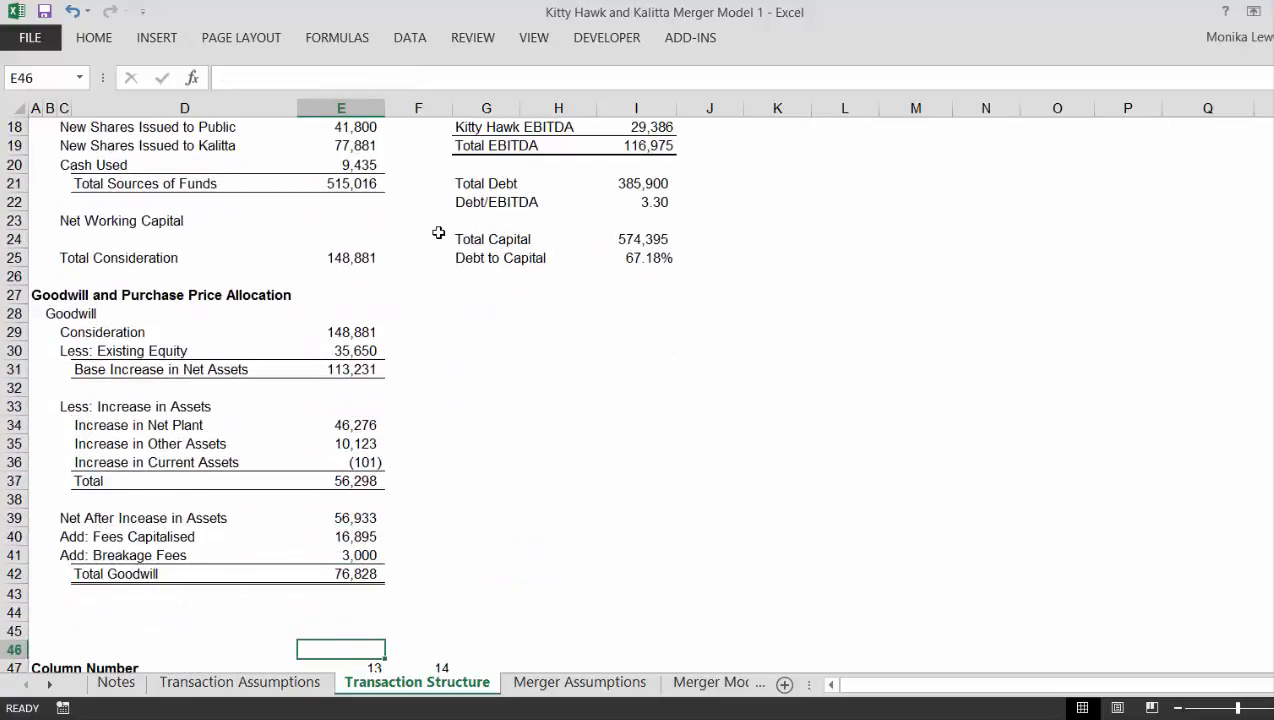
key("Down")
key("Down")
key("Down")
key("Up")
key("Up")
key("Up")
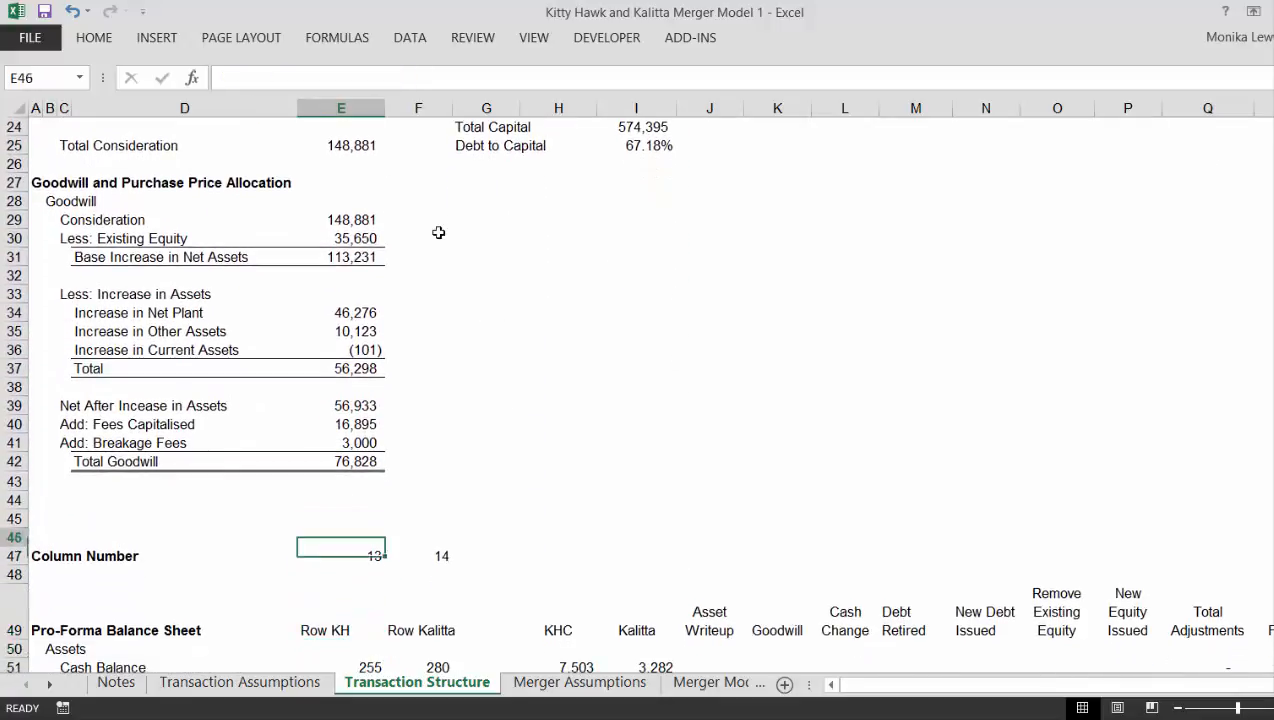
Review the Transaction Structure sheet from Uses and Sources through Total Goodwill to the opening asset rows of the Pro-Forma Balance Sheet
key("Up")
key("Up")
key("Up")
key("Up")
key("Up")
key("Up")
key("Up")
key("Up")
key("Up")
key("Up")
key("Up")
key("Up")
key("Up")
key("Up")
key("Up")
key("Up")
key("Up")
key("Up")
key("Up")
key("Up")
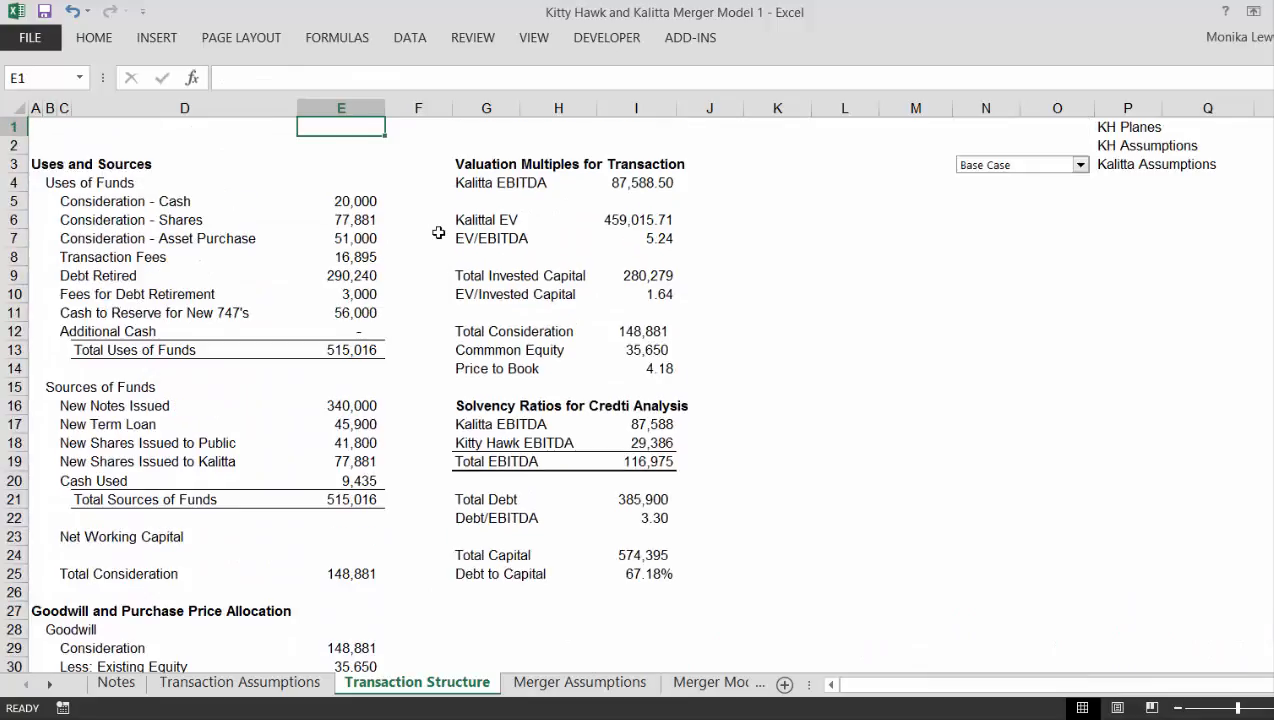
key("Down")
key("Down")
key("Down")
key("Down")
key("Down")
key("Down")
key("Down")
key("Down")
key("Down")
key("Down")
key("Down")
key("Down")
key("Down")
key("Down")
key("Down")
key("Down")
key("Down")
key("Down")
key("Down")
key("Down")
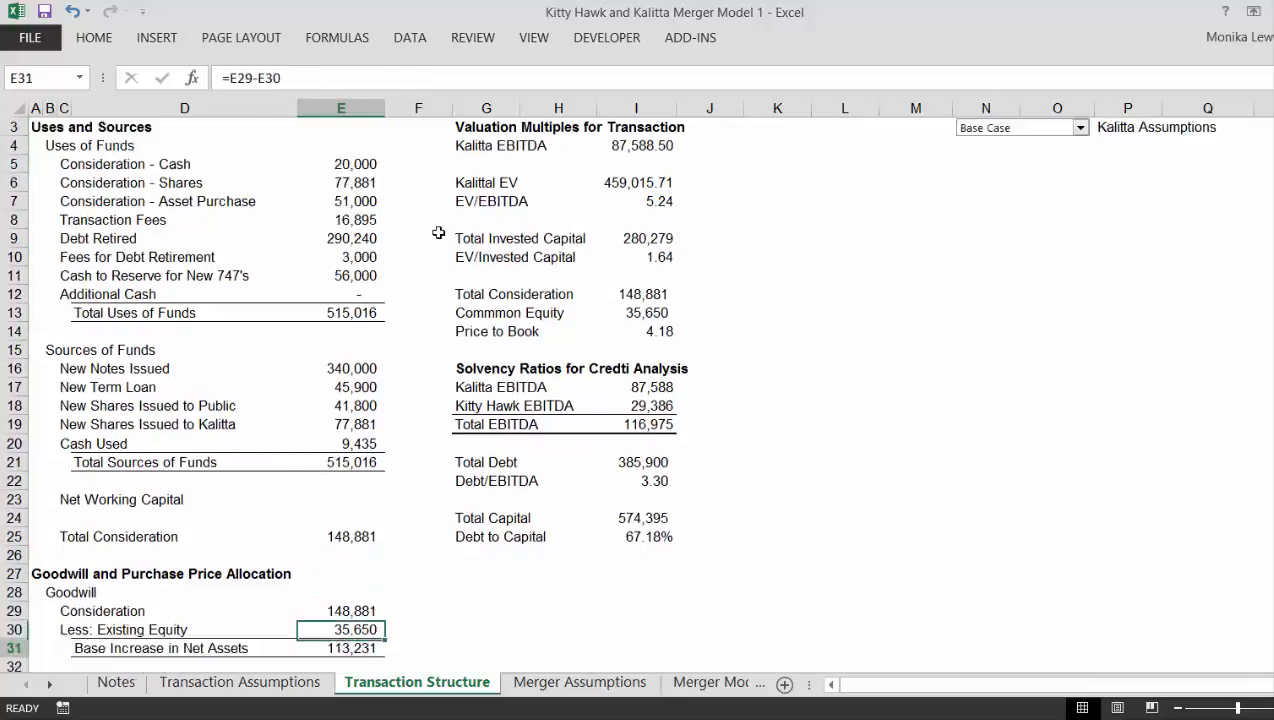
key("Down")
key("Down")
key("Down")
key("Down")
key("Down")
key("Down")
key("Down")
key("Down")
key("Down")
key("Down")
key("Down")
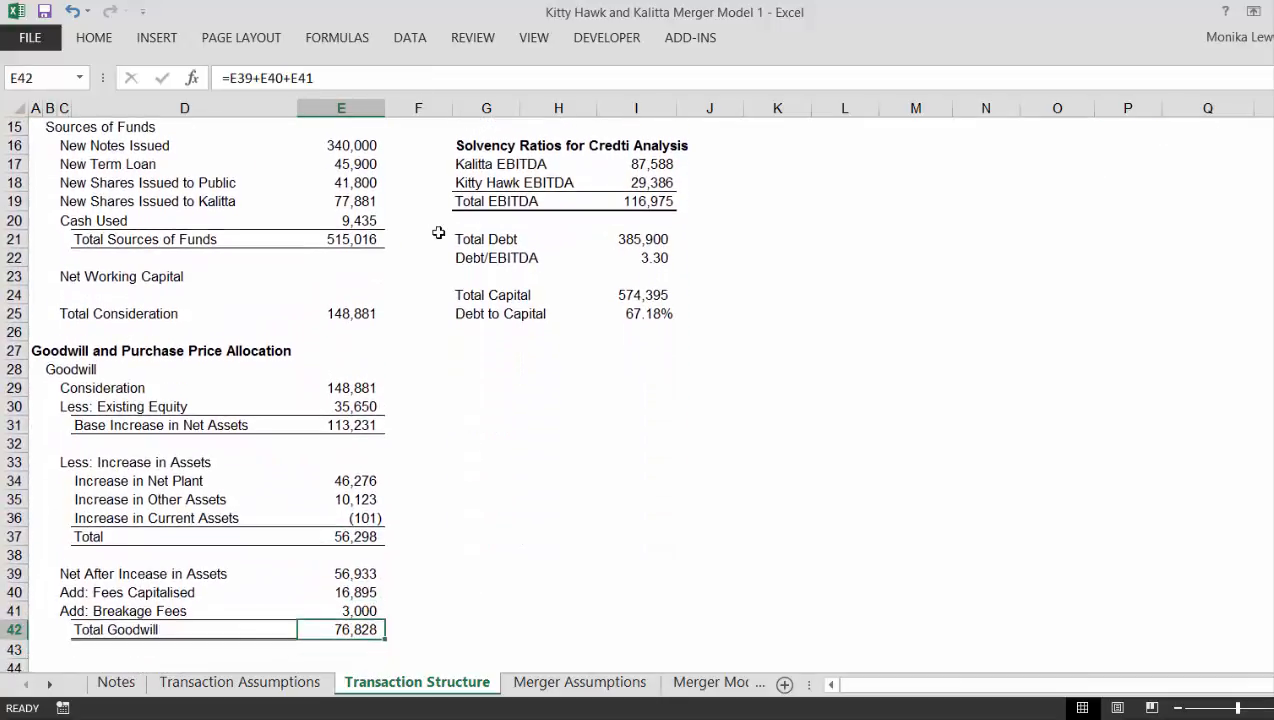
key("Down")
key("Down")
key("Down")
key("Down")
key("Down")
key("Down")
key("Down")
key("Down")
key("Down")
key("Down")
key("Down")
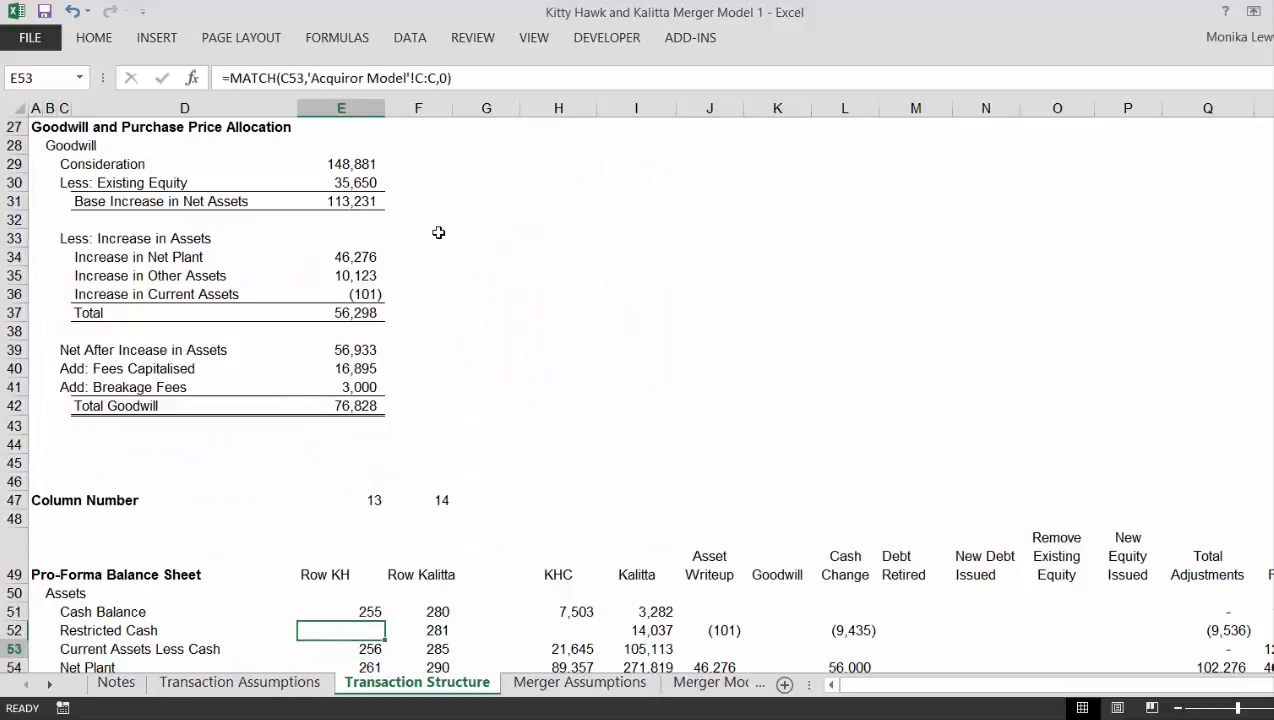
Review the Pro-Forma Balance Sheet on the Transaction Structure sheet from its asset rows down to the Shares row
key("Down")
key("Down")
key("Down")
key("Down")
key("Down")
key("Down")
key("Down")
key("Down")
key("Down")
key("Down")
key("Down")
key("Down")
key("Down")
key("Down")
key("Down")
key("Down")
key("Down")
key("Down")
key("Down")
key("Down")
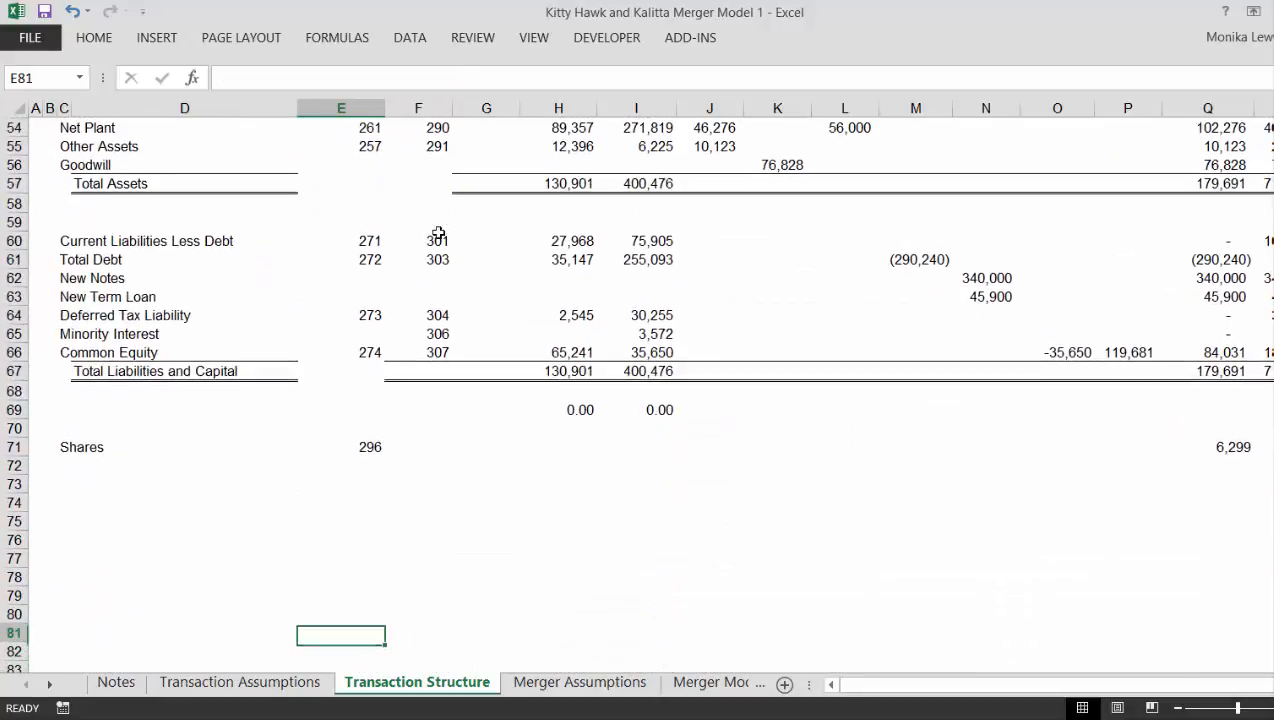
key("Up")
key("Up")
key("Up")
key("Up")
key("Up")
key("Up")
key("Up")
key("Up")
key("Up")
key("Up")
key("Up")
key("Up")
key("Up")
key("Down")
key("Down")
key("Down")
key("Down")
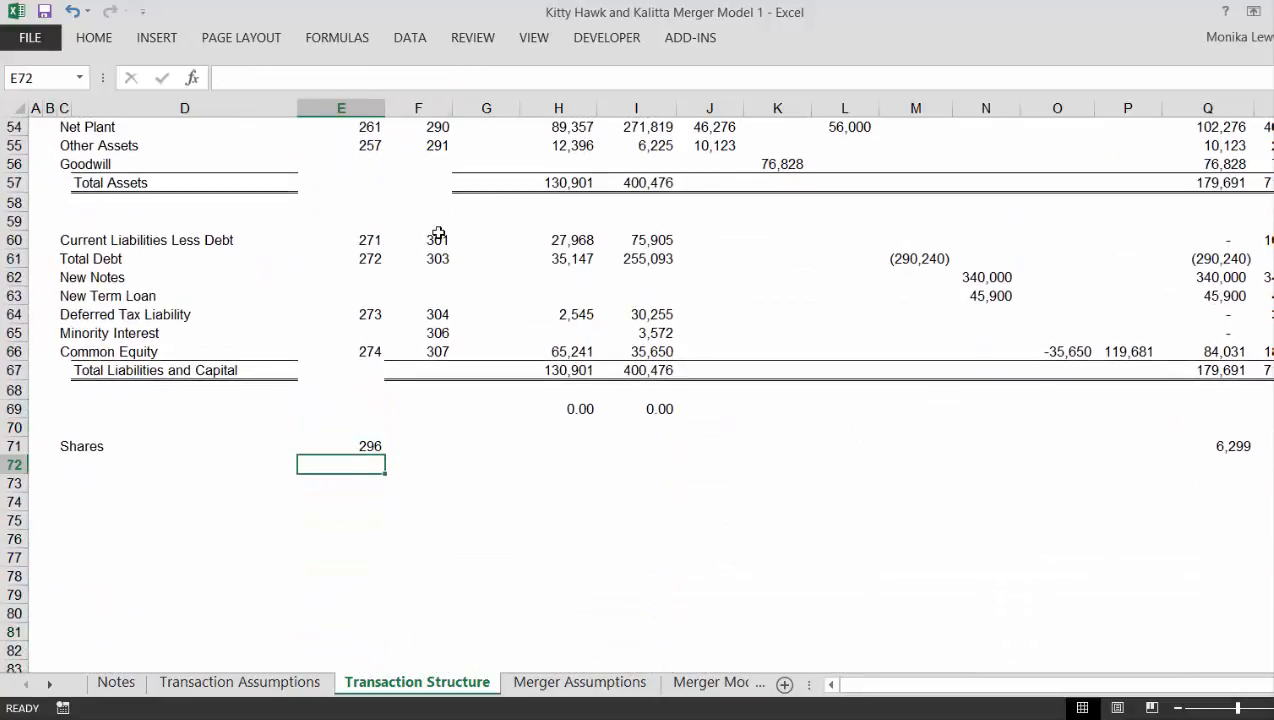
Examine the Total Adjustments formula for Shares in Q71 of the Transaction Structure sheet
key("Right")
key("Right")
key("Right")
key("Right")
key("Right")
key("Right")
key("Right")
key("Right")
key("Right")
key("Up")
key("Up")
key("Right")
key("Right")
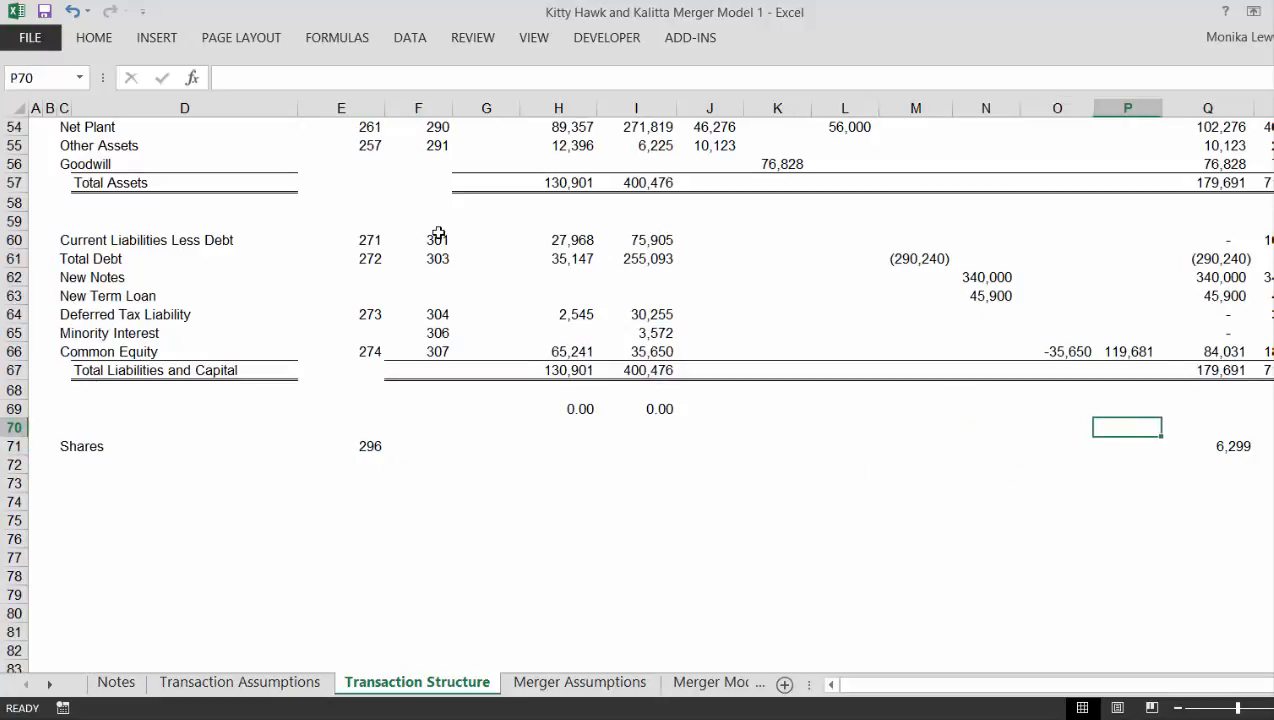
key("Right")
key("Down")
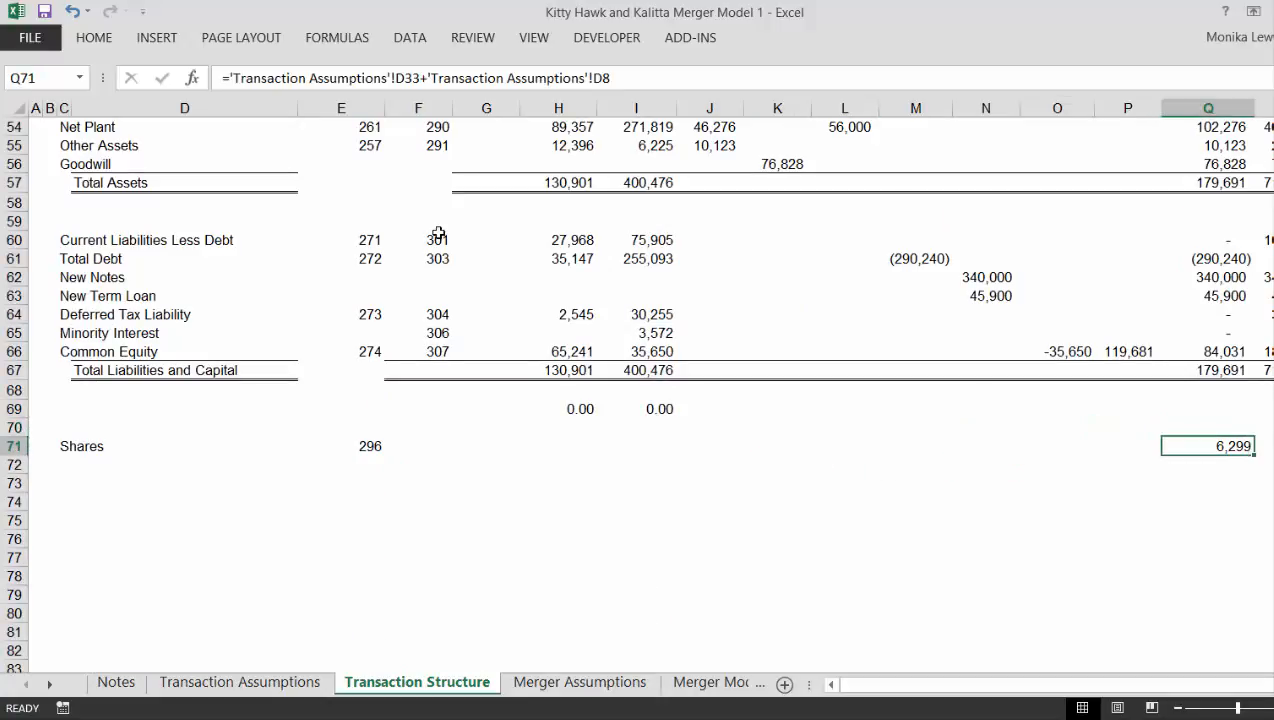
key("Right")
key("Left")
Review the Goodwill and Purchase Price Allocation section around the Less: Increase in Assets rows
key("Page_Up")
key("Up")
key("Up")
key("Up")
key("Up")
key("Up")
key("Up")
key("Up")
key("Up")
key("Up")
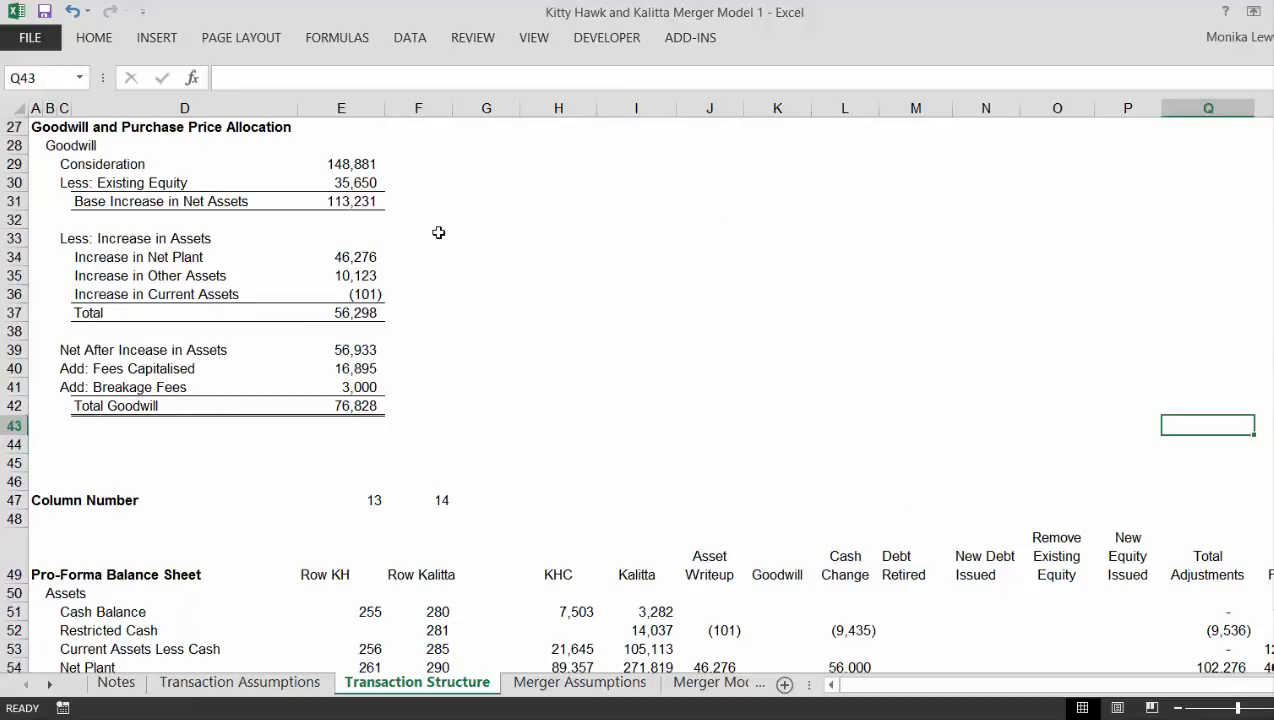
key("Left")
key("Left")
key("Left")
key("Left")
key("Left")
key("Left")
key("Home")
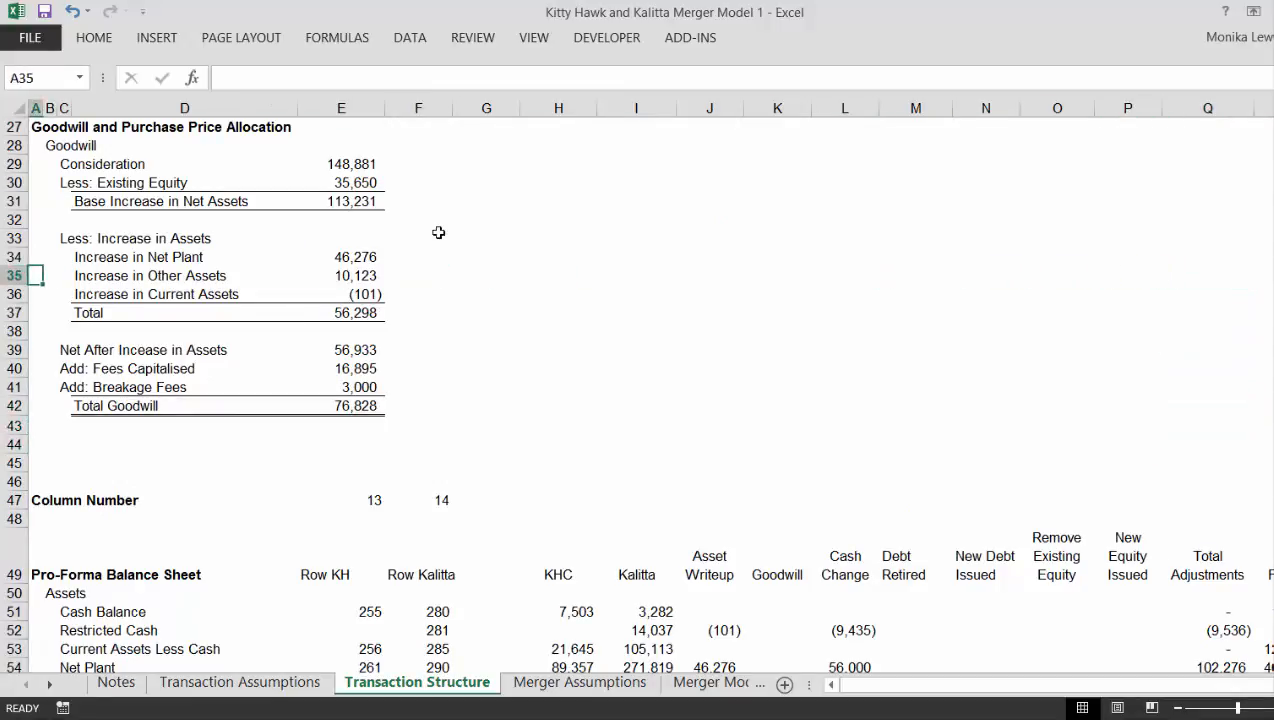
key("Up")
key("Up")
key("Up")
key("Down")
key("Right")
key("Right")
key("Right")
key("Right")
key("Right")
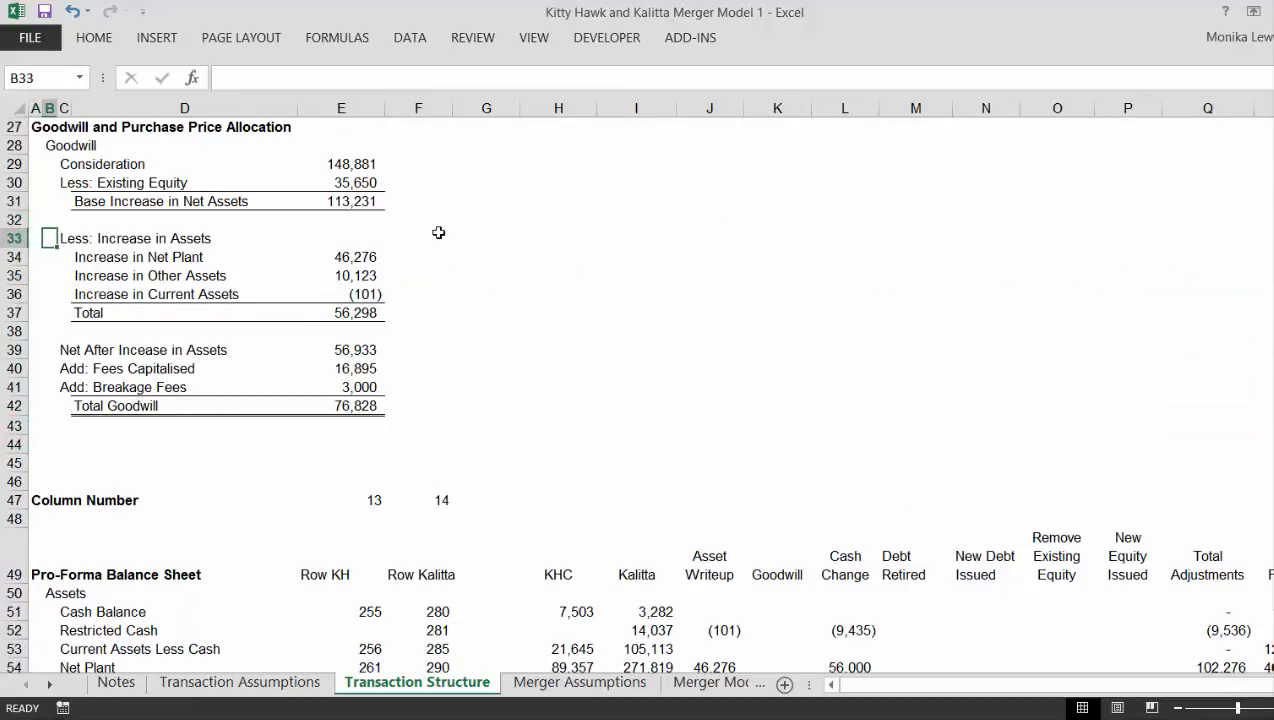
key("Left")
key("Left")
key("Left")
key("Left")
key("Left")
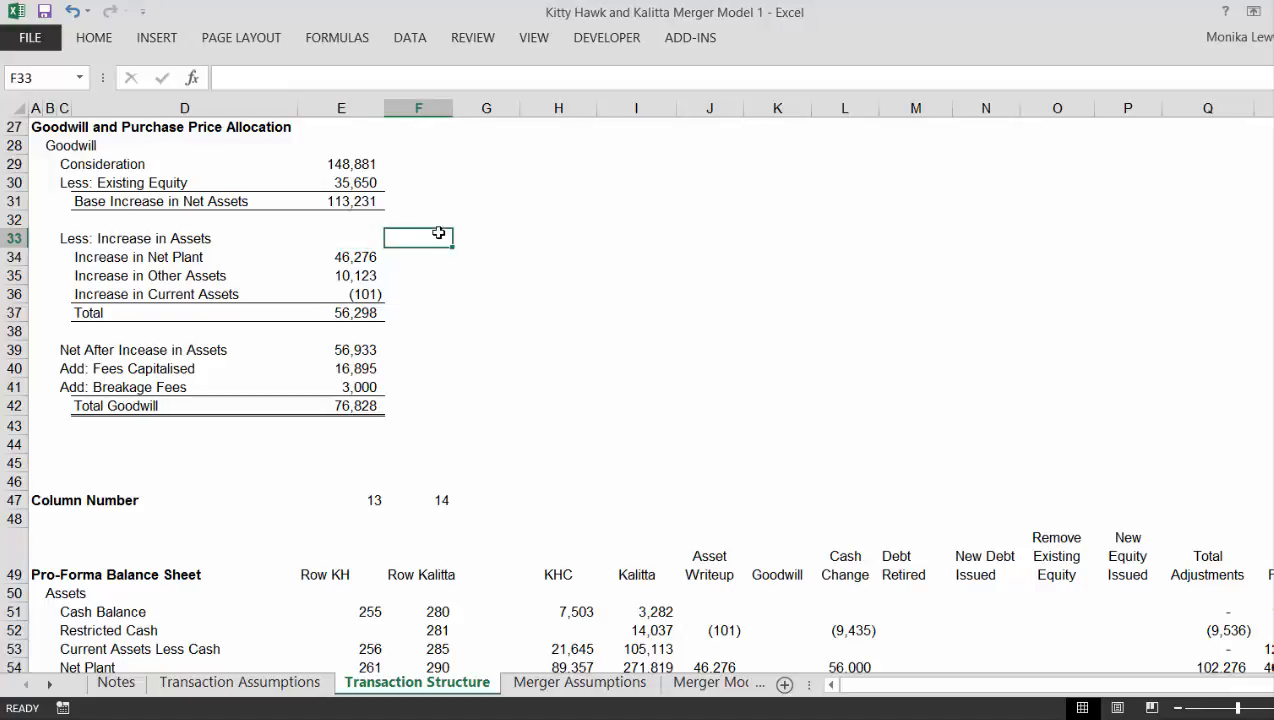
key("Down")
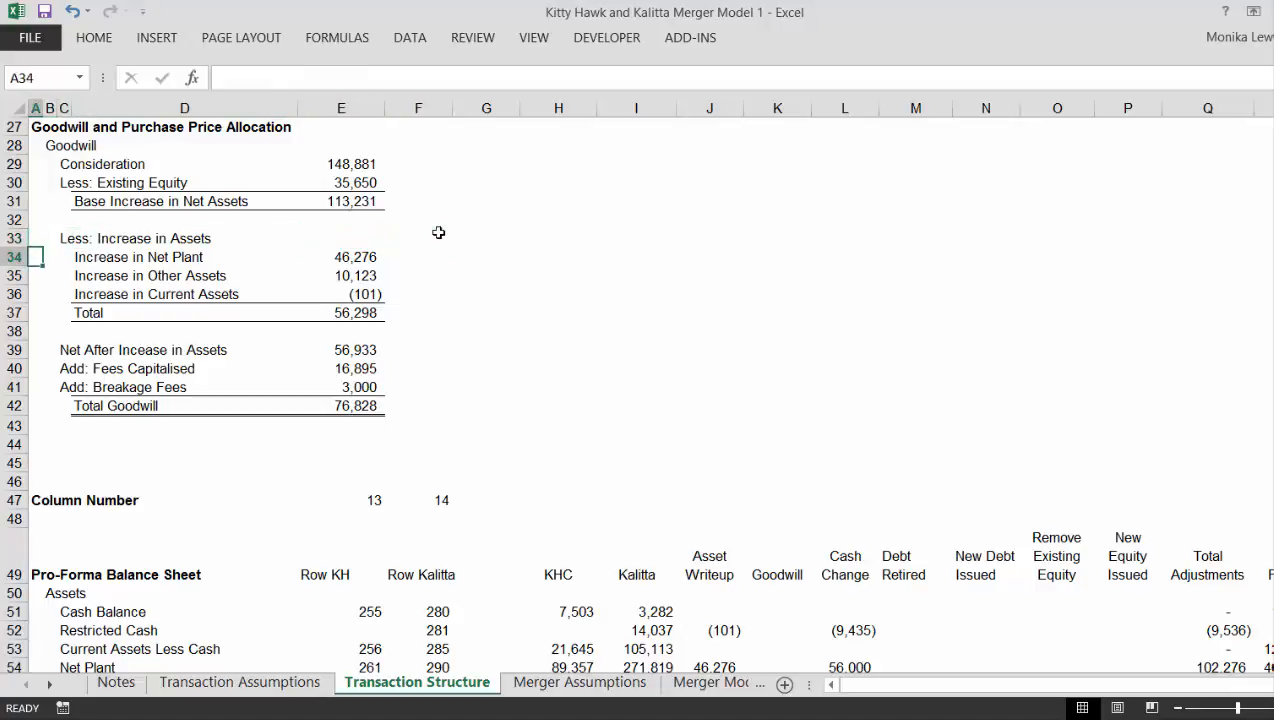
Examine the New Shares Issued and Share Price Assumed entries in D33 and D34 of the Transaction Assumptions sheet
key("ctrl+Page_Up")
key("Down")
key("Down")
key("Down")
key("Down")
key("Down")
key("Down")
key("Down")
key("Down")
key("Down")
key("Down")
key("Down")
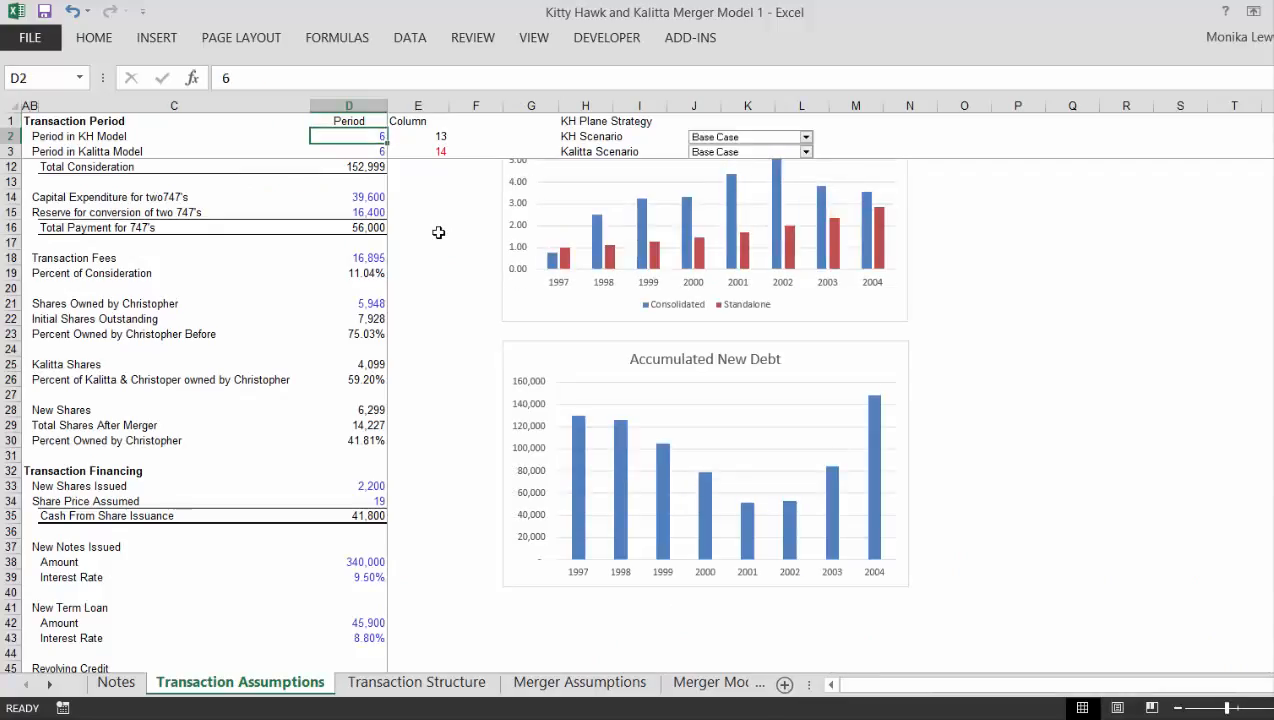
key("Down")
key("Down")
key("Down")
key("Down")
key("Down")
key("Down")
key("Down")
key("Down")
key("Down")
key("Down")
key("Down")
key("Down")
key("Down")
key("Down")
key("Down")
key("Down")
key("Down")
key("Down")
key("Down")
key("Down")
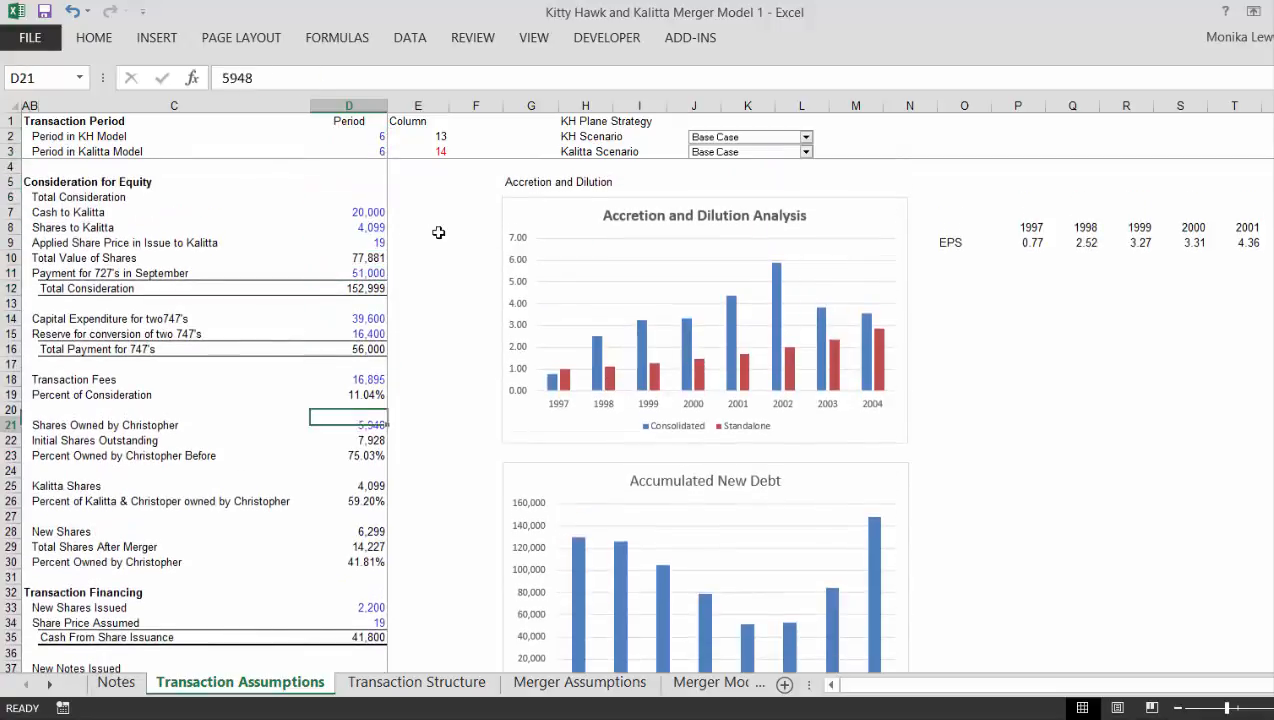
key("Up")
key("Right")
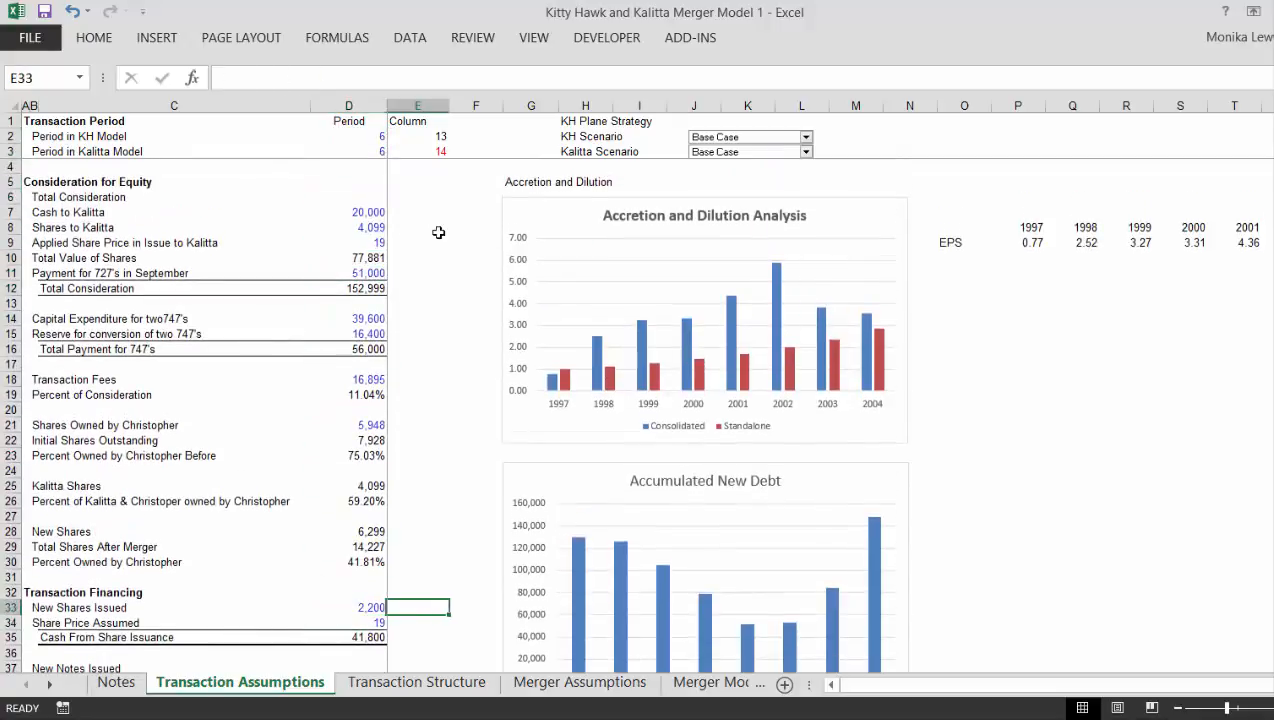
key("Left")
key("Down")
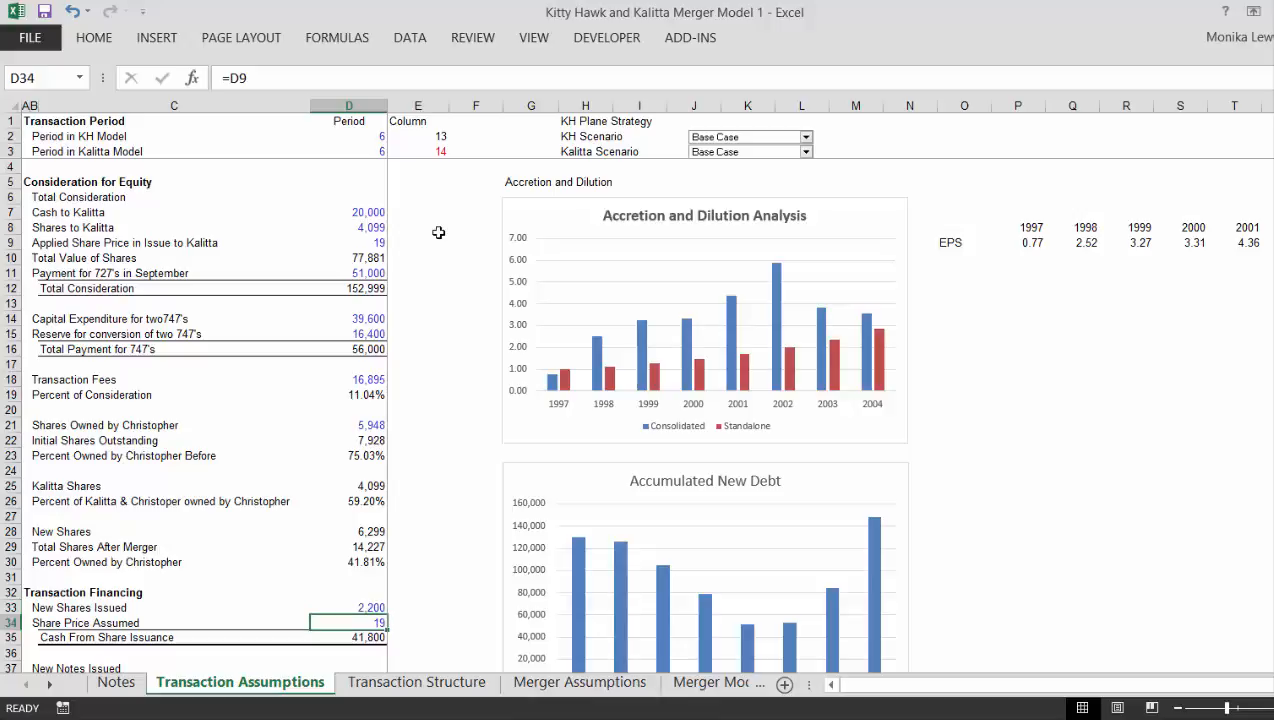
key("Up")
key("Down")
key("Up")
key("Down")
key("Up")
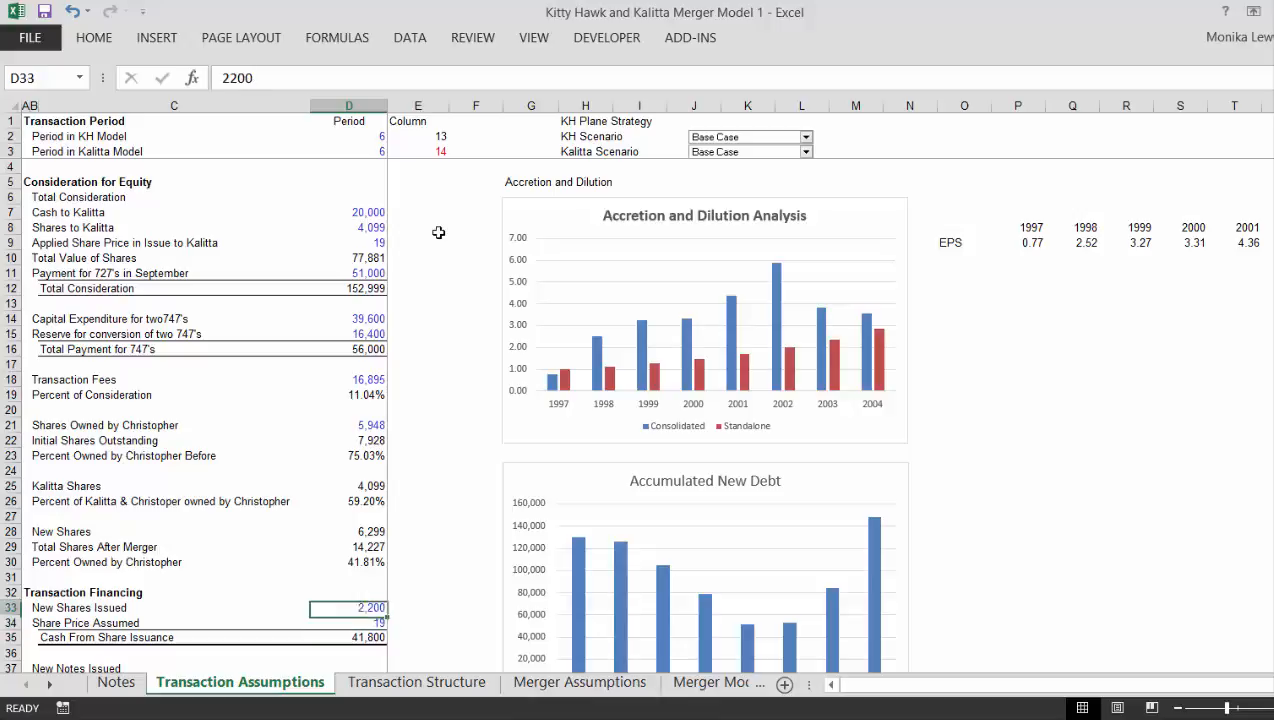
key("Down")
key("Up")
key("Down")
key("Up")
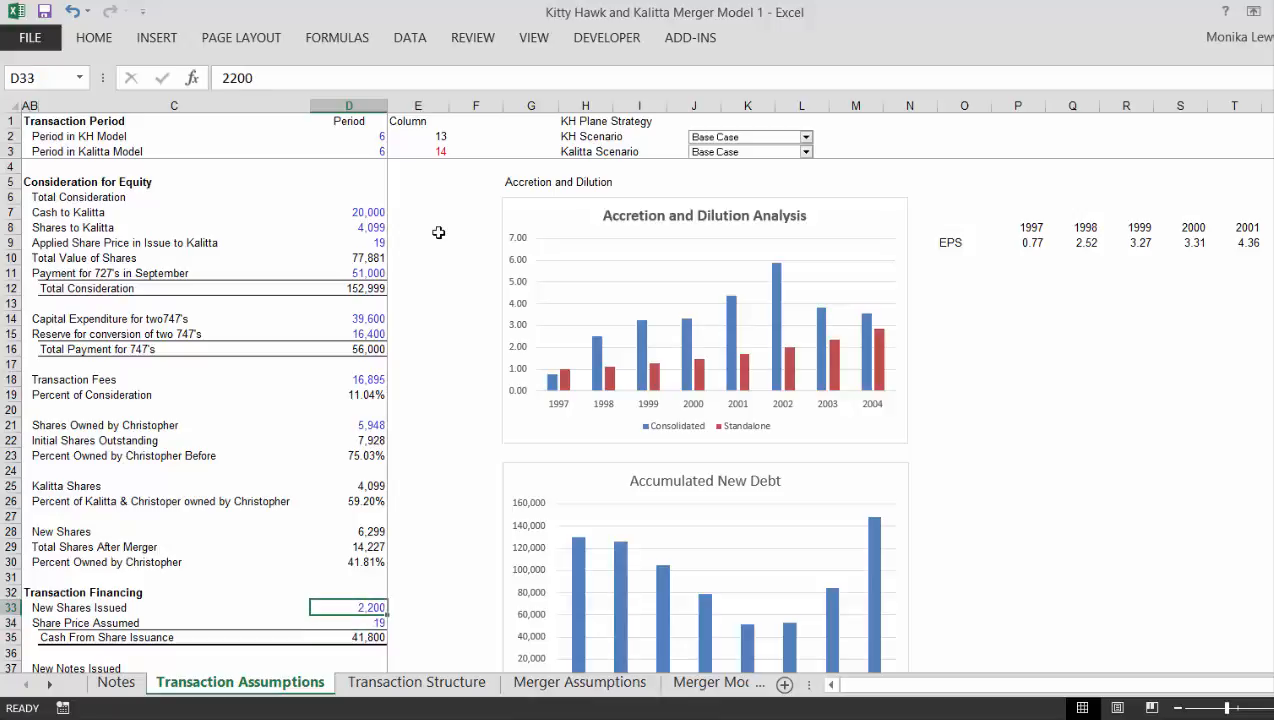
Try to calculate New Shares Issued in D33 as Transaction Structure E18 divided by the Share Price Assumed in D34
type("=")
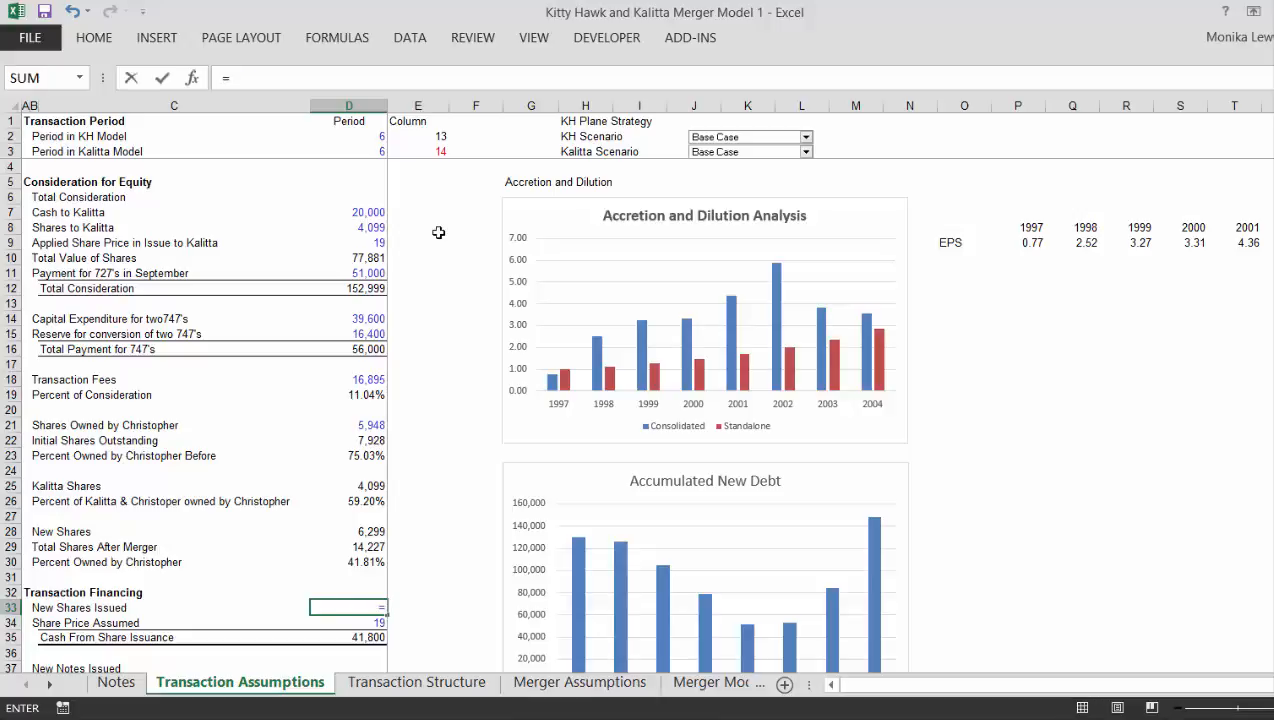
key("ctrl+Page_Down")
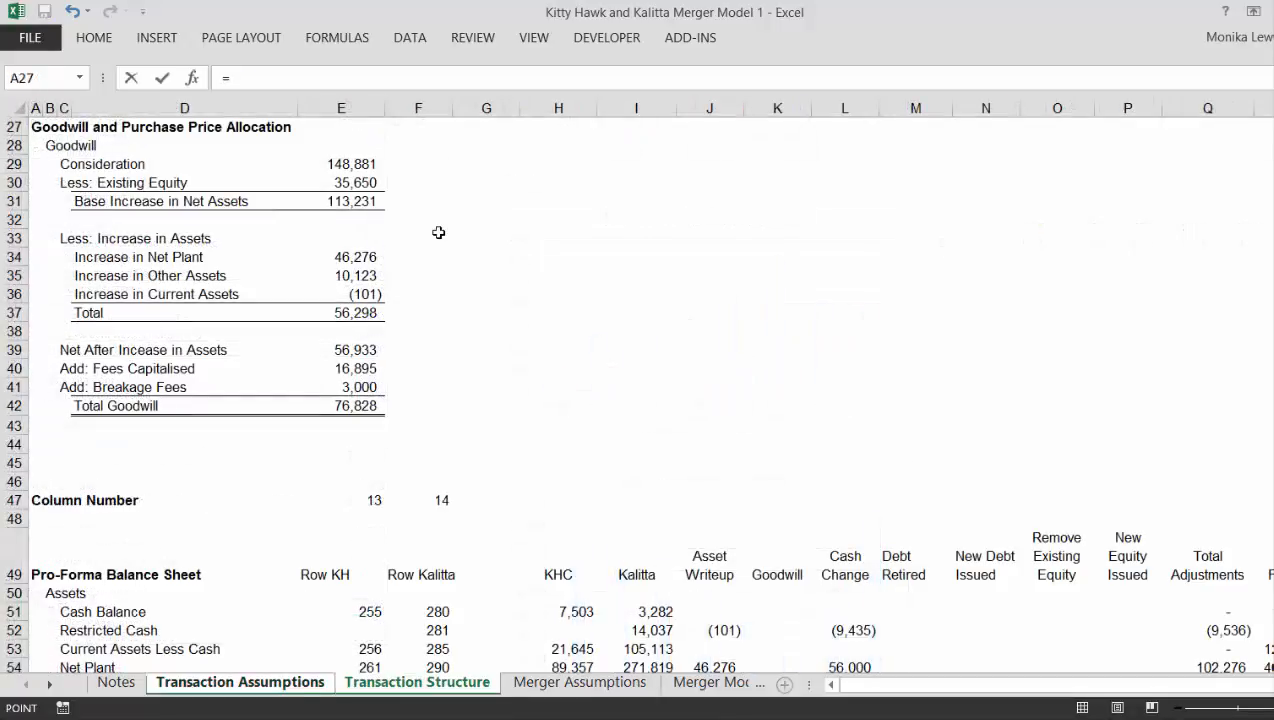
key("Up")
key("Up")
key("Up")
key("Up")
key("Up")
key("Up")
key("Up")
key("Up")
key("Up")
key("Up")
key("Up")
key("Up")
key("Up")
key("Up")
key("Up")
key("Up")
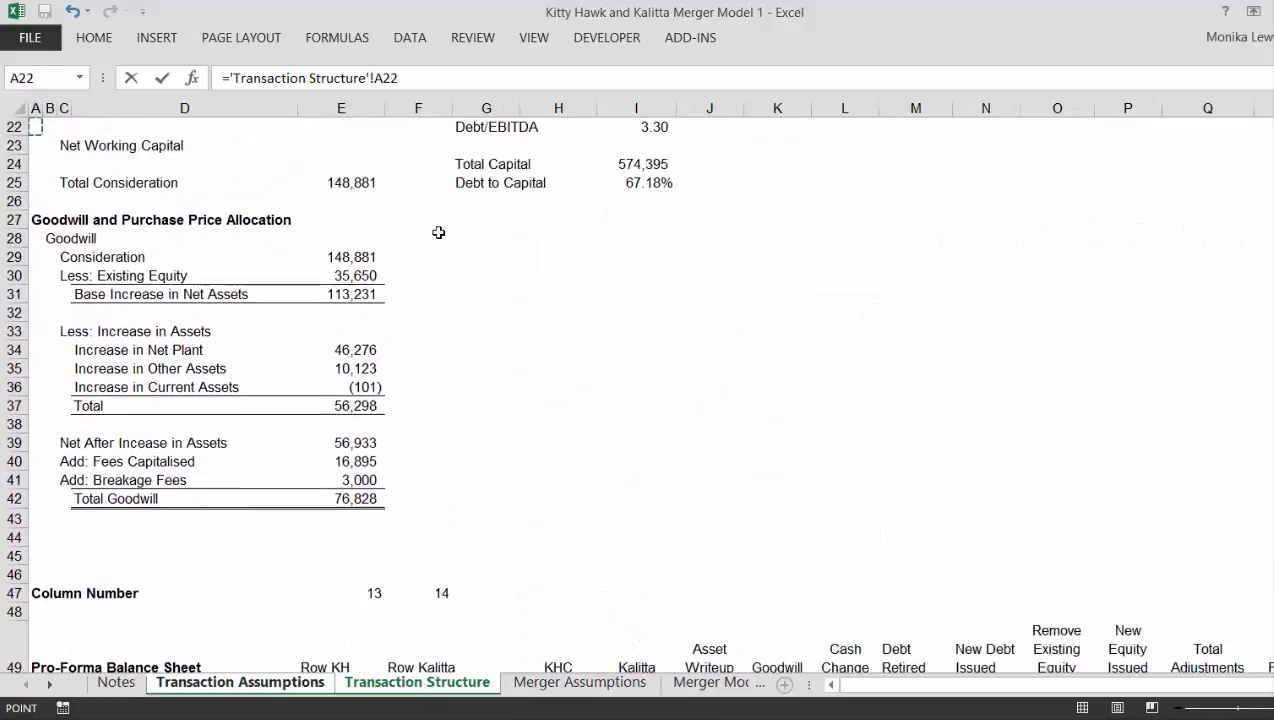
key("Up")
key("Up")
key("Down")
key("Down")
key("Down")
key("Down")
key("Down")
key("Down")
key("Down")
key("Down")
key("Right")
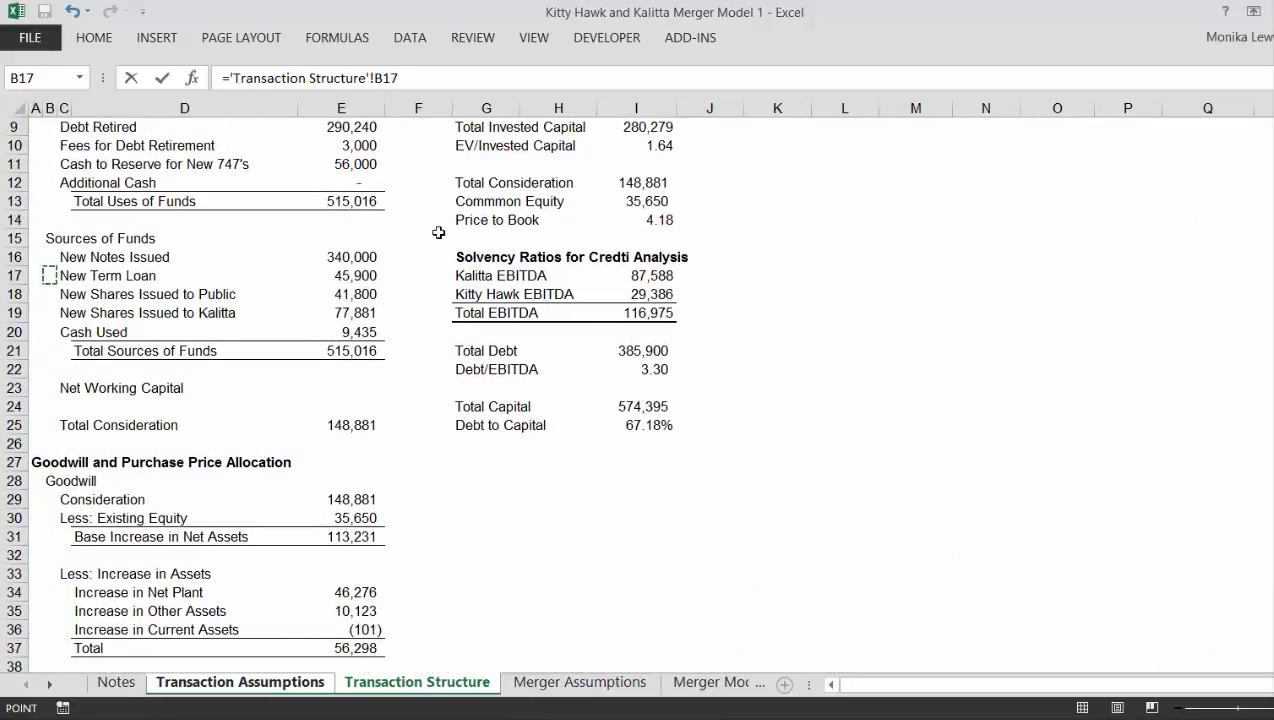
key("Down")
key("Right")
key("Right")
key("Right")
key("Right")
key("Left")
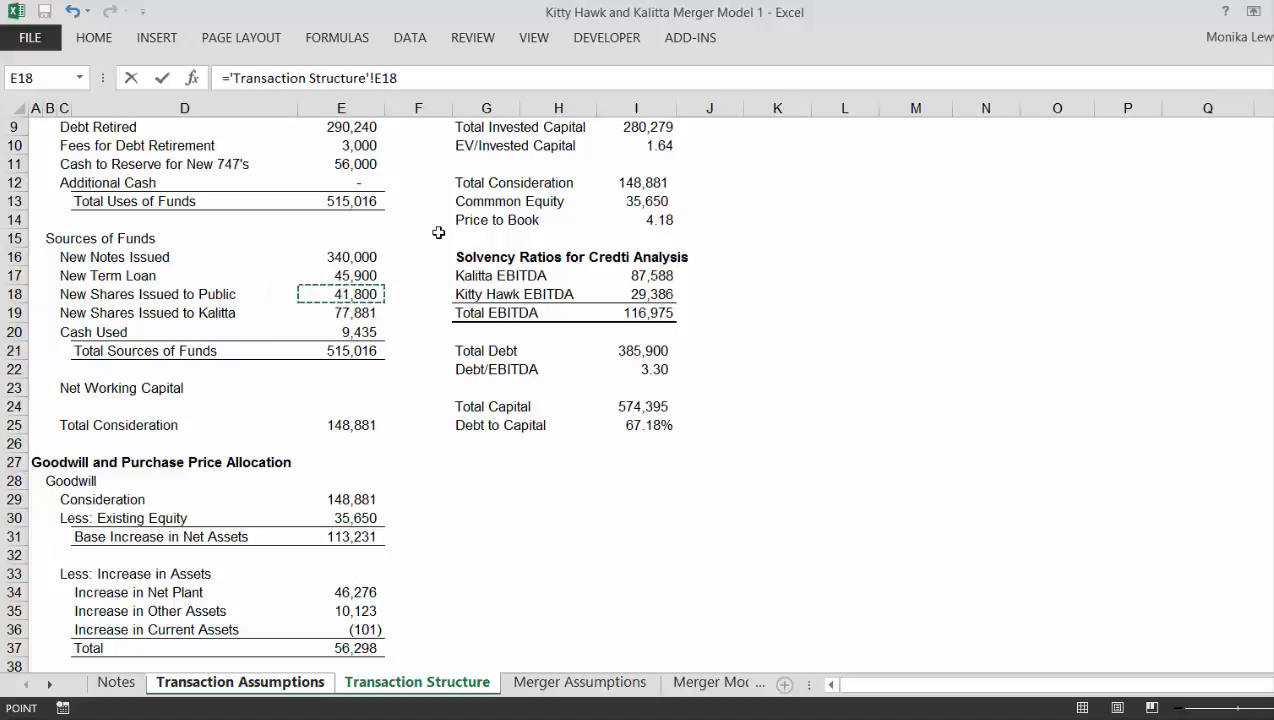
type("/")
key("ctrl+Page_Down")
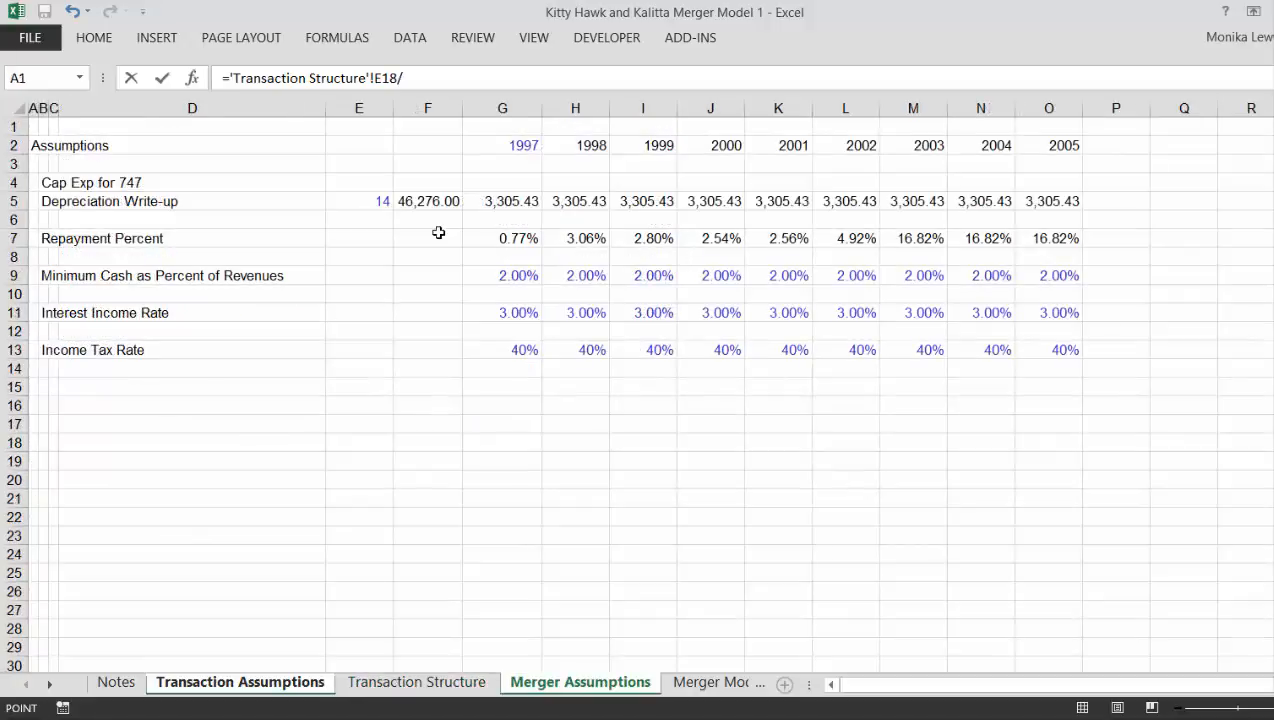
key("ctrl+Page_Up")
key("ctrl+Page_Up")
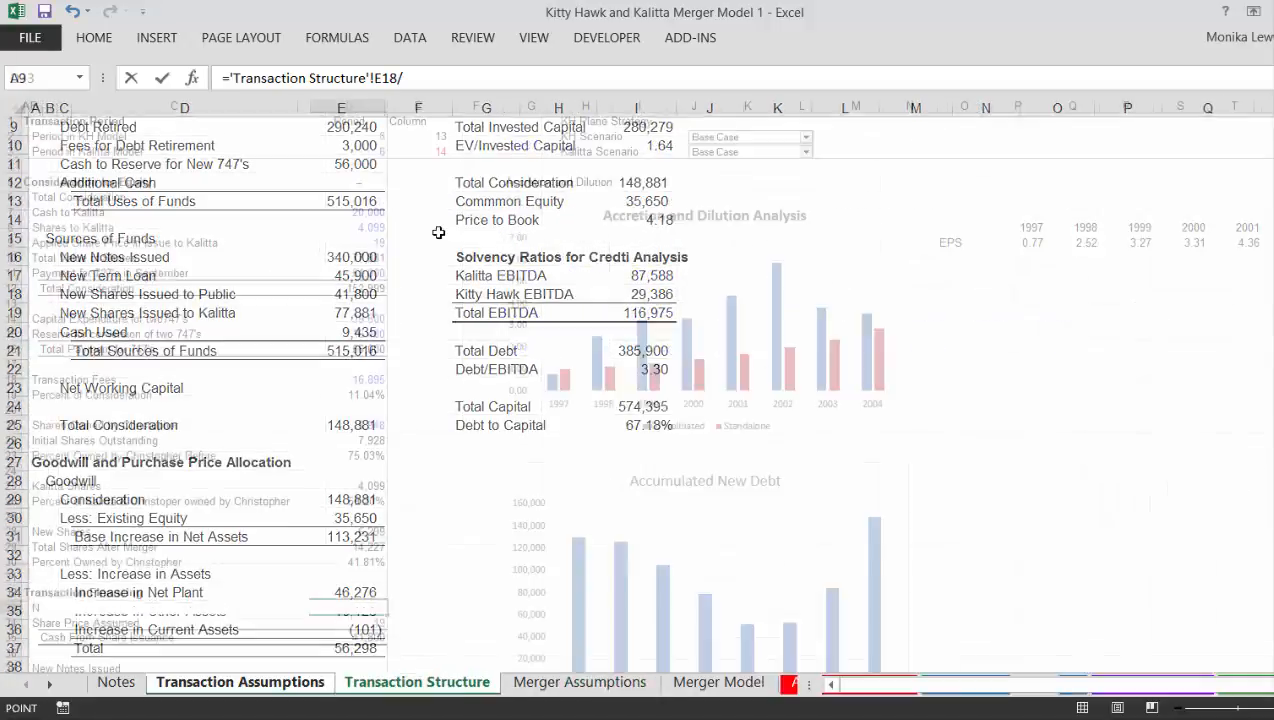
key("Down")
key("Return")
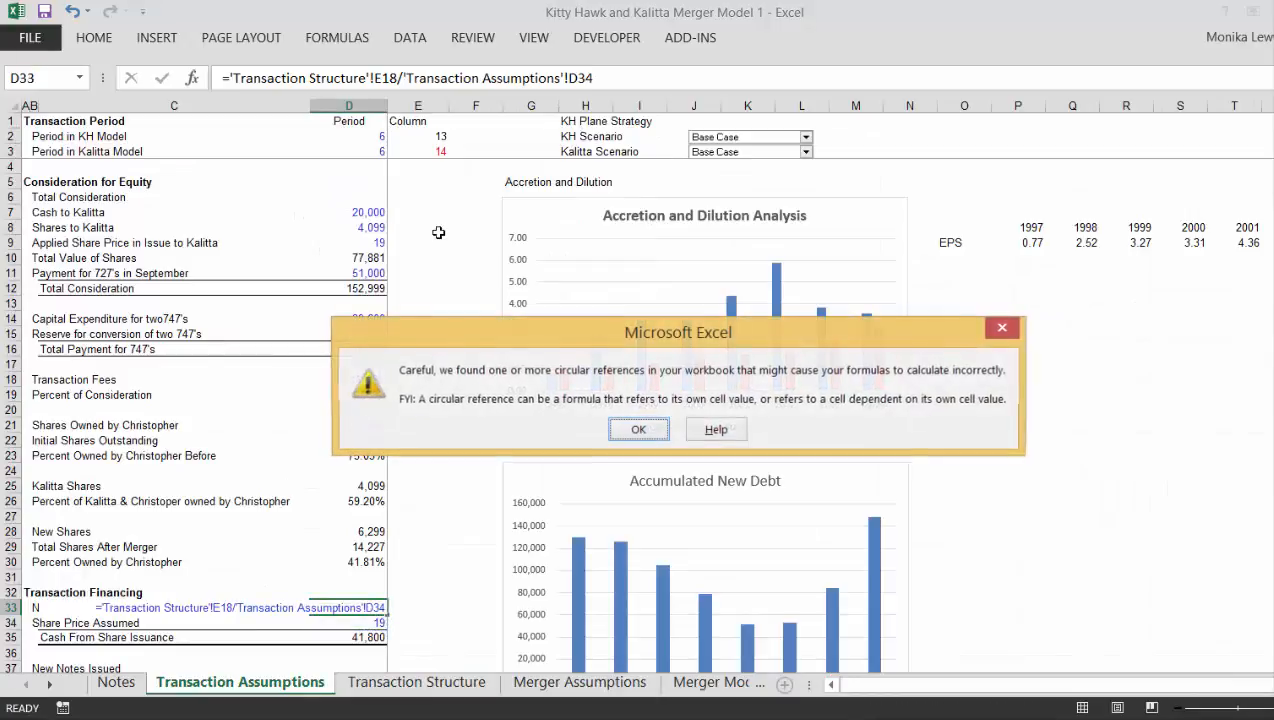
key("Return")
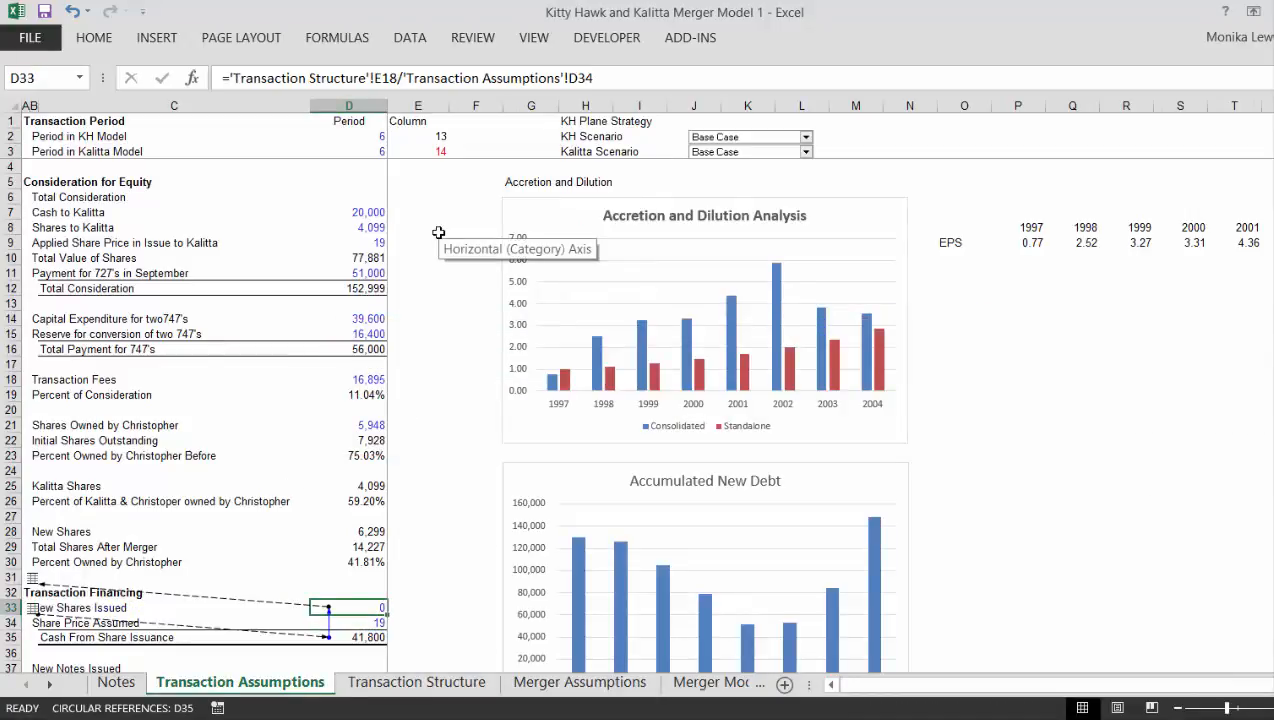
Restore the hard-coded 2200 for New Shares Issued in D33
type("2200")
key("Left")
key("Right")
key("Right")
key("Left")
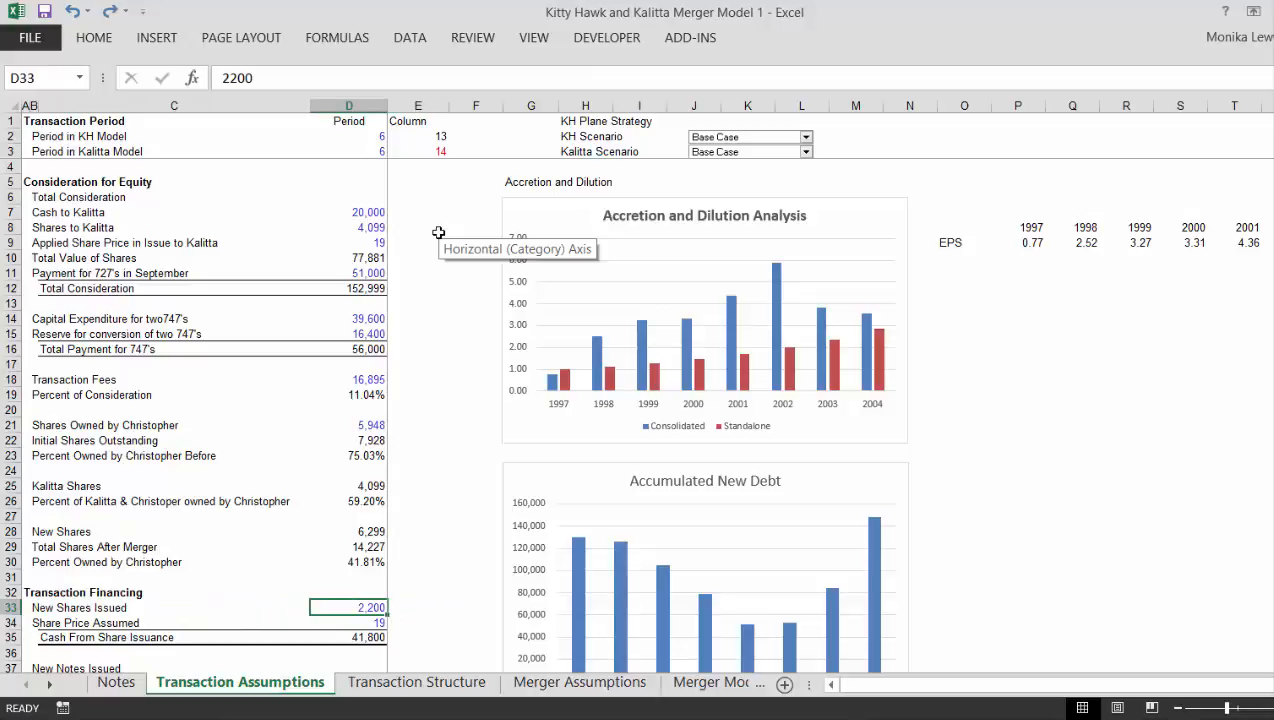
key("Up")
key("Up")
key("Up")
key("Up")
key("Up")
key("Up")
key("Up")
key("Up")
key("Up")
key("Up")
key("Up")
key("Up")
key("Up")
key("Up")
key("Up")
key("Up")
key("Up")
key("Up")
key("Up")
key("Up")
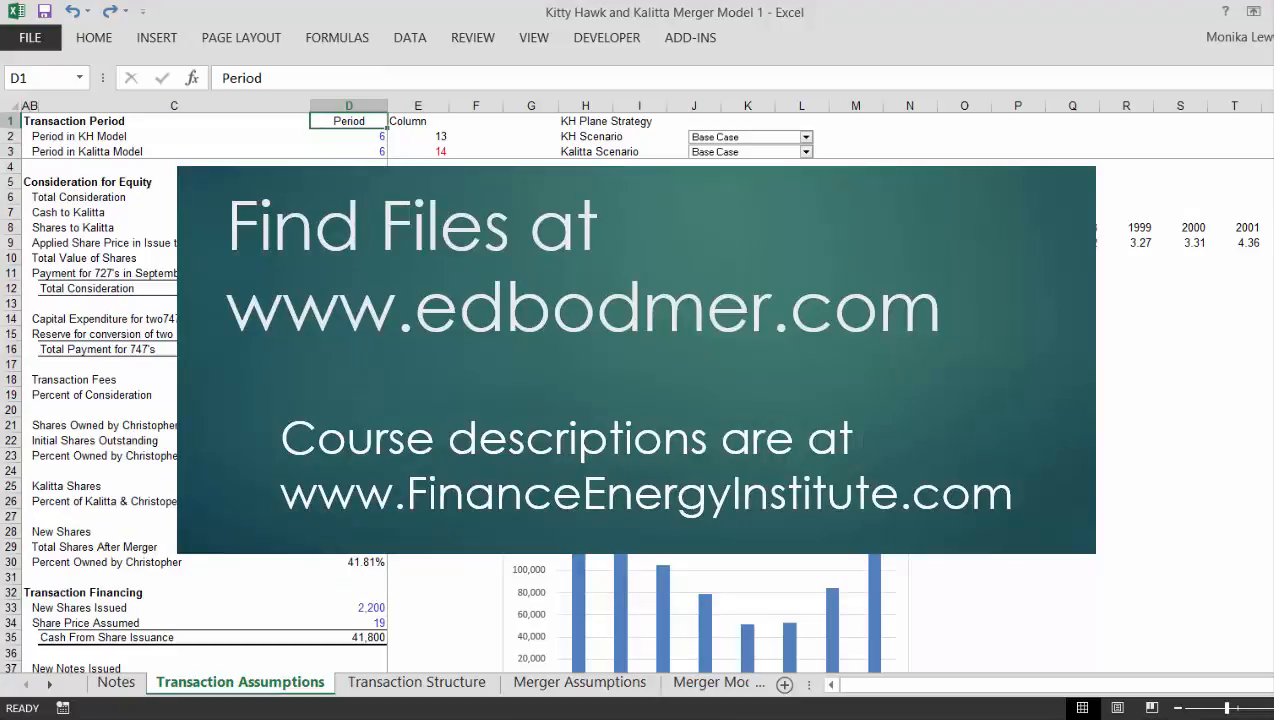
Switch the Kalitta Scenario to Low Case and then to Company Case
left_click(465, 426)
key("Down")
key("Down")
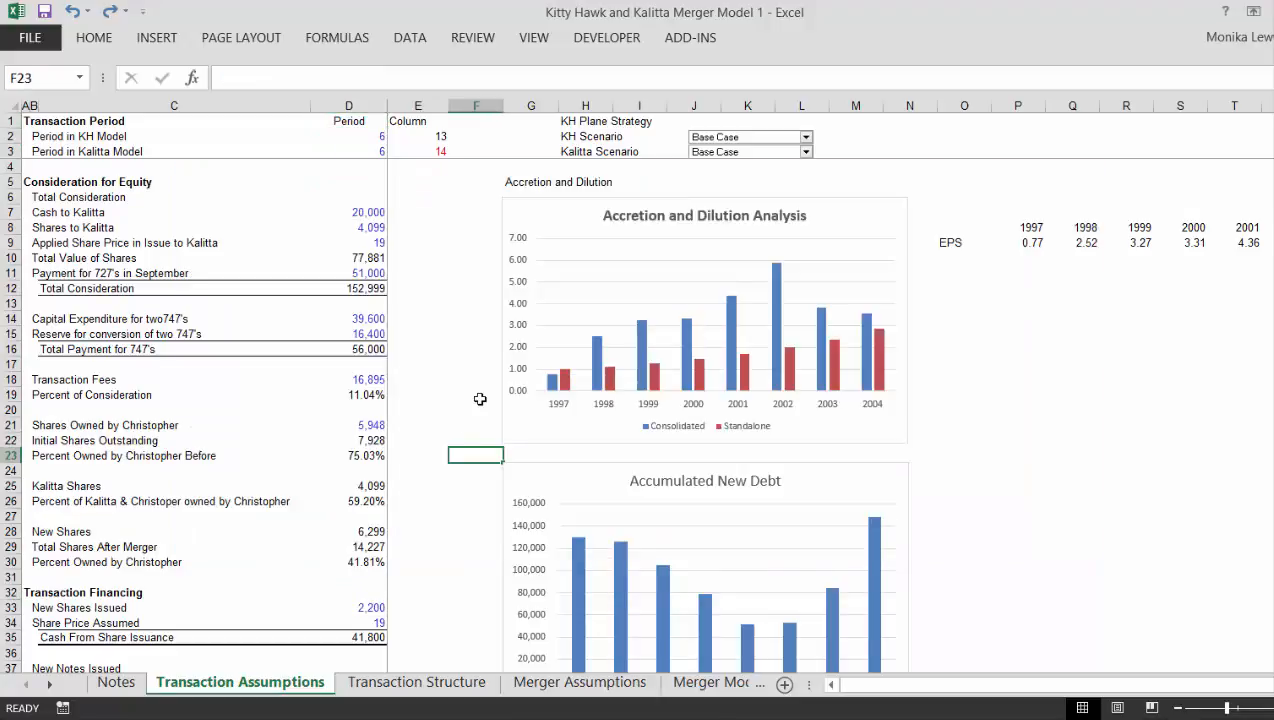
left_click(806, 153)
key("Return")
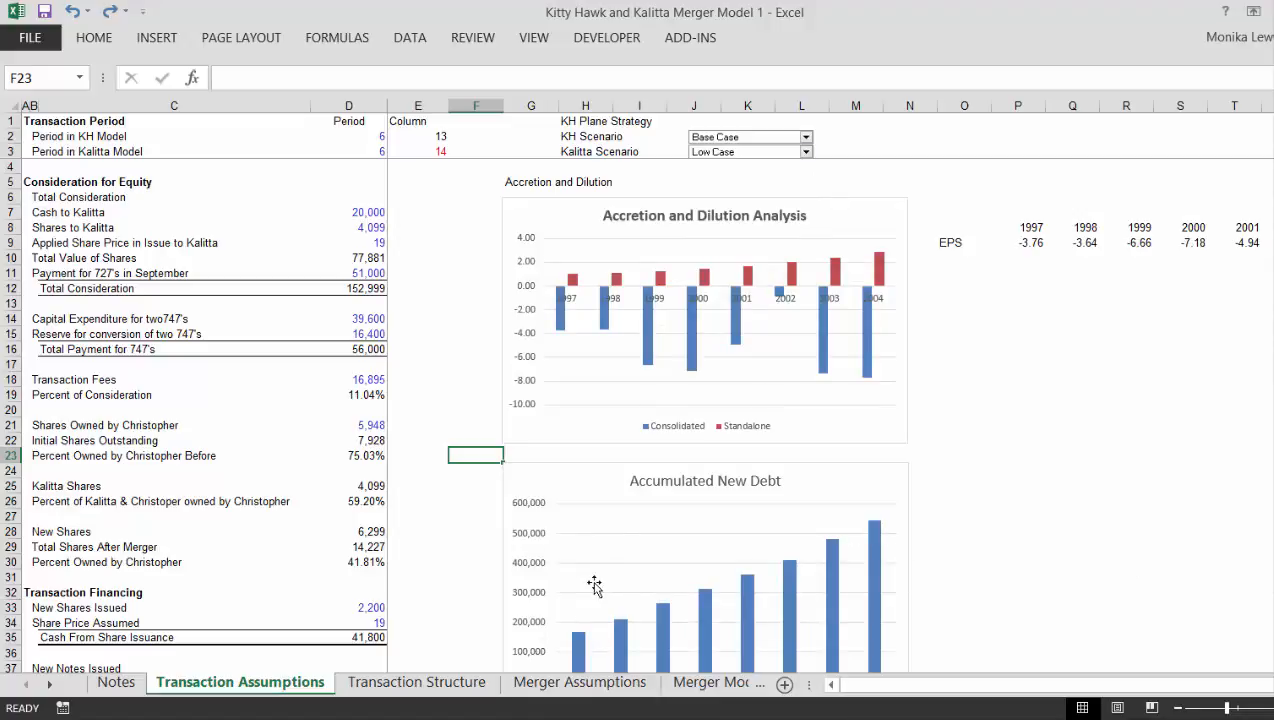
left_click(806, 153)
scroll(810, 158, "up", 2)
left_click(806, 153)
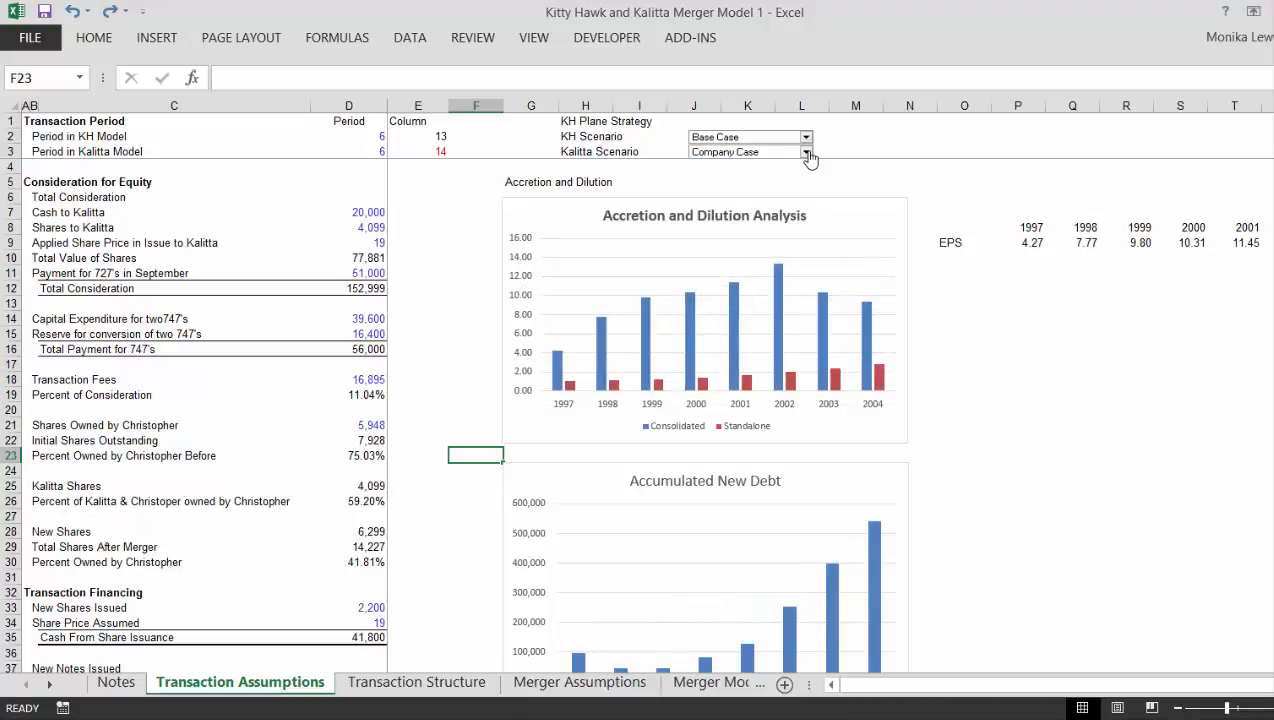
Examine the Accretion and Dilution Analysis and Accumulated New Debt charts under the Company Case
left_click(981, 541)
key("Down")
key("Down")
key("Down")
key("Down")
key("Down")
key("Down")
key("Down")
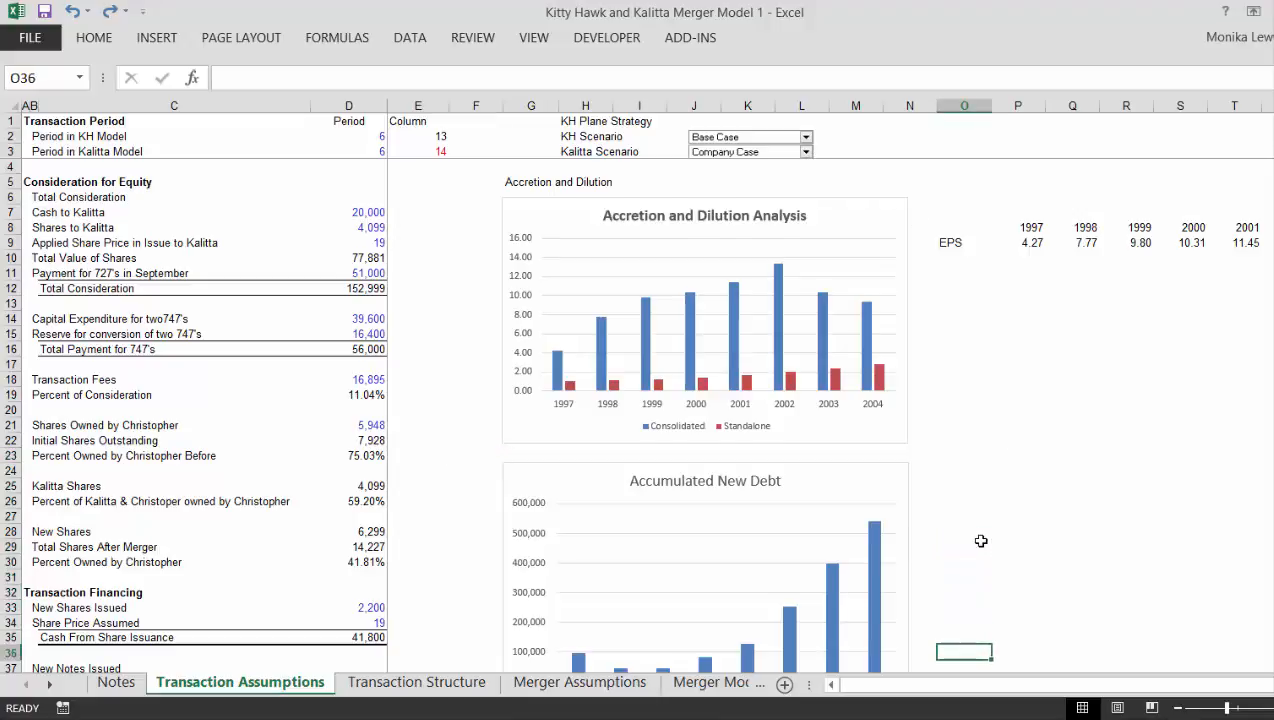
key("Down")
key("Up")
key("Up")
key("Up")
key("Up")
key("Up")
key("Up")
key("Up")
key("Up")
key("Up")
key("Up")
key("Up")
key("Up")
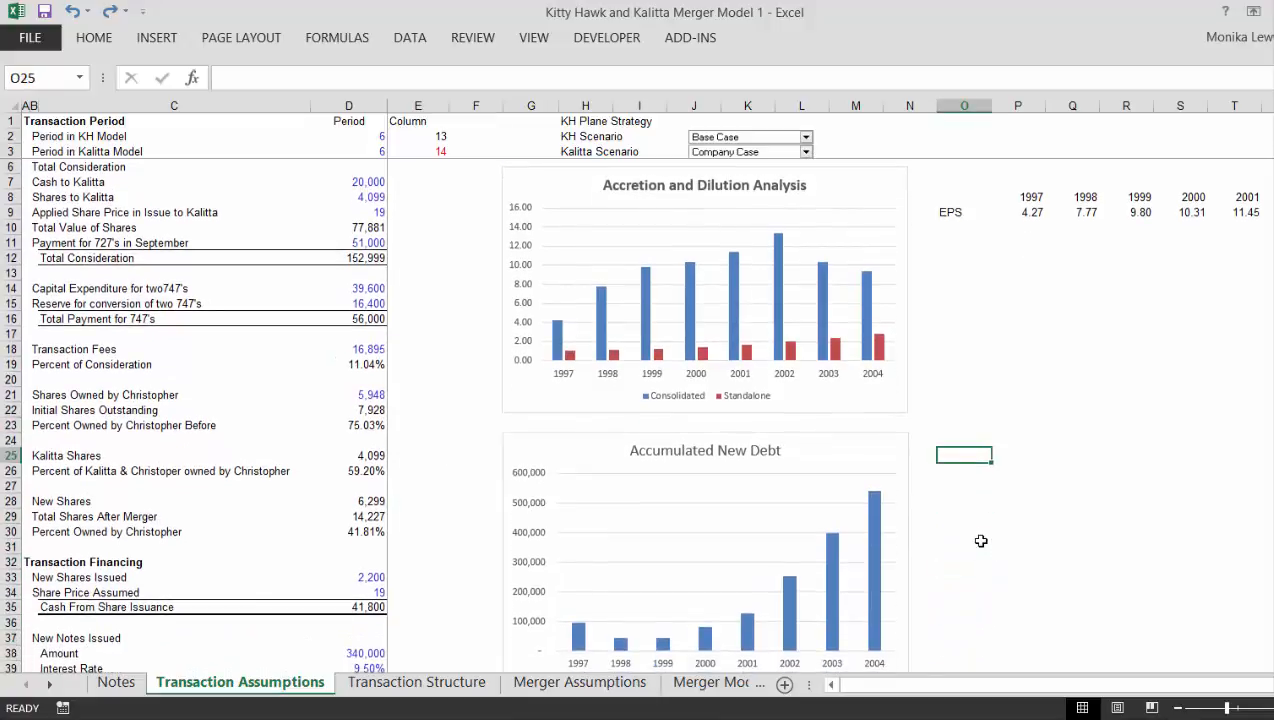
Alternate the Kalitta Scenario between Base Case and Company Case twice, ending on Company Case
left_click(807, 151)
key("Down")
key("Return")
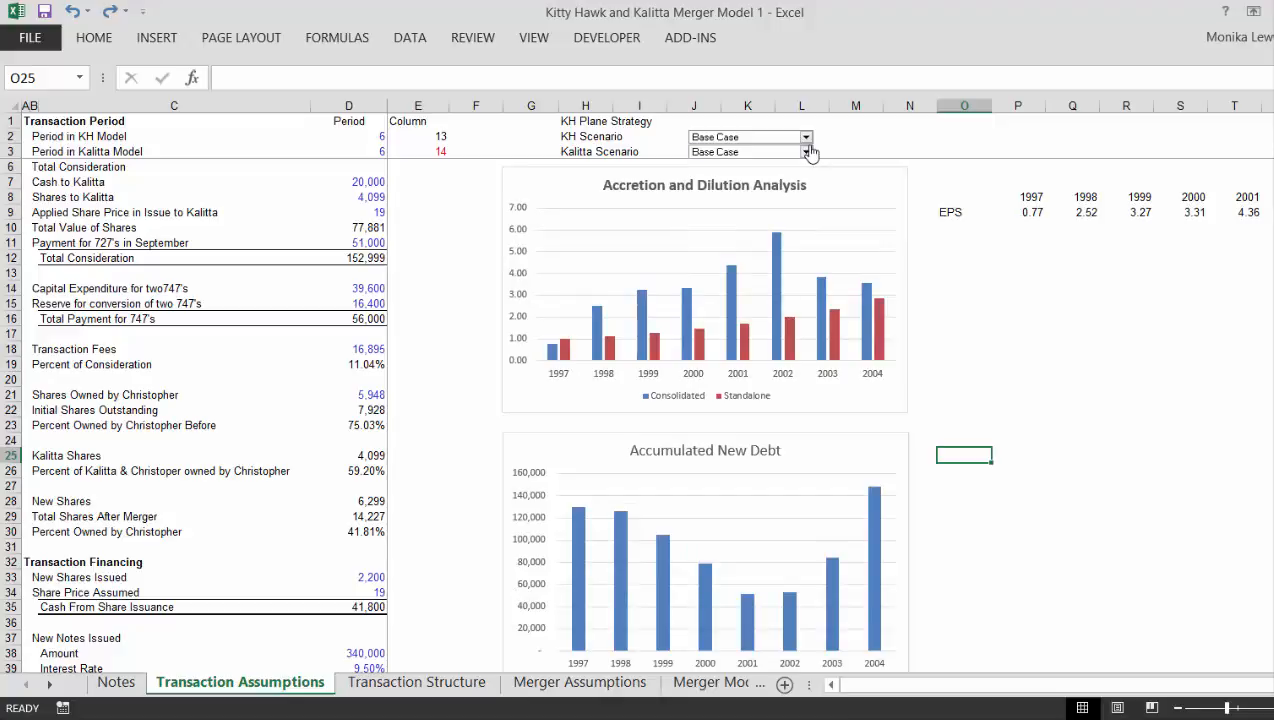
left_click(807, 151)
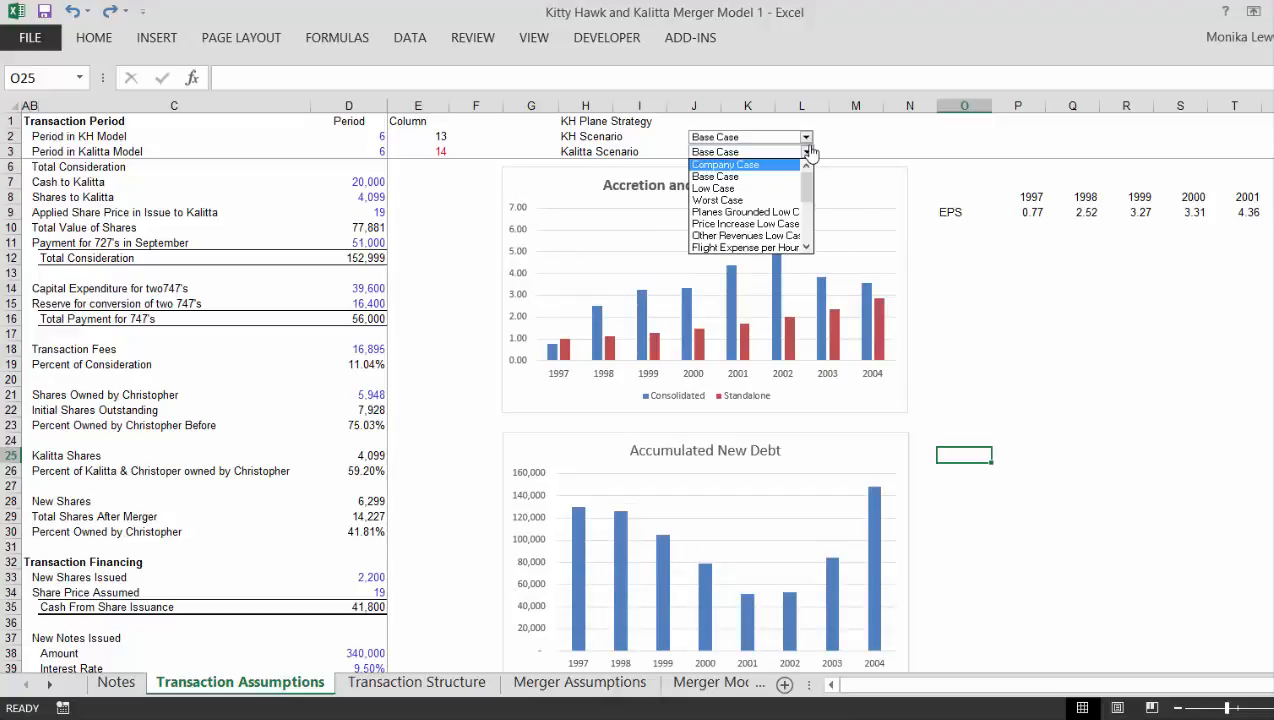
key("Return")
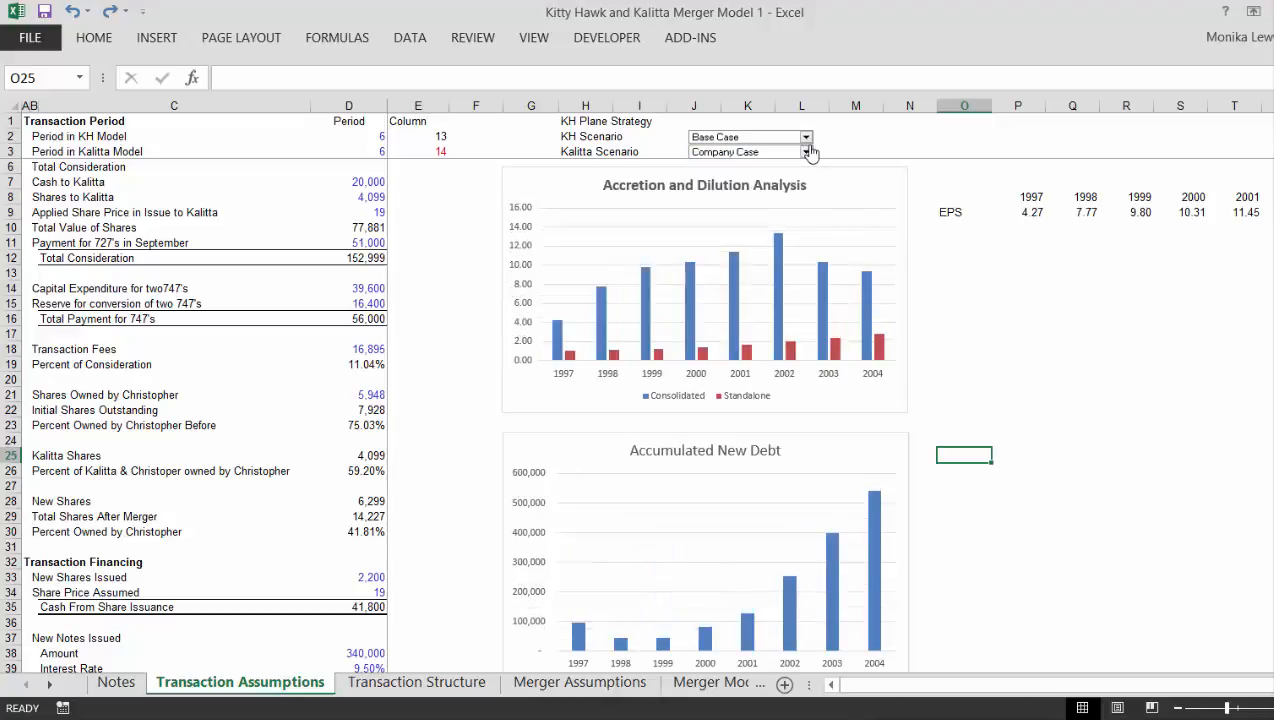
left_click(807, 151)
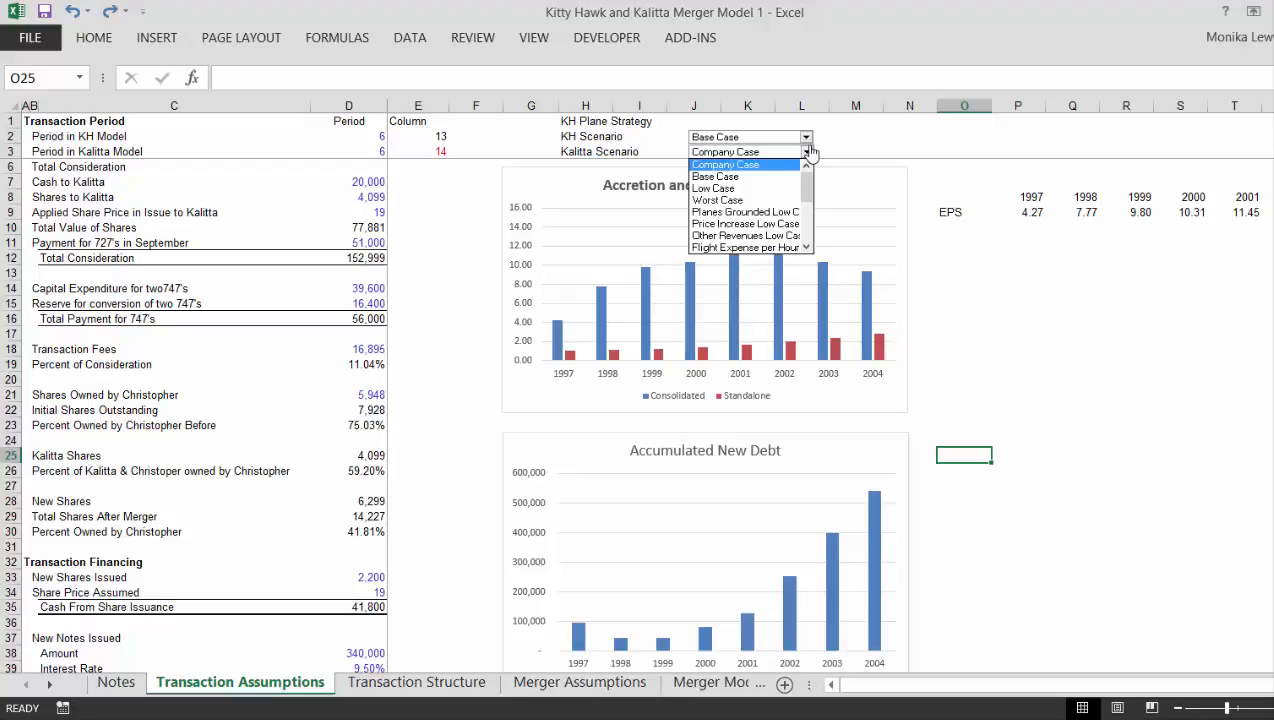
key("Down")
key("Return")
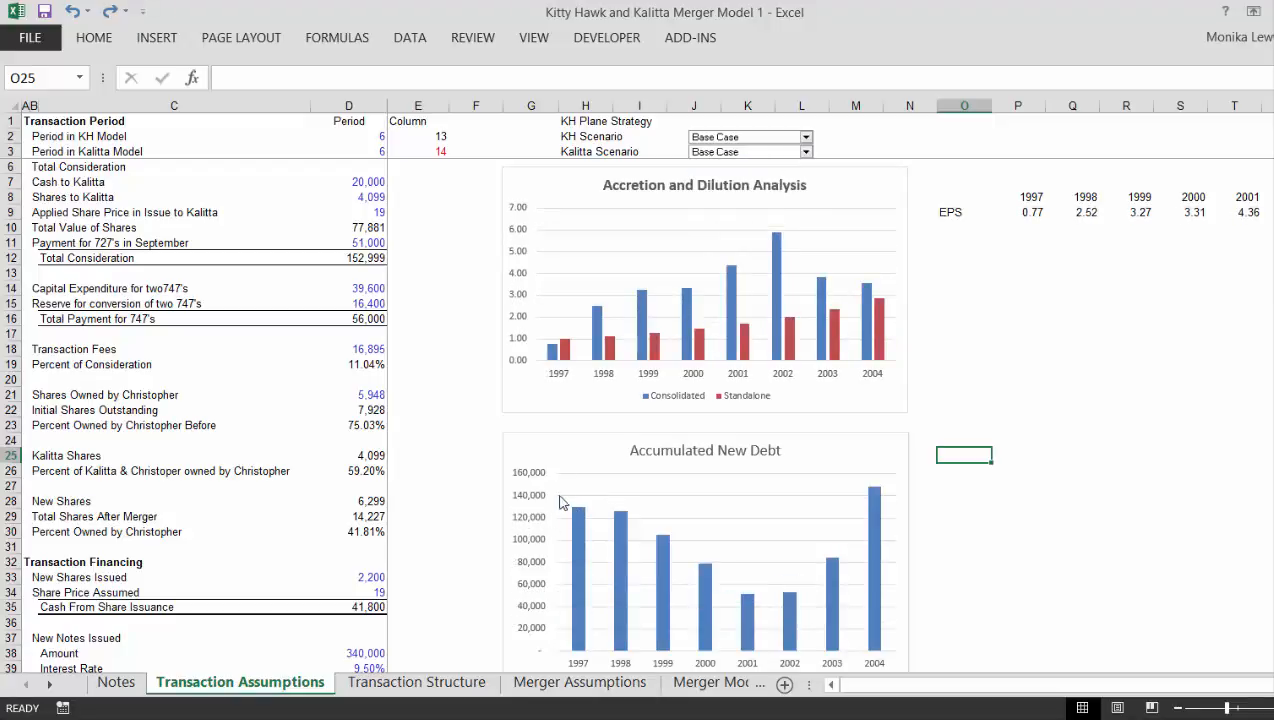
left_click(806, 153)
key("Up")
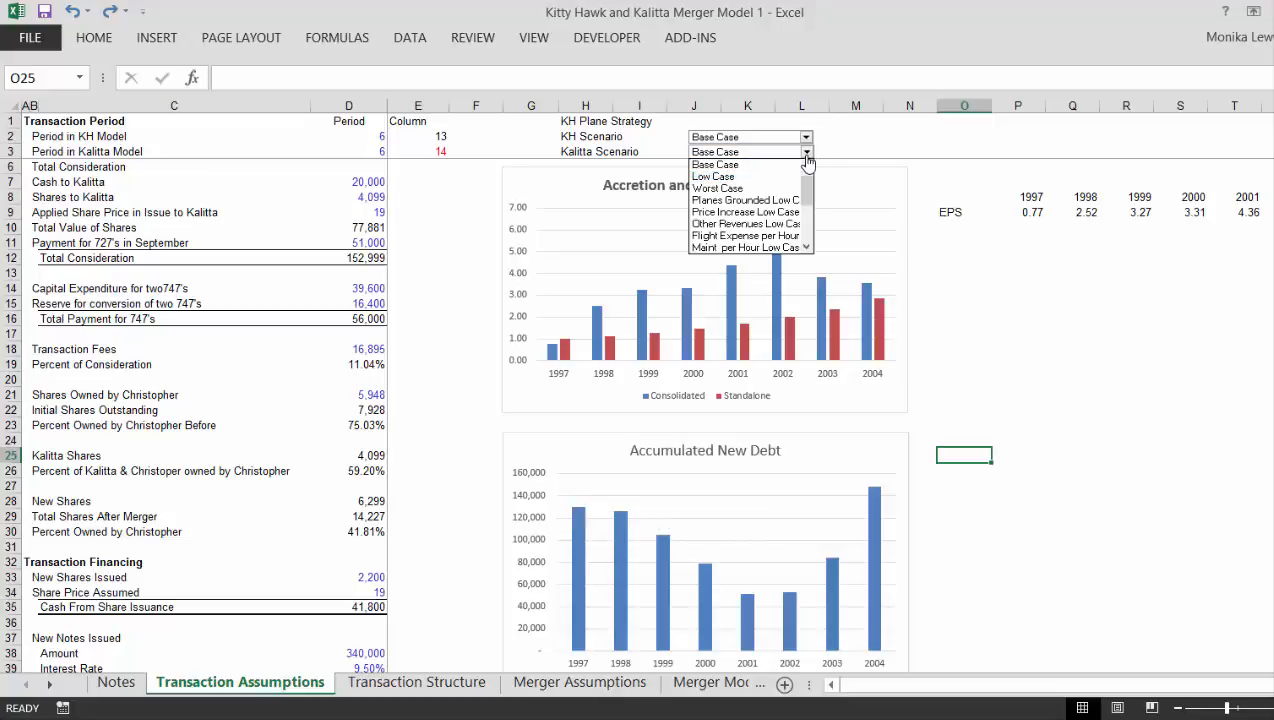
key("Return")
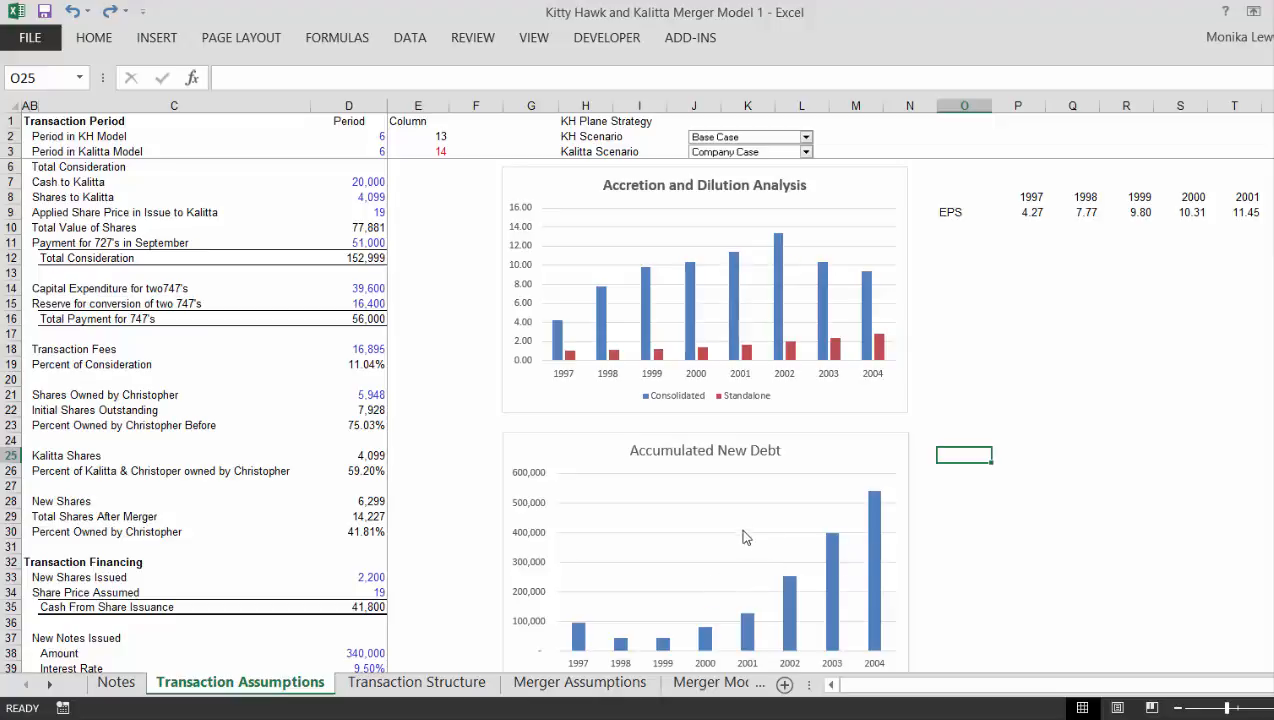
left_click(463, 309)
key("Up")
key("Up")
key("Up")
key("Up")
key("Up")
key("Up")
key("Up")
key("Up")
key("Up")
key("Up")
key("Up")
key("Up")
key("Up")
key("Up")
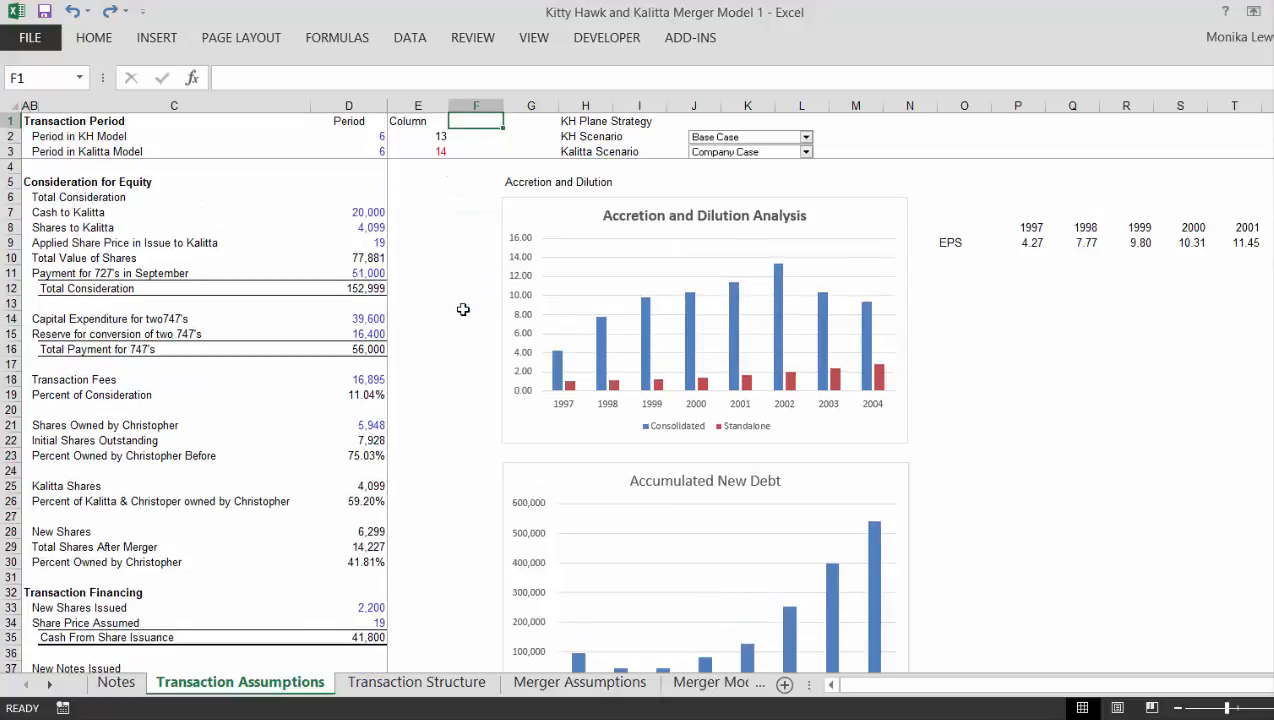
Run the Kalitta Scenario downward through Base Case and Low Case to Worst Case
left_click(805, 152)
key("Down")
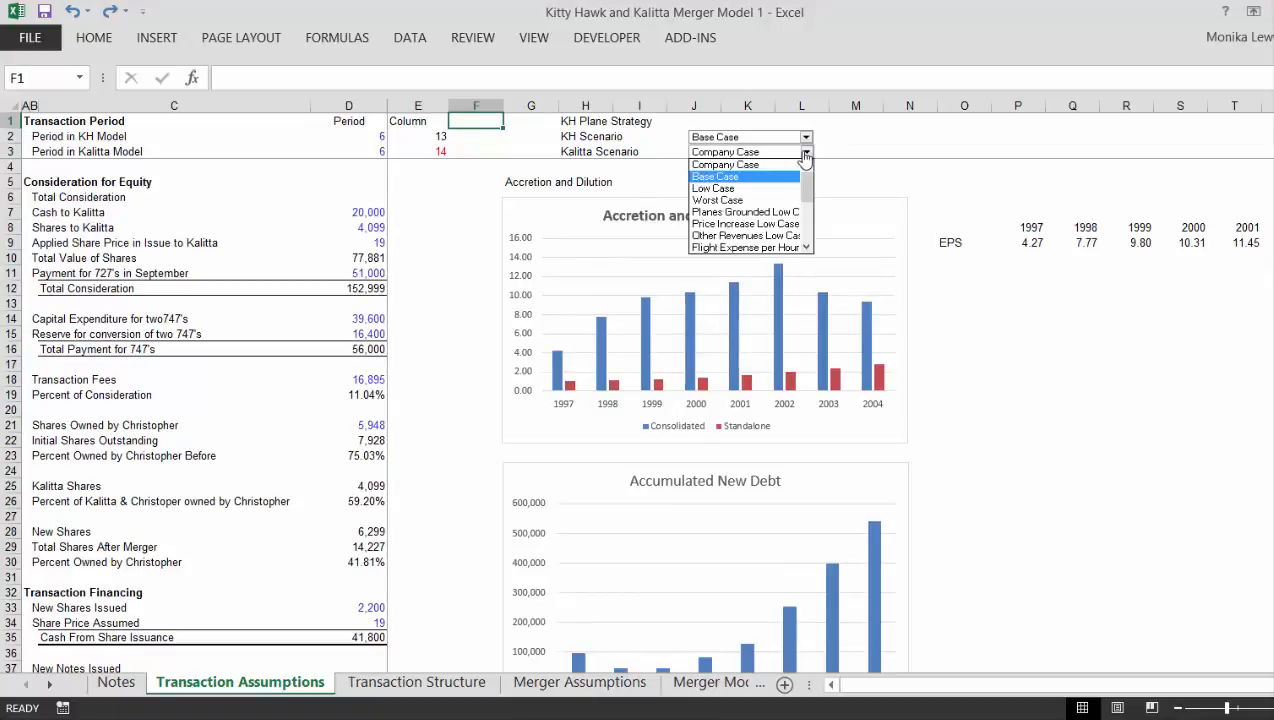
key("Return")
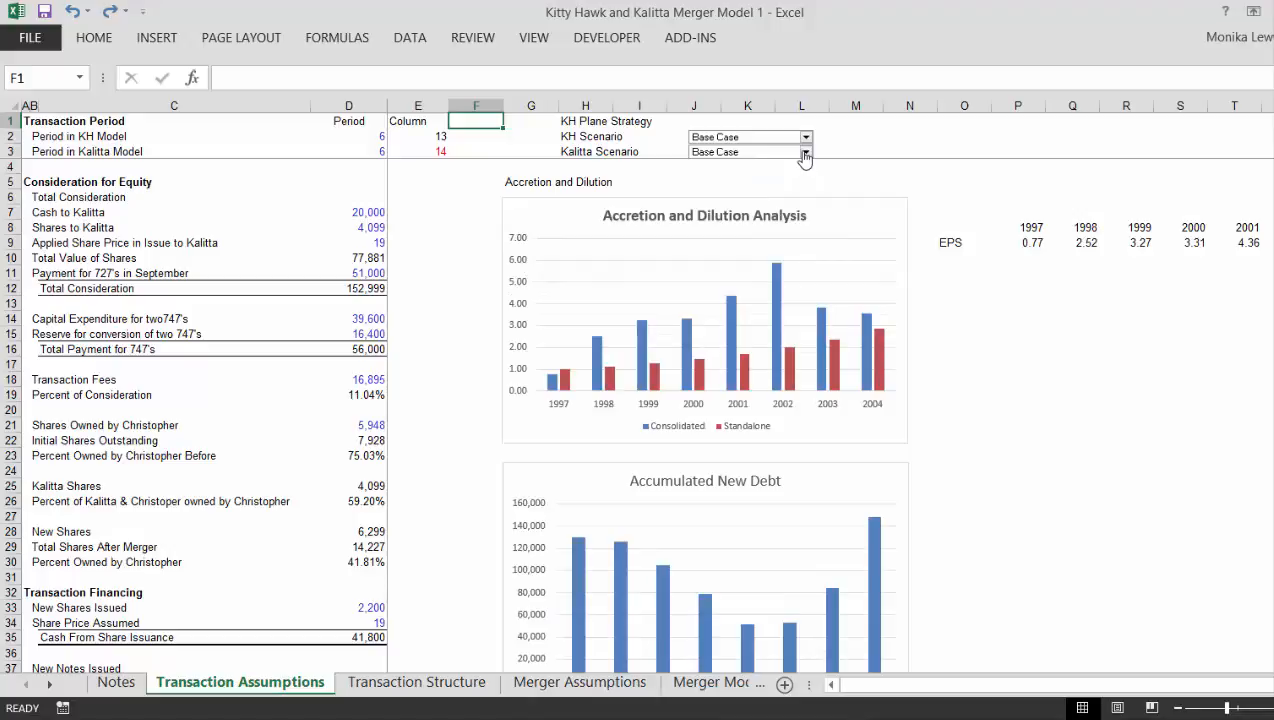
left_click(805, 152)
key("Down")
key("Return")
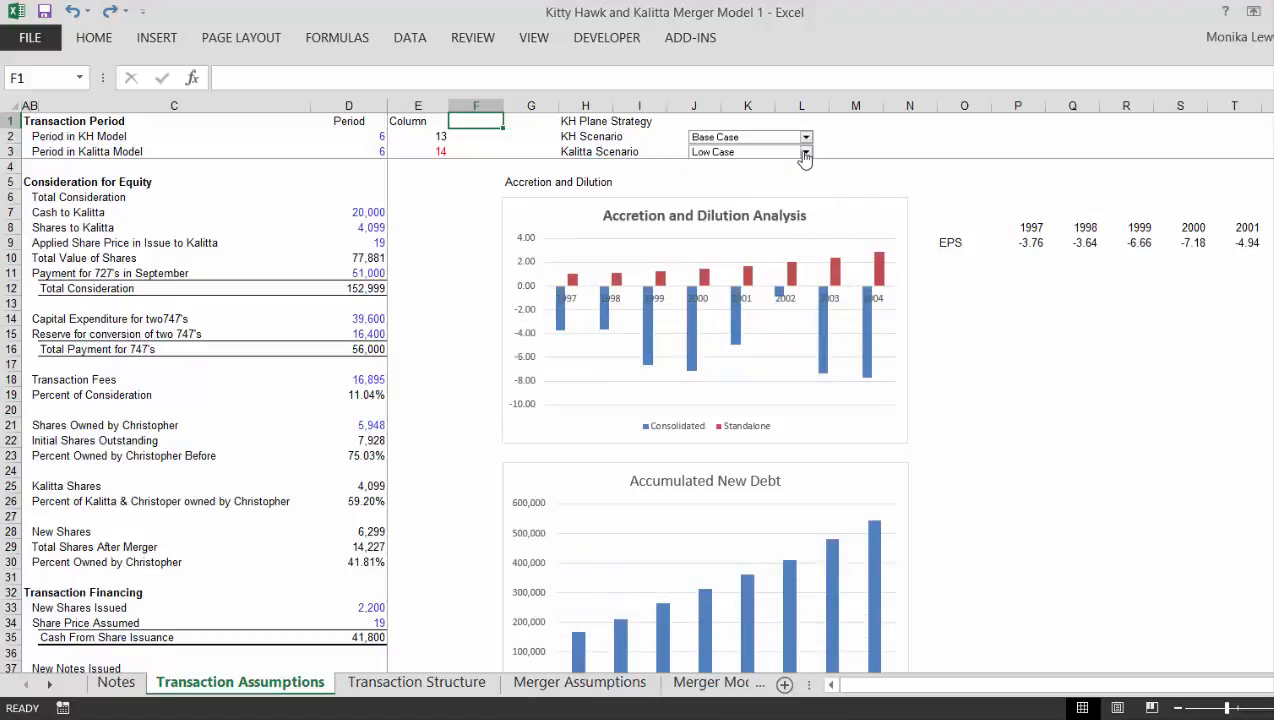
left_click(805, 152)
key("Down")
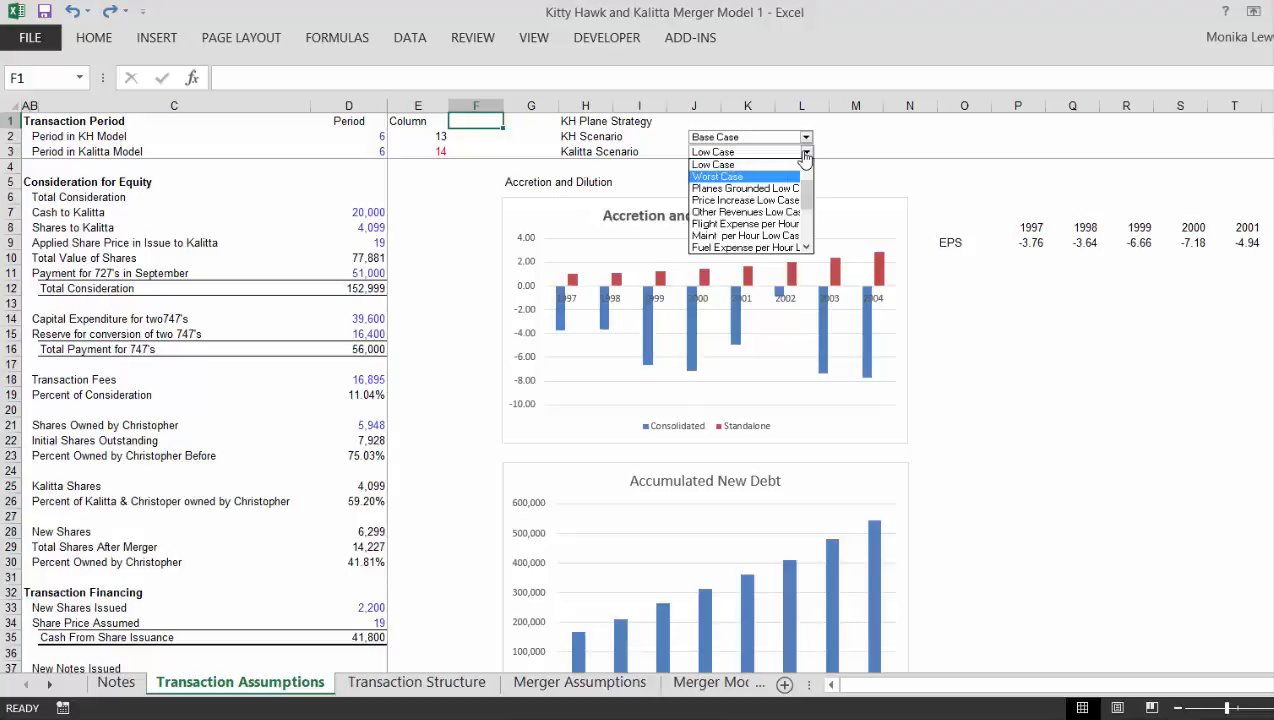
key("Return")
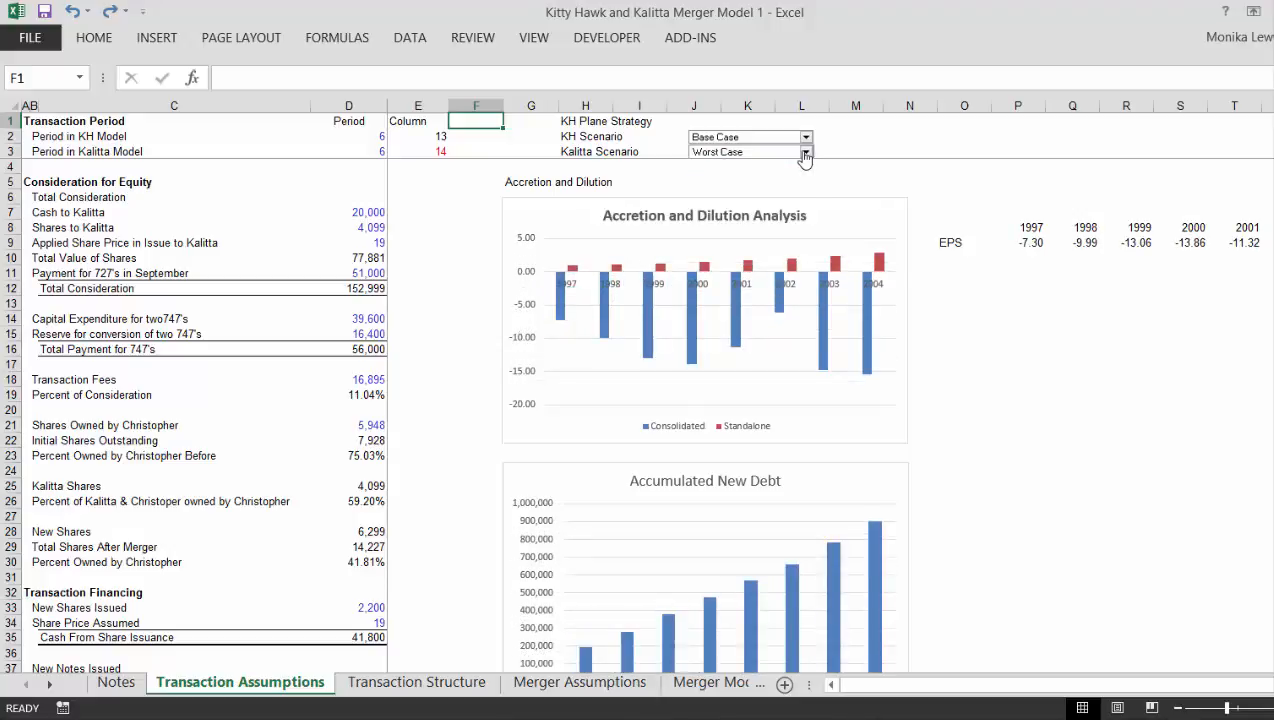
Set the Kalitta Scenario to Company Case
left_click(805, 153)
key("Up")
key("Up")
key("Up")
key("Return")
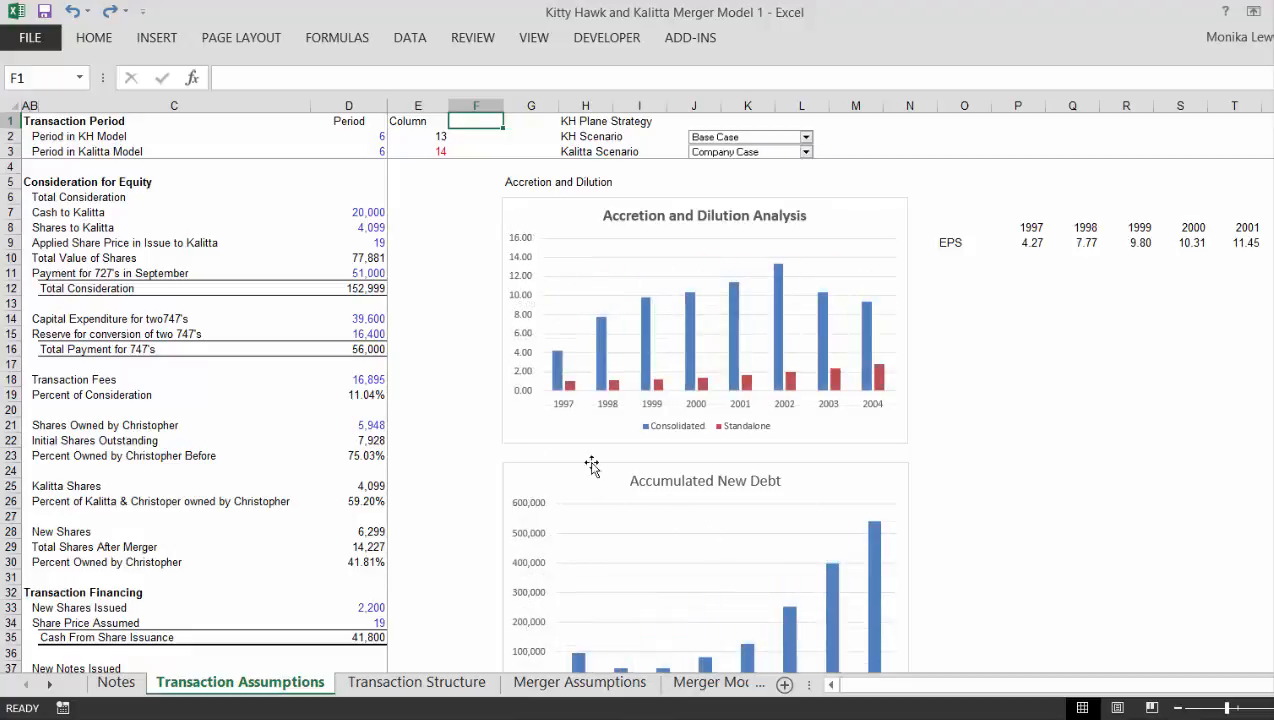
Select the Period header in D1 of Transaction Assumptions and save the workbook
left_click(428, 338)
key("Left")
key("Up")
key("Up")
key("Up")
key("Up")
key("Up")
key("Up")
key("Up")
key("Up")
key("Up")
key("Up")
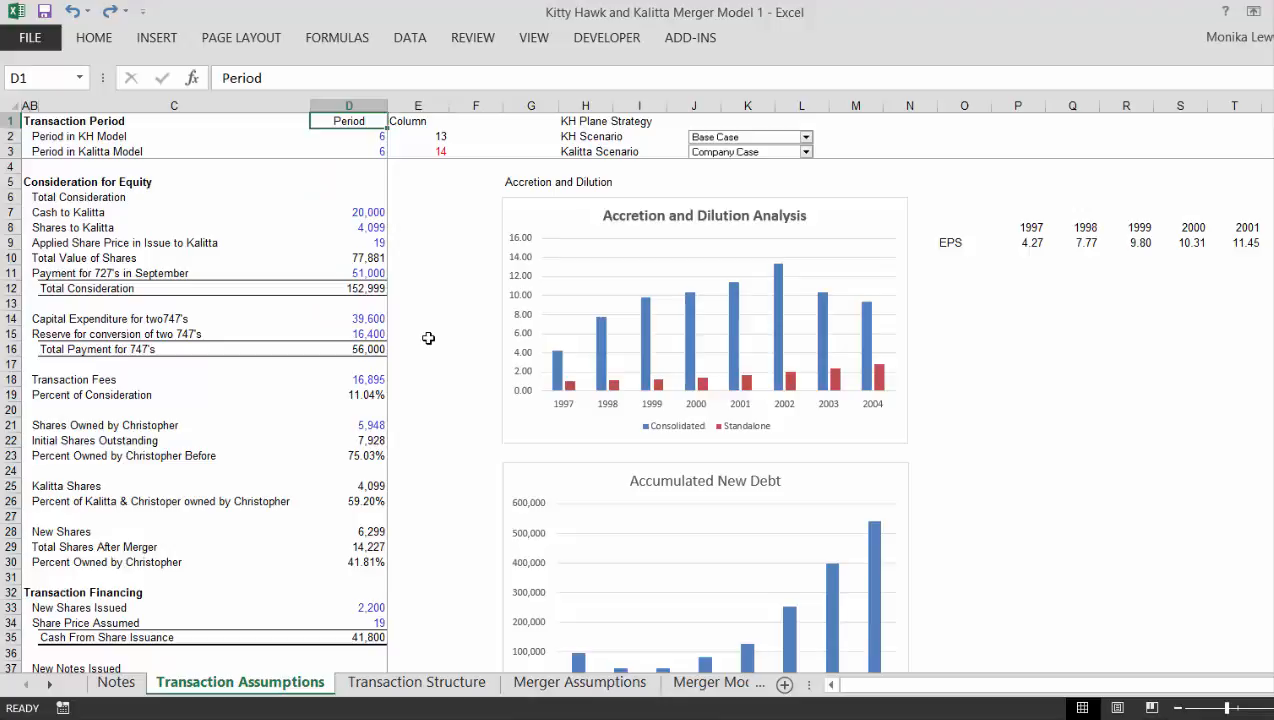
key("ctrl+s")
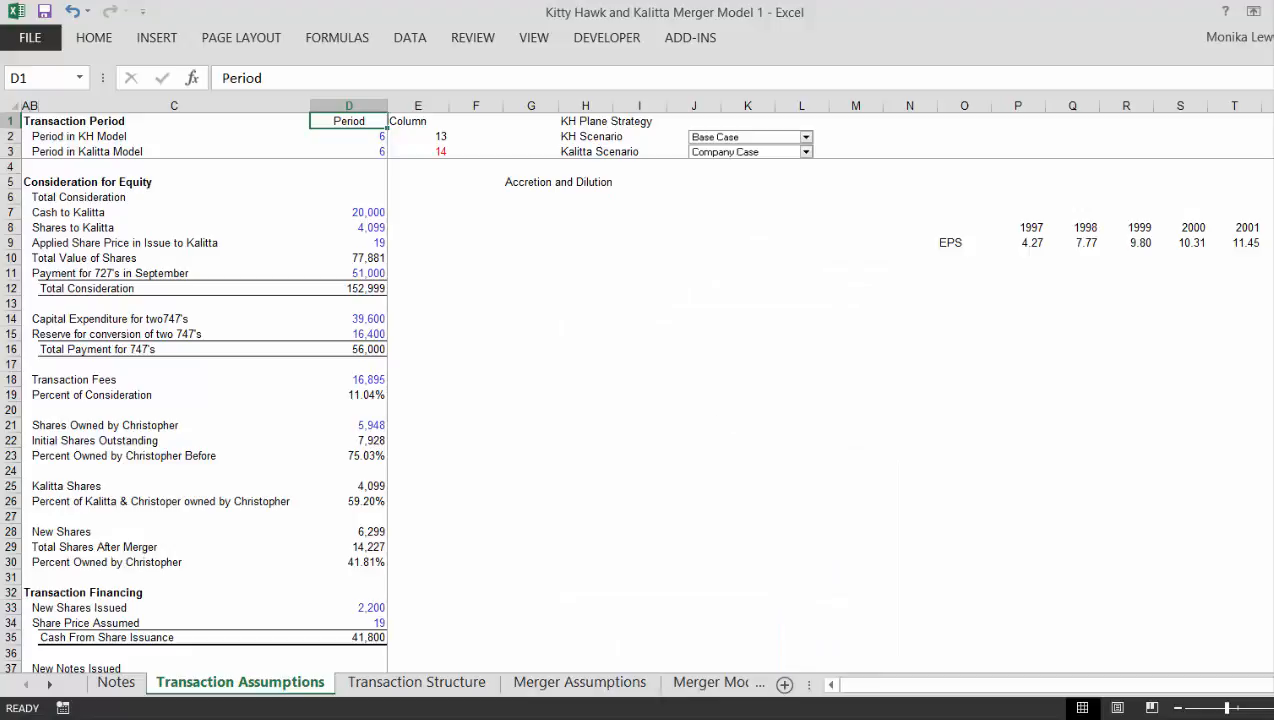
left_click(1273, 708)
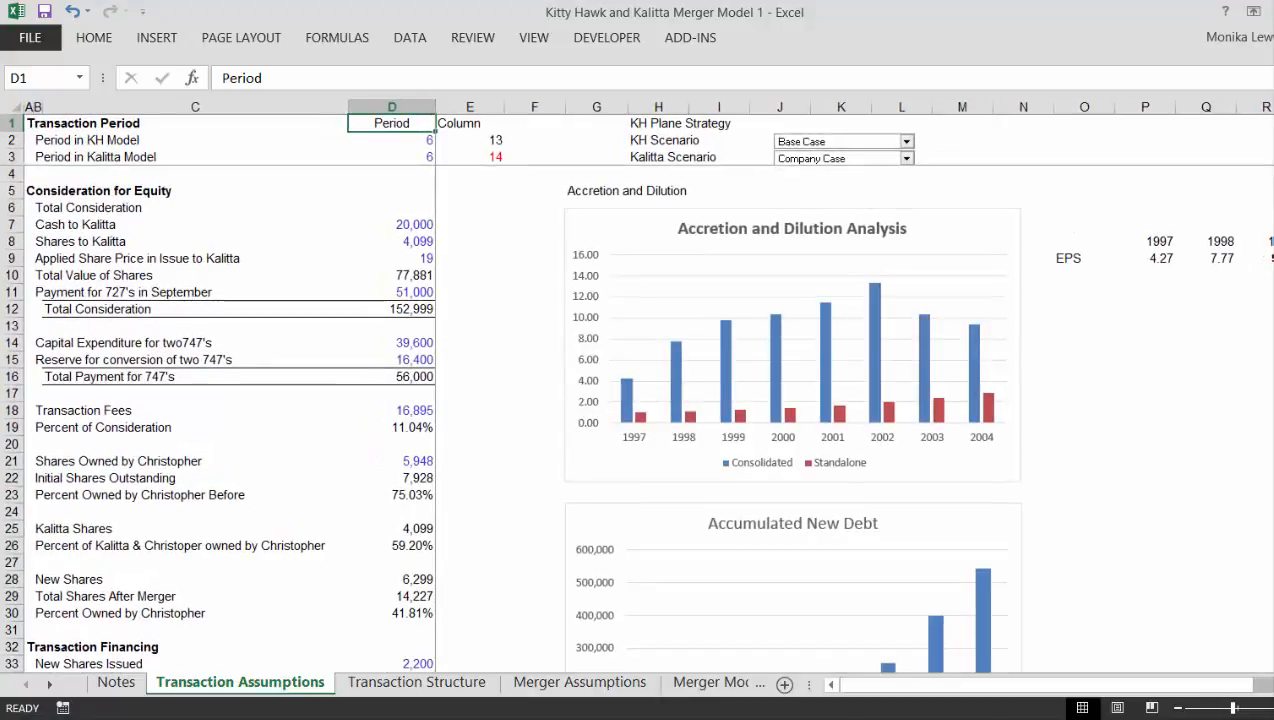
left_click(1178, 708)
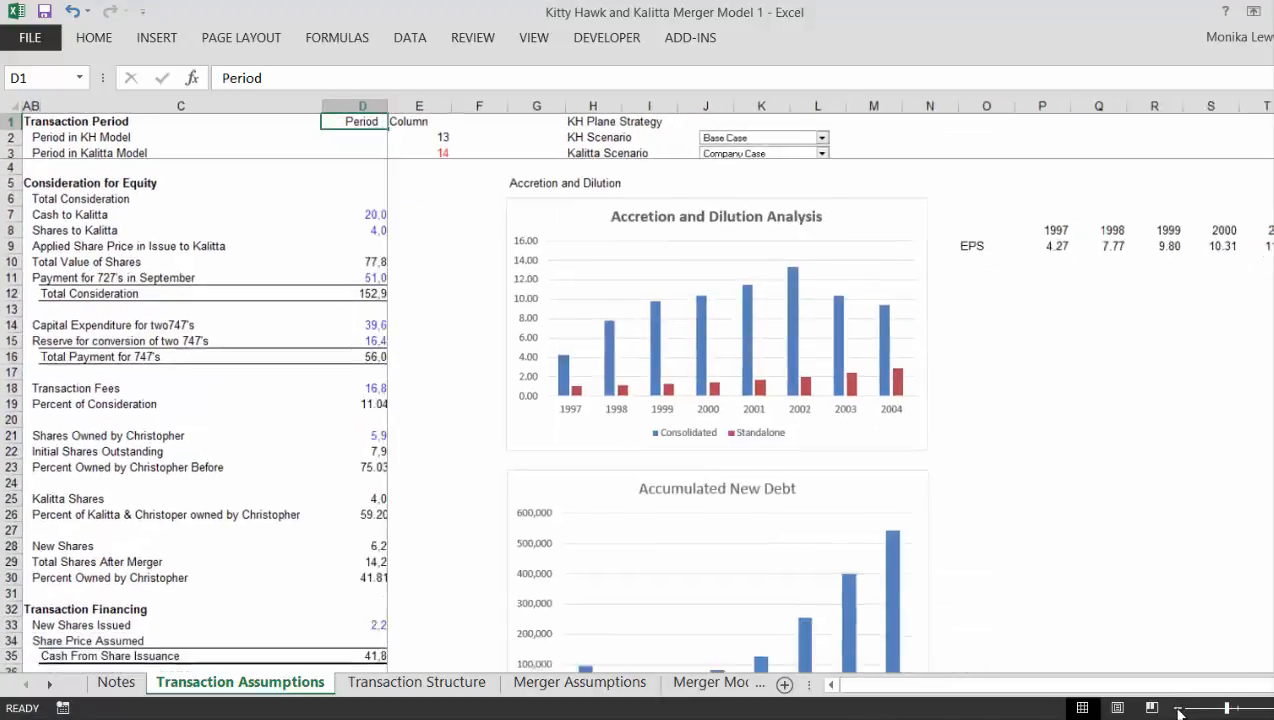
left_click(466, 350)
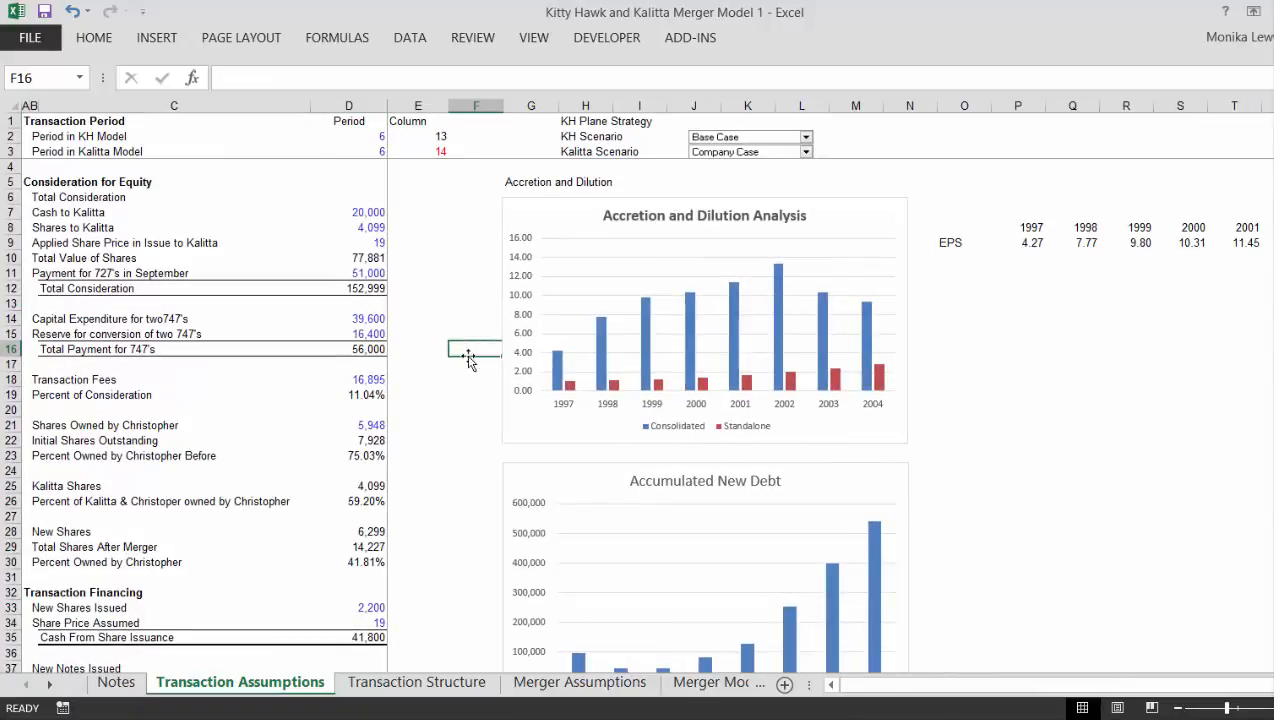